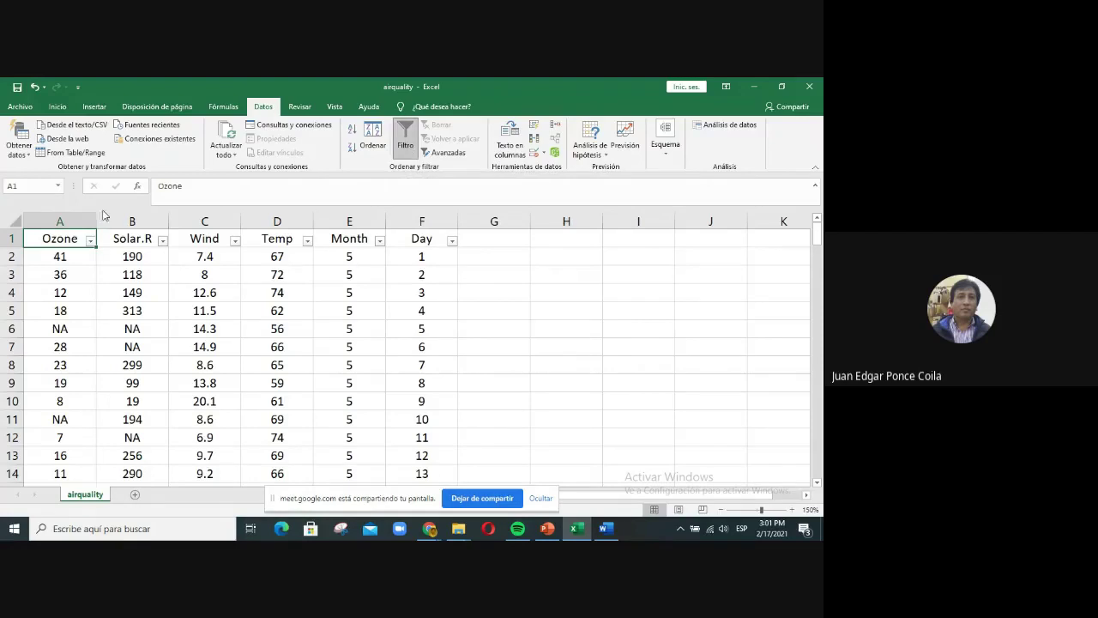
# - Examine the filter value lists of the Ozone, Solar.R and Wind columns
pyautogui.click(90, 241)
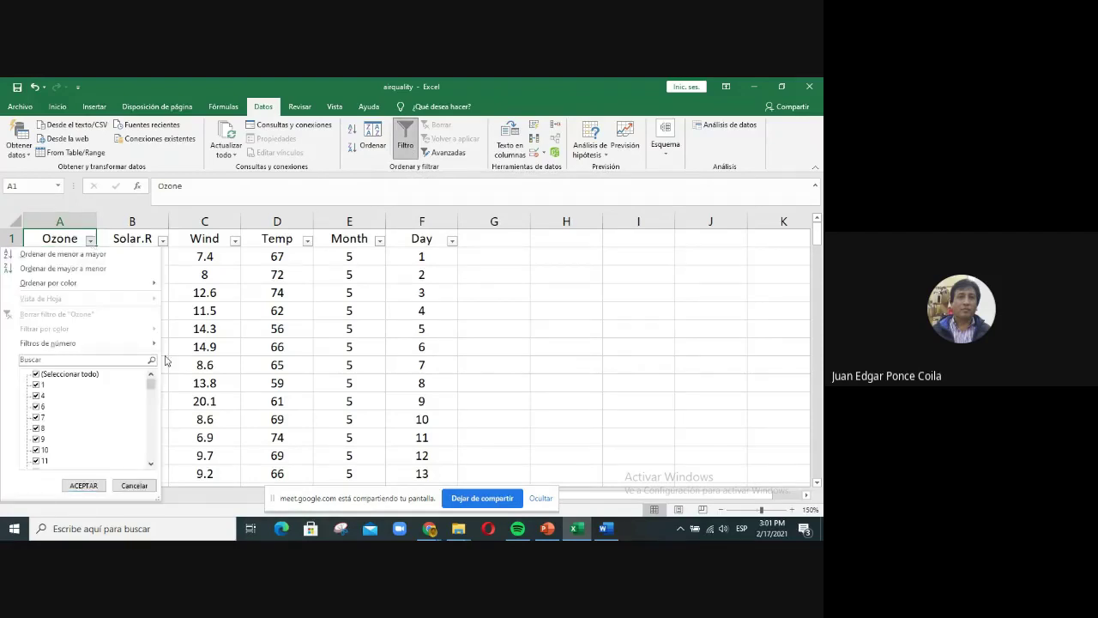
pyautogui.moveTo(151, 390)
pyautogui.mouseDown()
pyautogui.moveTo(157, 471)
pyautogui.moveTo(151, 382)
pyautogui.mouseUp()
pyautogui.click(163, 244)
pyautogui.click(163, 243)
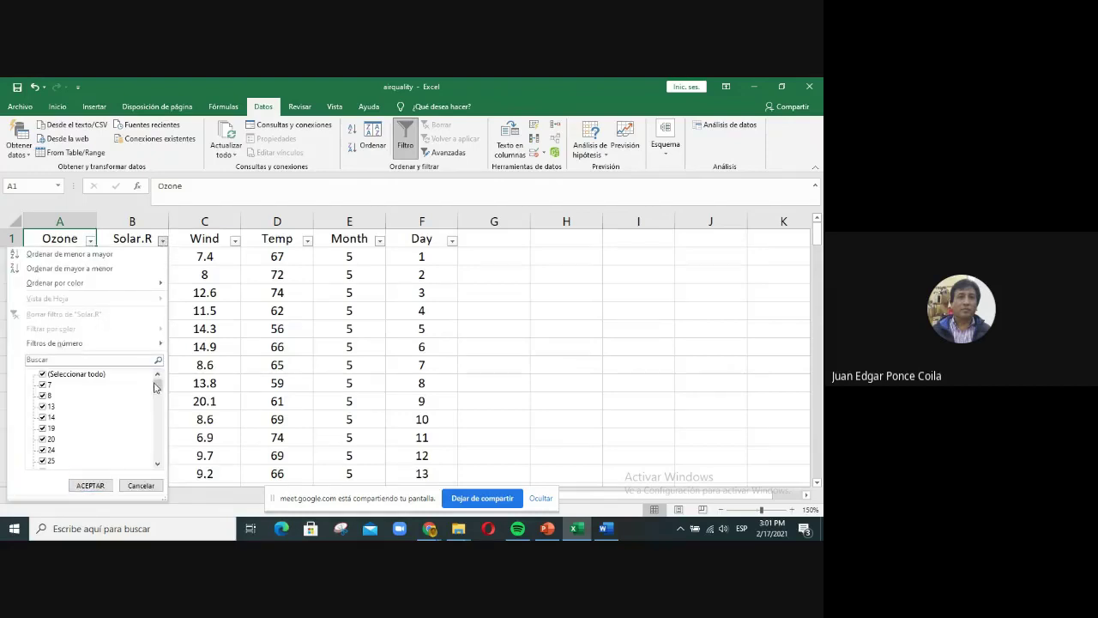
pyautogui.moveTo(157, 390)
pyautogui.mouseDown()
pyautogui.moveTo(158, 463)
pyautogui.moveTo(160, 381)
pyautogui.mouseUp()
pyautogui.click(233, 242)
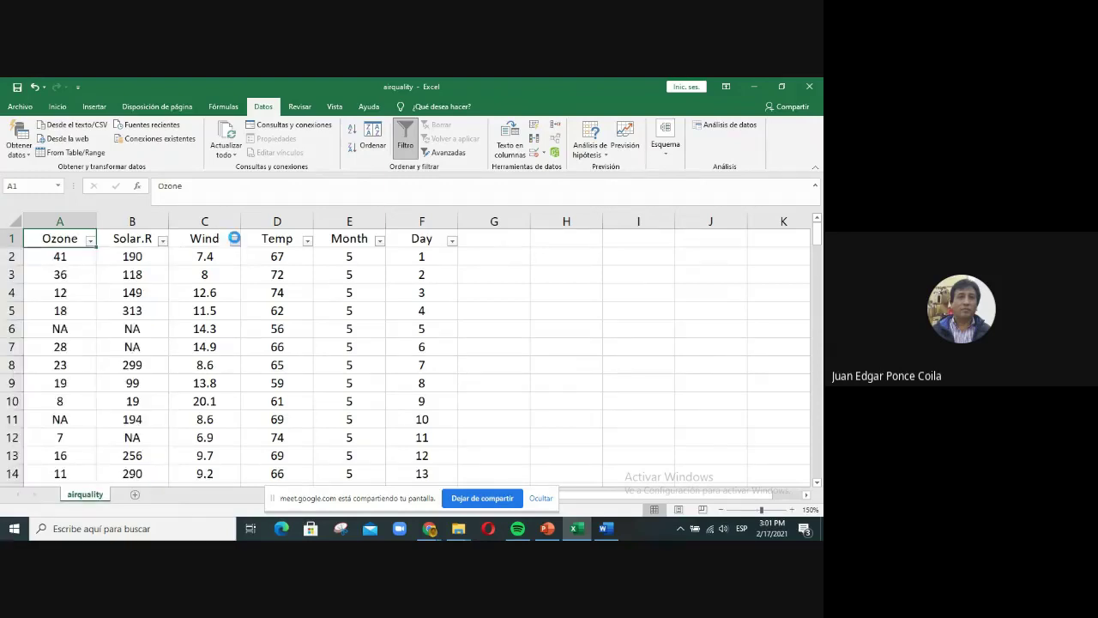
pyautogui.click(235, 241)
pyautogui.moveTo(229, 394)
pyautogui.mouseDown()
pyautogui.moveTo(230, 448)
pyautogui.moveTo(230, 386)
pyautogui.mouseUp()
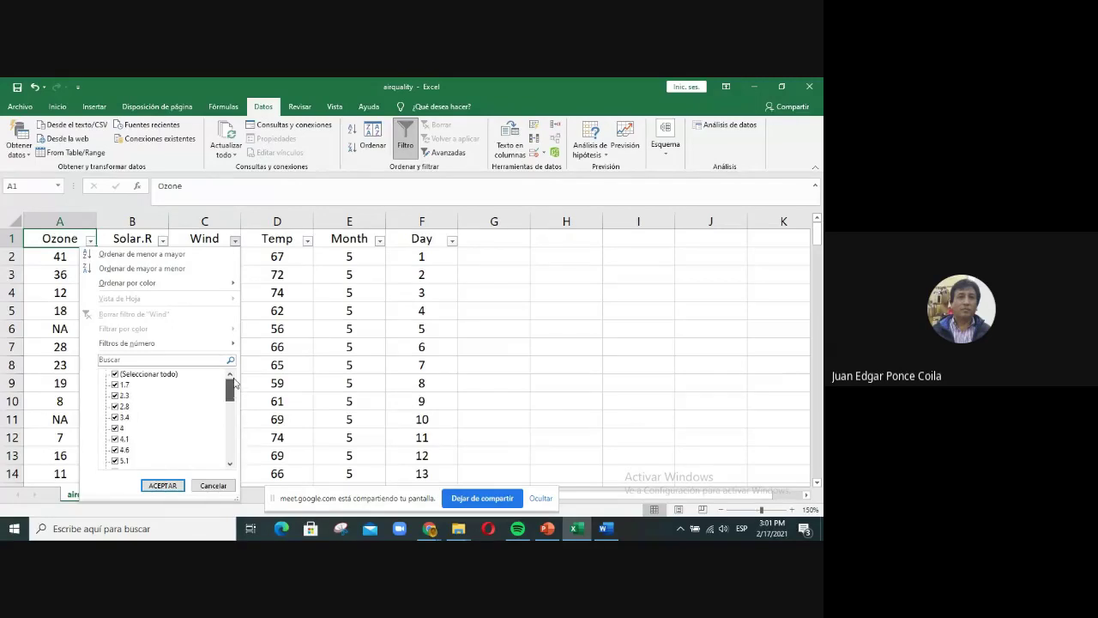
# - Examine the filter value lists of the Temp, Month and Day columns
pyautogui.click(307, 242)
pyautogui.click(307, 241)
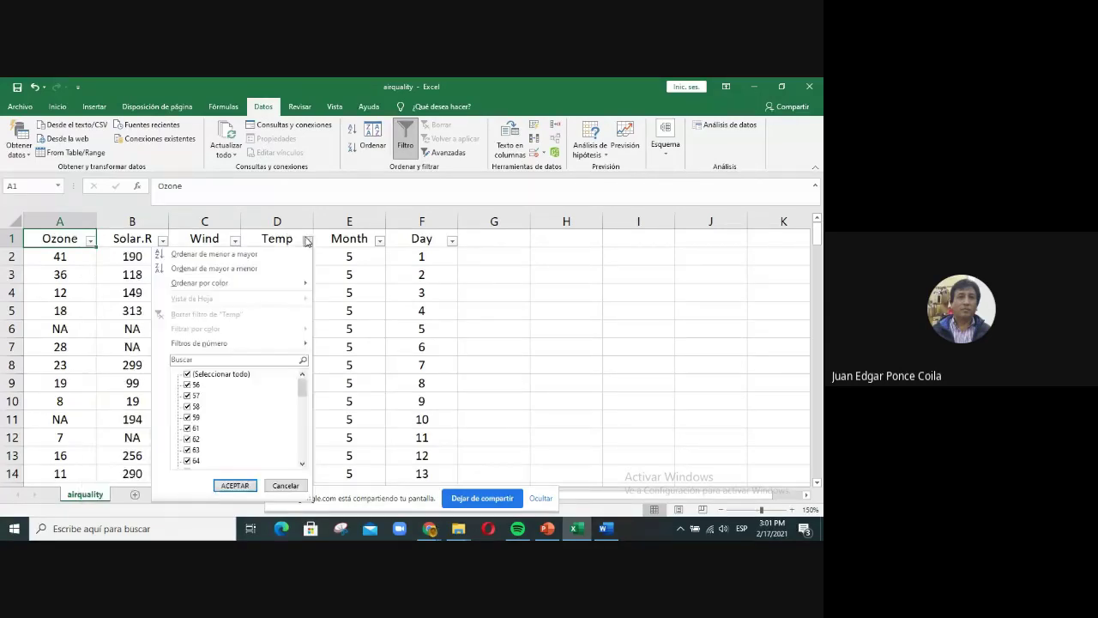
pyautogui.moveTo(300, 380)
pyautogui.mouseDown()
pyautogui.moveTo(301, 464)
pyautogui.moveTo(301, 386)
pyautogui.mouseUp()
pyautogui.click(307, 241)
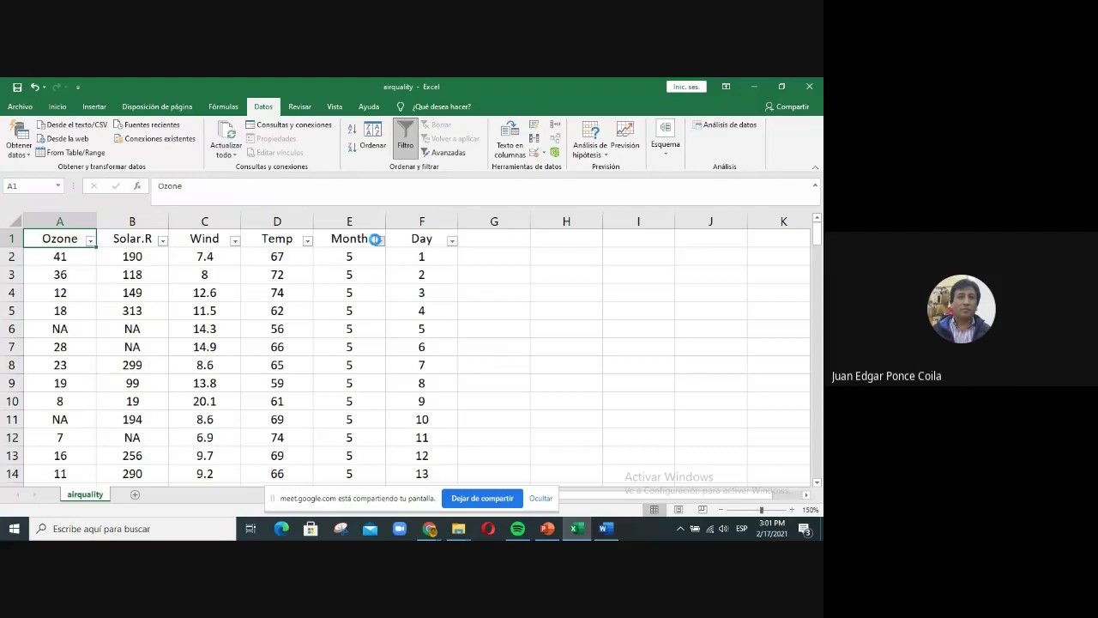
pyautogui.click(378, 240)
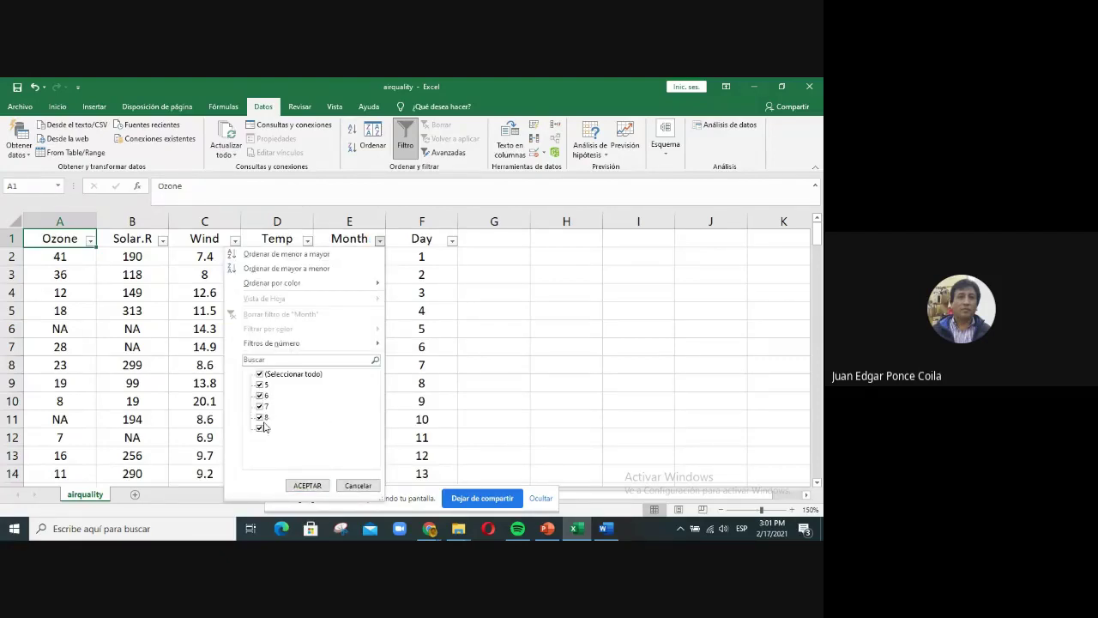
pyautogui.click(453, 239)
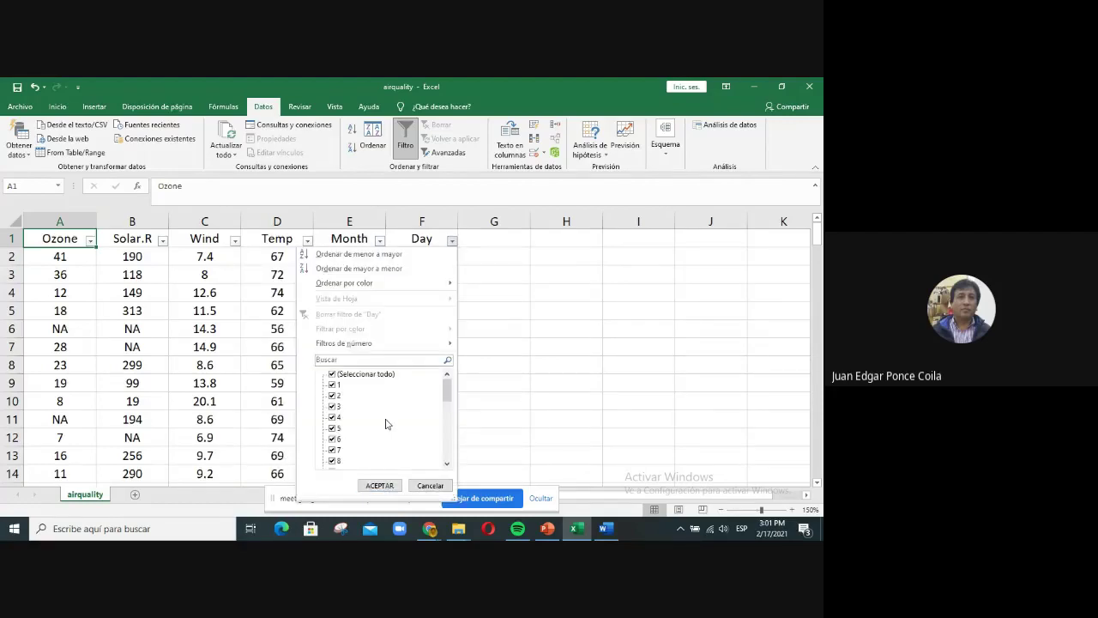
pyautogui.moveTo(448, 387); pyautogui.dragTo(453, 455)
pyautogui.click(530, 400)
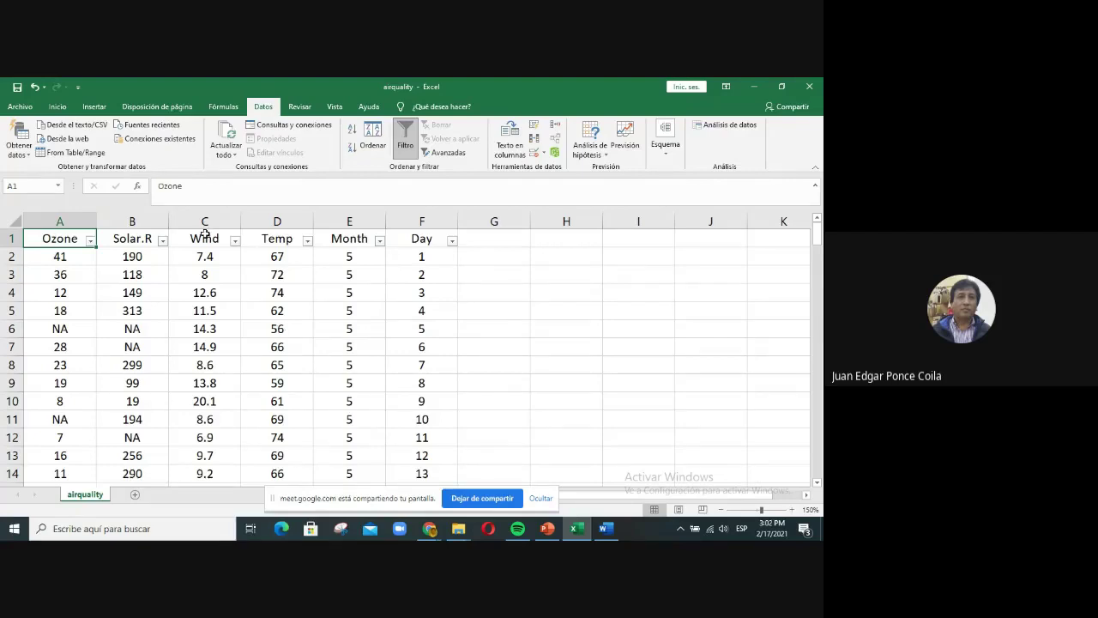
# - Turn off the header filters and fill the Wind and Temp data, C1:D154, with light green
pyautogui.click(201, 238)
pyautogui.click(408, 150)
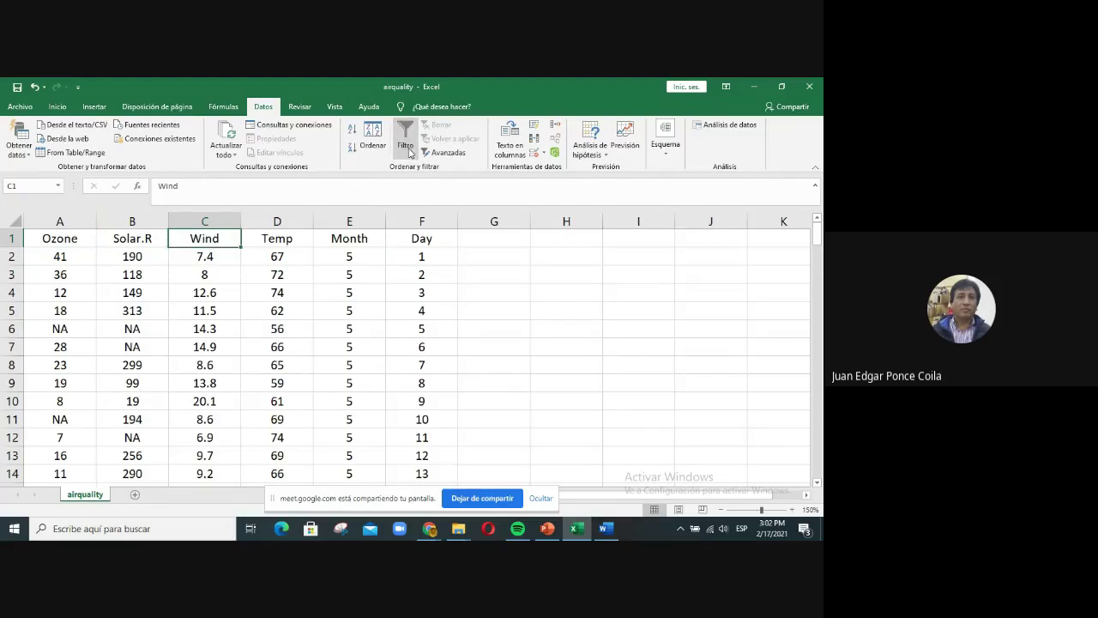
pyautogui.moveTo(203, 239)
pyautogui.mouseDown()
pyautogui.moveTo(267, 258)
pyautogui.moveTo(274, 411)
pyautogui.moveTo(254, 522)
pyautogui.moveTo(274, 480)
pyautogui.moveTo(251, 536)
pyautogui.moveTo(255, 418)
pyautogui.moveTo(248, 432)
pyautogui.moveTo(271, 436)
pyautogui.mouseUp()
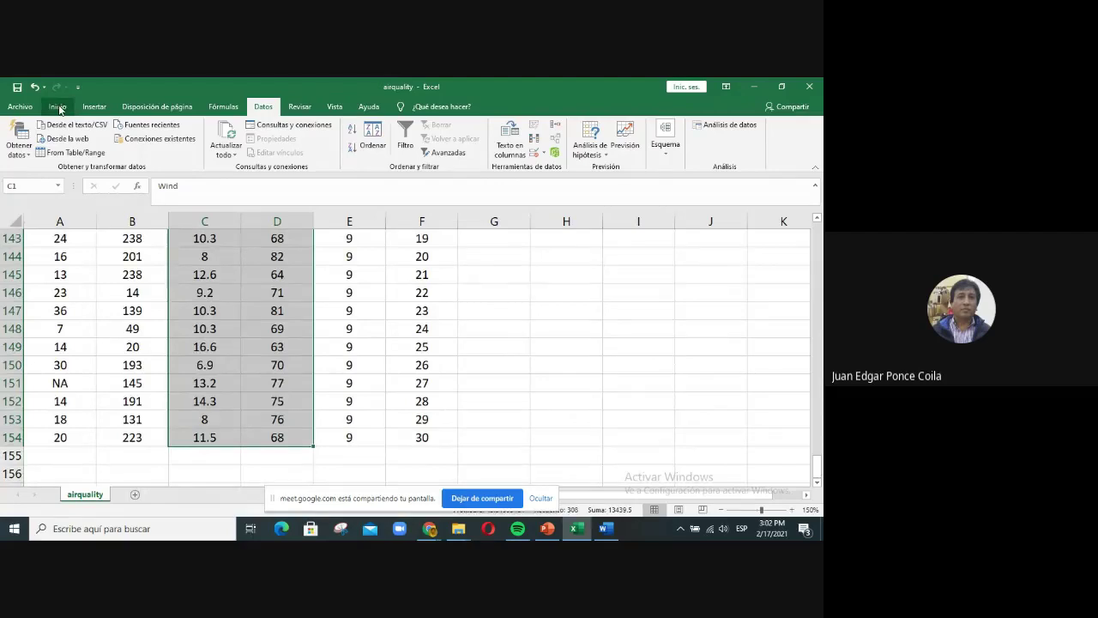
pyautogui.click(56, 106)
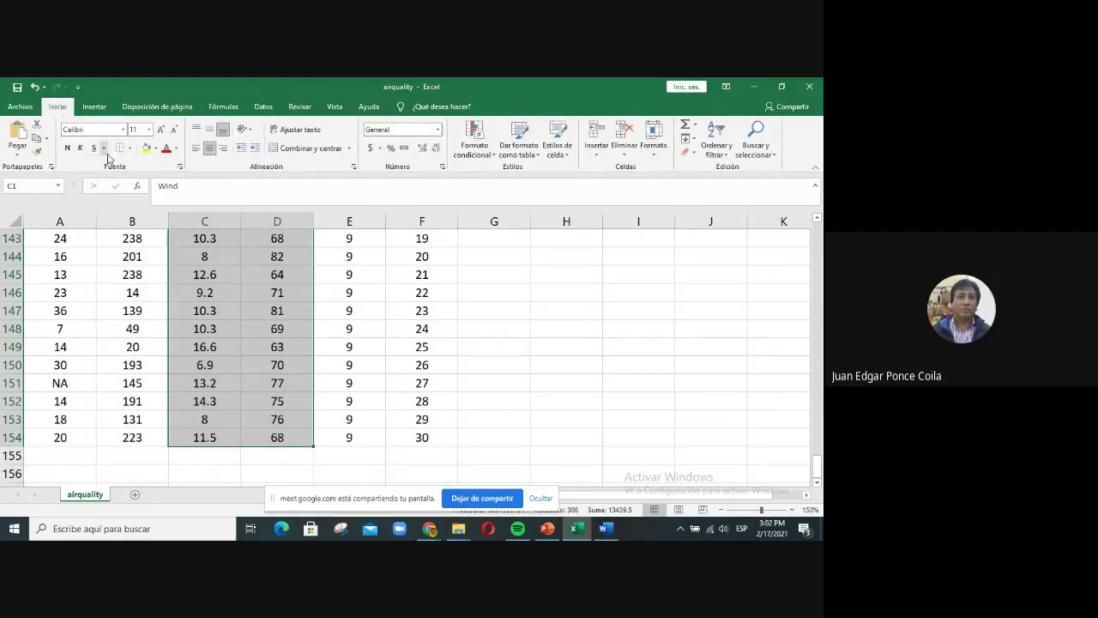
pyautogui.click(156, 149)
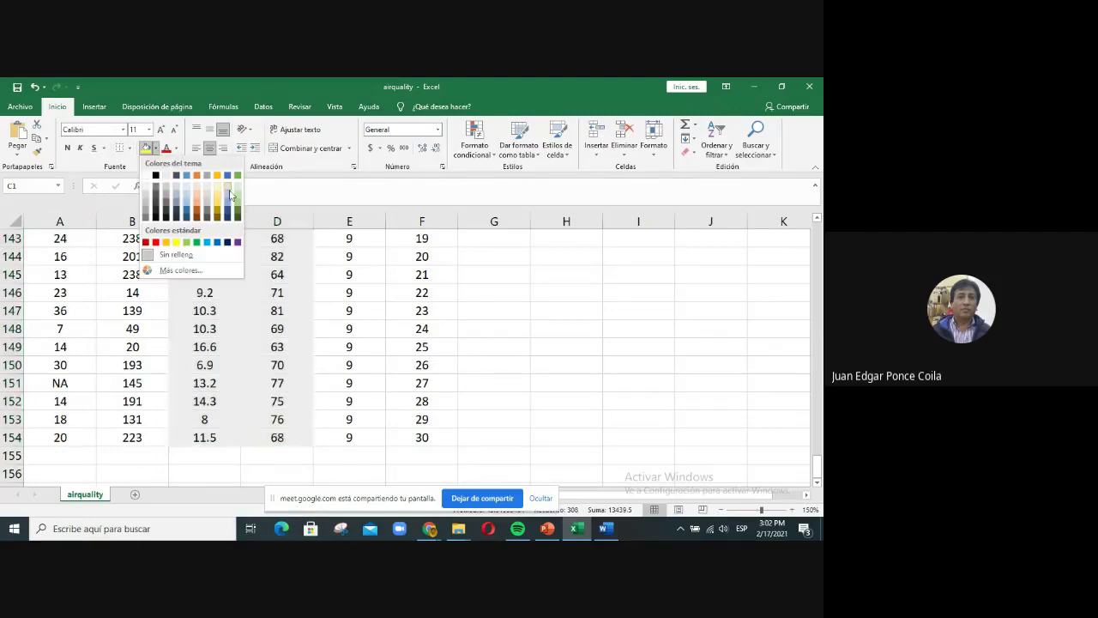
pyautogui.click(238, 192)
pyautogui.scroll(20, 291, 321)
pyautogui.click(292, 321)
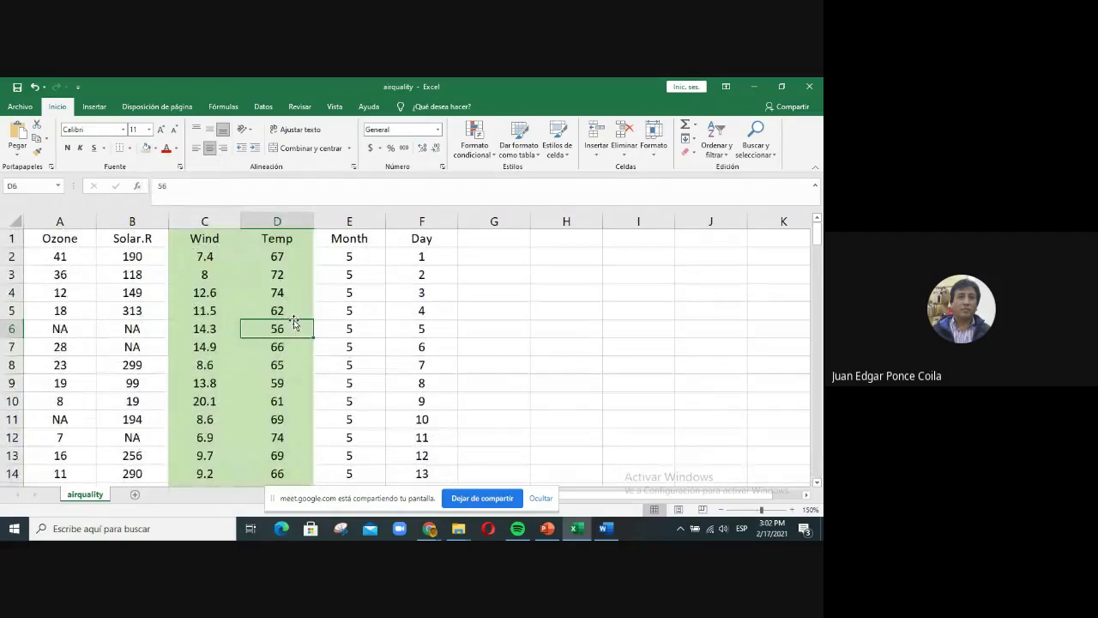
# - Add the headers Clase_viento in G1 and Clase_Temperatura in H1, beside the Day column
pyautogui.click(519, 237)
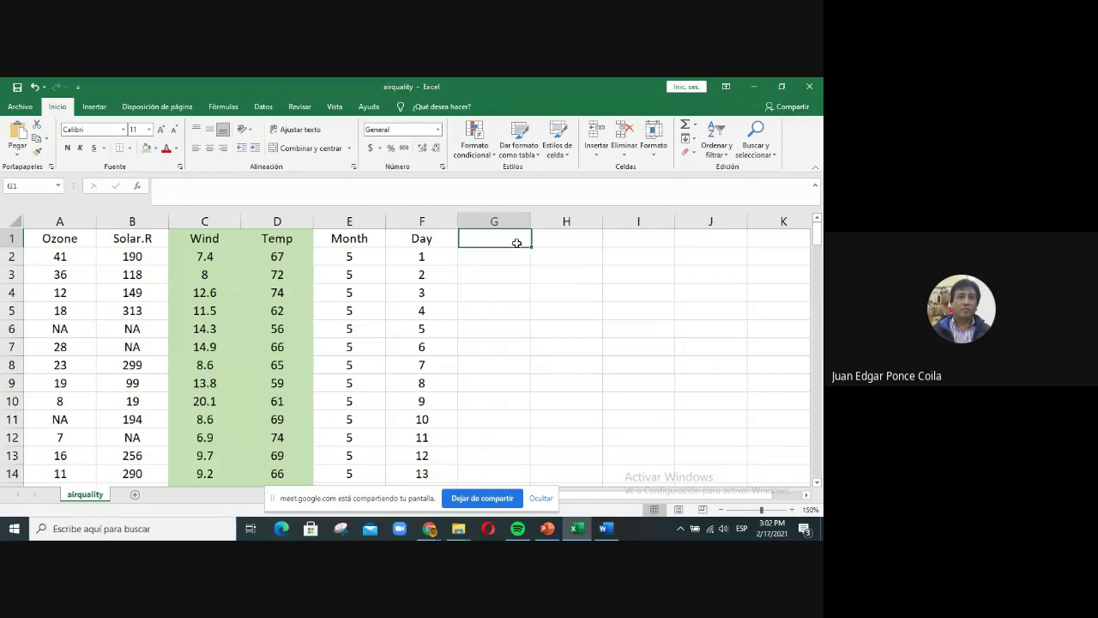
pyautogui.write('C')
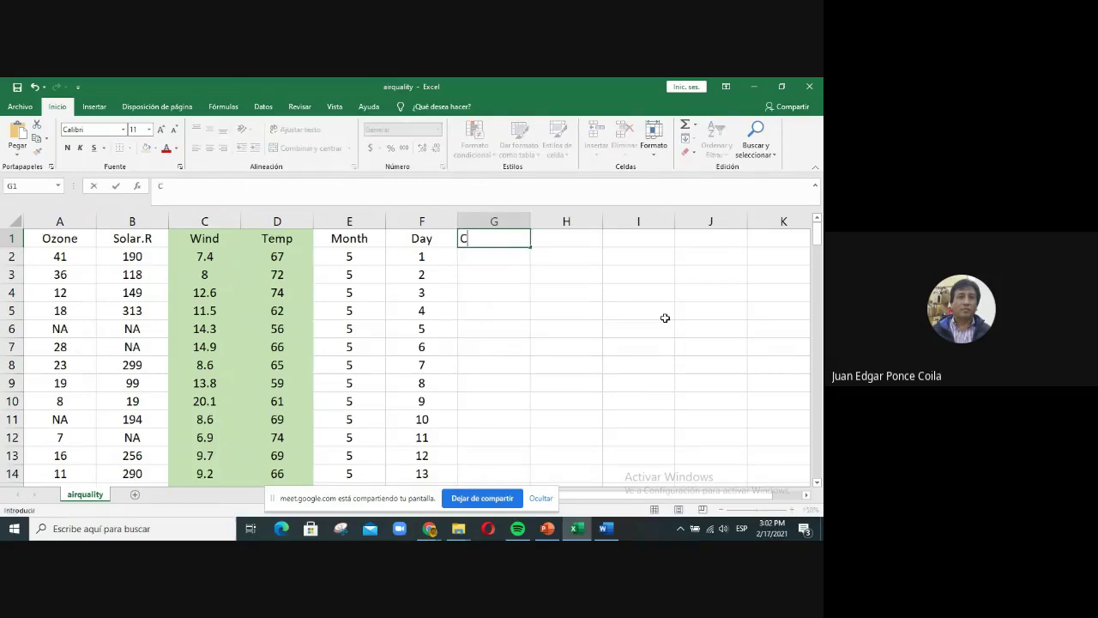
pyautogui.write('lase')
pyautogui.write('_viento')
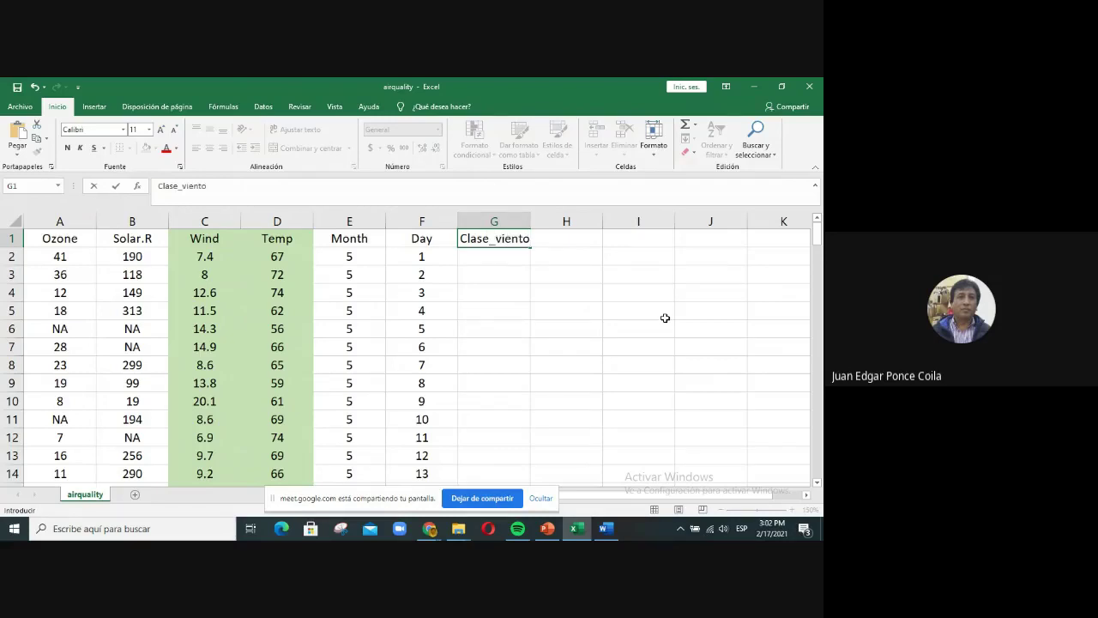
pyautogui.press('Tab')
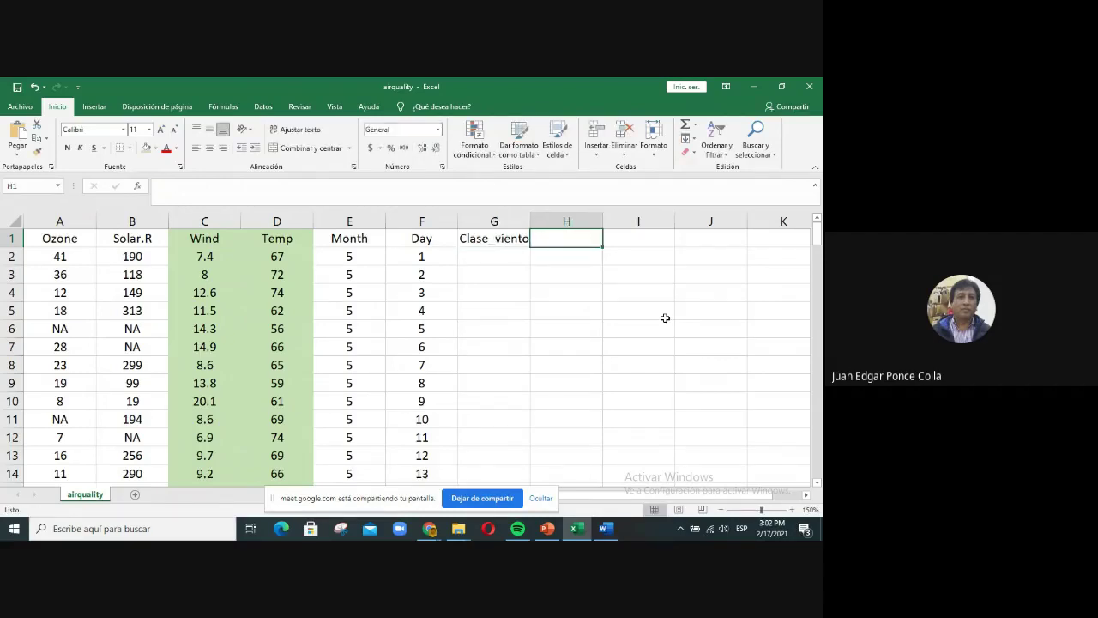
pyautogui.write('Clase')
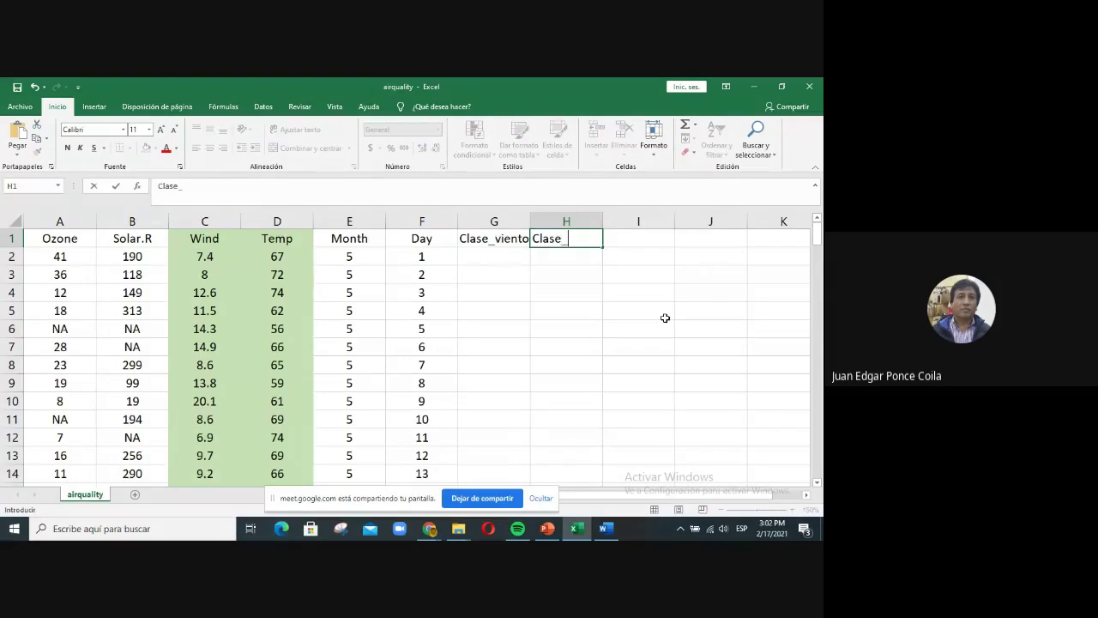
pyautogui.write('_Temperatura')
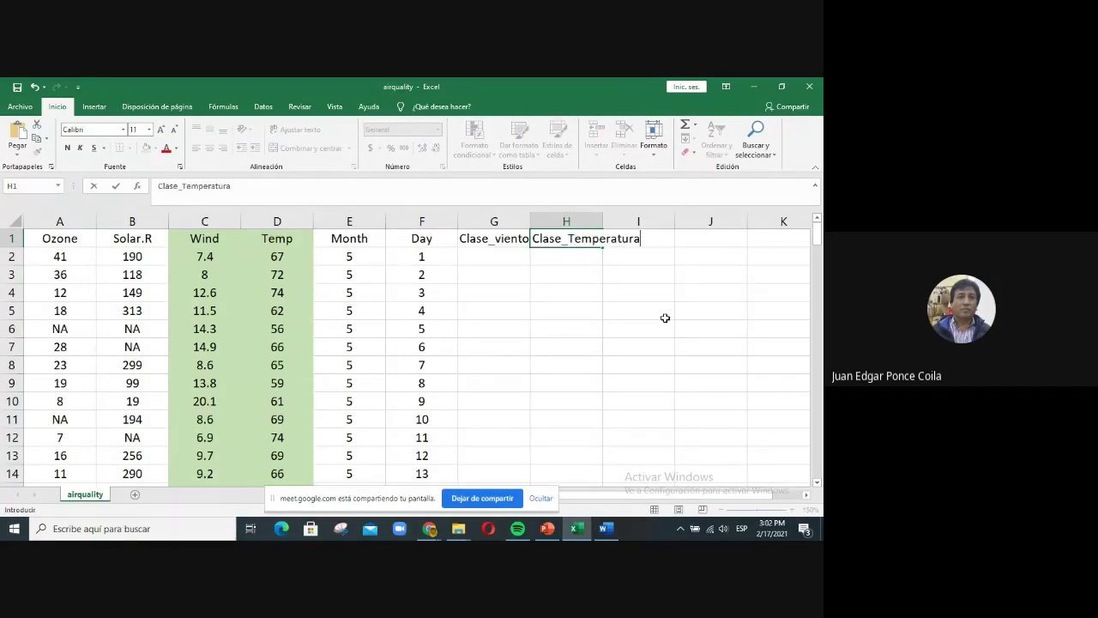
# - Capitalize the second word of the header in G1 so it reads Clase_Viento
pyautogui.click(502, 240)
pyautogui.click(185, 185)
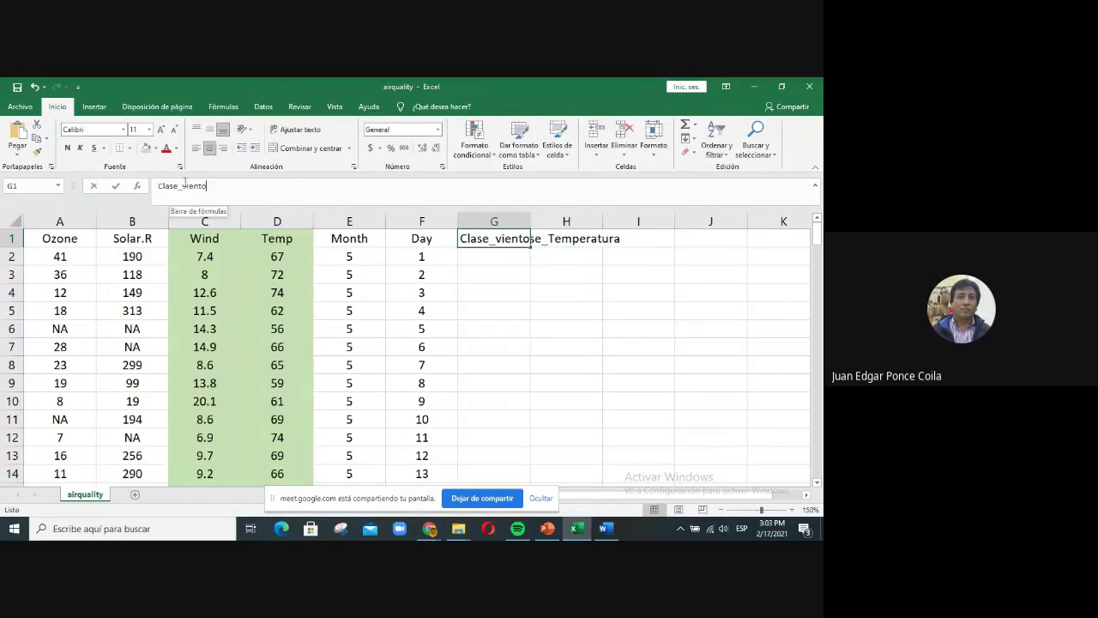
pyautogui.click(185, 186)
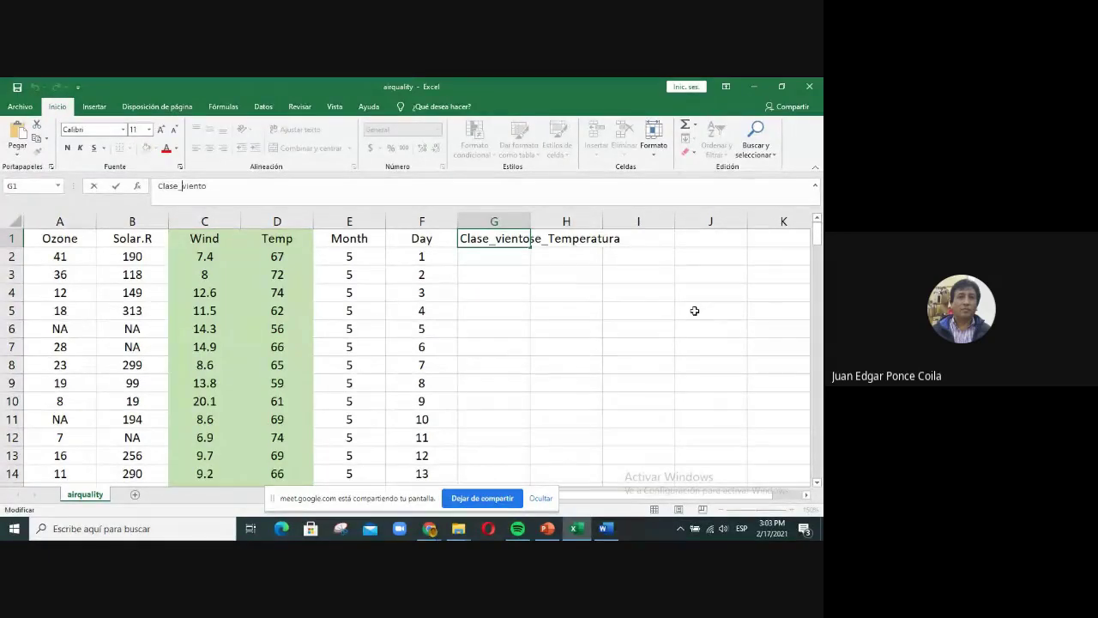
pyautogui.write('V')
pyautogui.press('Delete')
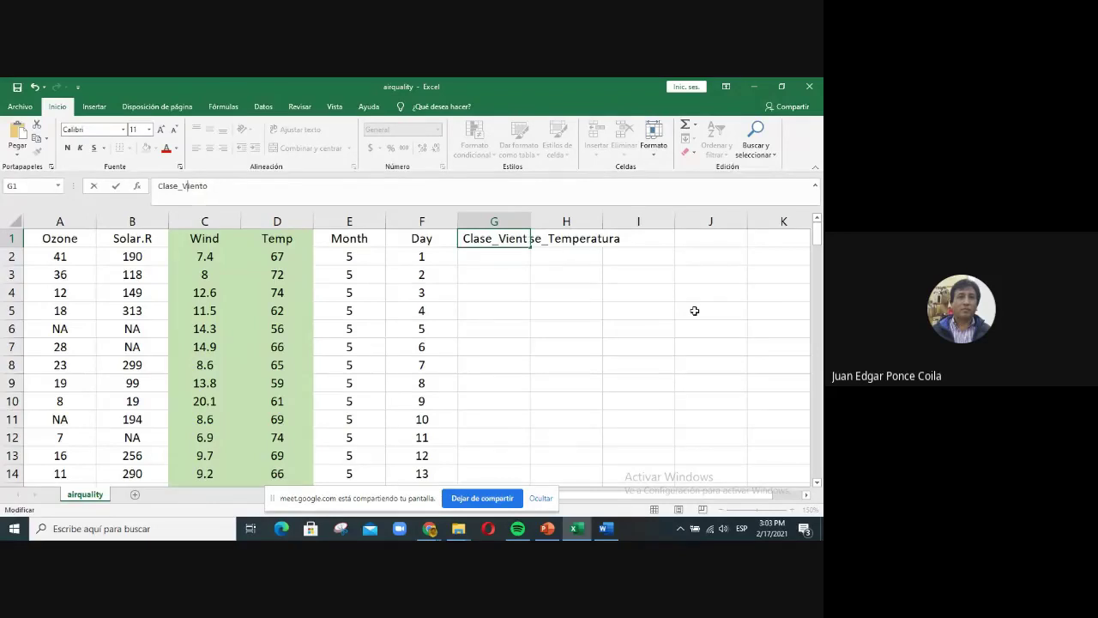
pyautogui.press('Return')
pyautogui.click(494, 292)
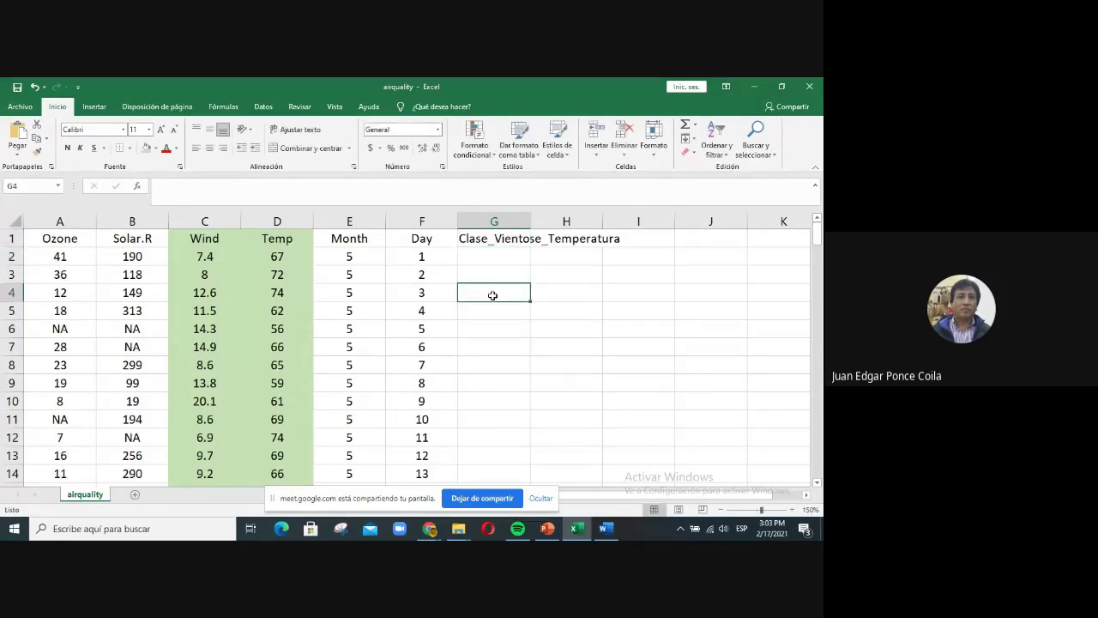
# - Widen columns G and H so both class headers fit in their cells
pyautogui.moveTo(504, 220); pyautogui.dragTo(576, 215)
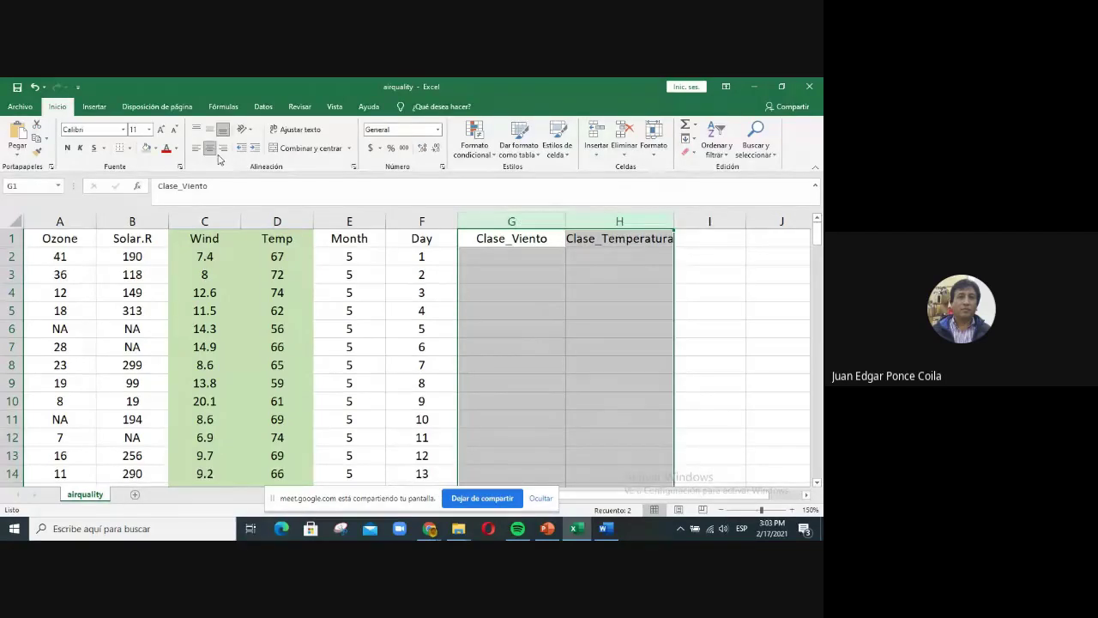
pyautogui.click(522, 289)
pyautogui.moveTo(521, 292); pyautogui.dragTo(515, 474)
pyautogui.moveTo(531, 220); pyautogui.dragTo(575, 220)
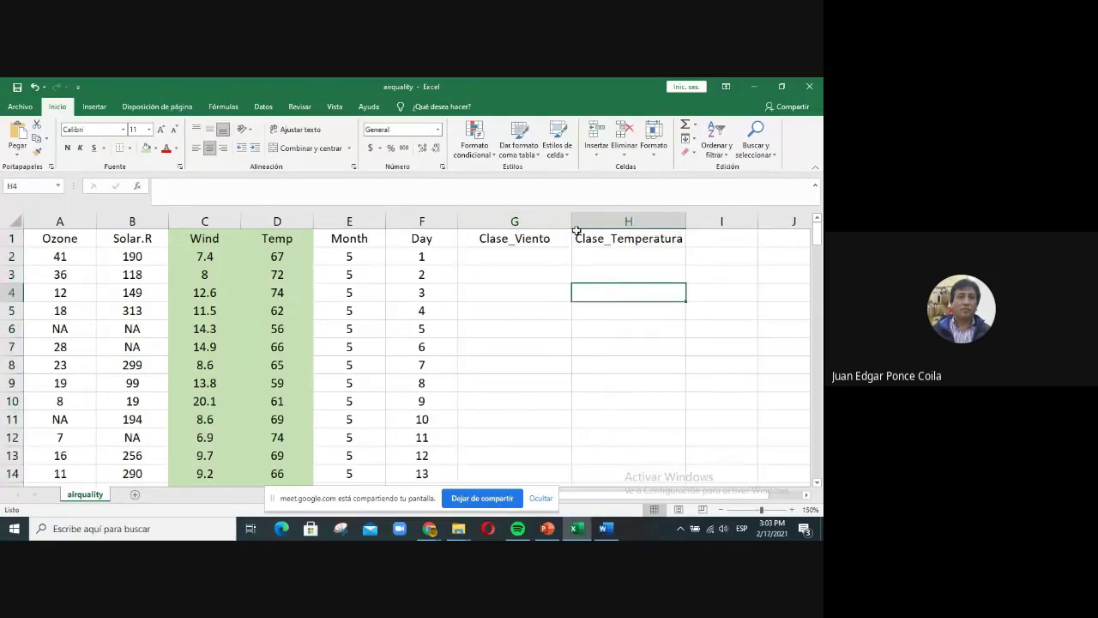
pyautogui.moveTo(573, 220); pyautogui.dragTo(567, 219)
pyautogui.click(593, 353)
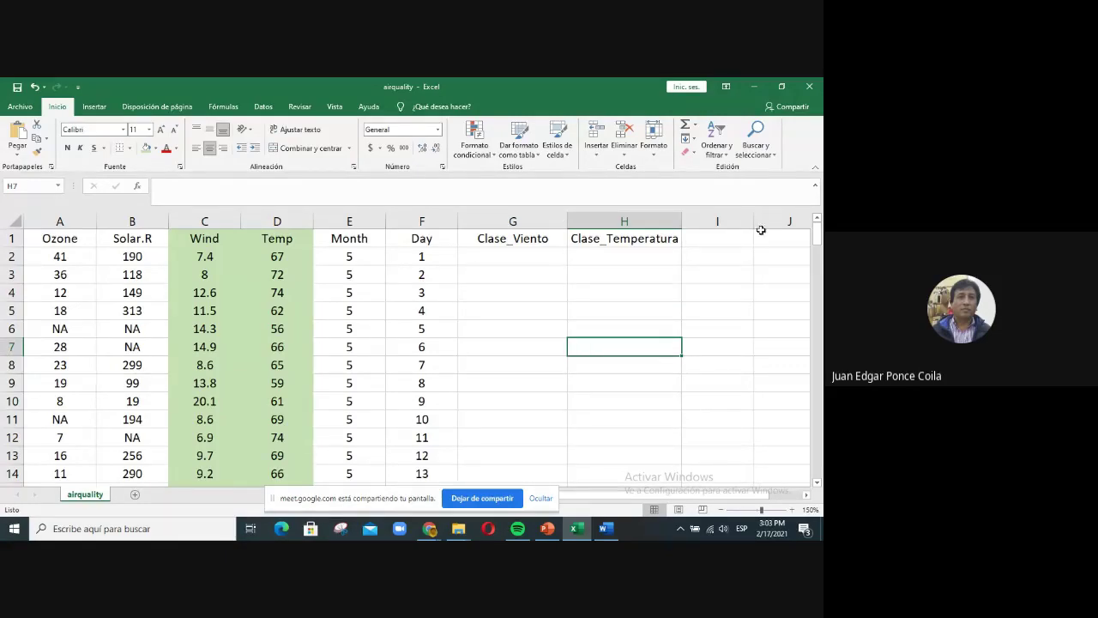
# - Enter the heading "Calculos previos" in I1 and align it to the left
pyautogui.click(736, 242)
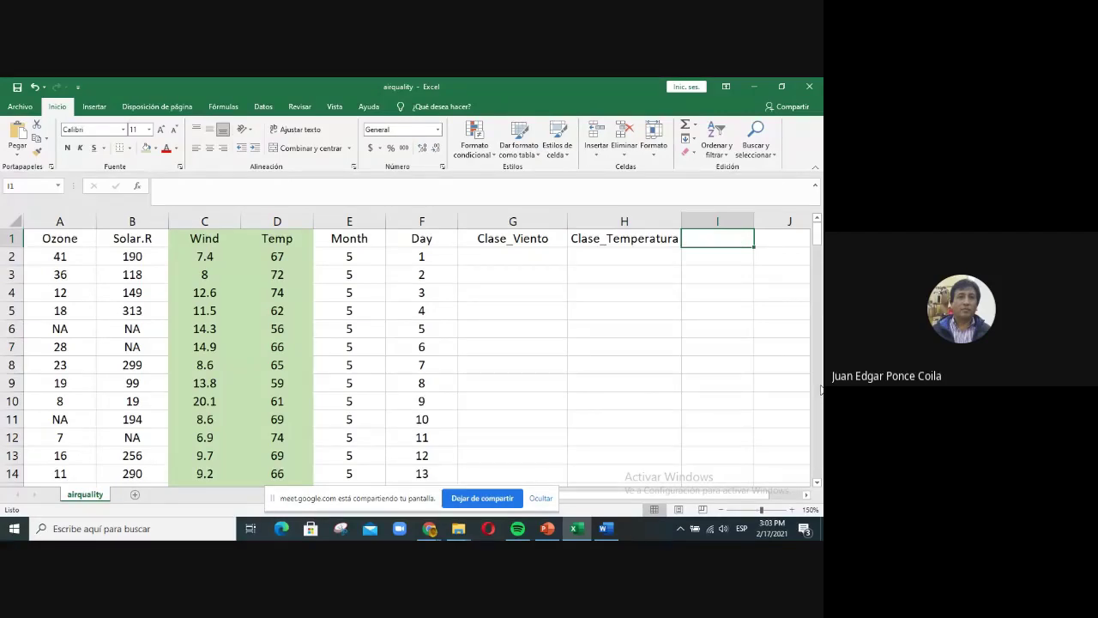
pyautogui.write('Calculos')
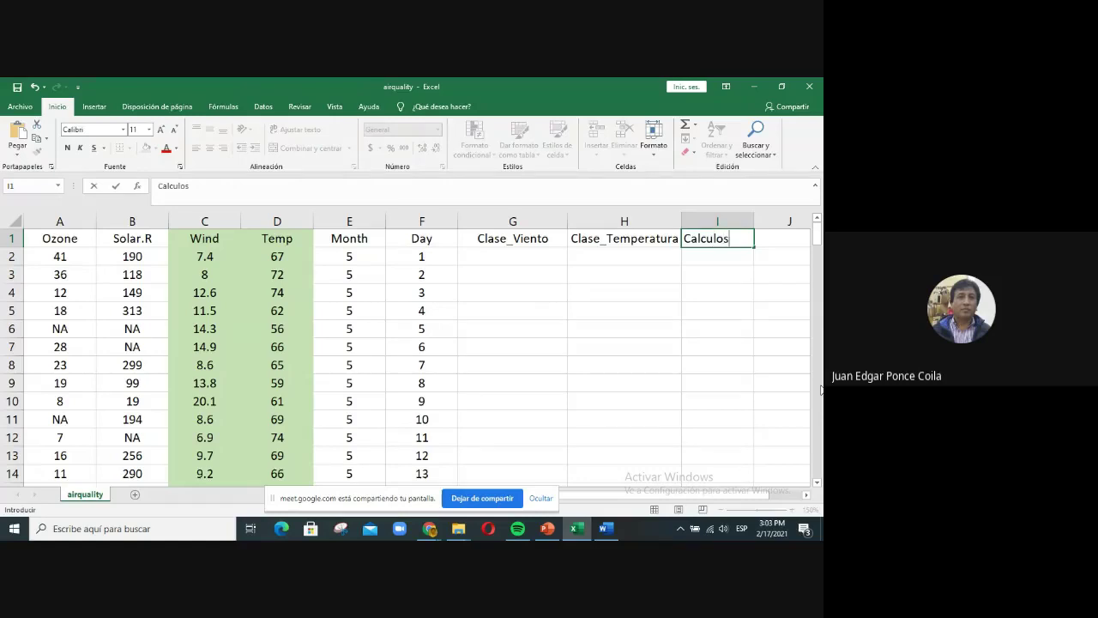
pyautogui.write(' previos')
pyautogui.press('Return')
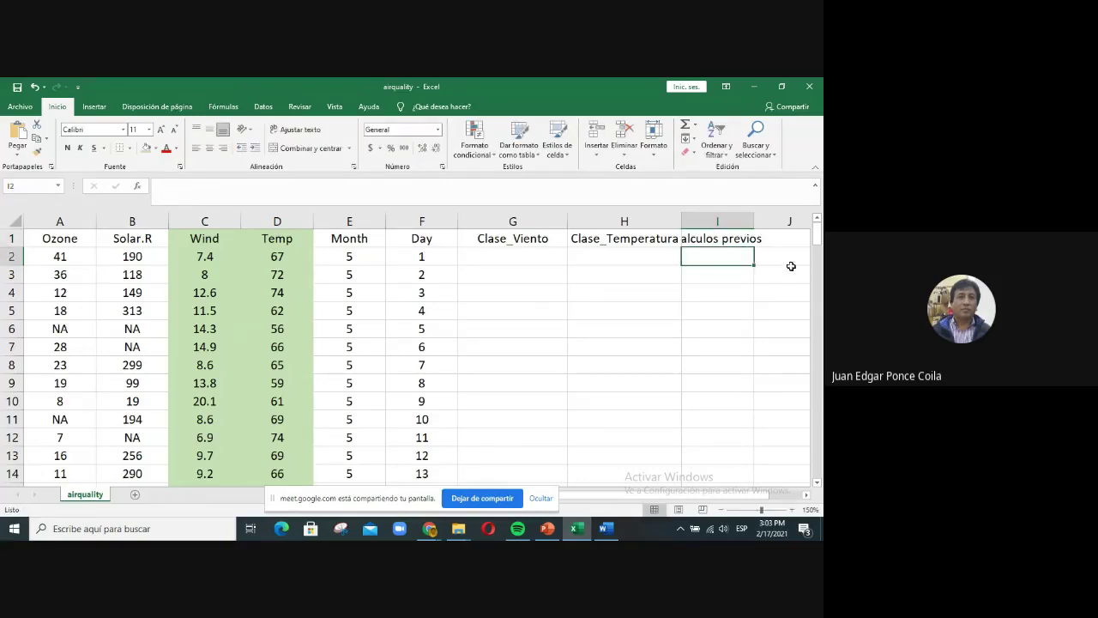
pyautogui.click(726, 240)
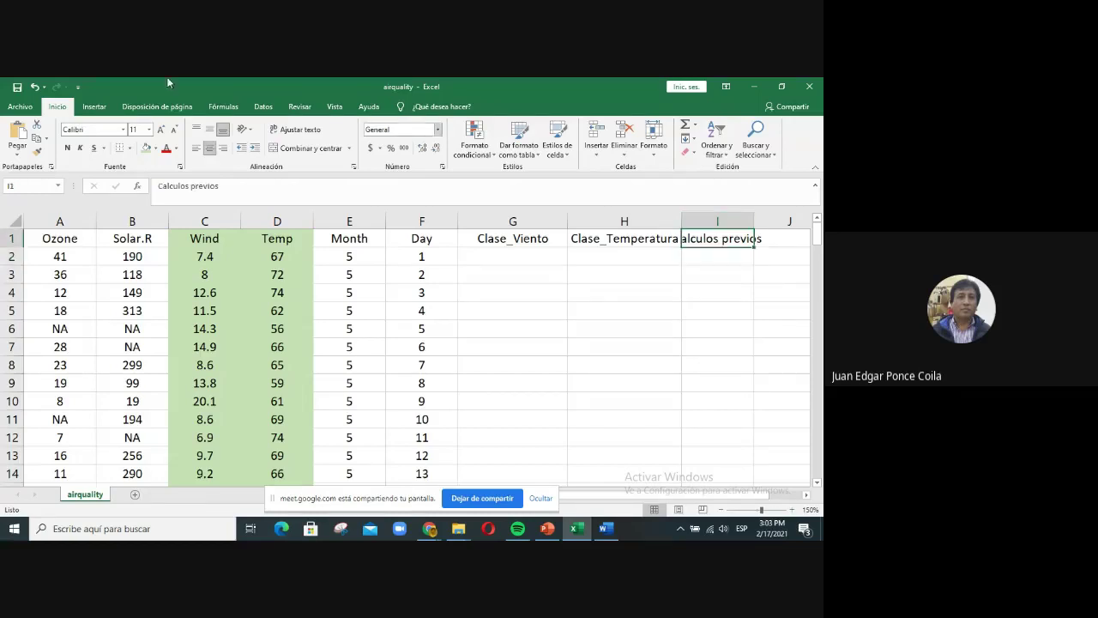
pyautogui.click(197, 147)
# - Label cell I2 as "n" under the Calculos previos heading
pyautogui.click(697, 254)
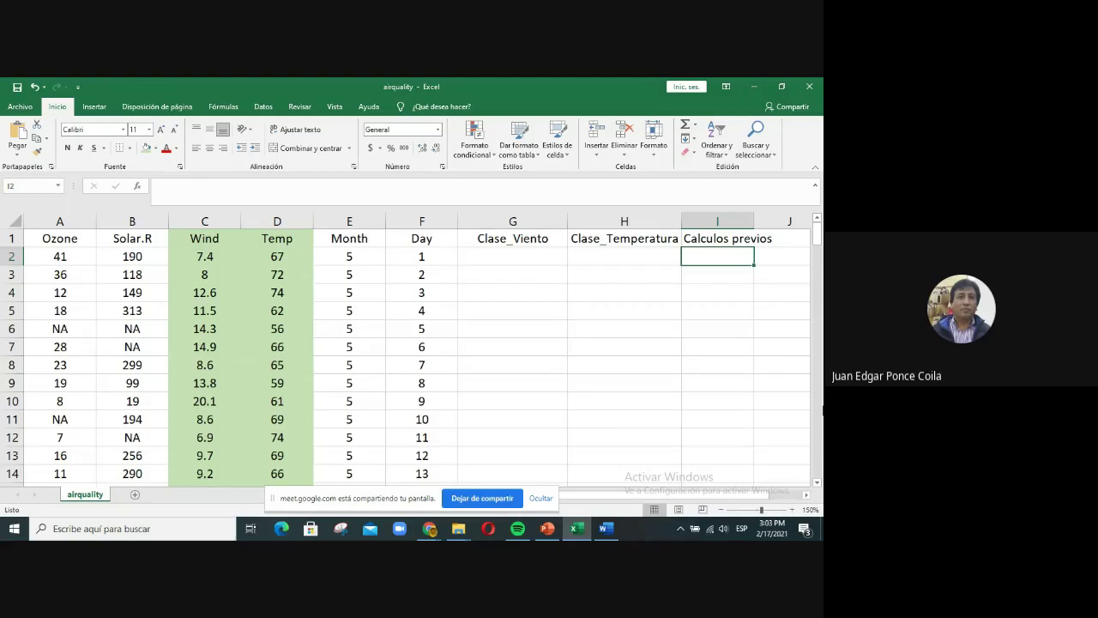
pyautogui.write('n')
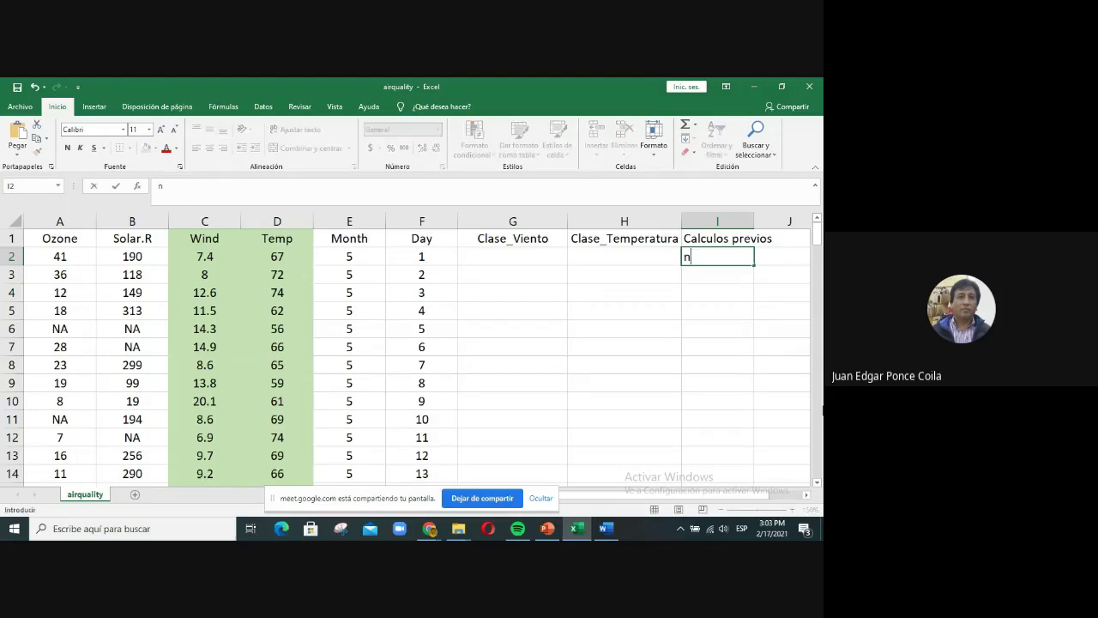
pyautogui.press('Tab')
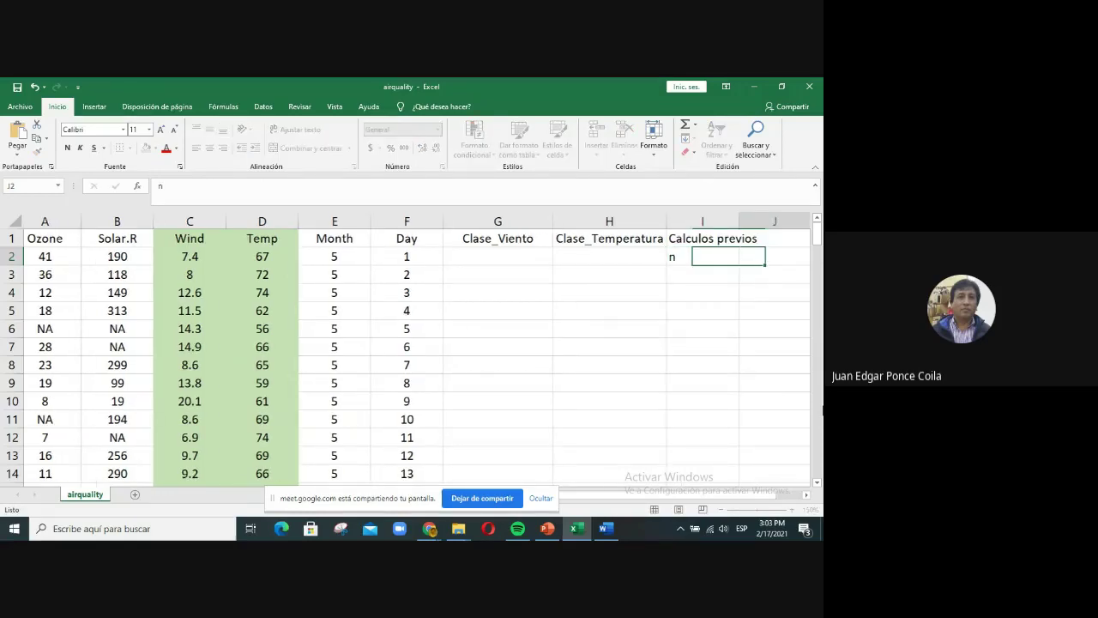
# - Count the Wind values in J2 with the formula =CONTAR(C2:C154)
pyautogui.write('=contar')
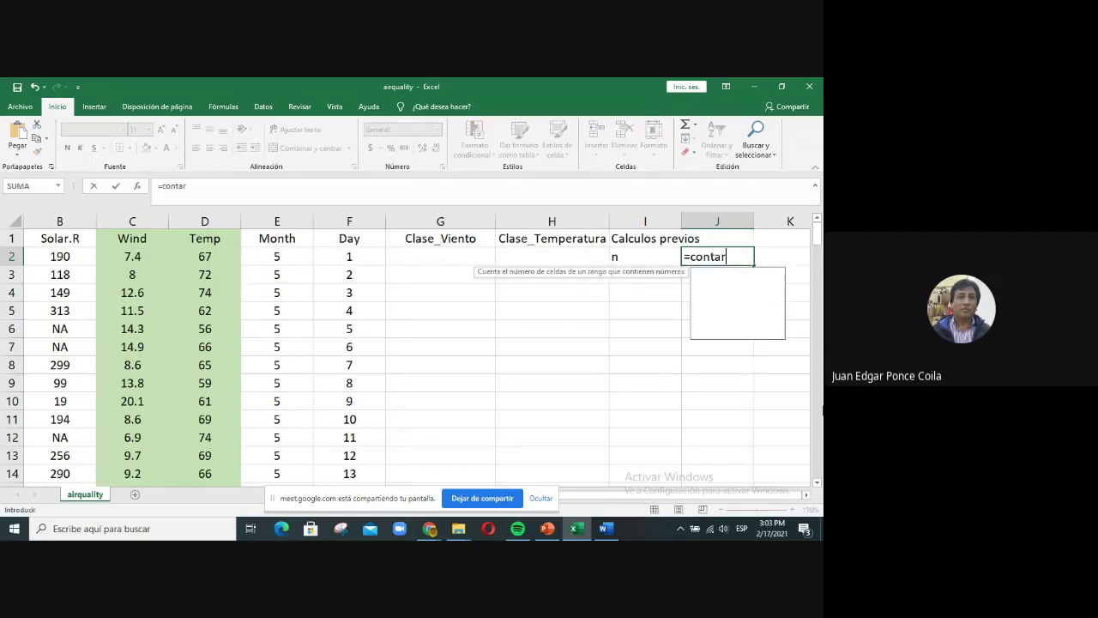
pyautogui.write('(')
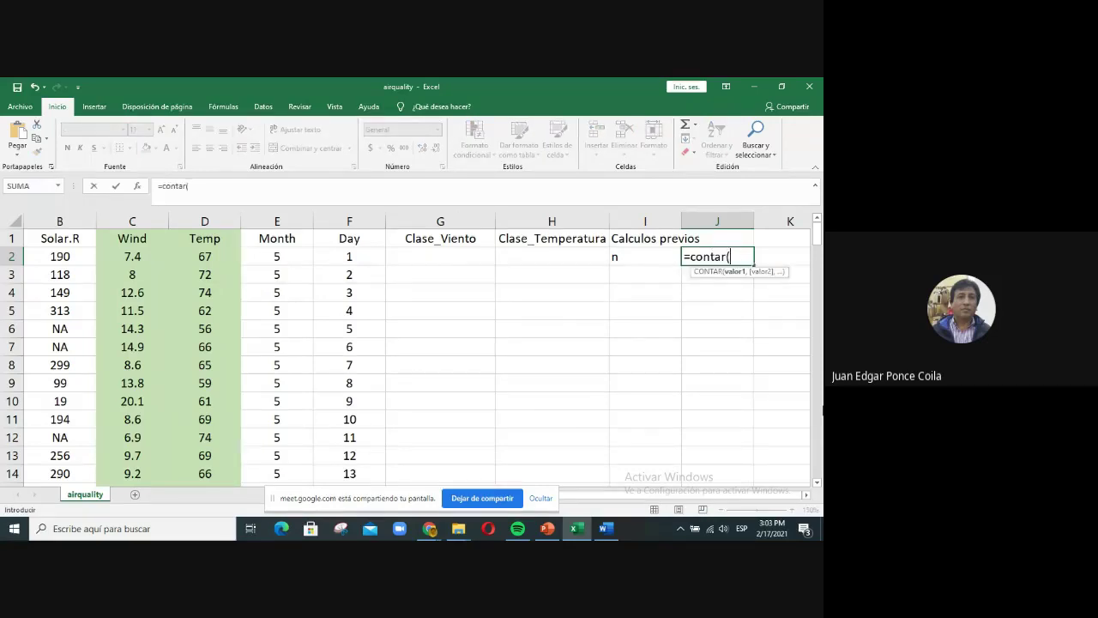
pyautogui.press('Left')
pyautogui.press('Left')
pyautogui.press('Left')
pyautogui.press('Left')
pyautogui.press('Left')
pyautogui.press('Left')
pyautogui.press('Left')
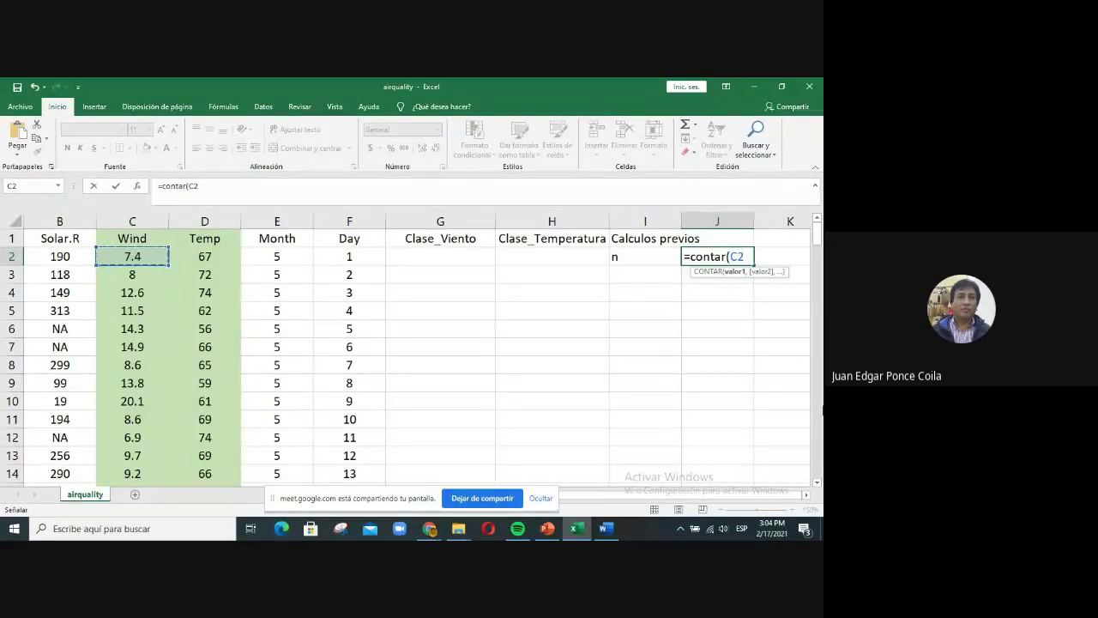
pyautogui.hotkey('ctrl', 'shift', 'End')
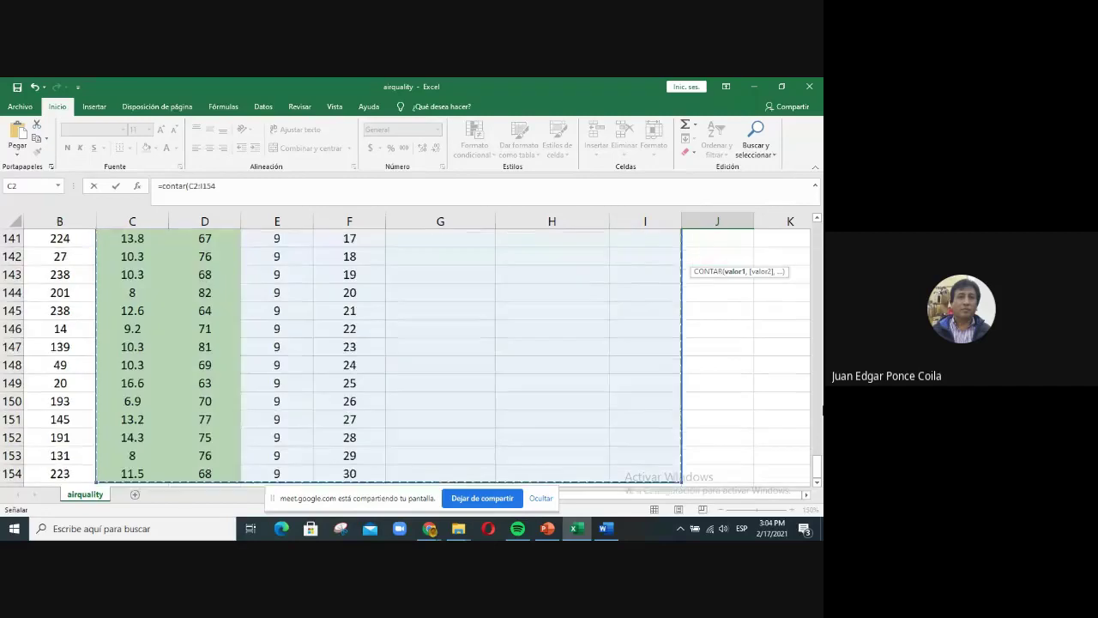
pyautogui.hotkey('shift', 'Left')
pyautogui.hotkey('shift', 'Left')
pyautogui.hotkey('shift', 'Left')
pyautogui.hotkey('shift', 'Left')
pyautogui.hotkey('shift', 'Left')
pyautogui.hotkey('shift', 'Left')
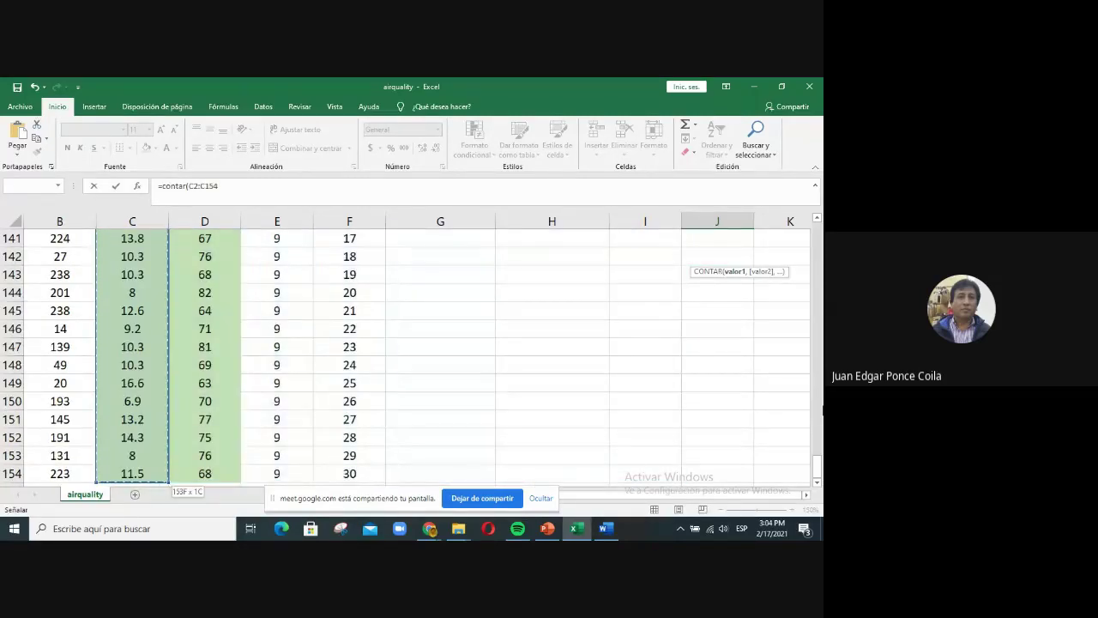
pyautogui.hotkey('ctrl', 'Home')
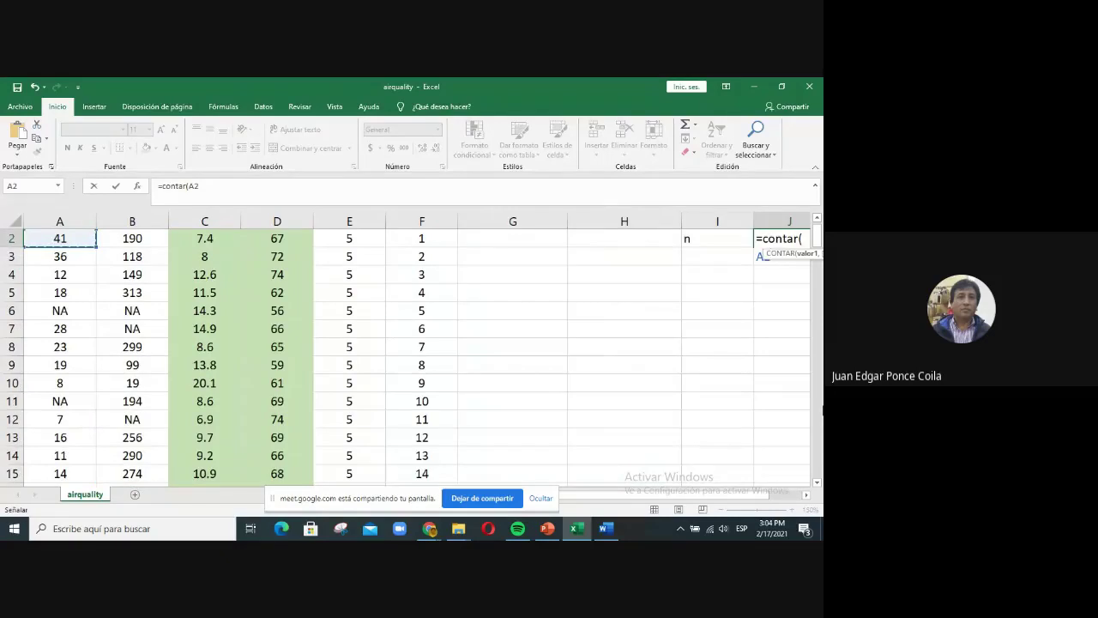
pyautogui.click(35, 90)
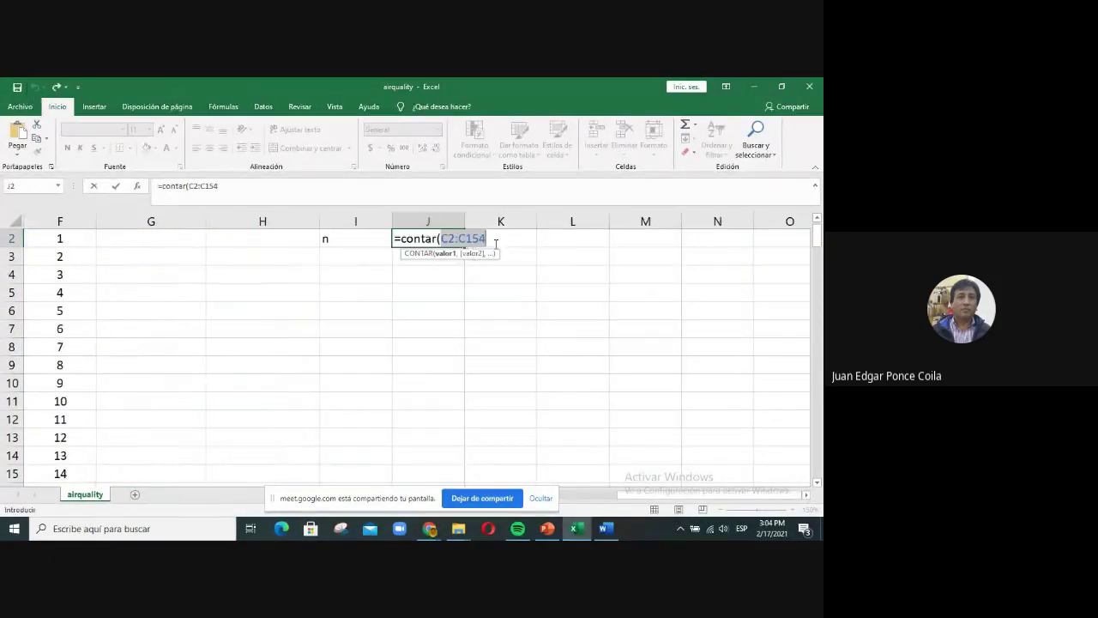
pyautogui.press('Return')
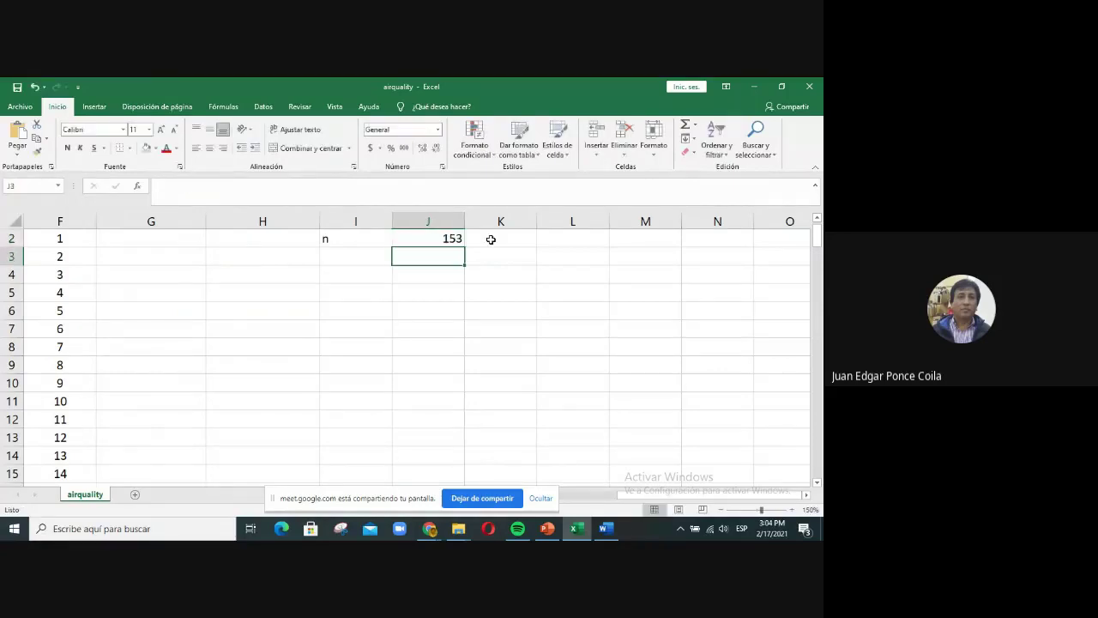
pyautogui.click(456, 238)
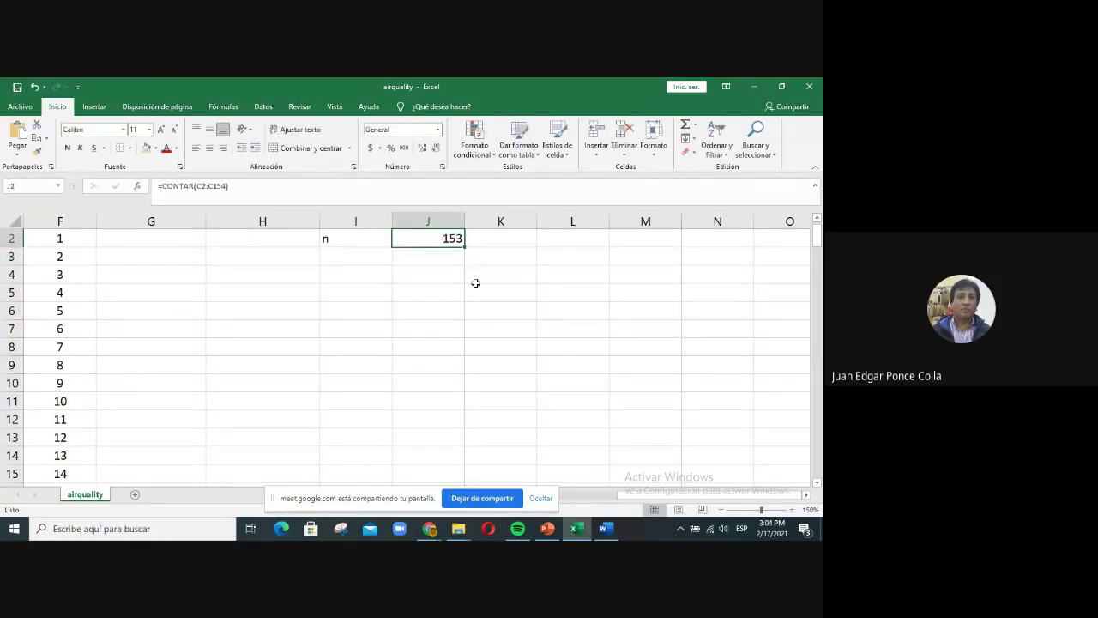
pyautogui.moveTo(716, 497); pyautogui.dragTo(649, 506)
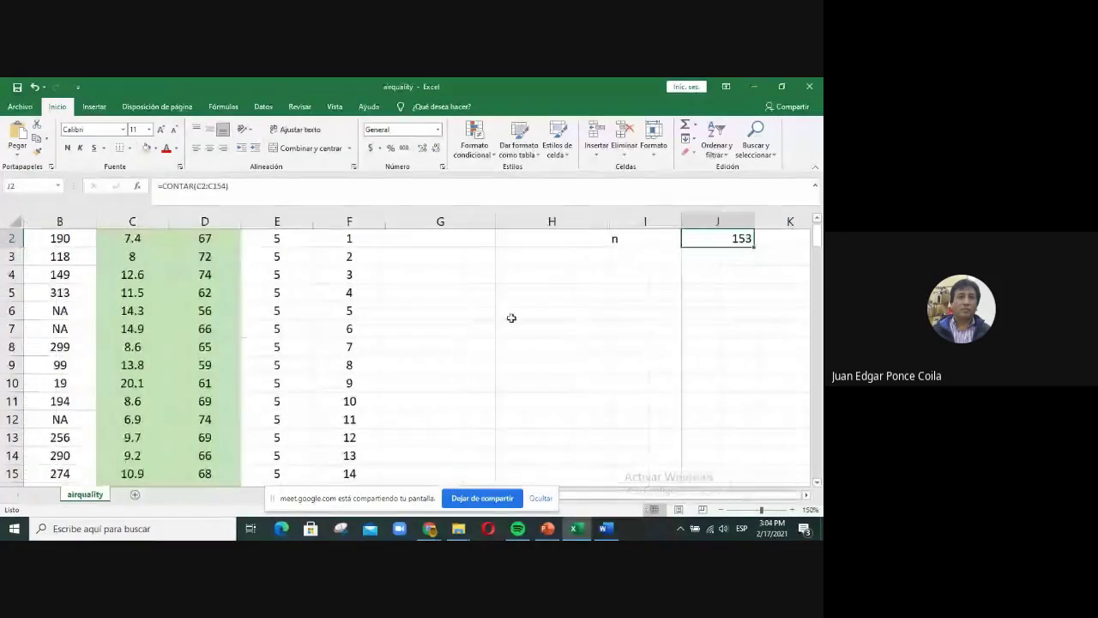
pyautogui.scroll(1, 589, 348)
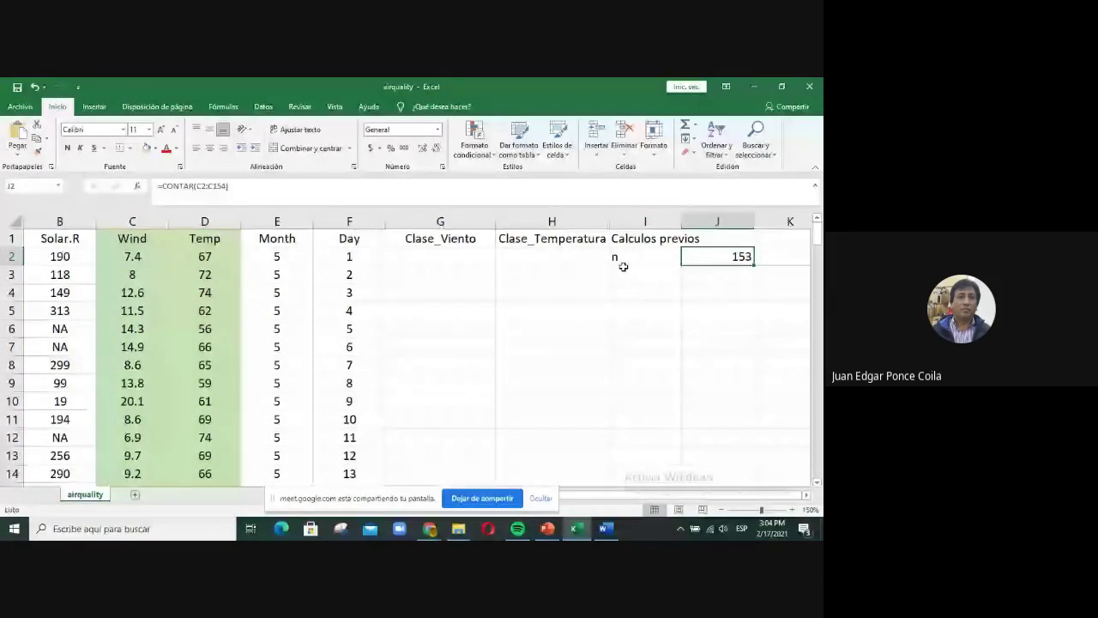
# - Add the label min_viento in I3, below the n label
pyautogui.press('Left')
pyautogui.press('Down')
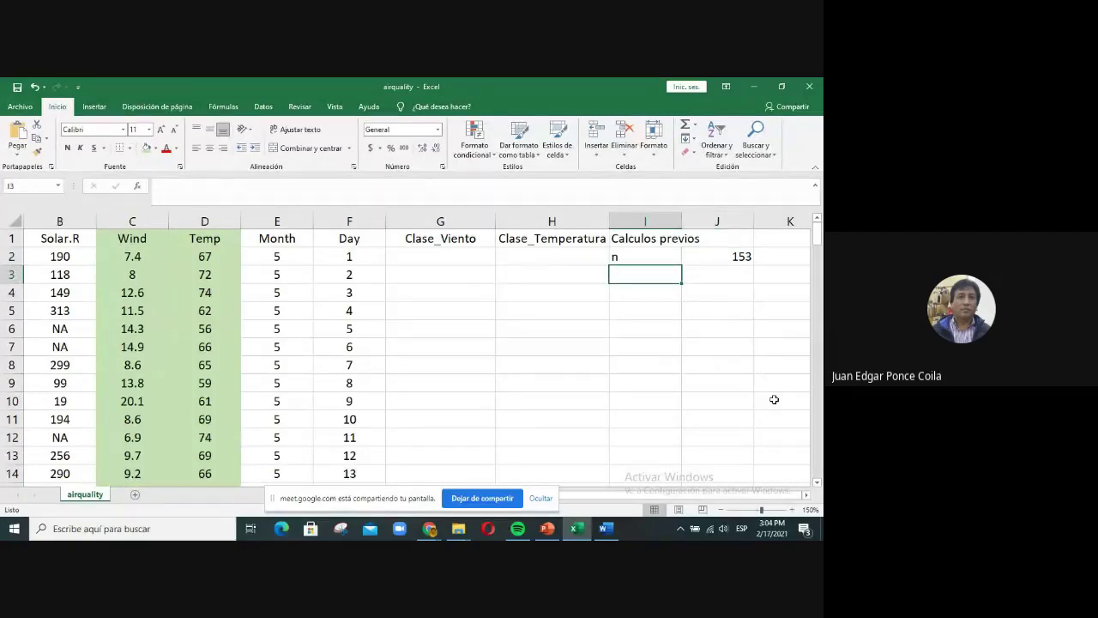
pyautogui.write('m')
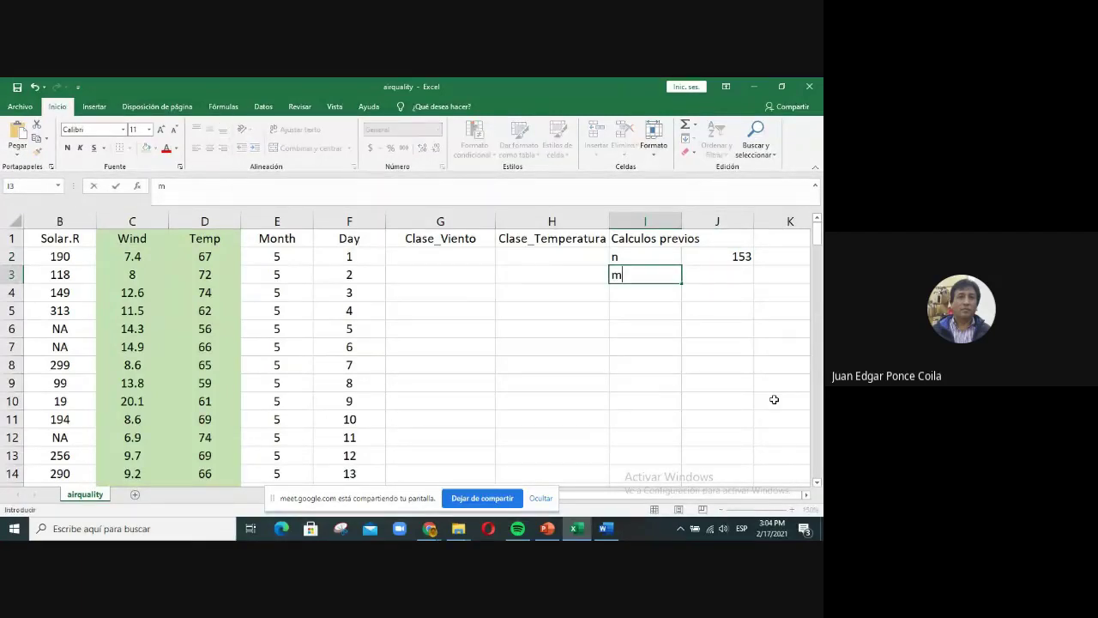
pyautogui.write('in_viento')
pyautogui.press('Tab')
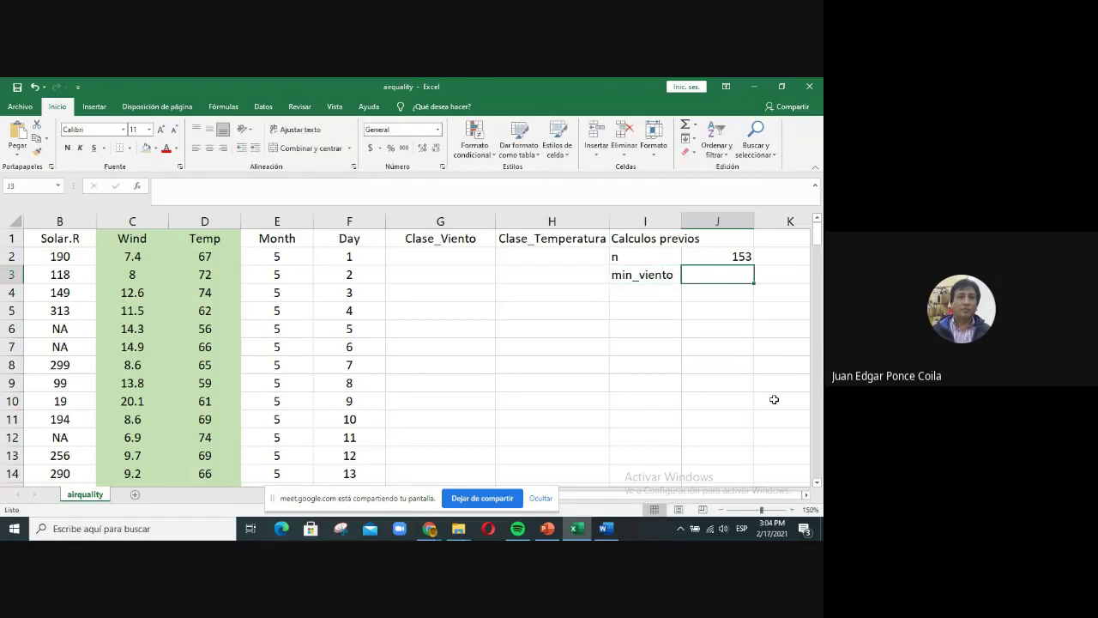
# - Calculate the minimum Wind value in J3 with the MIN function over C2:C154
pyautogui.write('=')
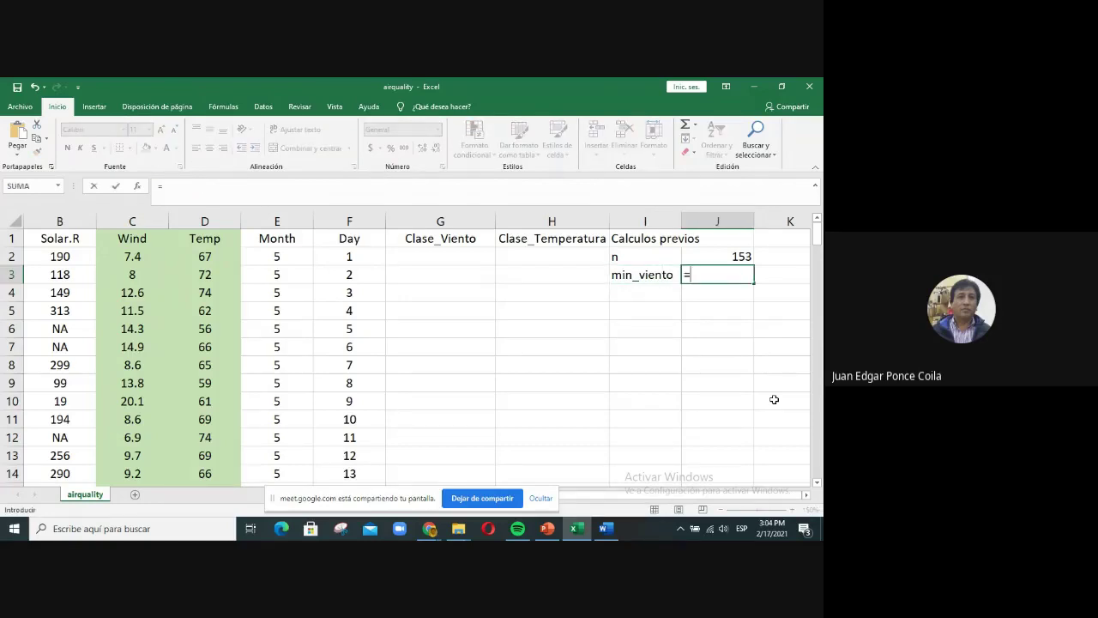
pyautogui.write('min(')
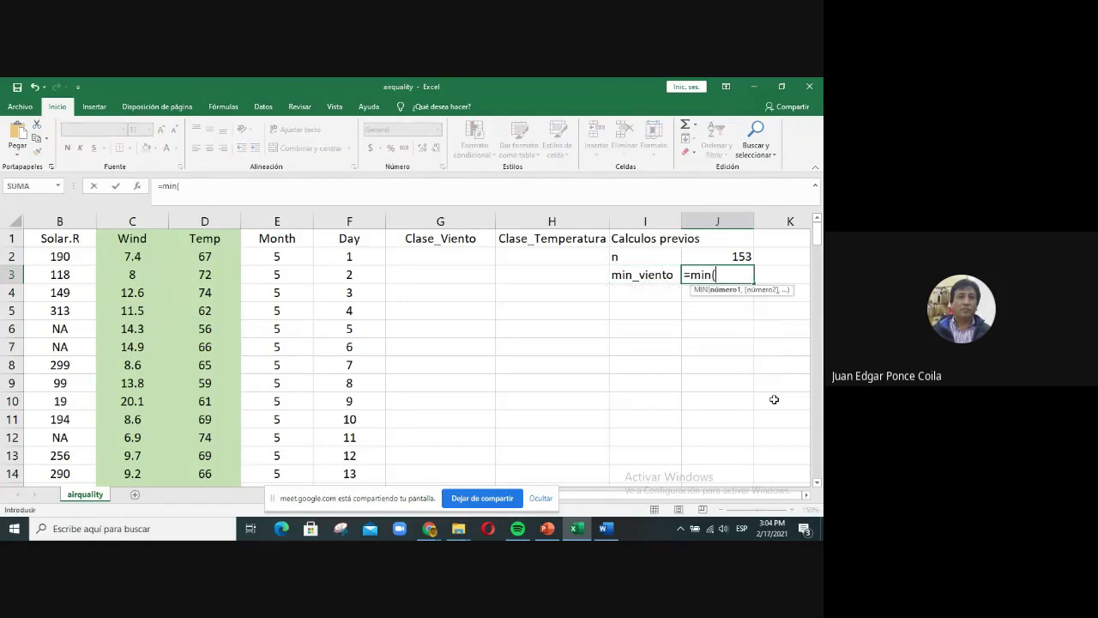
pyautogui.press('Left')
pyautogui.press('Left')
pyautogui.press('Left')
pyautogui.press('Left')
pyautogui.press('Left')
pyautogui.press('Left')
pyautogui.press('Left')
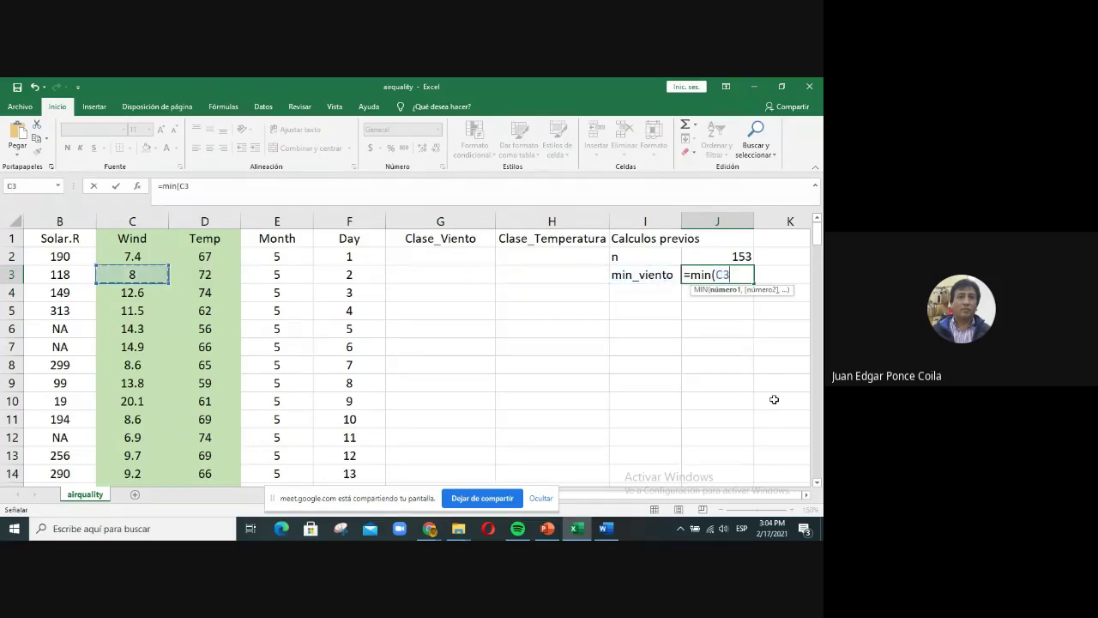
pyautogui.press('Up')
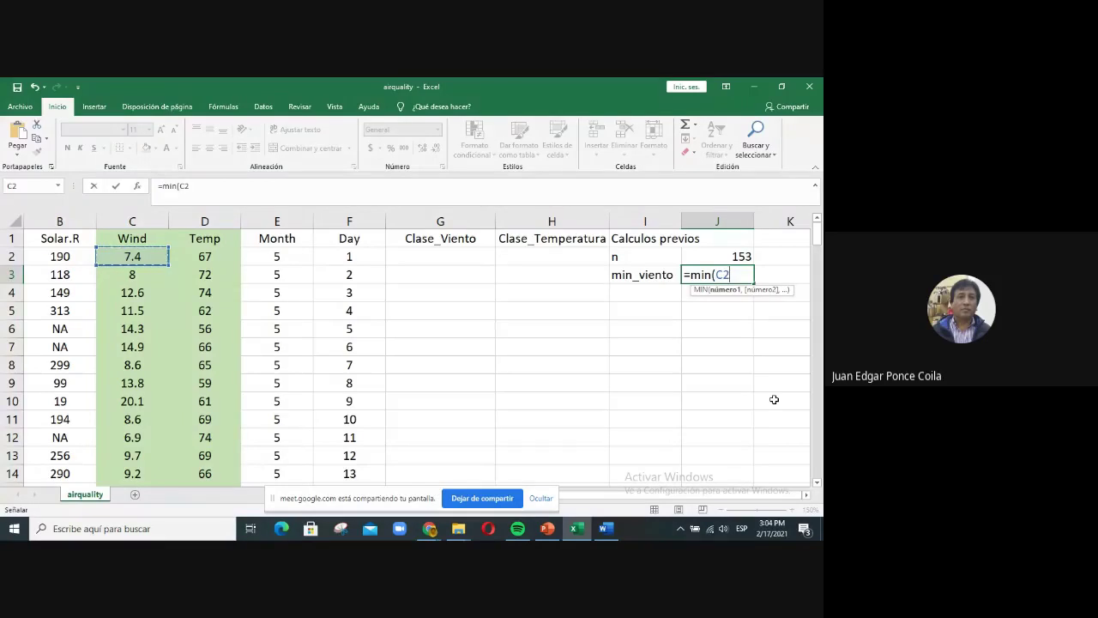
pyautogui.hotkey('ctrl', 'shift', 'End')
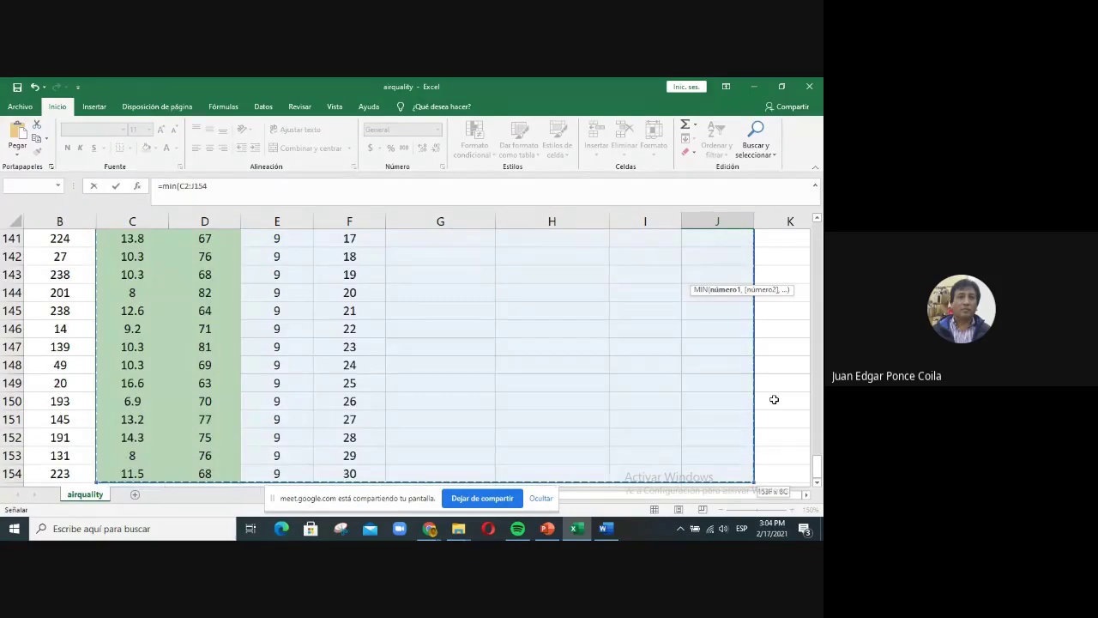
pyautogui.hotkey('shift', 'Left')
pyautogui.hotkey('shift', 'Left')
pyautogui.hotkey('shift', 'Left')
pyautogui.hotkey('shift', 'Left')
pyautogui.hotkey('shift', 'Left')
pyautogui.hotkey('shift', 'Left')
pyautogui.hotkey('shift', 'Left')
pyautogui.hotkey('shift', 'Left')
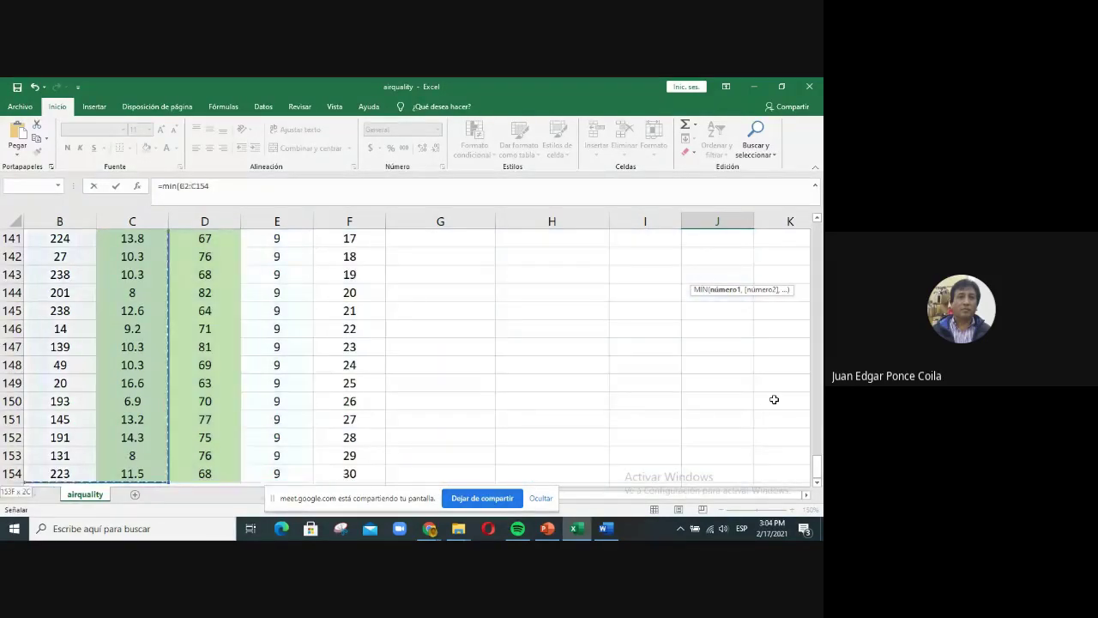
pyautogui.hotkey('shift', 'Right')
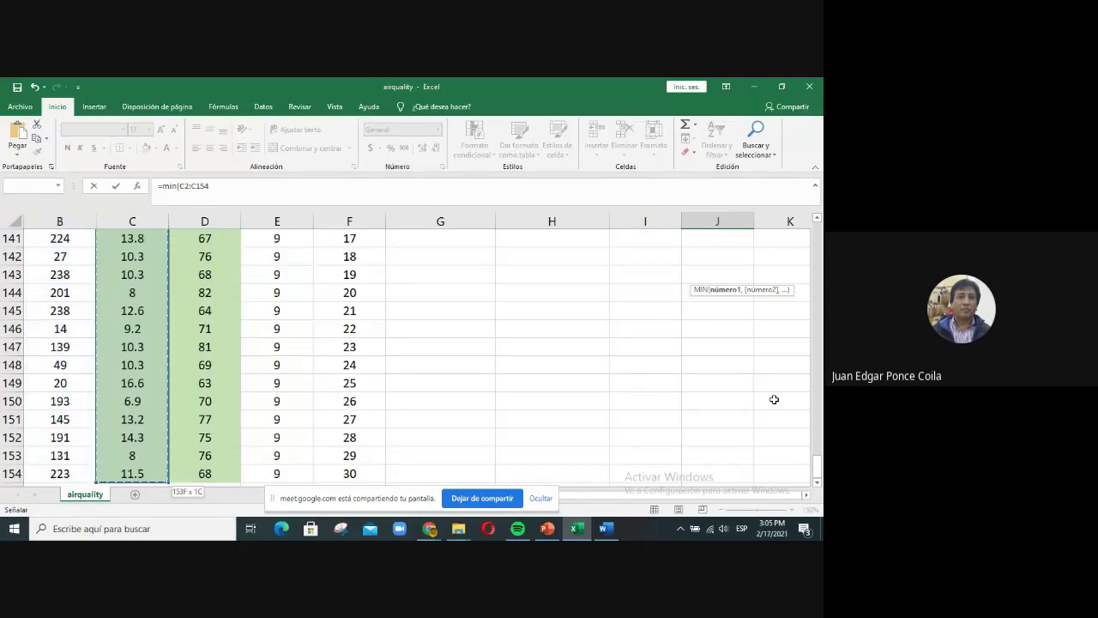
pyautogui.press('Return')
pyautogui.scroll(1, 767, 402)
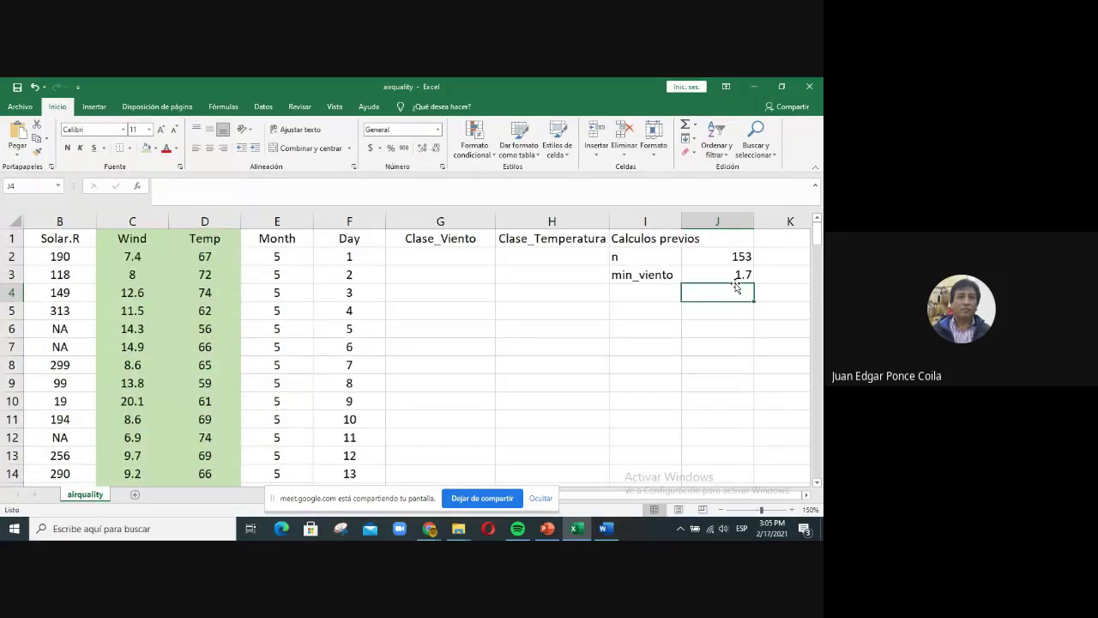
# - Add the label max_viento in I4, below min_viento
pyautogui.click(651, 292)
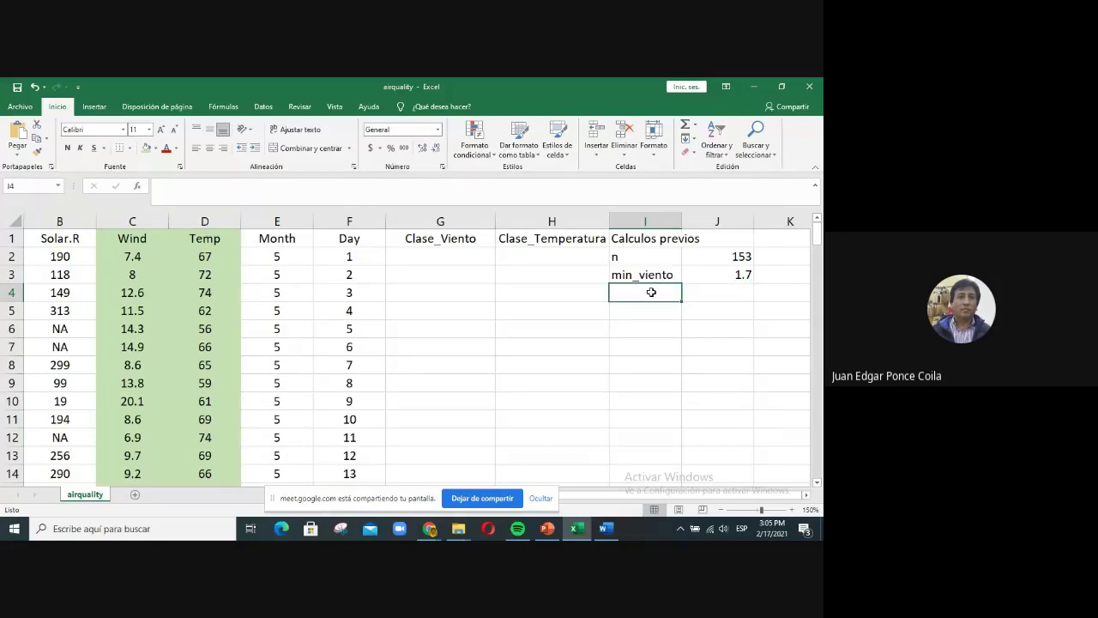
pyautogui.write('max')
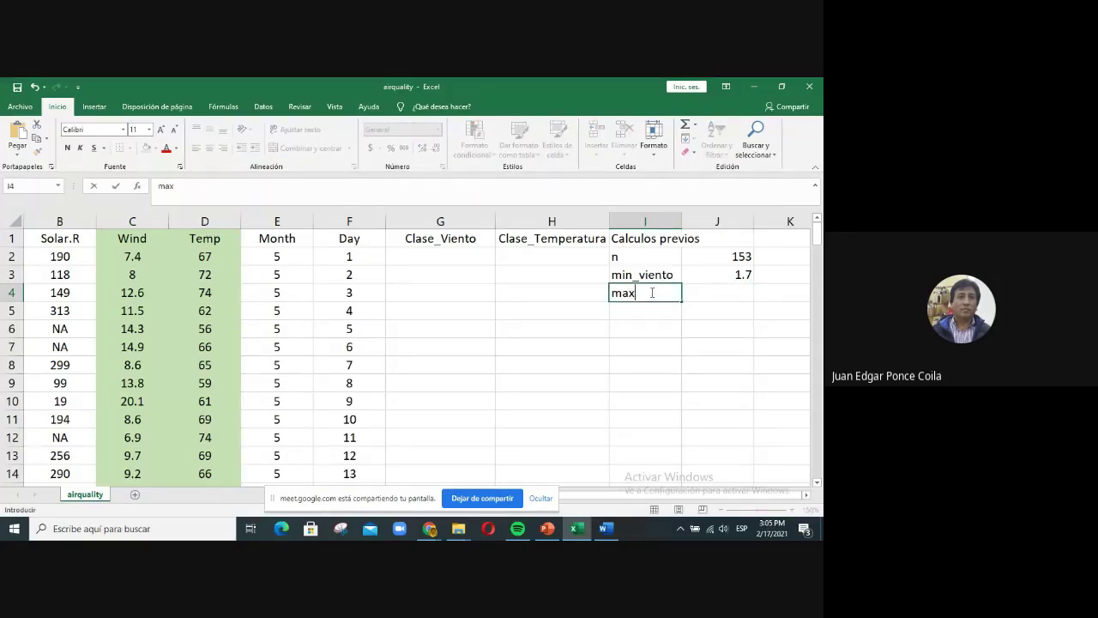
pyautogui.write('_viento')
pyautogui.press('Return')
pyautogui.click(651, 293)
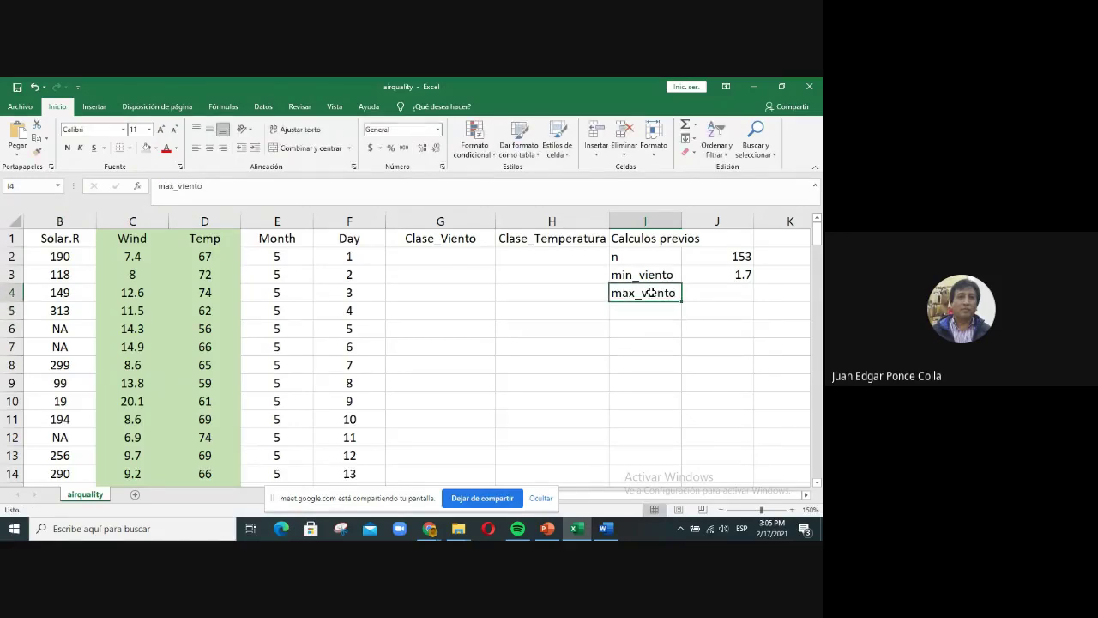
# - Calculate the maximum Wind value in J4 with the MAX function over C2:C154
pyautogui.click(720, 292)
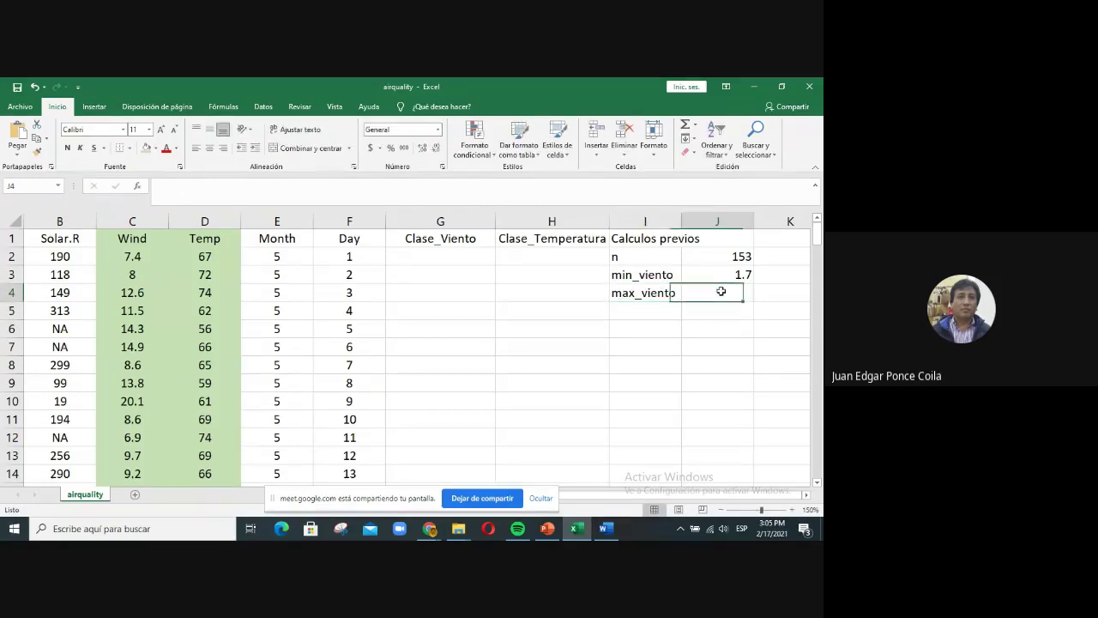
pyautogui.write('=')
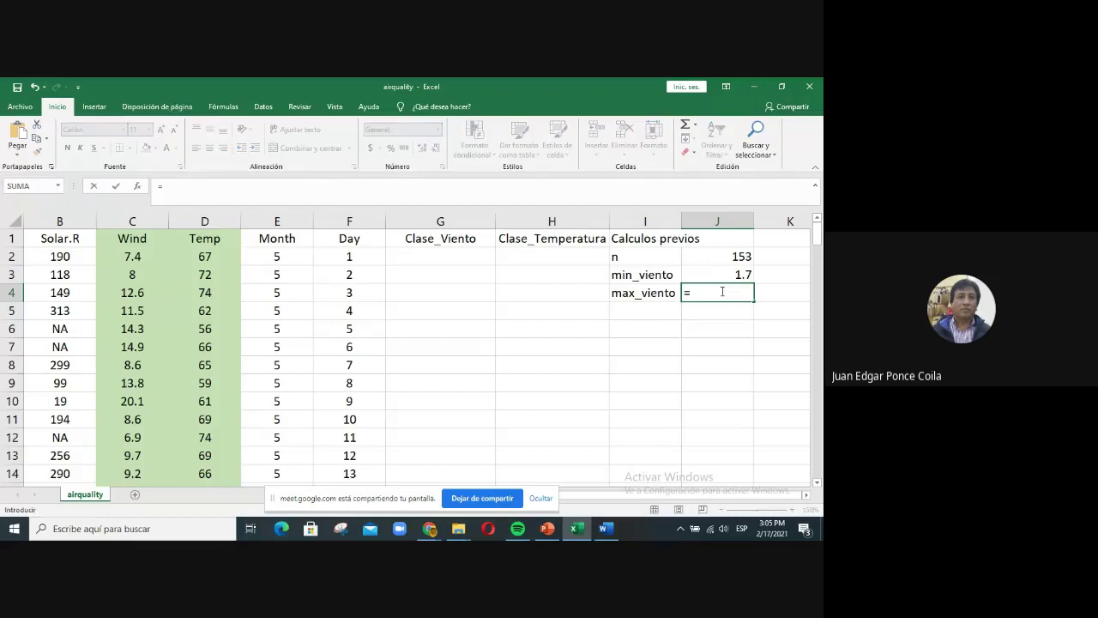
pyautogui.write('max(')
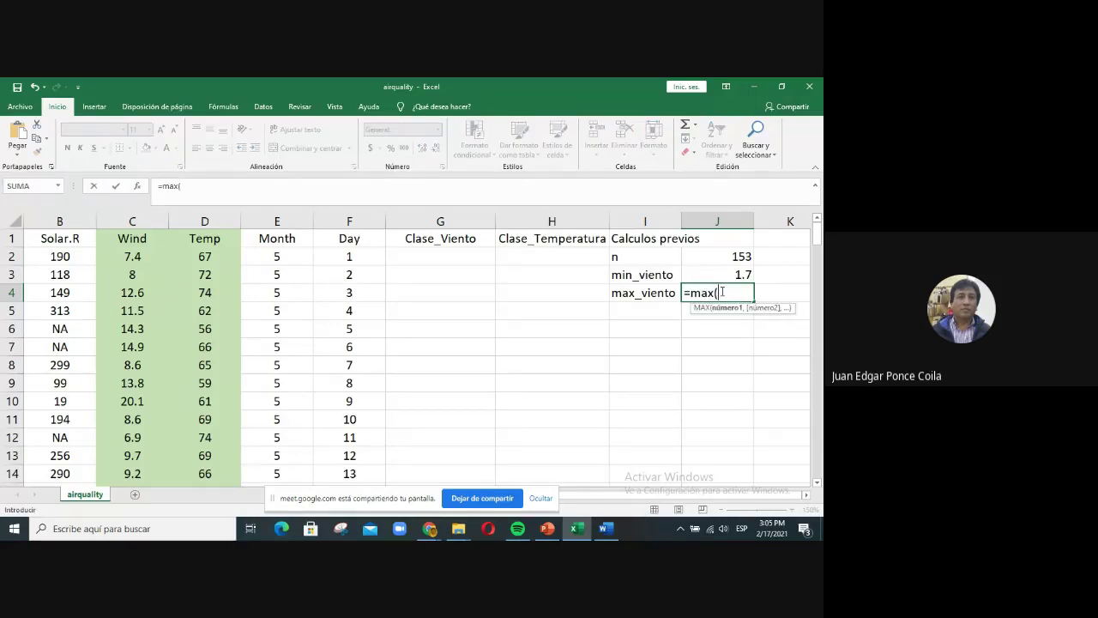
pyautogui.press('Left')
pyautogui.press('Left')
pyautogui.press('Left')
pyautogui.press('Left')
pyautogui.press('Left')
pyautogui.press('Left')
pyautogui.press('Left')
pyautogui.press('Up')
pyautogui.press('Up')
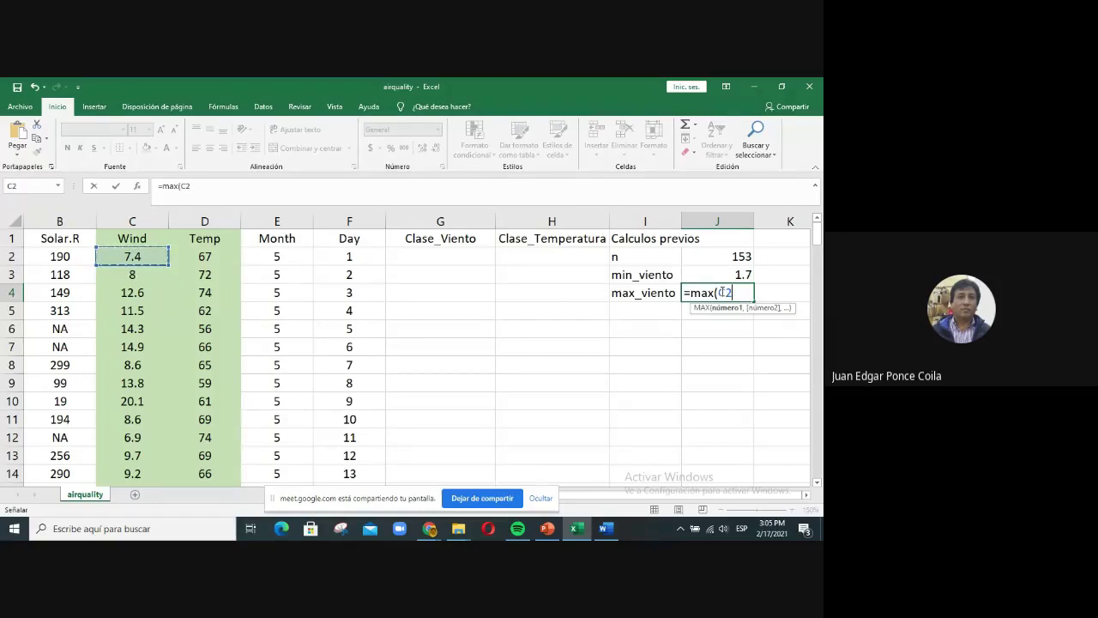
pyautogui.hotkey('ctrl', 'shift', 'End')
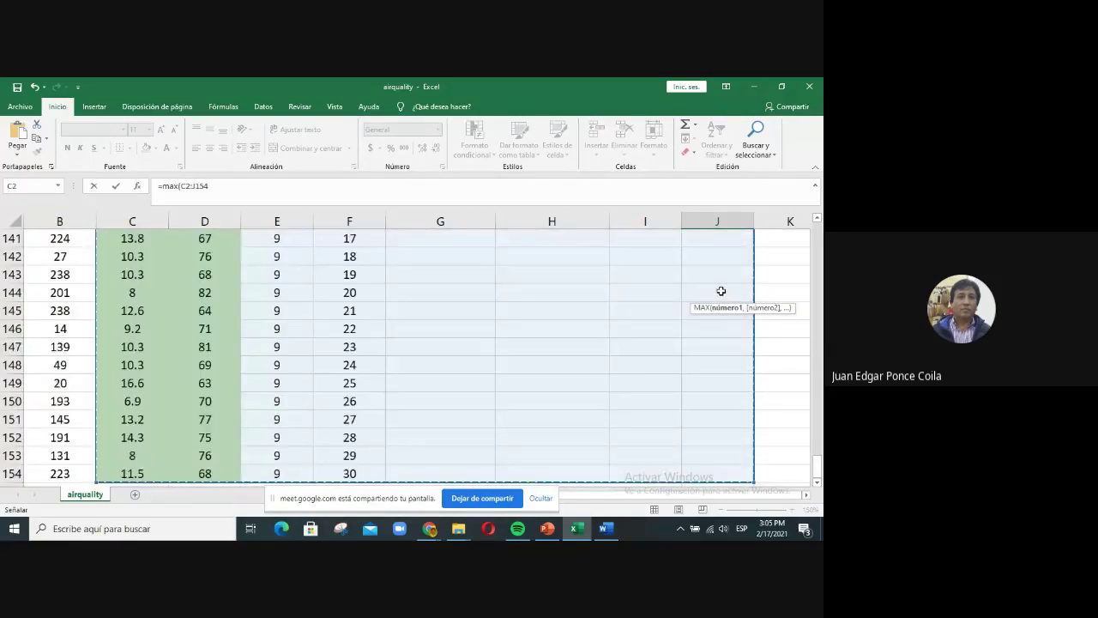
pyautogui.hotkey('shift', 'Left')
pyautogui.hotkey('shift', 'Left')
pyautogui.hotkey('shift', 'Left')
pyautogui.hotkey('shift', 'Left')
pyautogui.hotkey('shift', 'Left')
pyautogui.hotkey('shift', 'Left')
pyautogui.hotkey('shift', 'Left')
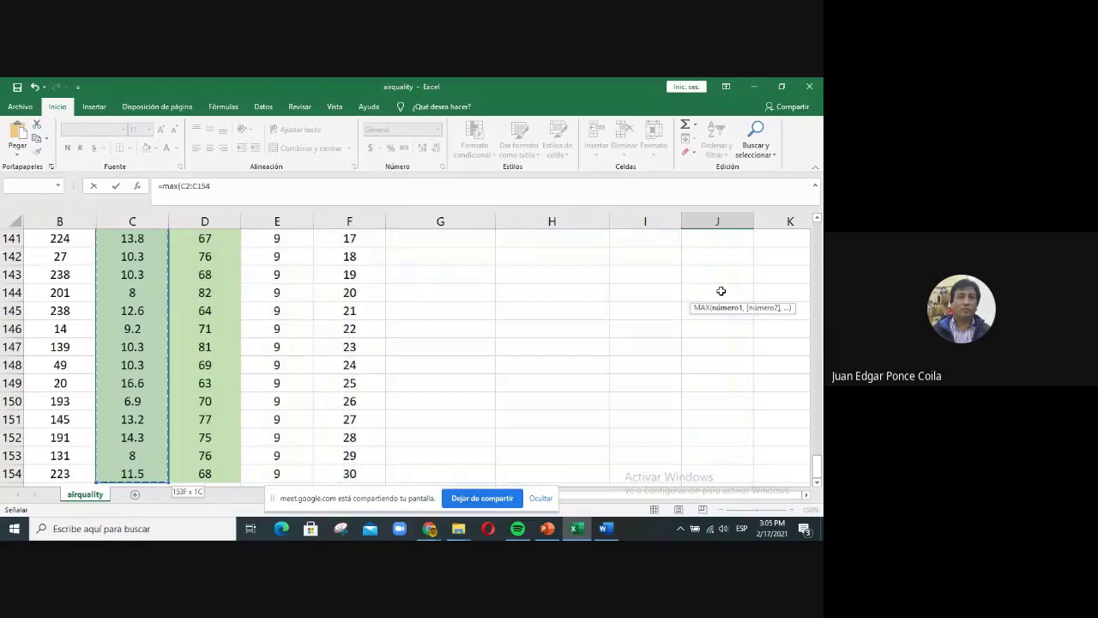
pyautogui.press('Escape')
pyautogui.scroll(2, 696, 362)
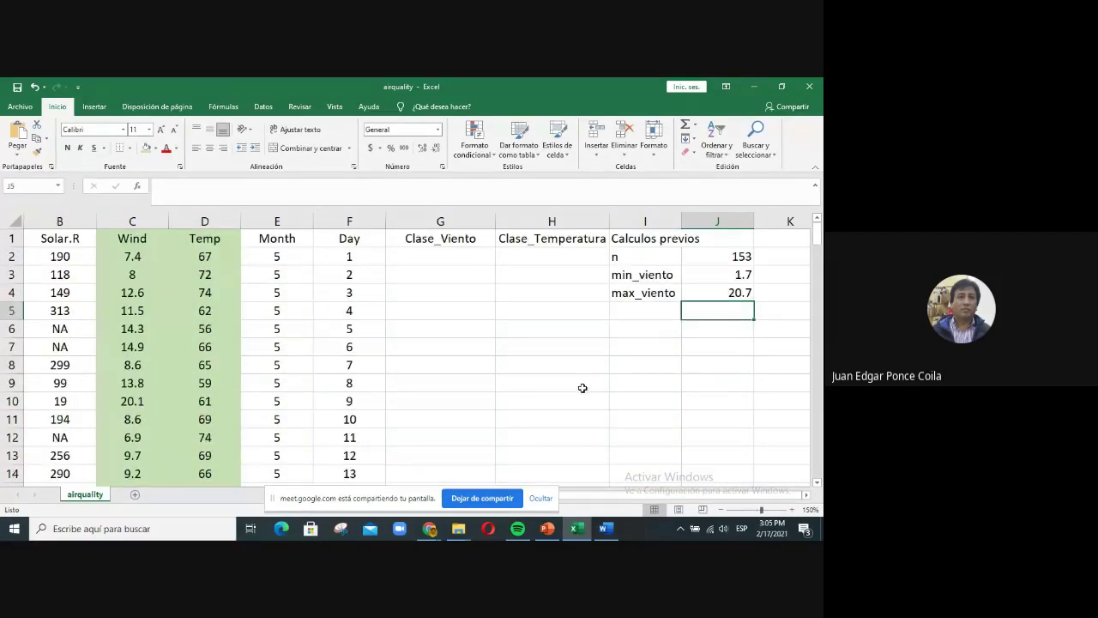
# - Check the Wind unit in the airquality Word document and enter millas/hora in K3 and K4 of the Excel sheet
pyautogui.click(606, 529)
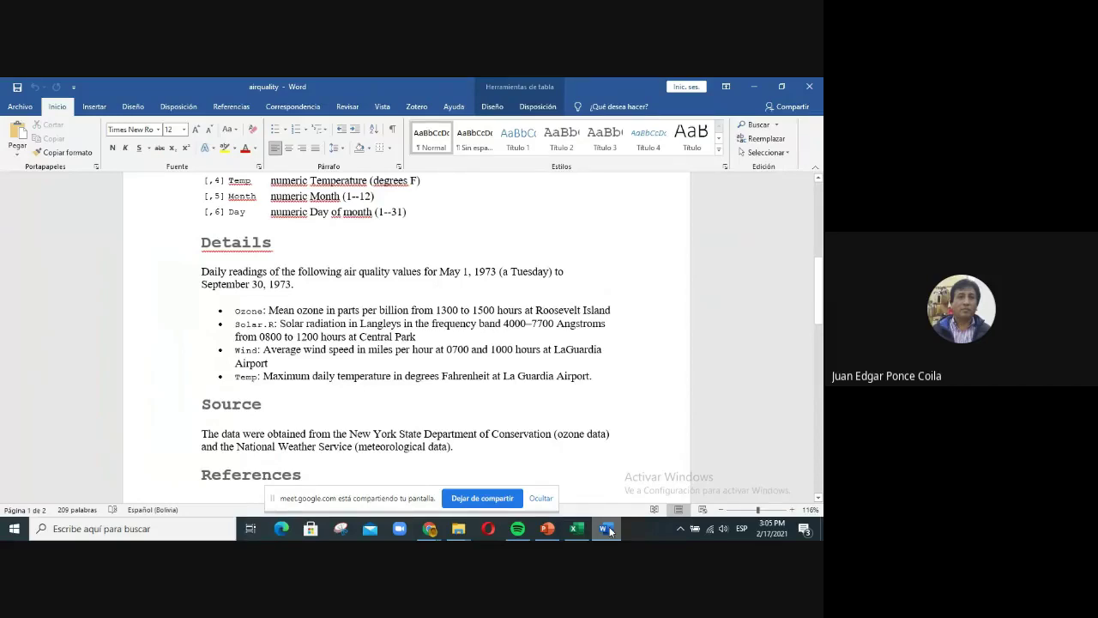
pyautogui.click(608, 529)
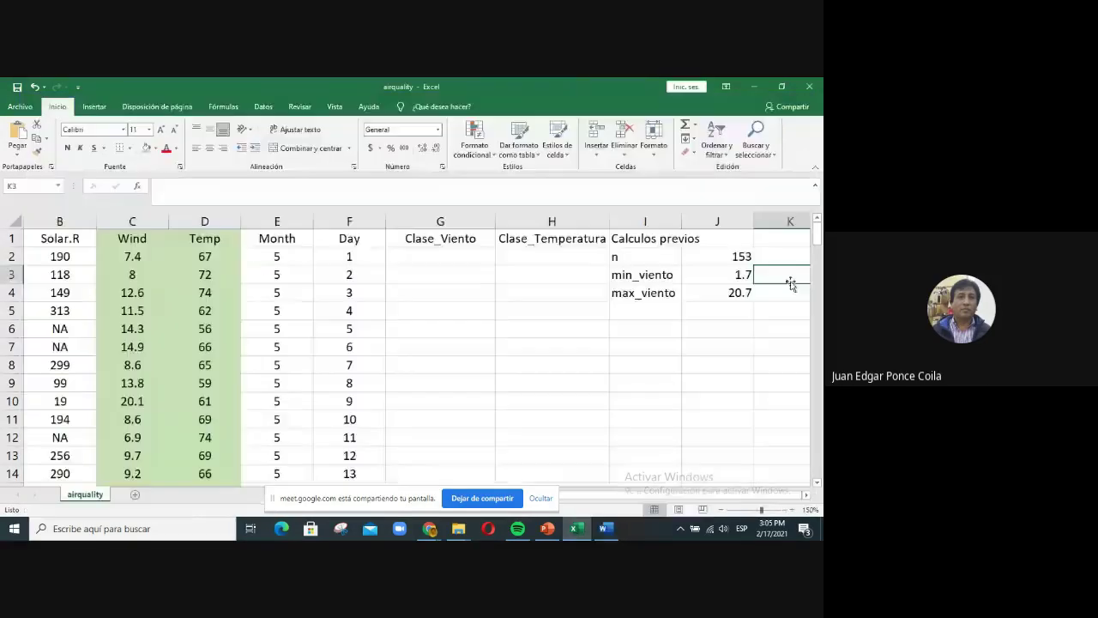
pyautogui.hscroll(2, 802, 296)
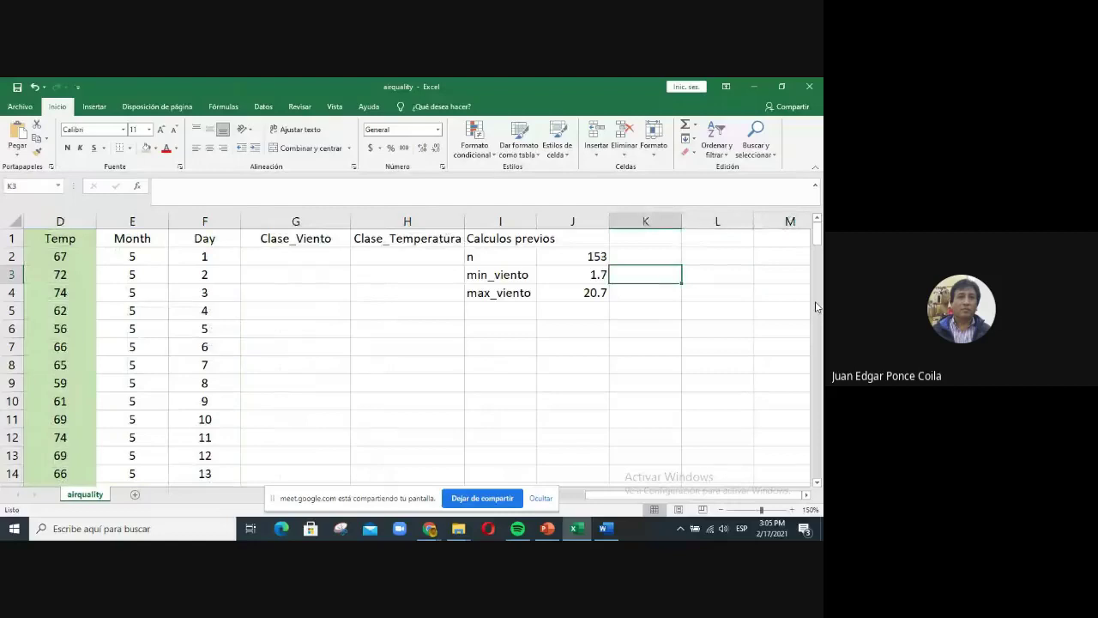
pyautogui.write('millas')
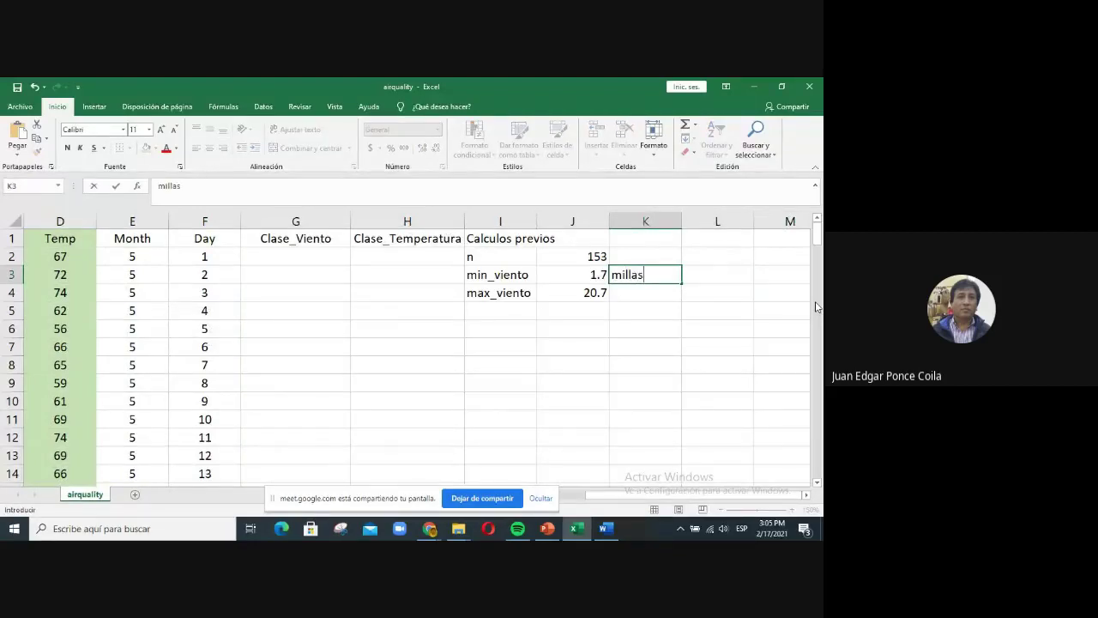
pyautogui.write('/hora')
pyautogui.press('Return')
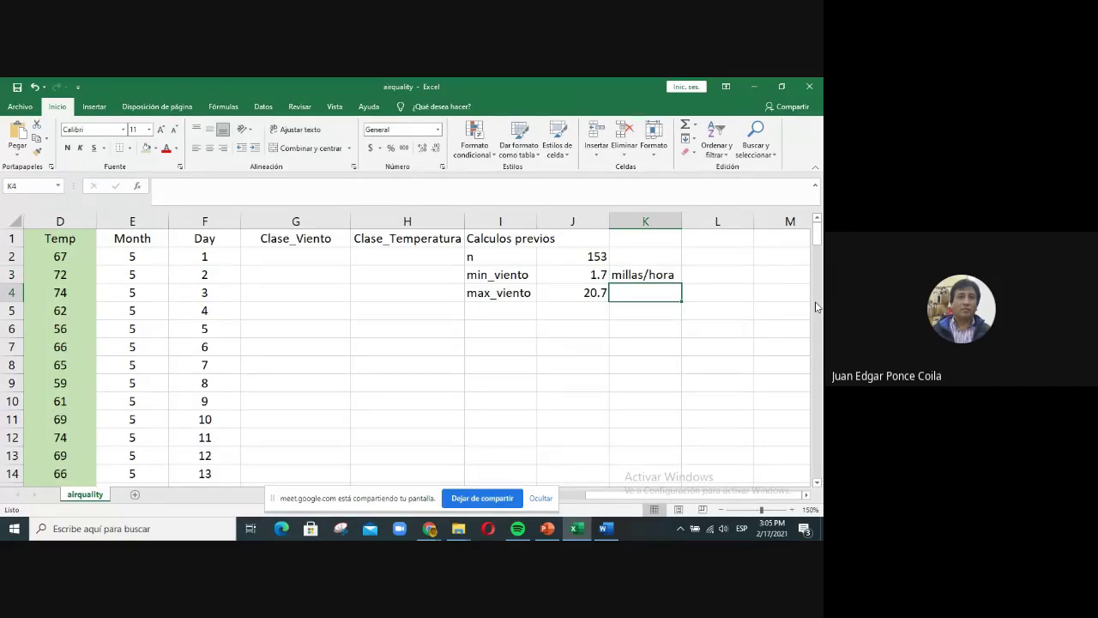
pyautogui.write('millas')
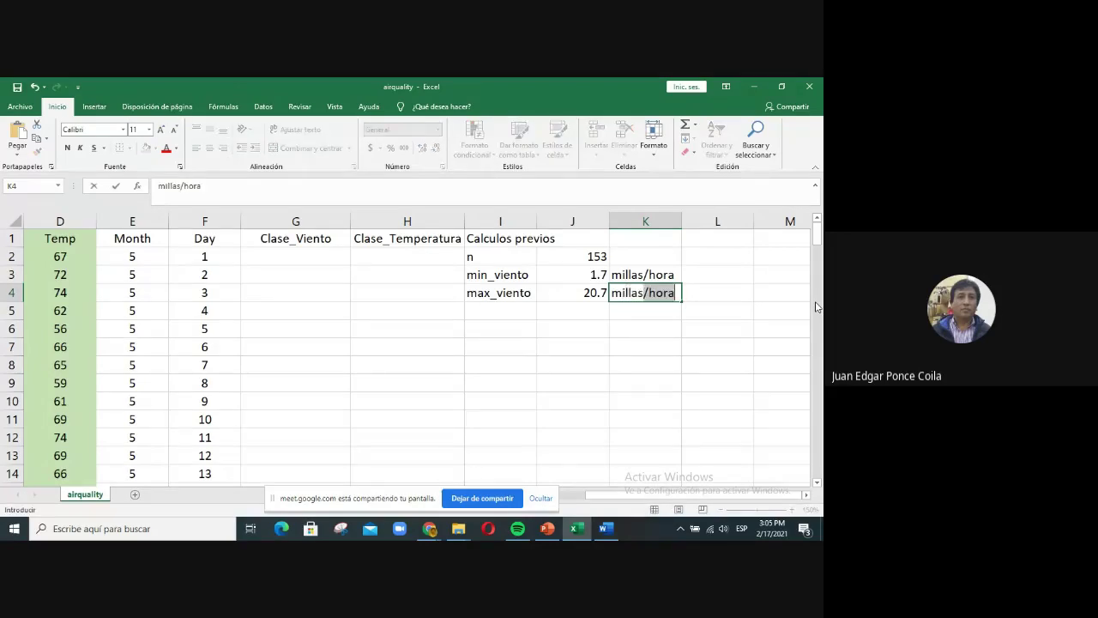
pyautogui.write('/hora')
pyautogui.press('Return')
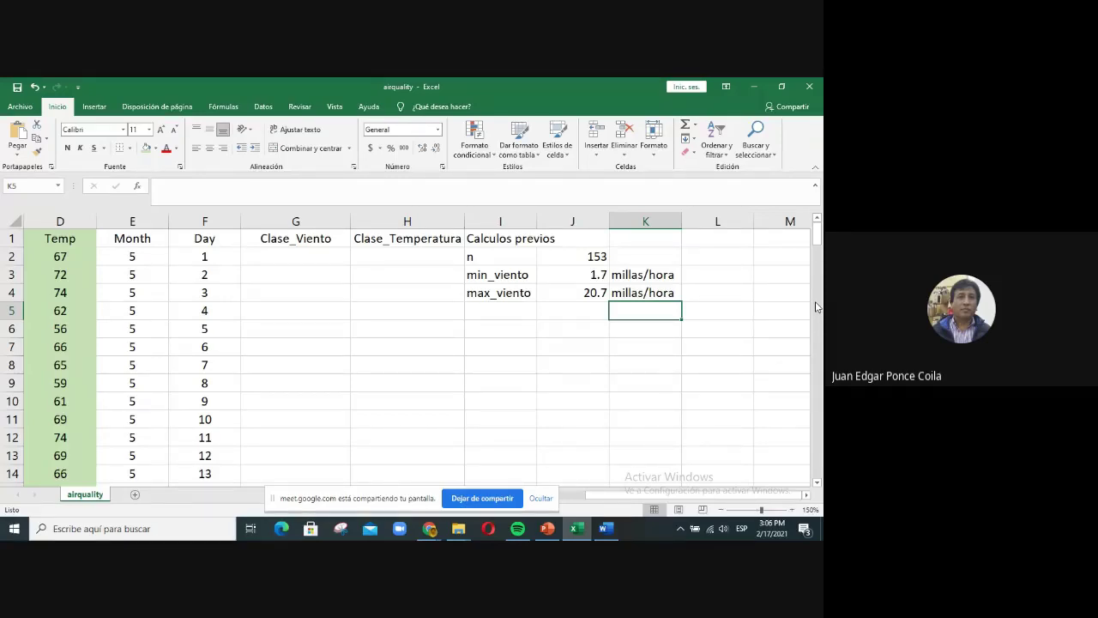
# - Add the label rango_viento in I5, below max_viento
pyautogui.click(492, 314)
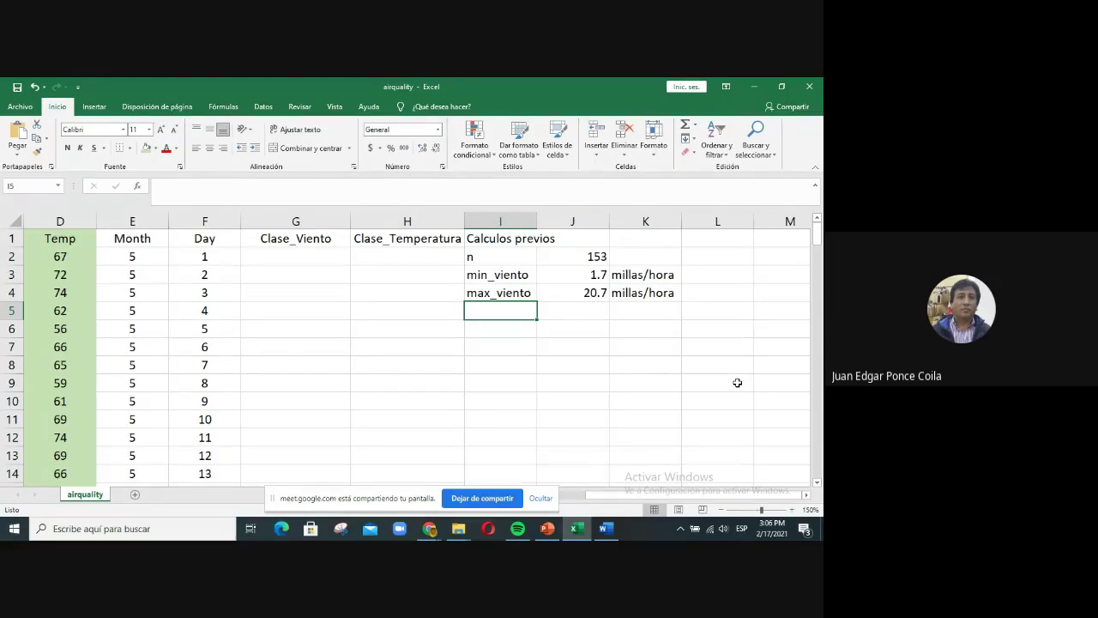
pyautogui.write('ranf')
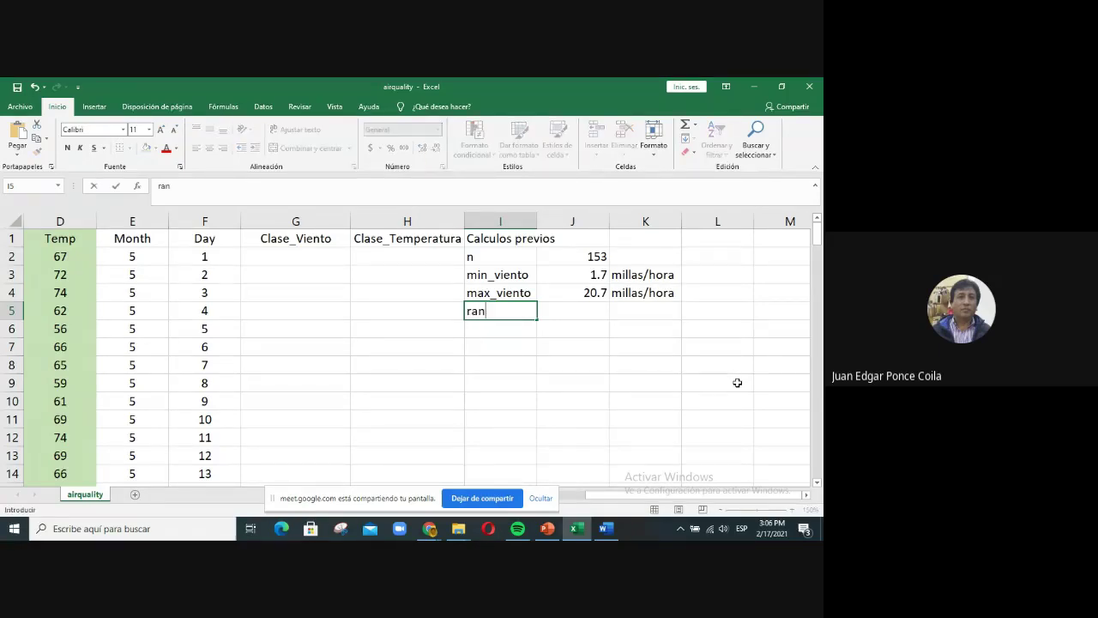
pyautogui.press('BackSpace')
pyautogui.press('BackSpace')
pyautogui.write('ngo_viento')
pyautogui.press('Tab')
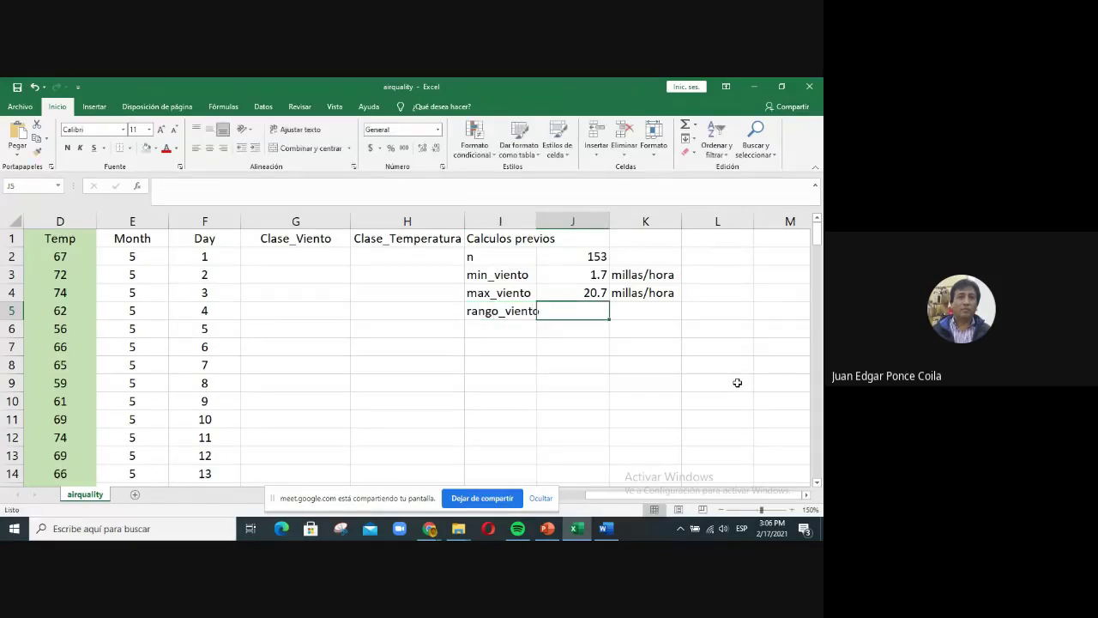
# - Calculate the wind range in J5 by subtracting the minimum in J3 from the maximum in J4
pyautogui.write('=')
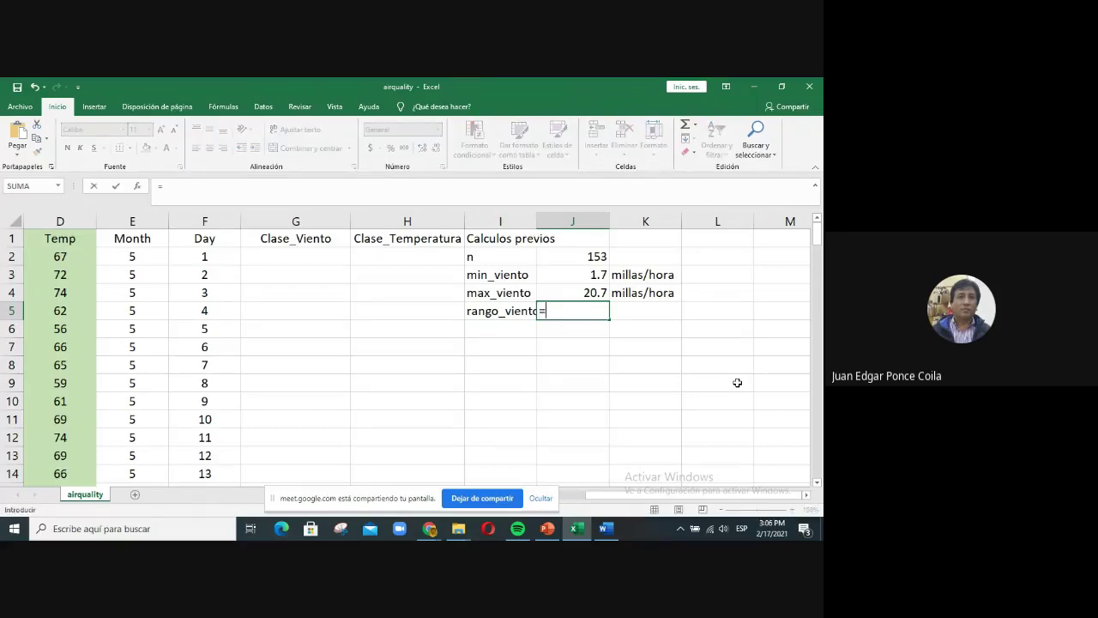
pyautogui.press('Up')
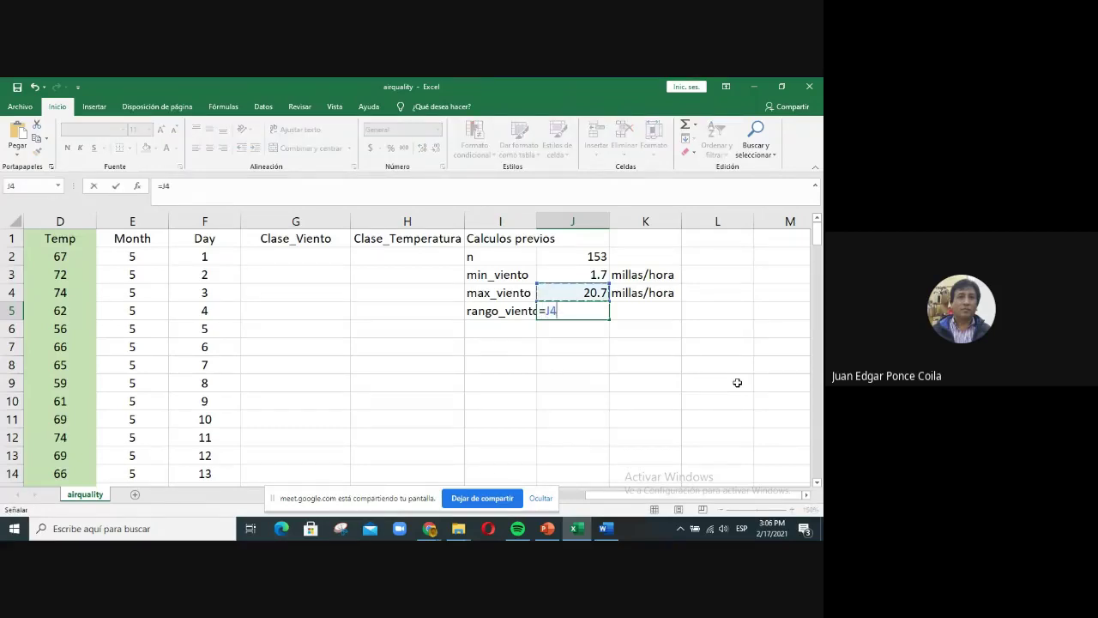
pyautogui.write('-')
pyautogui.press('Up')
pyautogui.press('Up')
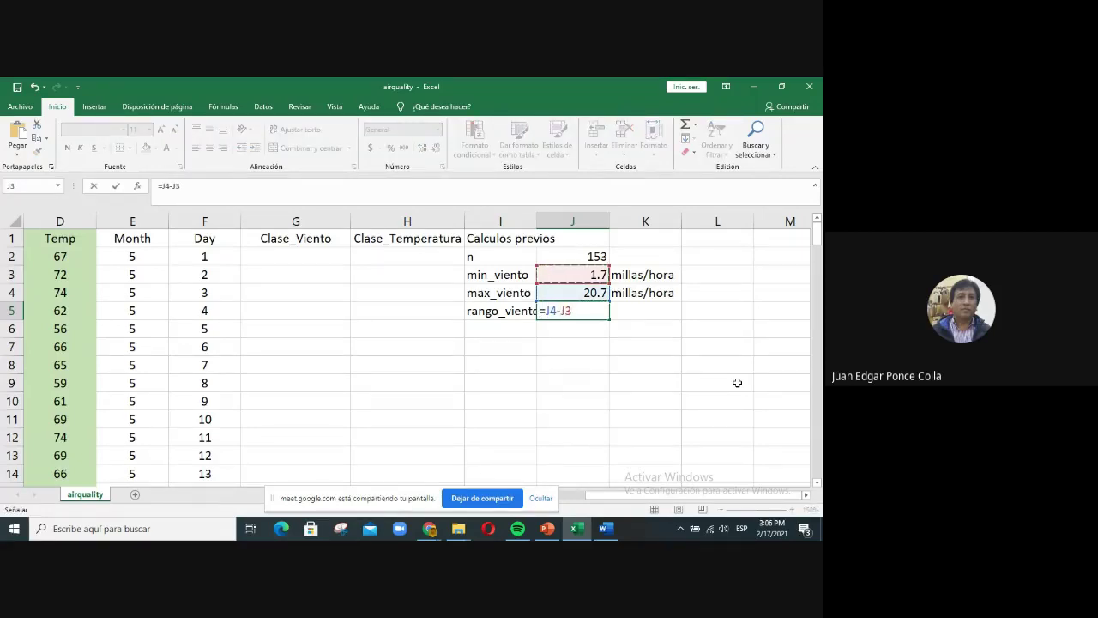
pyautogui.press('Return')
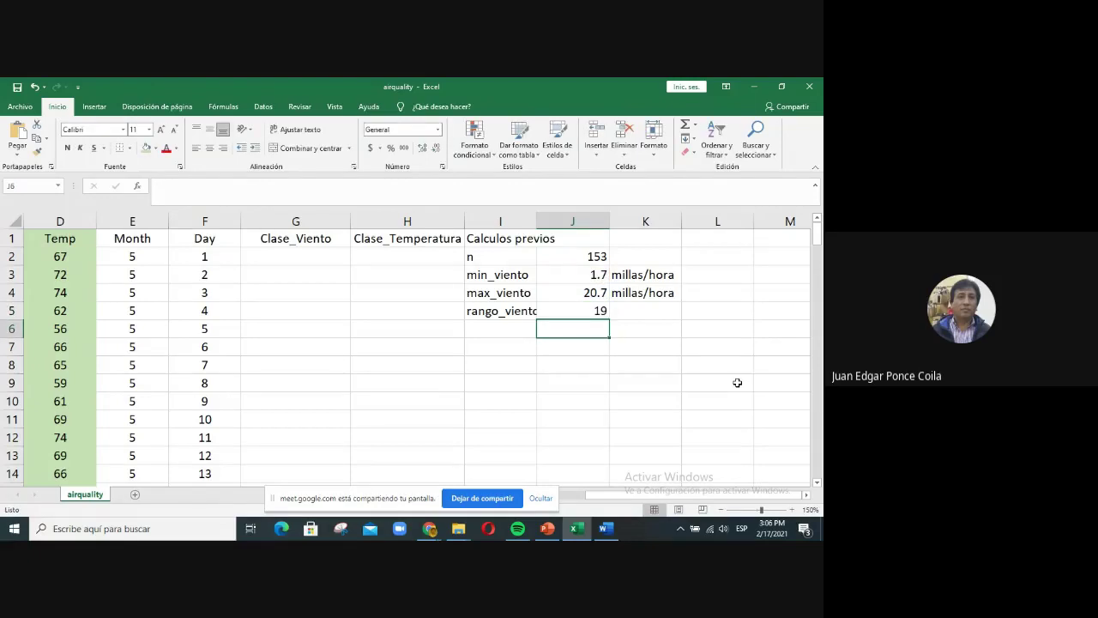
pyautogui.press('Up')
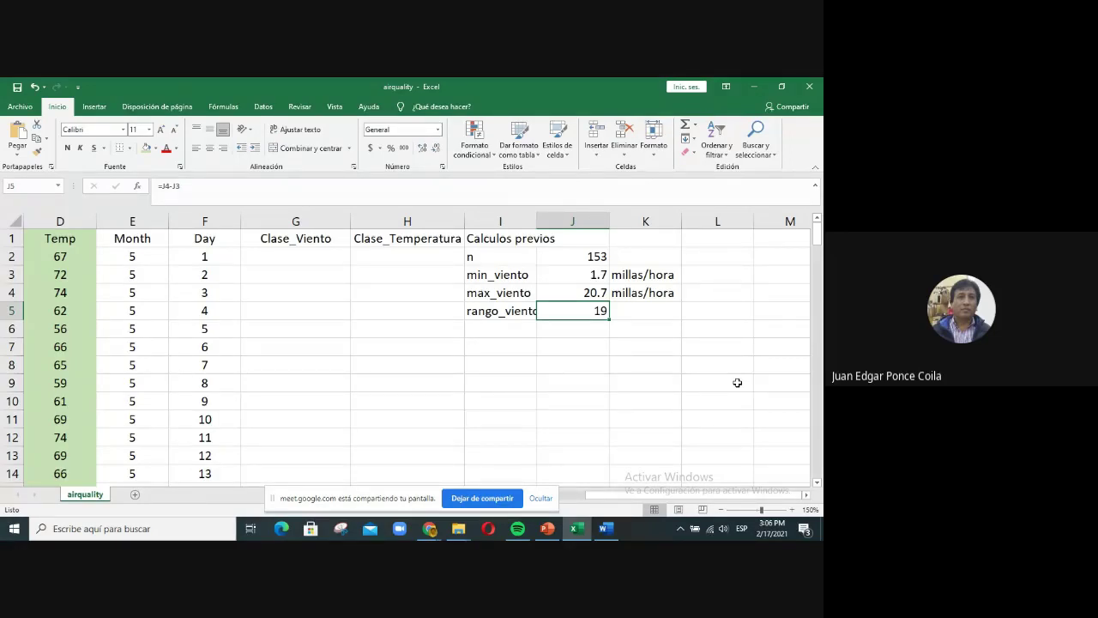
# - Add the label NC in I6, below rango_viento
pyautogui.press('Down')
pyautogui.press('Left')
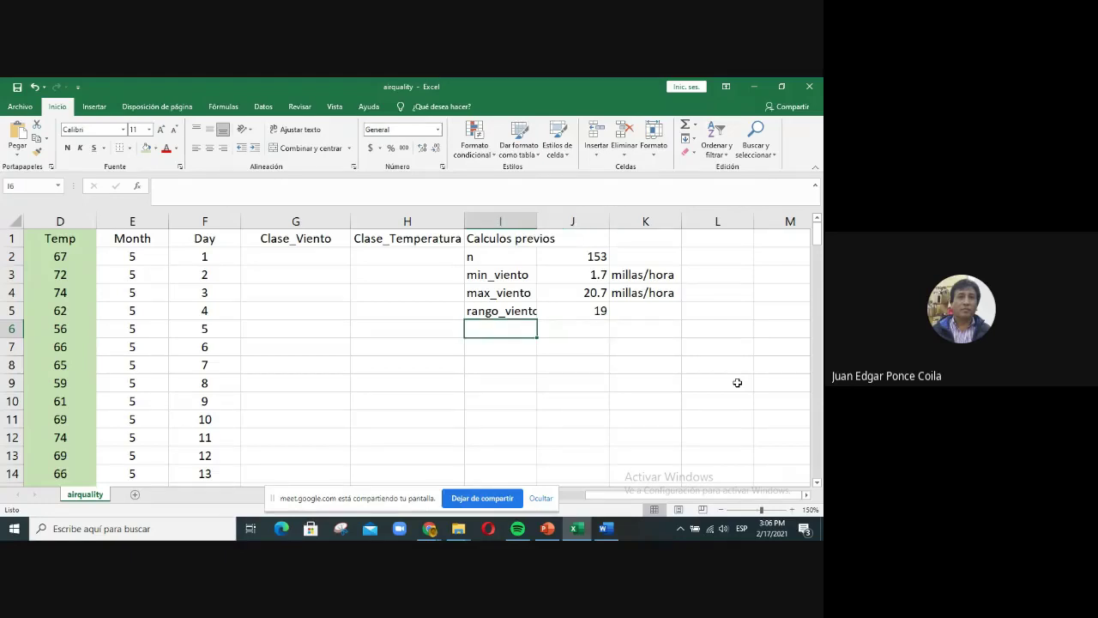
pyautogui.write('NC')
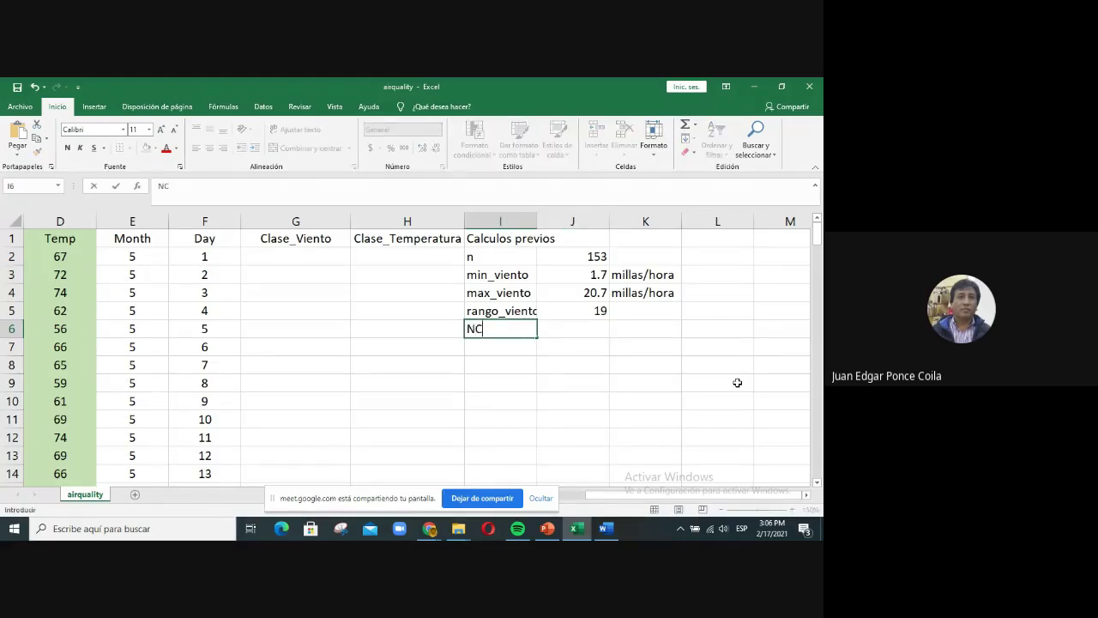
pyautogui.press('Right')
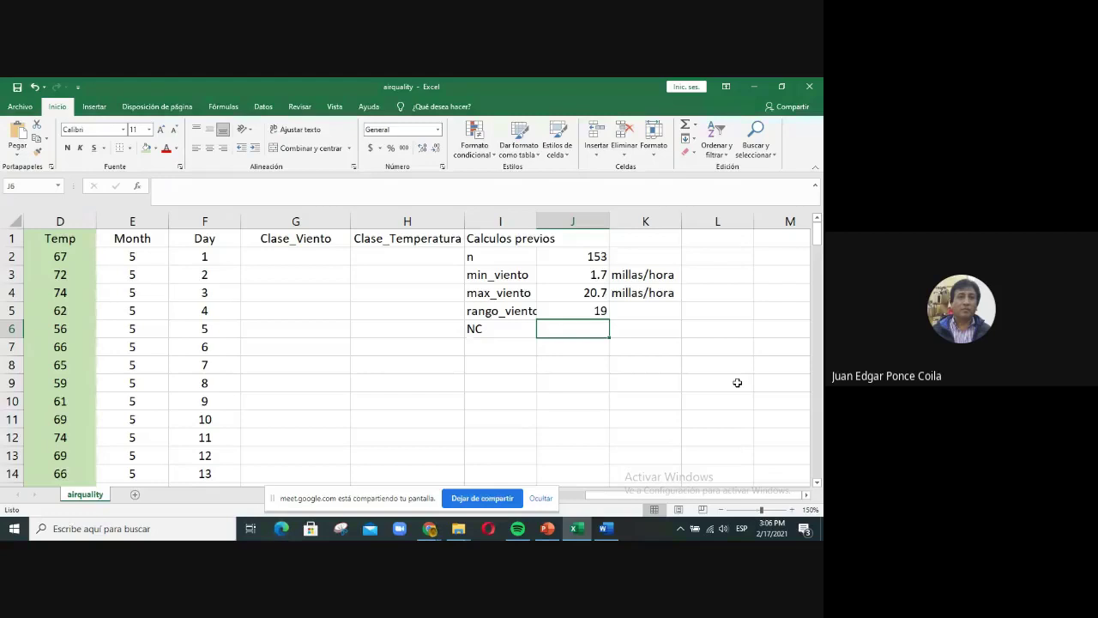
# - Calculate the number of classes in J6 with the formula =1+3.3*log(J2)
pyautogui.write('=1')
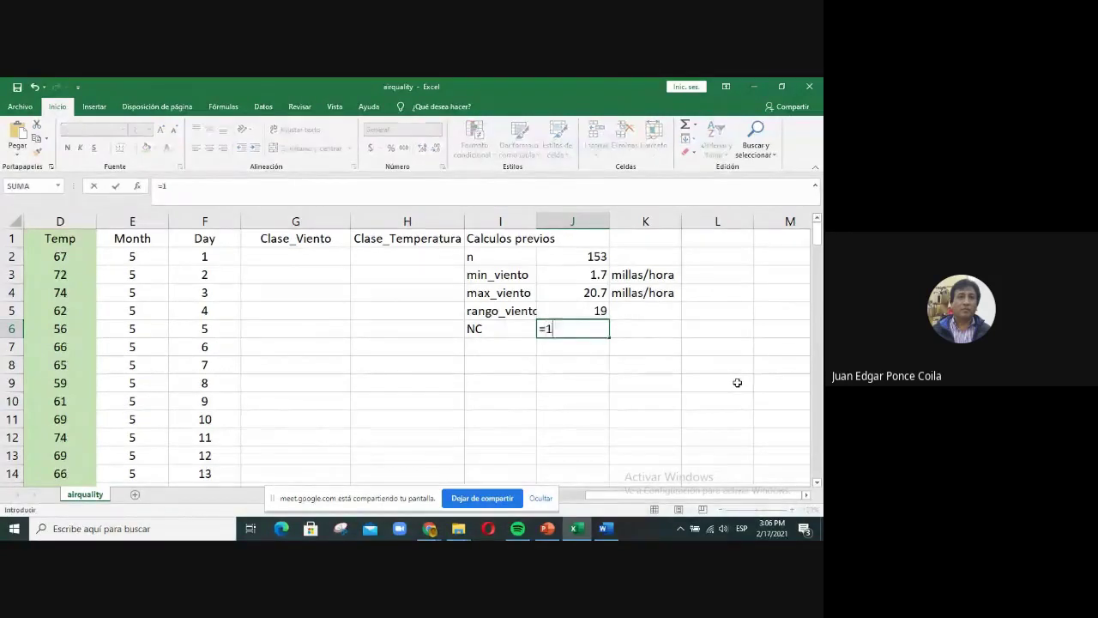
pyautogui.write('+3.3*')
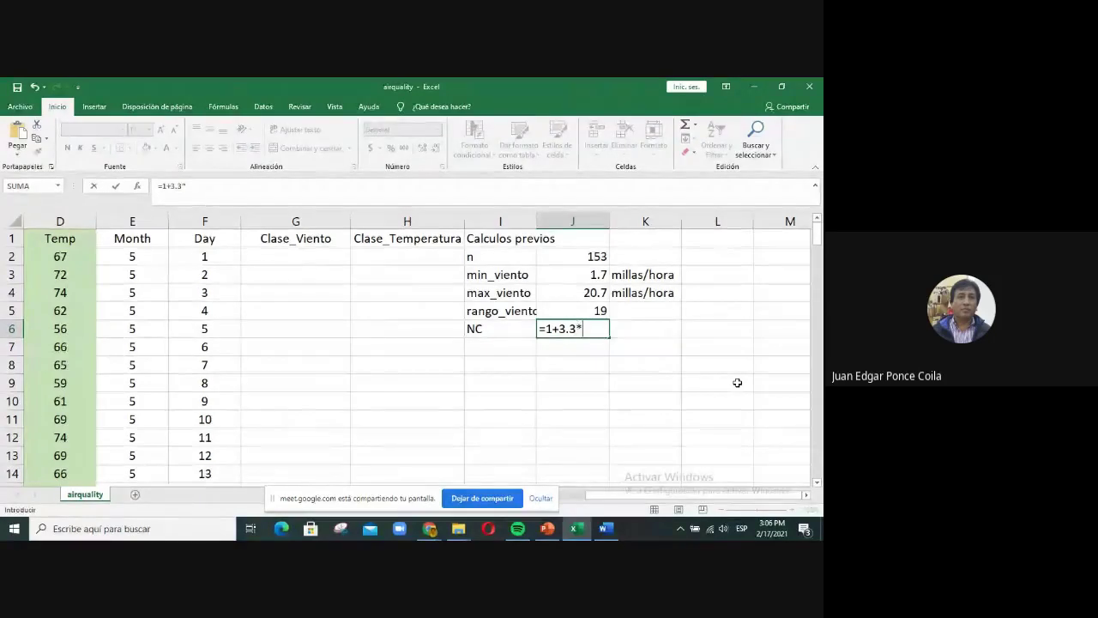
pyautogui.write('log(')
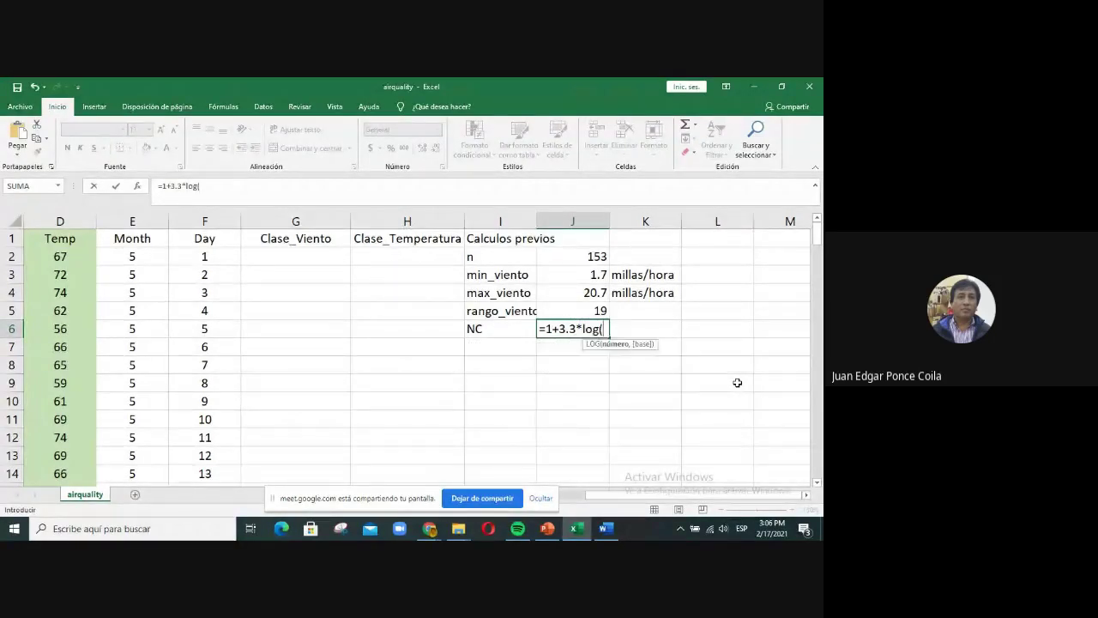
pyautogui.press('Up')
pyautogui.press('Up')
pyautogui.press('Up')
pyautogui.press('Up')
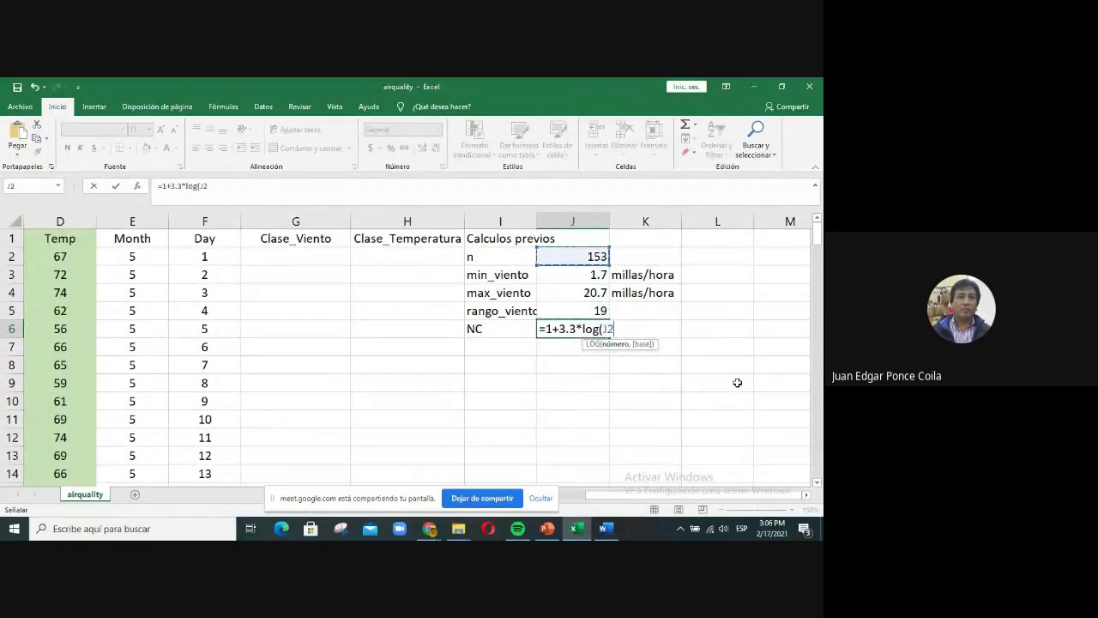
pyautogui.write(')')
pyautogui.press('Return')
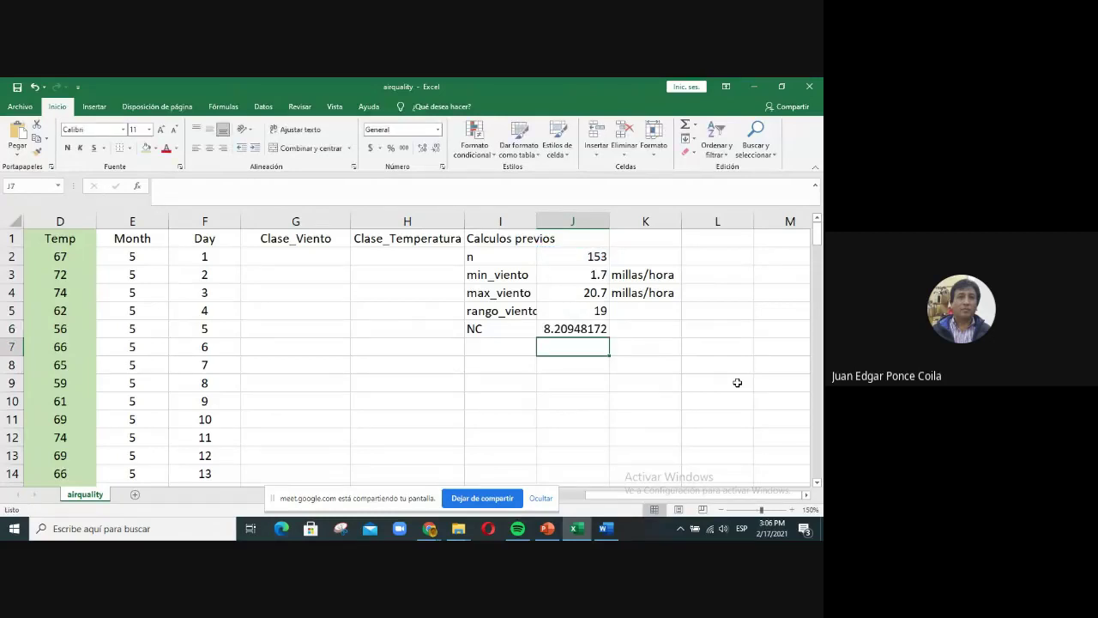
# - Add a second NC label in I7 for the rounded number of classes
pyautogui.press('Left')
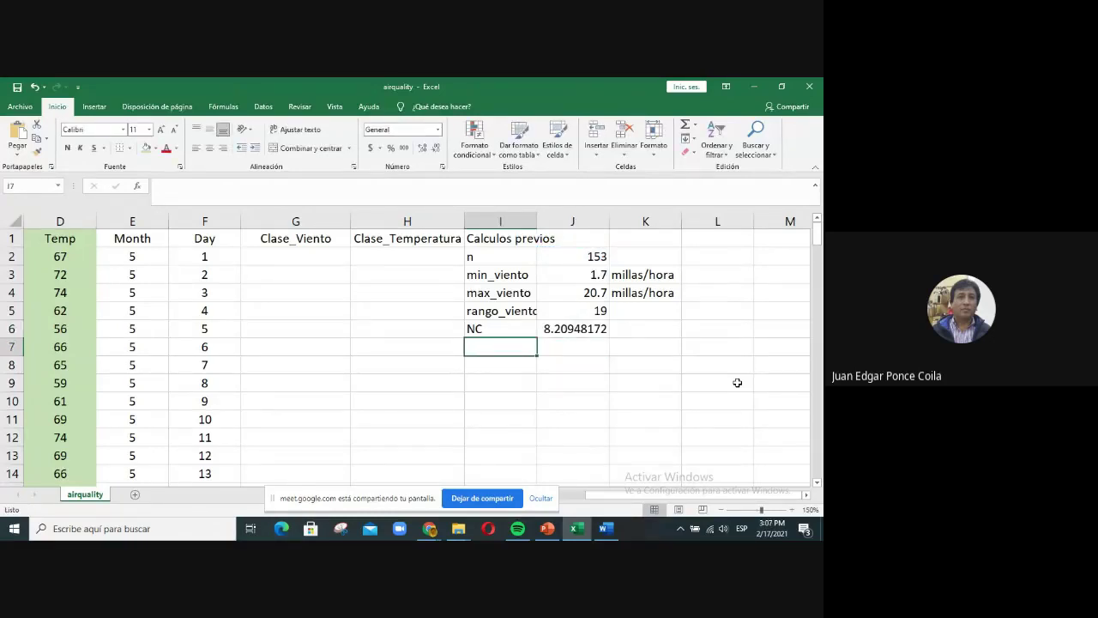
pyautogui.write('NC')
pyautogui.press('Right')
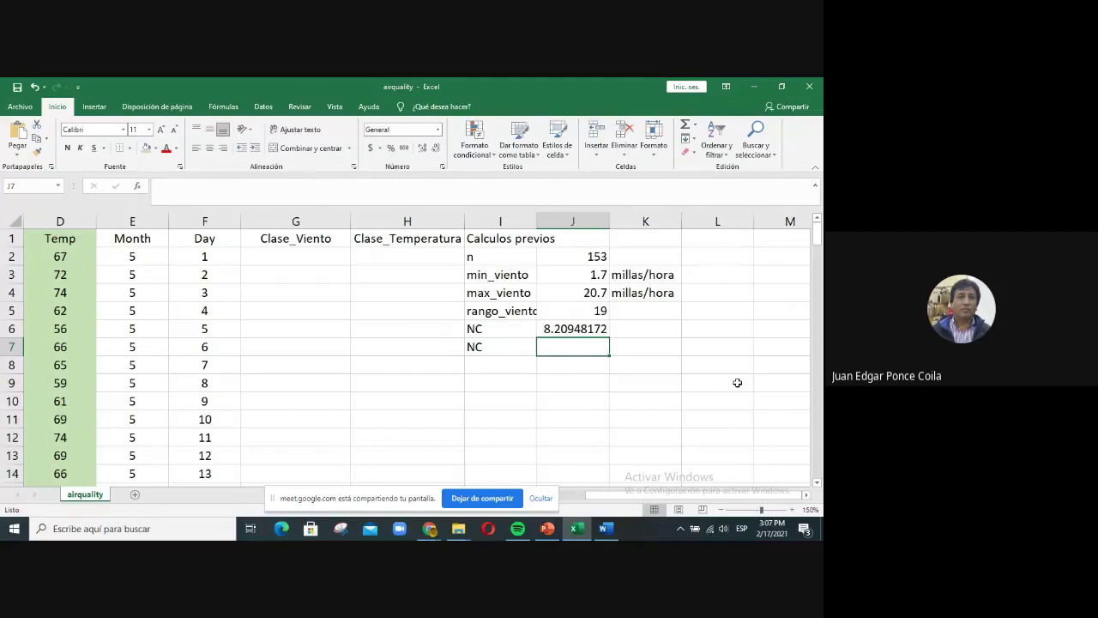
# - Round the number of classes from J6 to 0 decimals in J7 with the REDONDEAR function
pyautogui.write('=redond')
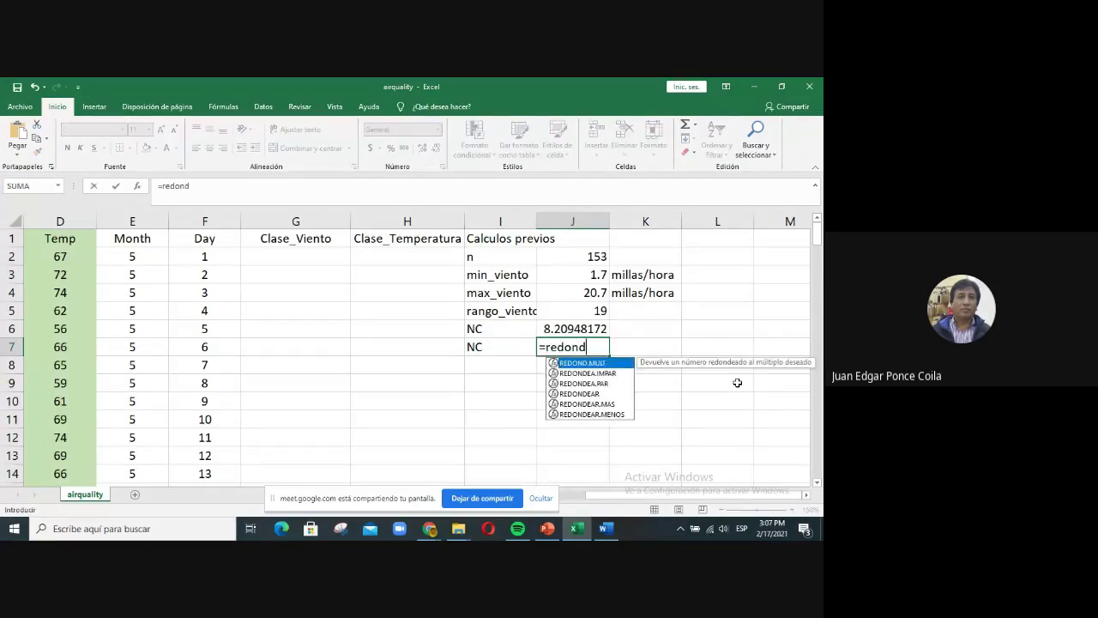
pyautogui.write('ear')
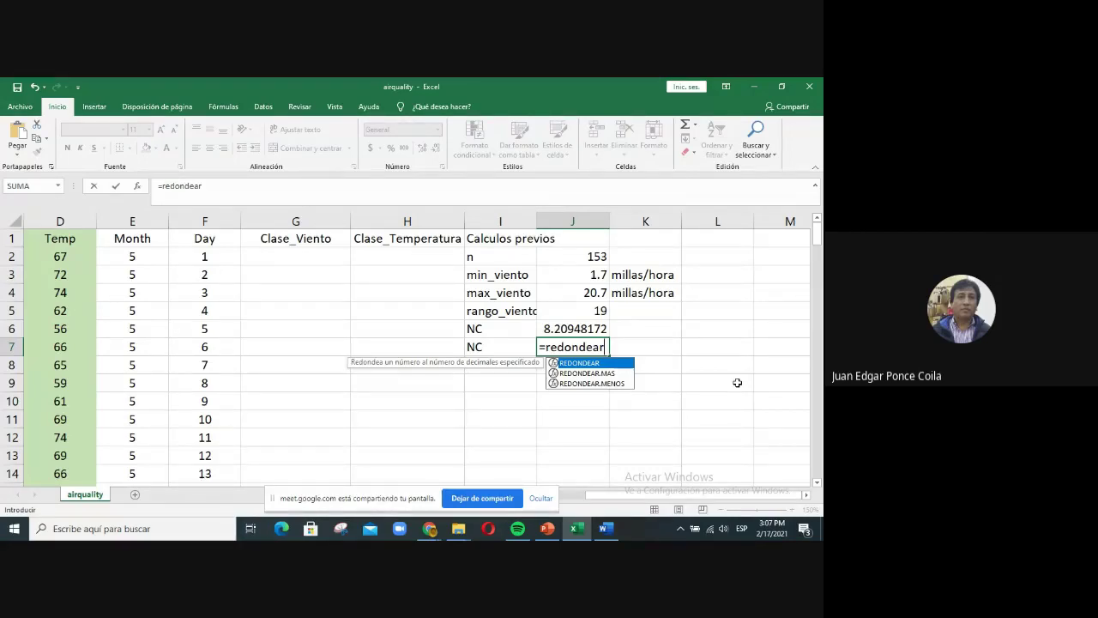
pyautogui.write('(')
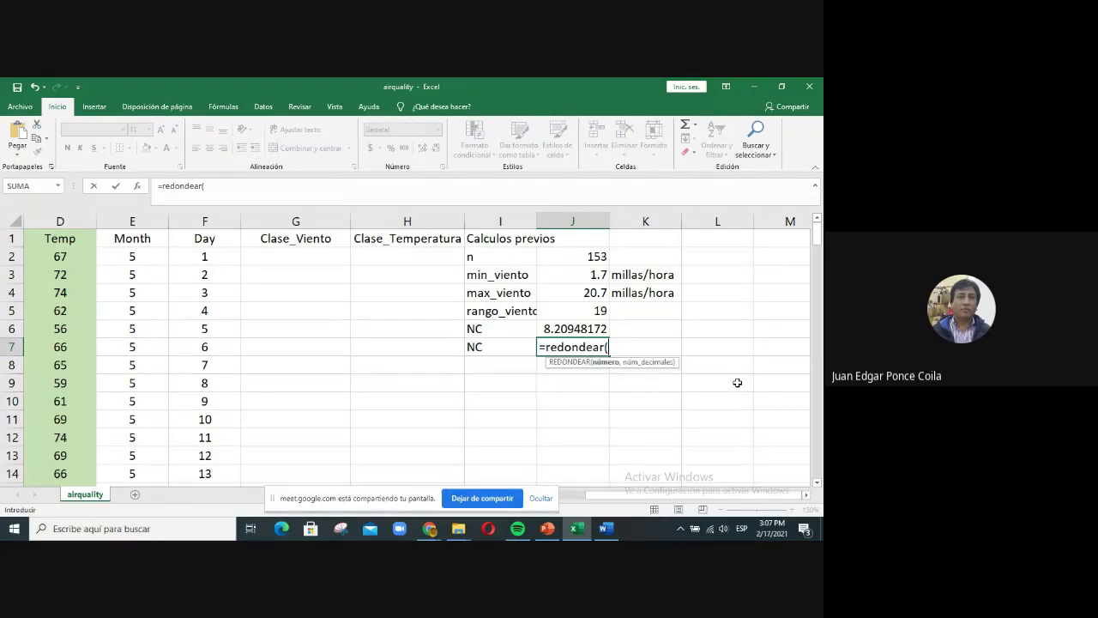
pyautogui.press('Up')
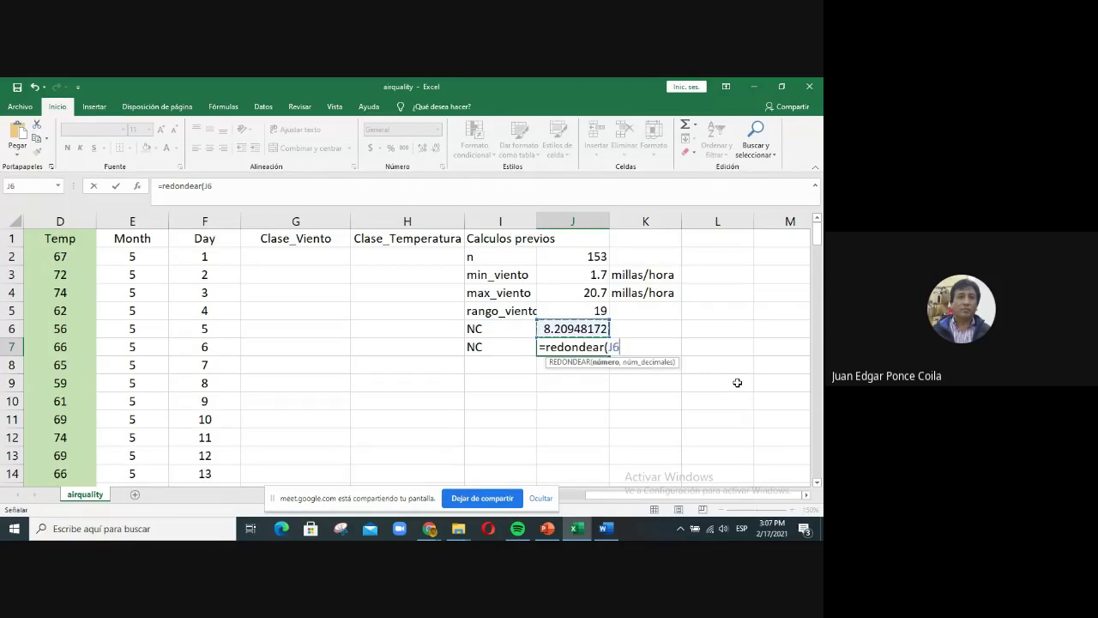
pyautogui.write(',0)')
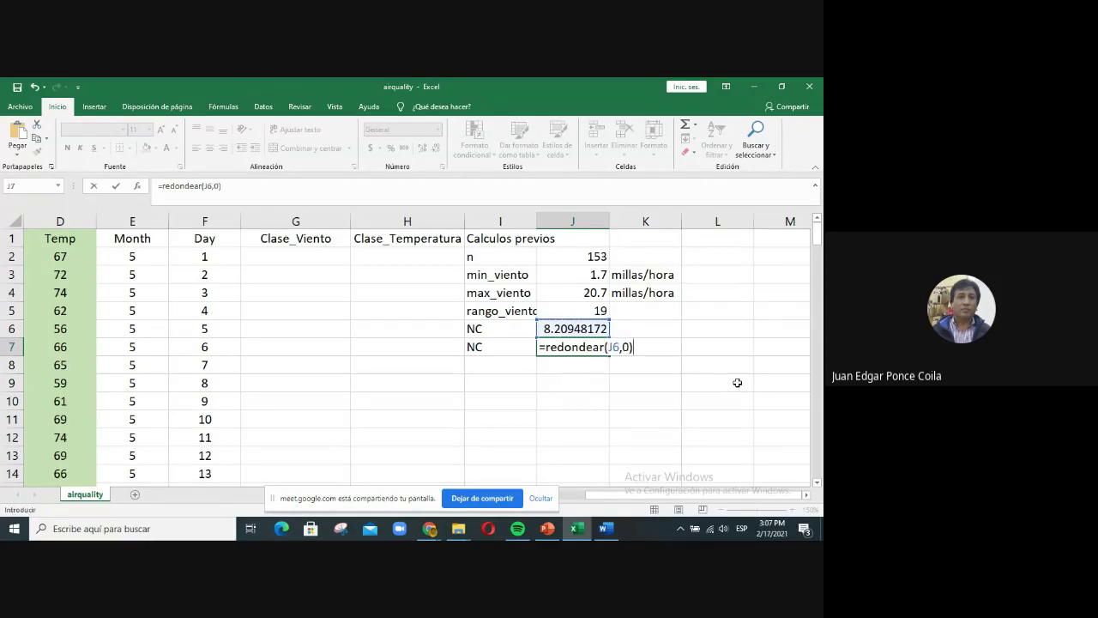
pyautogui.press('Return')
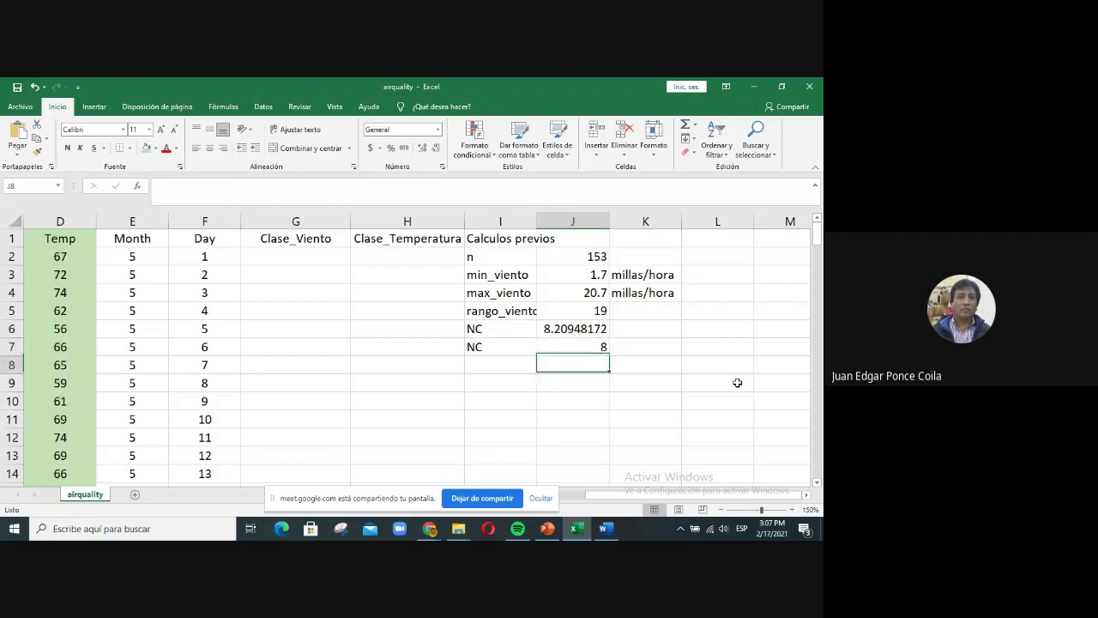
# - Add the label IC_viento in I8, below the second NC label
pyautogui.press('Left')
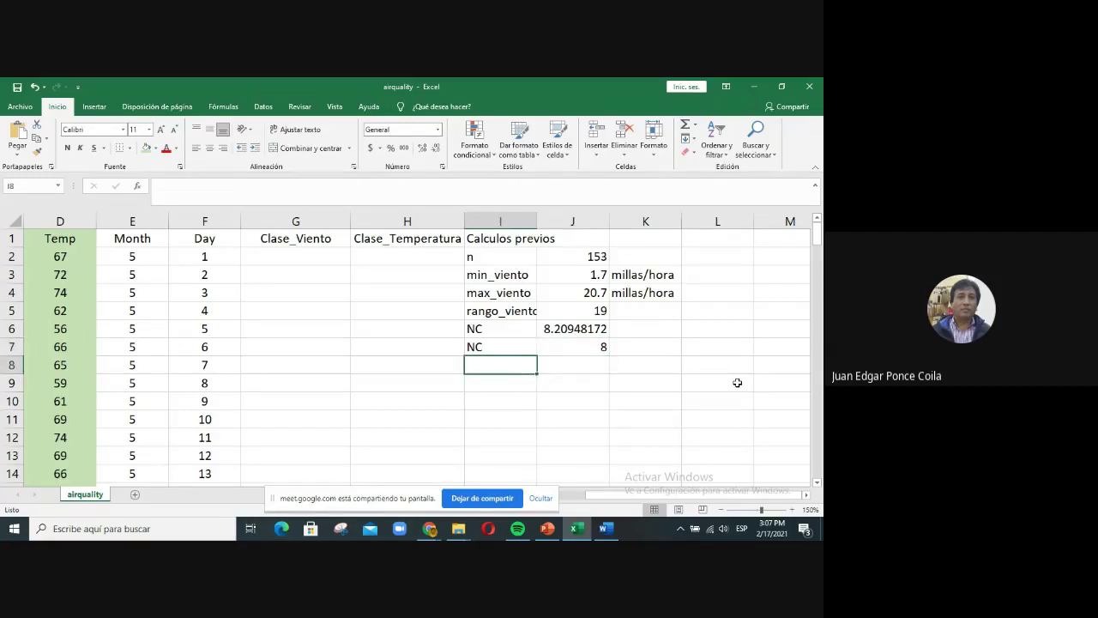
pyautogui.write('I')
pyautogui.write('M')
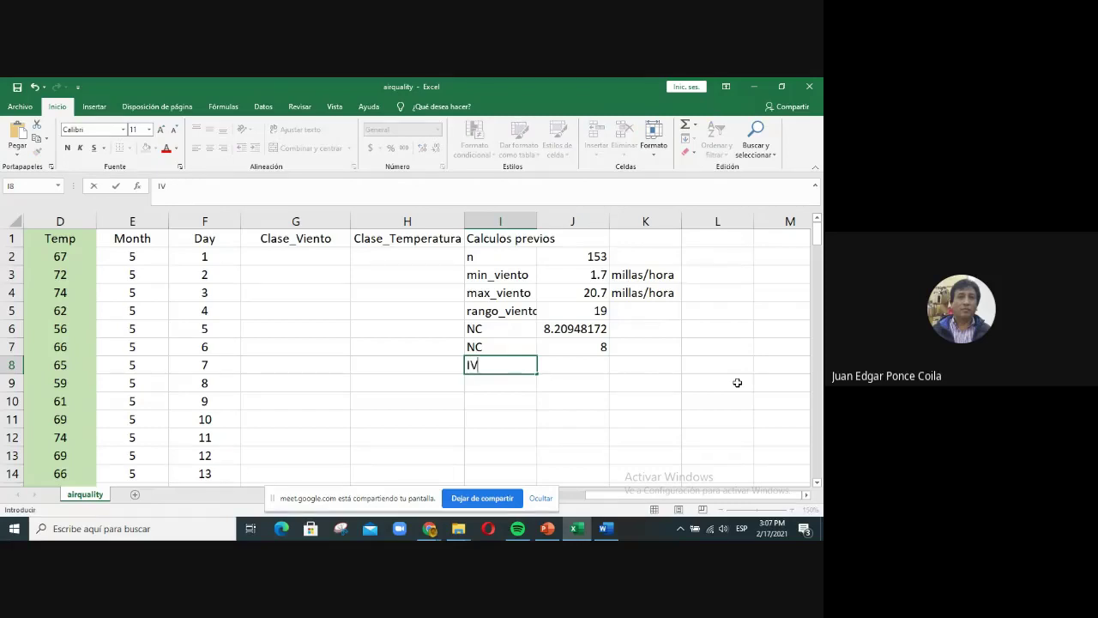
pyautogui.press('BackSpace')
pyautogui.write('C_viento')
pyautogui.press('Tab')
# - Calculate the wind class interval in J8 by dividing the range by the rounded number of classes, =J5/J7
pyautogui.write('=')
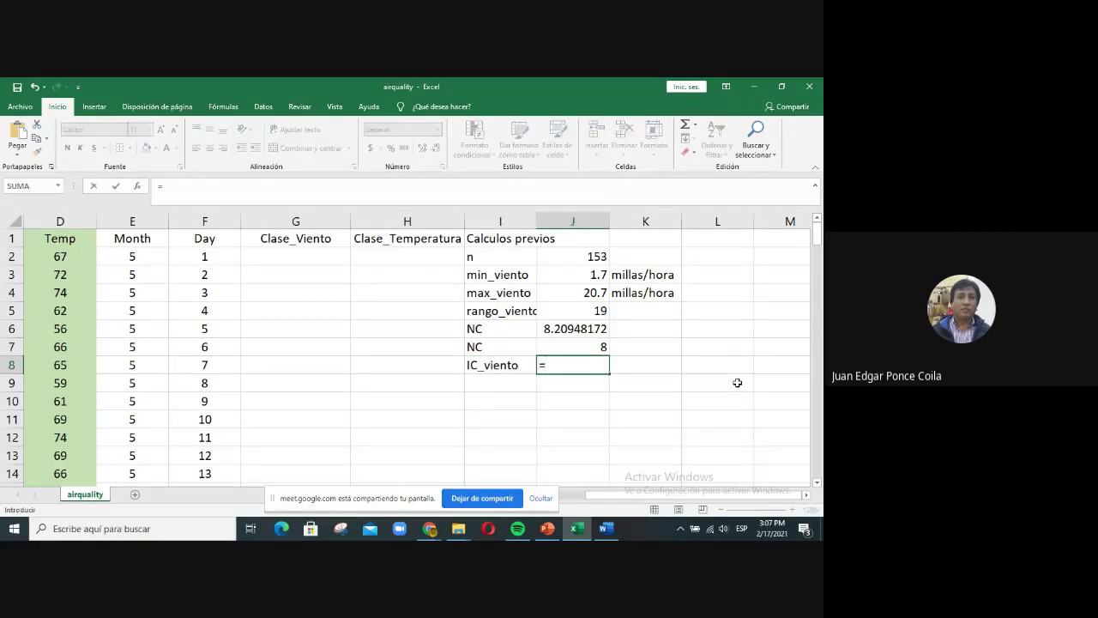
pyautogui.press('Up')
pyautogui.press('Up')
pyautogui.press('Up')
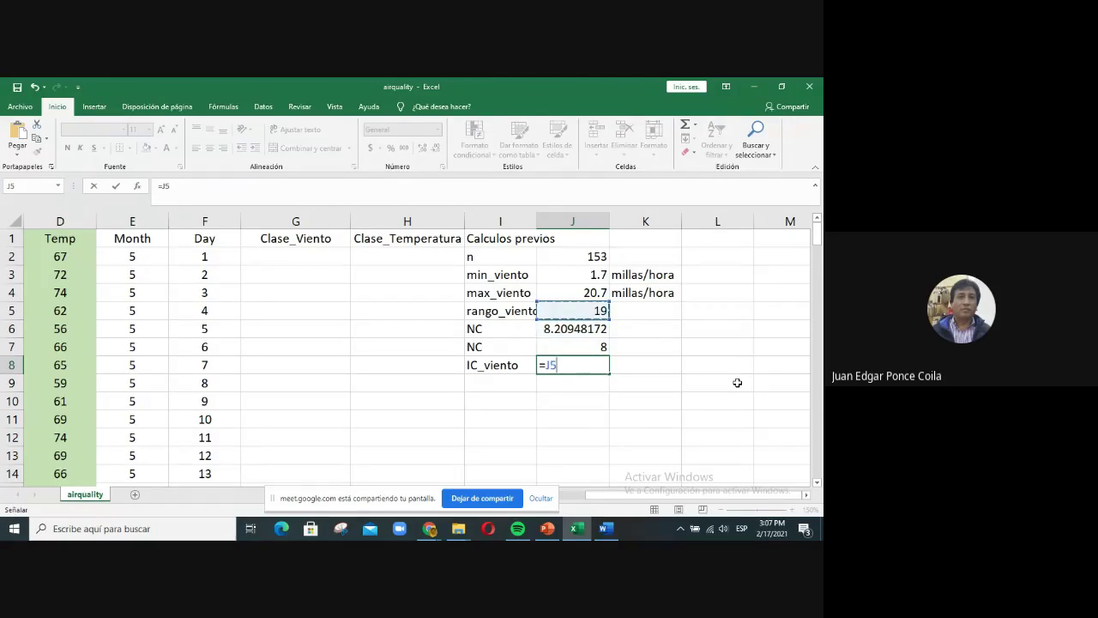
pyautogui.write('(')
pyautogui.press('BackSpace')
pyautogui.write('/')
pyautogui.press('Up')
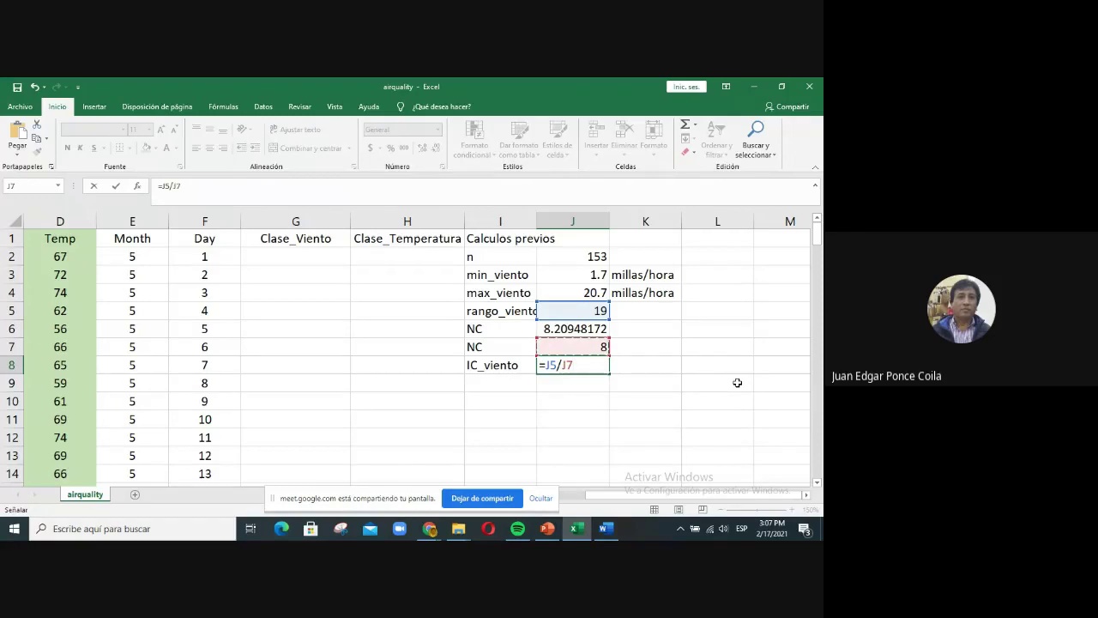
pyautogui.press('Return')
pyautogui.press('Up')
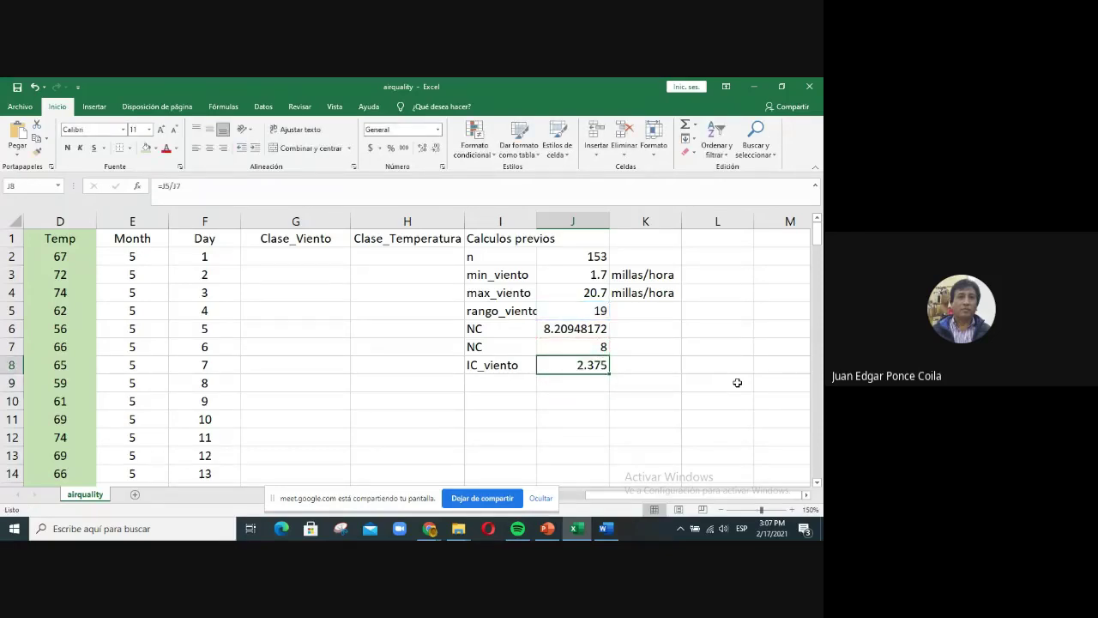
# - Add the class limit headers Linf in L1 and Lsup in M1
pyautogui.press('Up')
pyautogui.press('Up')
pyautogui.press('Right')
pyautogui.press('Right')
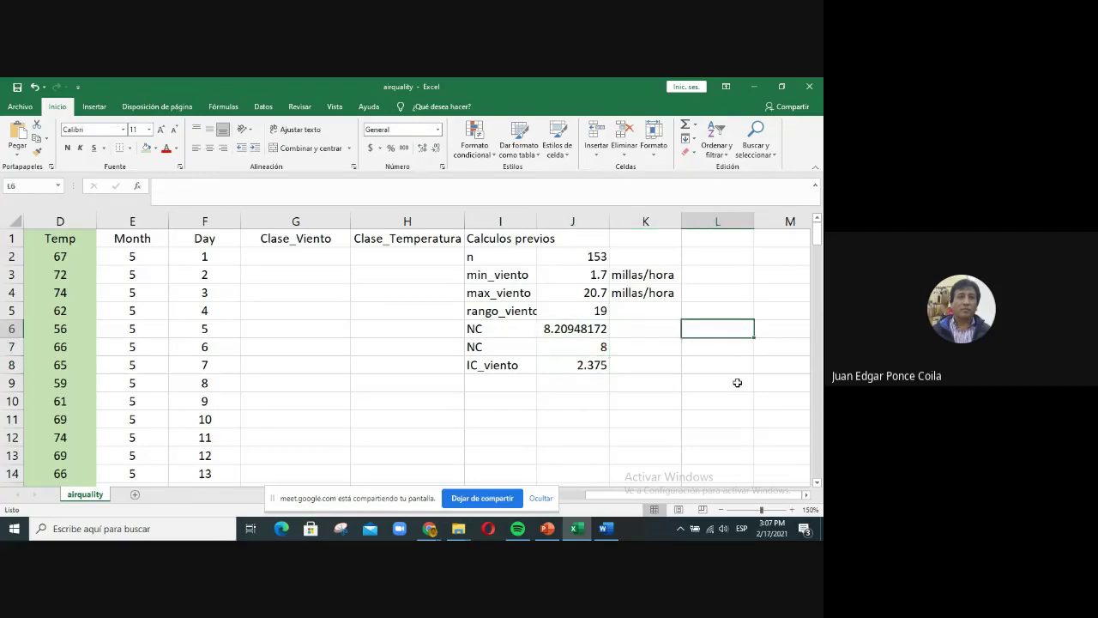
pyautogui.press('Up')
pyautogui.press('Up')
pyautogui.press('Up')
pyautogui.press('Up')
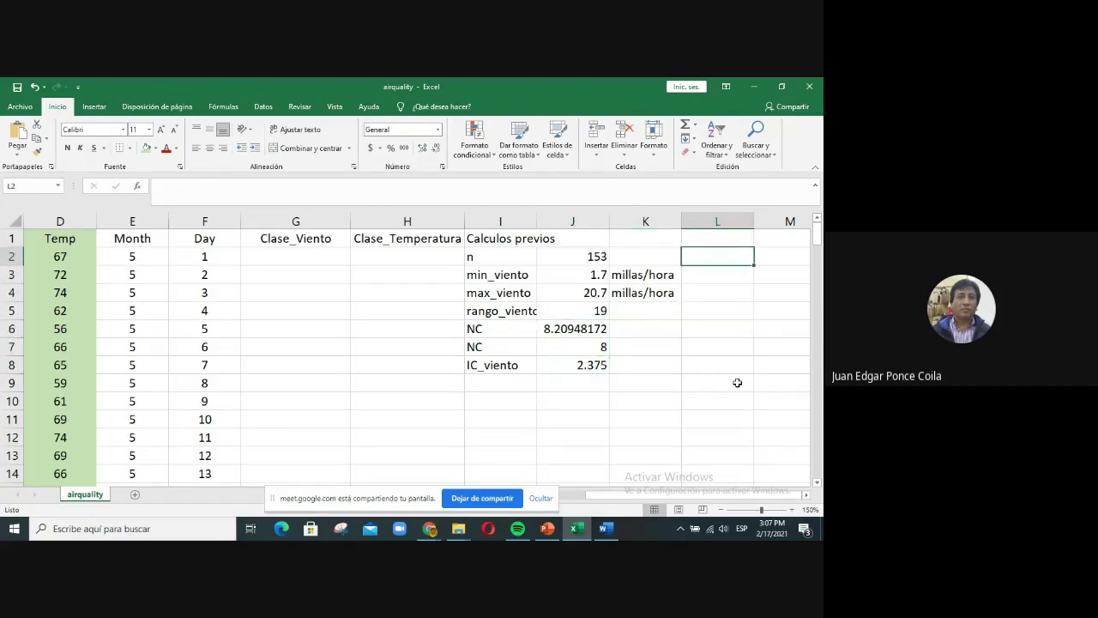
pyautogui.press('Up')
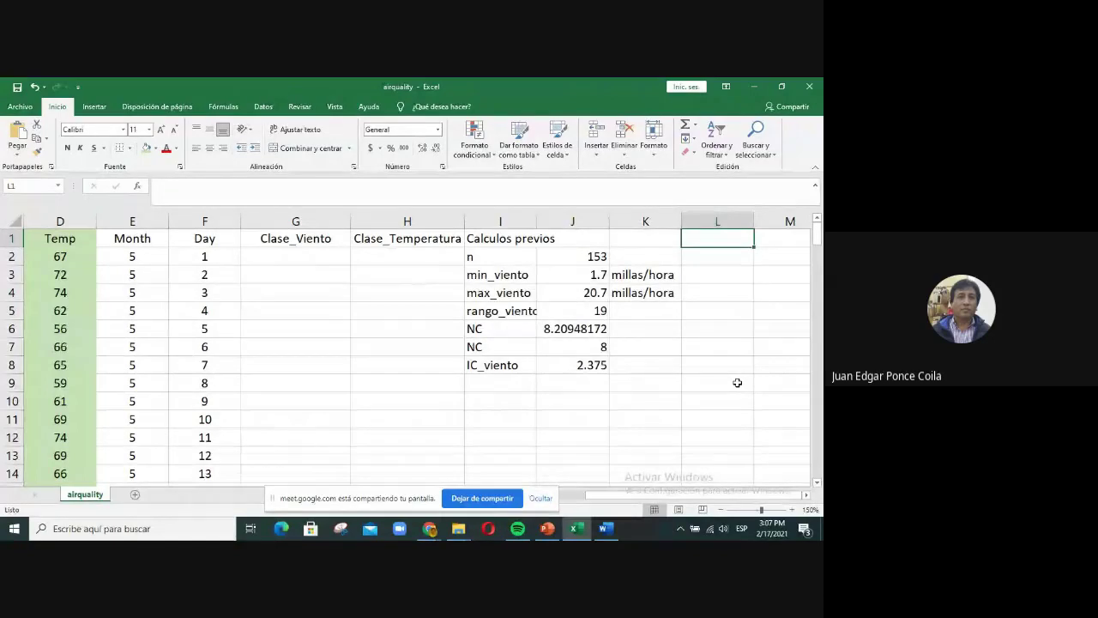
pyautogui.write('Linf')
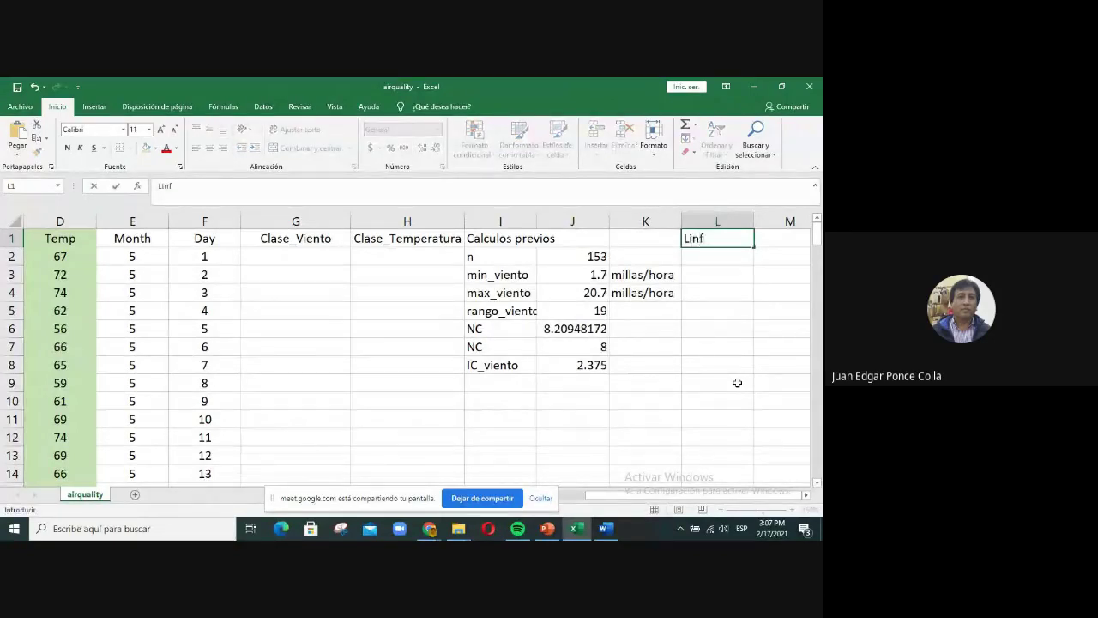
pyautogui.press('Tab')
pyautogui.write('Lsu')
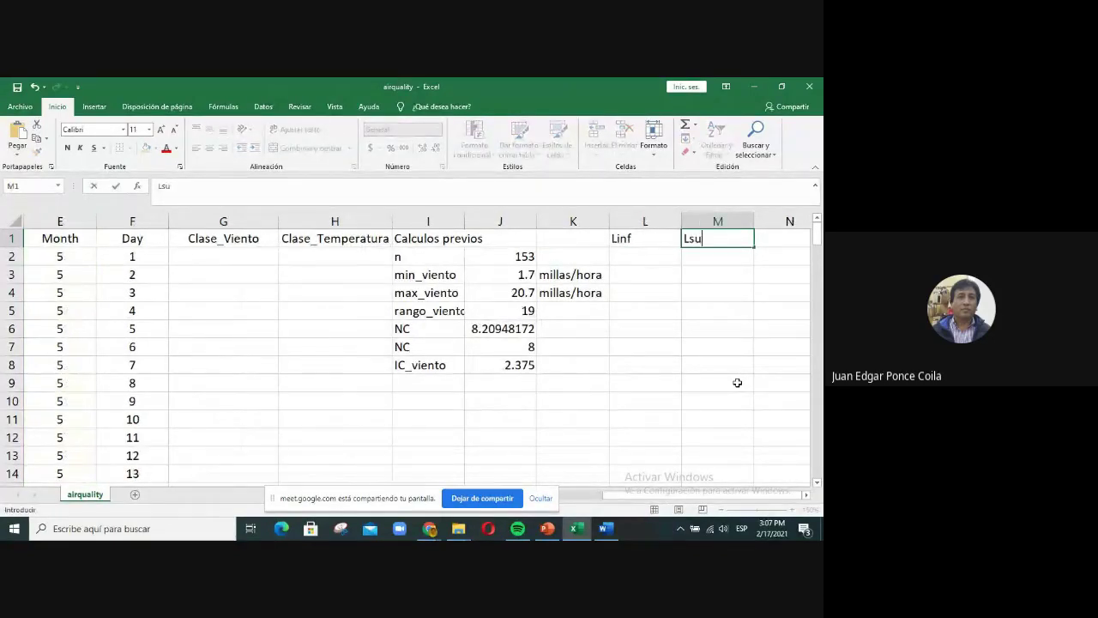
pyautogui.write('p')
pyautogui.press('Return')
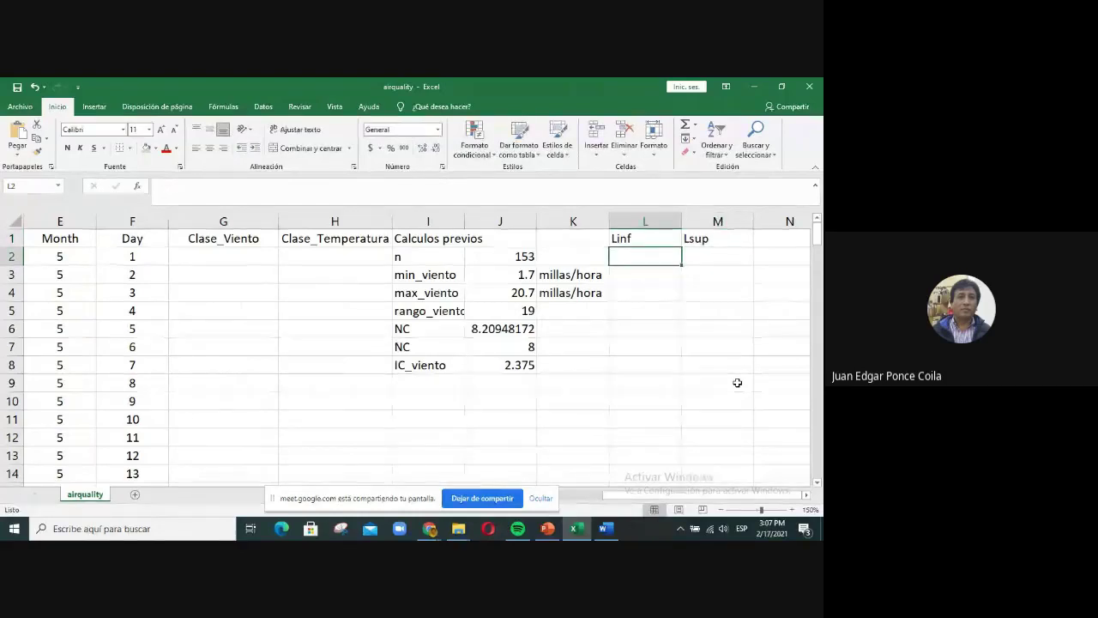
# - Set the first lower limit in L2 to the minimum wind value with the formula =J3
pyautogui.write('=')
pyautogui.press('Left')
pyautogui.press('Left')
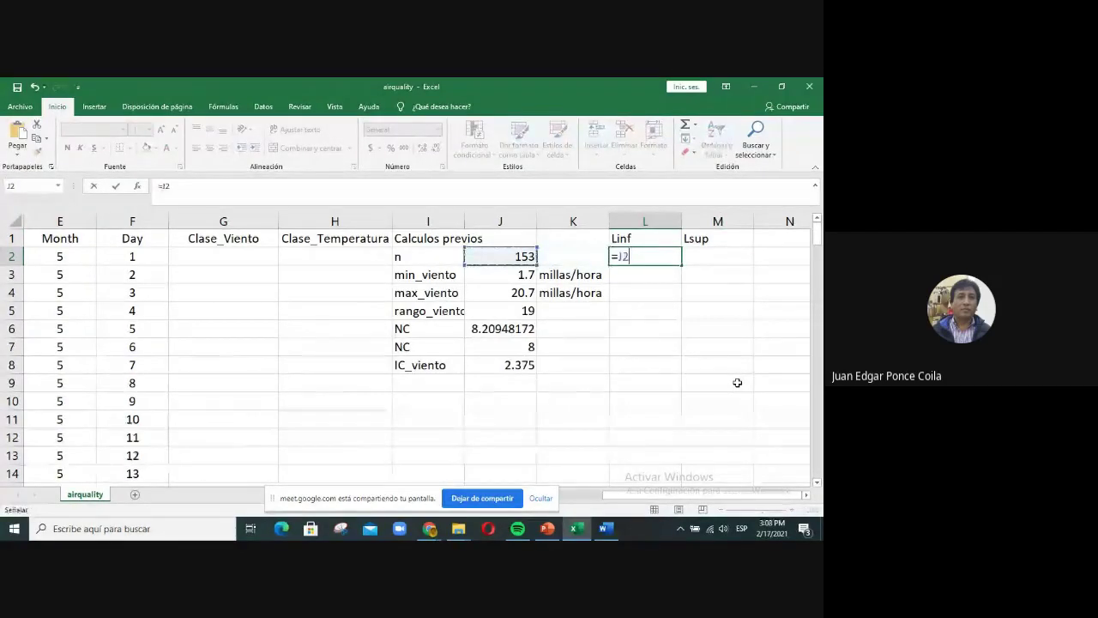
pyautogui.press('Down')
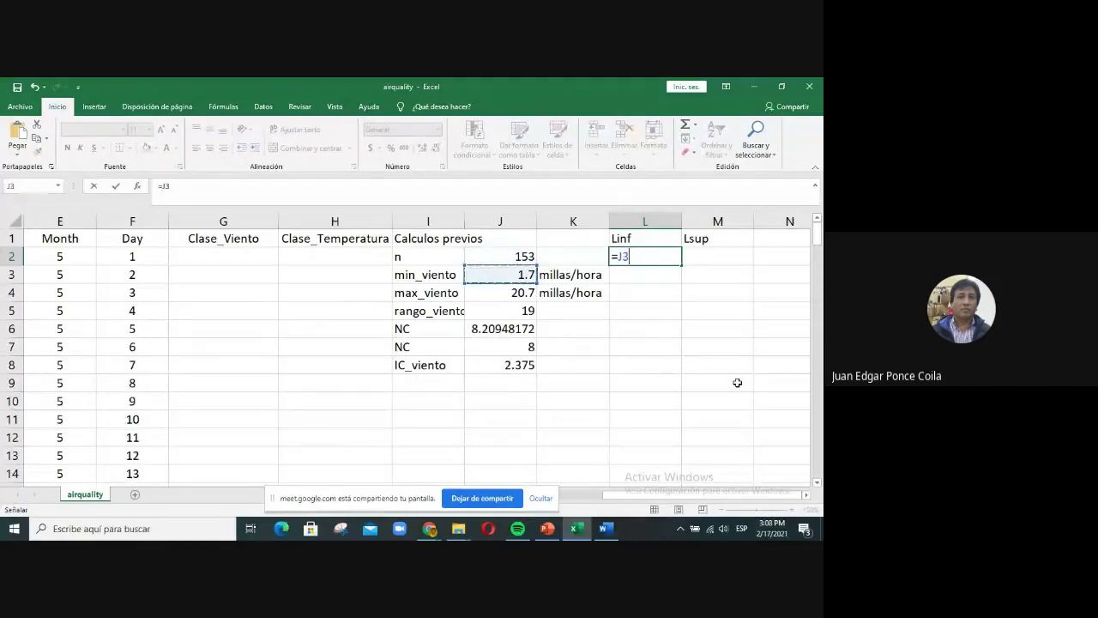
pyautogui.press('Return')
# - Calculate the first upper limit in M2 with the formula =L2+J8
pyautogui.press('Up')
pyautogui.press('Right')
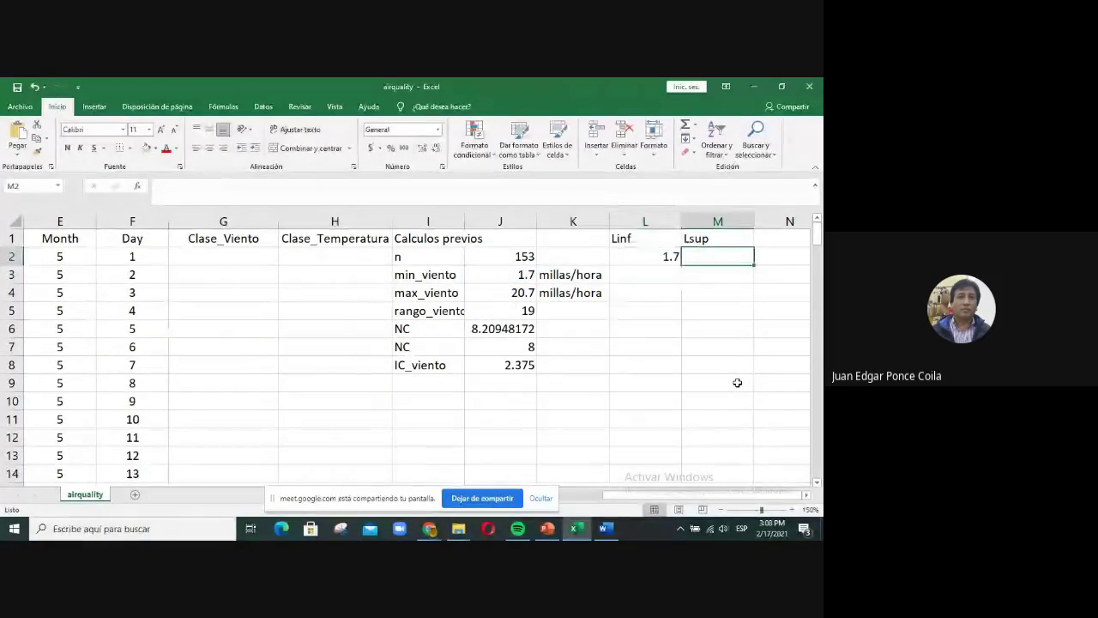
pyautogui.write('=')
pyautogui.press('Left')
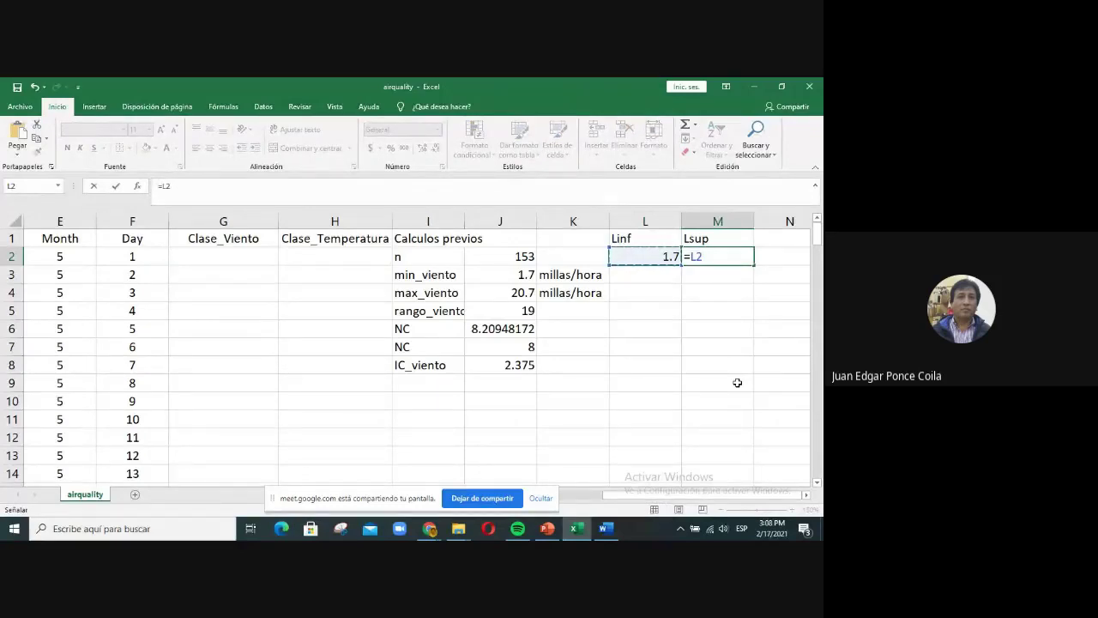
pyautogui.write('+')
pyautogui.press('Down')
pyautogui.press('Down')
pyautogui.press('Down')
pyautogui.press('Down')
pyautogui.press('Down')
pyautogui.press('Down')
pyautogui.press('Left')
pyautogui.press('Left')
pyautogui.press('Left')
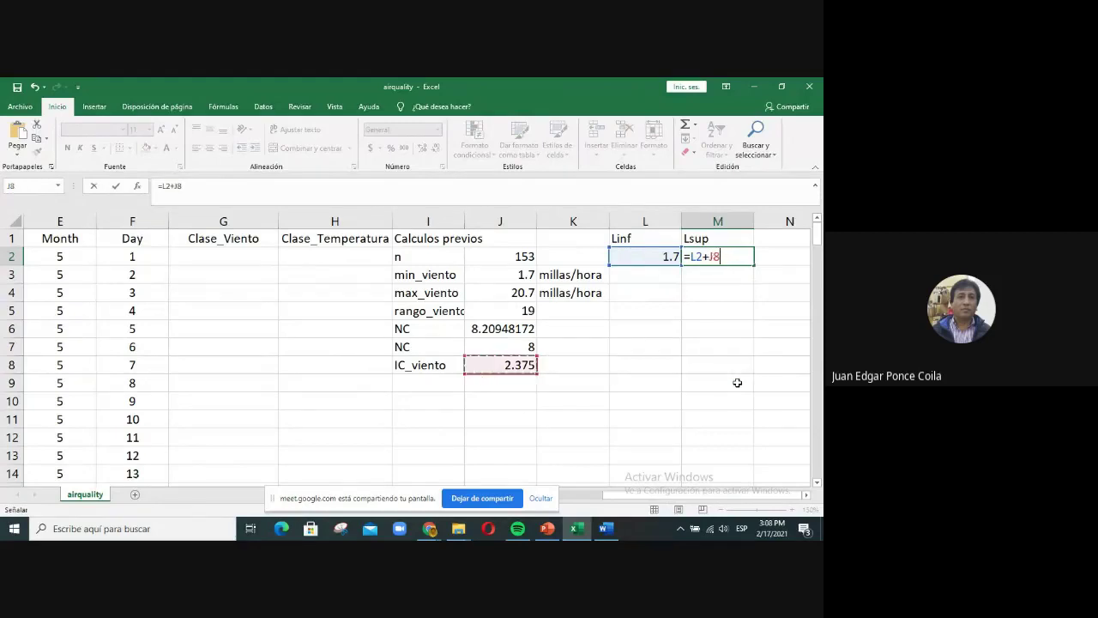
pyautogui.press('Return')
# - Set the second lower limit in L3 to the previous upper limit with the formula =M2
pyautogui.press('Left')
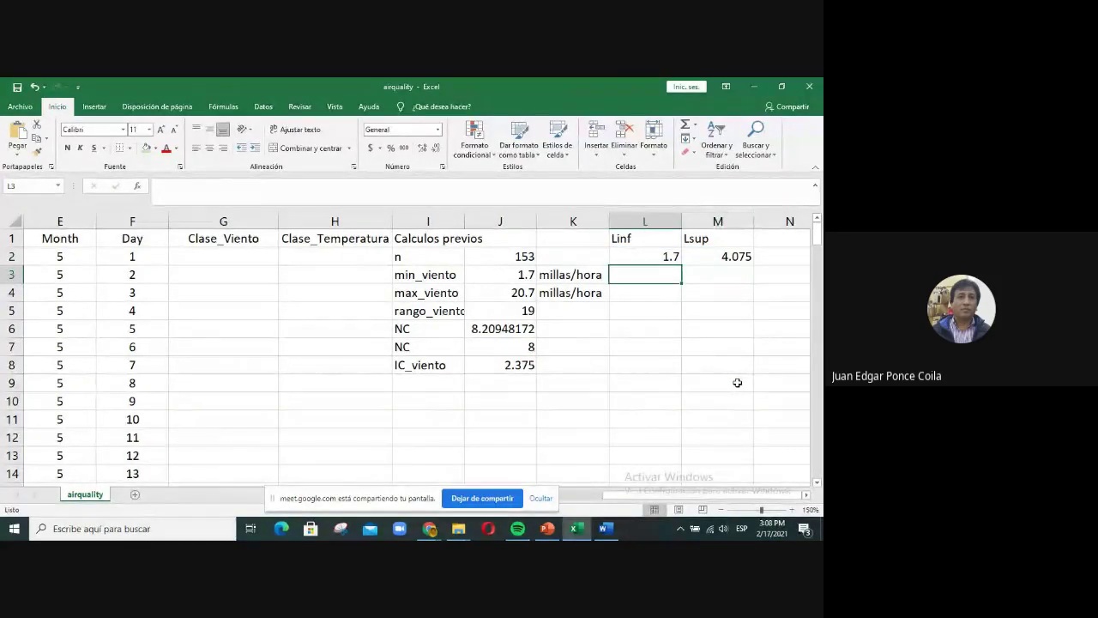
pyautogui.write('=')
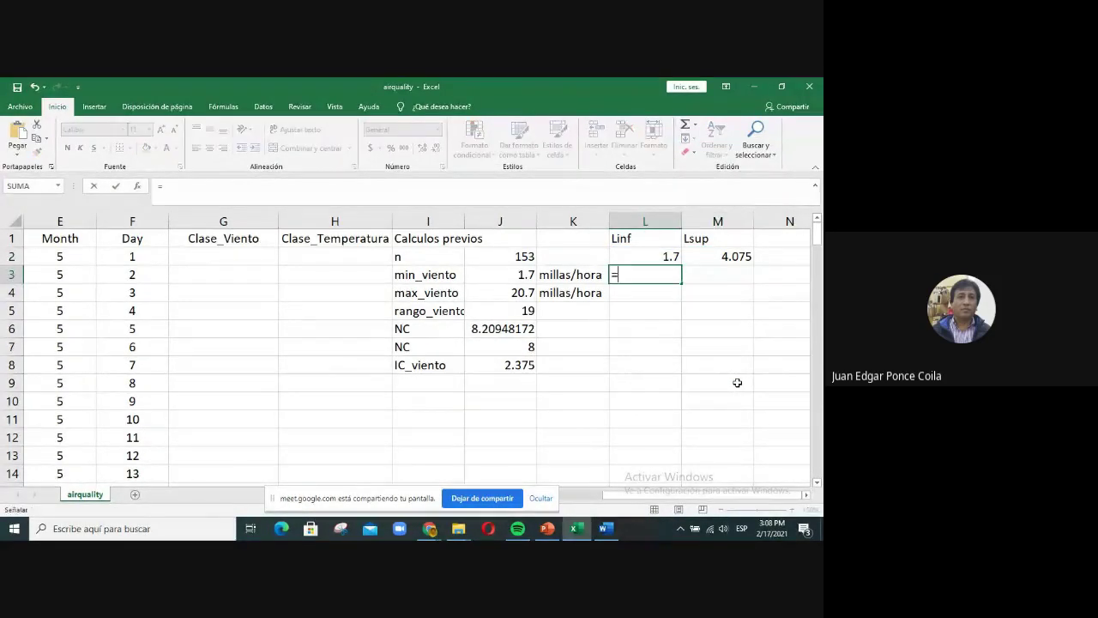
pyautogui.press('Up')
pyautogui.press('Right')
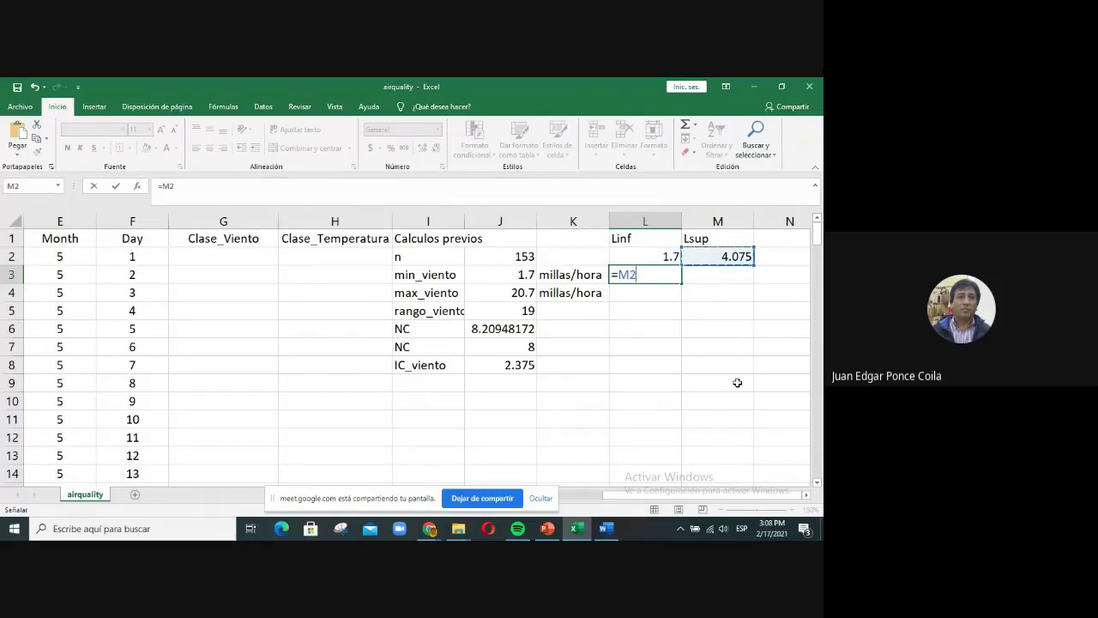
pyautogui.press('Return')
# - Calculate the second upper limit in M3 as =L3+$J$8, with an absolute reference to the class interval
pyautogui.press('Up')
pyautogui.press('Right')
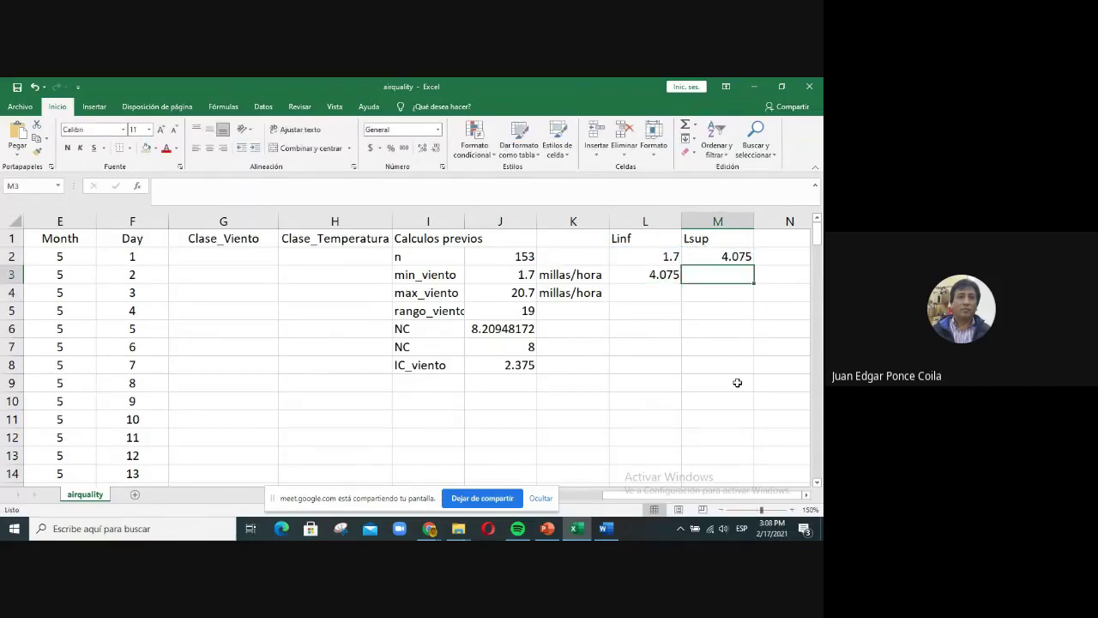
pyautogui.write('=')
pyautogui.press('Left')
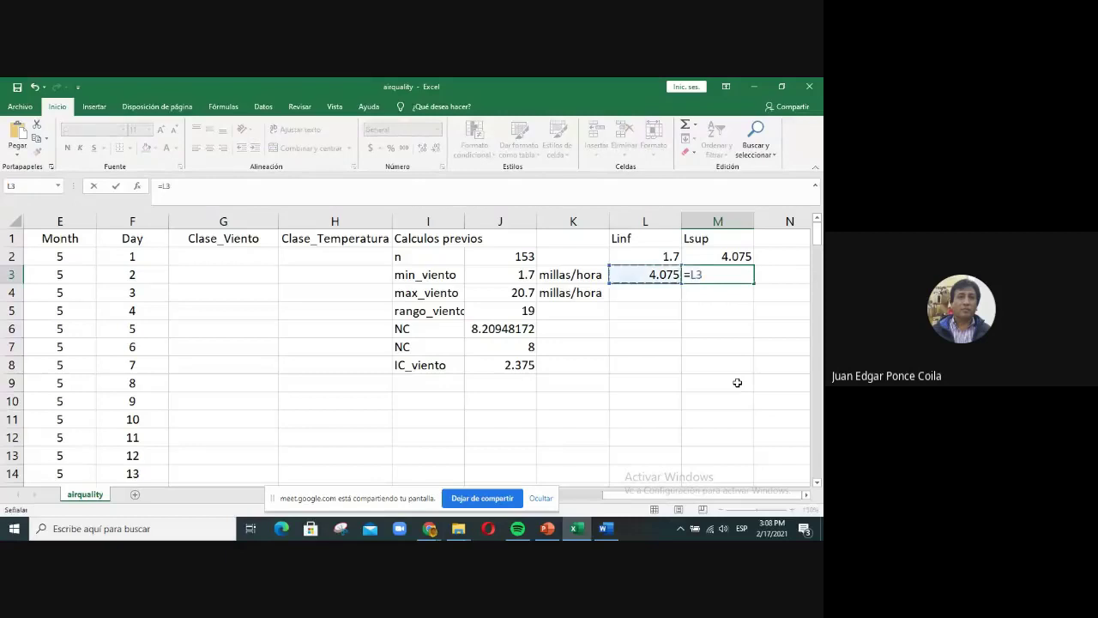
pyautogui.write('+')
pyautogui.click(501, 367)
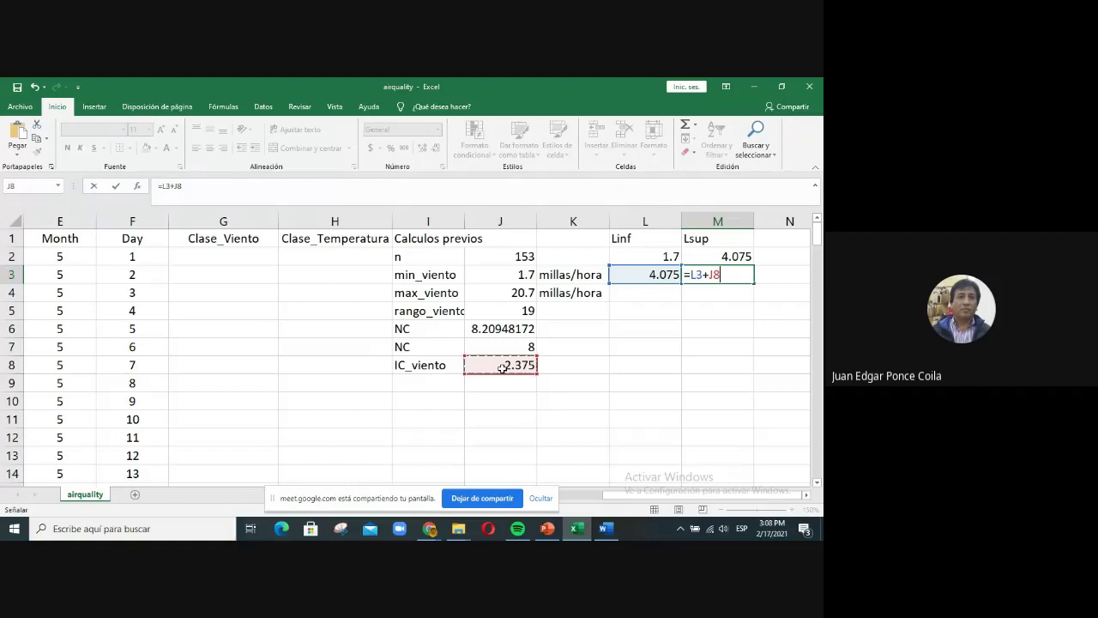
pyautogui.press('F4')
pyautogui.press('Return')
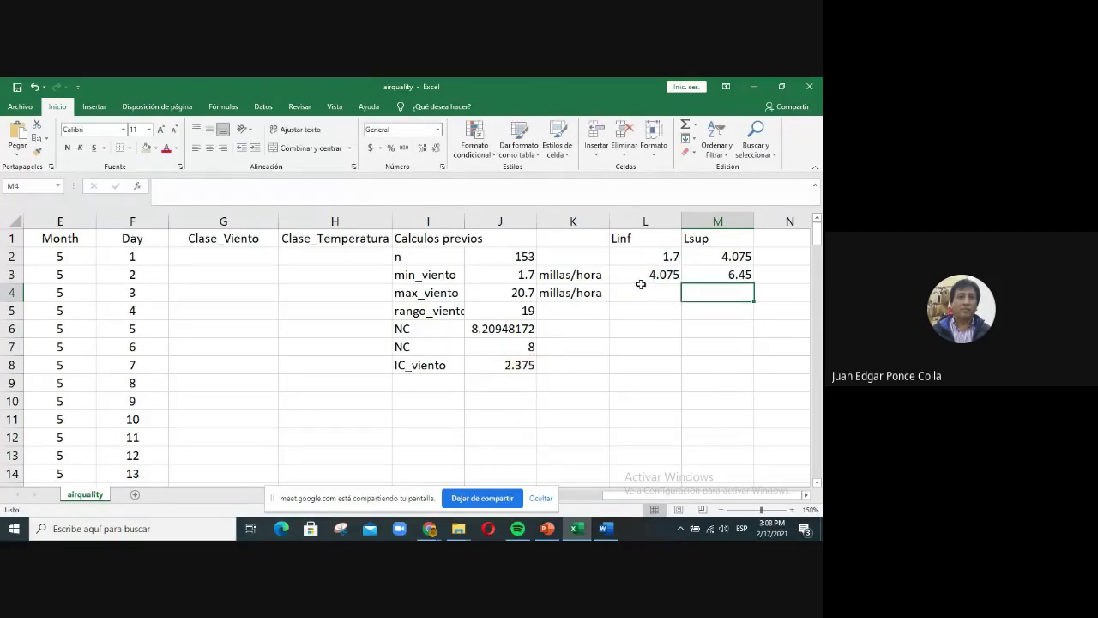
# - Fill the limit formulas from L3:M3 down through row 9 to complete the eight classes
pyautogui.moveTo(641, 273); pyautogui.dragTo(750, 283)
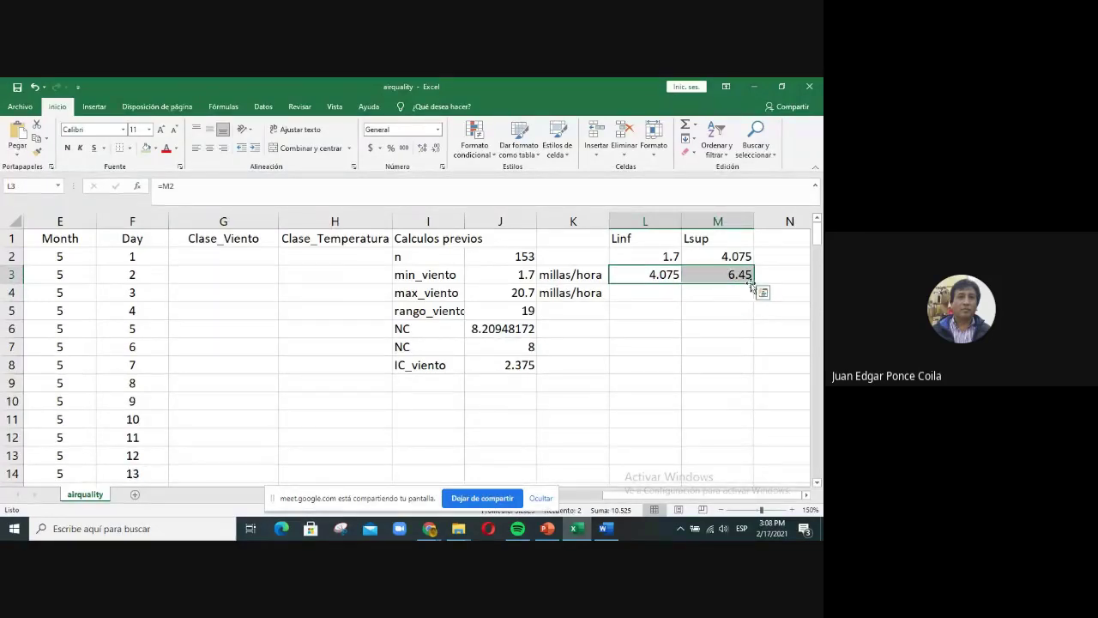
pyautogui.moveTo(753, 283); pyautogui.dragTo(753, 389)
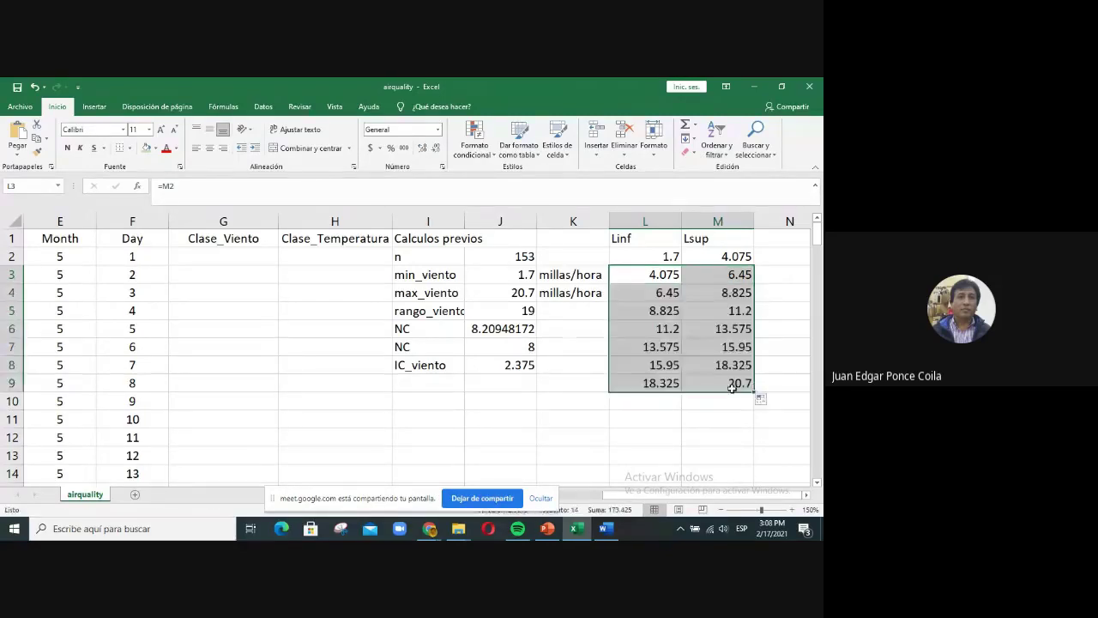
pyautogui.click(748, 385)
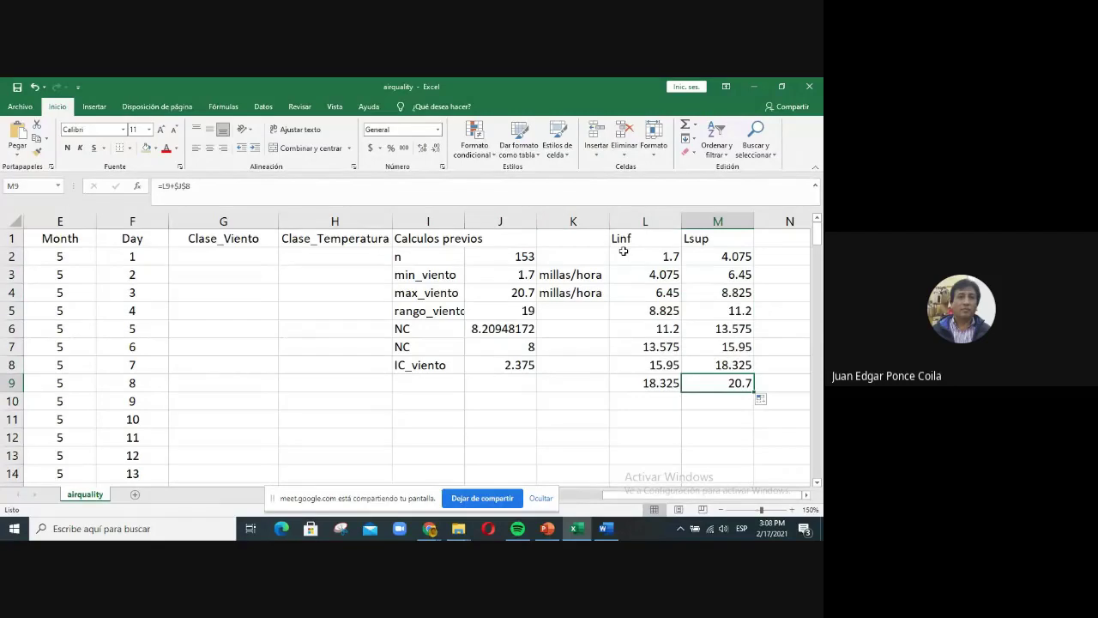
# - Format the class limits in L2:M9 as Número with 1 decimal place
pyautogui.moveTo(623, 250); pyautogui.dragTo(729, 384)
pyautogui.rightClick(731, 365)
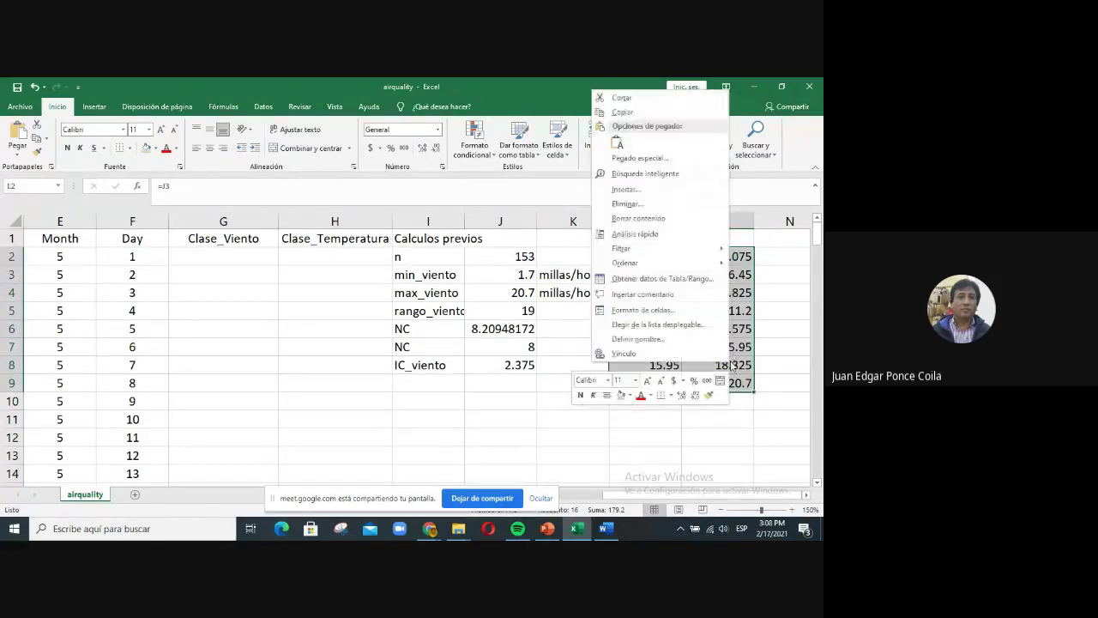
pyautogui.click(646, 310)
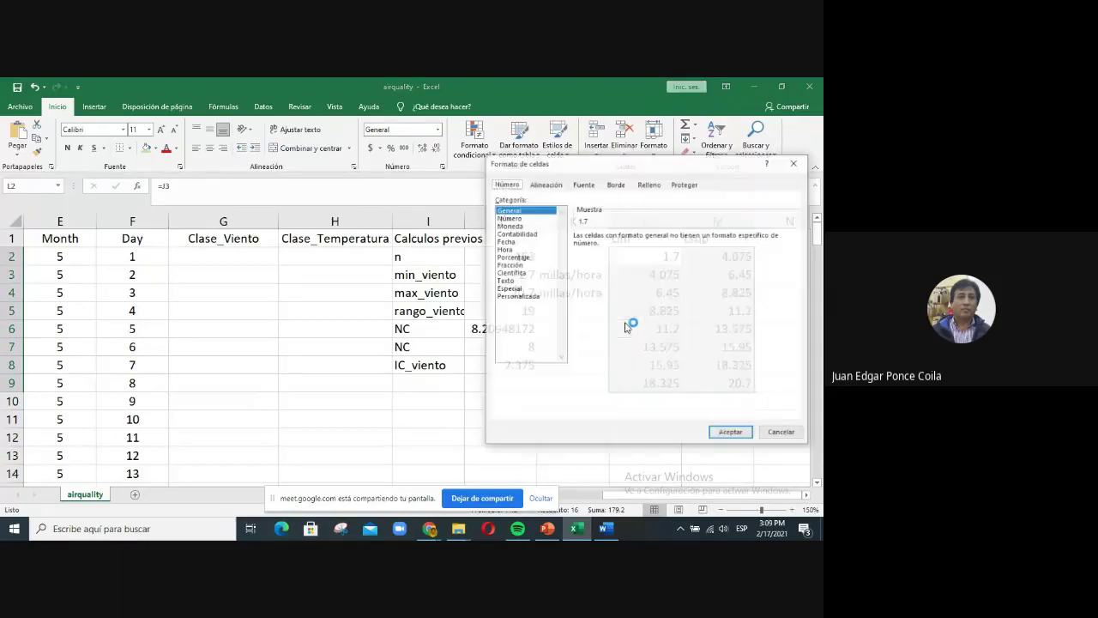
pyautogui.click(519, 219)
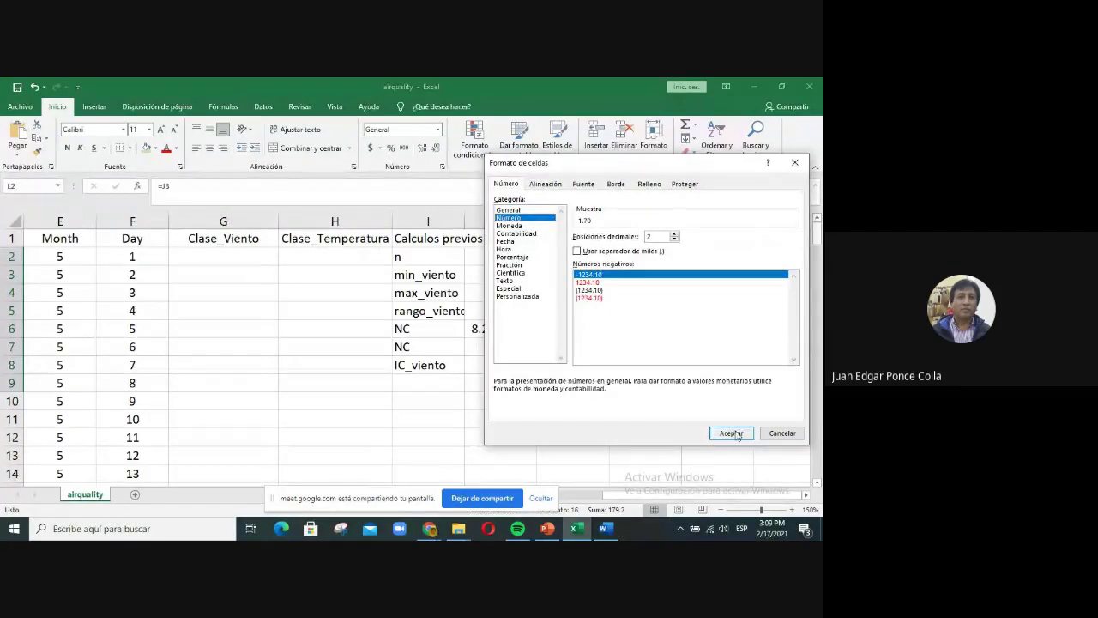
pyautogui.click(674, 239)
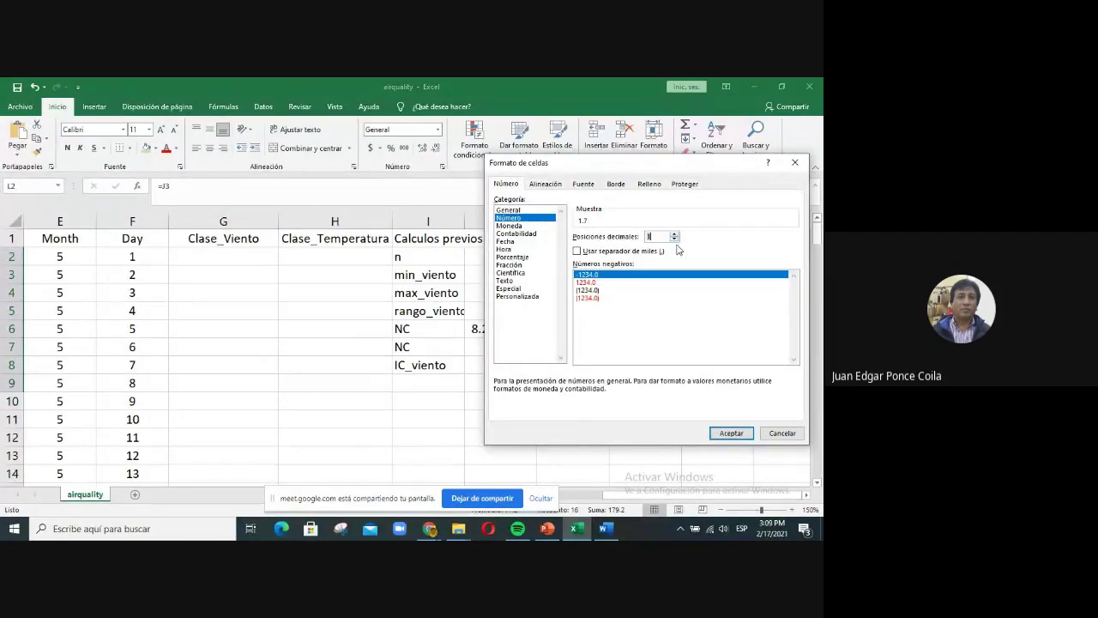
pyautogui.click(730, 433)
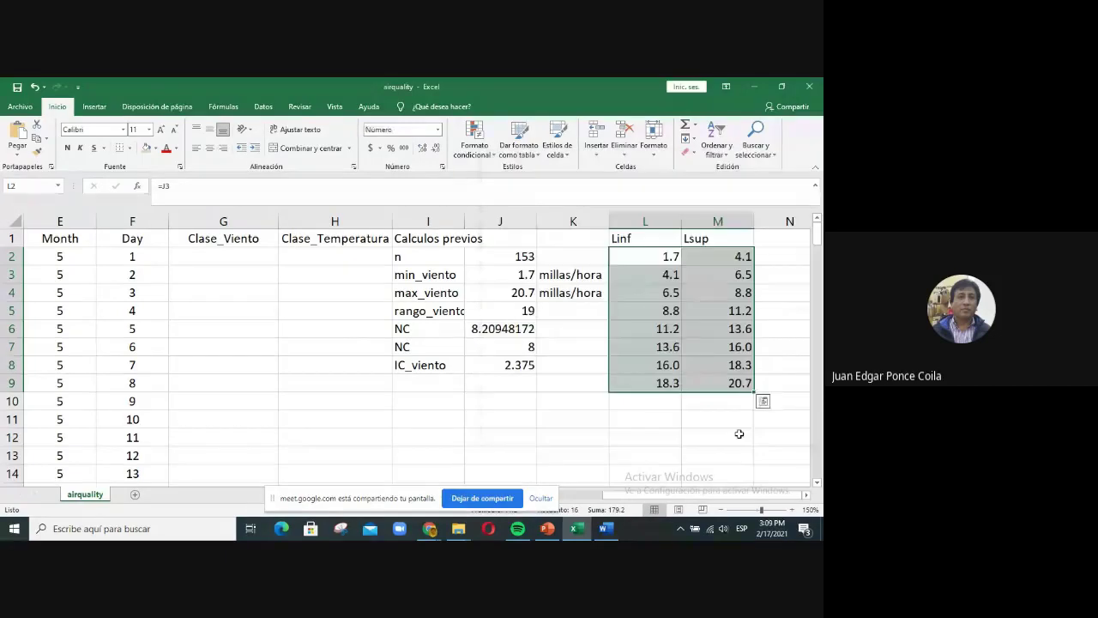
# - Center the Linf and Lsup headers and their values in L1:M9
pyautogui.moveTo(643, 239); pyautogui.dragTo(704, 386)
pyautogui.click(209, 148)
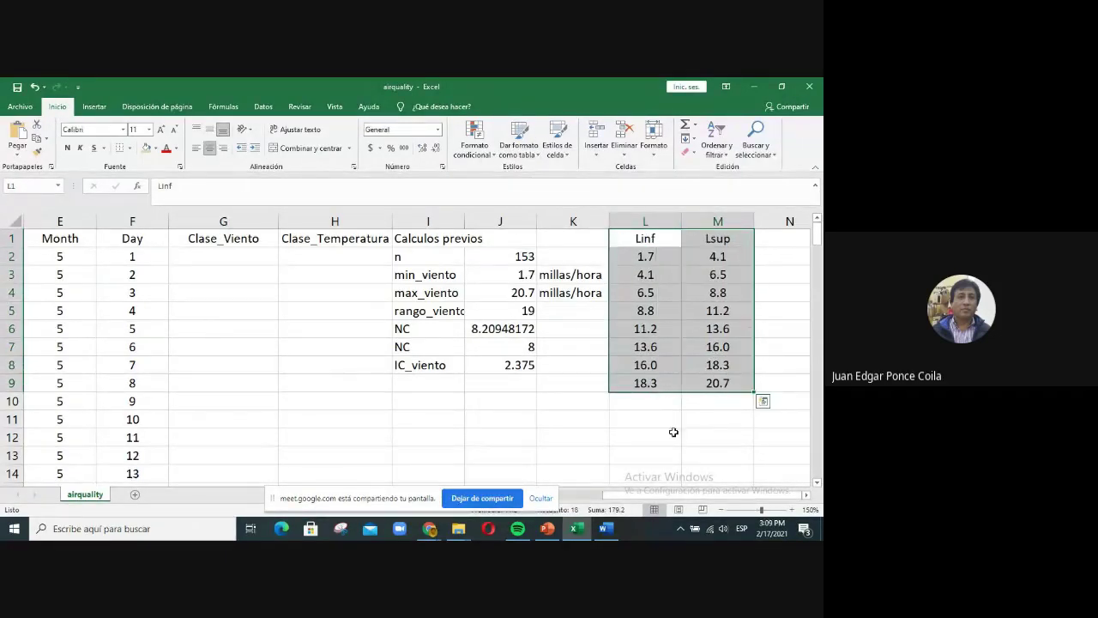
pyautogui.click(673, 433)
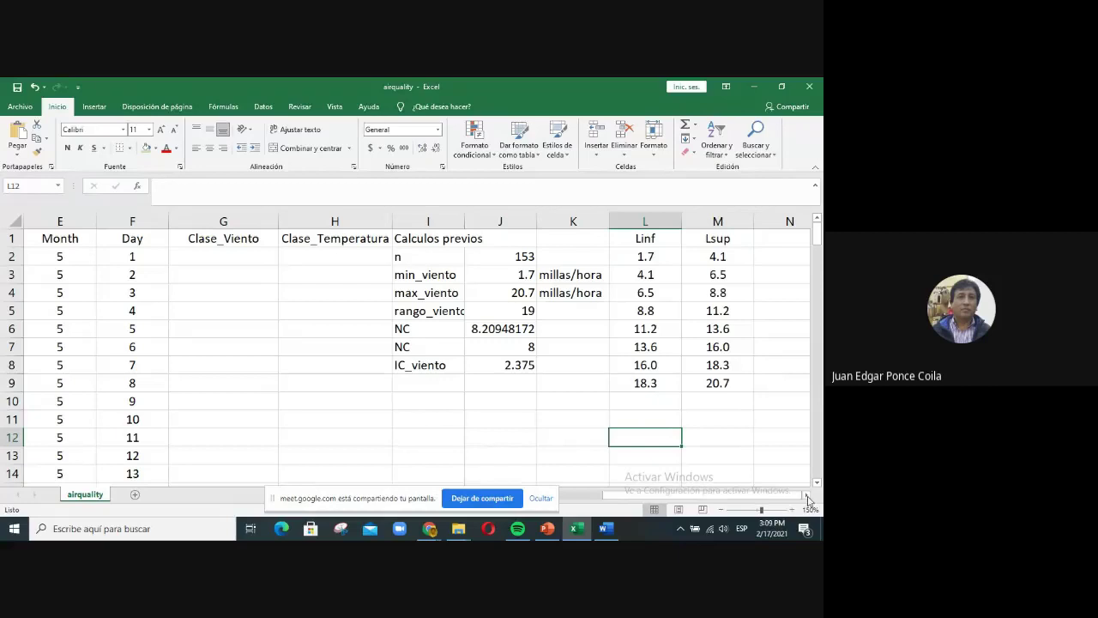
# - Add the header Clase in N1, beside the Lsup column
pyautogui.moveTo(806, 495); pyautogui.dragTo(806, 496)
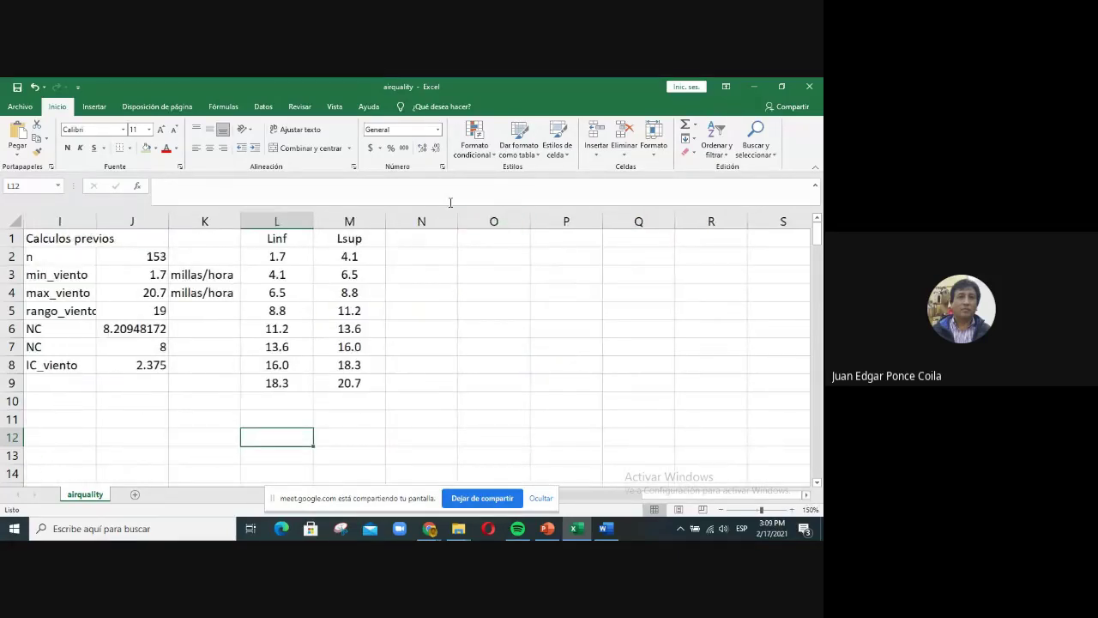
pyautogui.click(404, 236)
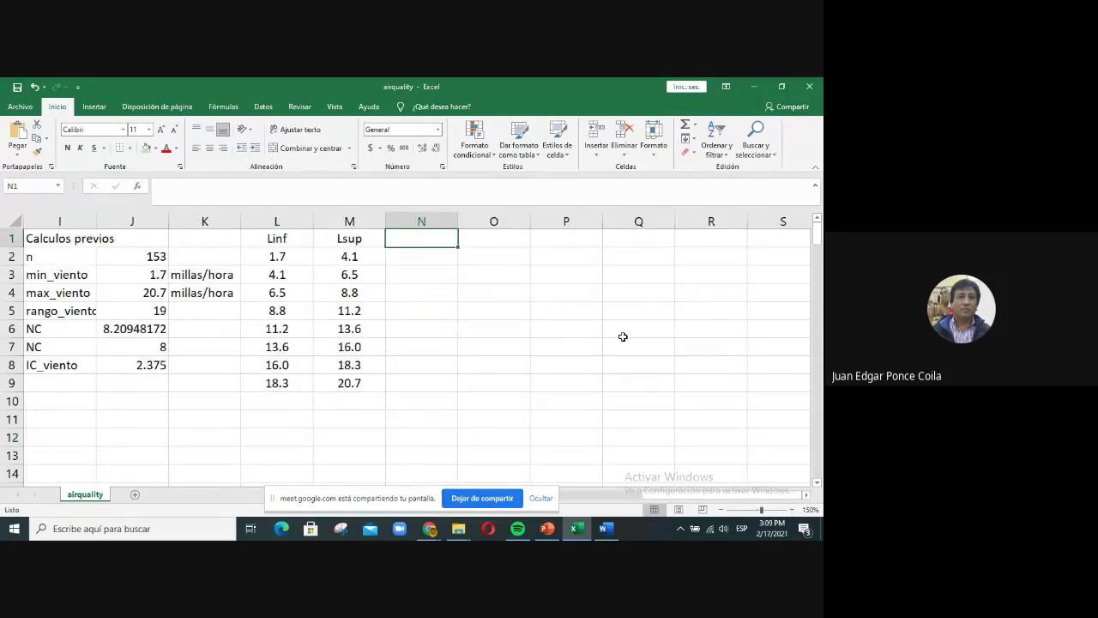
pyautogui.write('Clase')
pyautogui.press('Return')
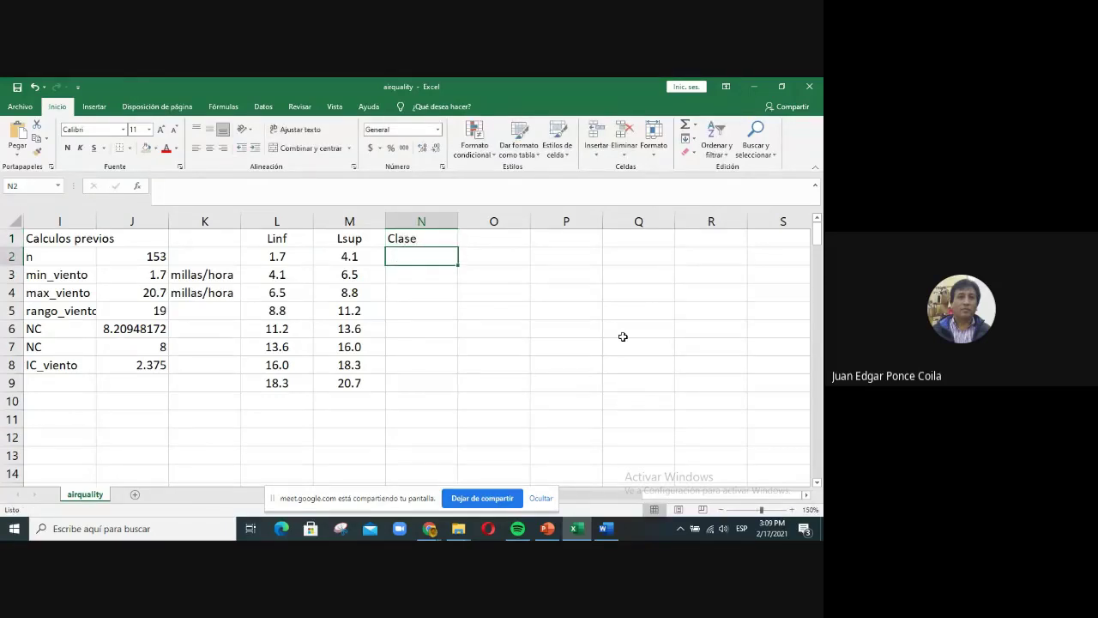
# - Enter the class labels 1.7_4.1, 4.1_6.5, 6.5_8.8 and 8.8_11.2 in N2:N5 under Clase
pyautogui.write('1.7')
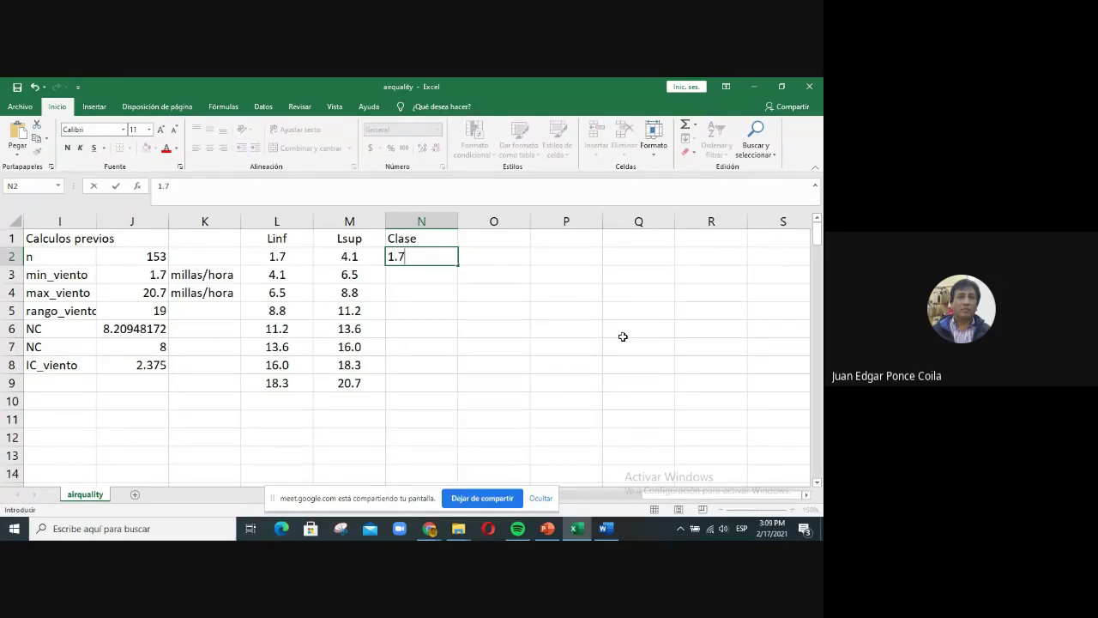
pyautogui.write(' _4.1')
pyautogui.press('Return')
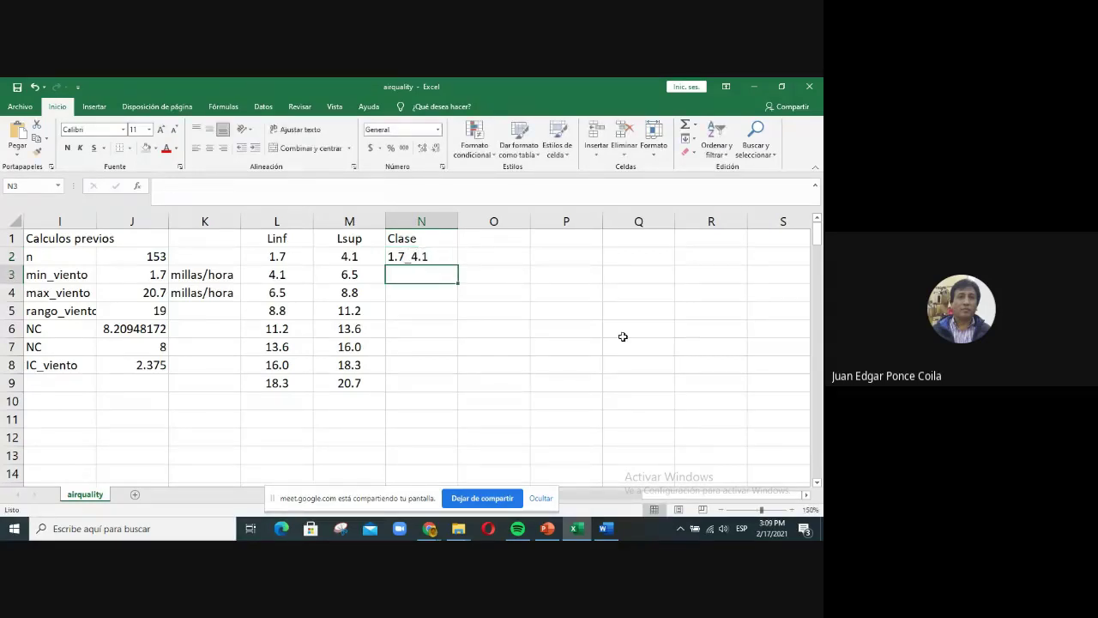
pyautogui.write('4')
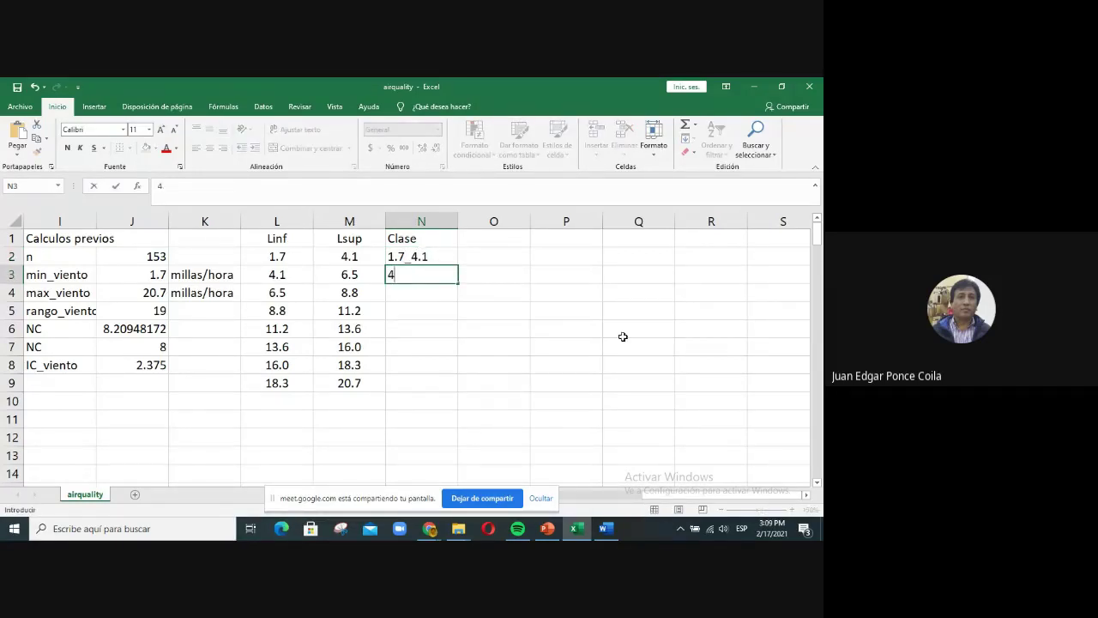
pyautogui.write('.1_6.5')
pyautogui.press('Return')
pyautogui.write('6.5')
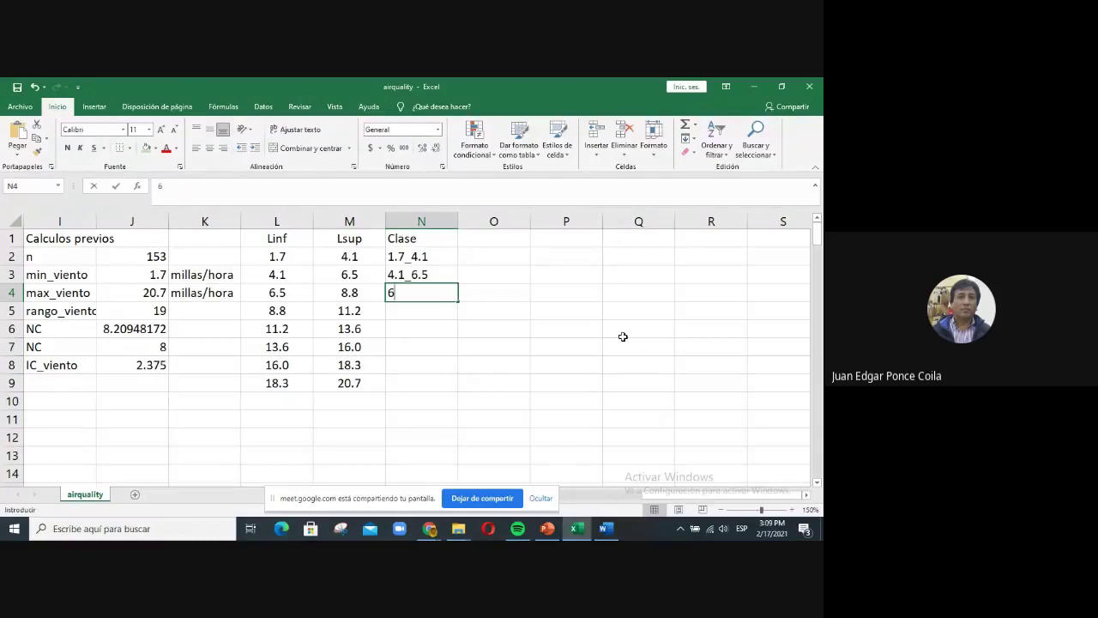
pyautogui.write('_')
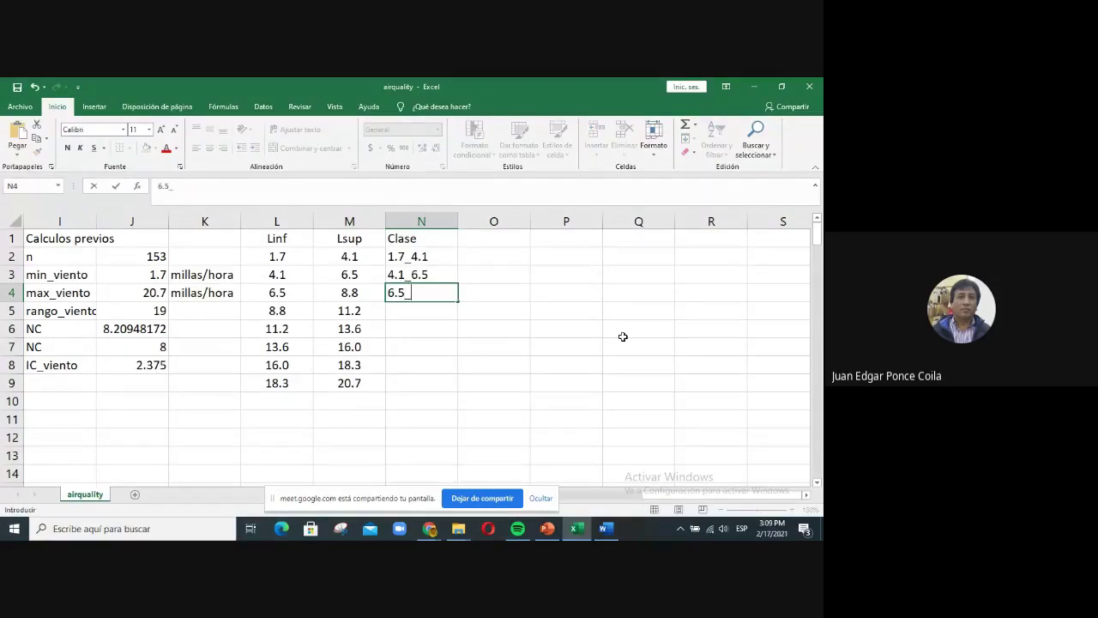
pyautogui.write('8.8')
pyautogui.press('Return')
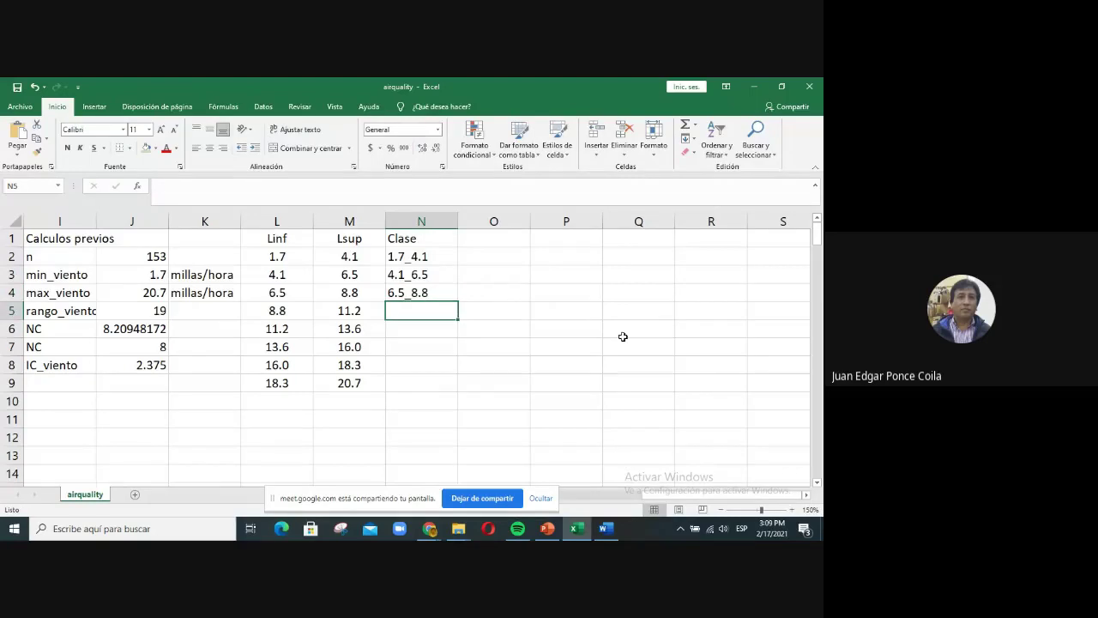
pyautogui.write('8.')
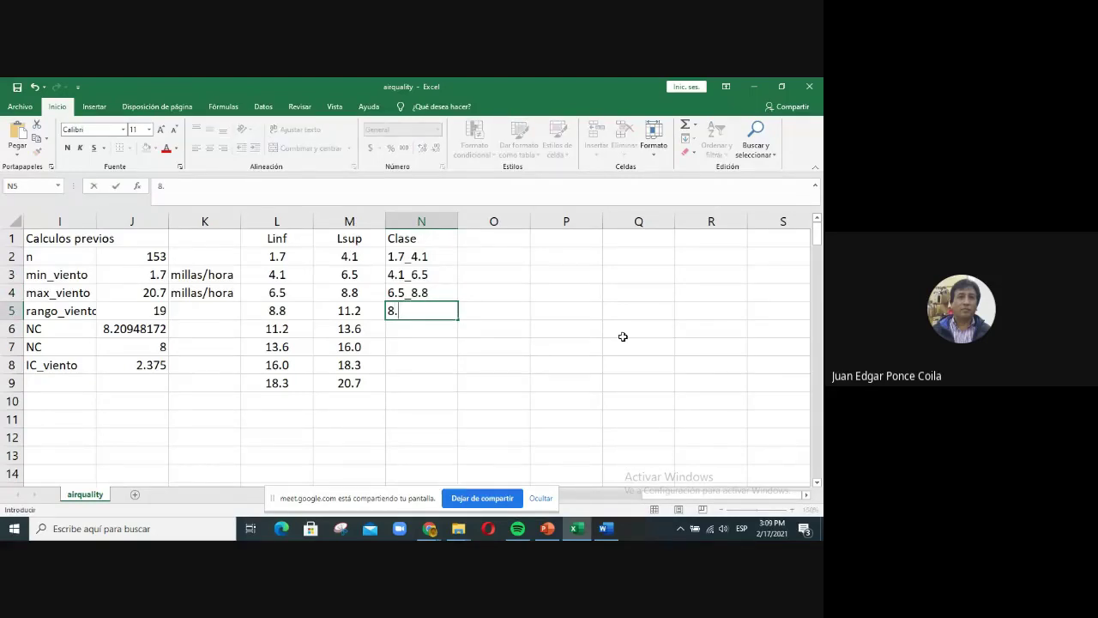
pyautogui.write('8_11.2')
pyautogui.press('Return')
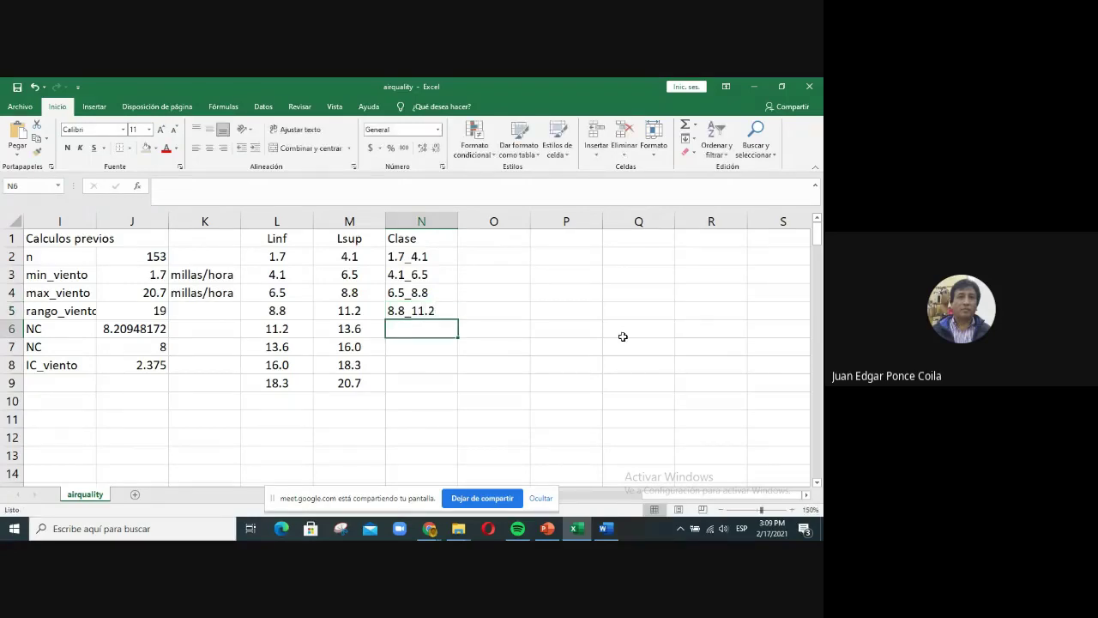
# - Complete the Clase column in N6:N9 with the labels 11.2_13.6, 13.6_16.0, 16.0_18.3 and 18.3_20.7
pyautogui.write('11.2')
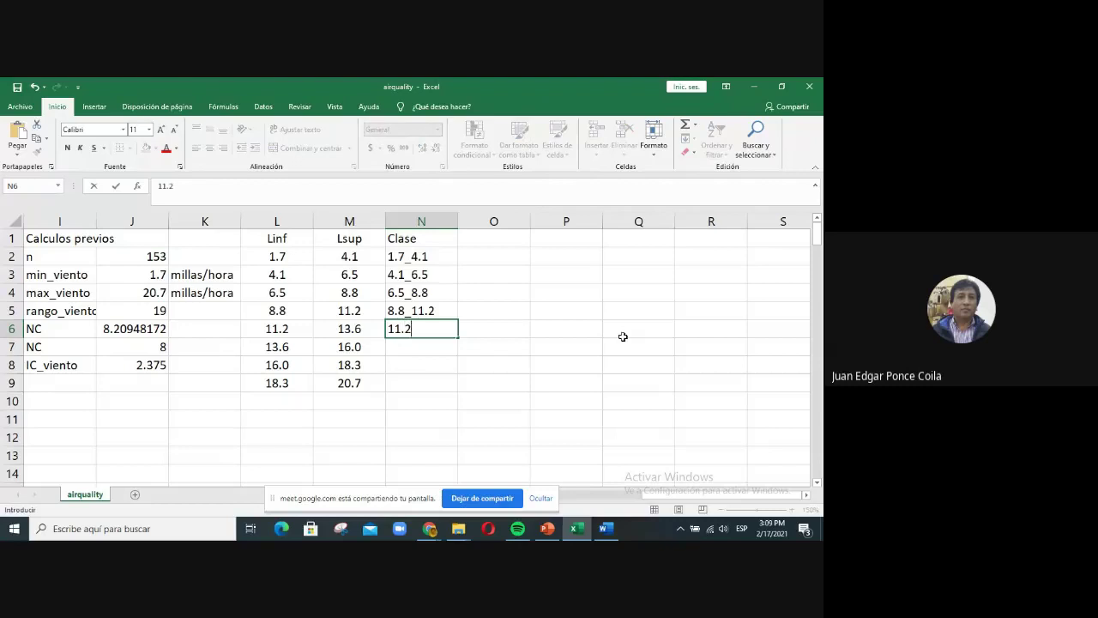
pyautogui.write('_13.6')
pyautogui.press('Return')
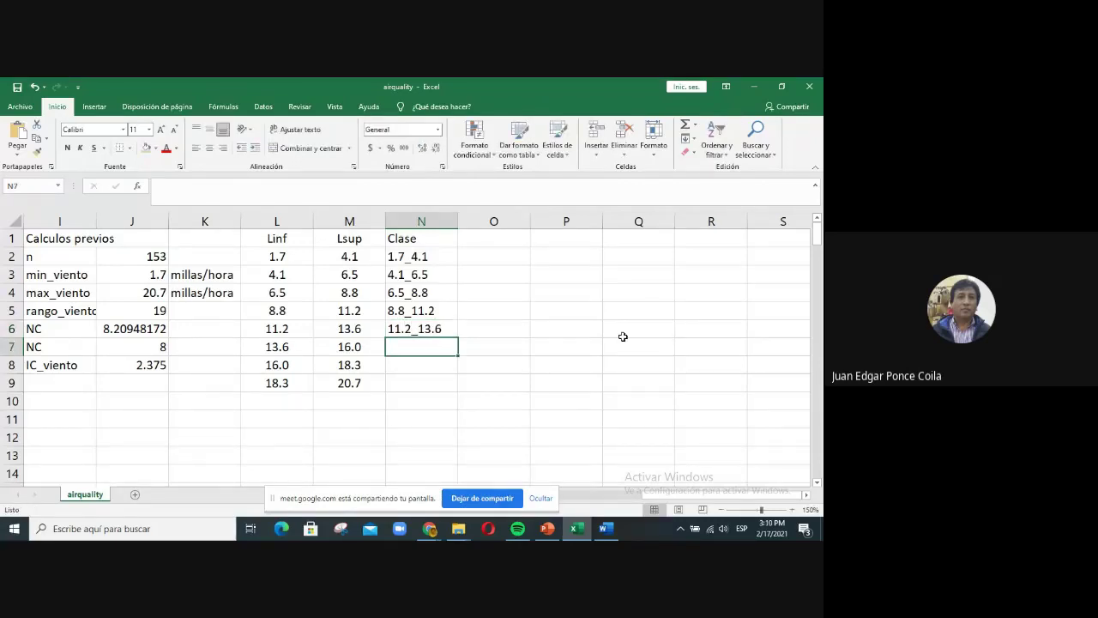
pyautogui.write('13.6')
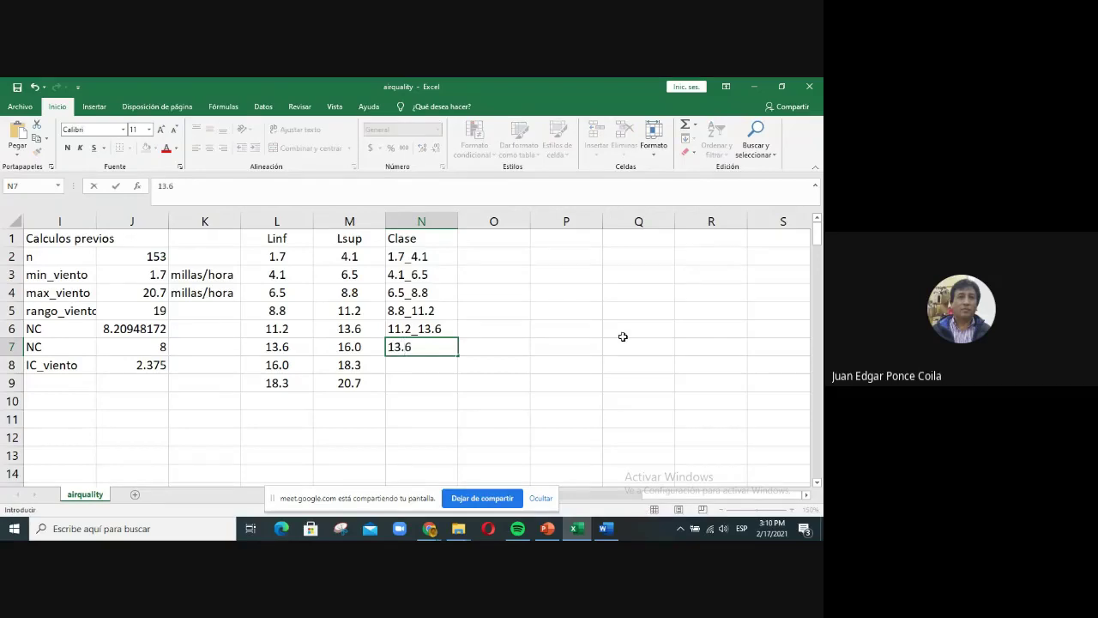
pyautogui.write('_16.0')
pyautogui.press('Return')
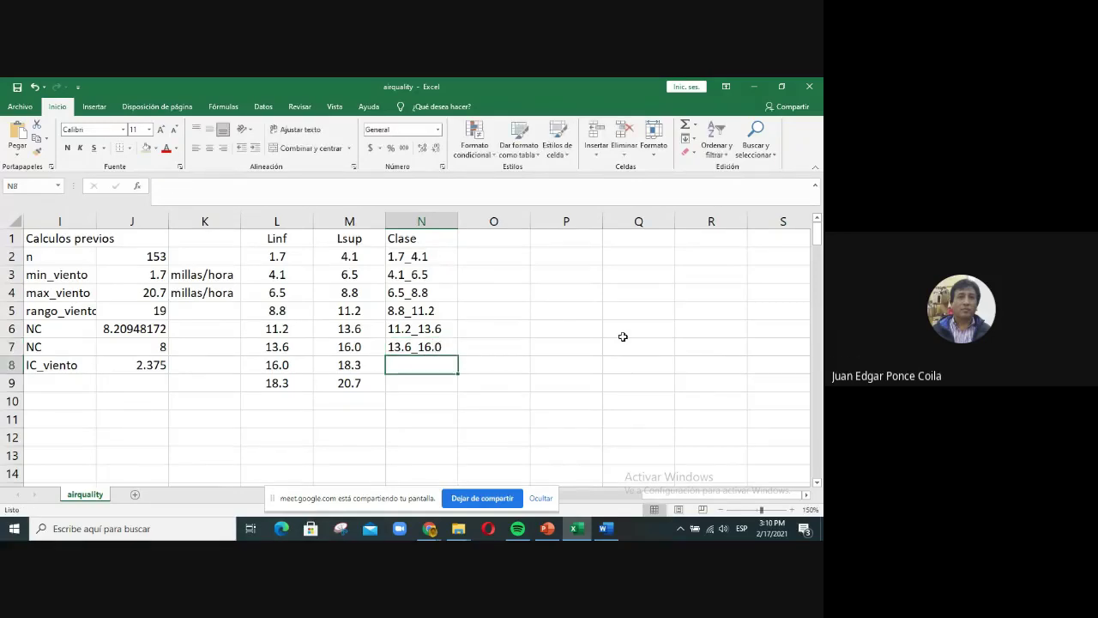
pyautogui.write('16')
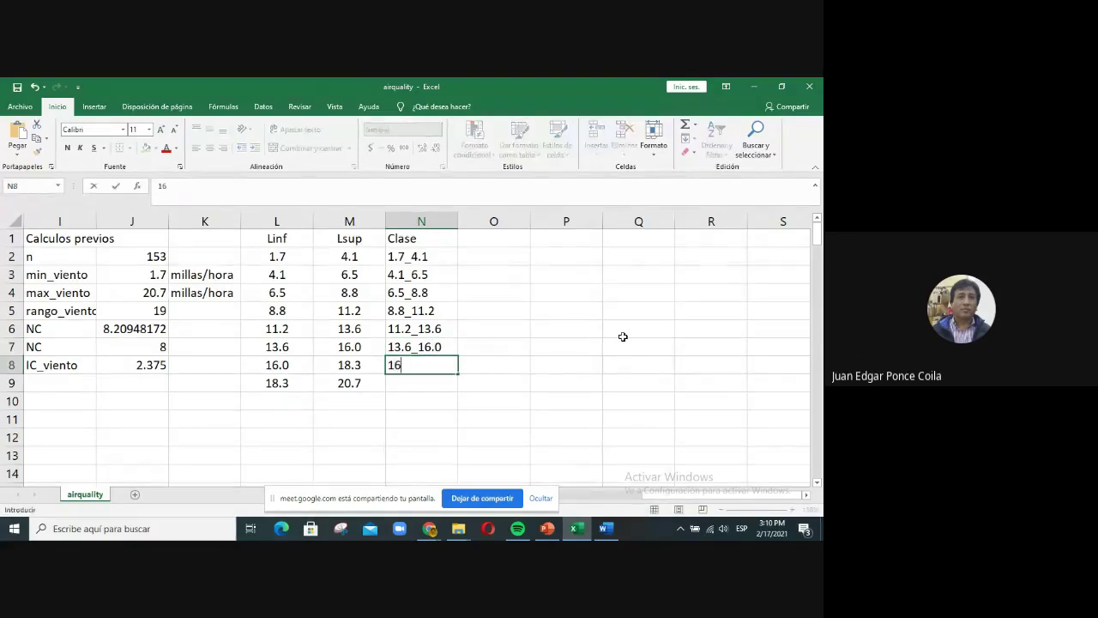
pyautogui.write('.0_18.3')
pyautogui.press('Return')
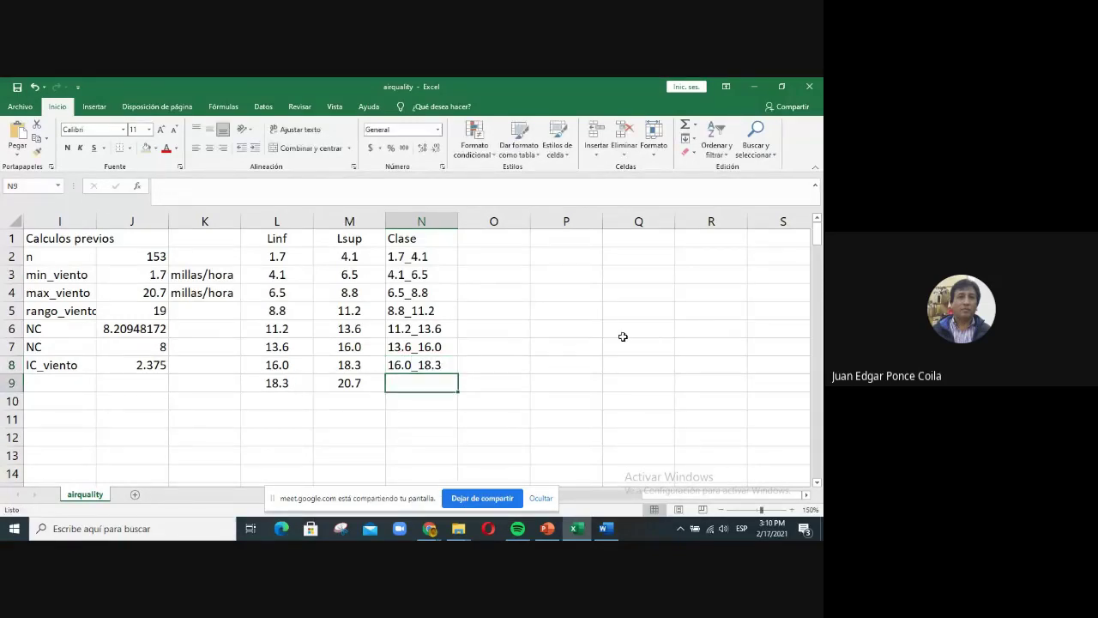
pyautogui.write('18.3')
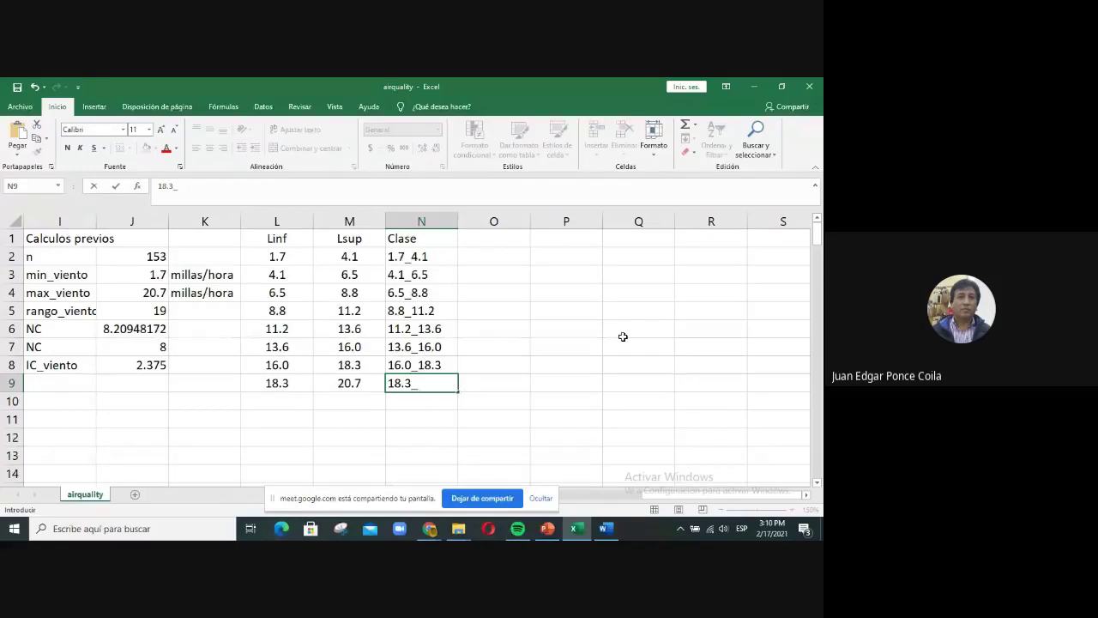
pyautogui.write('_20.7')
pyautogui.press('Return')
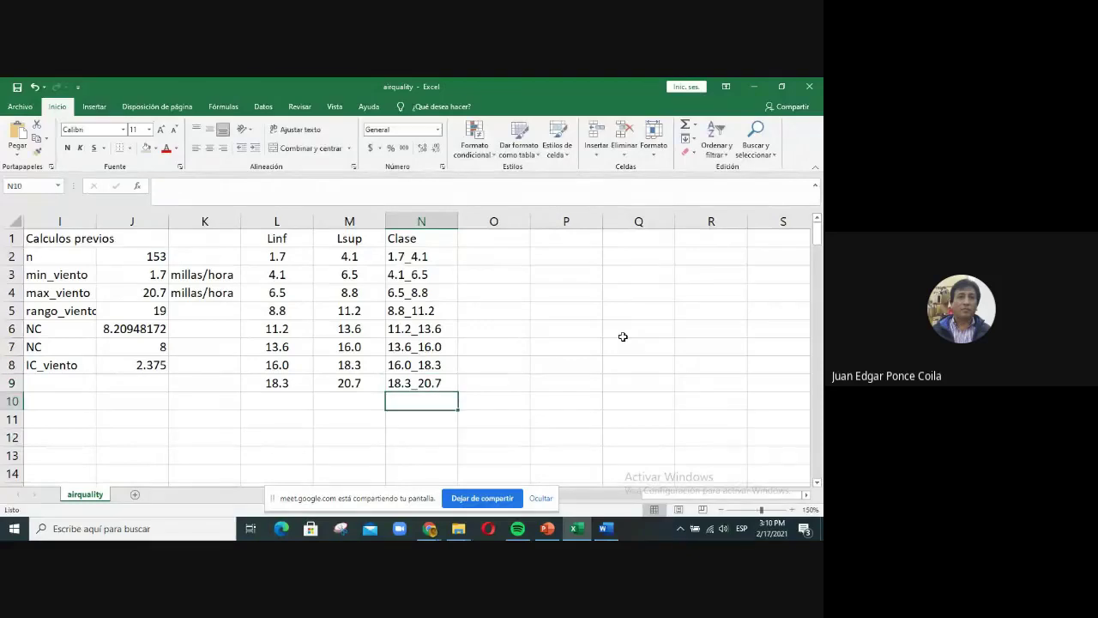
# - Center the contents of the Clase column N, then check the first lower limit and the last upper limit
pyautogui.click(421, 222)
pyautogui.click(407, 255)
pyautogui.click(279, 256)
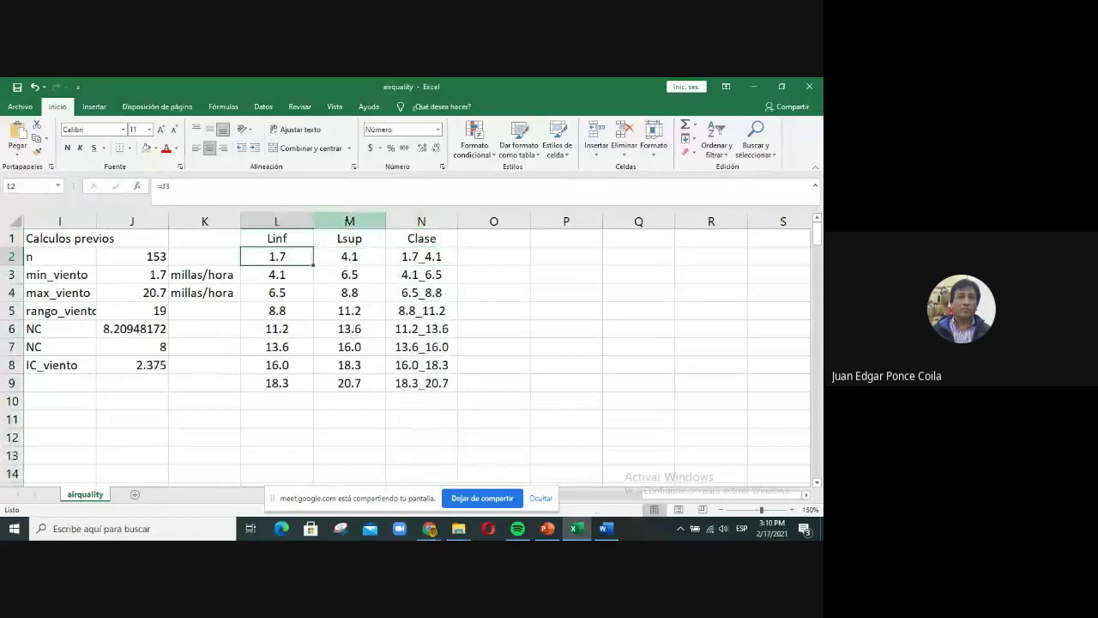
pyautogui.click(359, 383)
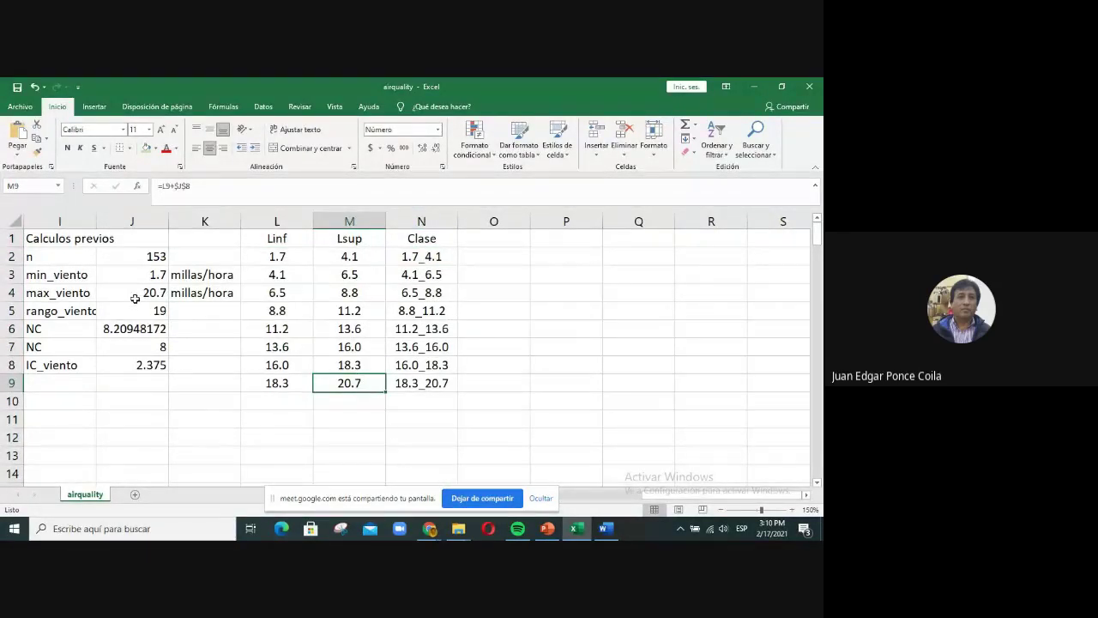
pyautogui.click(405, 423)
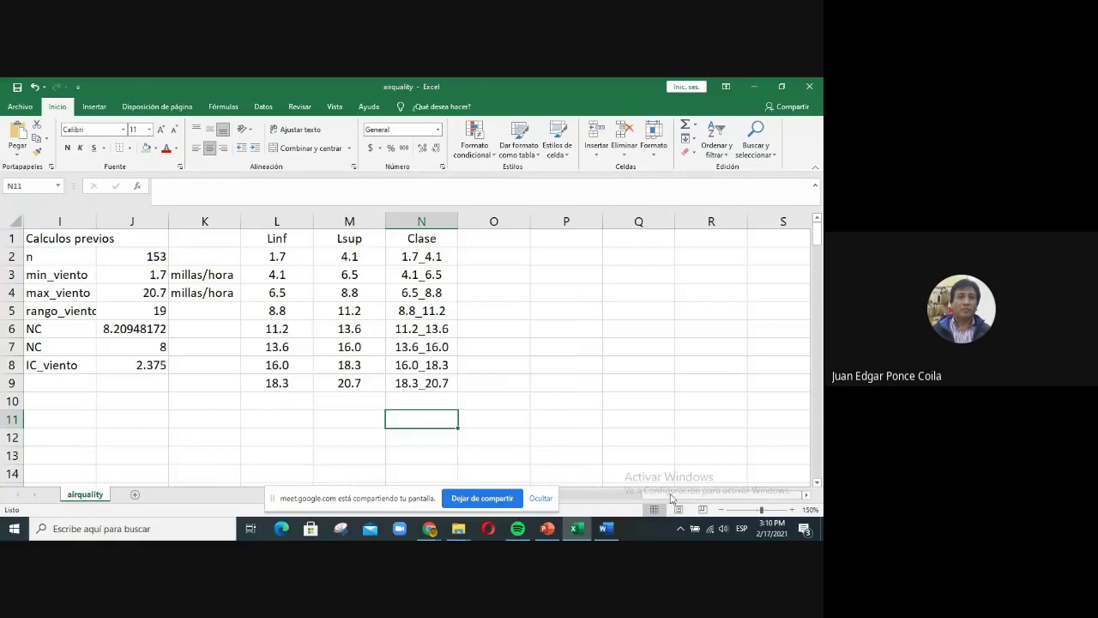
# - Add a new worksheet after airquality and set its zoom to 150%
pyautogui.moveTo(682, 500); pyautogui.dragTo(683, 500)
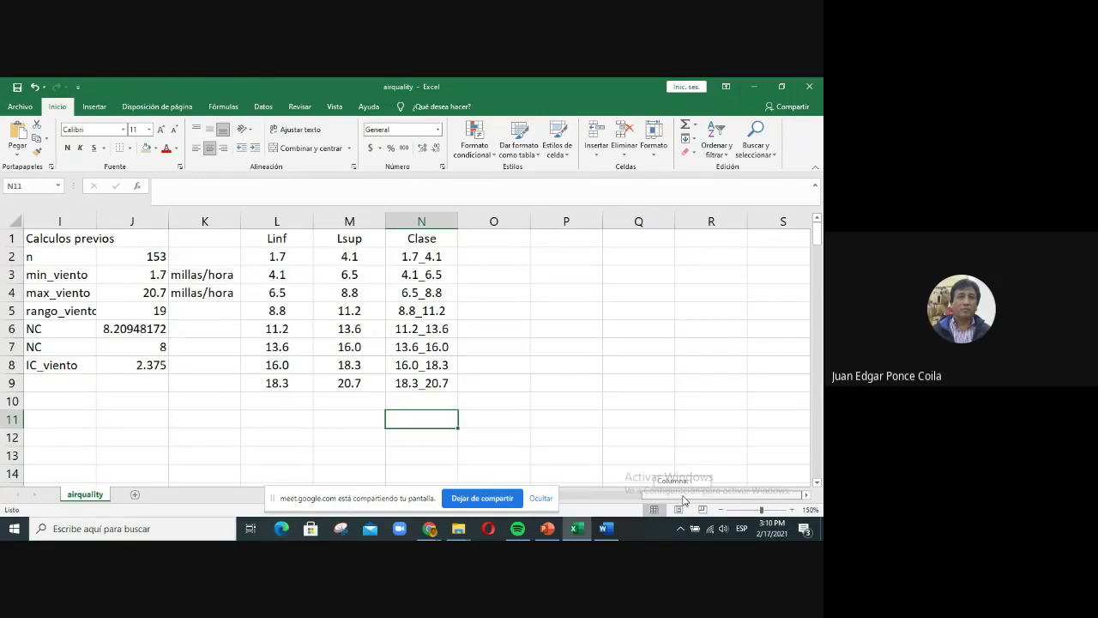
pyautogui.moveTo(684, 500); pyautogui.dragTo(585, 500)
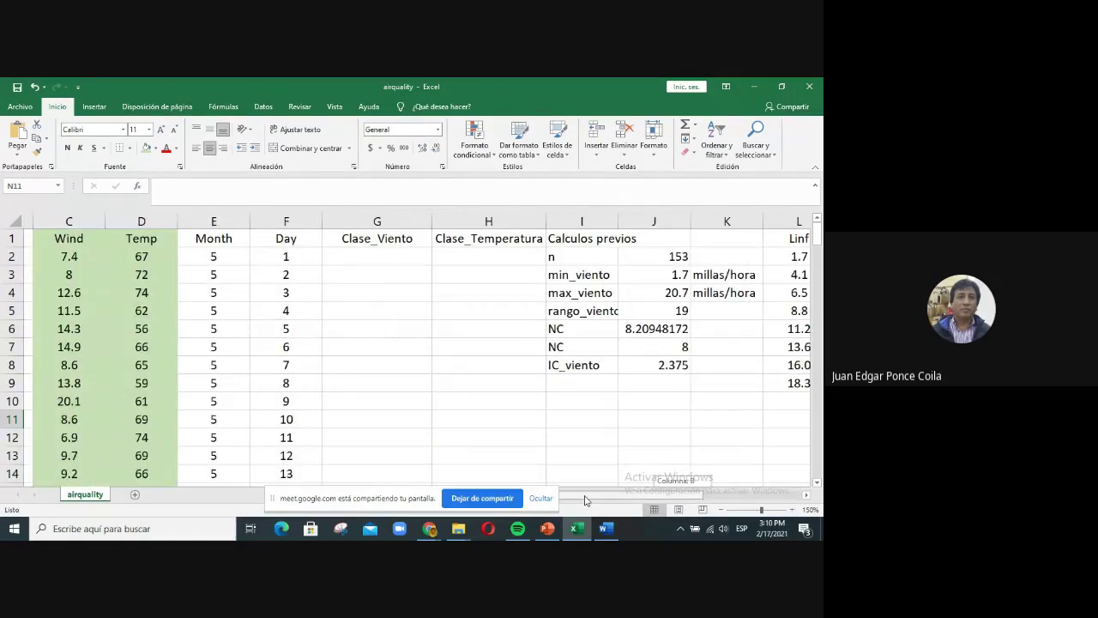
pyautogui.moveTo(586, 500); pyautogui.dragTo(583, 500)
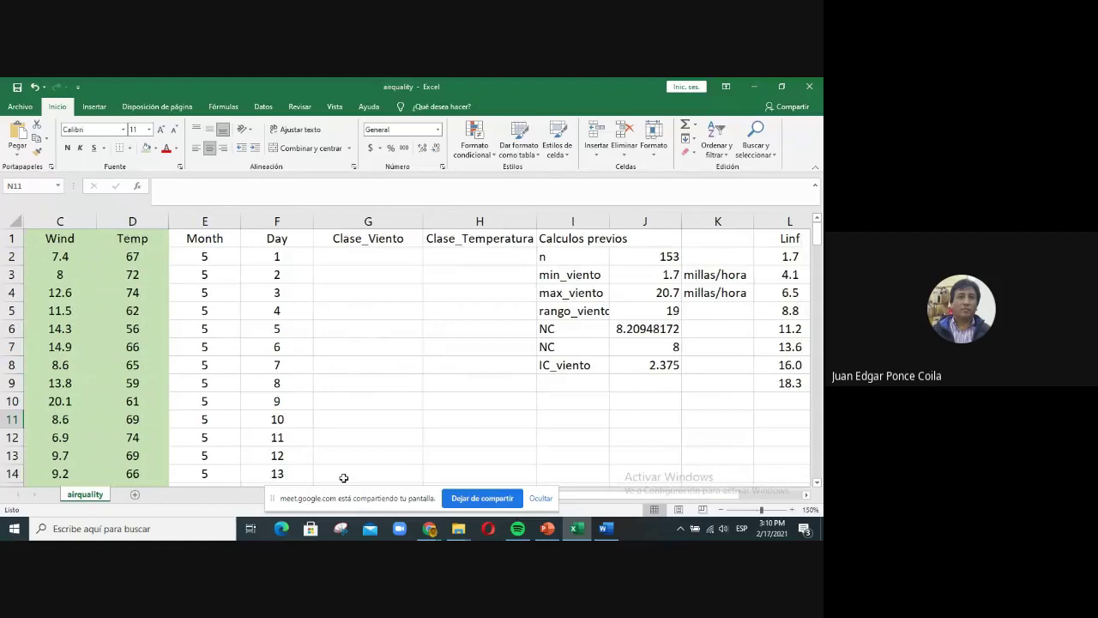
pyautogui.click(137, 497)
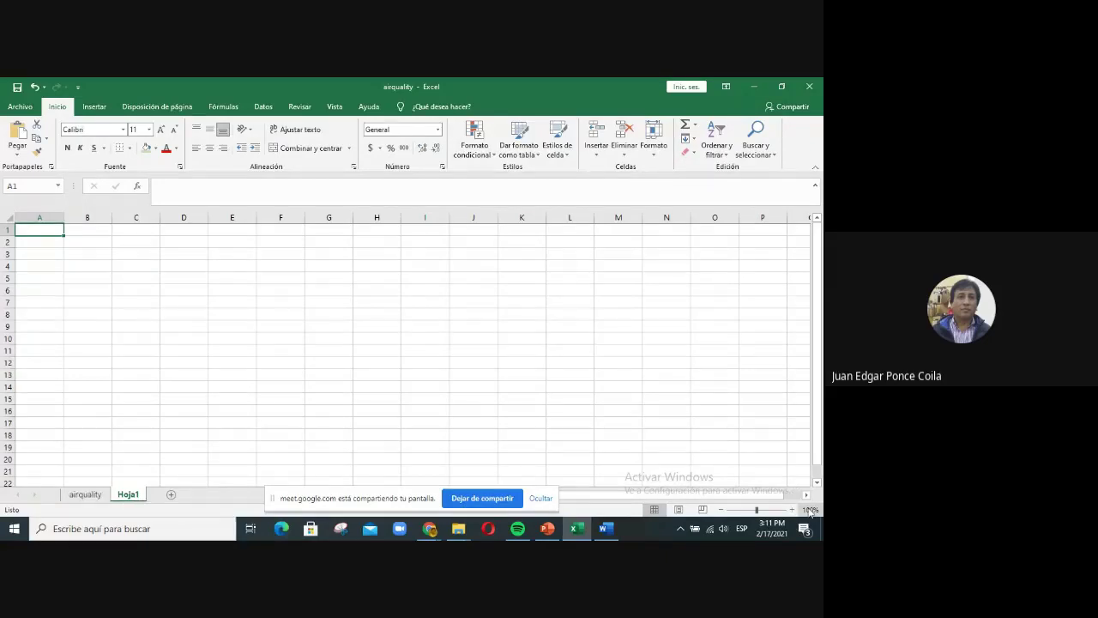
pyautogui.click(810, 509)
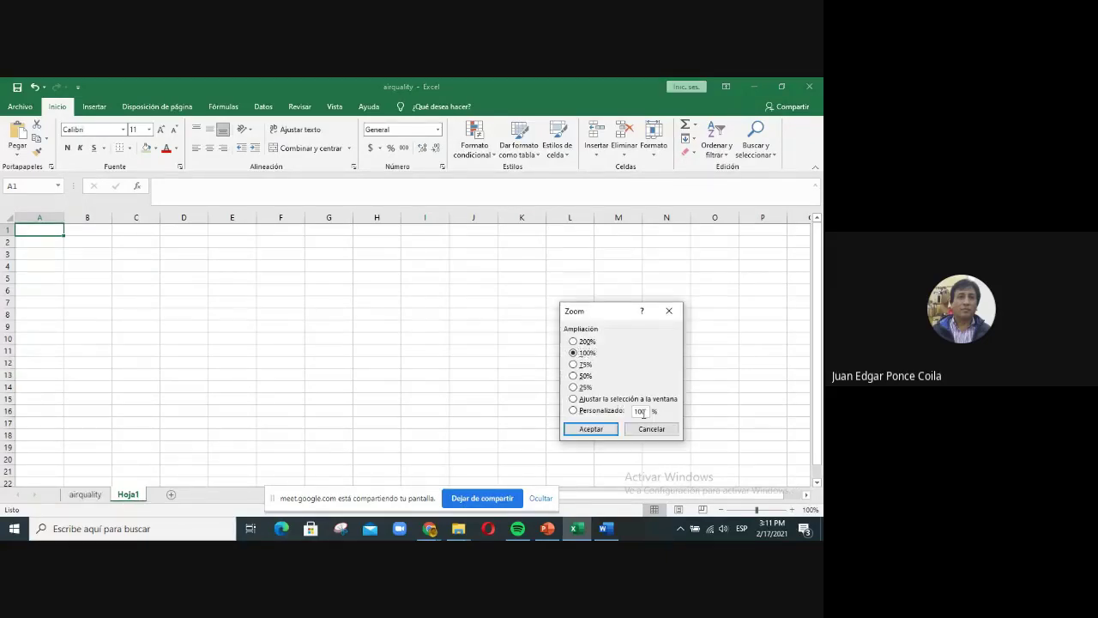
pyautogui.write('5')
pyautogui.press('Return')
pyautogui.click(162, 316)
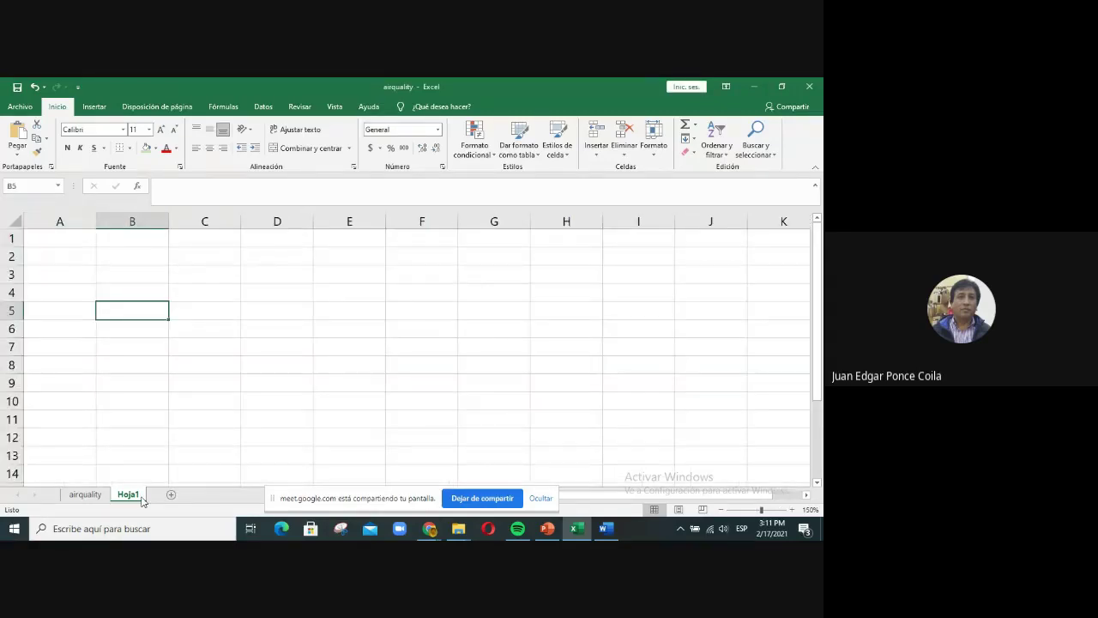
# - Copy the Wind and Temp columns with their headers, C1:D154, from the airquality sheet into Hoja1 starting at A1
pyautogui.click(85, 495)
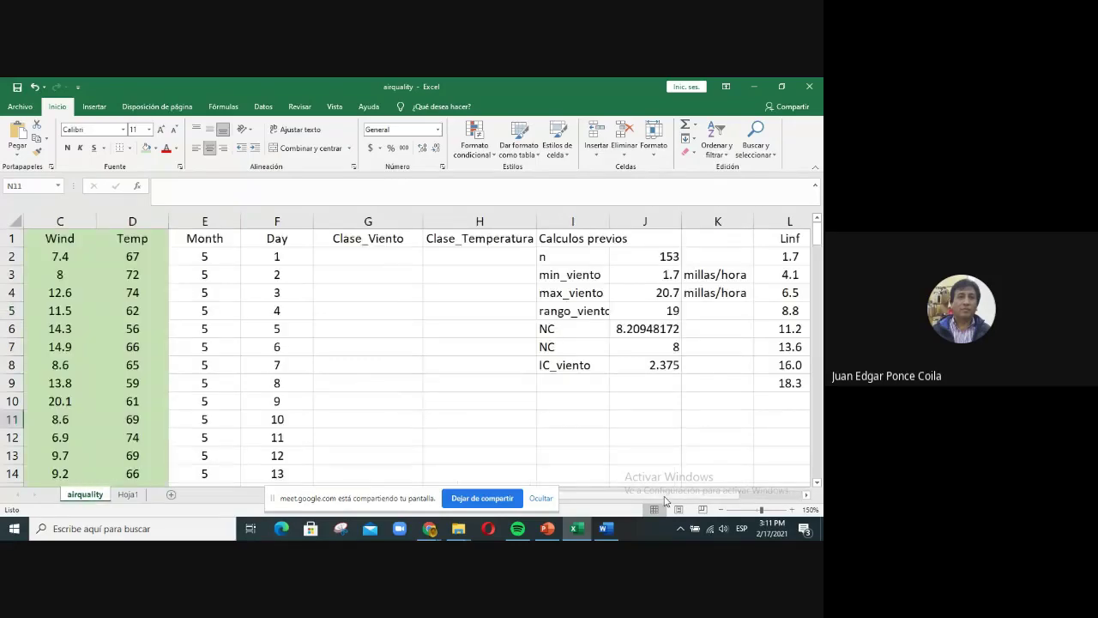
pyautogui.moveTo(665, 500); pyautogui.dragTo(586, 496)
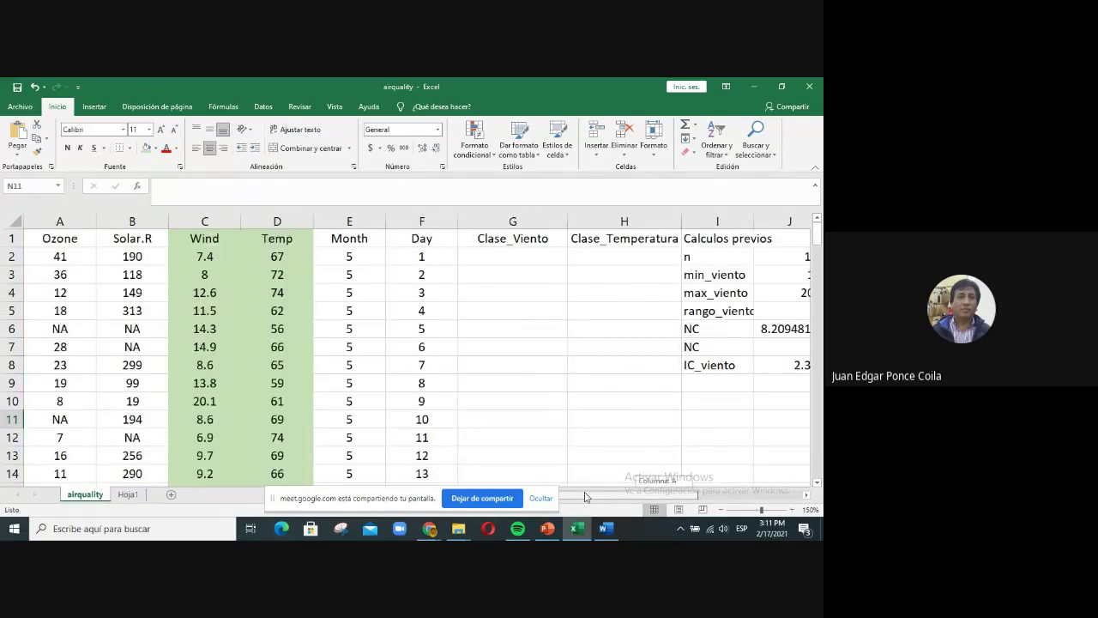
pyautogui.click(180, 236)
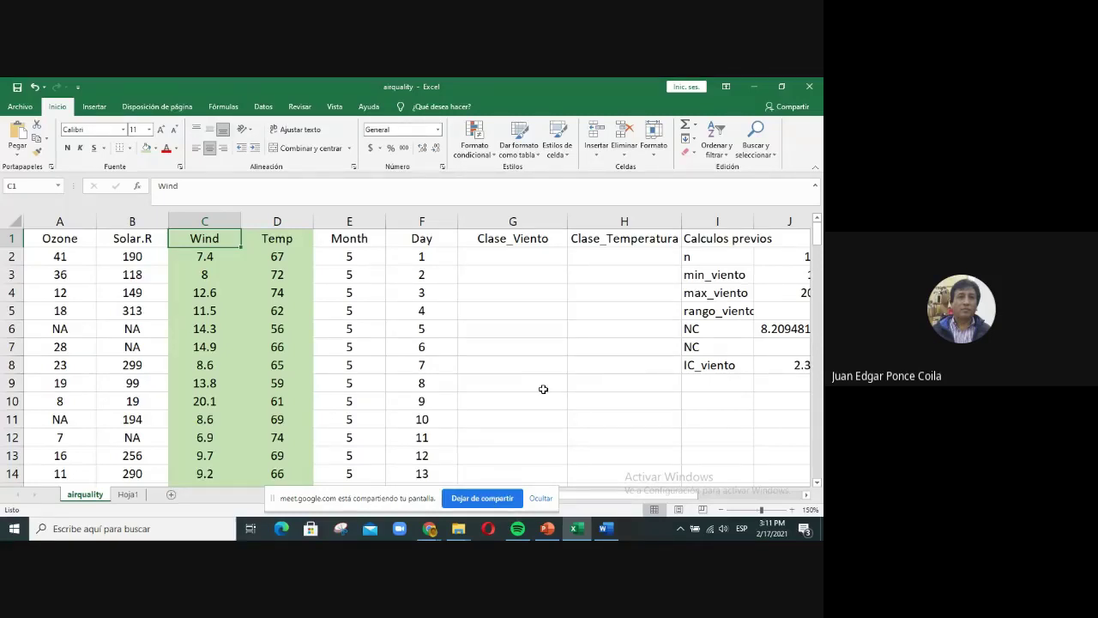
pyautogui.hotkey('ctrl', 'shift', 'End')
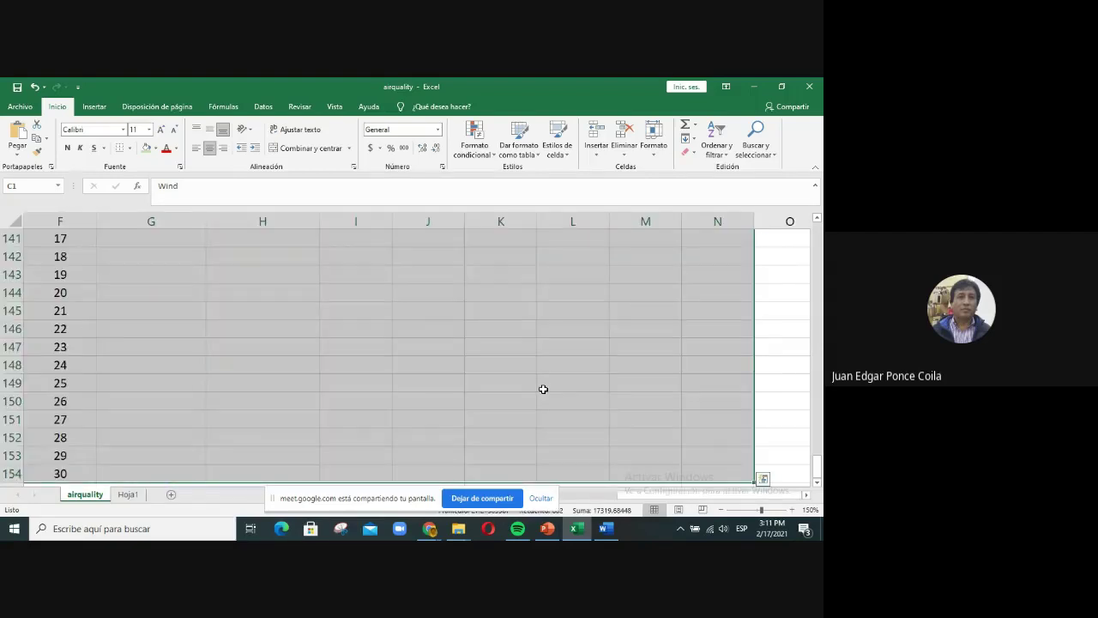
pyautogui.hotkey('shift', 'Left')
pyautogui.hotkey('shift', 'Left')
pyautogui.hotkey('shift', 'Left')
pyautogui.hotkey('shift', 'Left')
pyautogui.hotkey('shift', 'Left')
pyautogui.hotkey('shift', 'Left')
pyautogui.hotkey('shift', 'Left')
pyautogui.hotkey('shift', 'Left')
pyautogui.hotkey('shift', 'Left')
pyautogui.hotkey('shift', 'Left')
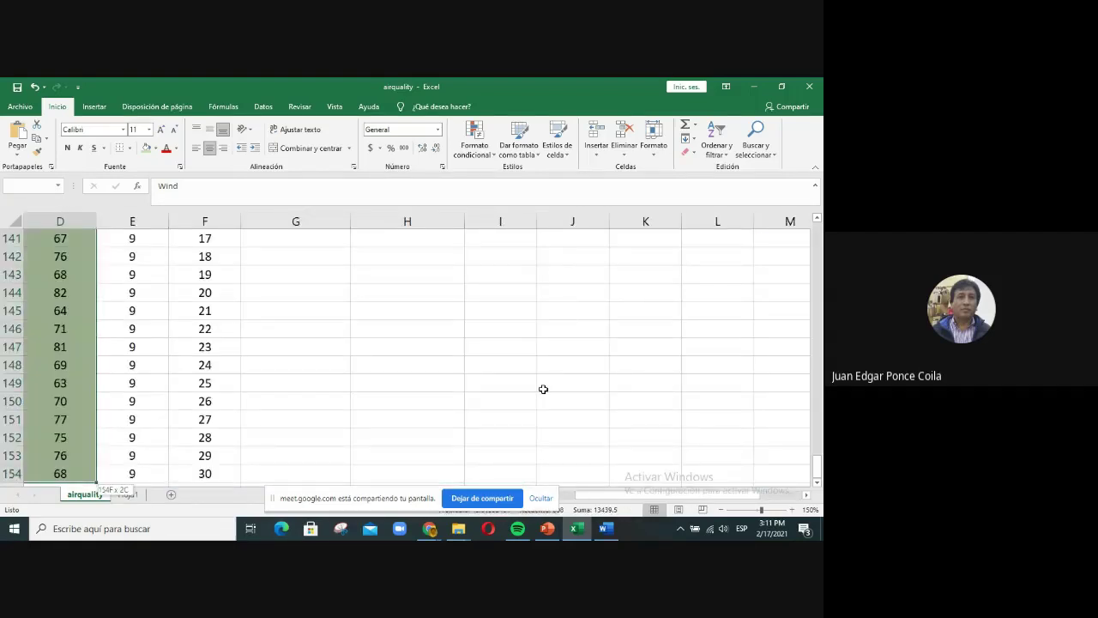
pyautogui.hotkey('shift', 'Left')
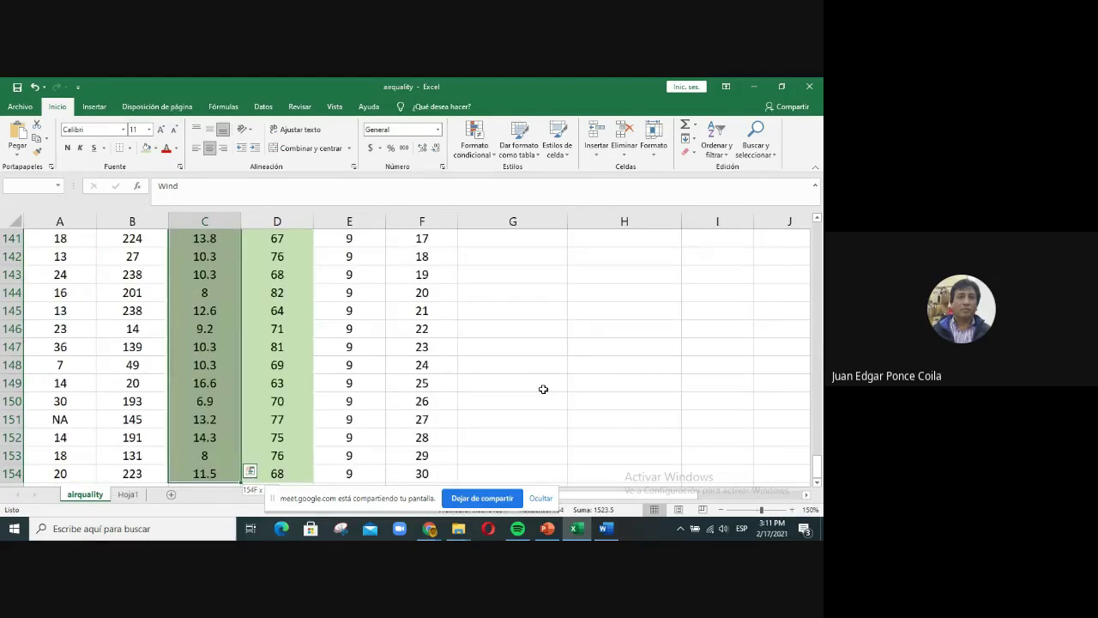
pyautogui.hotkey('shift', 'Right')
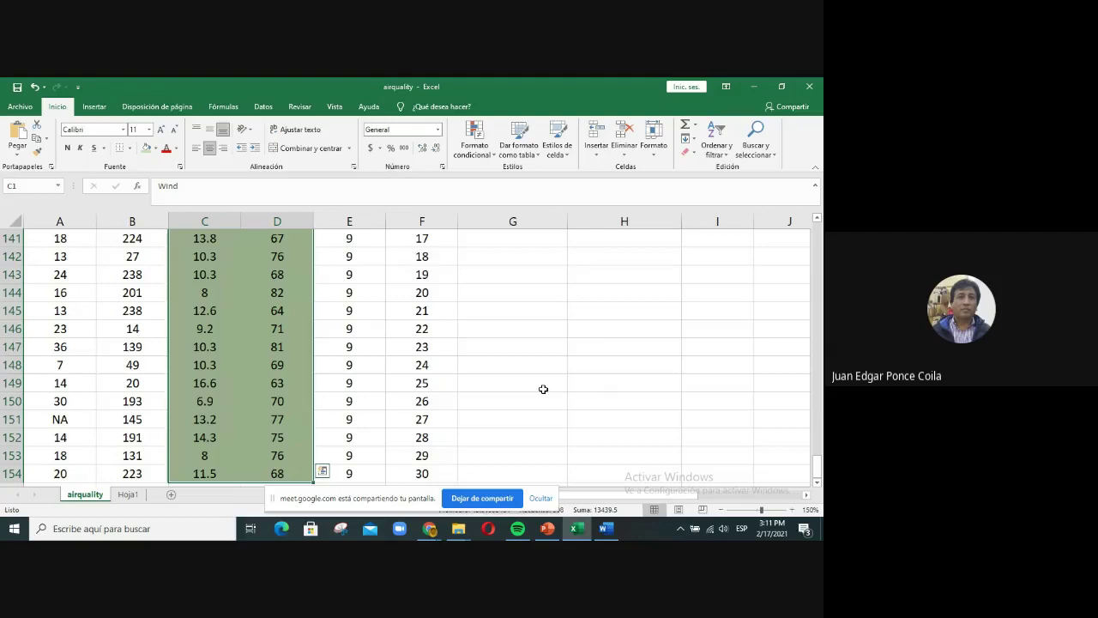
pyautogui.hotkey('ctrl', 'c')
pyautogui.hotkey('ctrl', 'pagedown')
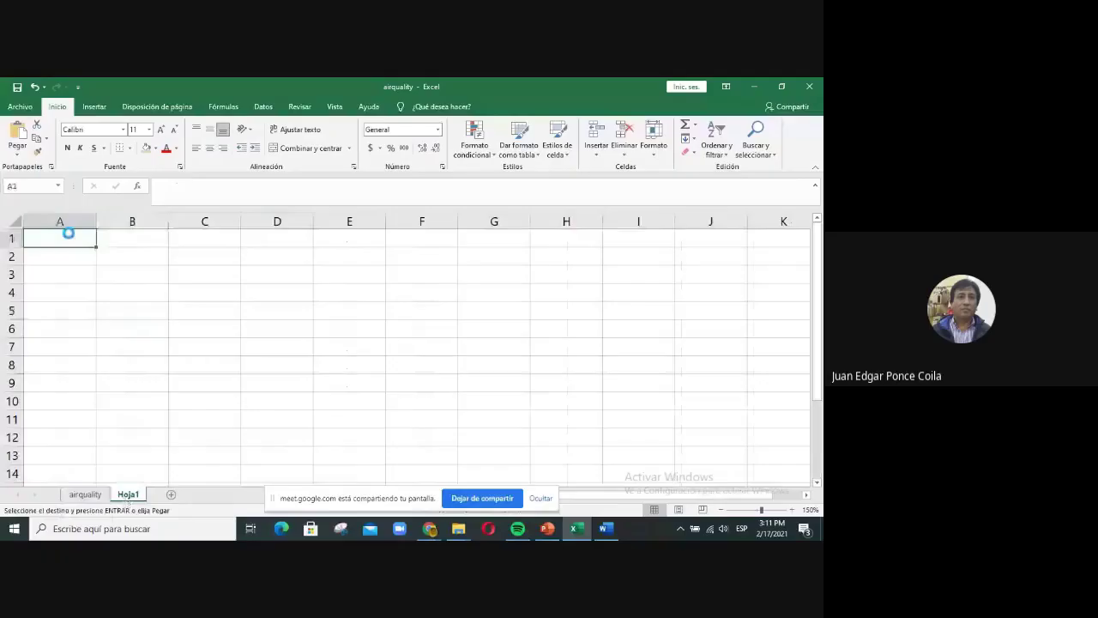
pyautogui.hotkey('ctrl', 'v')
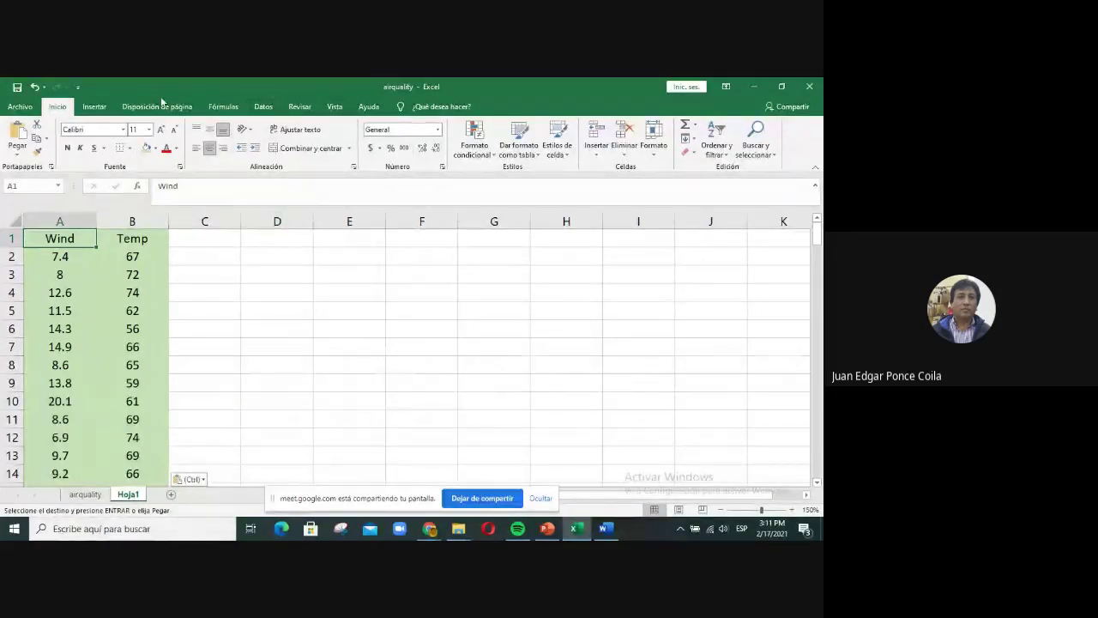
# - Sort the Wind and Temp data in Hoja1 by Wind in ascending order, then look through the sorted rows
pyautogui.click(263, 106)
pyautogui.click(372, 147)
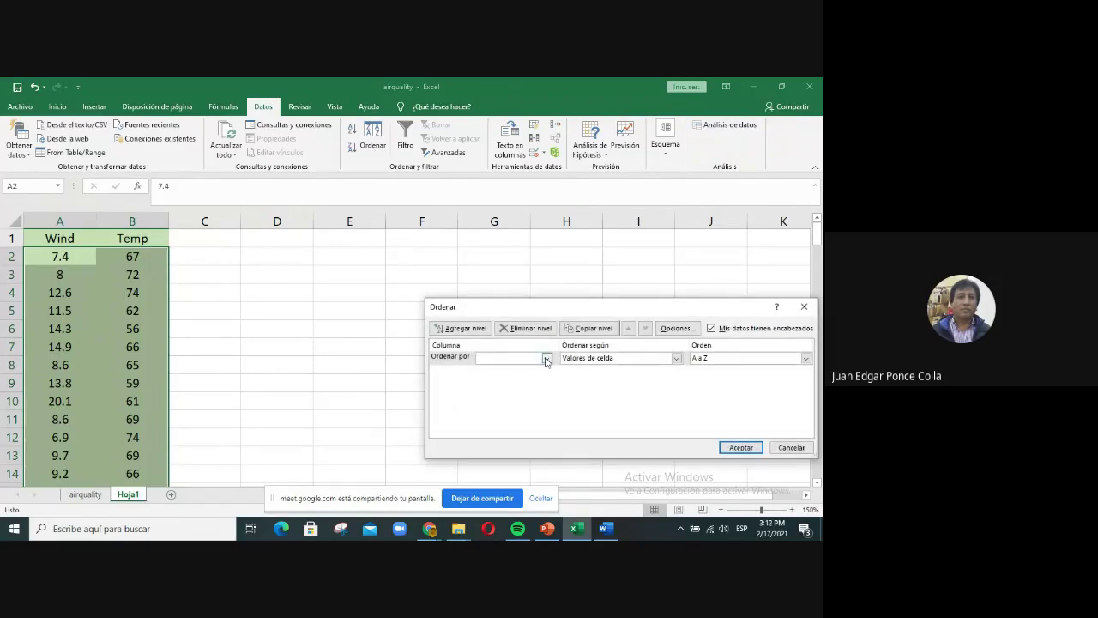
pyautogui.click(547, 359)
pyautogui.click(506, 370)
pyautogui.press('Return')
pyautogui.click(63, 251)
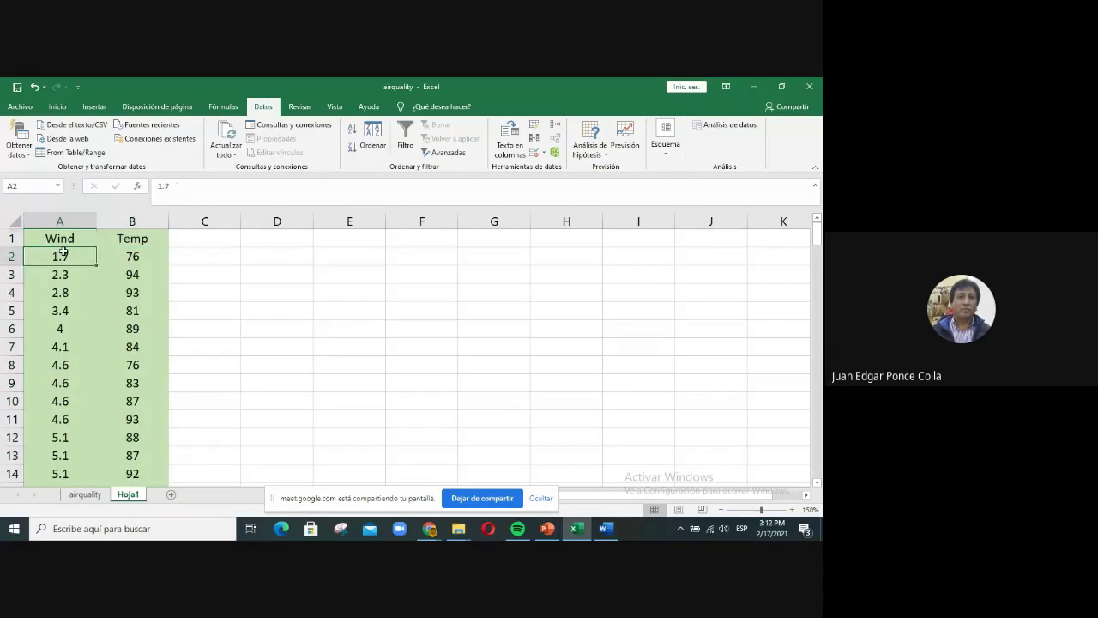
pyautogui.scroll(-14, 63, 251)
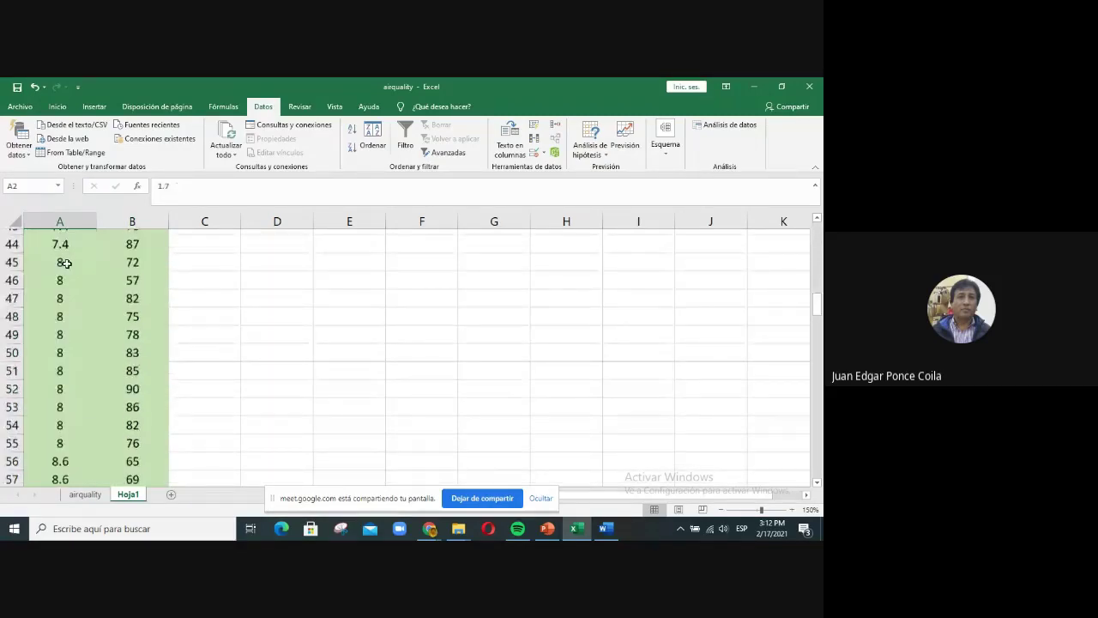
pyautogui.scroll(-20, 66, 264)
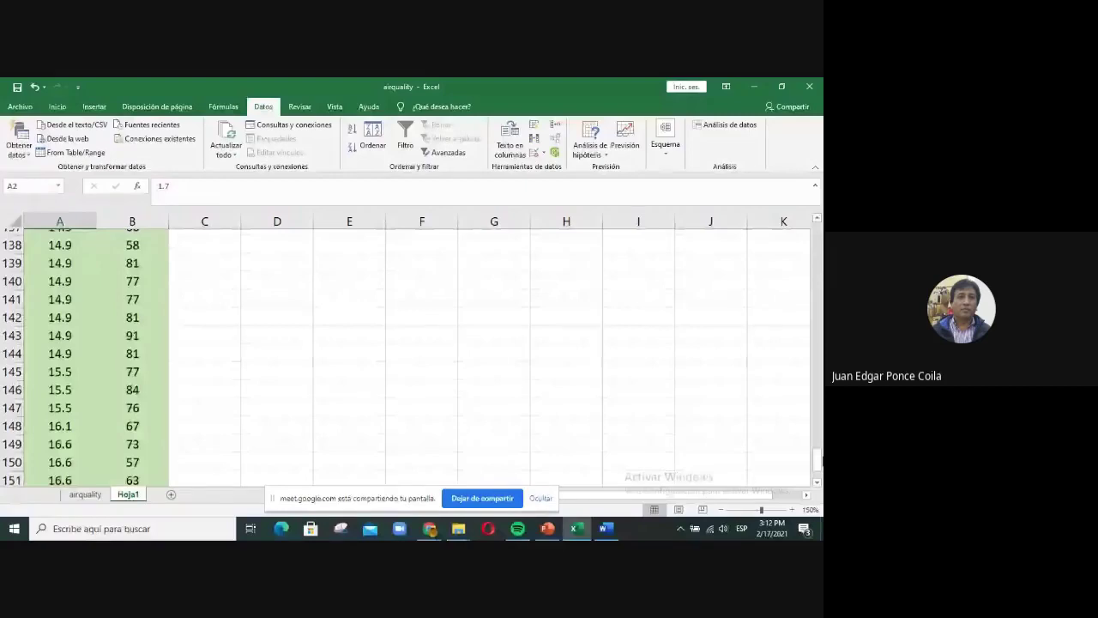
pyautogui.moveTo(817, 459); pyautogui.dragTo(786, 225)
pyautogui.click(394, 345)
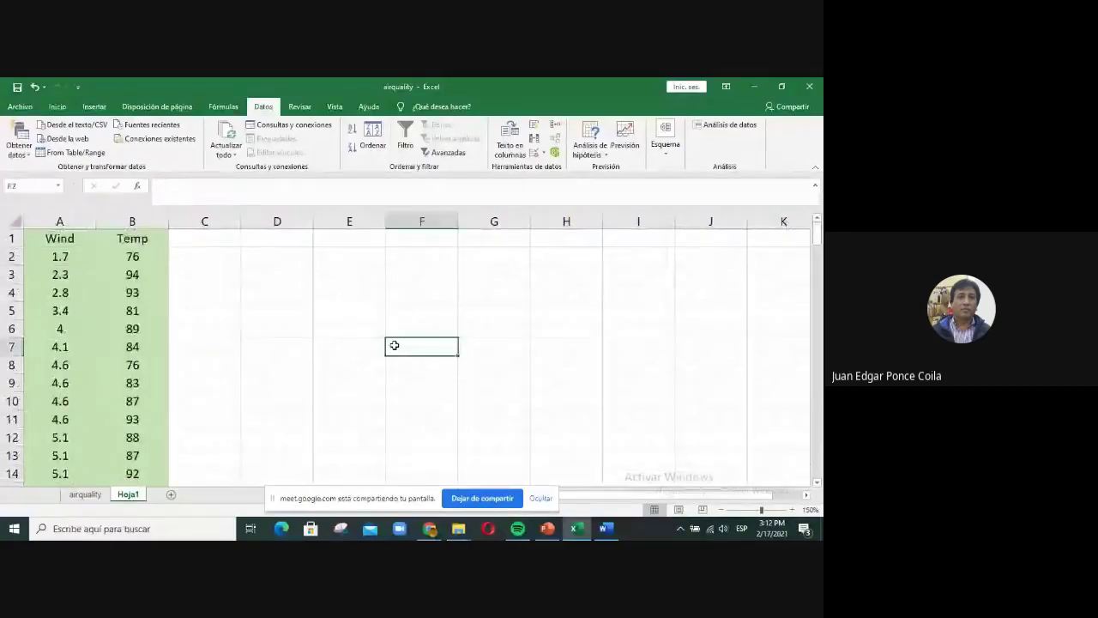
# - Add the header Clase_Viento in C1 and widen column C slightly to fit it
pyautogui.click(204, 239)
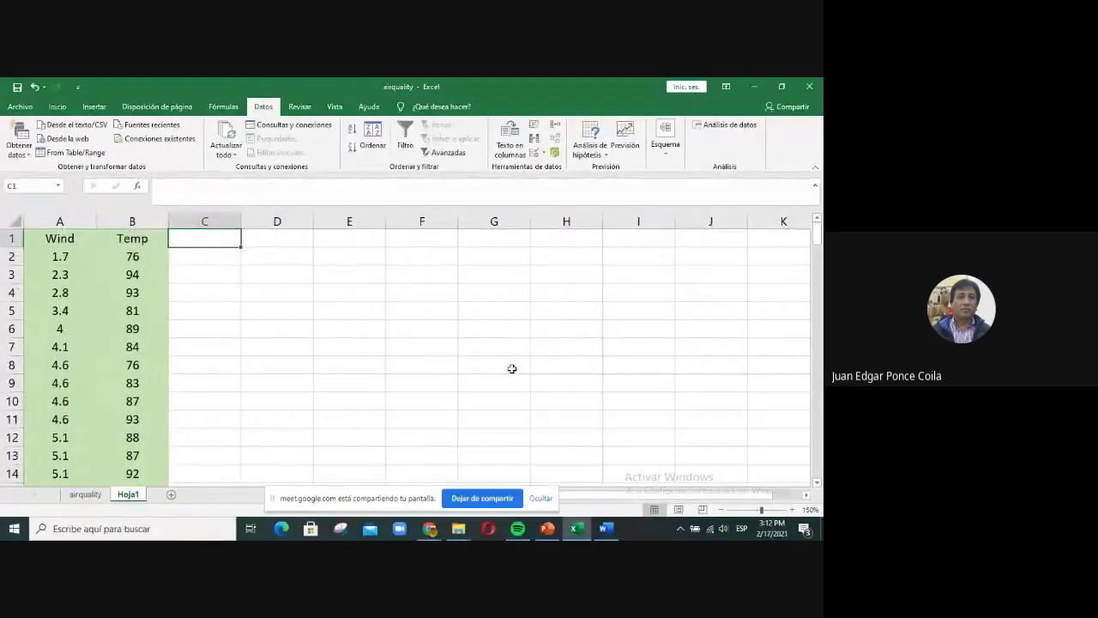
pyautogui.write('Clase')
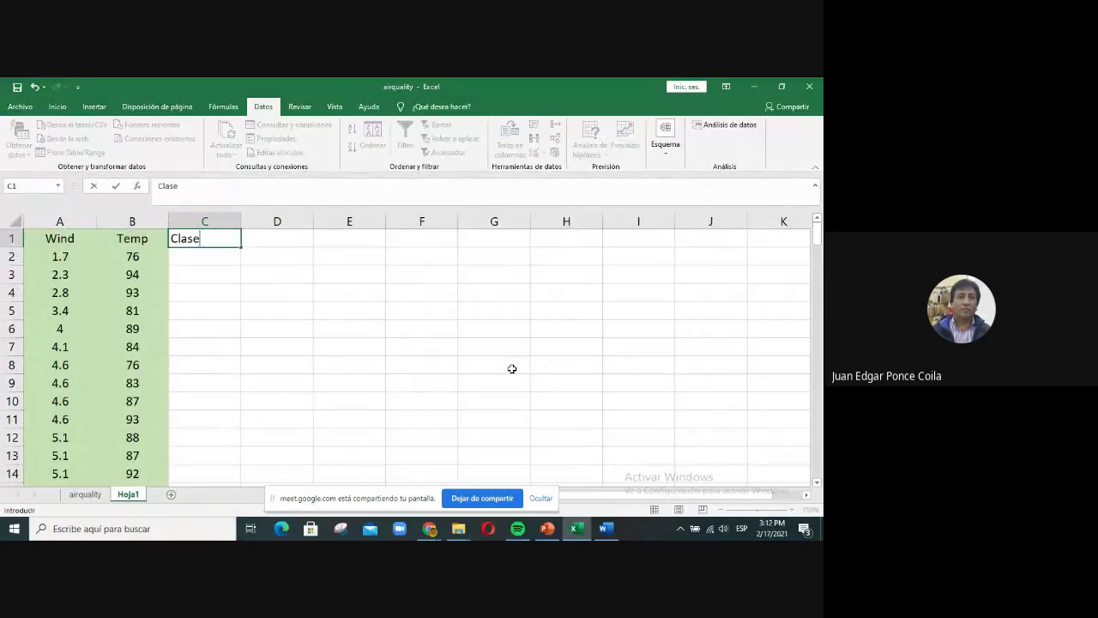
pyautogui.write('_Viento')
pyautogui.press('Return')
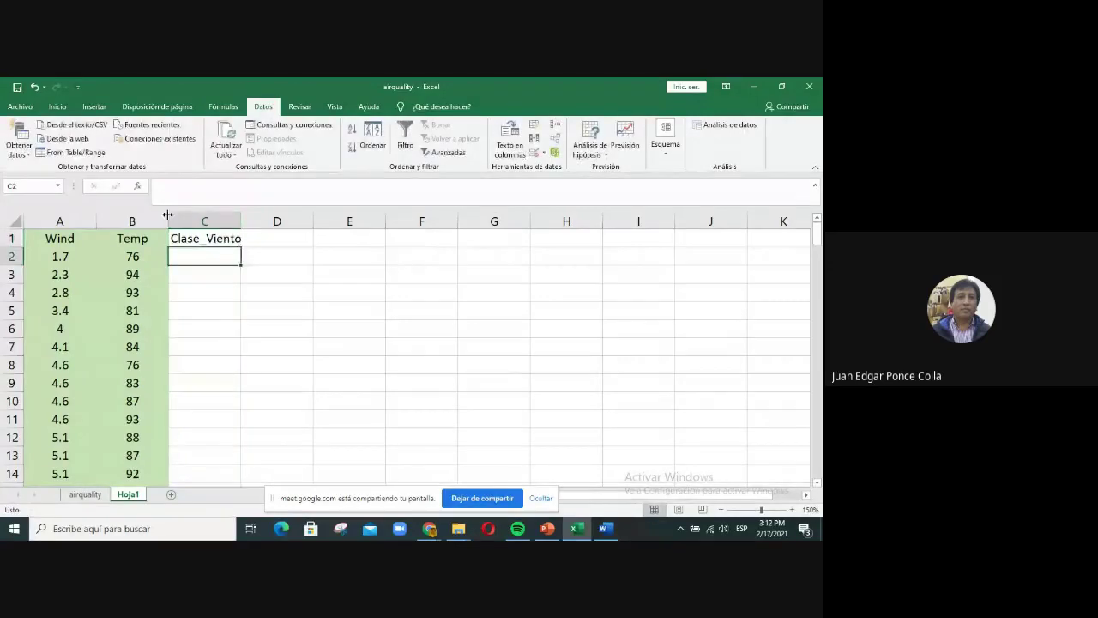
pyautogui.click(208, 220)
pyautogui.moveTo(241, 219); pyautogui.dragTo(247, 220)
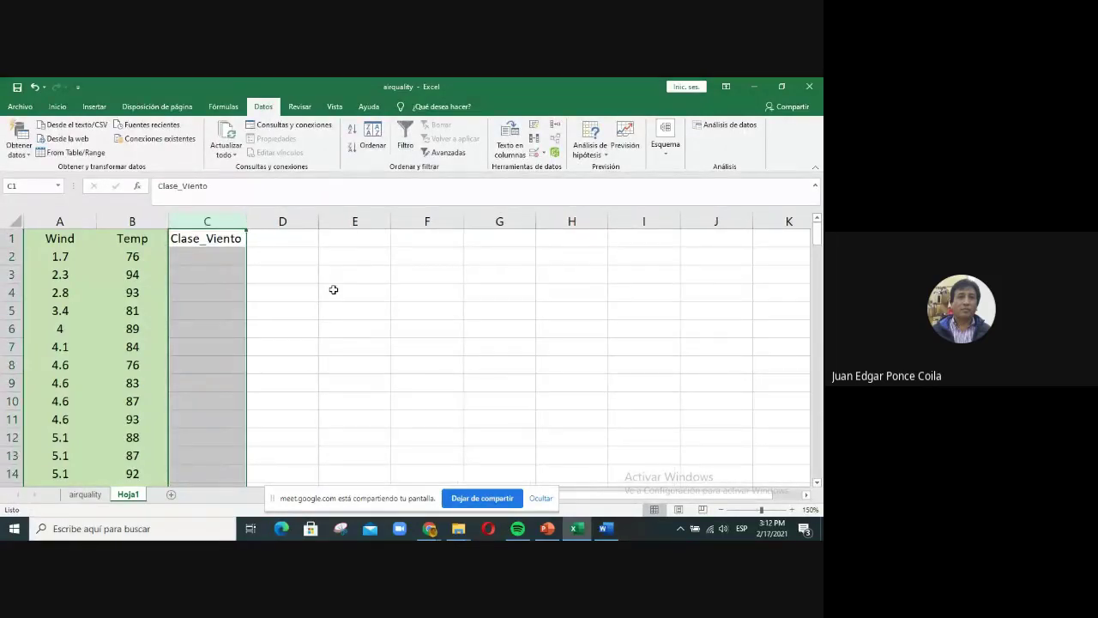
pyautogui.click(333, 290)
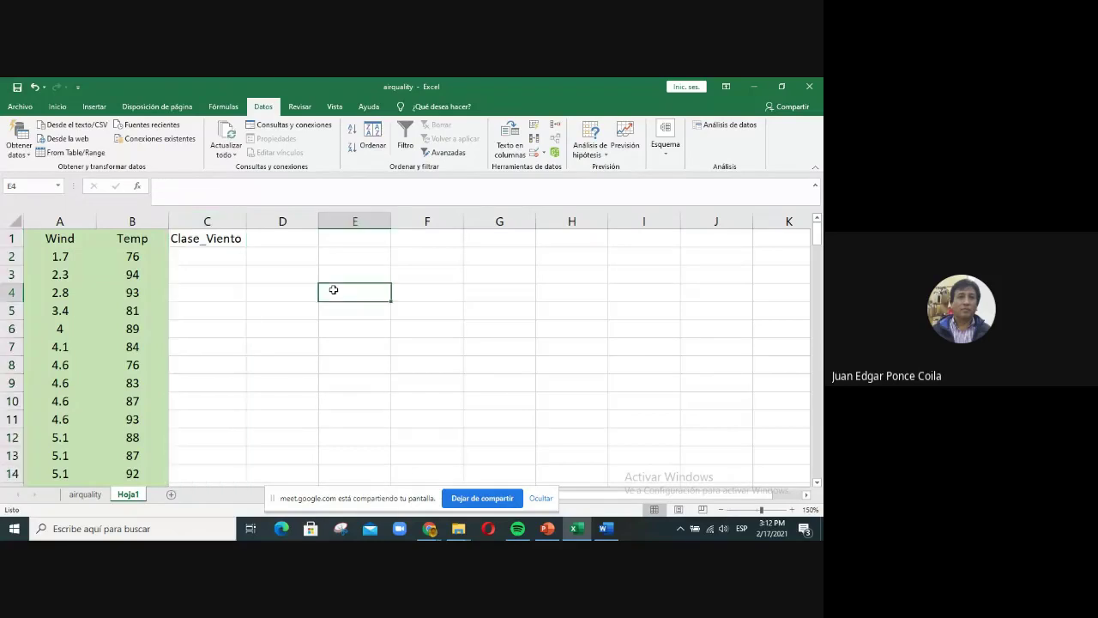
# - Capture the Clase column with its header, N1:N9 of the airquality sheet, as a rectangular screen clipping
pyautogui.click(85, 494)
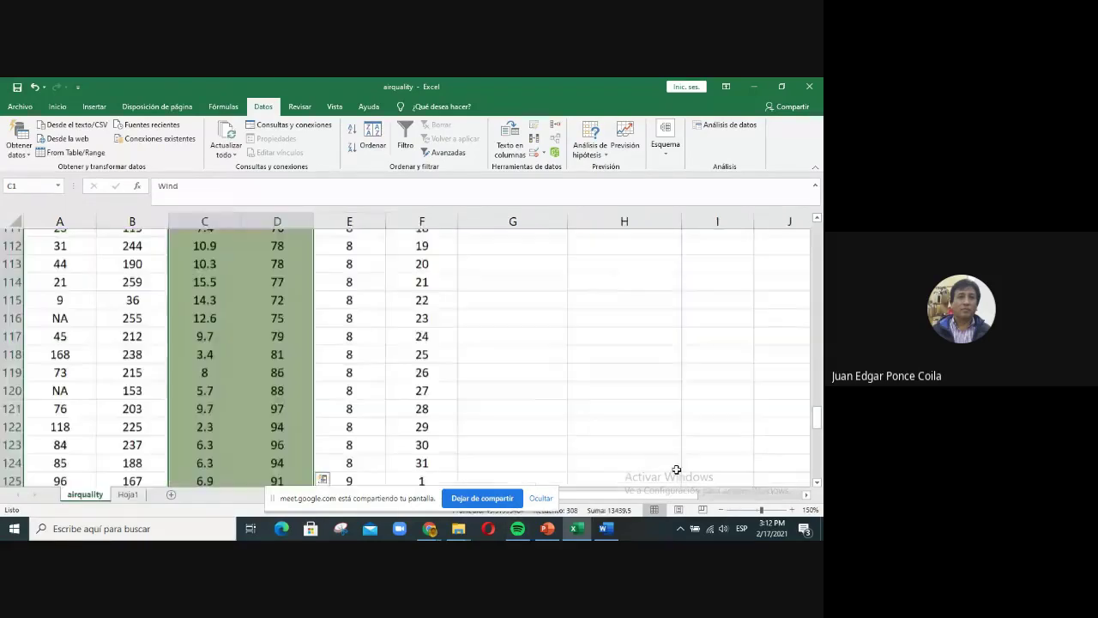
pyautogui.moveTo(760, 495); pyautogui.dragTo(776, 496)
pyautogui.scroll(9, 807, 475)
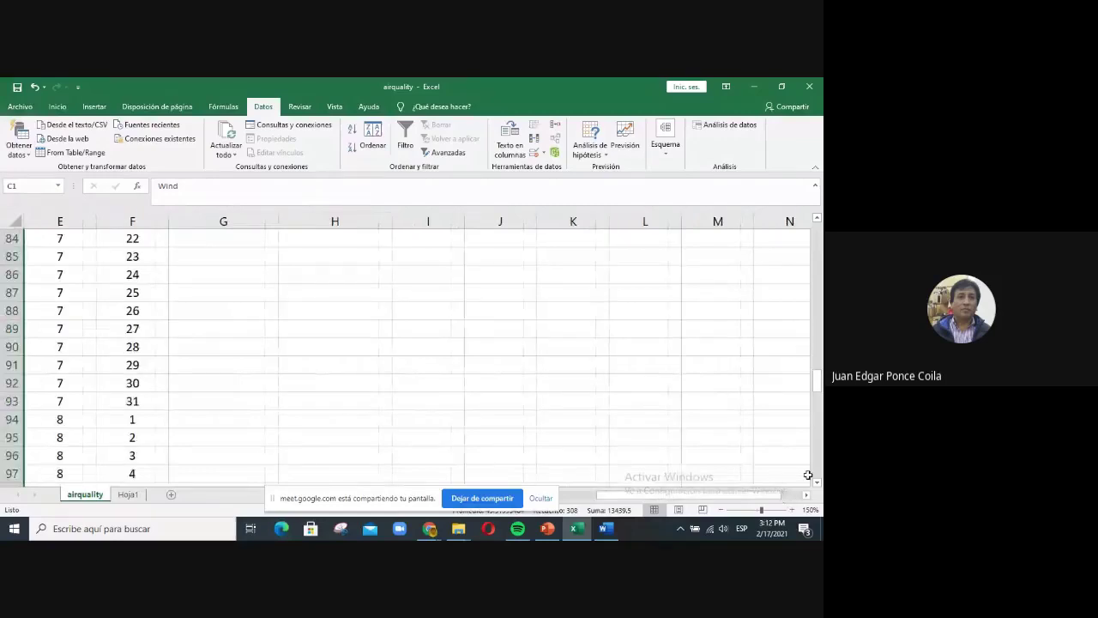
pyautogui.moveTo(816, 380); pyautogui.dragTo(812, 224)
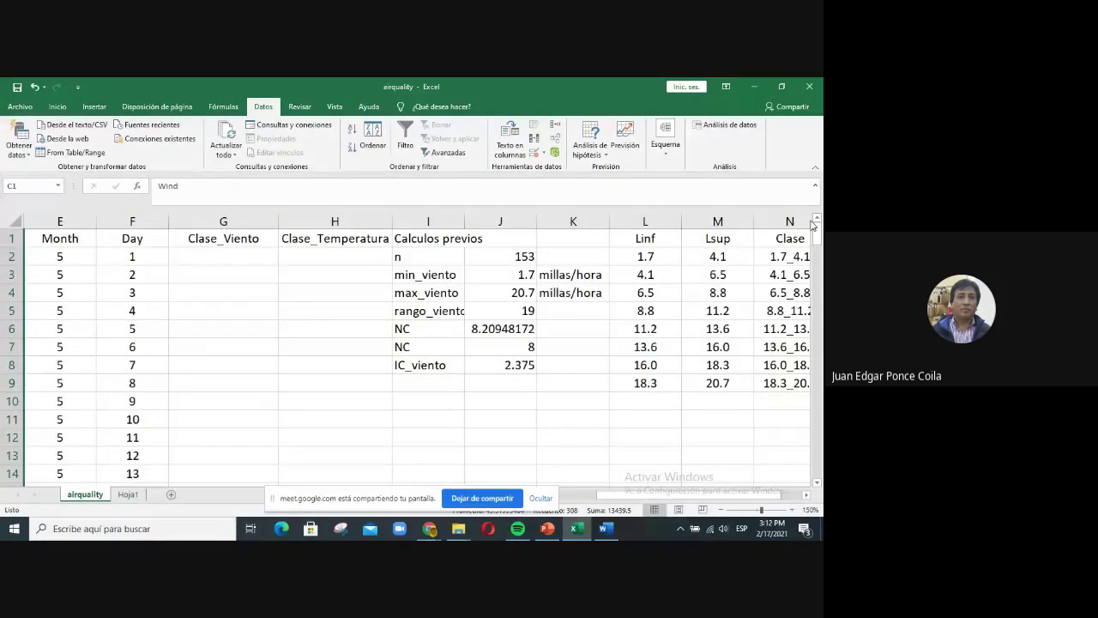
pyautogui.moveTo(623, 495); pyautogui.dragTo(645, 495)
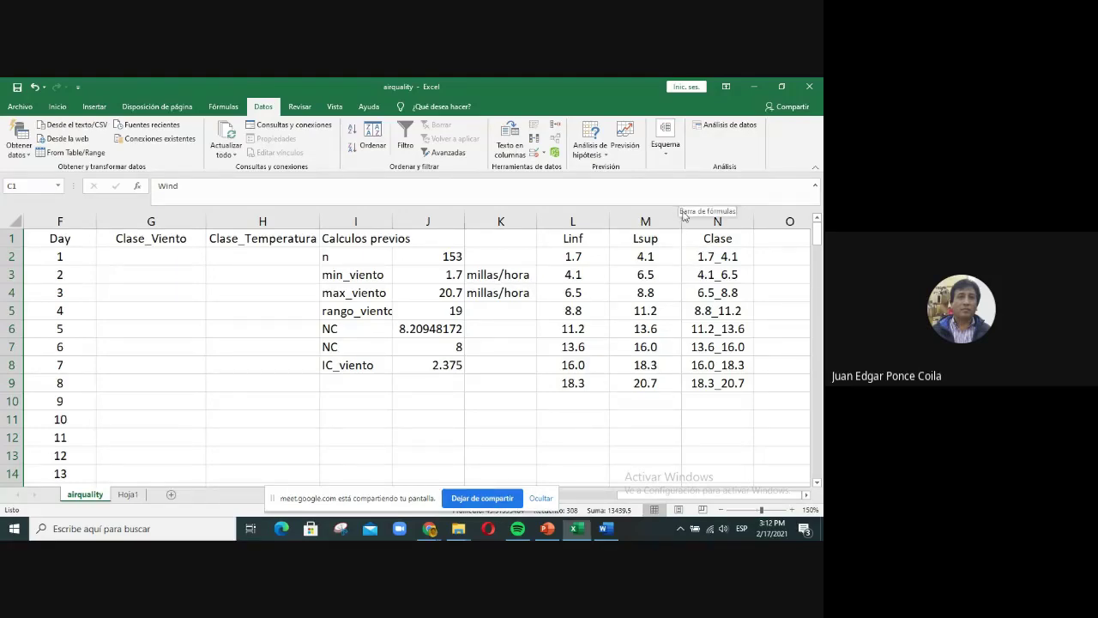
pyautogui.press('super+shift+s')
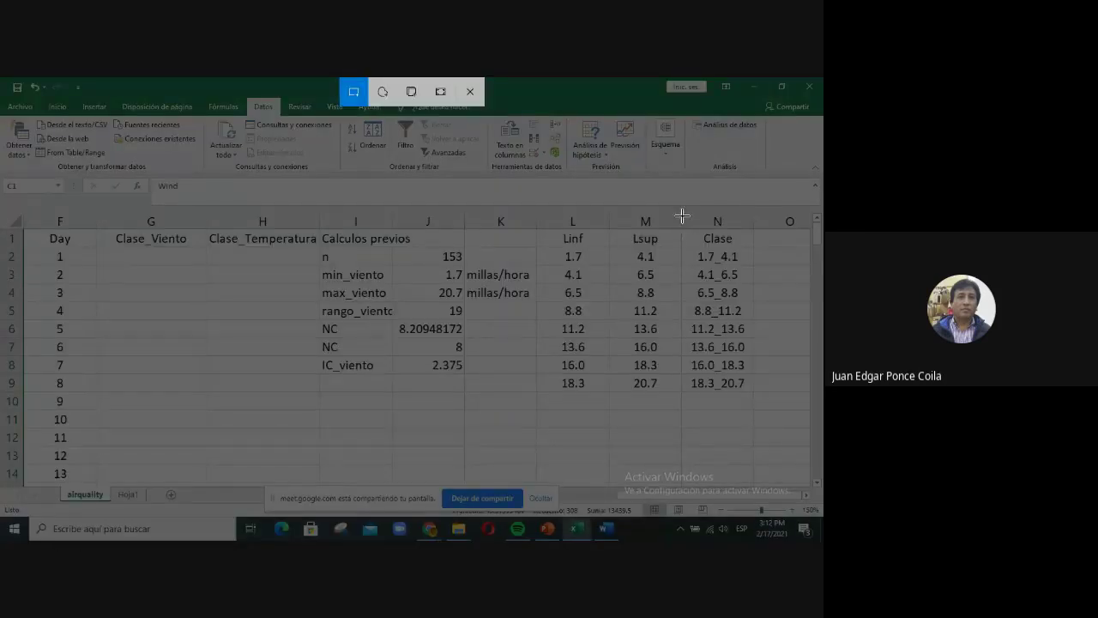
pyautogui.moveTo(681, 228); pyautogui.dragTo(749, 399)
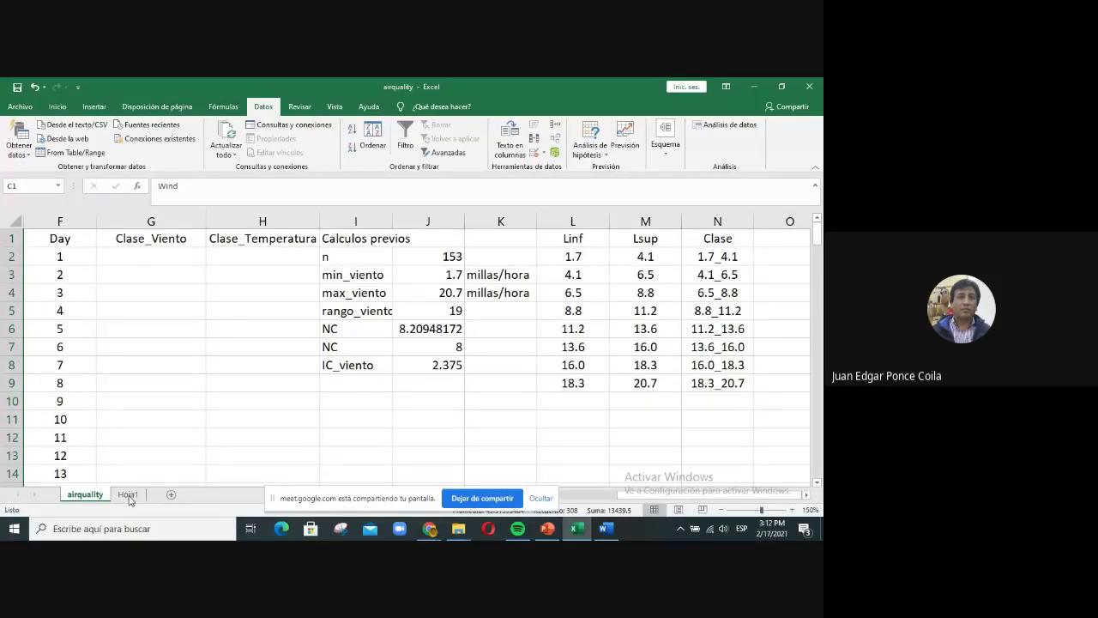
# - Paste the Clase clipping into Hoja1 as a reference image over columns F and G beside the data
pyautogui.click(129, 496)
pyautogui.click(129, 496)
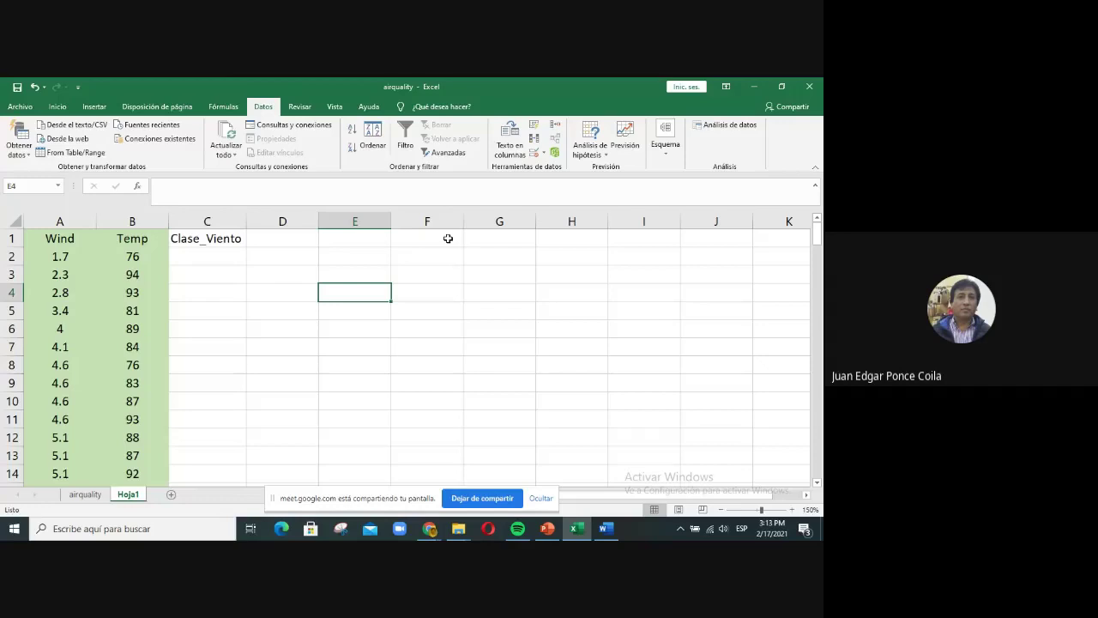
pyautogui.hotkey('ctrl', 'v')
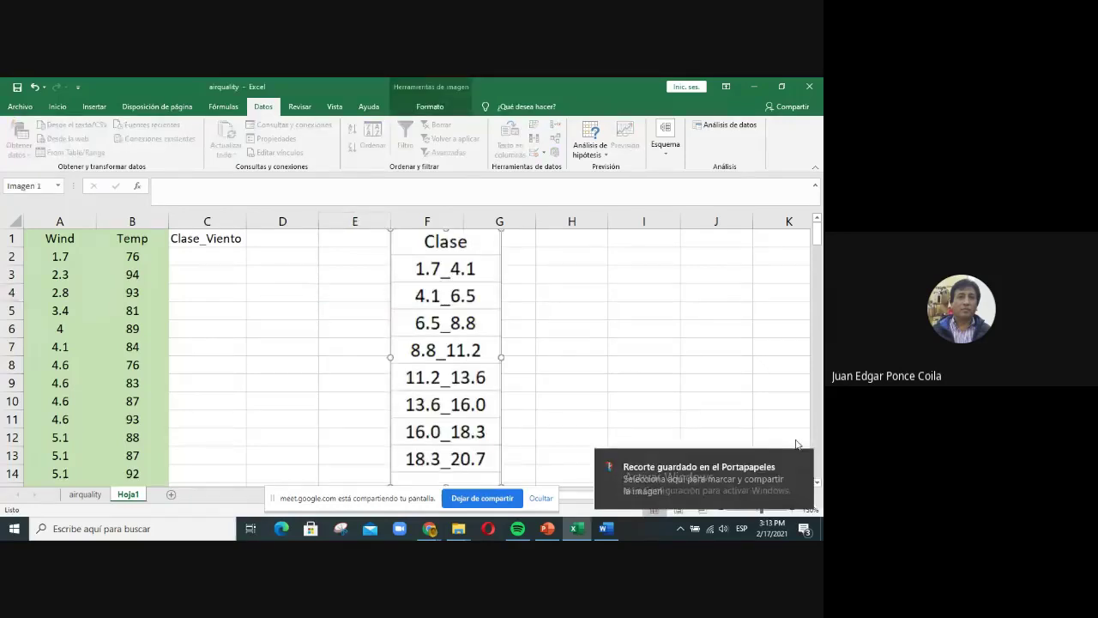
# - Enter the class label 1.7_4.1 in C2 for the first Wind value
pyautogui.click(209, 258)
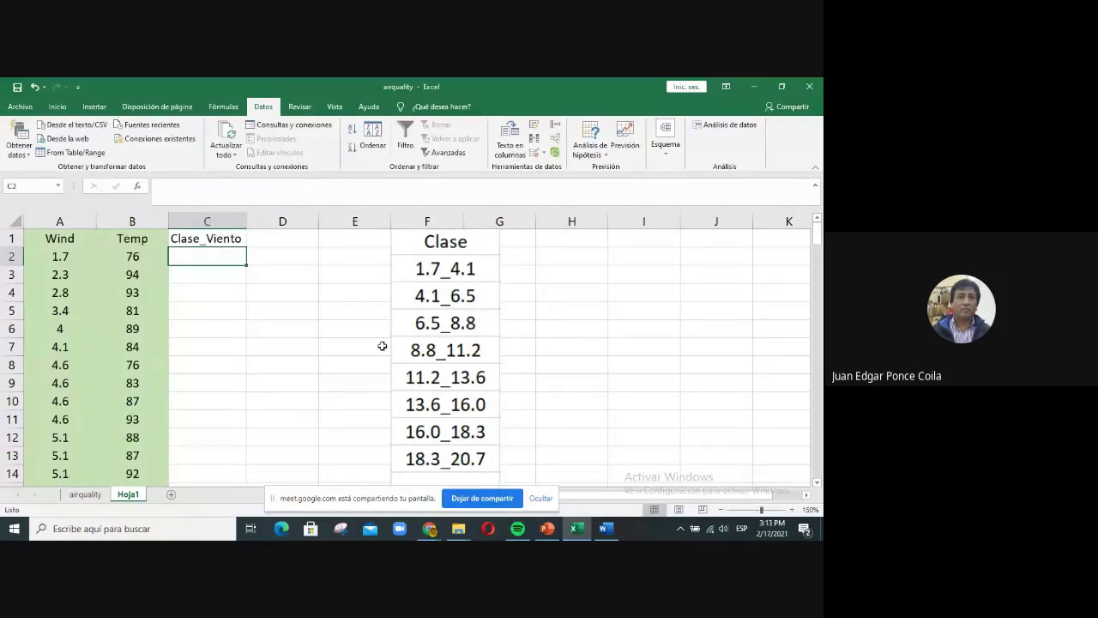
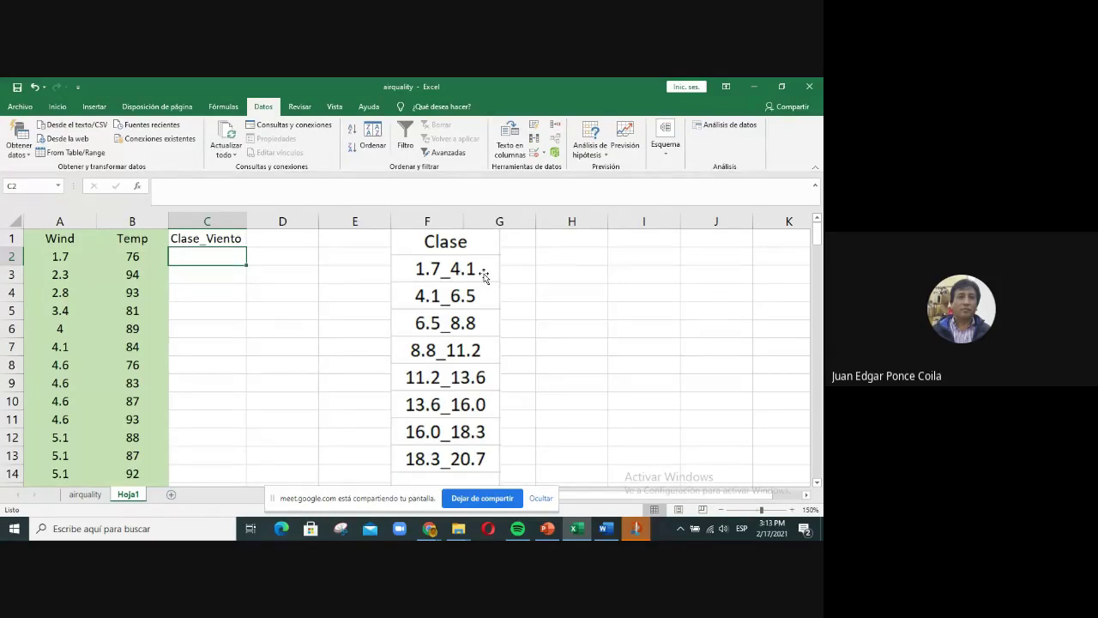
pyautogui.write('1.7')
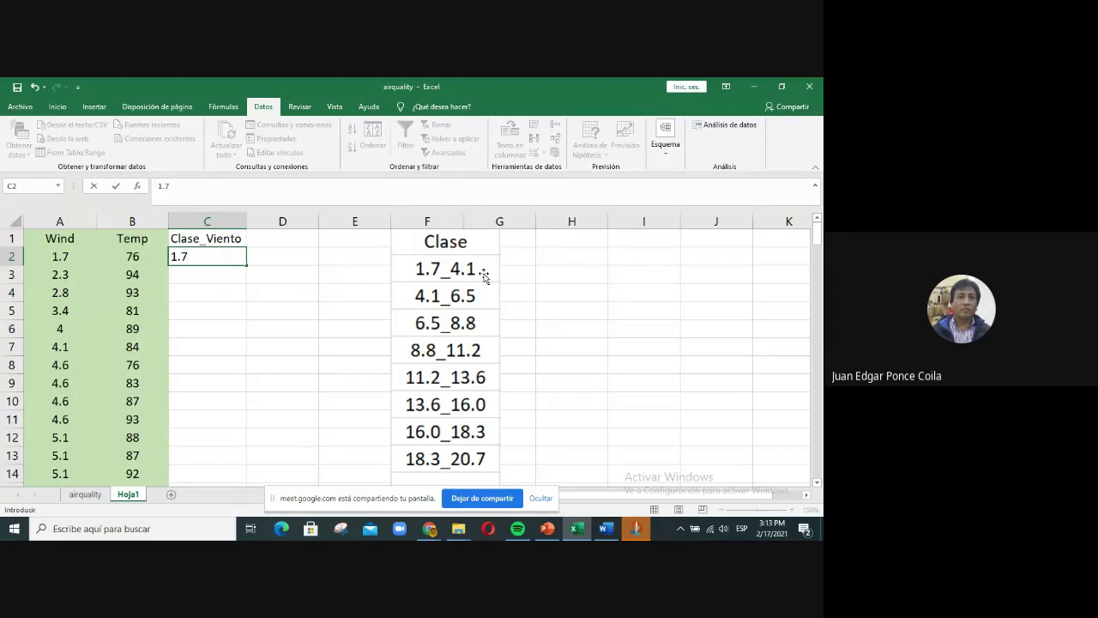
pyautogui.write('_4-1')
pyautogui.press('BackSpace')
pyautogui.press('BackSpace')
pyautogui.write('.1')
pyautogui.press('Return')
# - Copy the 1.7_4.1 label from C2 down through C7
pyautogui.click(201, 255)
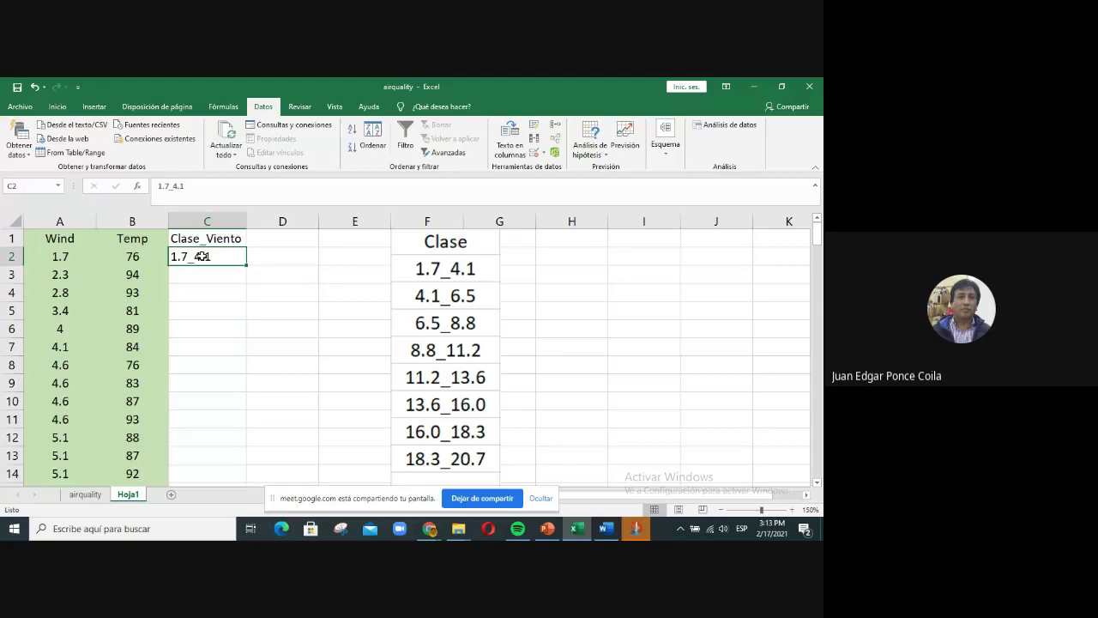
pyautogui.hotkey('ctrl', 'c')
pyautogui.click(222, 268)
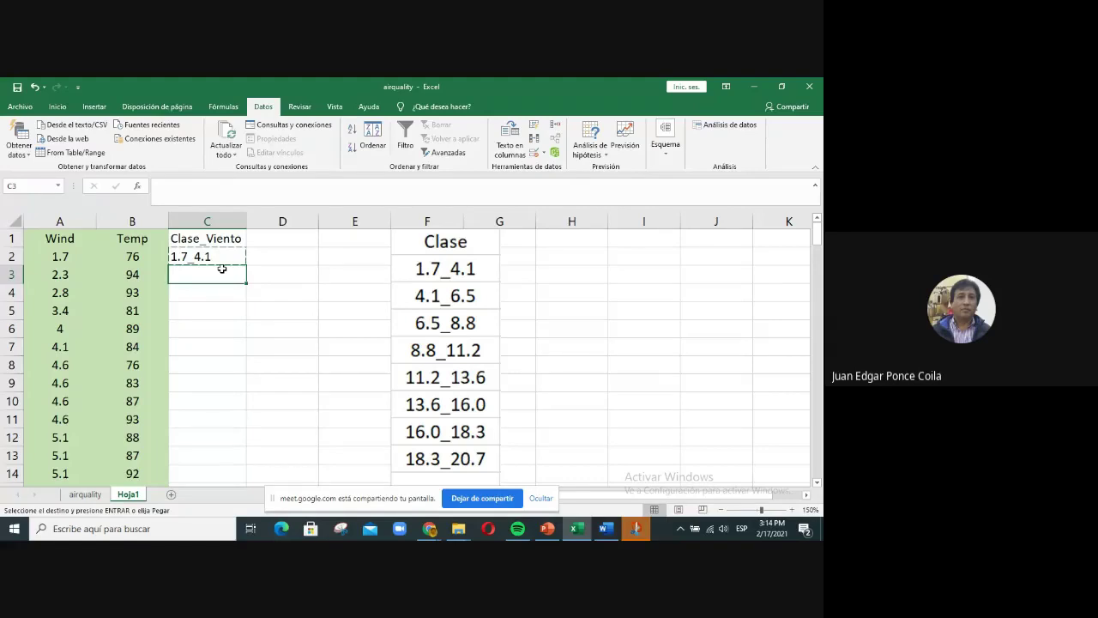
pyautogui.hotkey('ctrl', 'v')
pyautogui.moveTo(210, 257); pyautogui.dragTo(232, 351)
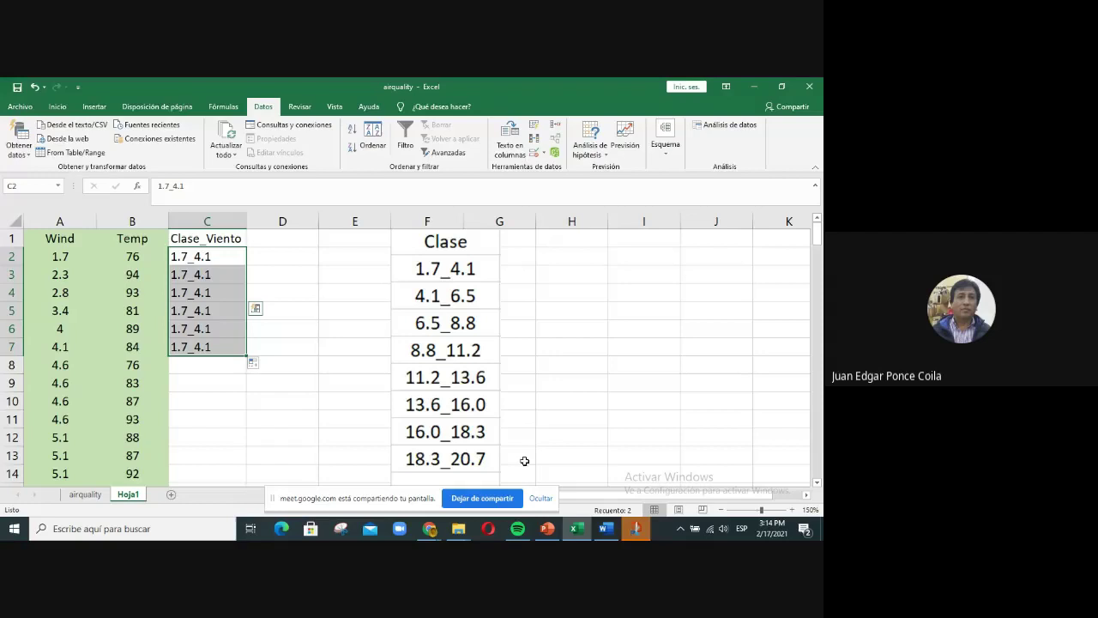
# - Enter the class label 4.1_6.5 in C8 and copy it down through C25
pyautogui.click(231, 363)
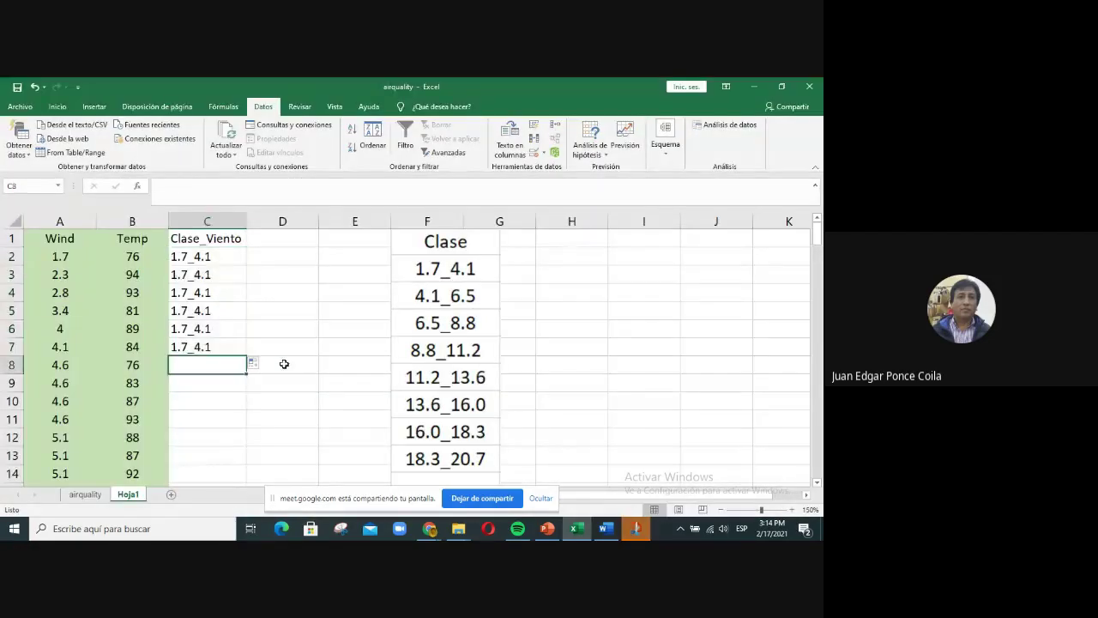
pyautogui.write('4')
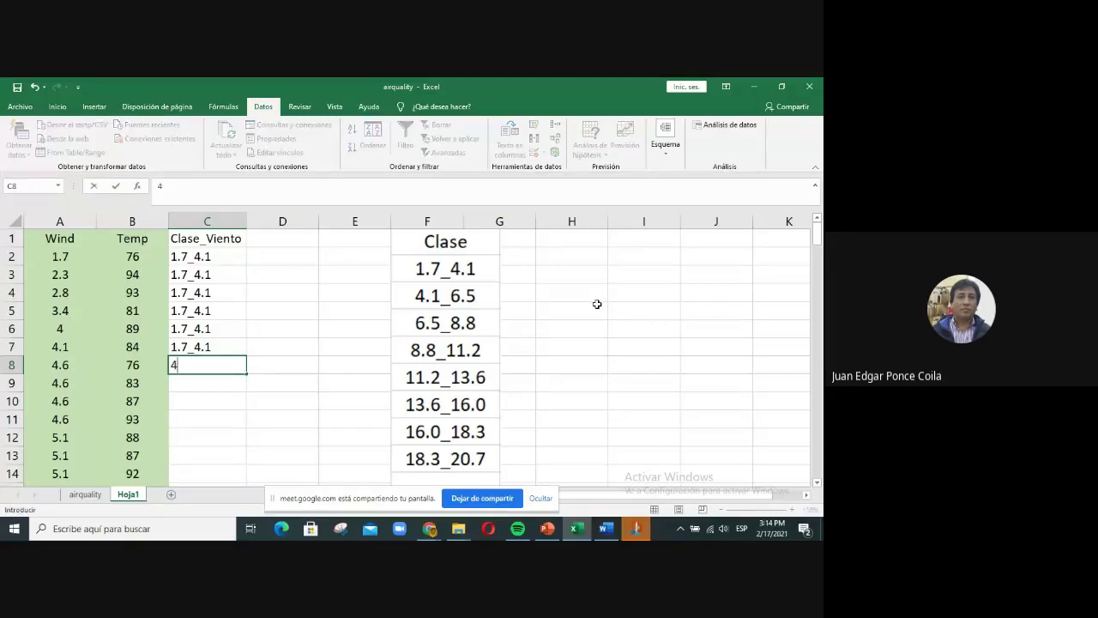
pyautogui.write('.1_6.5')
pyautogui.click(196, 382)
pyautogui.click(215, 364)
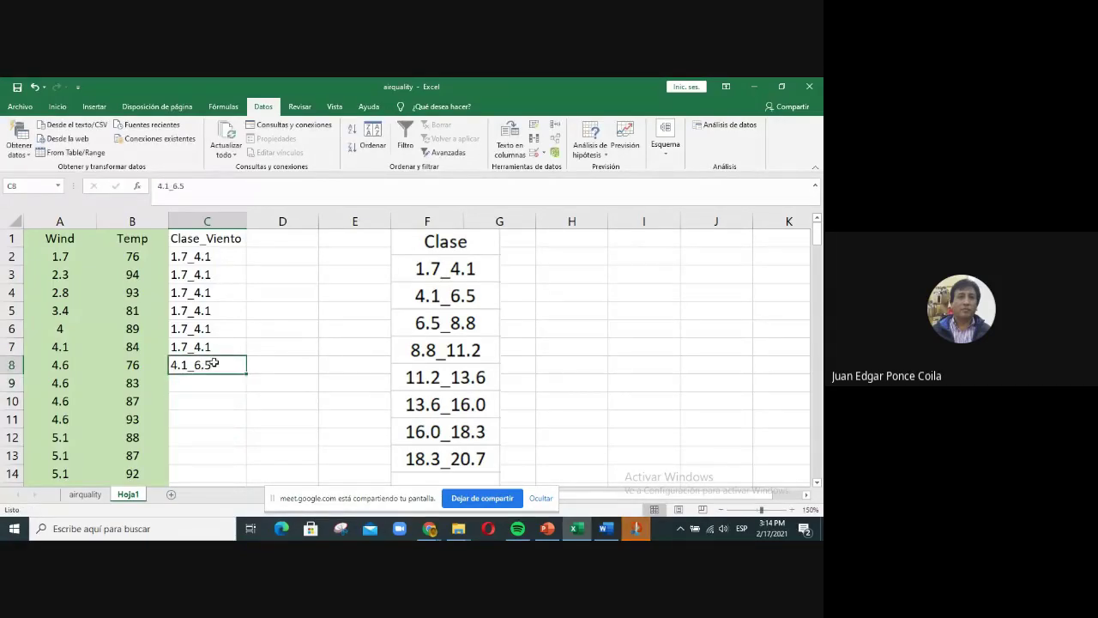
pyautogui.hotkey('ctrl', 'c')
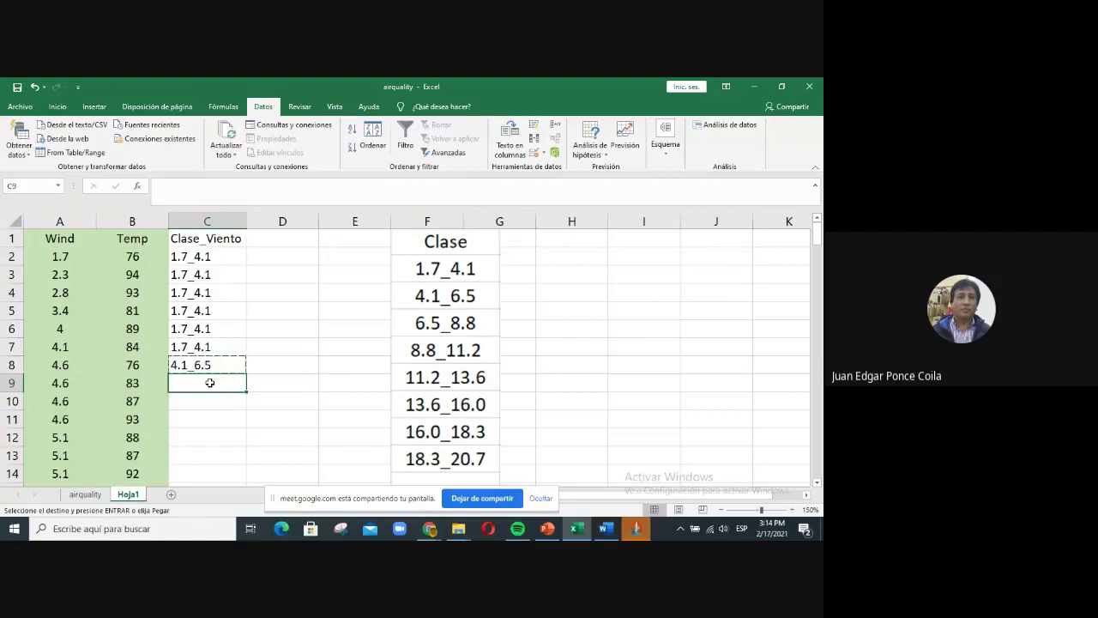
pyautogui.hotkey('ctrl', 'v')
pyautogui.moveTo(206, 365)
pyautogui.mouseDown()
pyautogui.moveTo(209, 384)
pyautogui.moveTo(246, 397)
pyautogui.moveTo(235, 487)
pyautogui.moveTo(228, 468)
pyautogui.mouseUp()
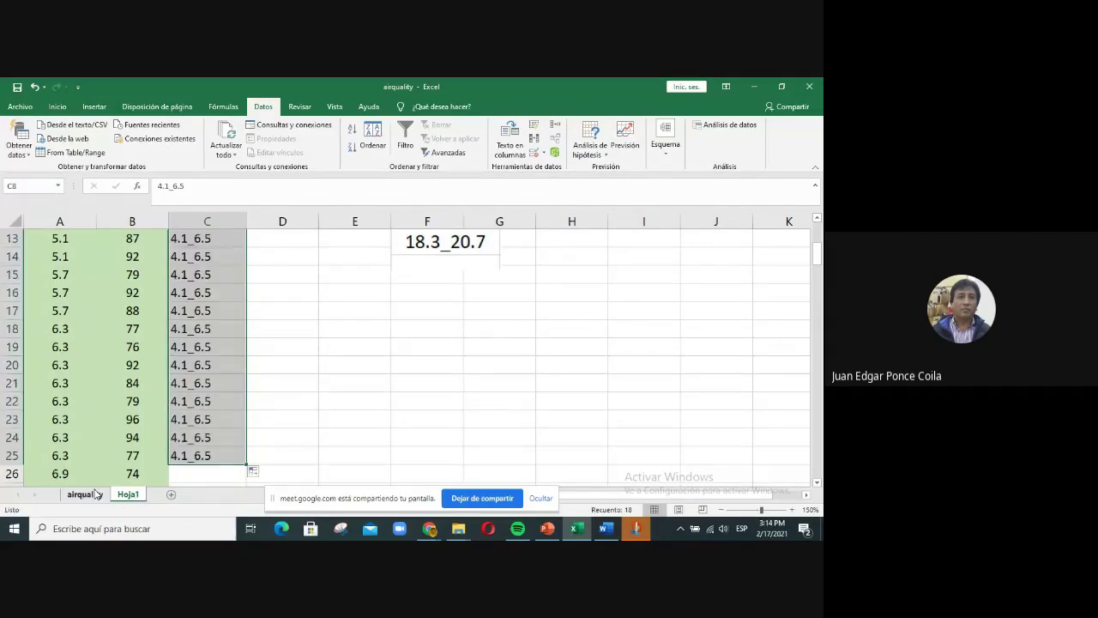
# - Move the Clase reference image down so it starts beside row 26, and select C26 for the next class label
pyautogui.scroll(3, 302, 377)
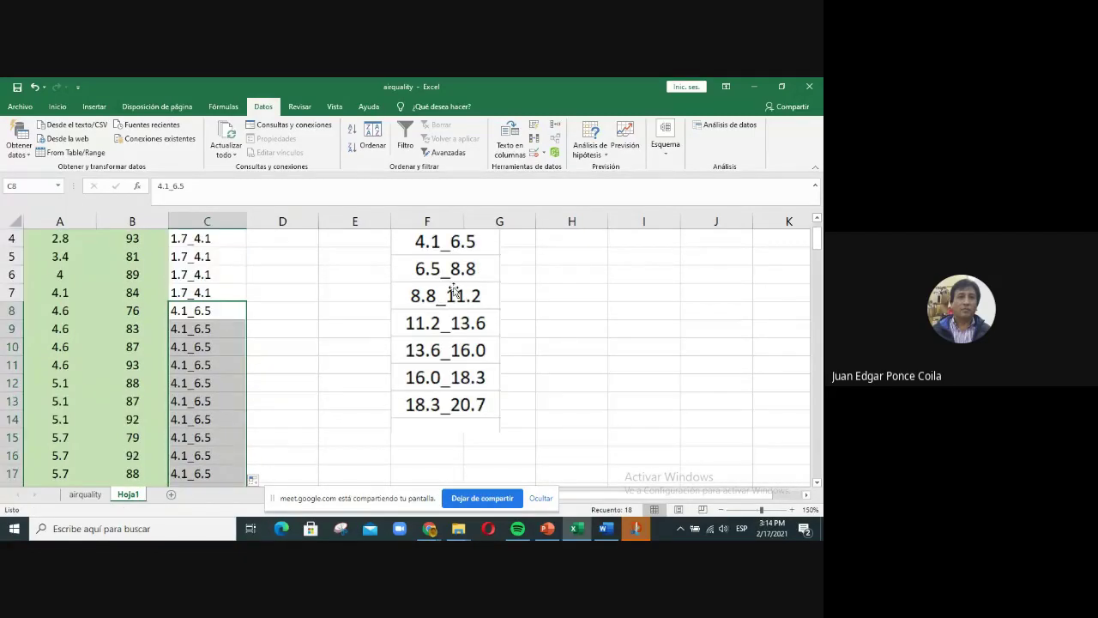
pyautogui.moveTo(455, 292); pyautogui.dragTo(438, 479)
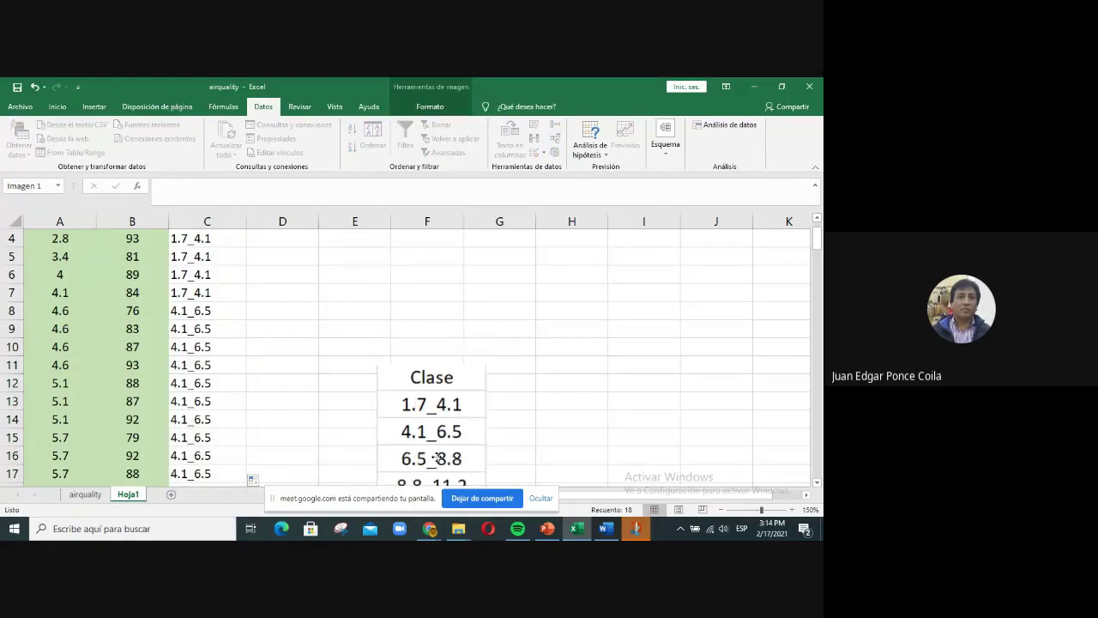
pyautogui.scroll(-5, 346, 373)
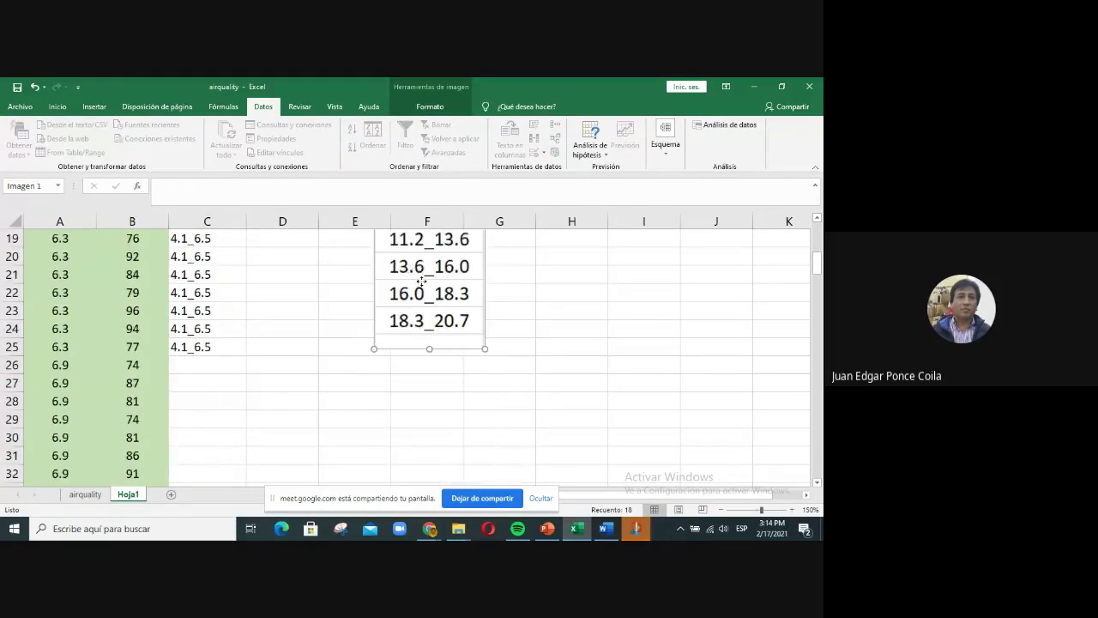
pyautogui.moveTo(421, 286); pyautogui.dragTo(421, 486)
pyautogui.scroll(-1, 246, 387)
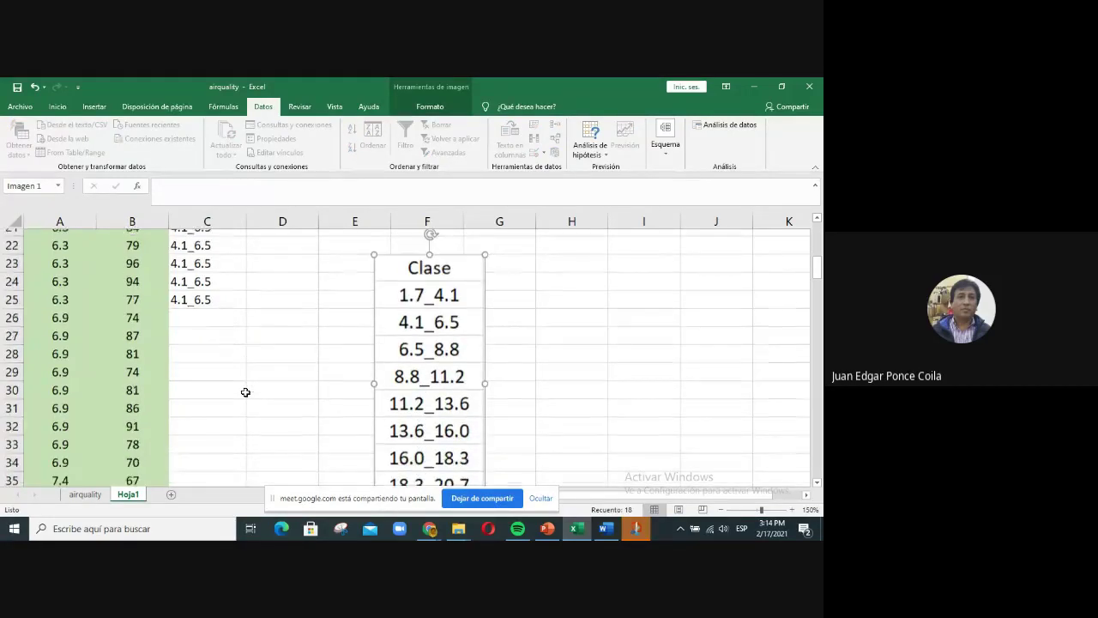
pyautogui.moveTo(427, 271); pyautogui.dragTo(418, 326)
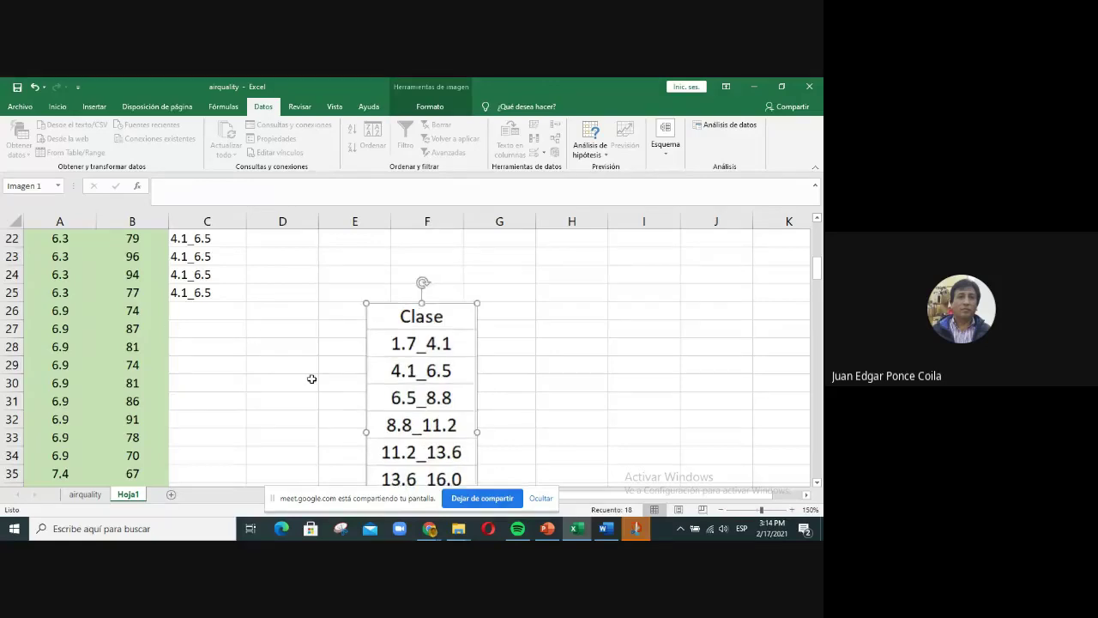
pyautogui.click(203, 315)
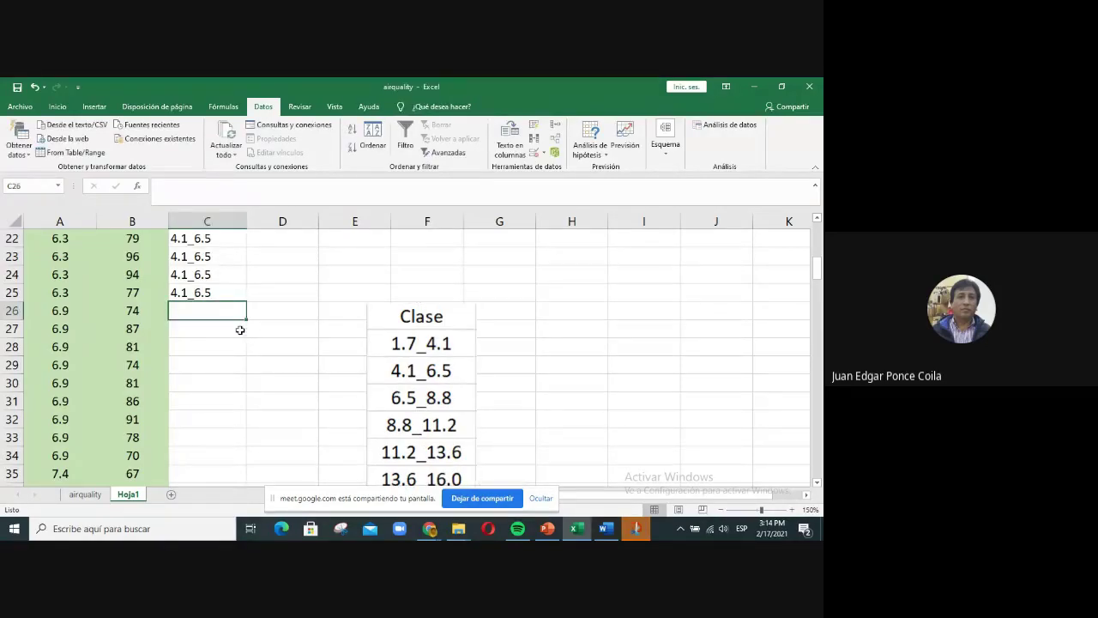
# - Enter the class label 6.5_8.8 in C26 and copy it down through C63
pyautogui.write('6.5_8.8')
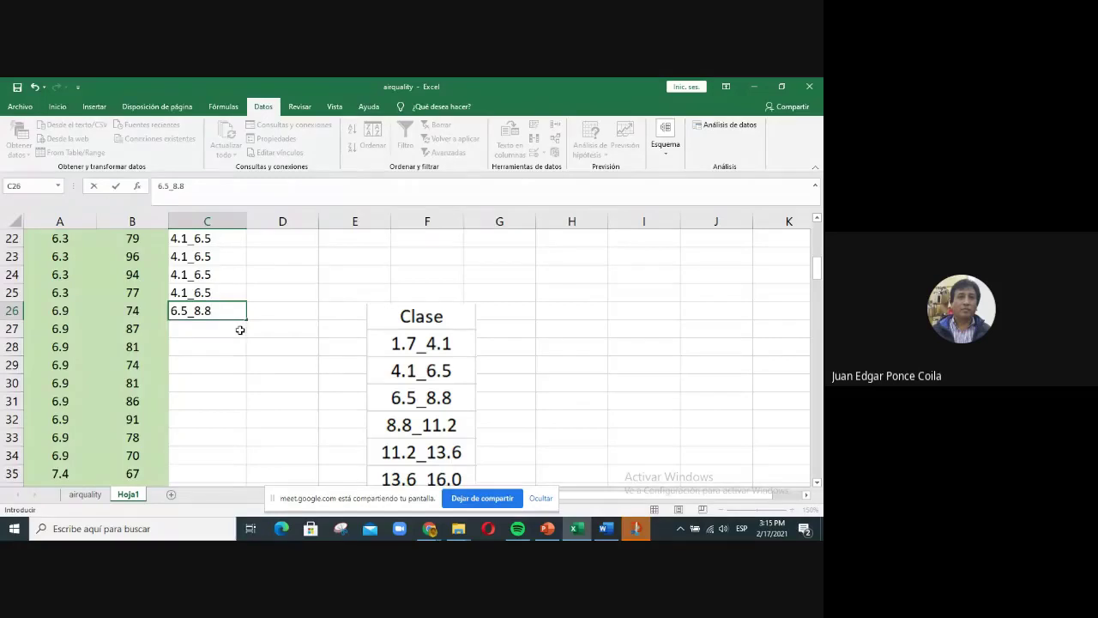
pyautogui.press('Return')
pyautogui.click(221, 310)
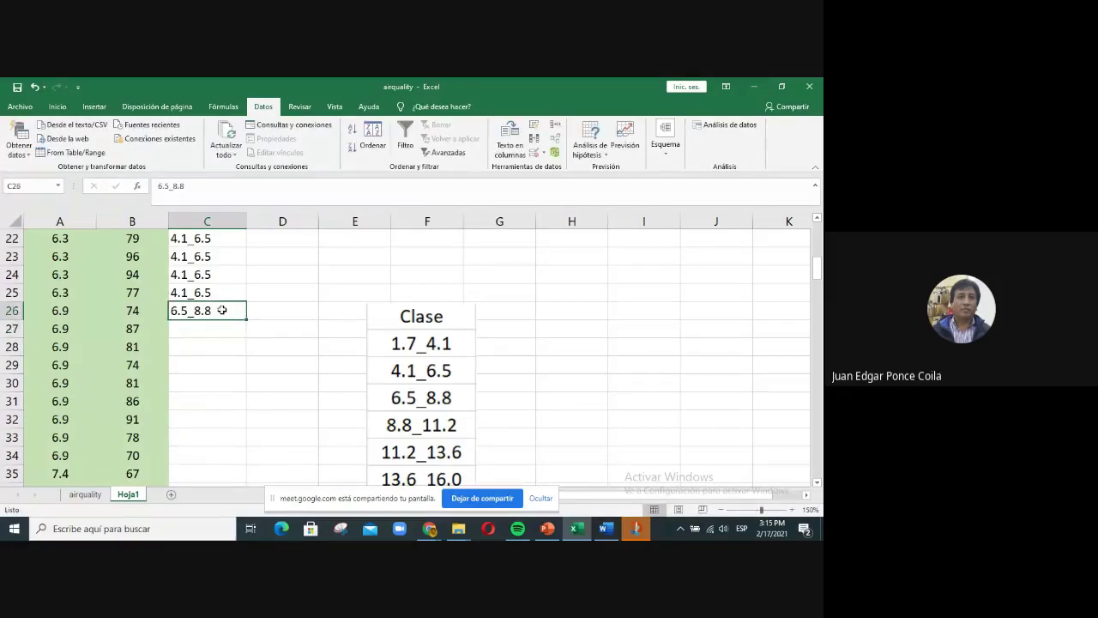
pyautogui.hotkey('ctrl', 'c')
pyautogui.click(215, 331)
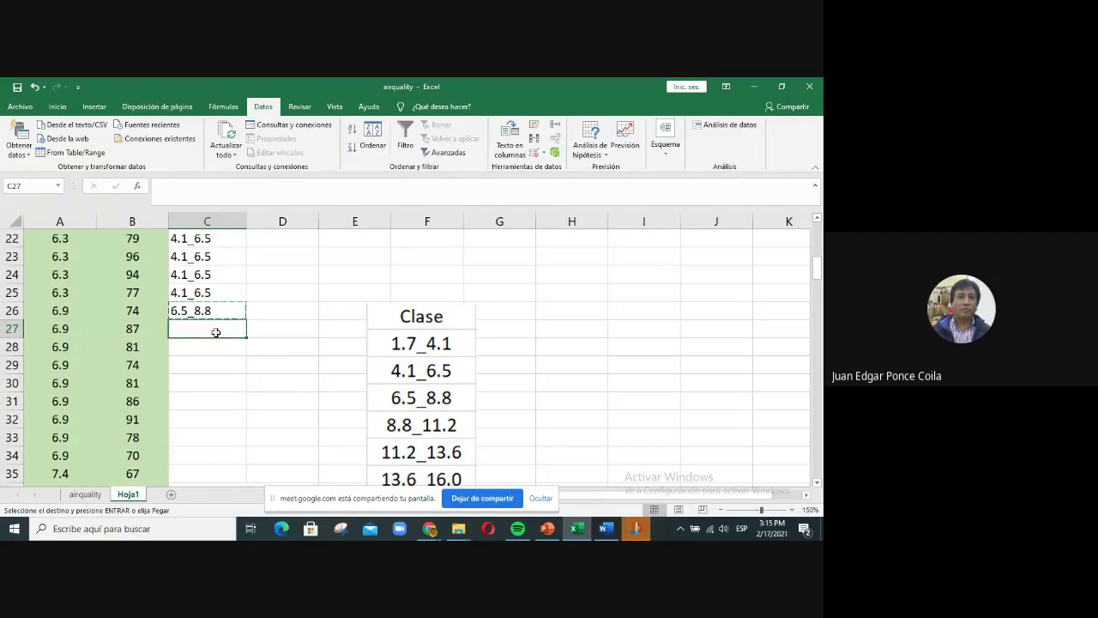
pyautogui.hotkey('ctrl', 'v')
pyautogui.moveTo(209, 313); pyautogui.dragTo(240, 335)
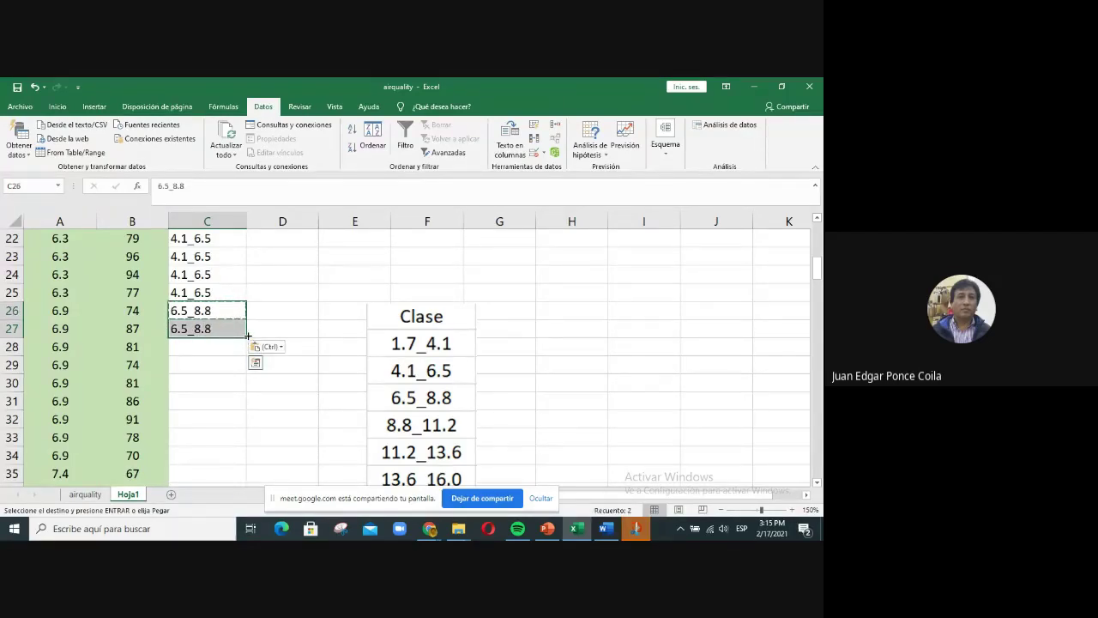
pyautogui.moveTo(247, 341); pyautogui.dragTo(235, 417)
# - Move the Clase reference image down so it sits beside rows 55 to 68
pyautogui.scroll(5, 377, 350)
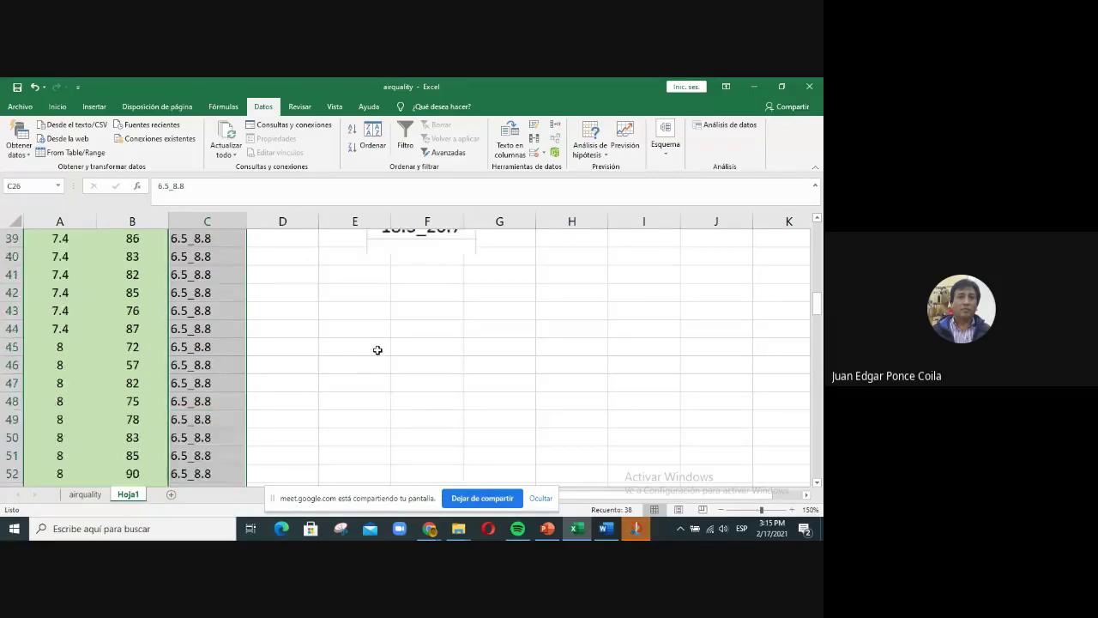
pyautogui.scroll(6, 377, 350)
pyautogui.scroll(-3, 403, 343)
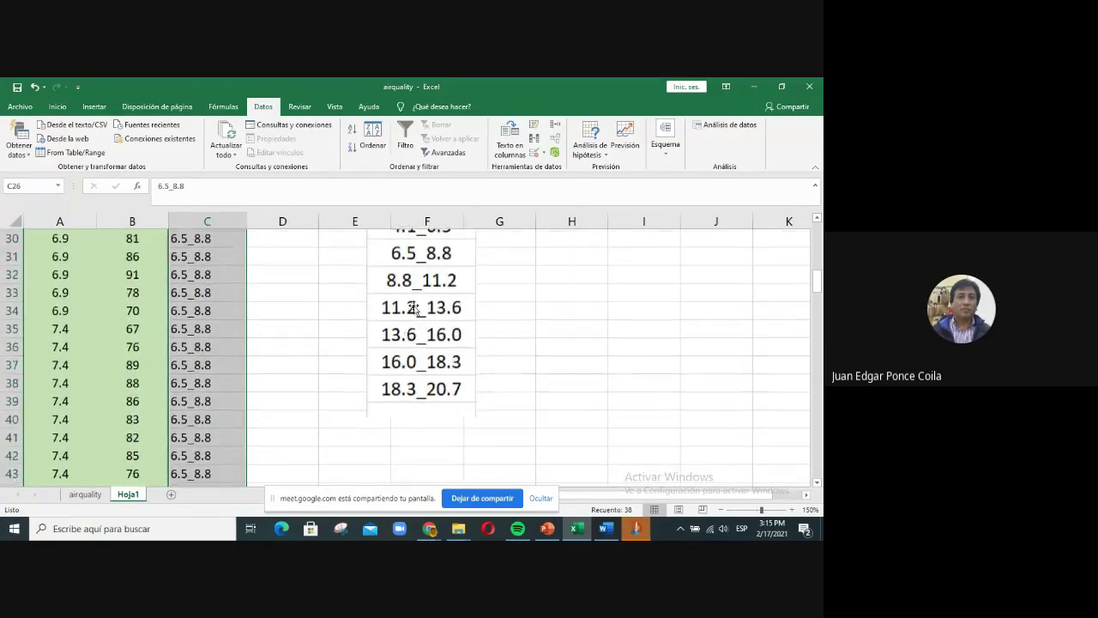
pyautogui.moveTo(412, 308); pyautogui.dragTo(375, 489)
pyautogui.scroll(-3, 243, 385)
pyautogui.moveTo(351, 275); pyautogui.dragTo(353, 470)
pyautogui.scroll(-3, 217, 390)
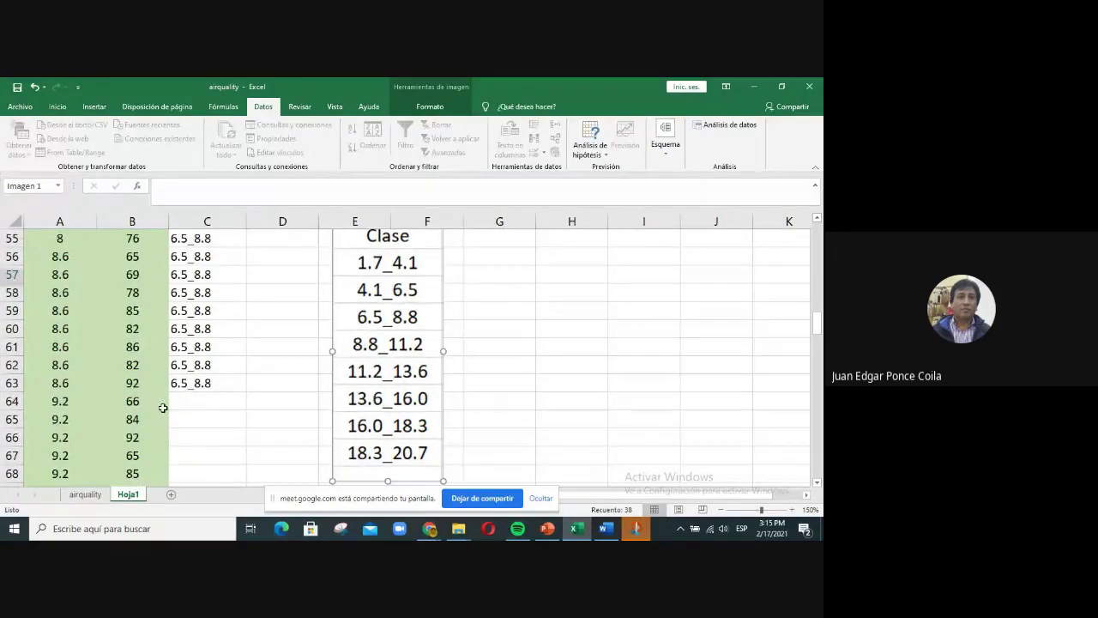
# - Enter the class label 8.8_11.2 in C64 for the first 9.2 Wind value
pyautogui.click(209, 402)
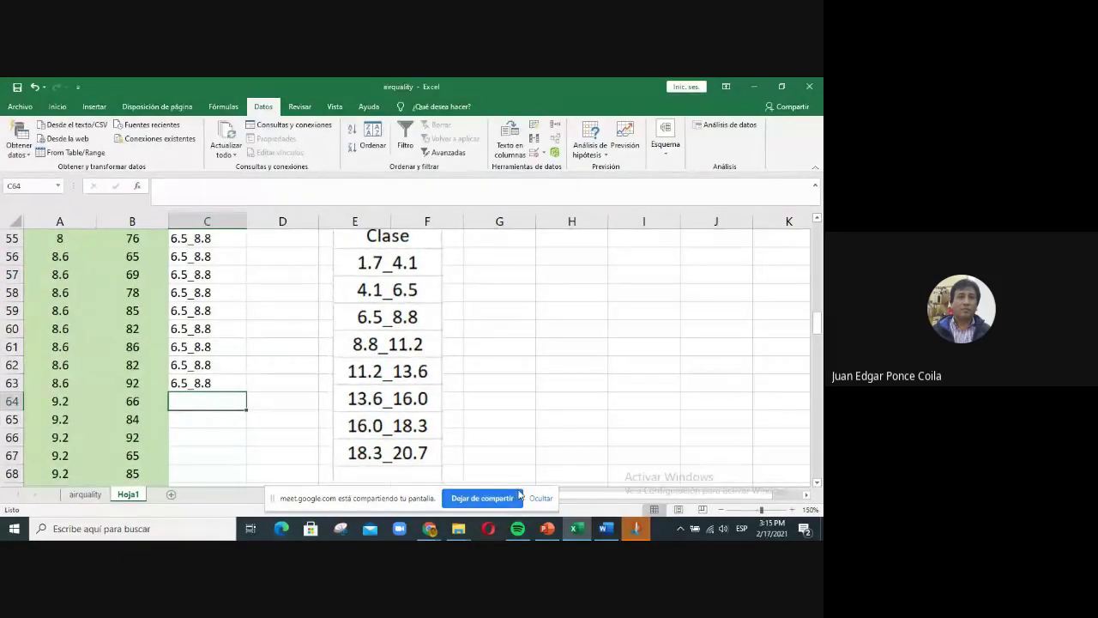
pyautogui.write('8.')
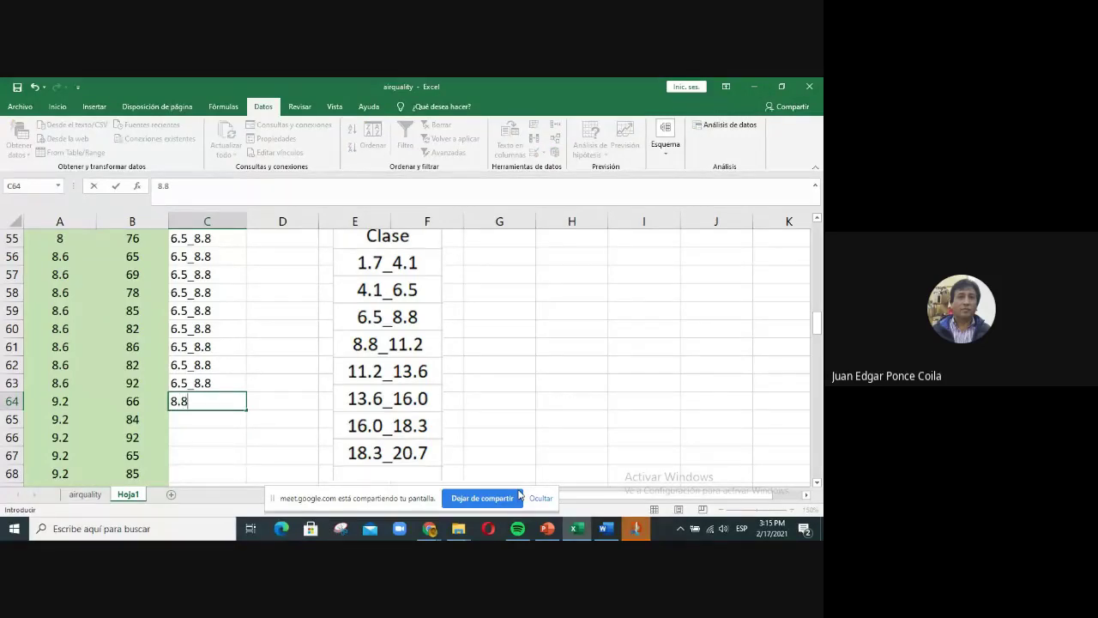
pyautogui.write('8_11.2')
pyautogui.press('Return')
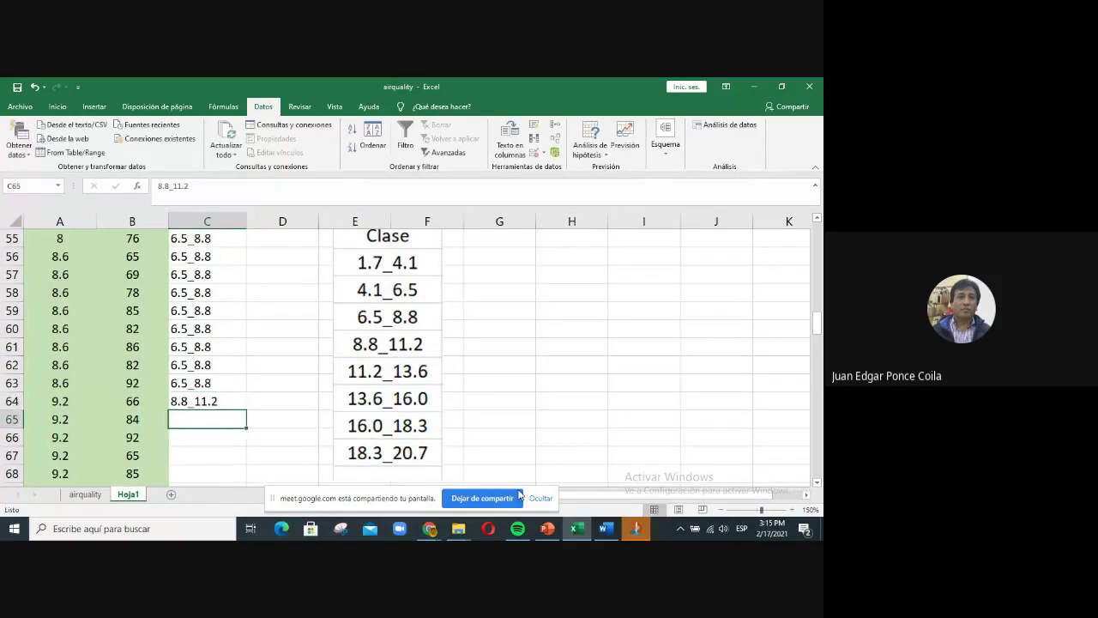
# - Copy the 8.8_11.2 label from C64 down through C101
pyautogui.click(219, 401)
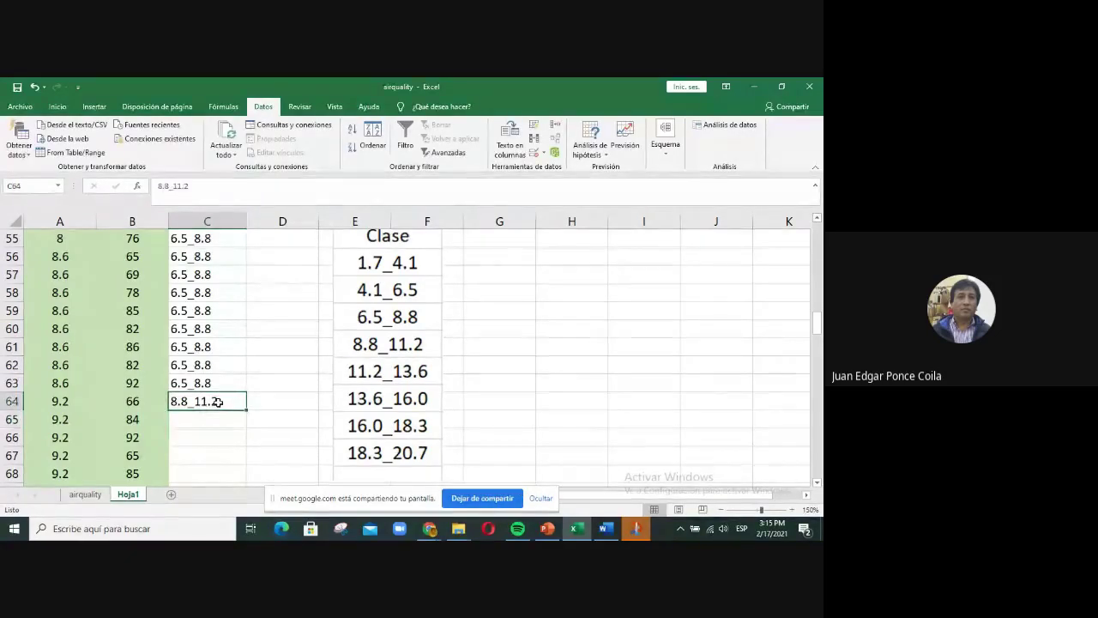
pyautogui.hotkey('ctrl', 'c')
pyautogui.click(208, 419)
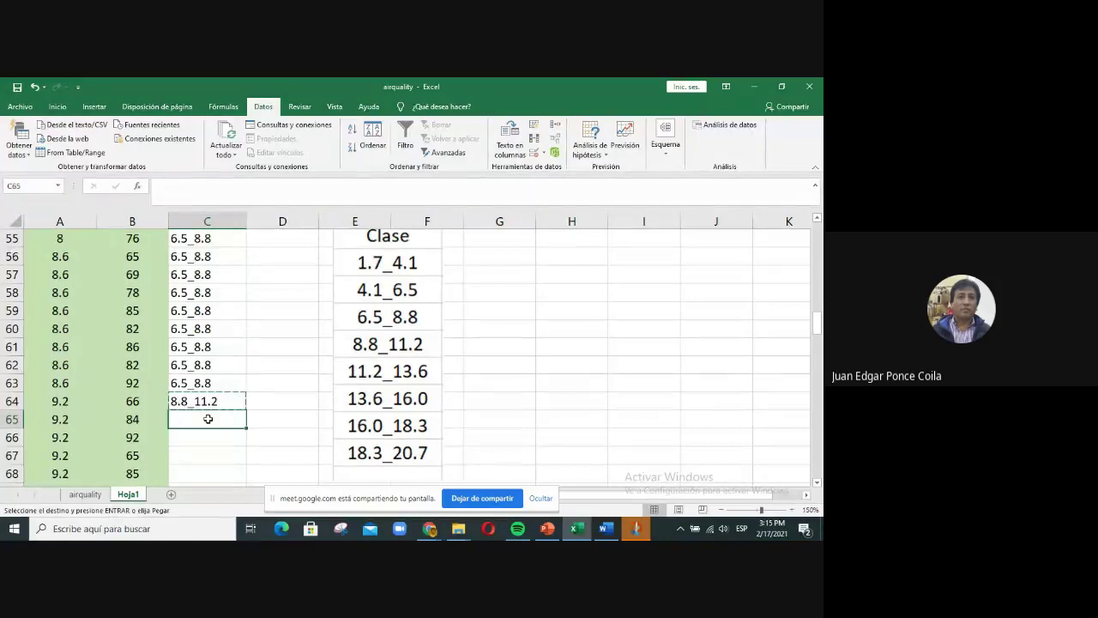
pyautogui.hotkey('ctrl', 'v')
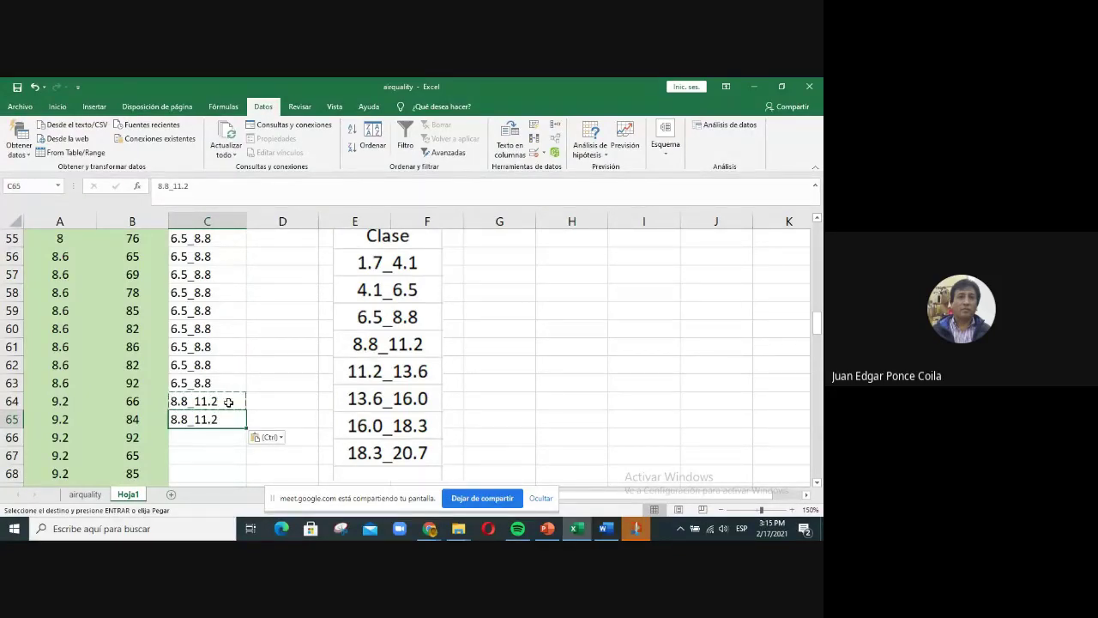
pyautogui.click(414, 317)
pyautogui.scroll(-1, 415, 317)
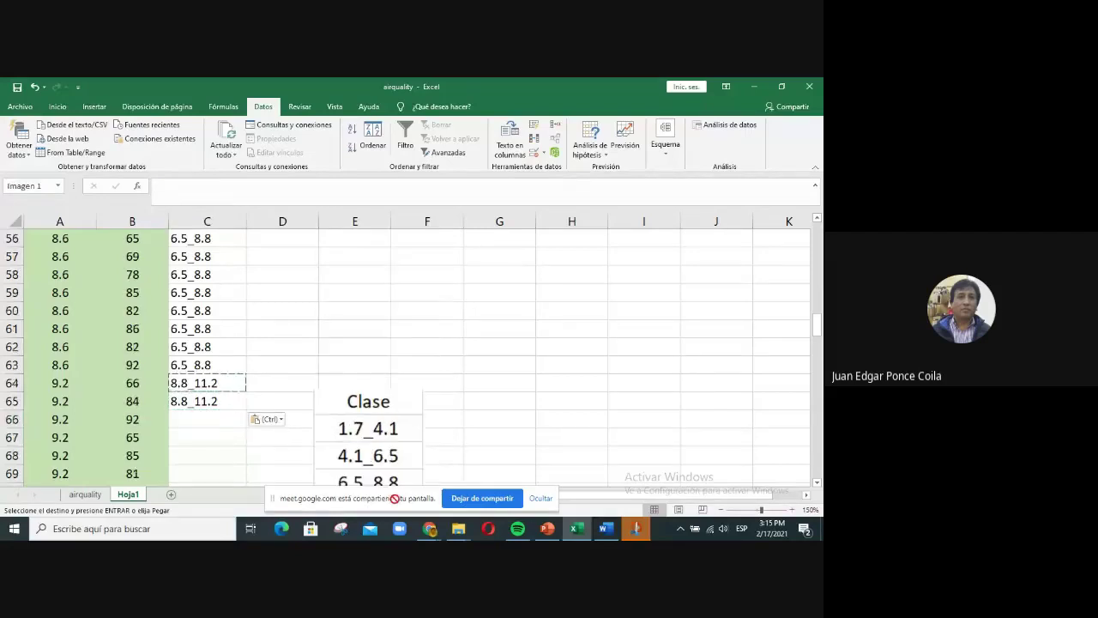
pyautogui.moveTo(208, 384)
pyautogui.mouseDown()
pyautogui.moveTo(232, 400)
pyautogui.moveTo(247, 433)
pyautogui.moveTo(245, 494)
pyautogui.moveTo(234, 492)
pyautogui.moveTo(216, 398)
pyautogui.moveTo(219, 496)
pyautogui.moveTo(216, 372)
pyautogui.mouseUp()
pyautogui.scroll(3, 342, 394)
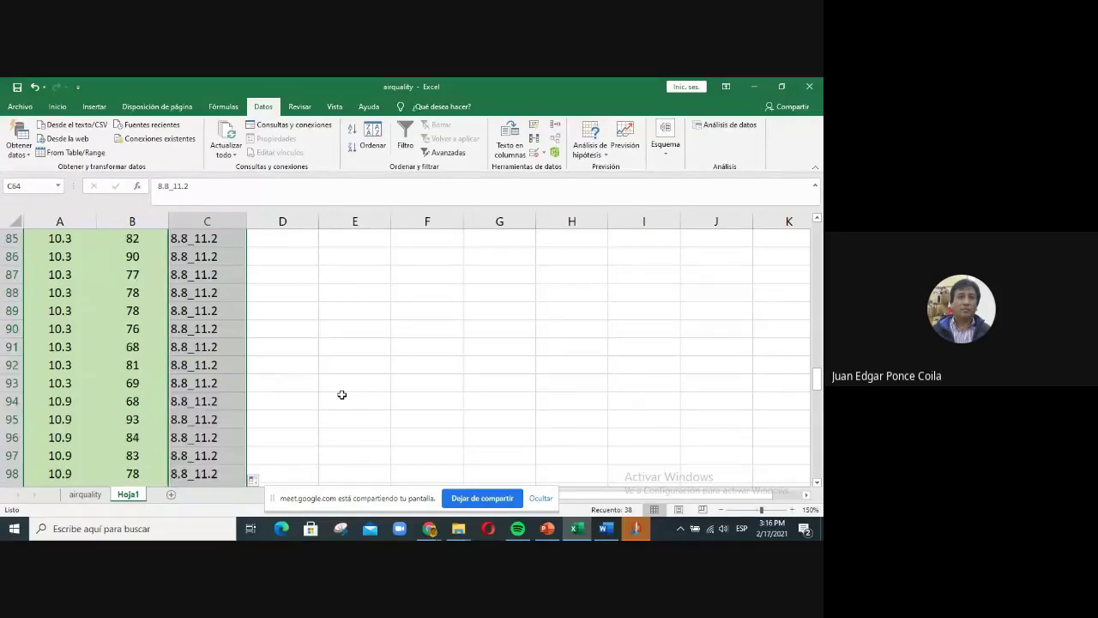
# - Move the Clase reference image down so it sits beside rows 93 to 106
pyautogui.scroll(-2, 341, 394)
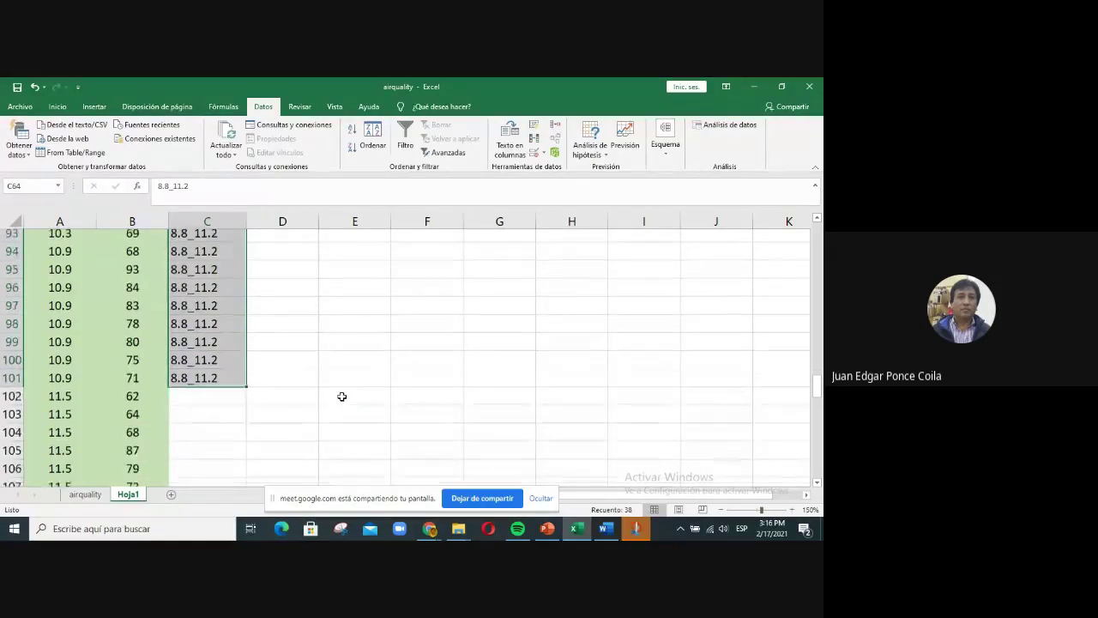
pyautogui.scroll(-1, 341, 395)
pyautogui.scroll(5, 313, 387)
pyautogui.scroll(6, 313, 386)
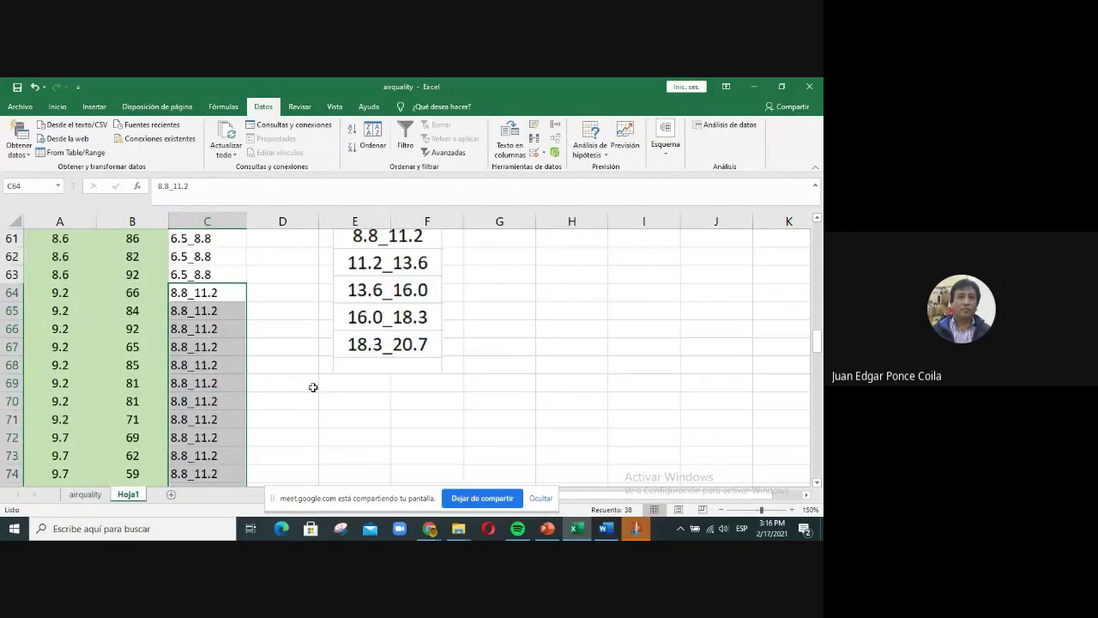
pyautogui.moveTo(393, 257); pyautogui.dragTo(390, 486)
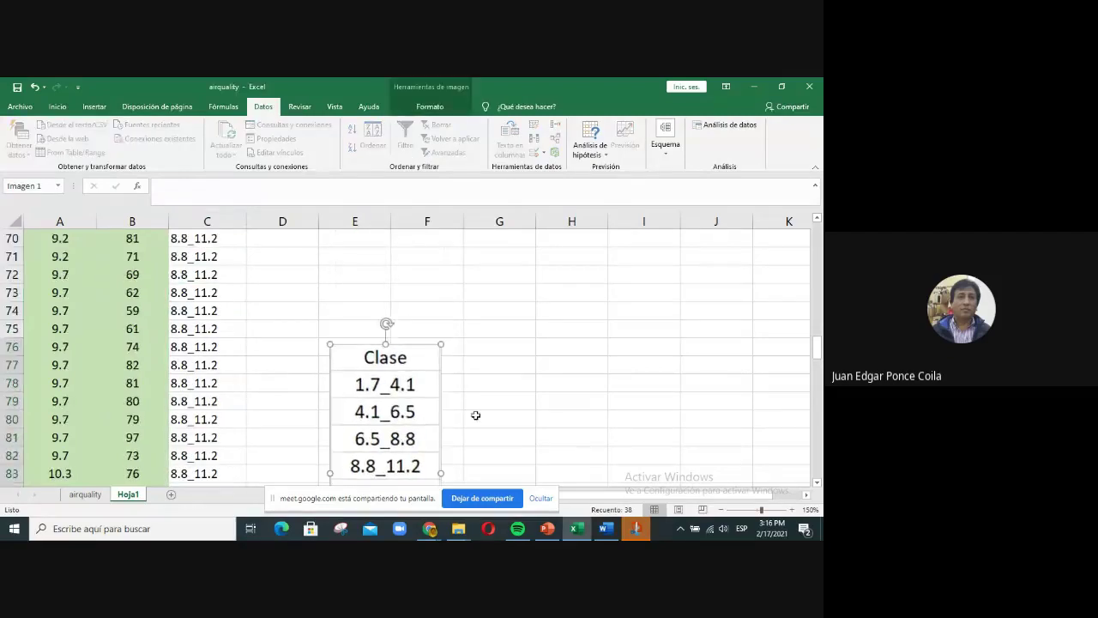
pyautogui.scroll(-5, 529, 394)
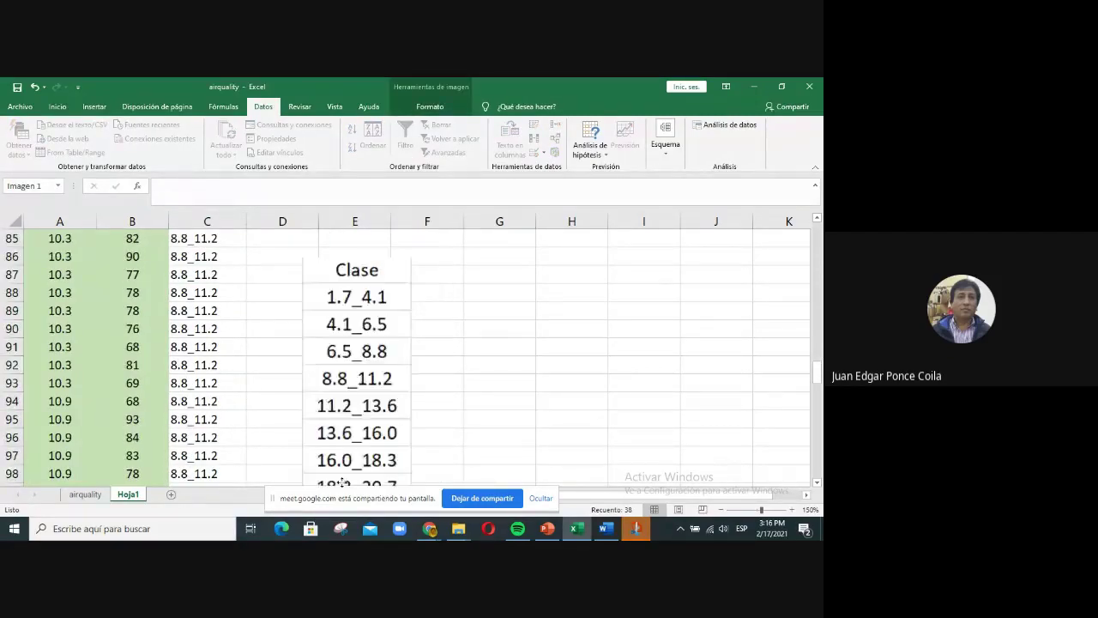
pyautogui.scroll(-3, 435, 429)
pyautogui.scroll(3, 449, 414)
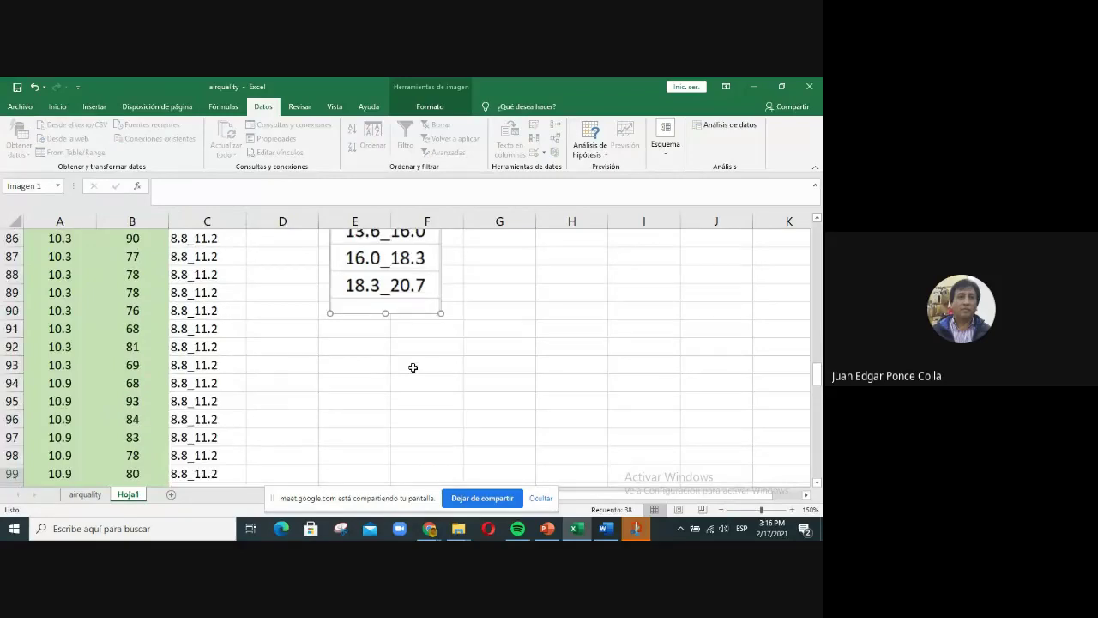
pyautogui.moveTo(363, 252); pyautogui.dragTo(328, 491)
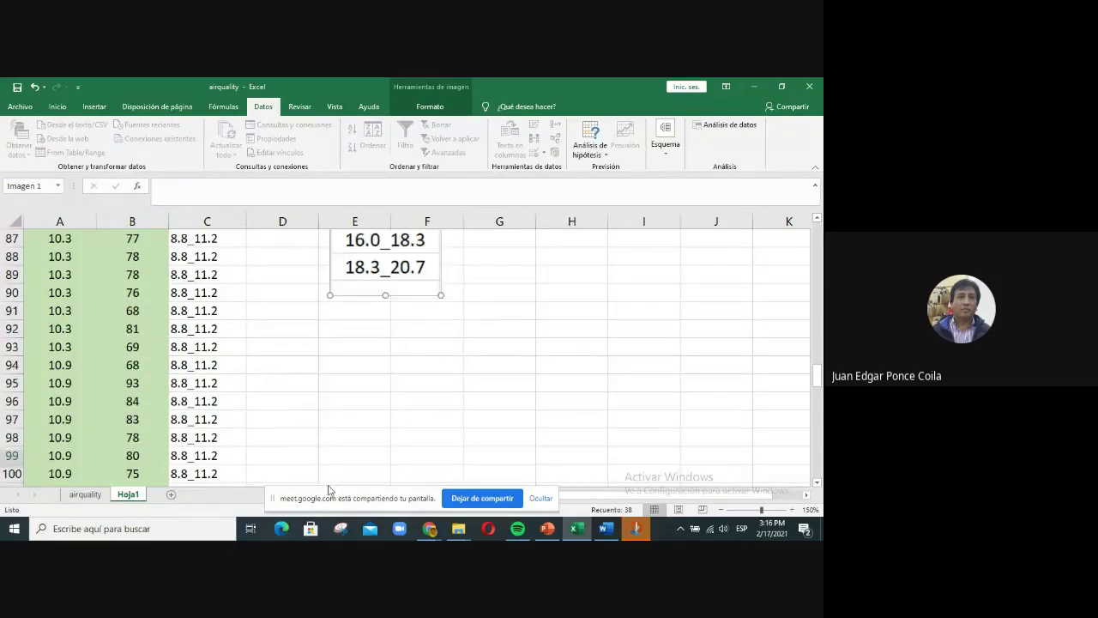
pyautogui.moveTo(368, 292); pyautogui.dragTo(368, 371)
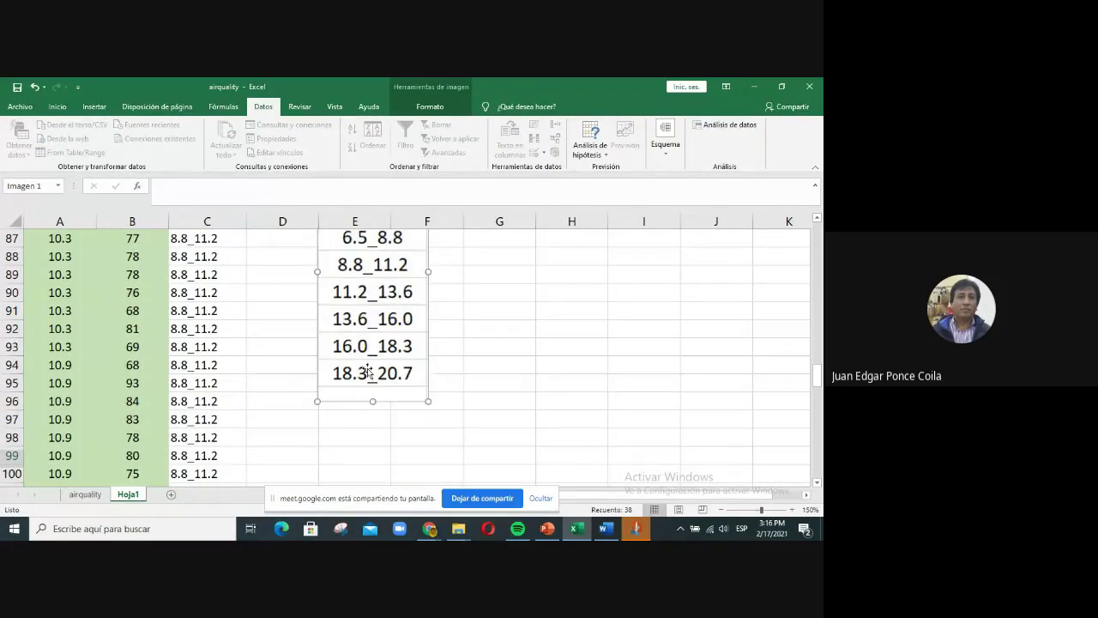
pyautogui.scroll(-2, 519, 377)
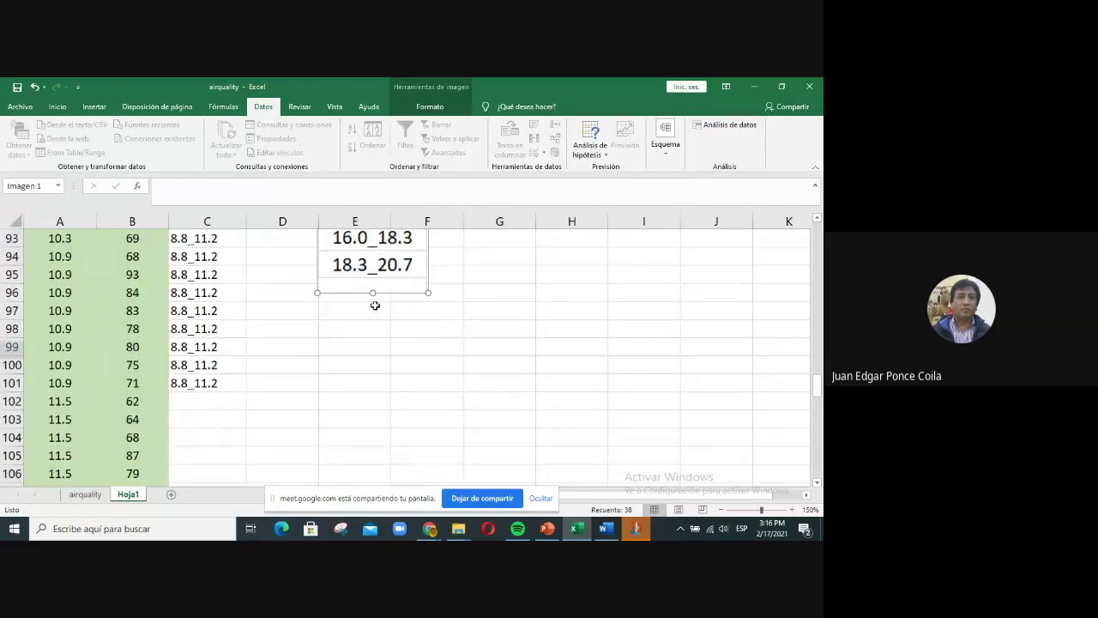
pyautogui.moveTo(341, 293); pyautogui.dragTo(326, 477)
# - Enter the class label 11.2_13.6 in C102 and copy it into C103
pyautogui.click(204, 402)
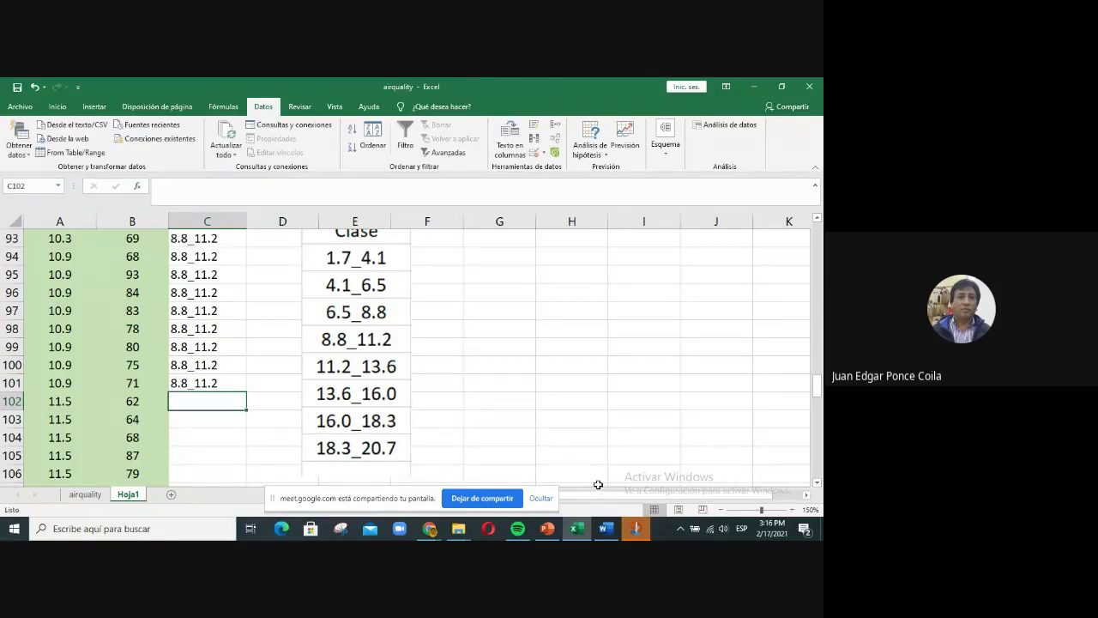
pyautogui.write('11.')
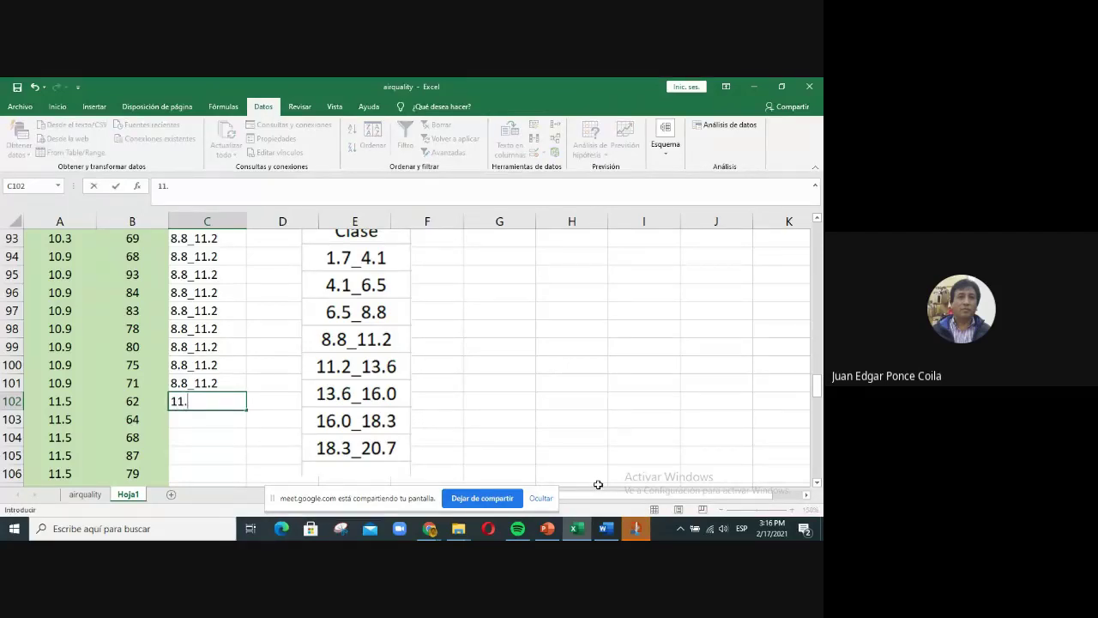
pyautogui.write('2_13.6')
pyautogui.press('Return')
pyautogui.click(216, 402)
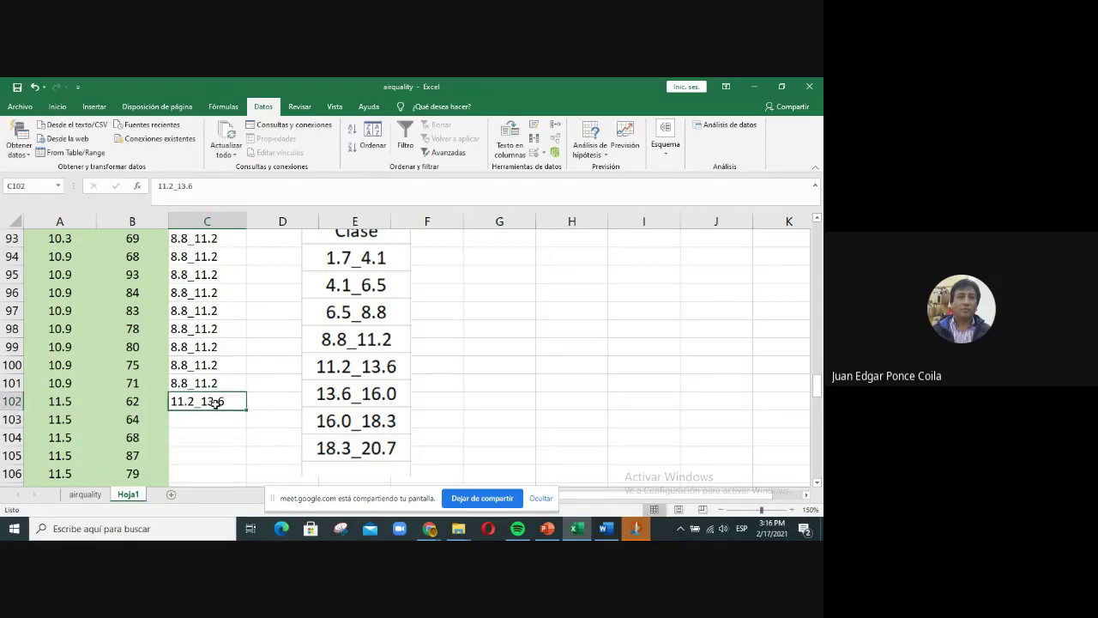
pyautogui.hotkey('ctrl', 'c')
pyautogui.click(220, 417)
pyautogui.hotkey('ctrl', 'v')
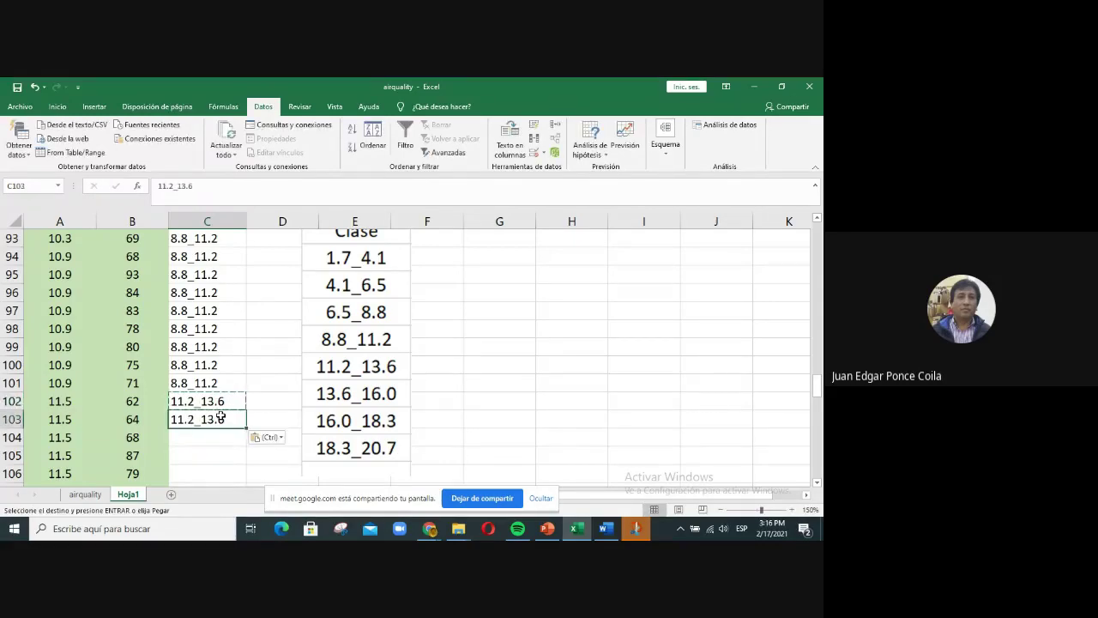
# - Move the Clase reference image down past row 112 and fill the 11.2_13.6 label from C102:C103 down through C125
pyautogui.moveTo(374, 286); pyautogui.dragTo(342, 457)
pyautogui.scroll(3, 461, 387)
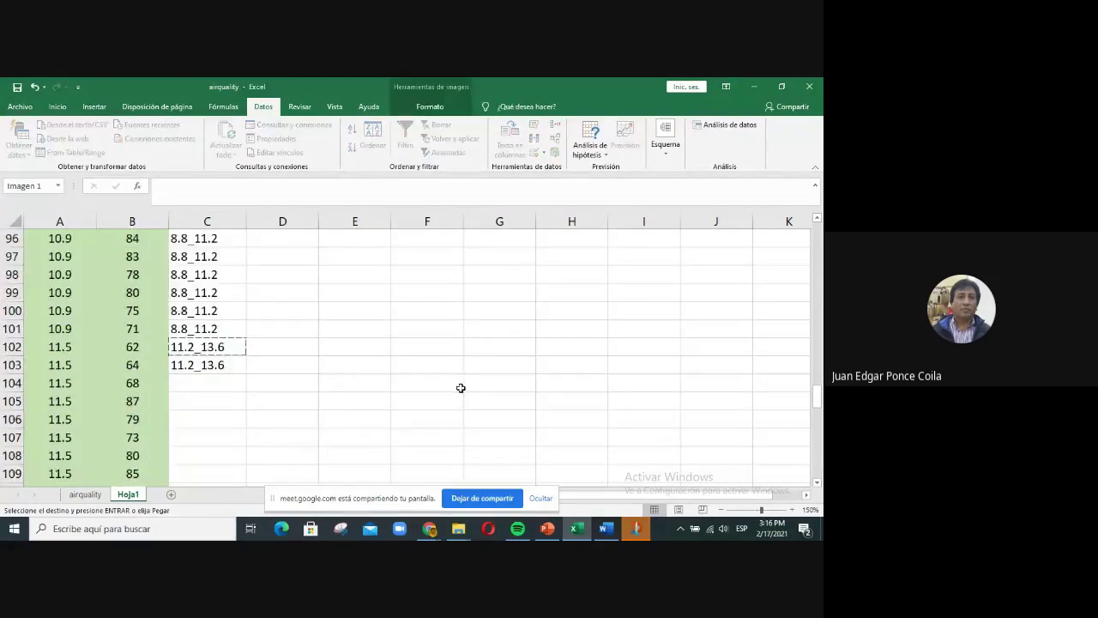
pyautogui.scroll(-1, 460, 387)
pyautogui.moveTo(191, 289); pyautogui.dragTo(186, 309)
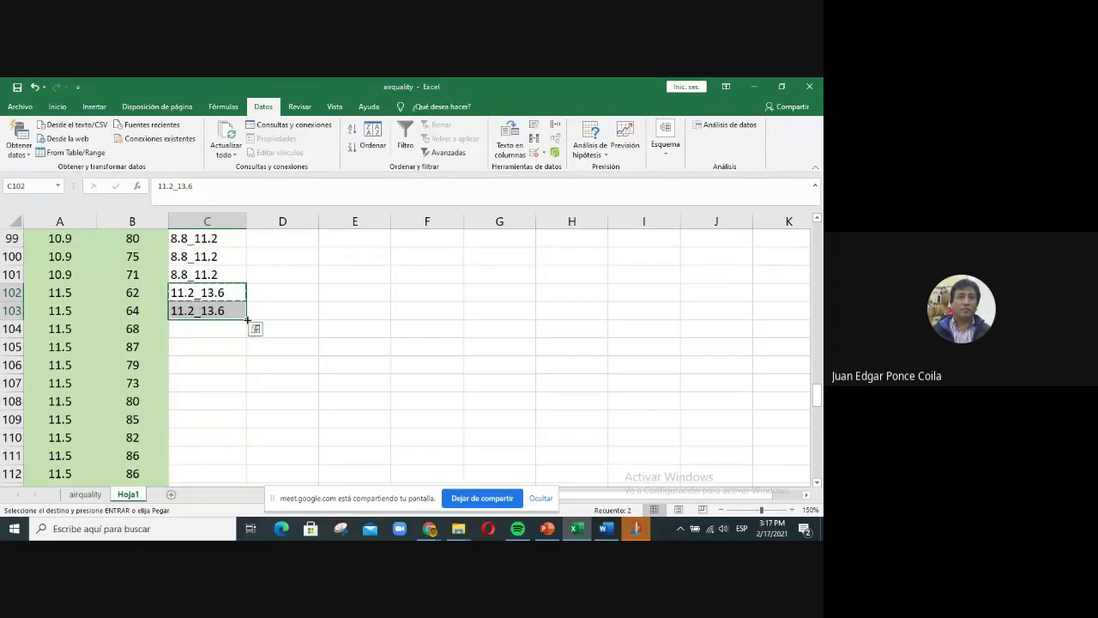
pyautogui.moveTo(247, 320); pyautogui.dragTo(229, 395)
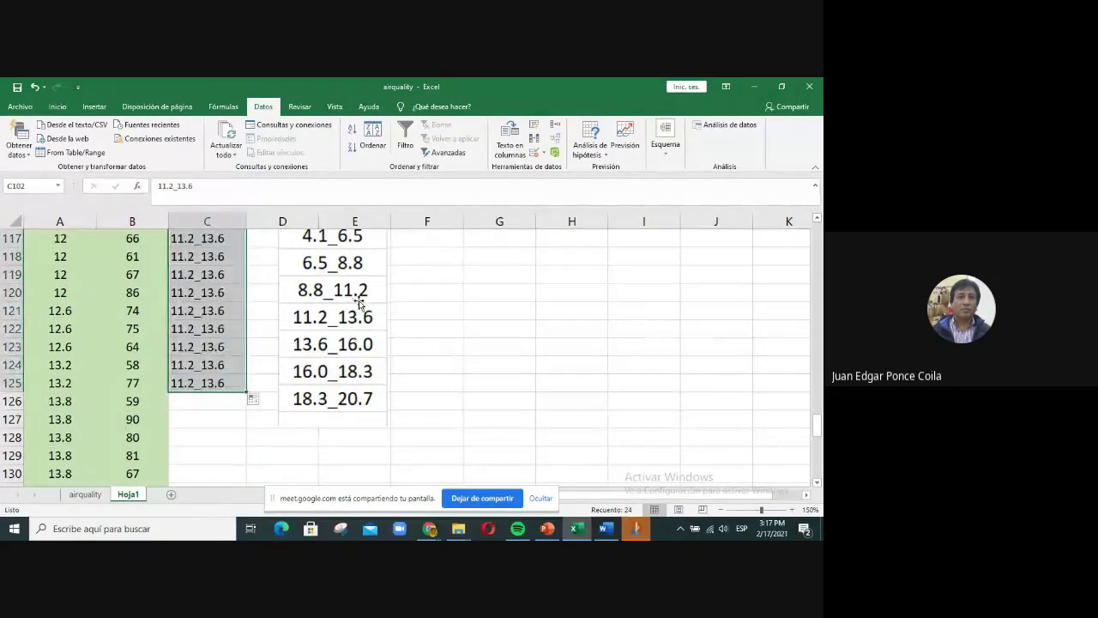
# - Move the Clase reference image down to start beside row 122 and enter the class label 13.6_16.0 in C126
pyautogui.moveTo(353, 305); pyautogui.dragTo(310, 461)
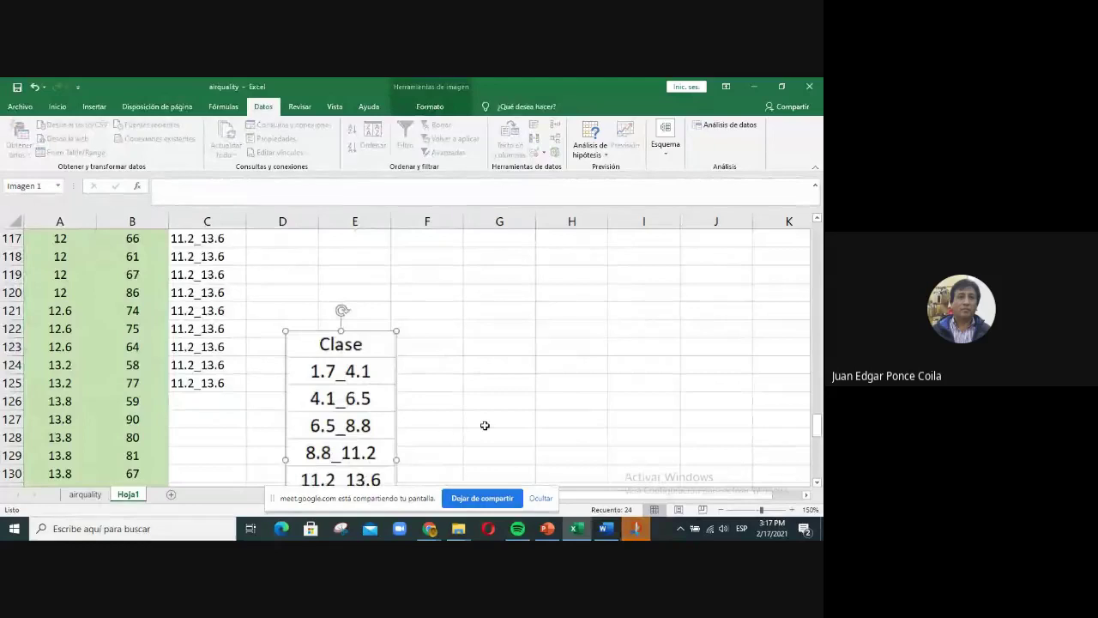
pyautogui.scroll(-1, 485, 424)
pyautogui.click(213, 350)
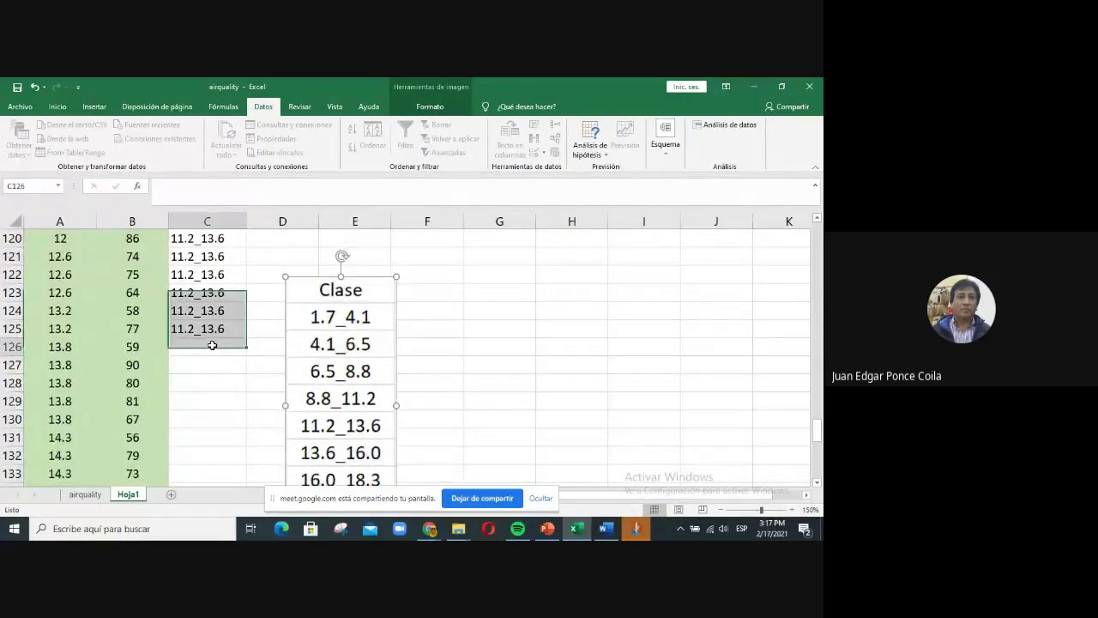
pyautogui.write('13.6_16.0')
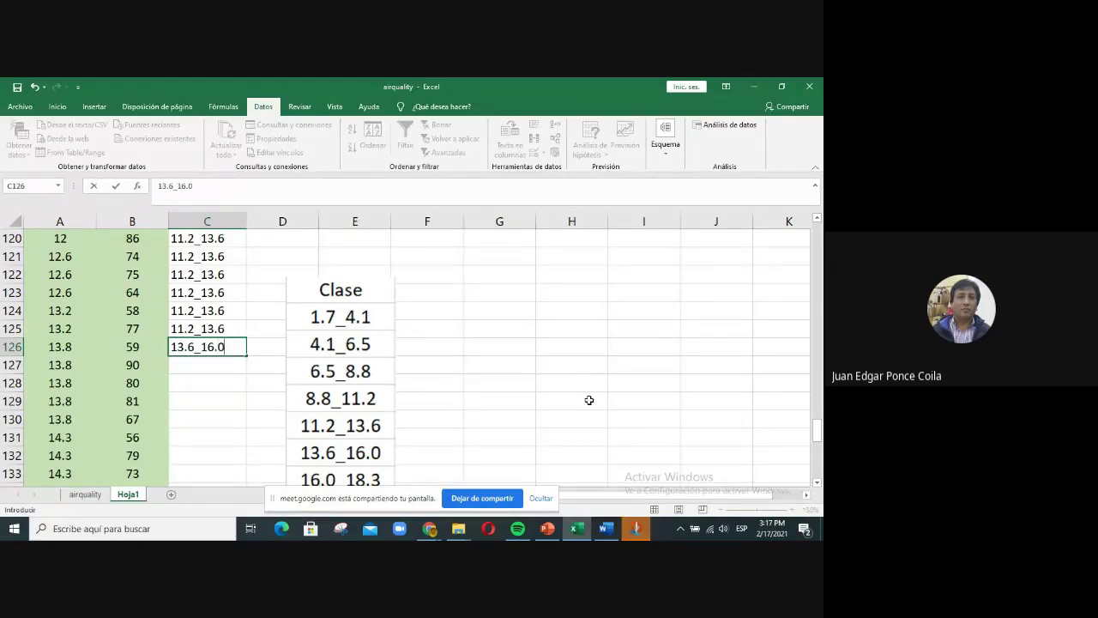
pyautogui.press('Return')
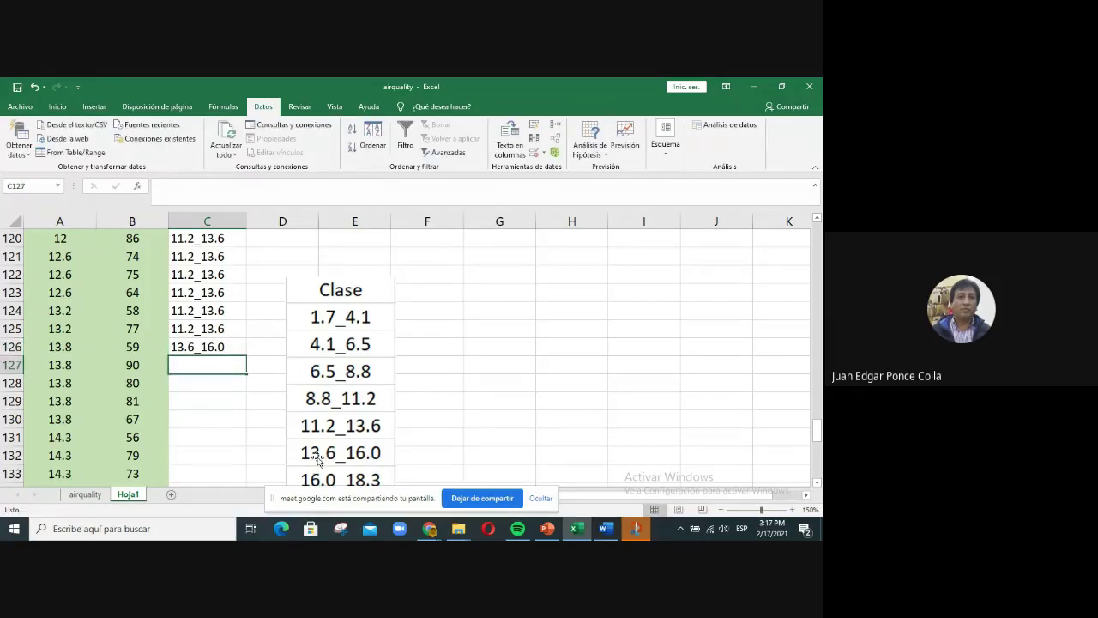
pyautogui.click(219, 346)
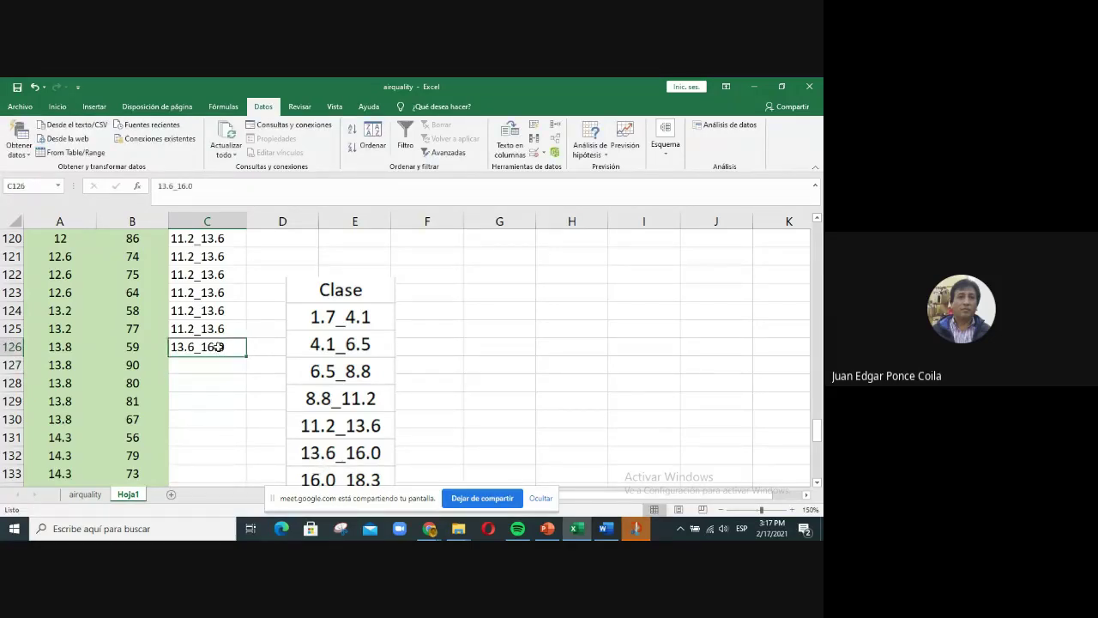
# - Copy the 13.6_16.0 class label from C126 into C127 and fill it down through C147
pyautogui.hotkey('ctrl', 'c')
pyautogui.click(216, 366)
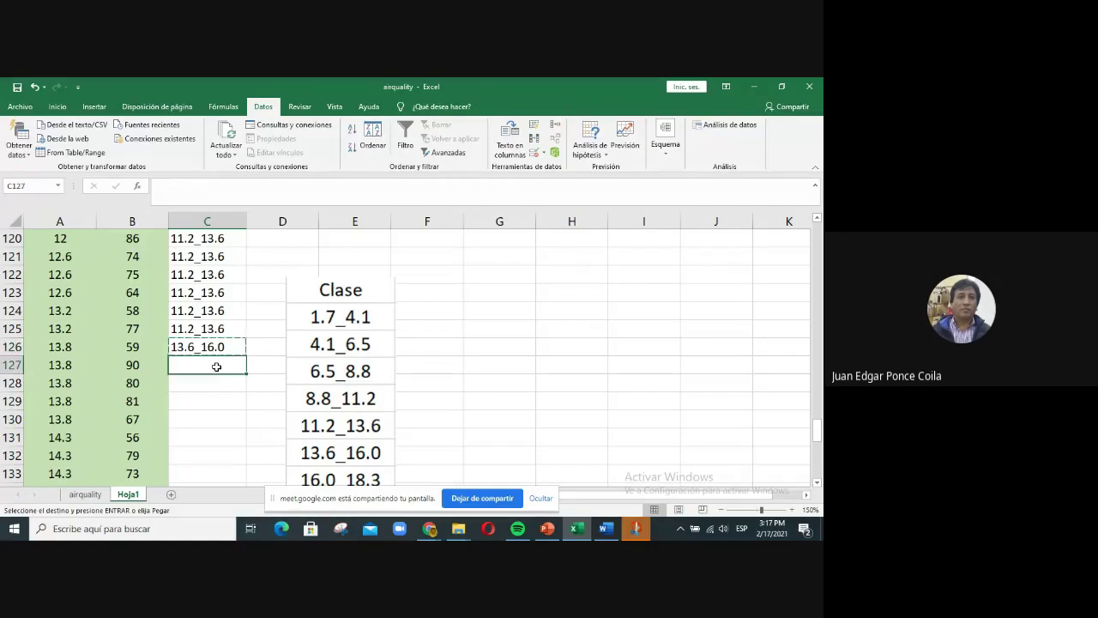
pyautogui.hotkey('ctrl', 'v')
pyautogui.moveTo(211, 346); pyautogui.dragTo(227, 392)
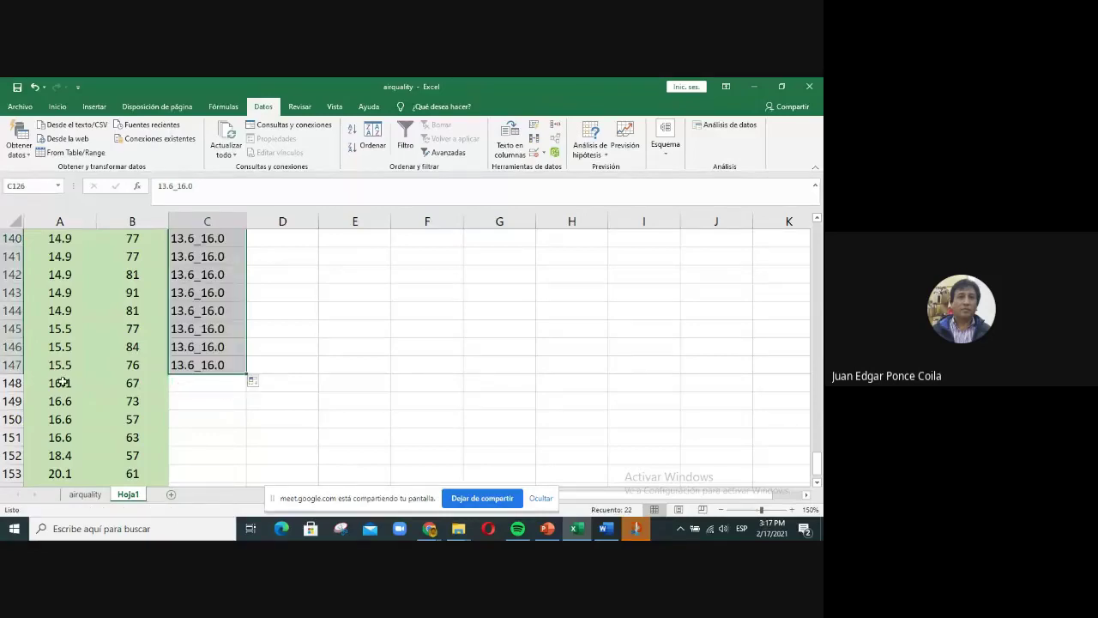
# - Move the Clase reference image down so it sits beside rows 134 to 148
pyautogui.scroll(3, 467, 315)
pyautogui.scroll(1, 467, 316)
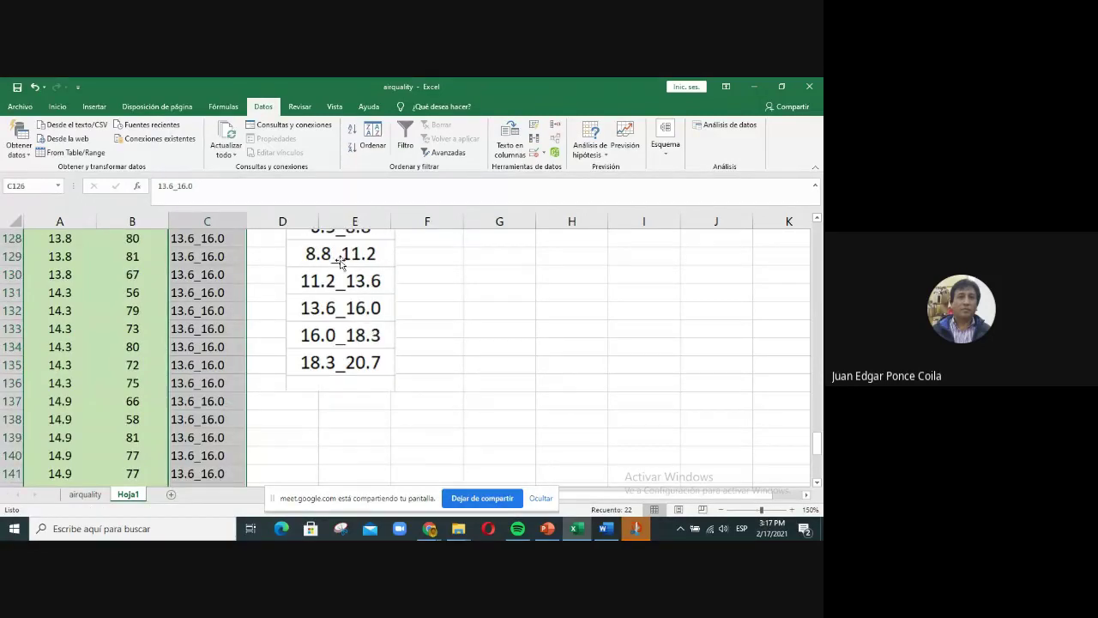
pyautogui.moveTo(340, 264); pyautogui.dragTo(329, 485)
pyautogui.scroll(-4, 481, 404)
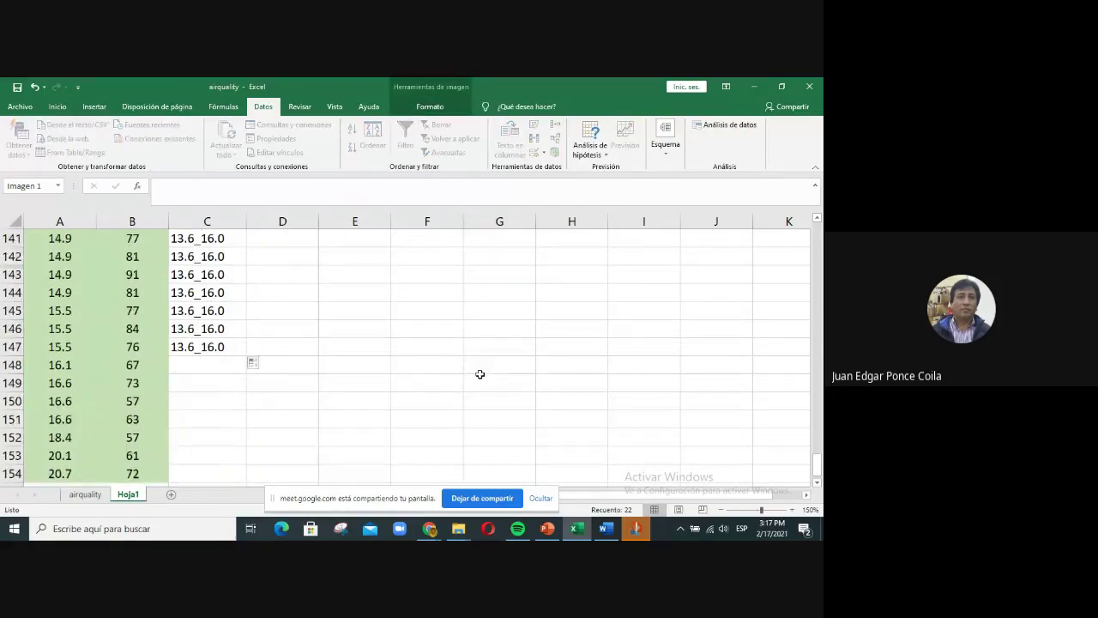
pyautogui.scroll(3, 465, 357)
pyautogui.moveTo(362, 264); pyautogui.dragTo(350, 479)
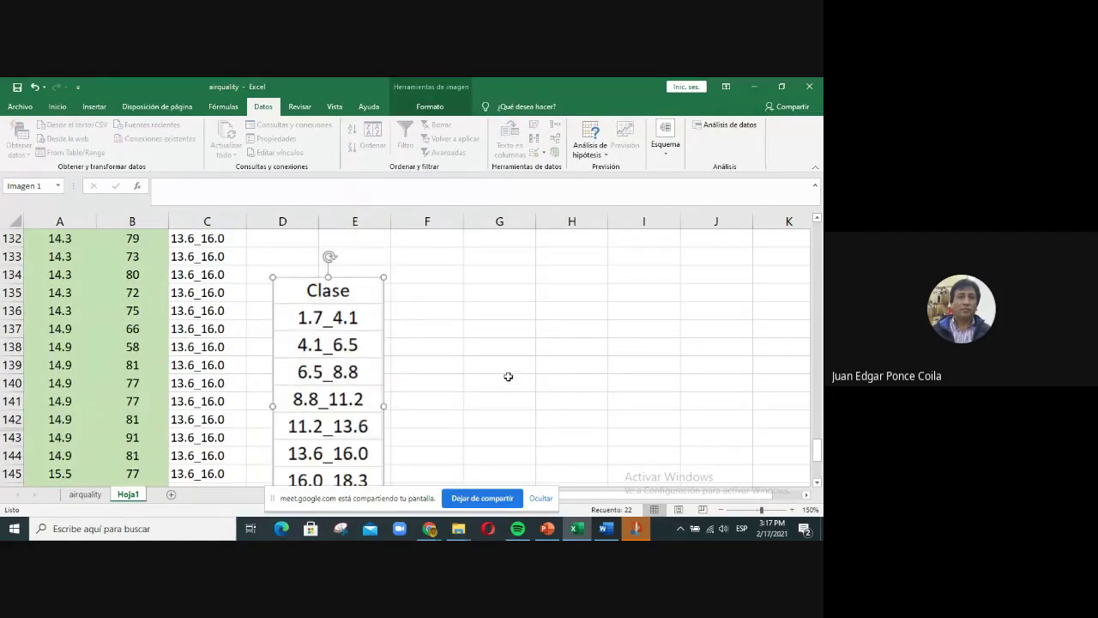
pyautogui.scroll(-3, 505, 375)
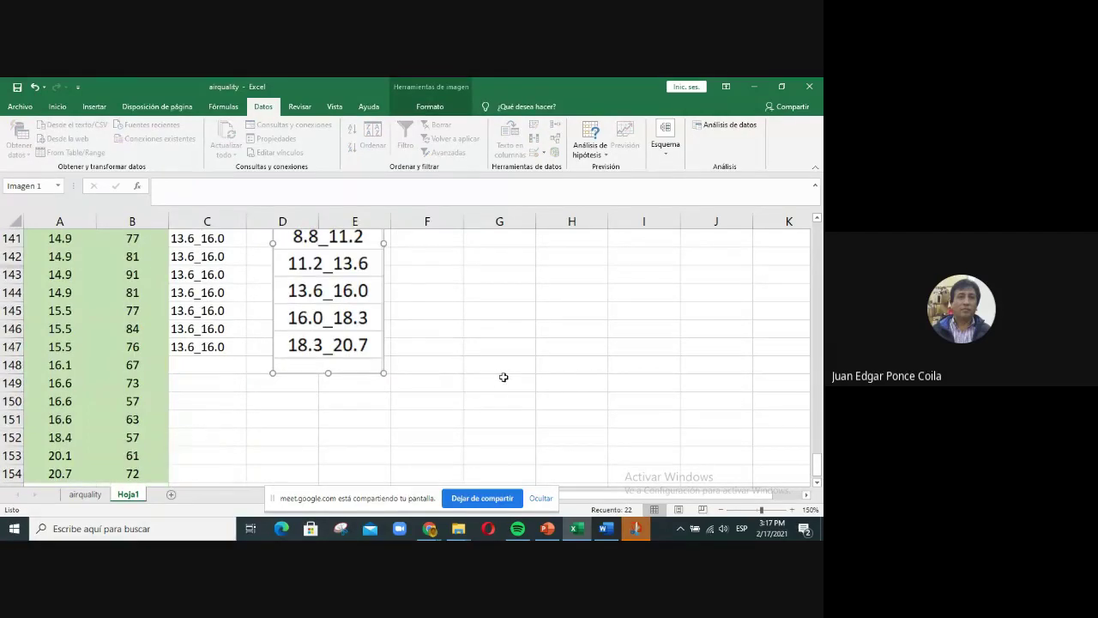
# - Enter the class label 16.0_18.3 in C148 and copy it into C149
pyautogui.click(195, 368)
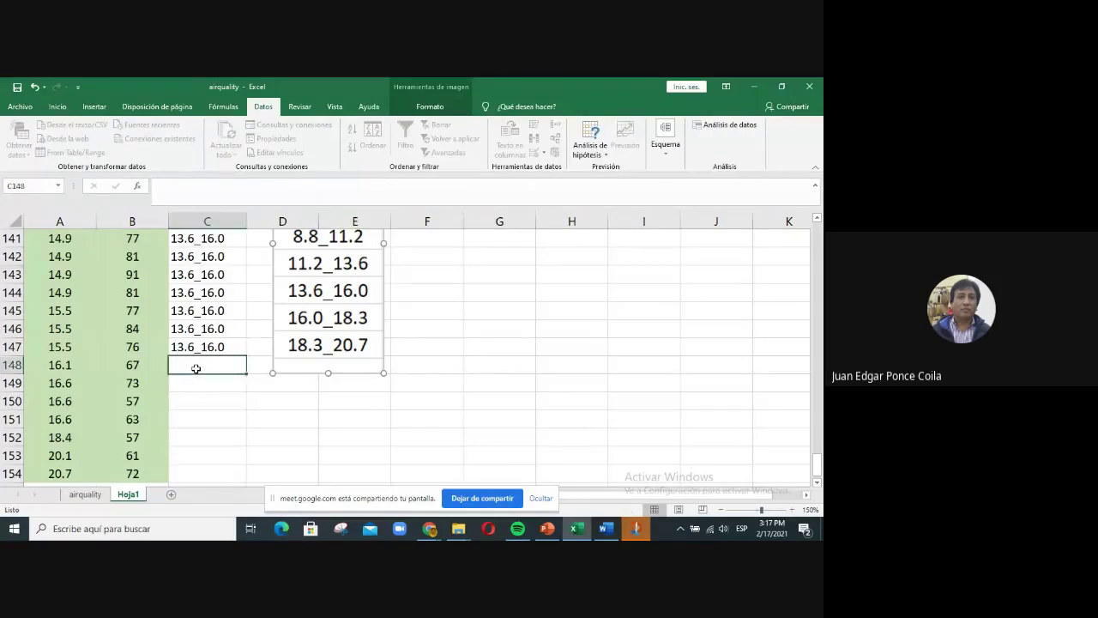
pyautogui.write('16.0_1')
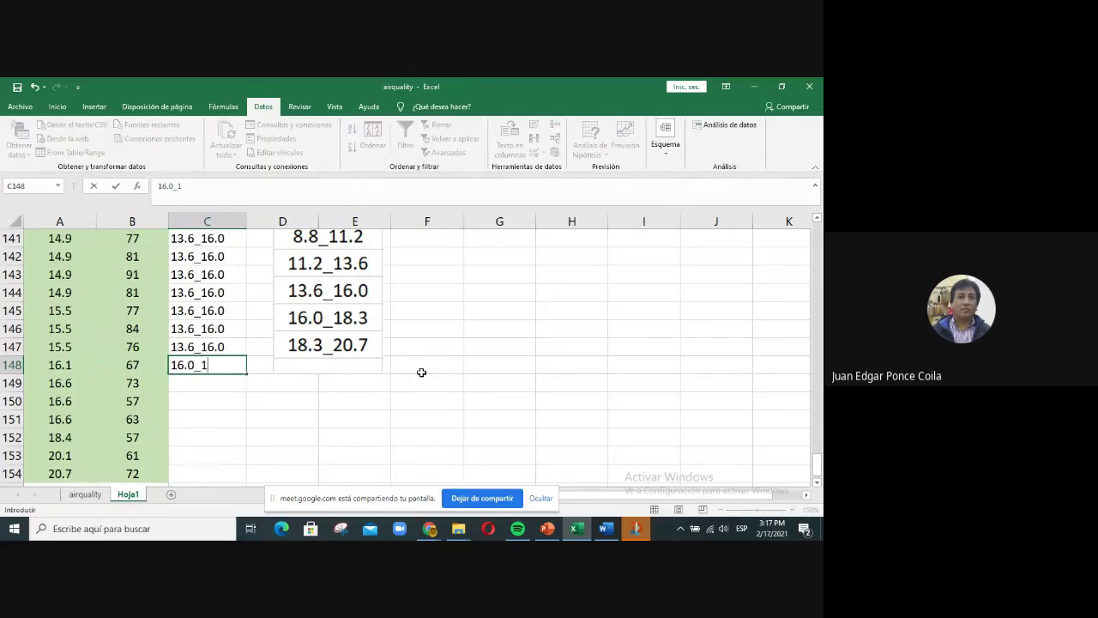
pyautogui.write('8.3')
pyautogui.press('Return')
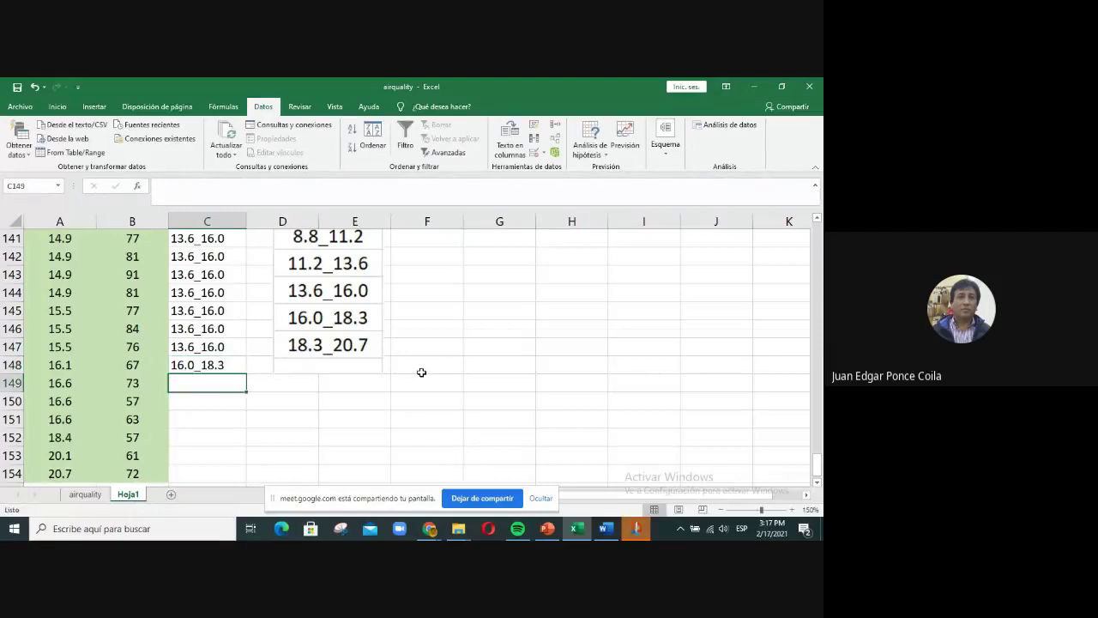
pyautogui.click(221, 366)
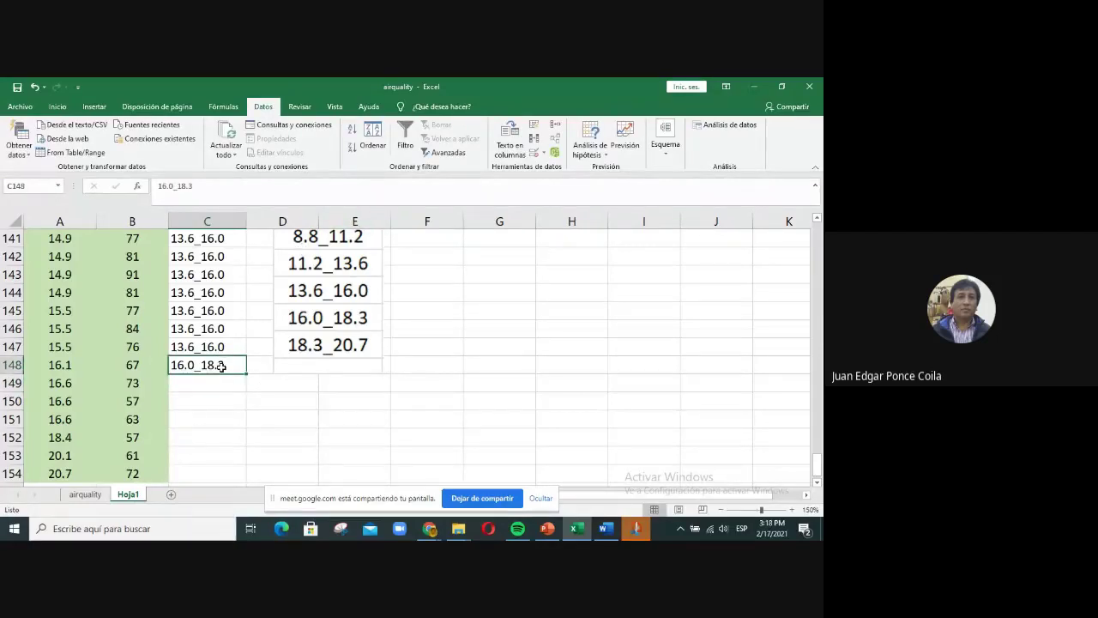
pyautogui.hotkey('ctrl', 'c')
pyautogui.click(218, 385)
pyautogui.hotkey('ctrl', 'v')
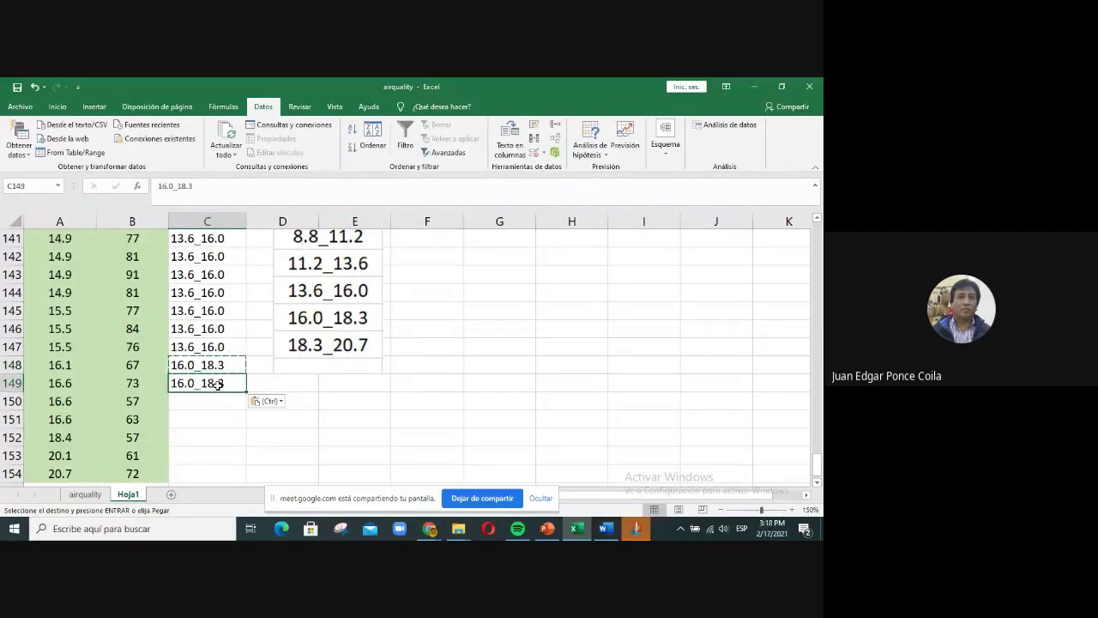
# - Move the Clase reference image down to start beside row 143 and fill the 16.0_18.3 label from C148:C149 down through C151
pyautogui.moveTo(339, 276); pyautogui.dragTo(351, 434)
pyautogui.moveTo(352, 300); pyautogui.dragTo(308, 502)
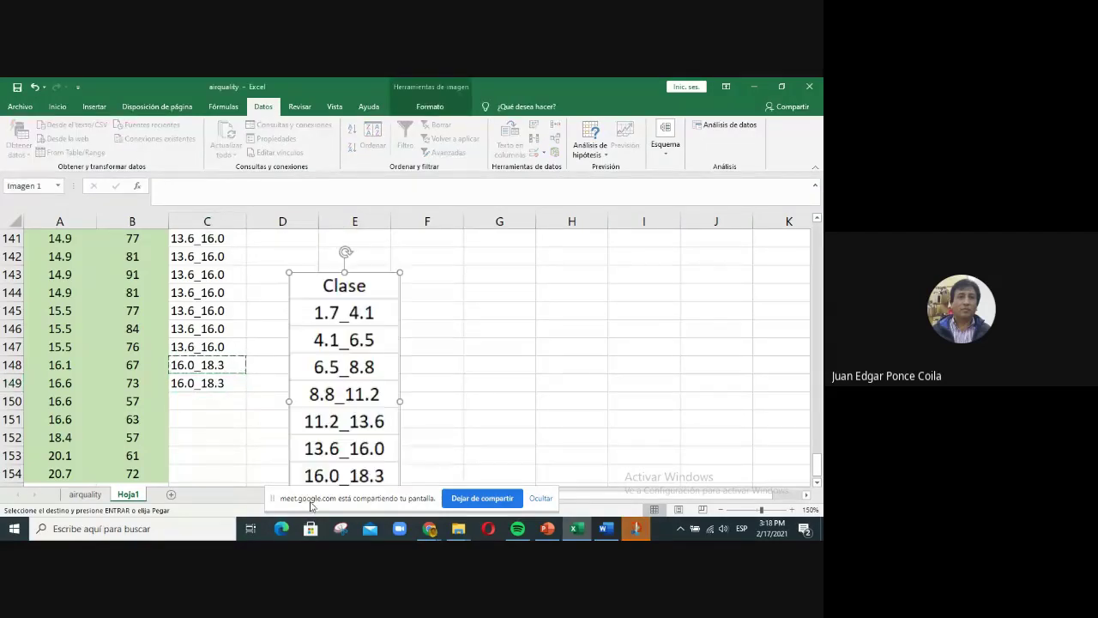
pyautogui.moveTo(208, 367); pyautogui.dragTo(224, 395)
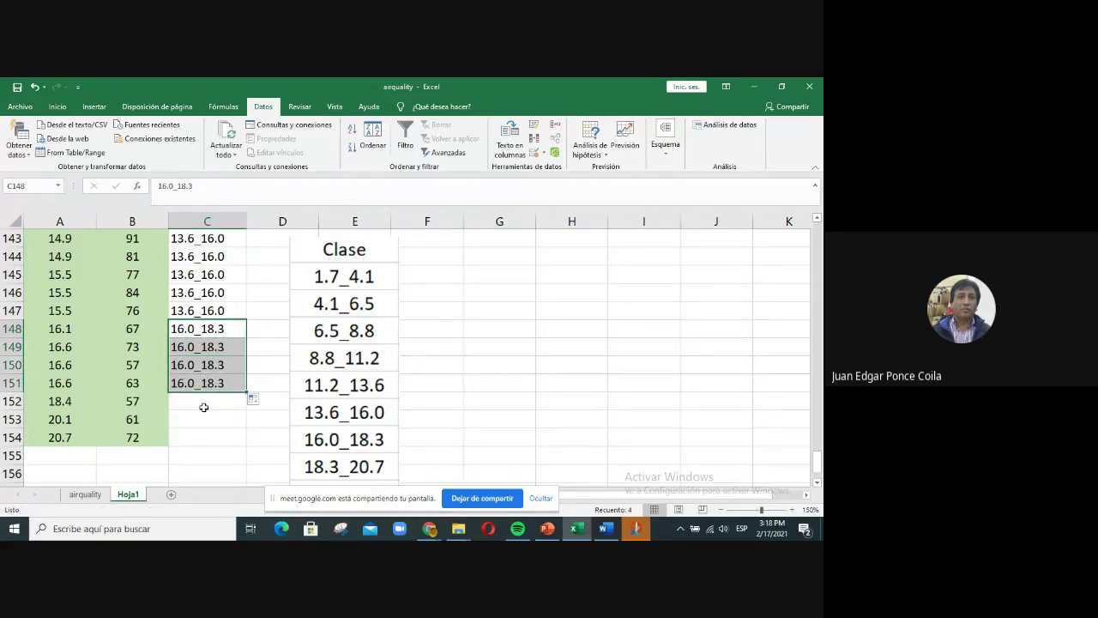
# - Enter the class label 18.3_20.7 in C152, copy it into C153 and C154, and delete the Clase reference image
pyautogui.click(204, 408)
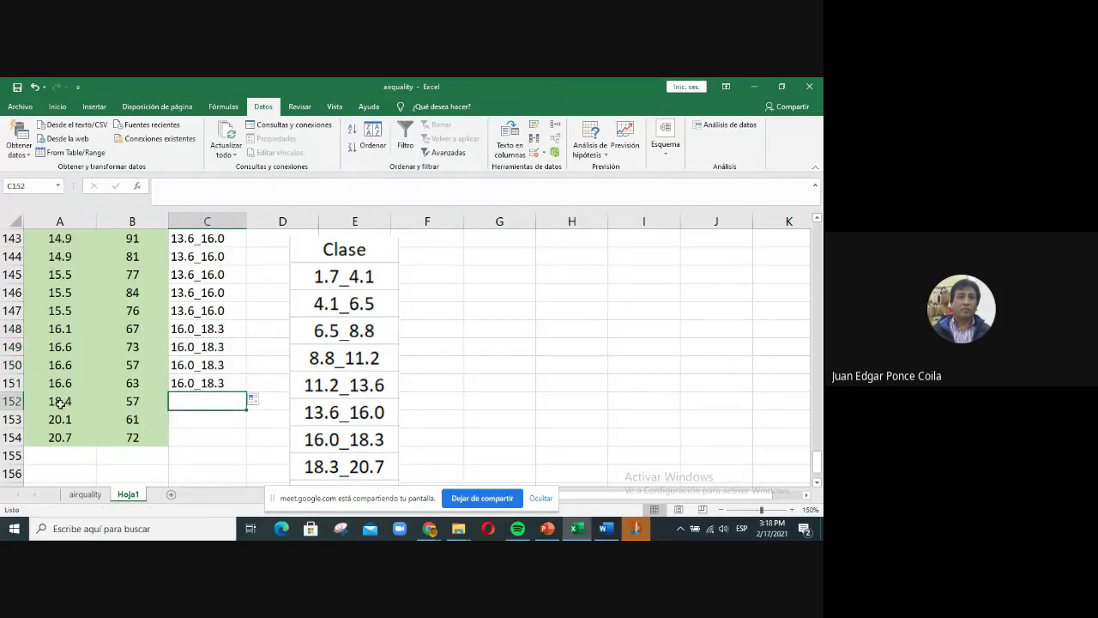
pyautogui.write('18.')
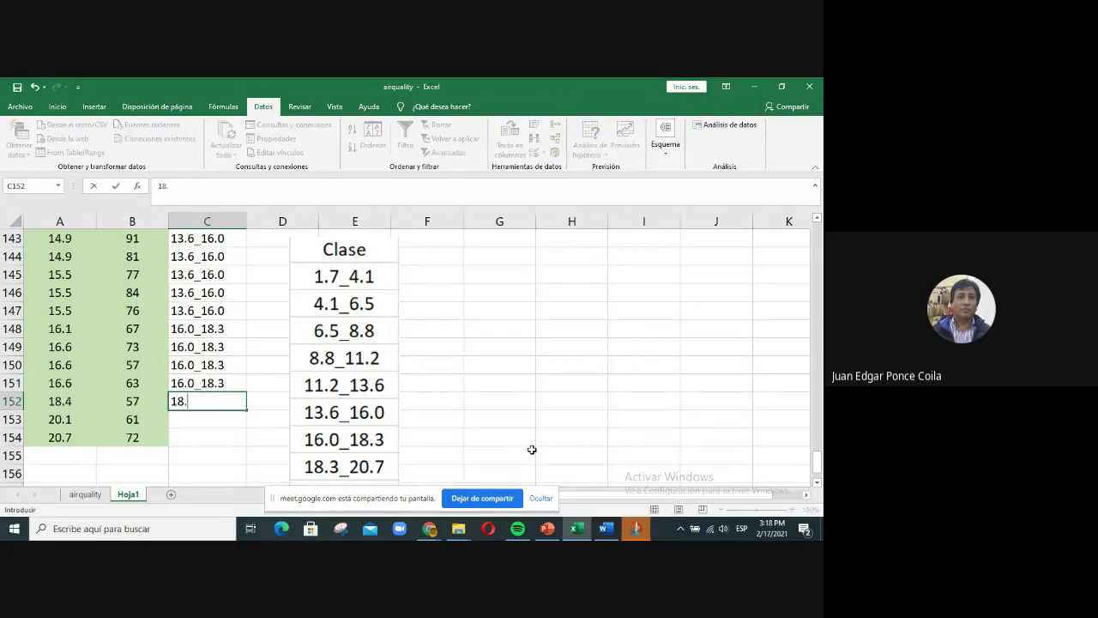
pyautogui.write('3_20.7')
pyautogui.press('Return')
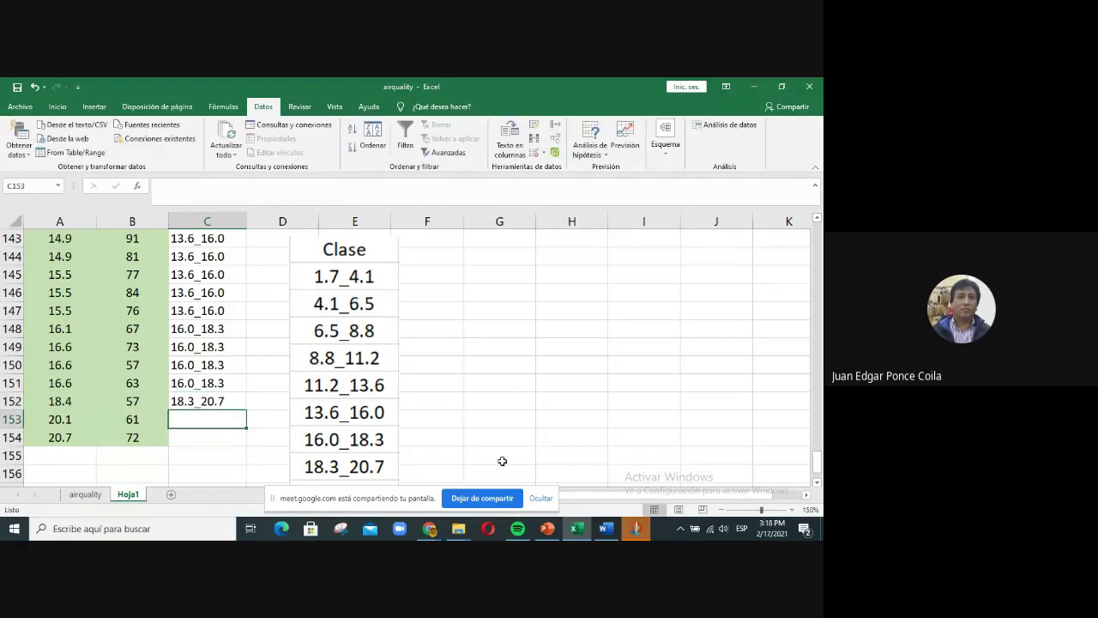
pyautogui.click(234, 396)
pyautogui.hotkey('ctrl', 'c')
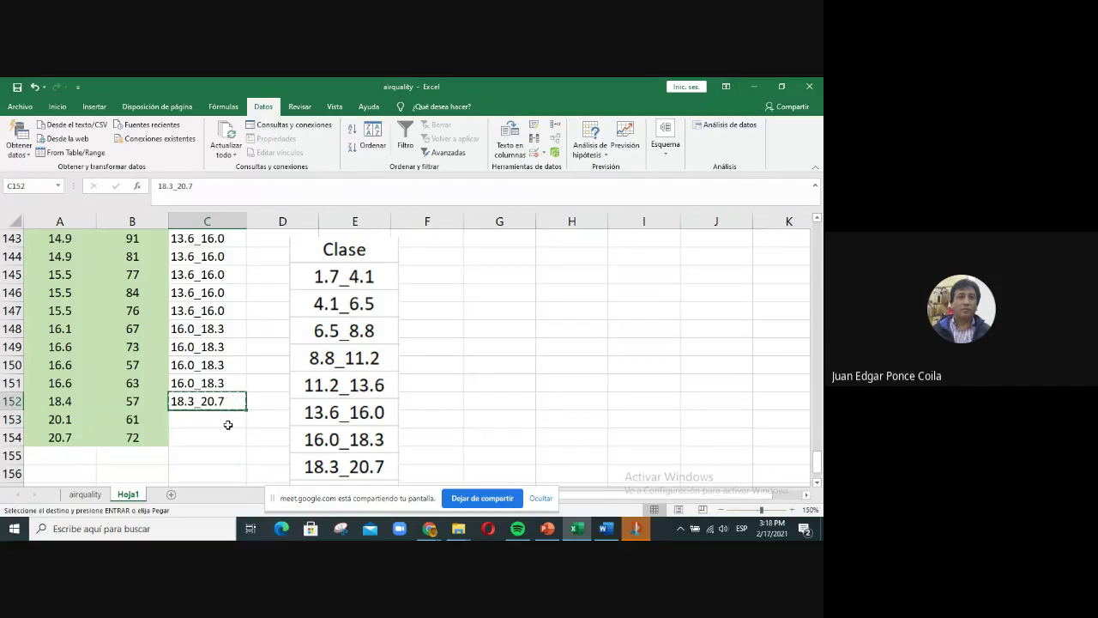
pyautogui.click(228, 420)
pyautogui.hotkey('ctrl', 'v')
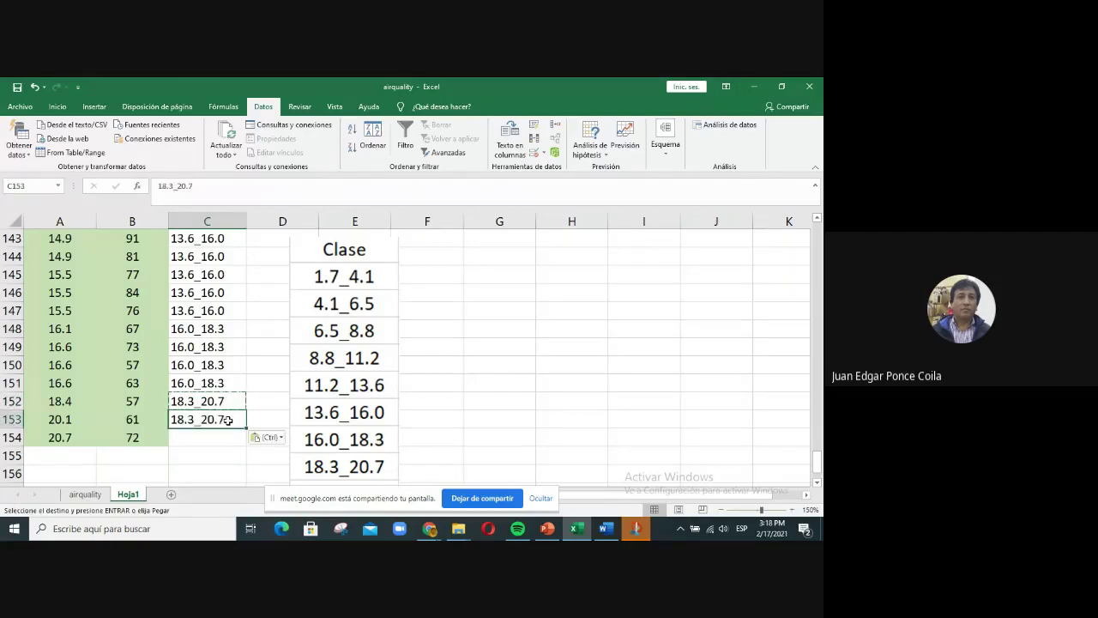
pyautogui.click(217, 436)
pyautogui.hotkey('ctrl', 'v')
pyautogui.click(344, 418)
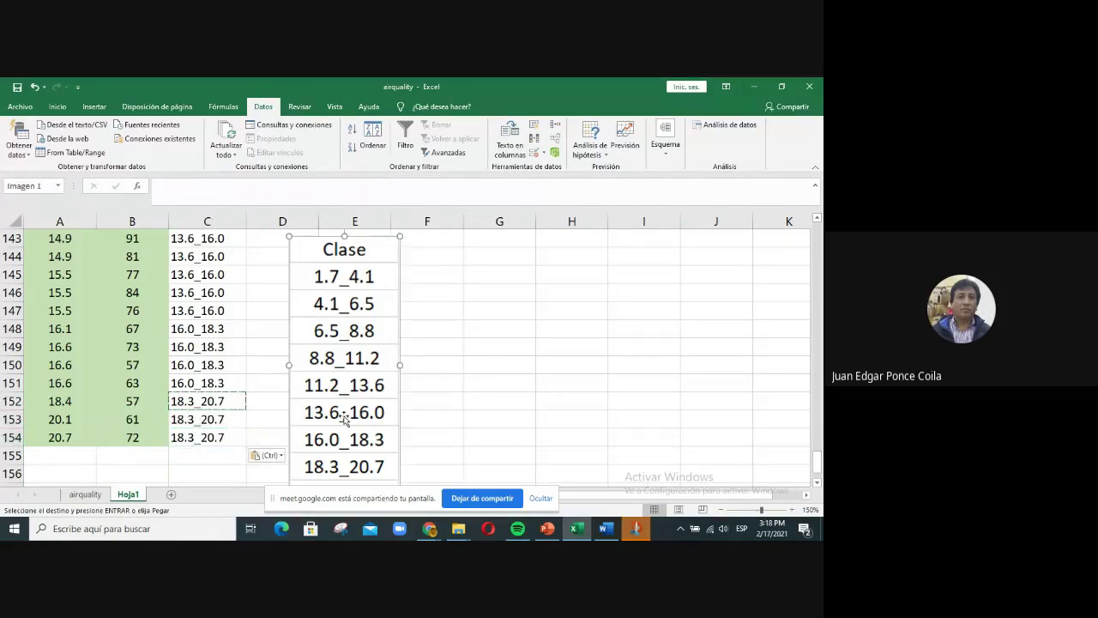
pyautogui.press('Delete')
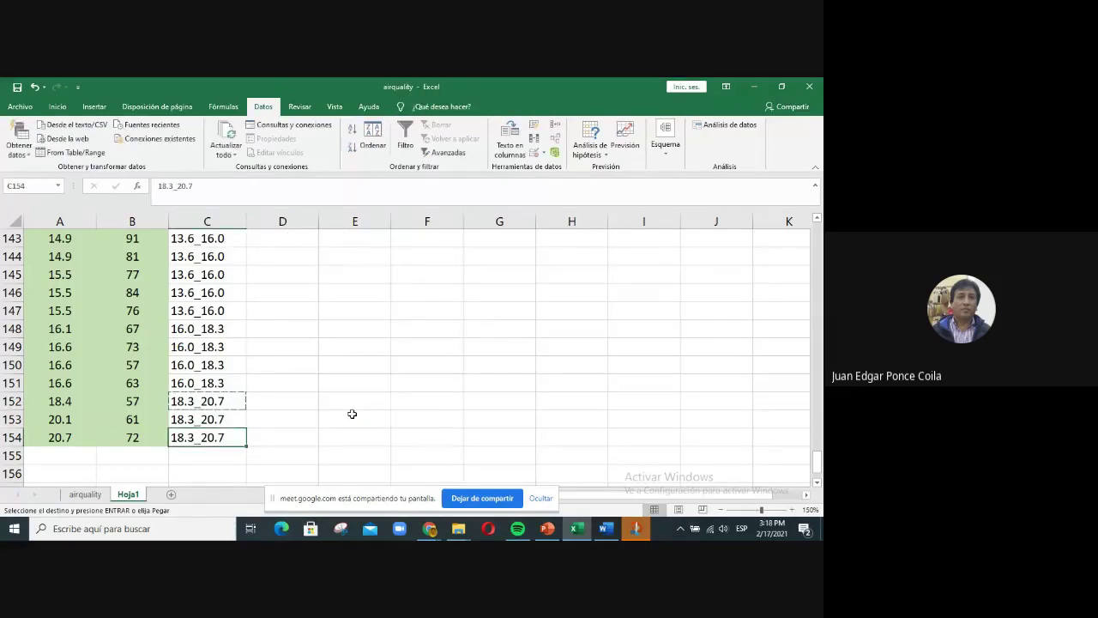
# - Center the contents of the whole Clase_Viento column horizontally
pyautogui.scroll(4, 384, 404)
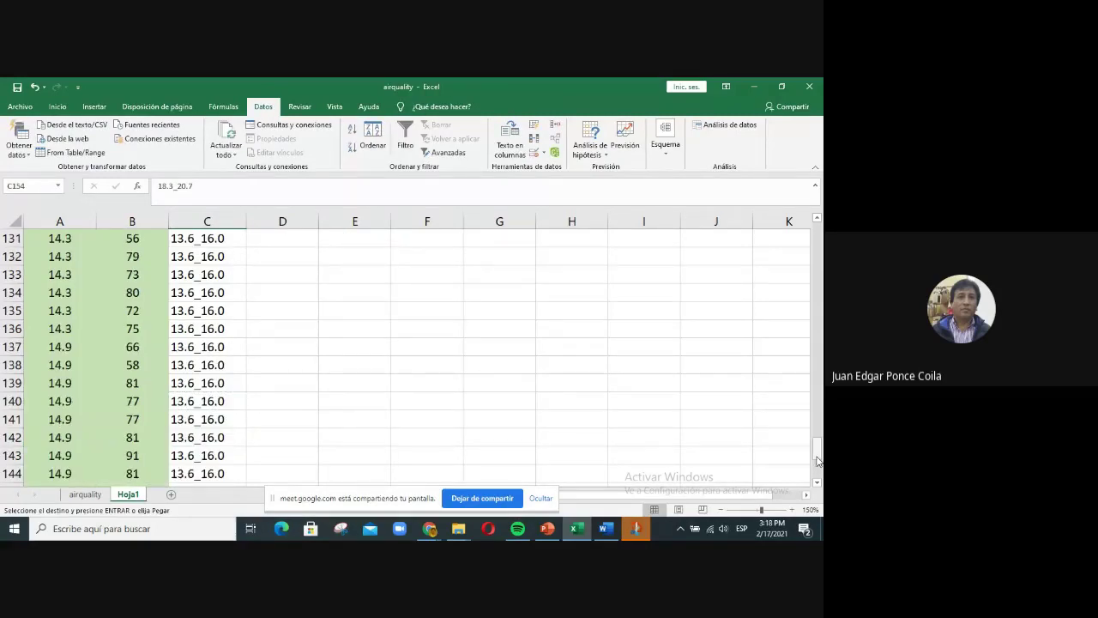
pyautogui.moveTo(817, 447); pyautogui.dragTo(819, 227)
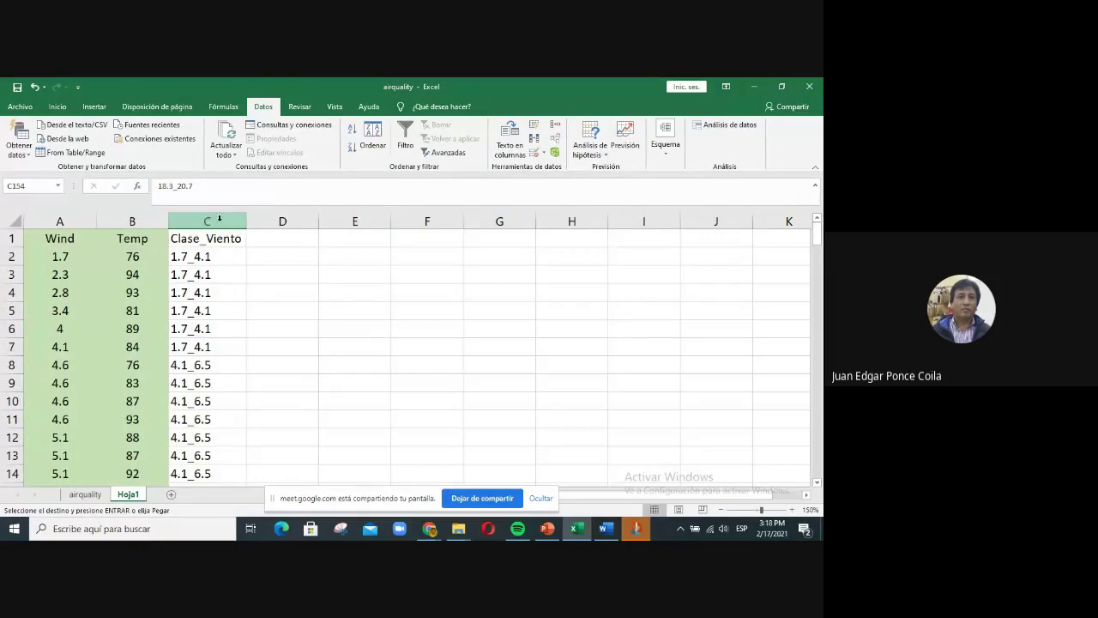
pyautogui.click(207, 221)
pyautogui.click(57, 110)
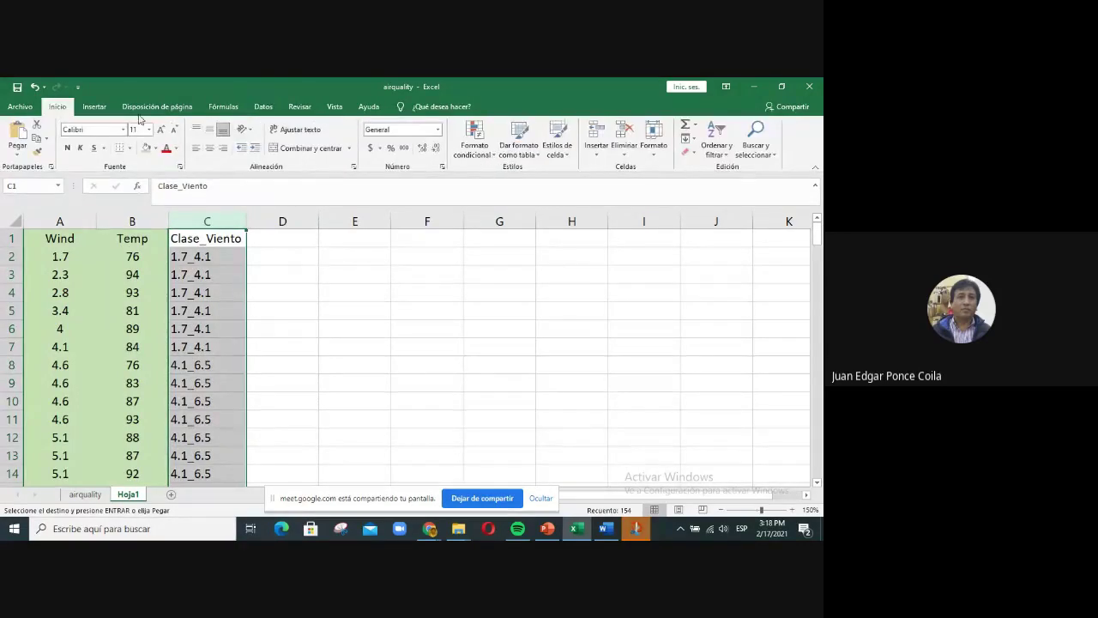
pyautogui.click(211, 150)
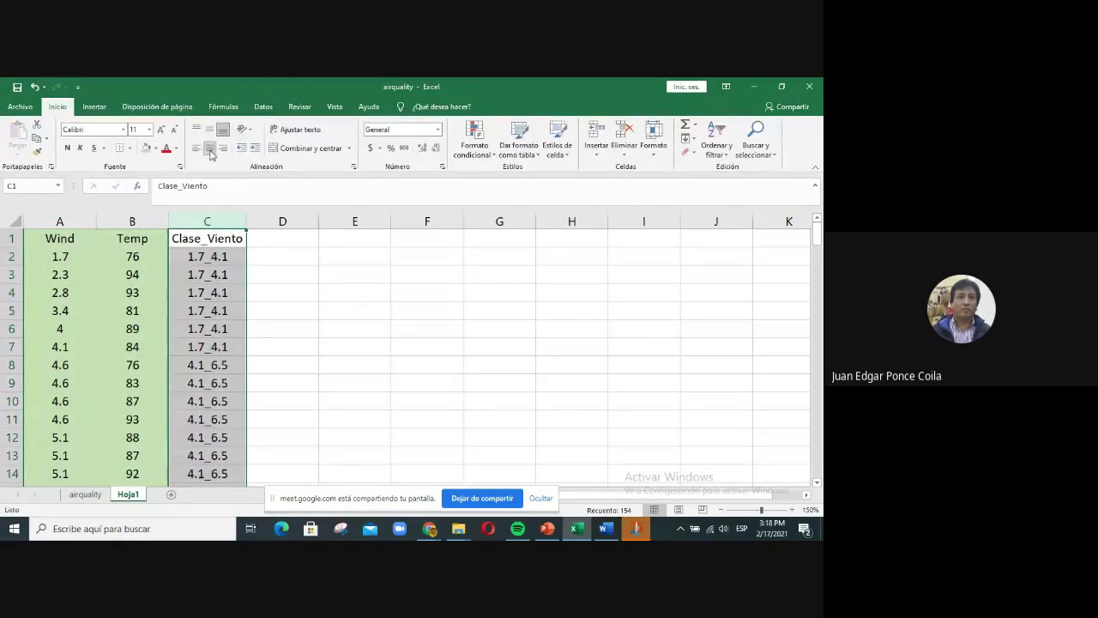
pyautogui.click(386, 362)
# - Enter the column header Clase_Temp in D1
pyautogui.click(268, 238)
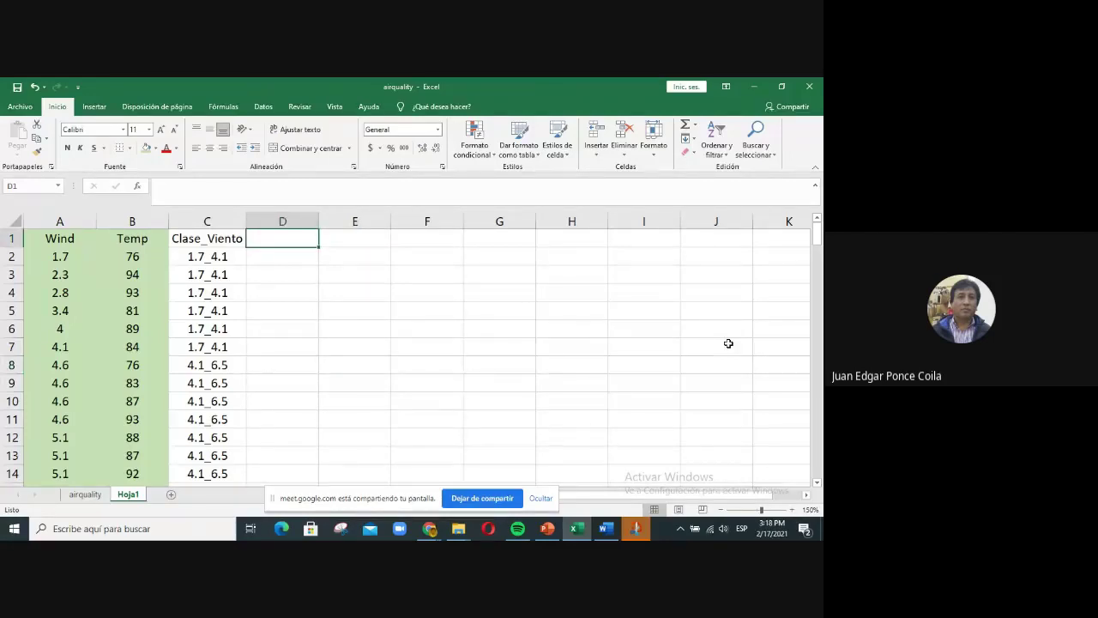
pyautogui.write('Clase')
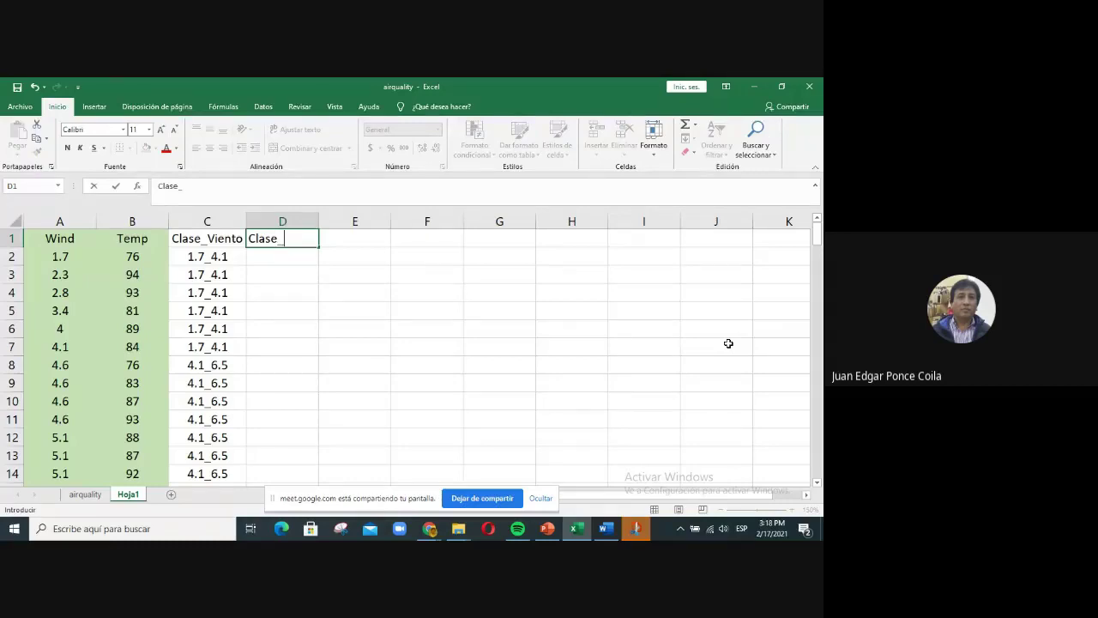
pyautogui.write('_temp')
pyautogui.press('BackSpace')
pyautogui.press('BackSpace')
pyautogui.press('BackSpace')
pyautogui.press('BackSpace')
pyautogui.write('Temp')
pyautogui.press('Return')
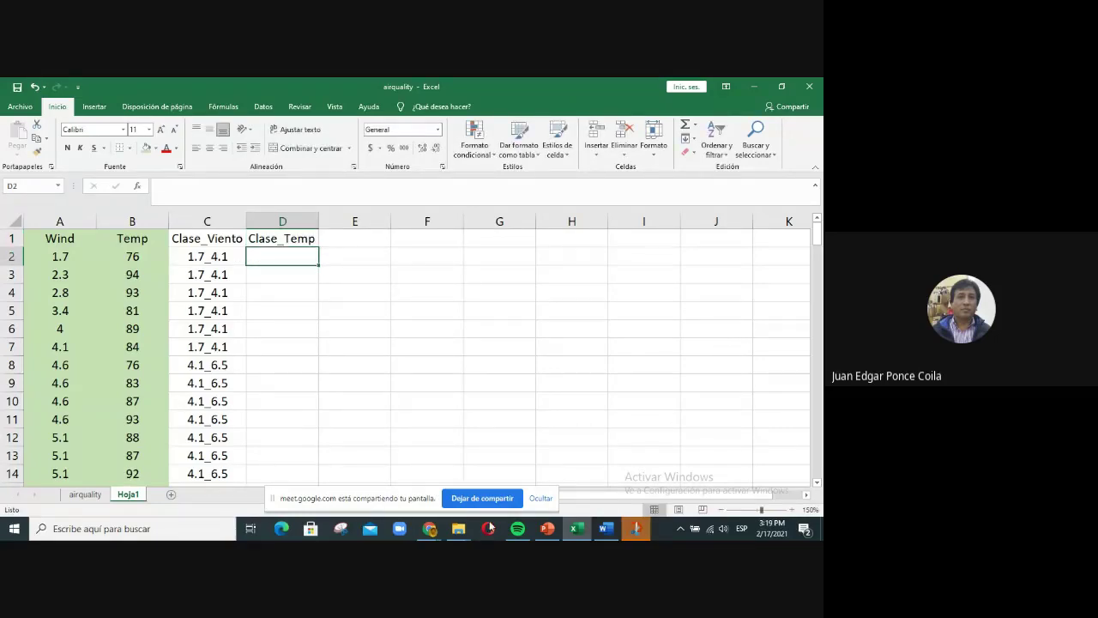
# - On the airquality sheet, enter the labels min_temp, max_temp and rango_temp in I10, I11 and I12
pyautogui.click(97, 496)
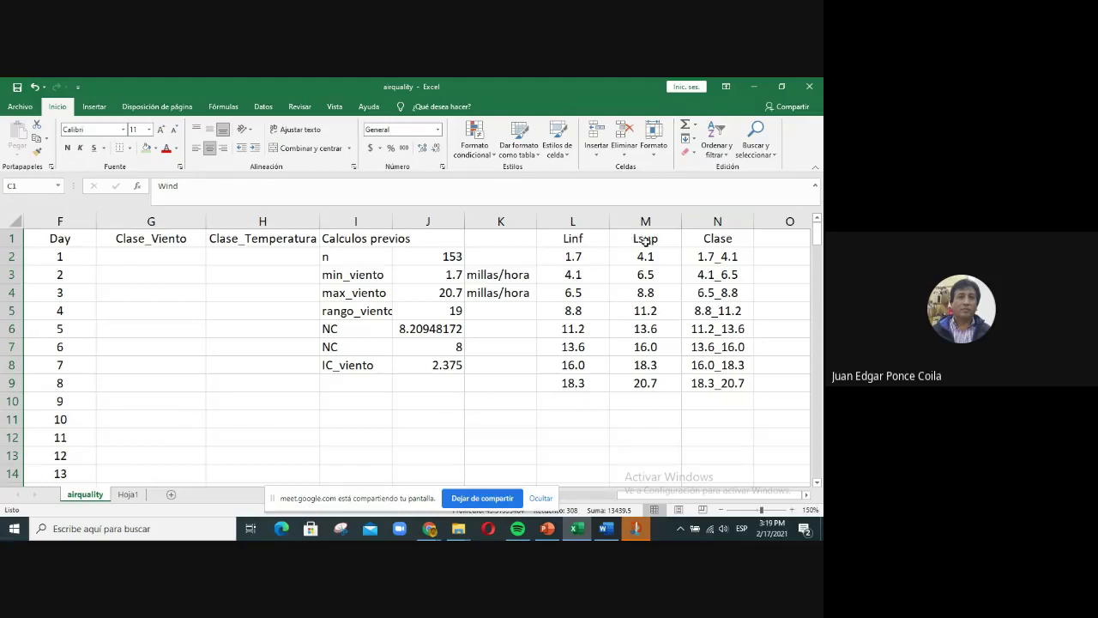
pyautogui.click(349, 400)
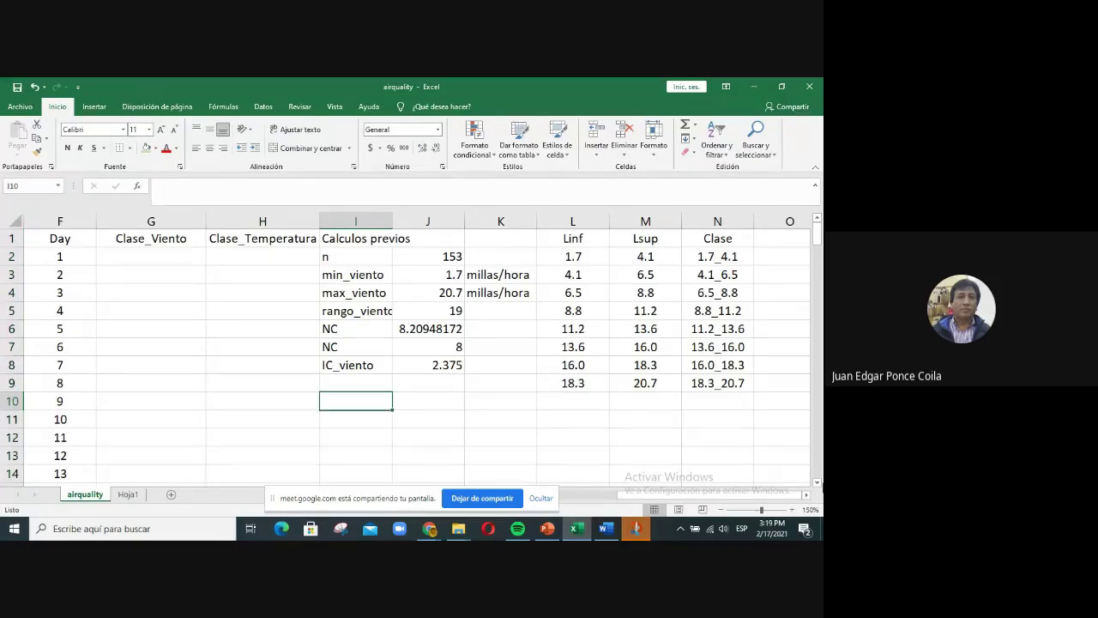
pyautogui.write('min')
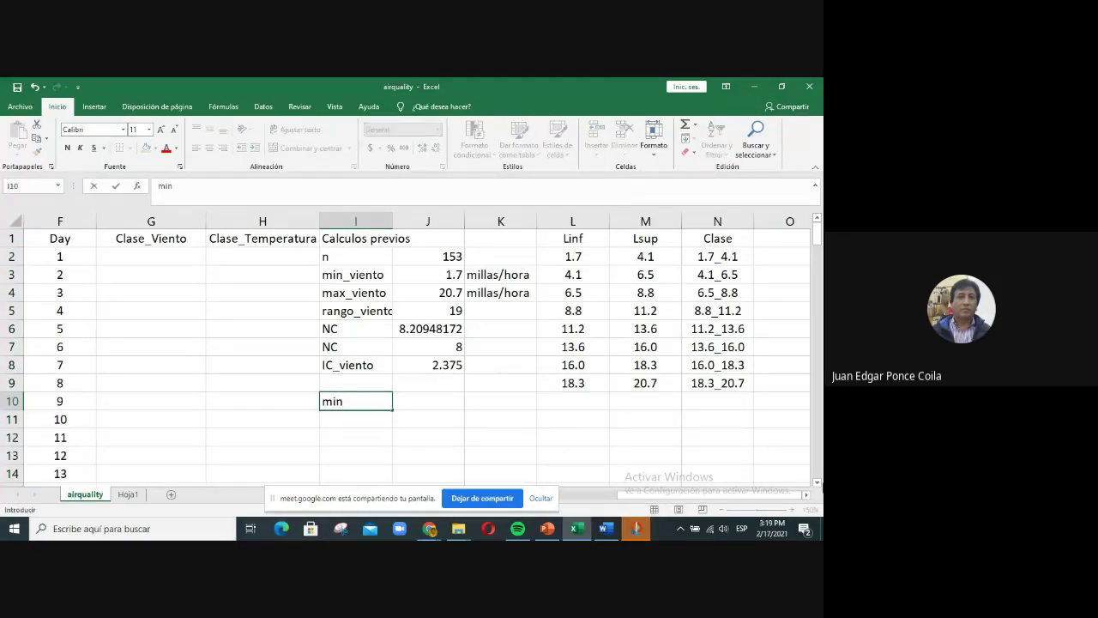
pyautogui.write('_temp')
pyautogui.press('Return')
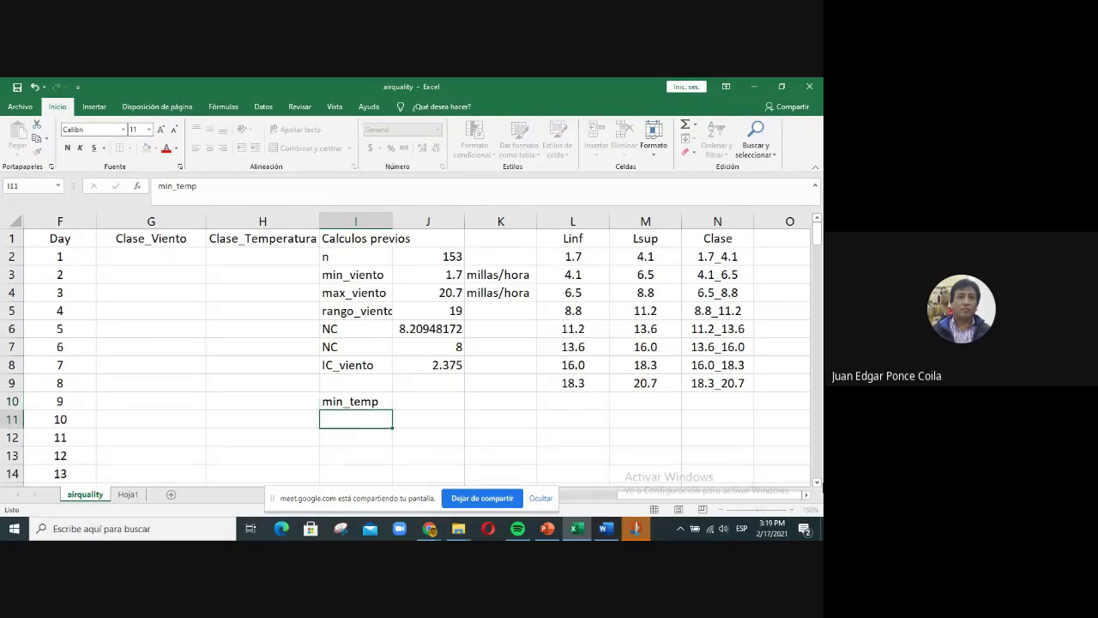
pyautogui.write('max_temp')
pyautogui.press('Return')
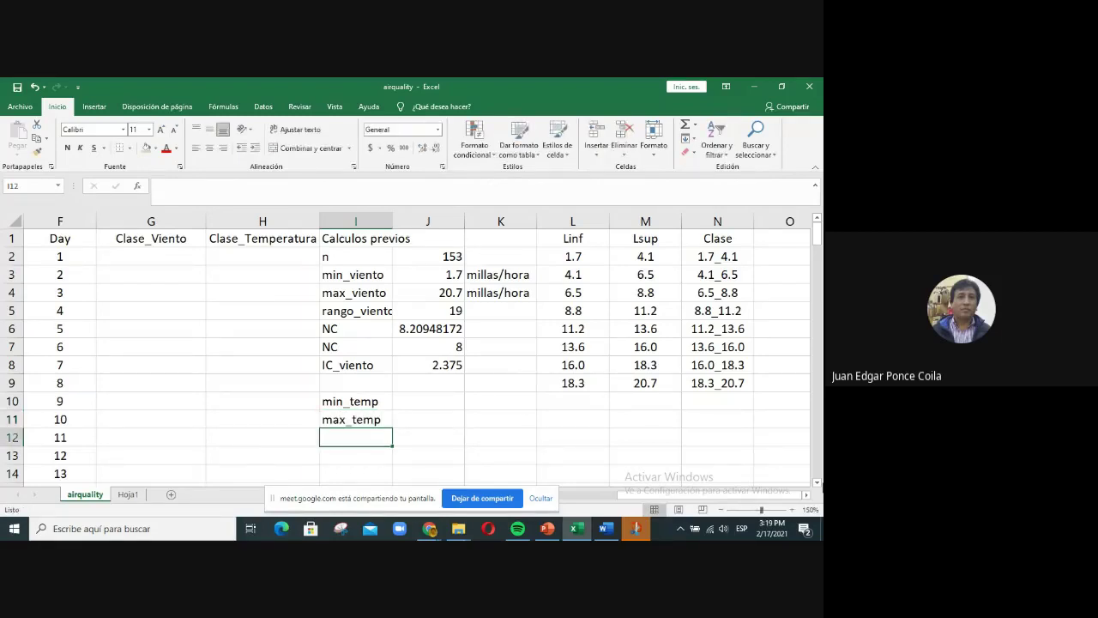
pyautogui.write('rango')
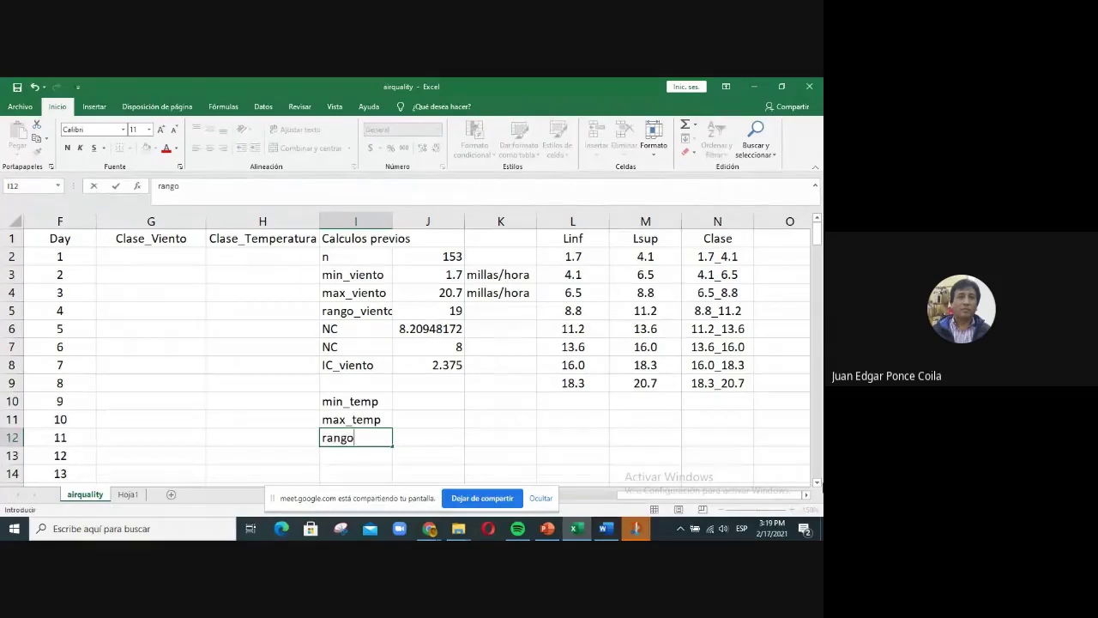
pyautogui.write('_temp')
pyautogui.press('Return')
# - Calculate the minimum temperature in J10 with the MIN function over the Temp data D2:D154
pyautogui.press('Up')
pyautogui.press('Up')
pyautogui.press('Up')
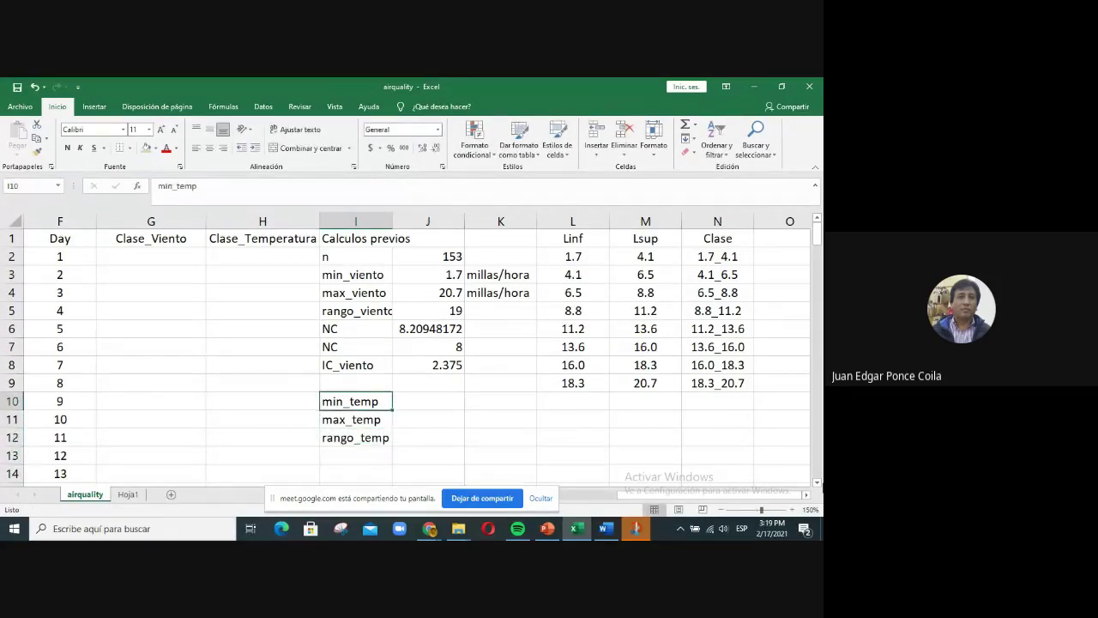
pyautogui.press('Right')
pyautogui.write('=m')
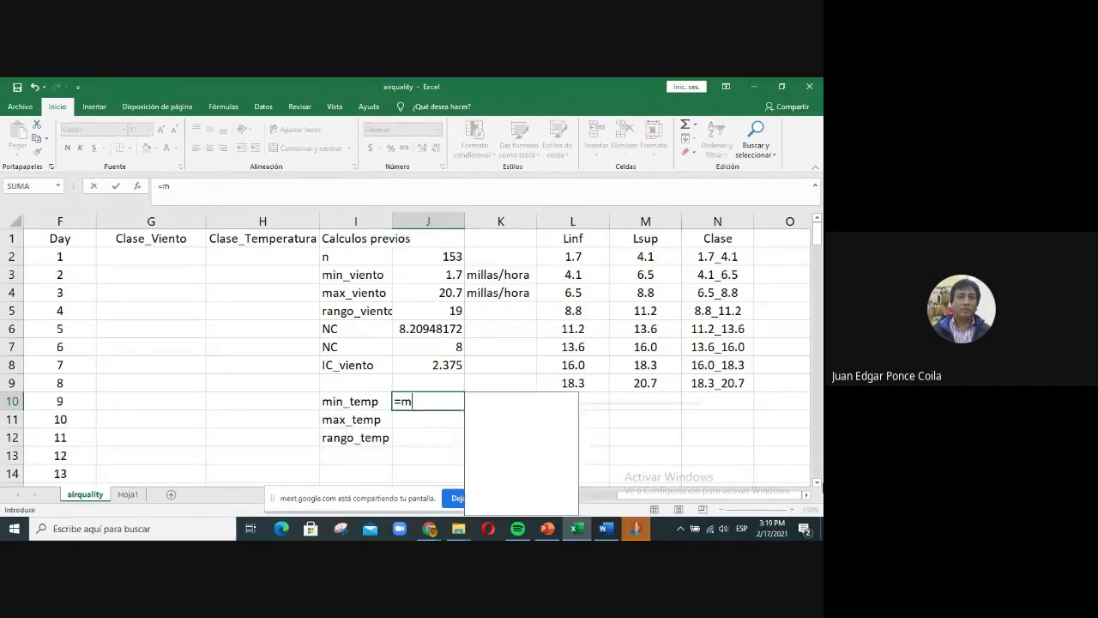
pyautogui.write('in(')
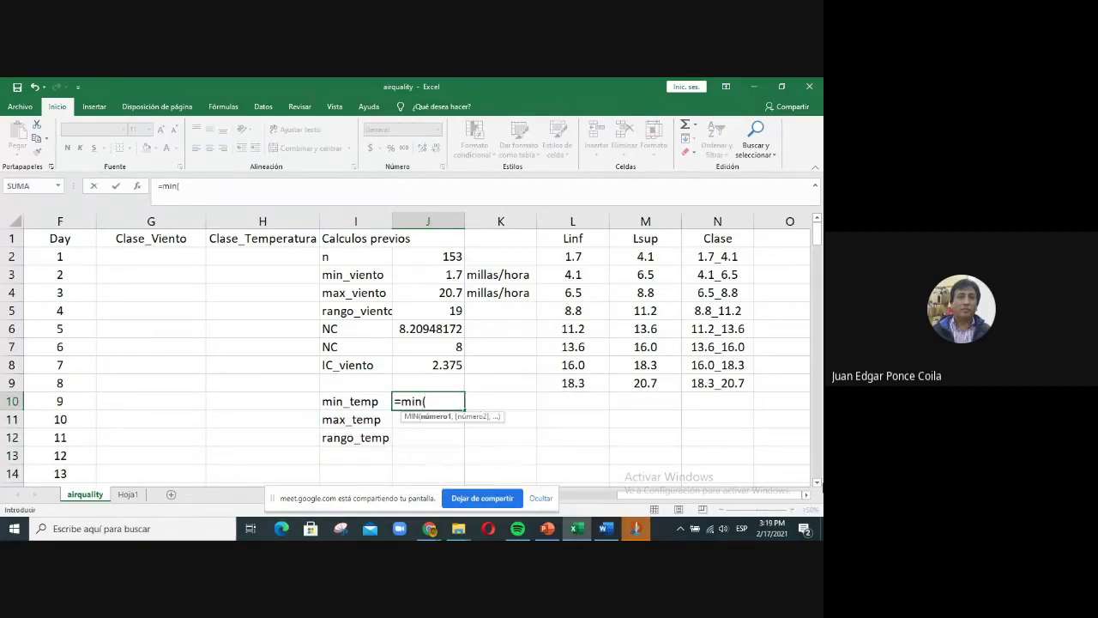
pyautogui.click(151, 401)
pyautogui.click(60, 401)
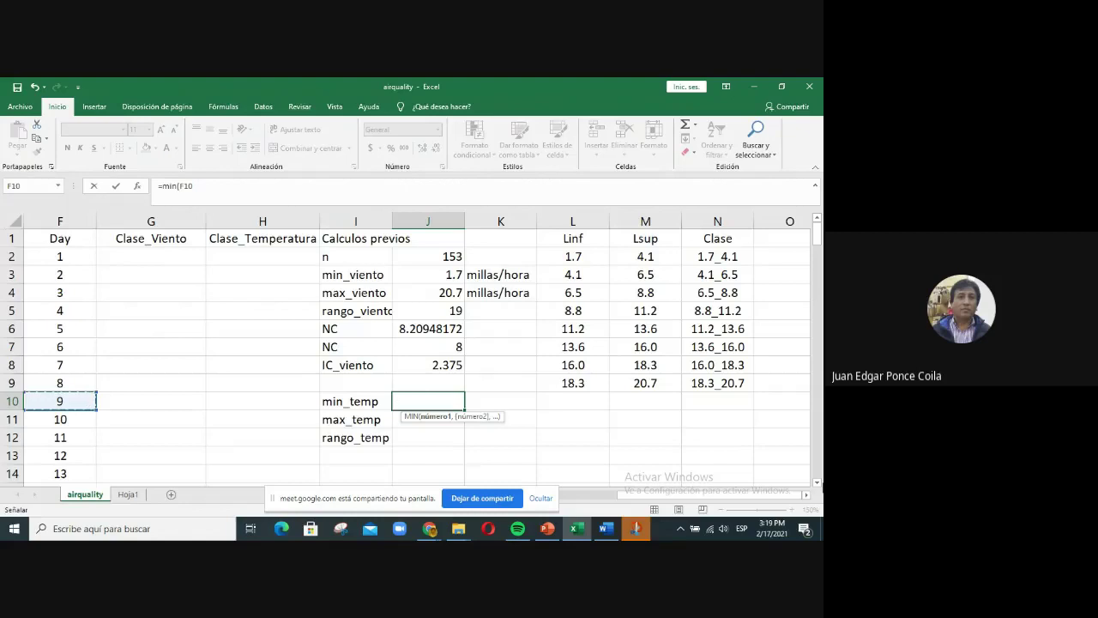
pyautogui.press('Left')
pyautogui.press('Left')
pyautogui.press('Up')
pyautogui.press('Up')
pyautogui.press('Up')
pyautogui.press('Up')
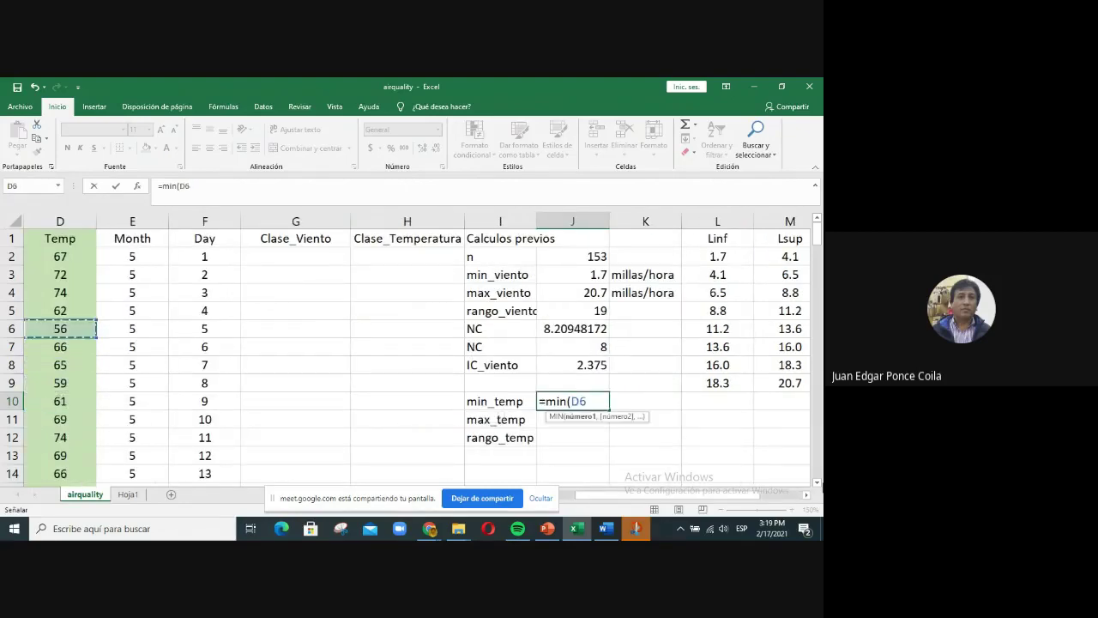
pyautogui.press('Up')
pyautogui.press('Up')
pyautogui.press('Up')
pyautogui.press('Up')
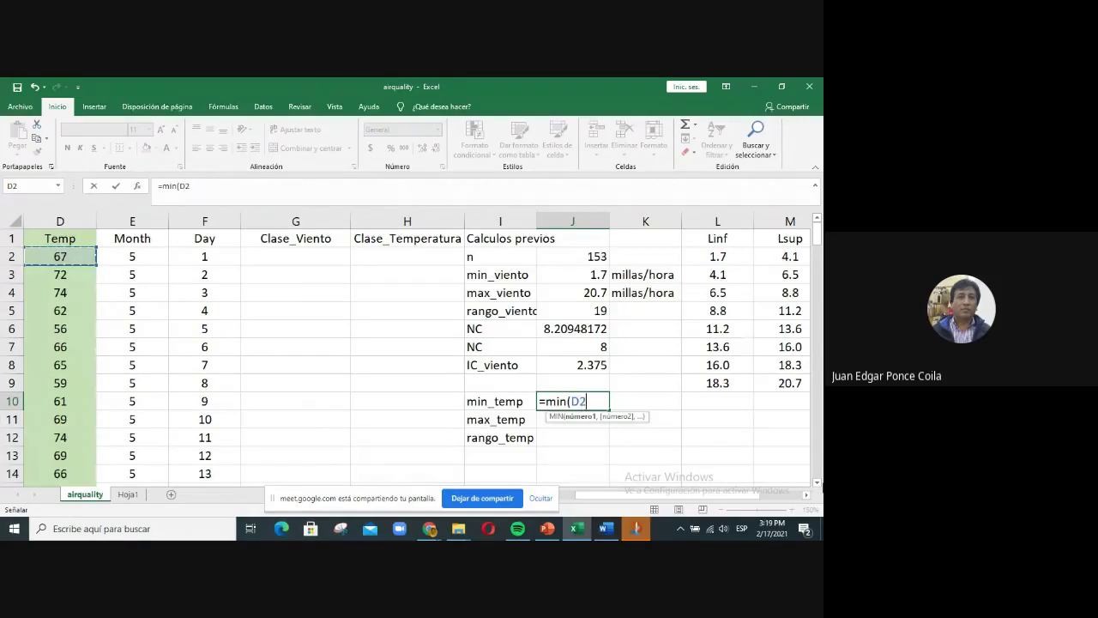
pyautogui.hotkey('ctrl', 'shift', 'End')
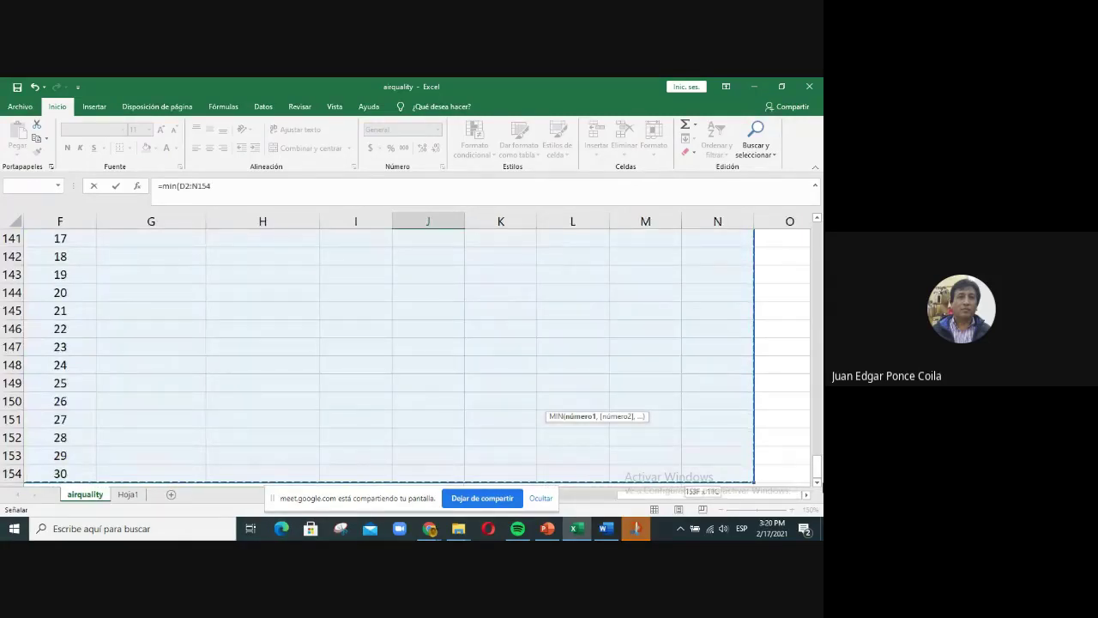
pyautogui.moveTo(682, 482); pyautogui.dragTo(96, 482)
pyautogui.press('Return')
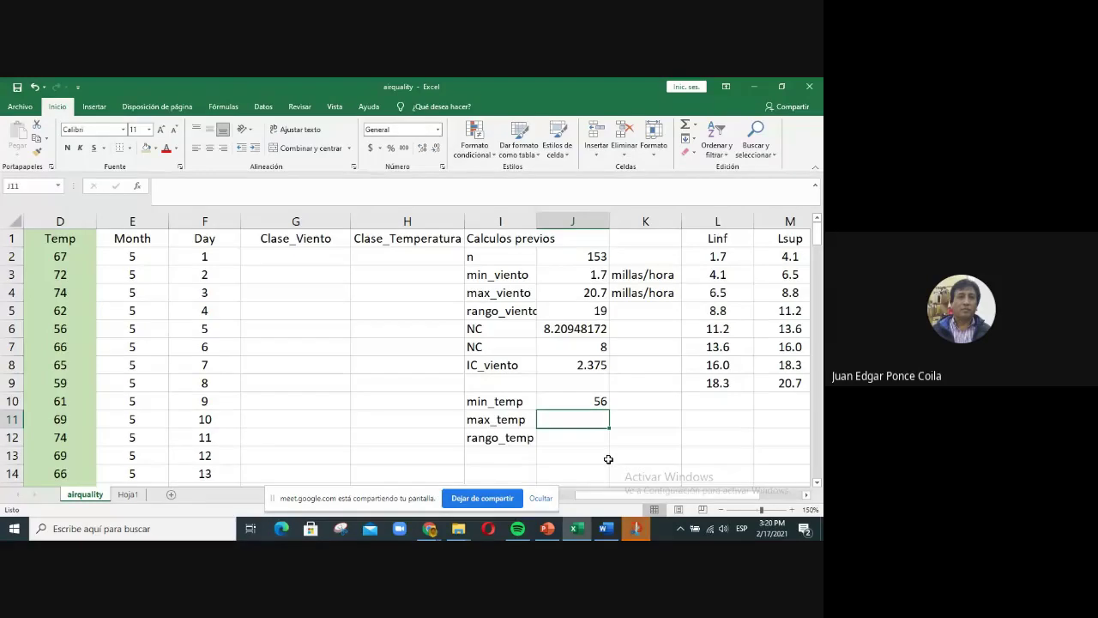
# - Calculate the maximum temperature in J11 with the MAX function over the Temp data D2:D154
pyautogui.write('=')
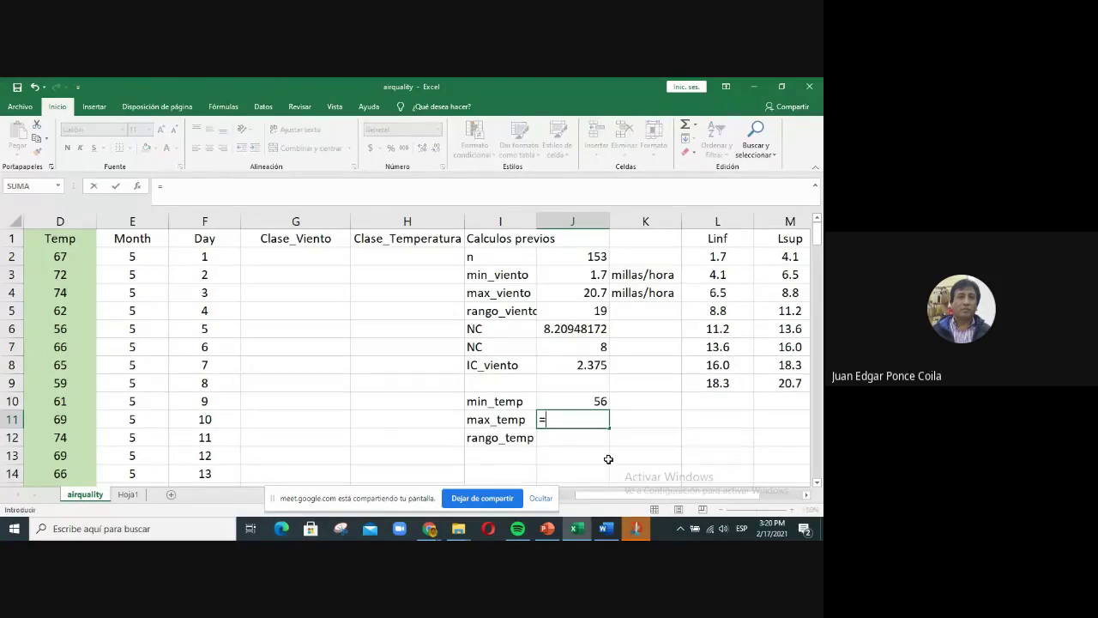
pyautogui.write('max(')
pyautogui.press('Up')
pyautogui.press('Up')
pyautogui.press('Up')
pyautogui.press('Up')
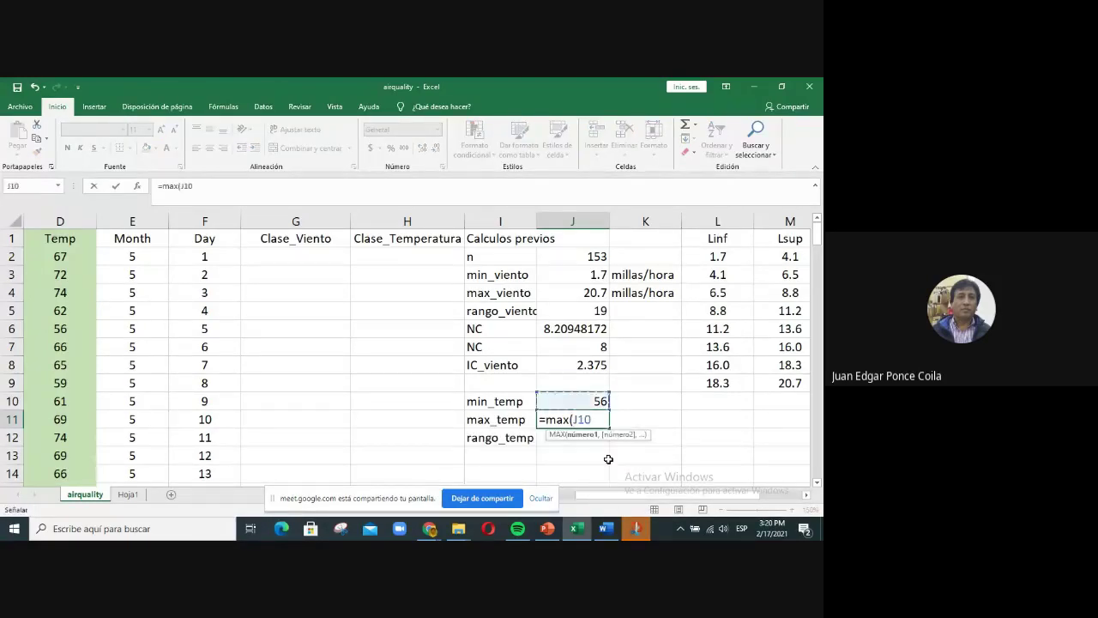
pyautogui.press('Up')
pyautogui.press('Up')
pyautogui.press('Up')
pyautogui.press('Up')
pyautogui.press('Up')
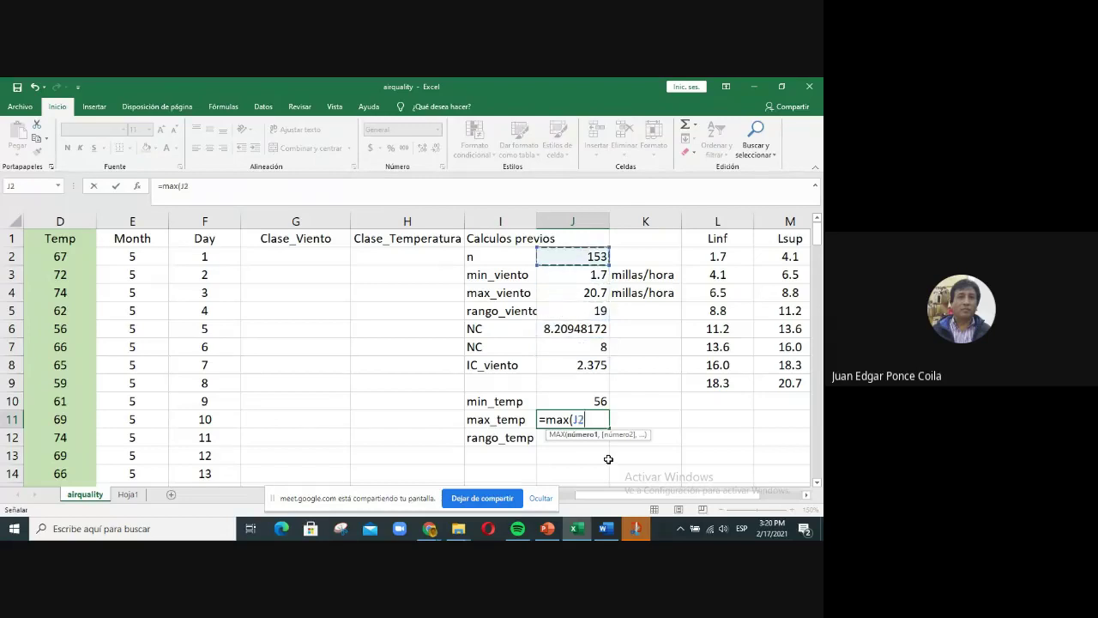
pyautogui.press('Left')
pyautogui.press('Left')
pyautogui.press('Left')
pyautogui.press('Left')
pyautogui.press('Left')
pyautogui.press('Left')
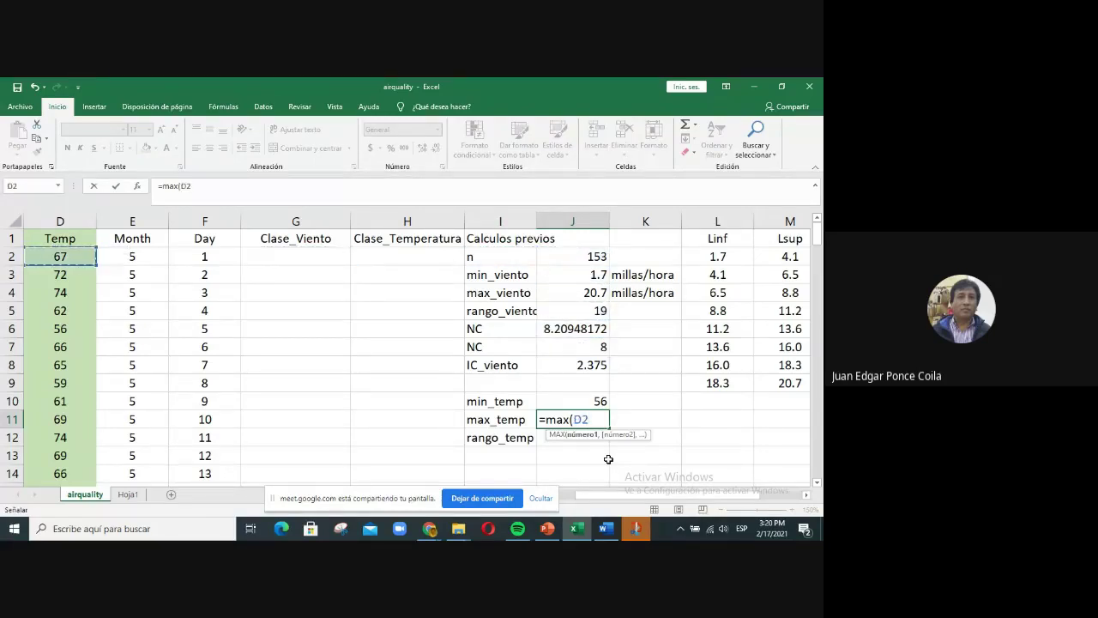
pyautogui.hotkey('ctrl', 'shift', 'End')
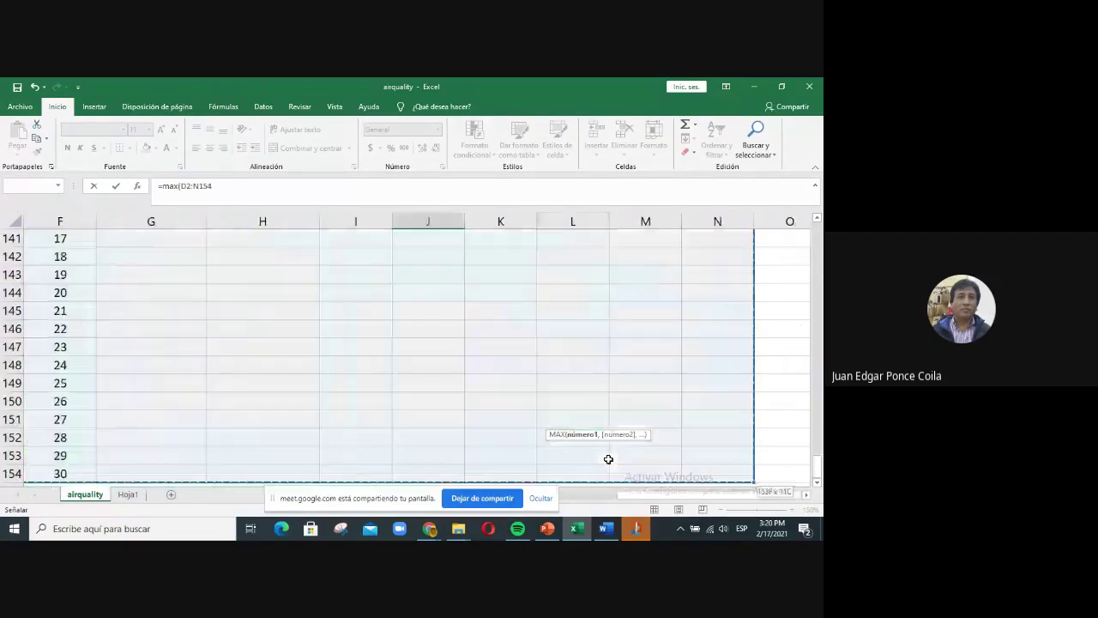
pyautogui.hotkey('shift', 'Left')
pyautogui.hotkey('shift', 'Left')
pyautogui.hotkey('shift', 'Left')
pyautogui.hotkey('shift', 'Left')
pyautogui.hotkey('shift', 'Left')
pyautogui.hotkey('shift', 'Left')
pyautogui.hotkey('shift', 'Left')
pyautogui.hotkey('shift', 'Left')
pyautogui.hotkey('shift', 'Left')
pyautogui.hotkey('shift', 'Left')
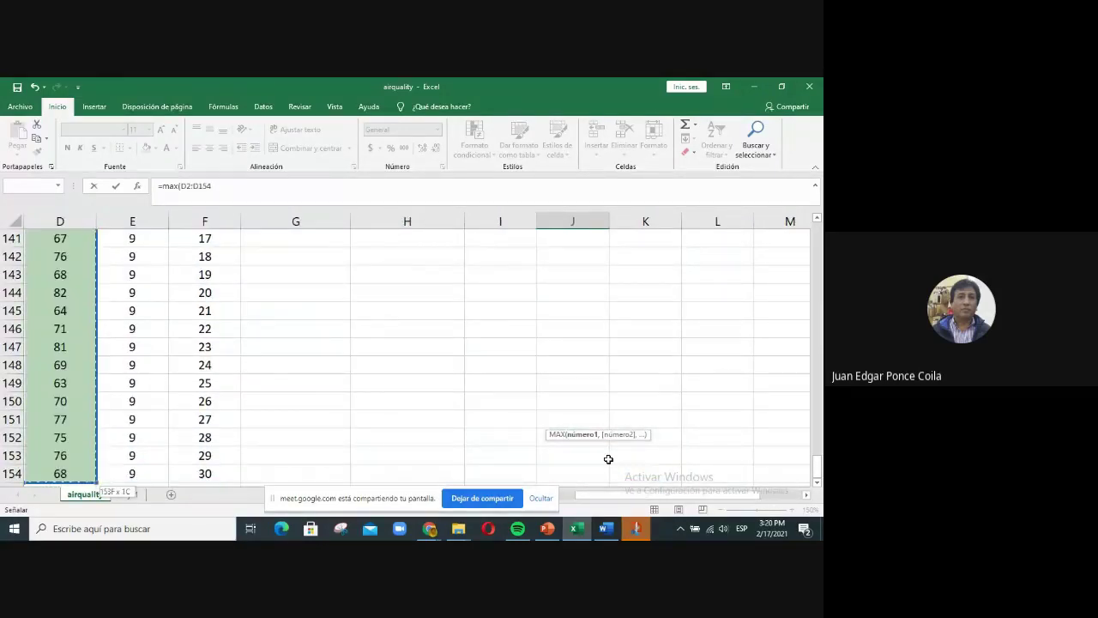
pyautogui.press('Return')
# - Calculate the temperature range in J12 as the maximum minus the minimum, using the formula =J11-J10
pyautogui.scroll(-1, 598, 422)
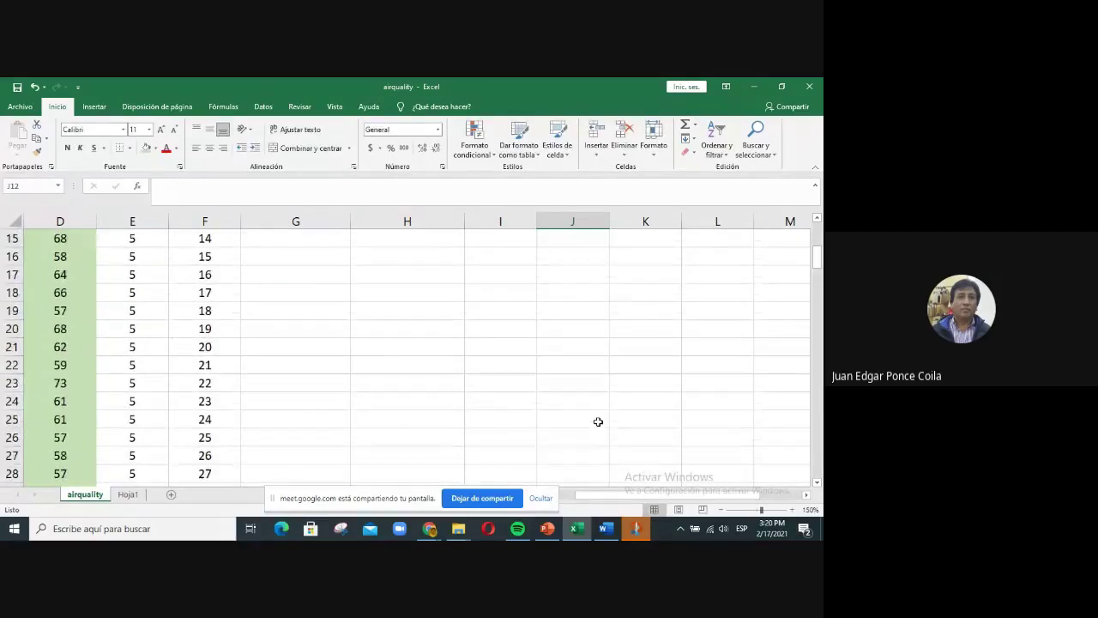
pyautogui.scroll(5, 598, 421)
pyautogui.click(596, 418)
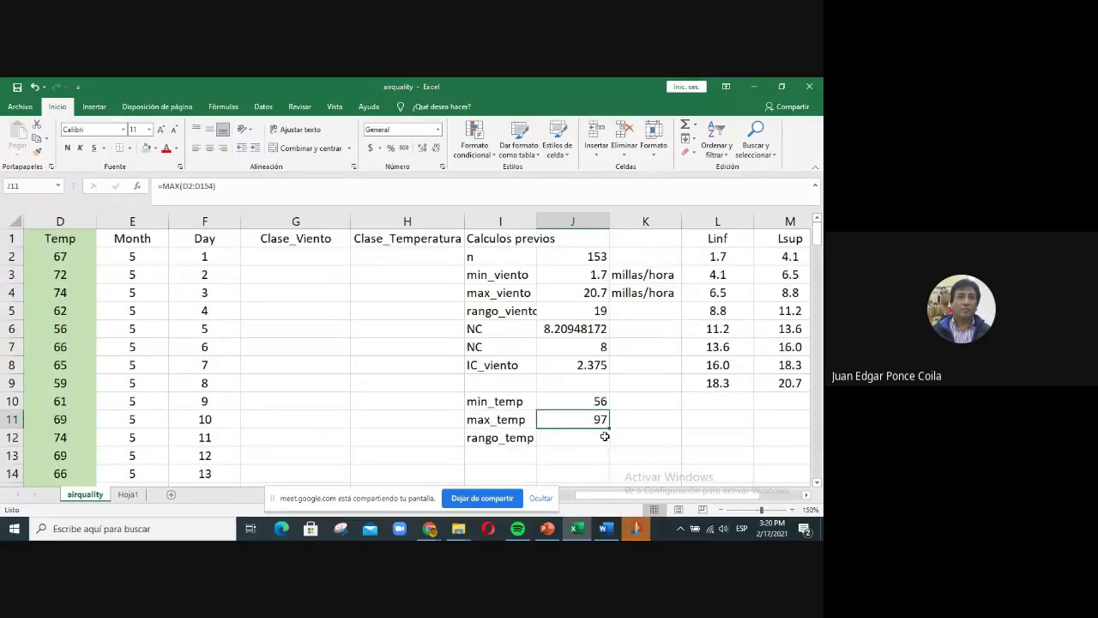
pyautogui.click(581, 398)
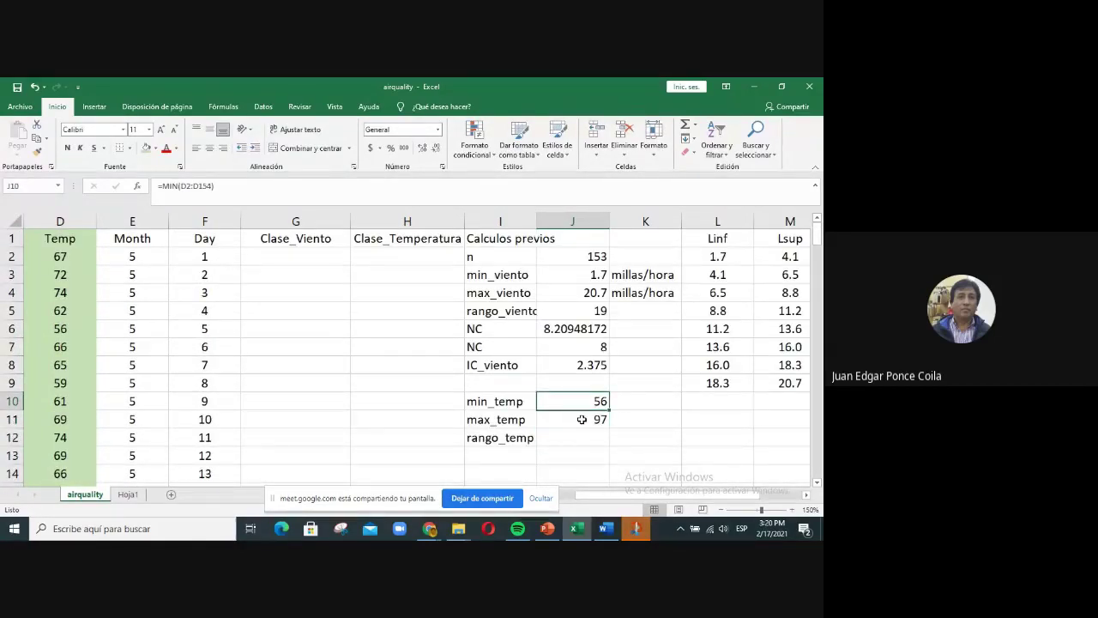
pyautogui.click(581, 419)
pyautogui.click(588, 444)
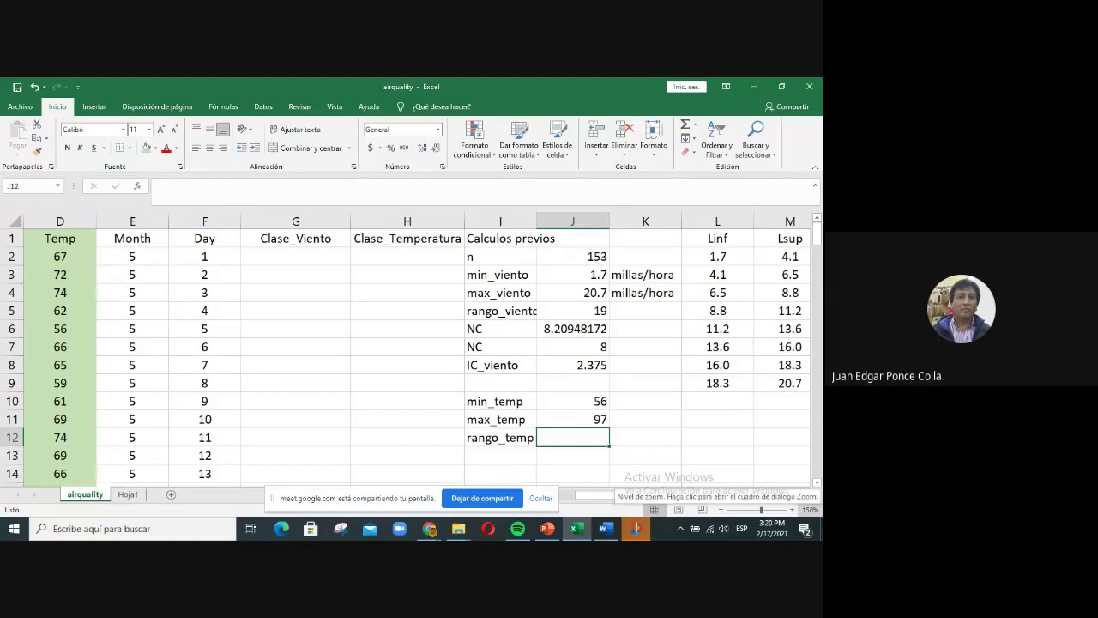
pyautogui.write('=')
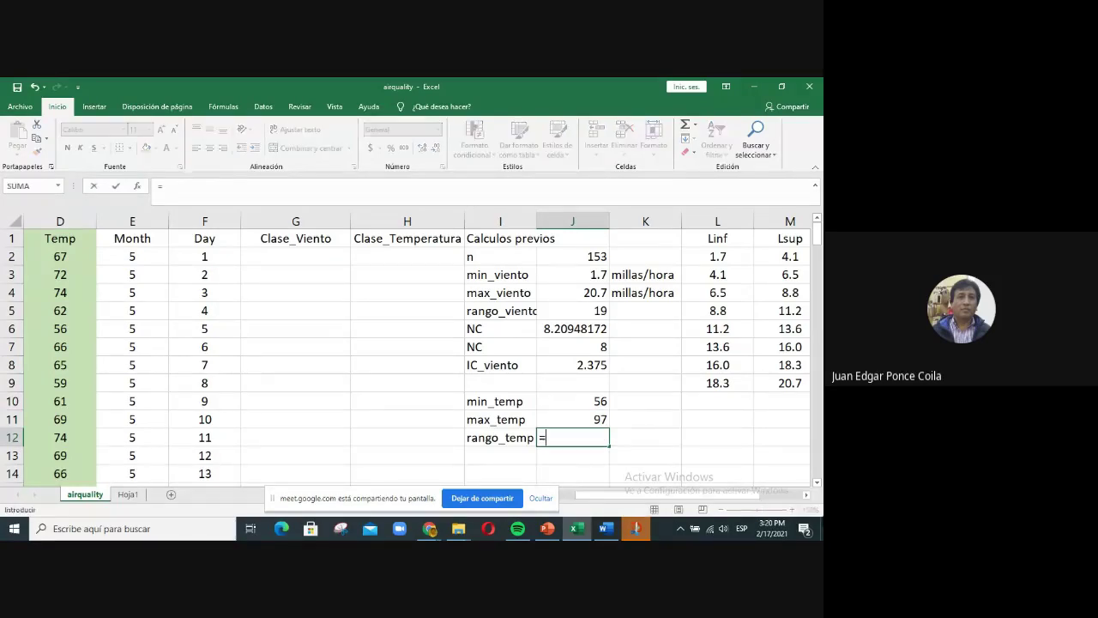
pyautogui.click(572, 418)
pyautogui.write('-')
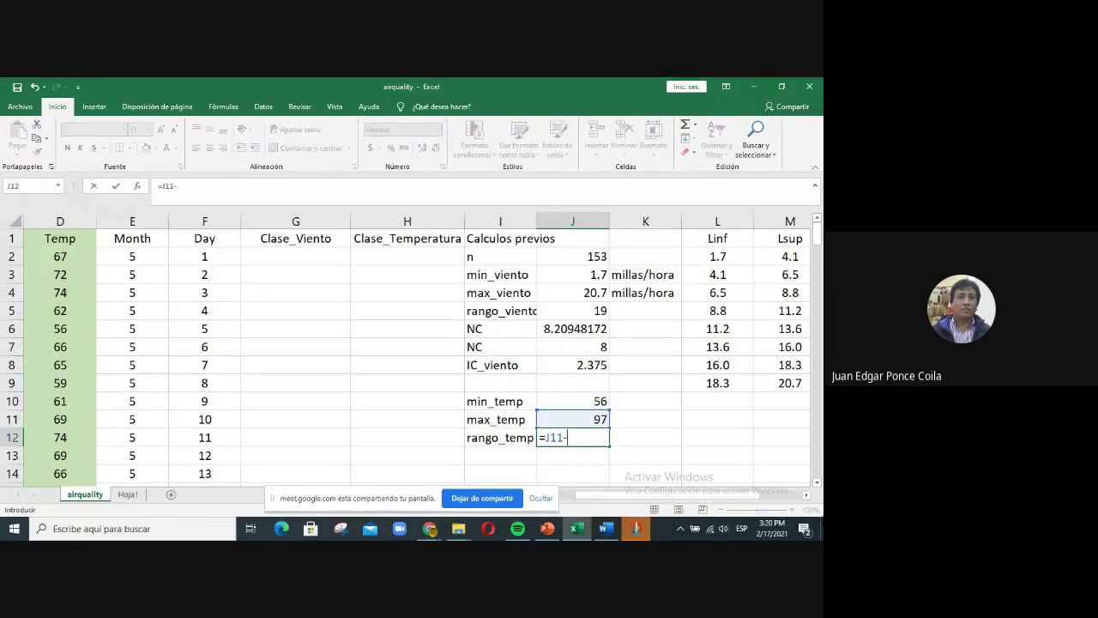
pyautogui.click(572, 401)
pyautogui.press('Return')
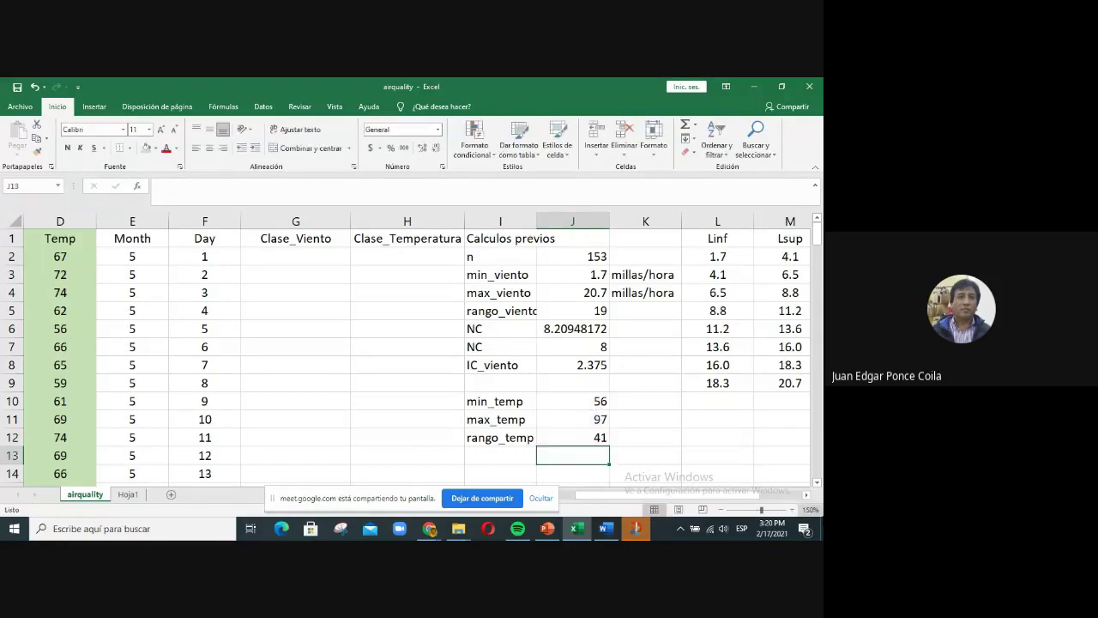
pyautogui.click(580, 438)
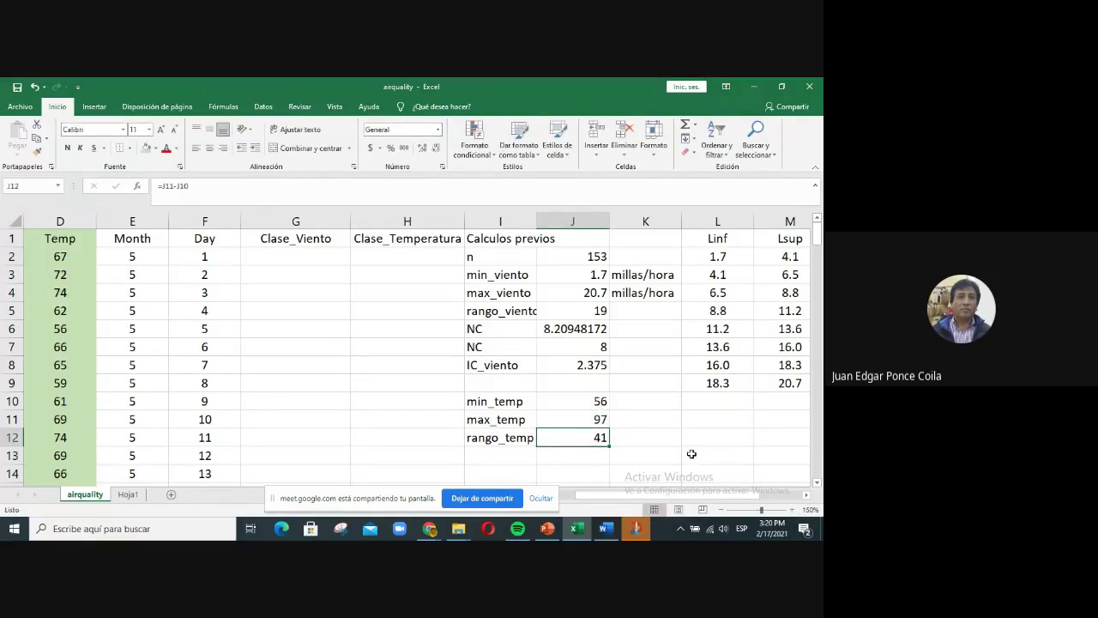
# - Enter the label IC_temp in I13 and calculate the class interval in J13 with the formula =J12/8
pyautogui.scroll(-1, 651, 435)
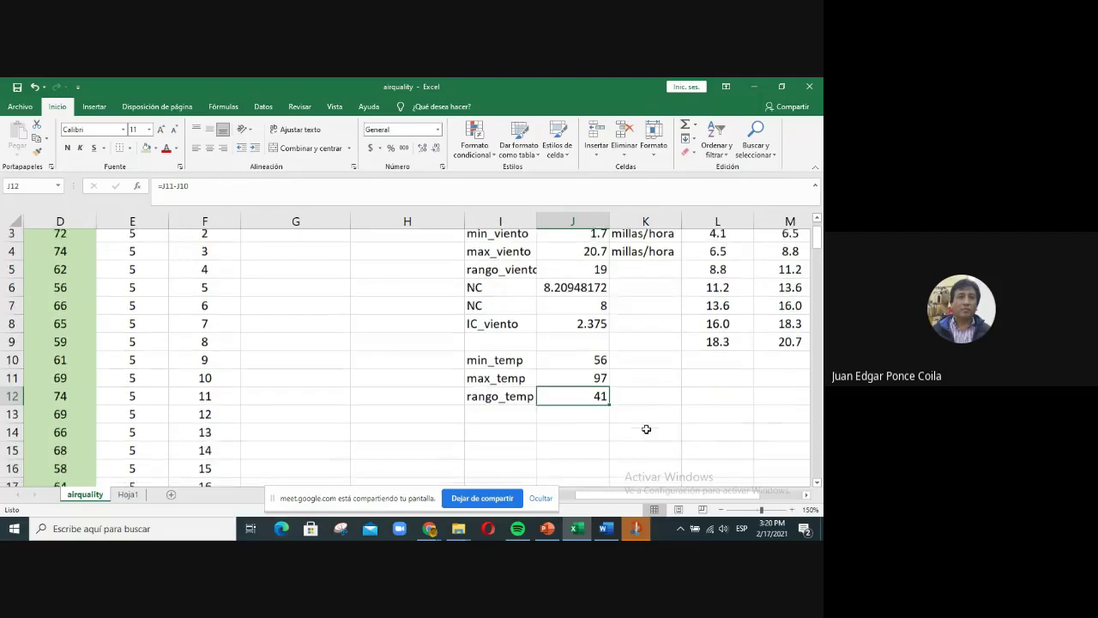
pyautogui.click(495, 404)
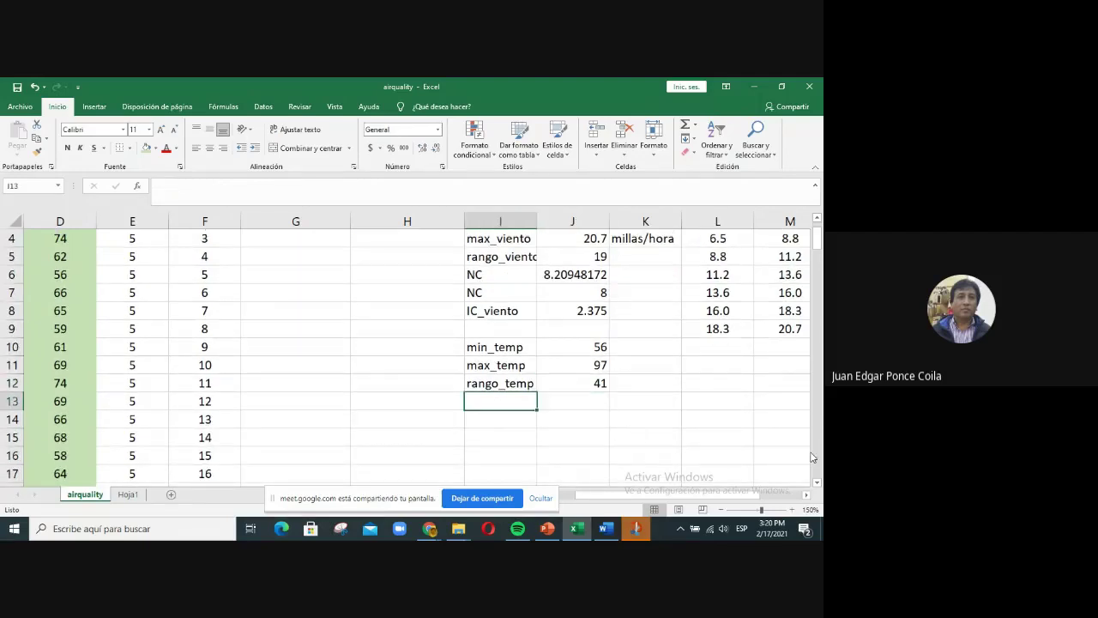
pyautogui.write('IC')
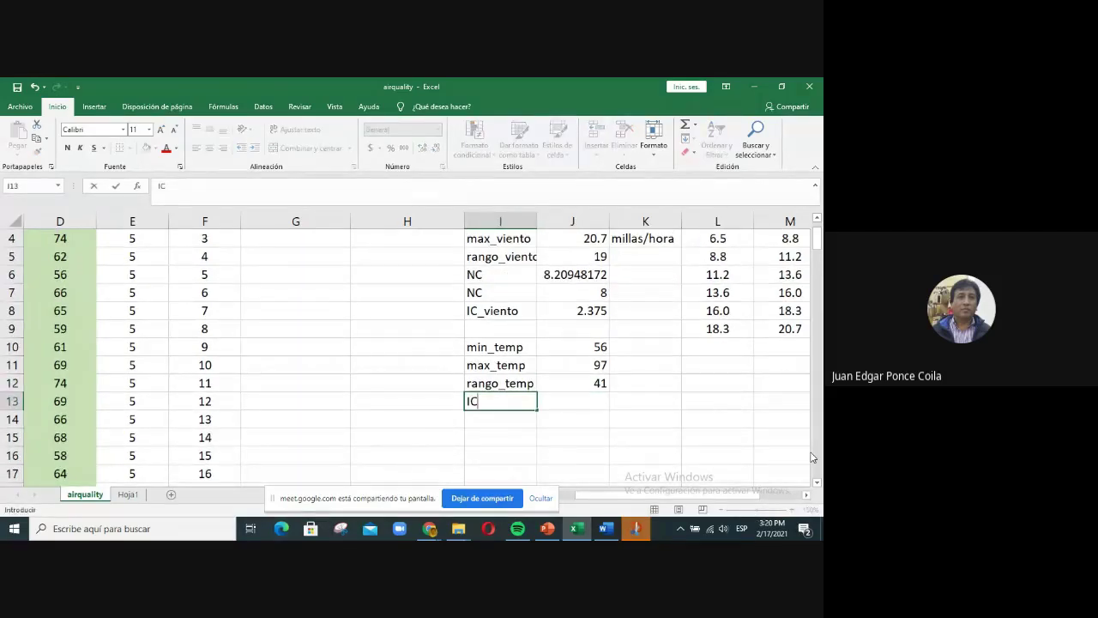
pyautogui.write('_temp')
pyautogui.press('Tab')
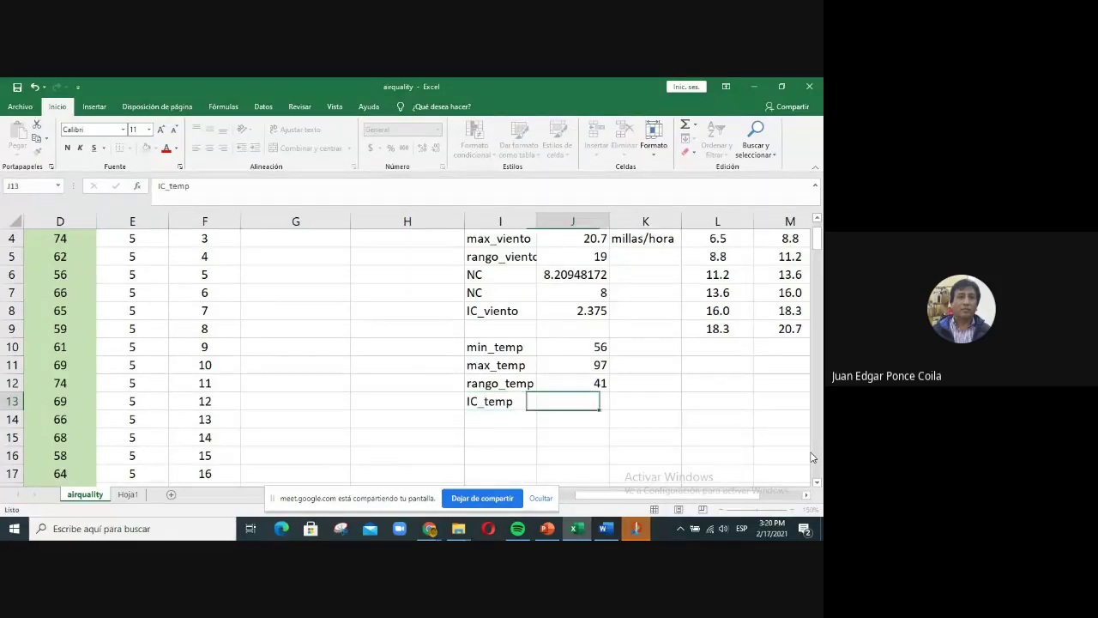
pyautogui.write('=')
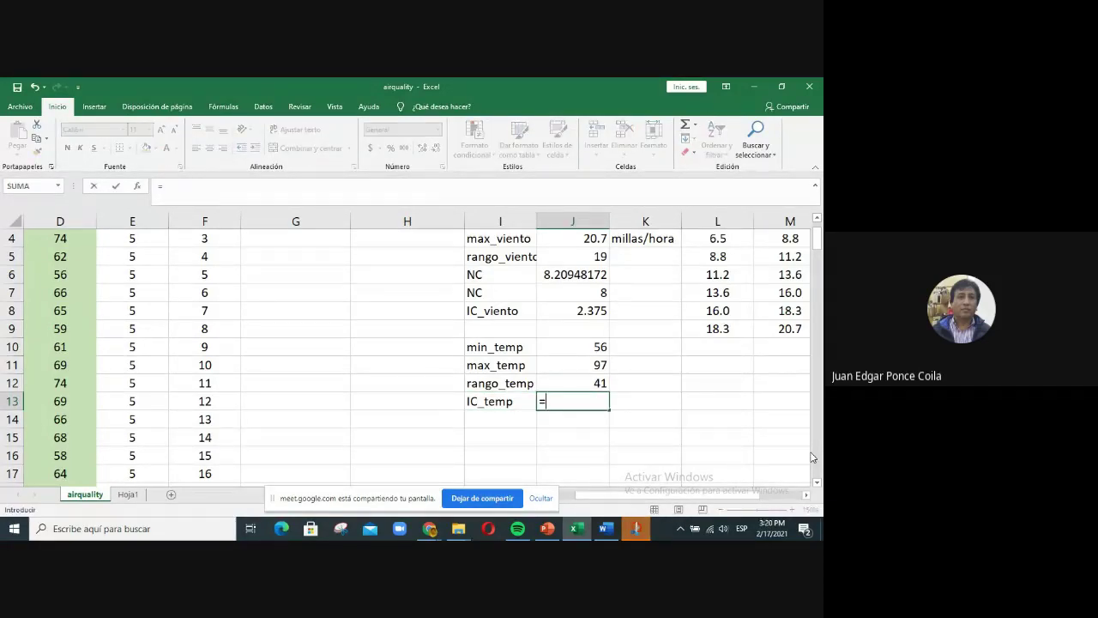
pyautogui.press('Up')
pyautogui.write('/')
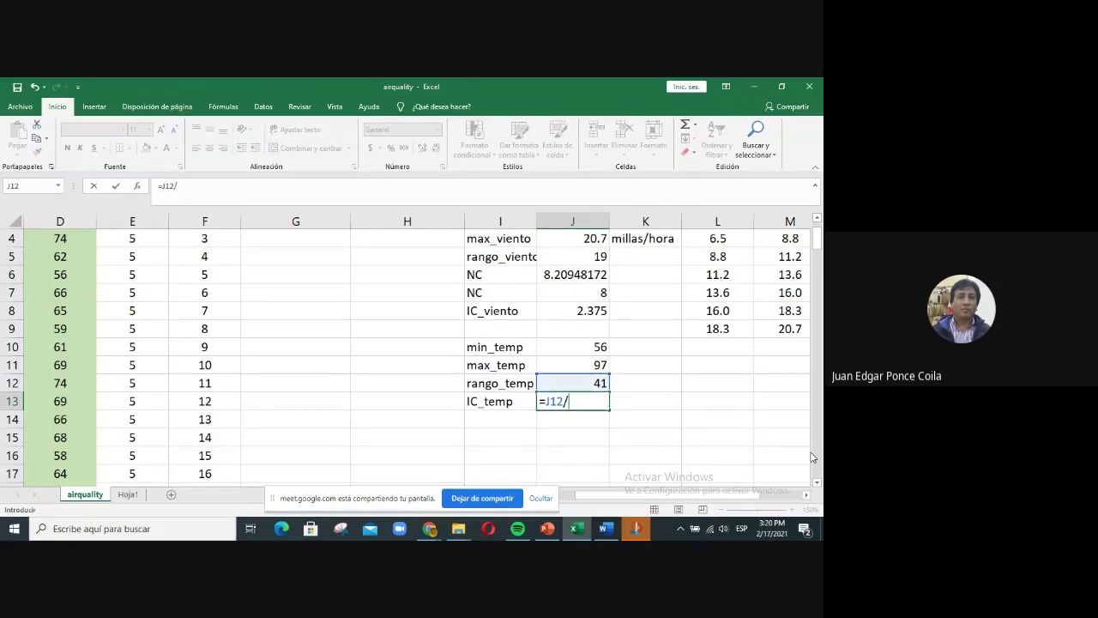
pyautogui.write('8')
pyautogui.press('Return')
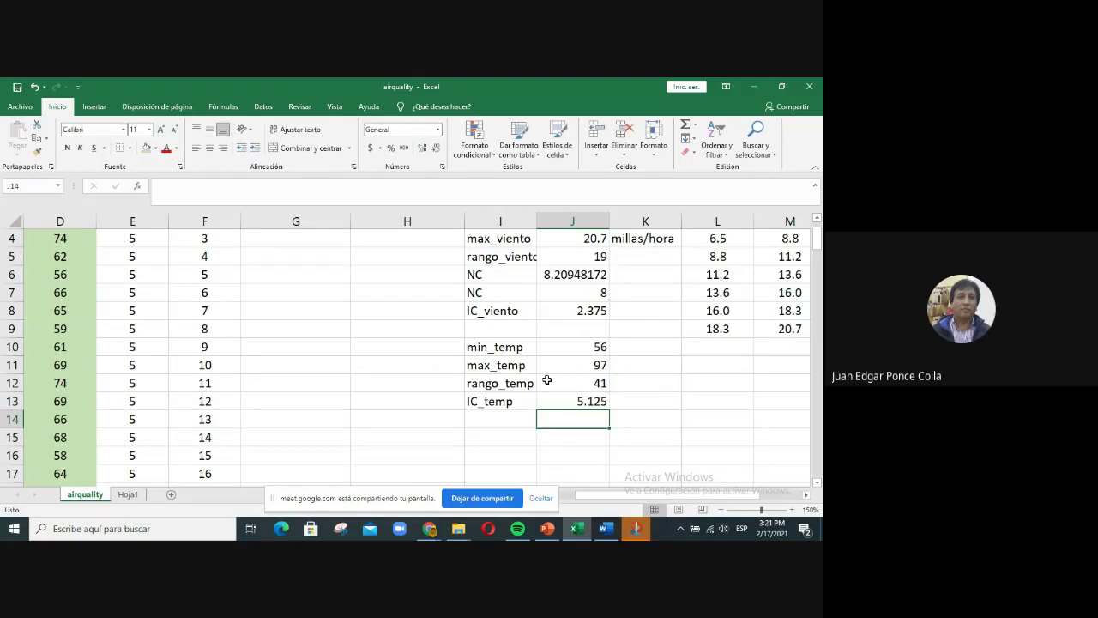
# - Start the temperature class table below the wind classes with the headers Linf in L11 and Lsup in M11
pyautogui.scroll(1, 584, 403)
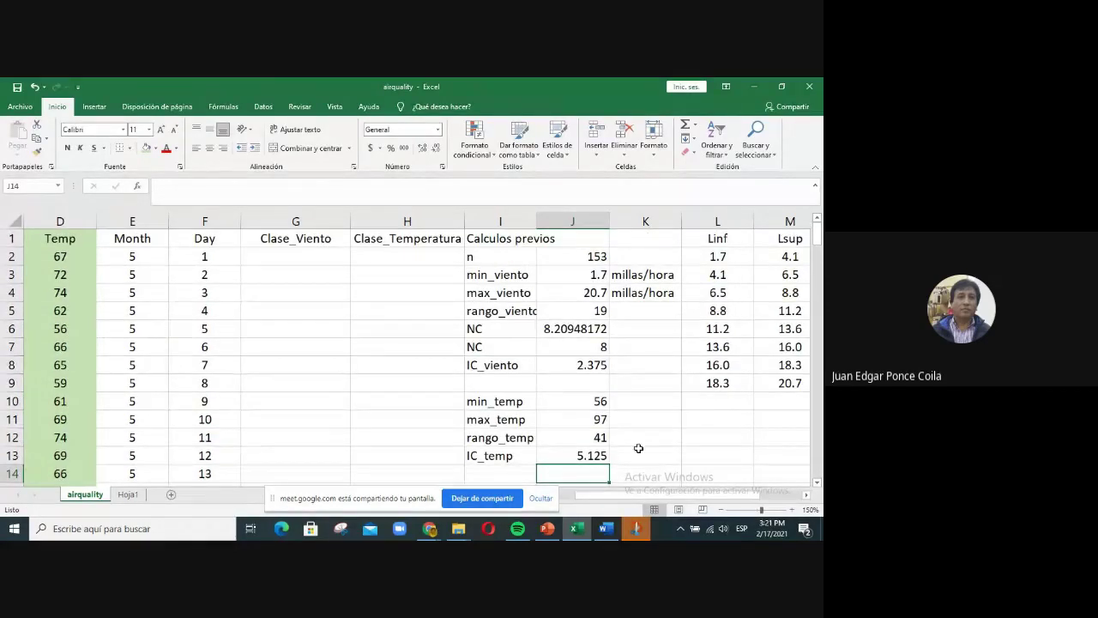
pyautogui.scroll(-1, 643, 447)
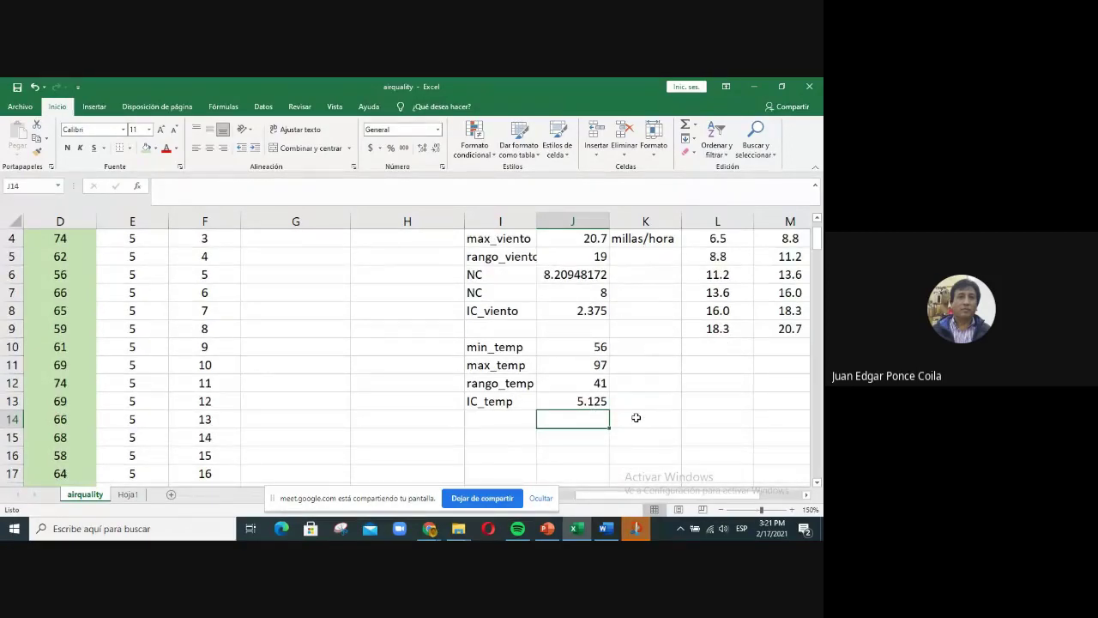
pyautogui.click(806, 496)
pyautogui.click(806, 496)
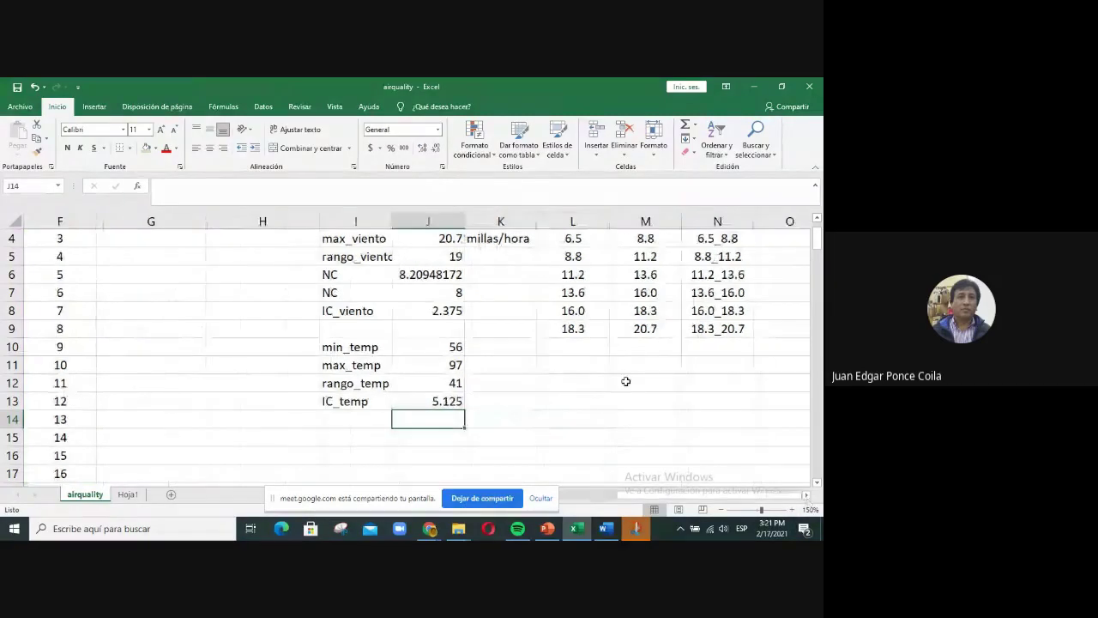
pyautogui.scroll(1, 626, 380)
pyautogui.scroll(-2, 605, 348)
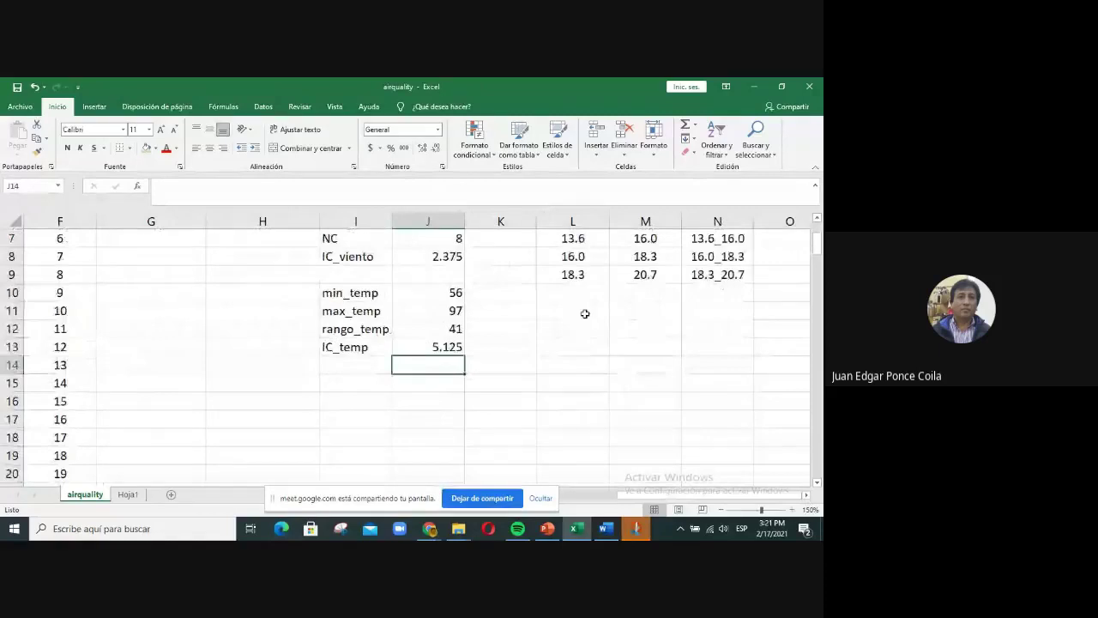
pyautogui.click(584, 313)
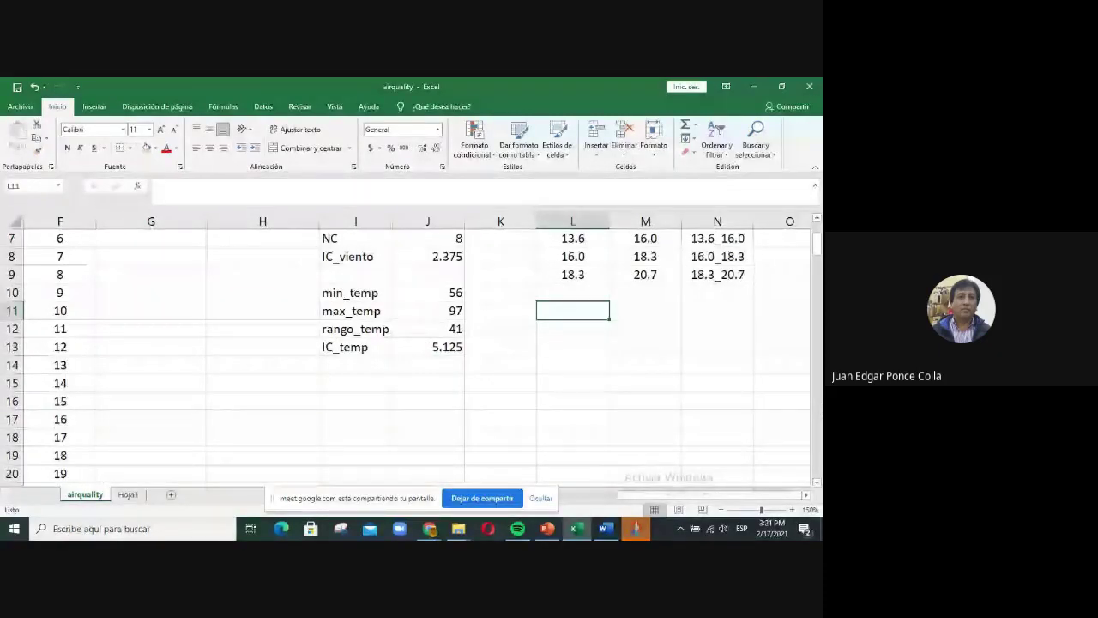
pyautogui.write('Linf')
pyautogui.press('Tab')
pyautogui.write('Lsu')
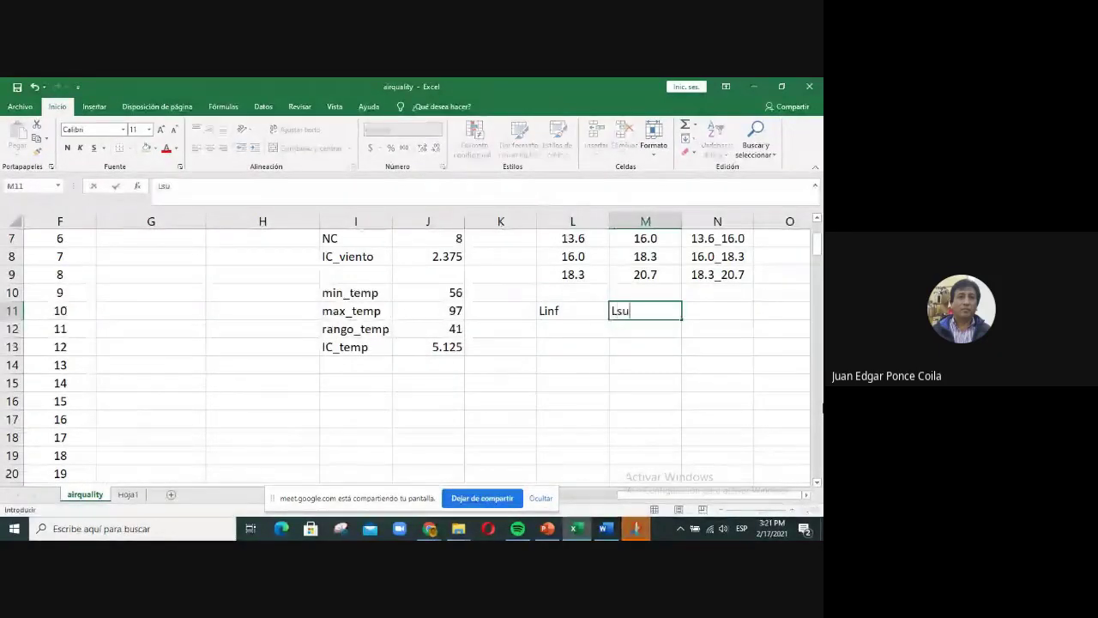
# - Finish the Lsup heading in M11 and set the first lower limit in L12 to =J10
pyautogui.write('p')
pyautogui.press('Return')
pyautogui.press('Left')
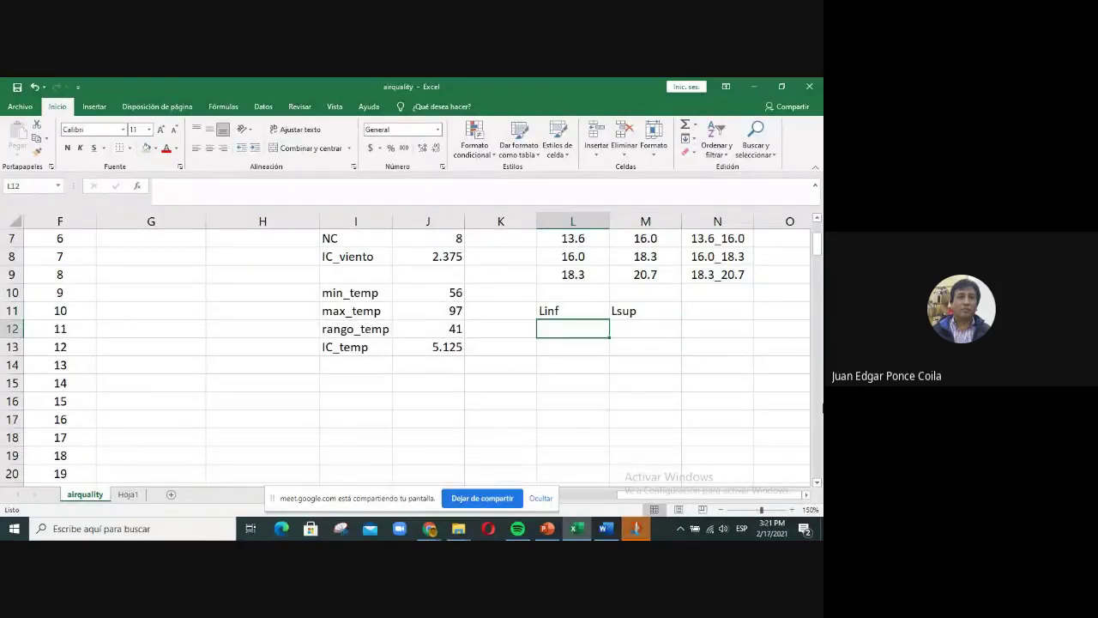
pyautogui.write('=')
pyautogui.press('Up')
pyautogui.press('Up')
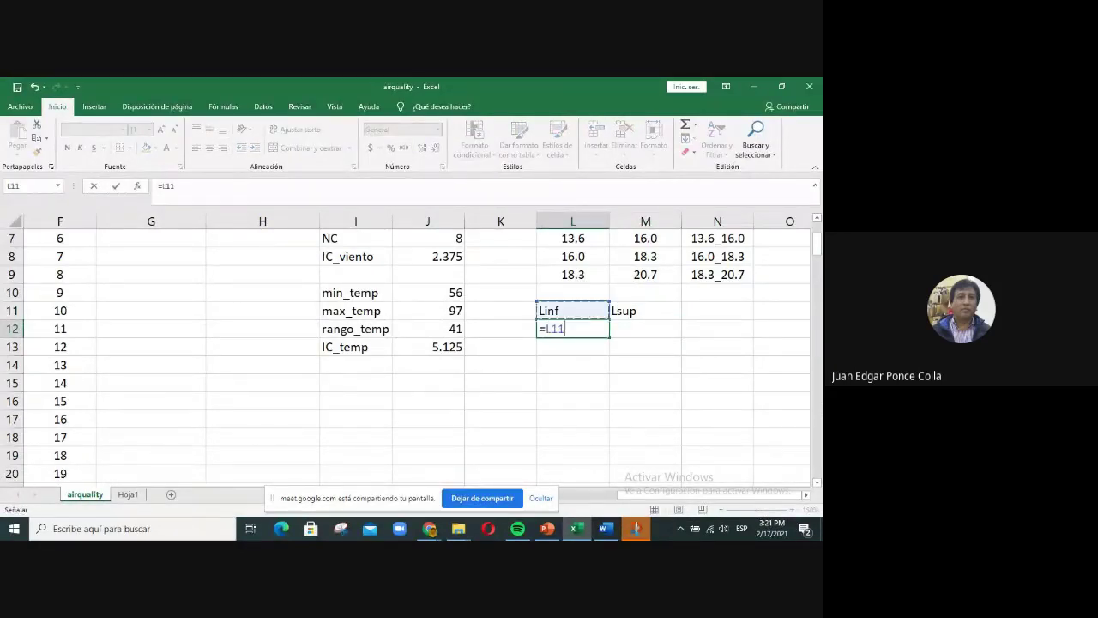
pyautogui.press('Left')
pyautogui.press('Left')
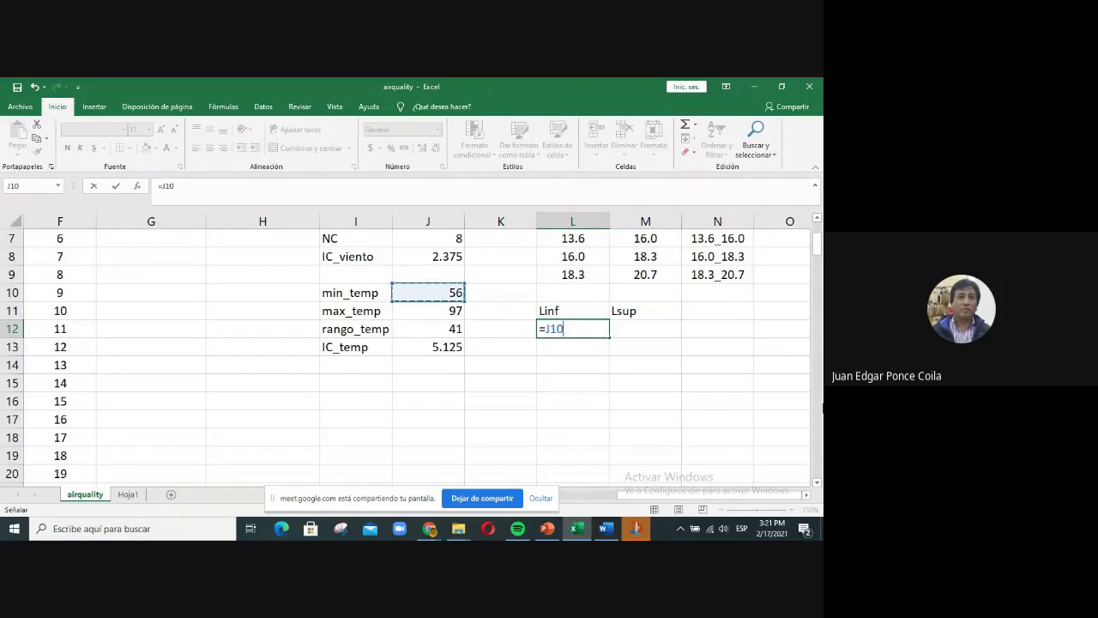
pyautogui.press('Return')
# - Calculate the first upper limit in M12 as the lower limit plus the temperature class interval, =L12+J13
pyautogui.press('Up')
pyautogui.press('Right')
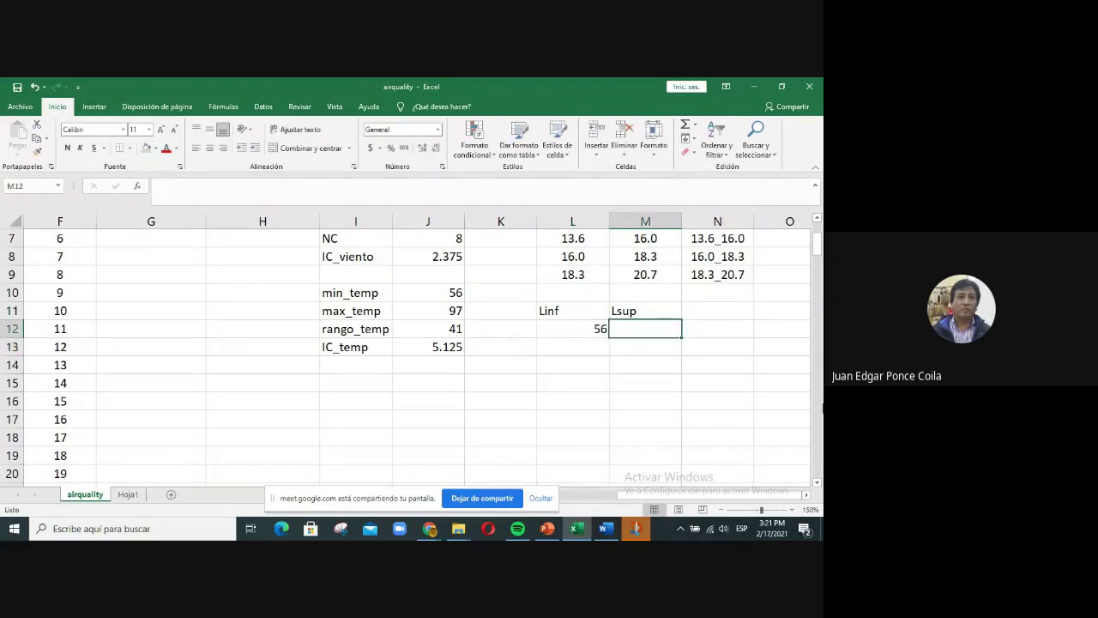
pyautogui.write('=')
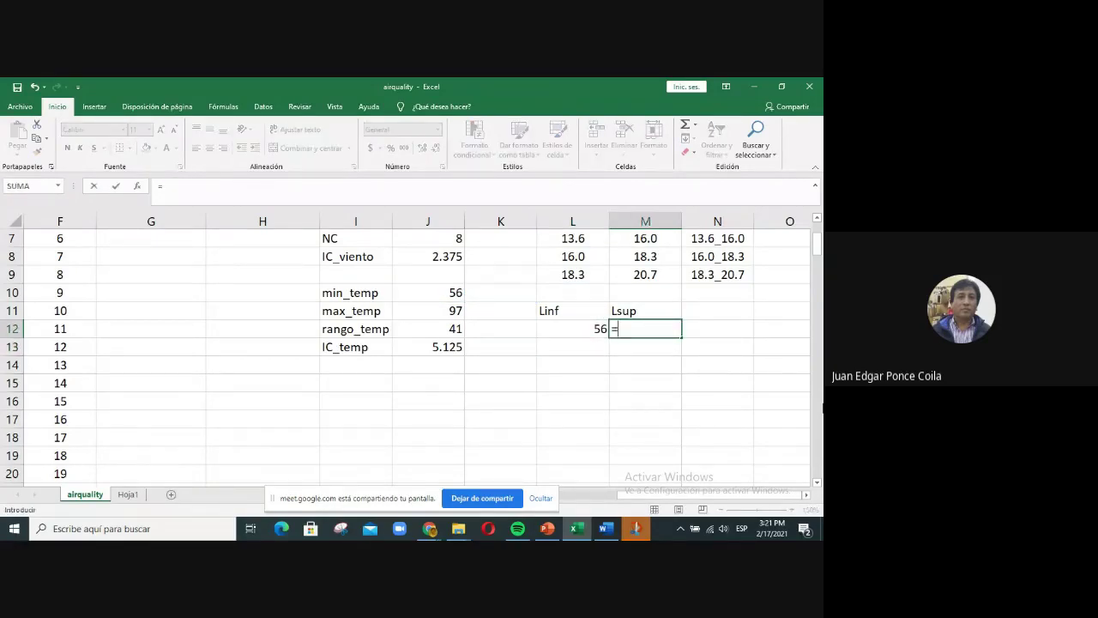
pyautogui.press('Left')
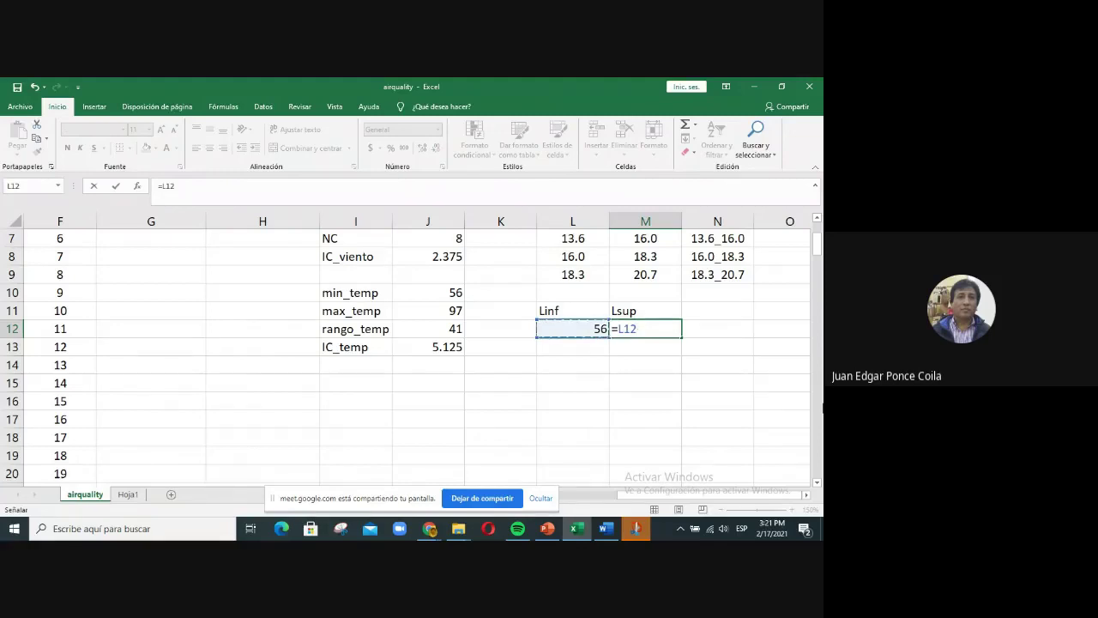
pyautogui.write('+')
pyautogui.press('Down')
pyautogui.press('Left')
pyautogui.press('Left')
pyautogui.press('Left')
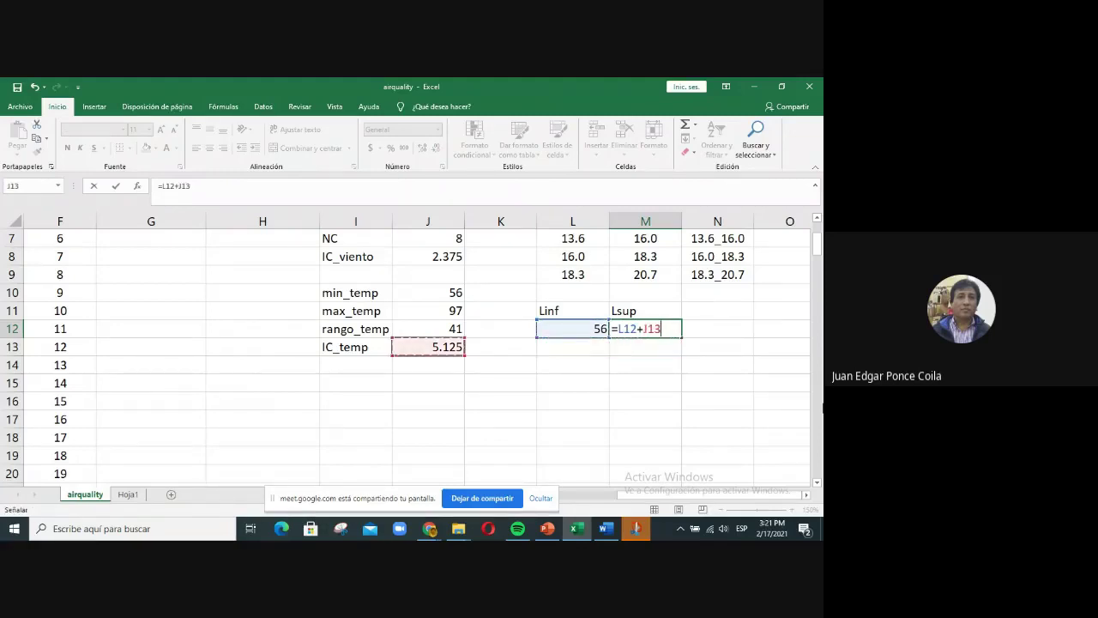
pyautogui.press('Return')
# - Set the second lower limit in L13 equal to the previous upper limit with =M12
pyautogui.press('Left')
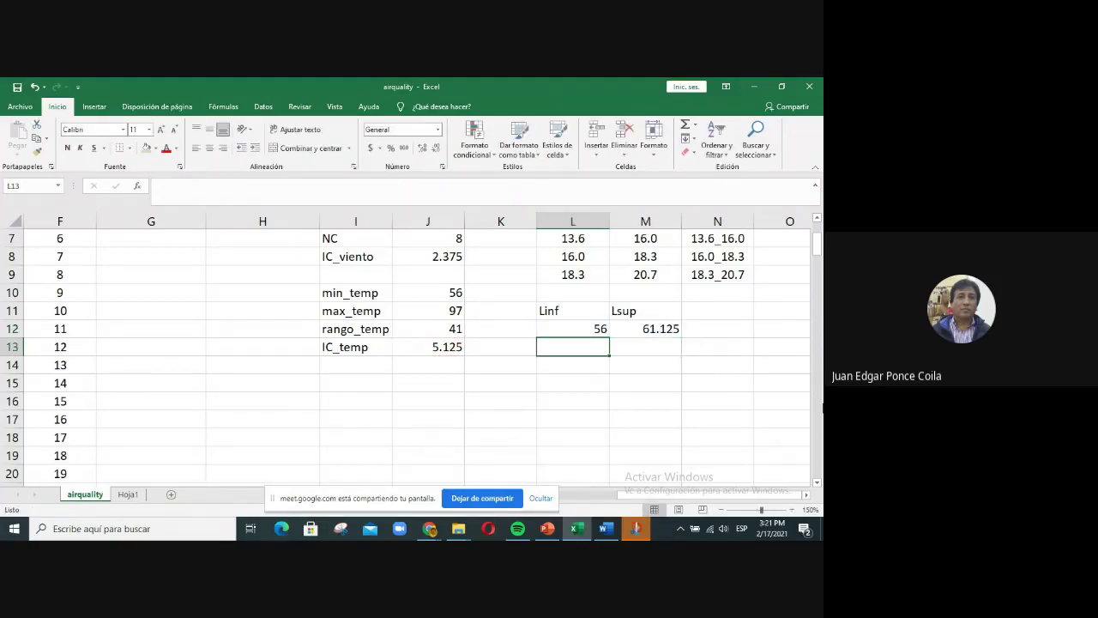
pyautogui.write('=')
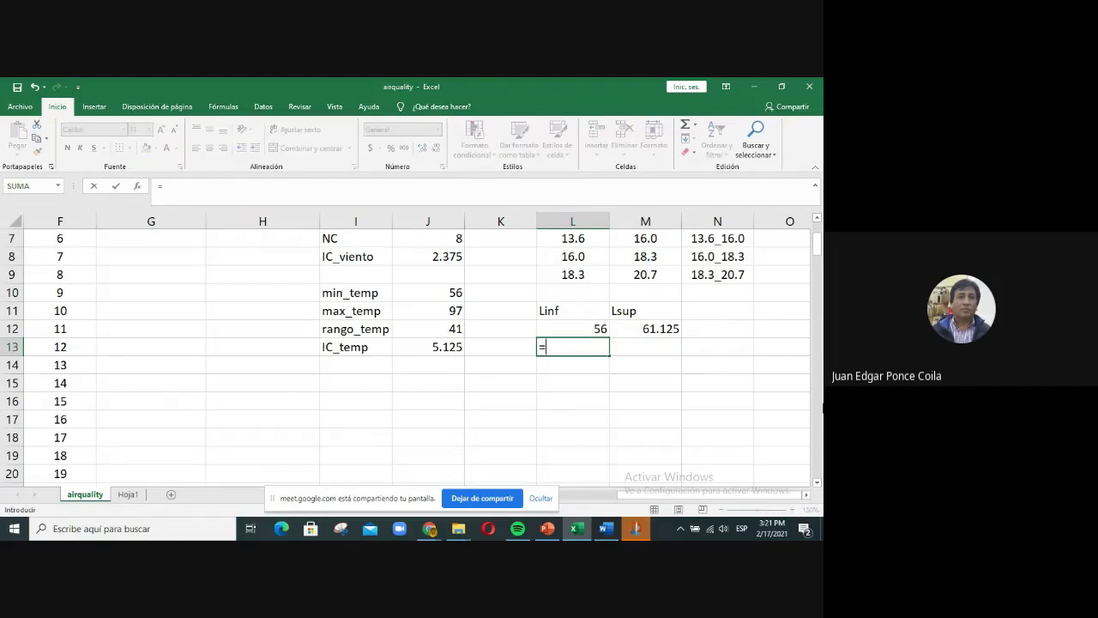
pyautogui.press('Up')
pyautogui.press('Right')
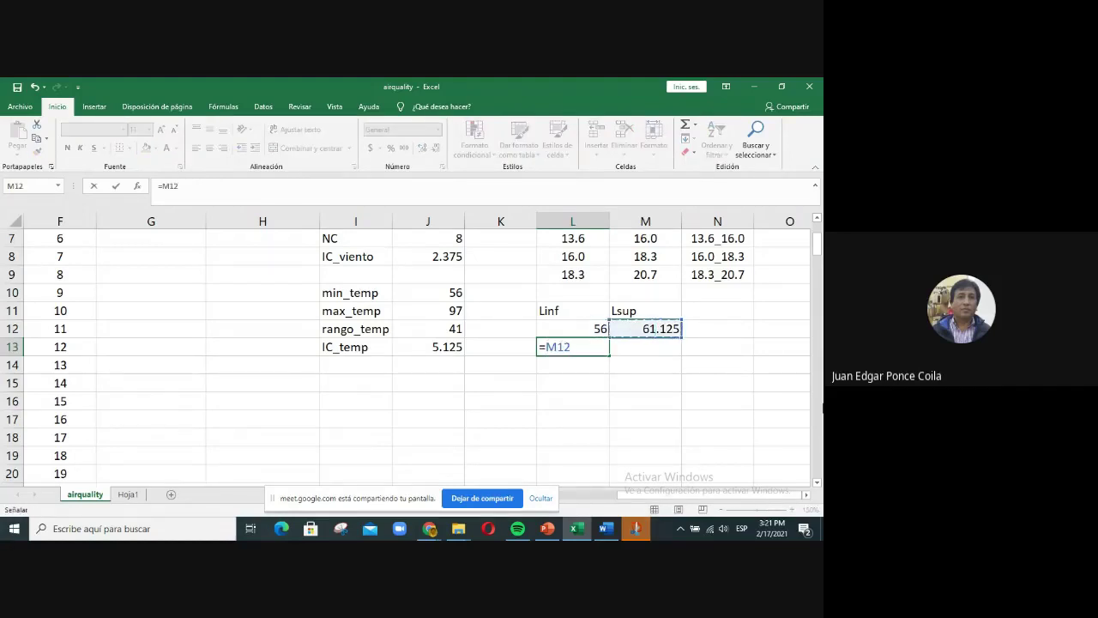
pyautogui.press('Return')
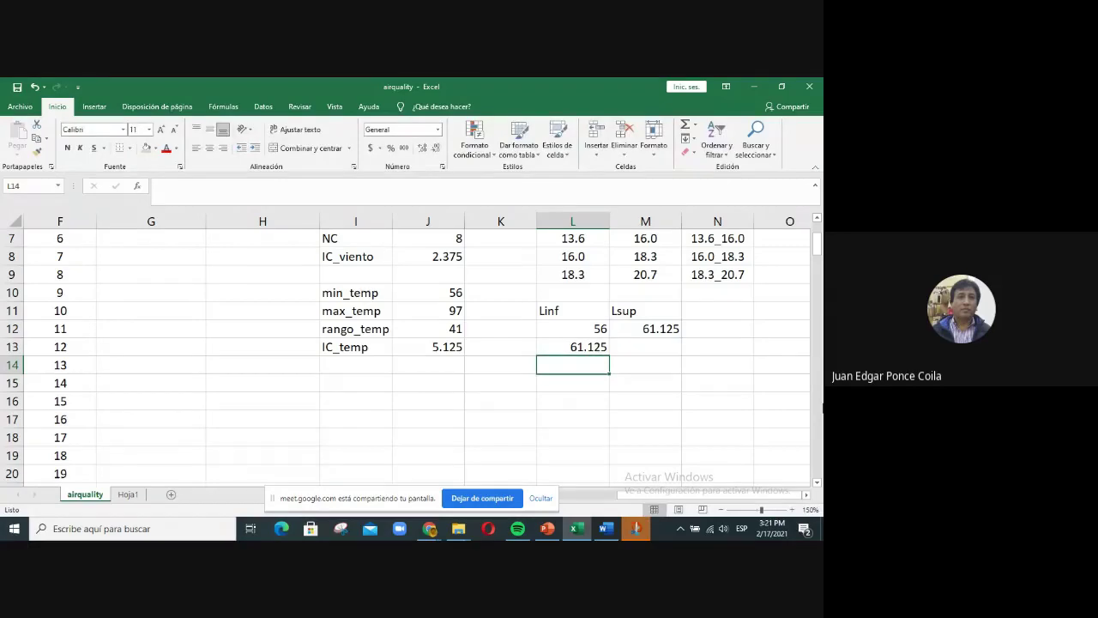
# - Calculate the second upper limit in M13 with =L13+$J$13, keeping the class interval reference absolute
pyautogui.click(645, 347)
pyautogui.write('=')
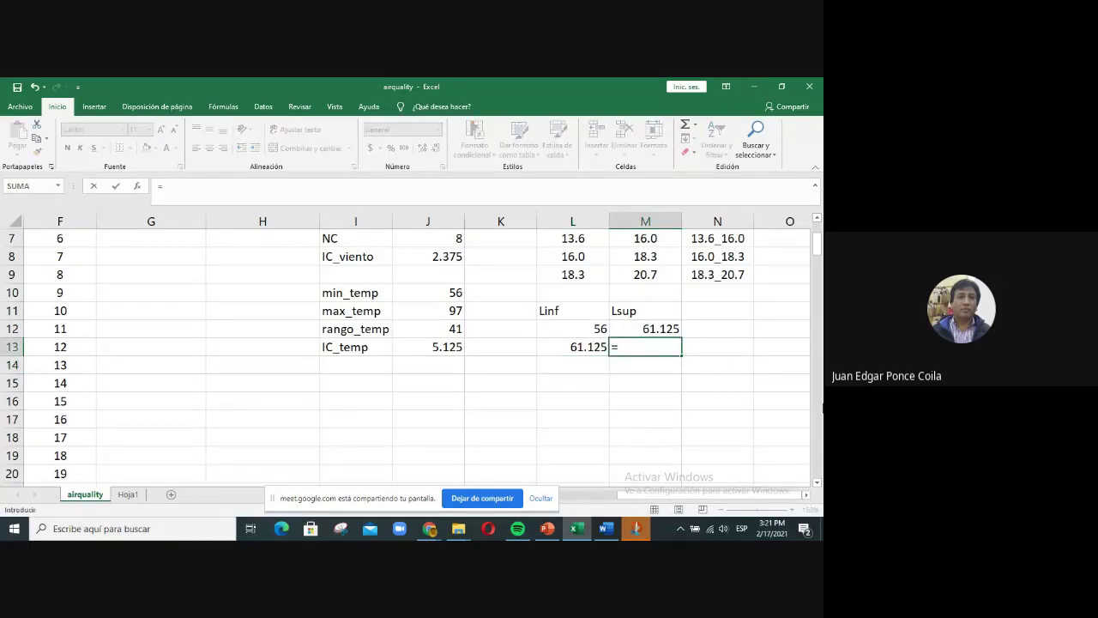
pyautogui.press('Left')
pyautogui.write('+')
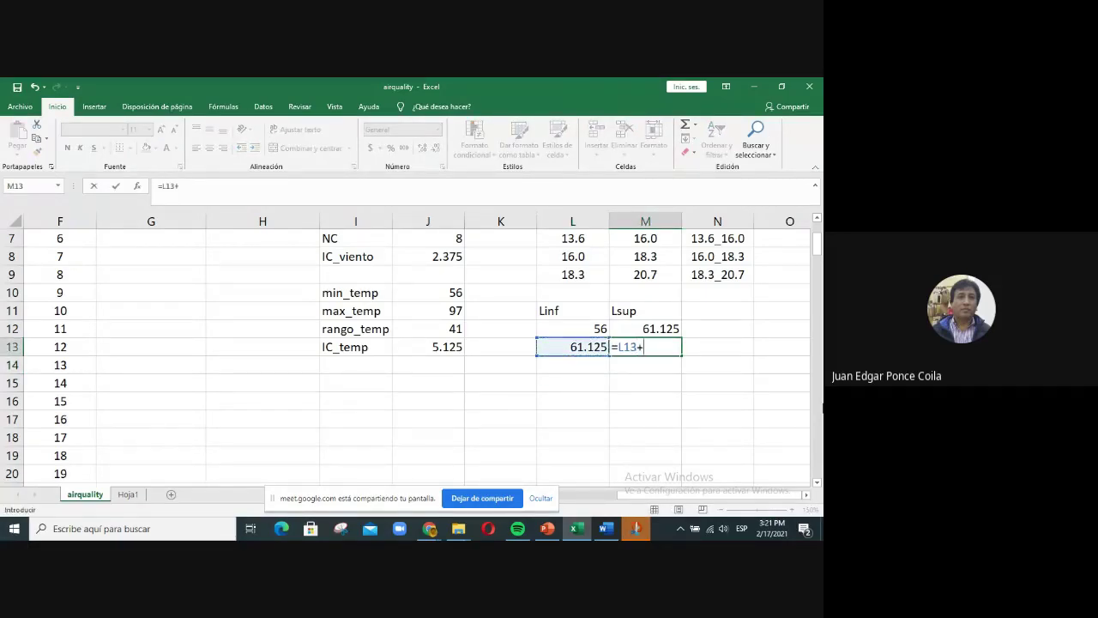
pyautogui.press('Left')
pyautogui.press('Left')
pyautogui.press('Left')
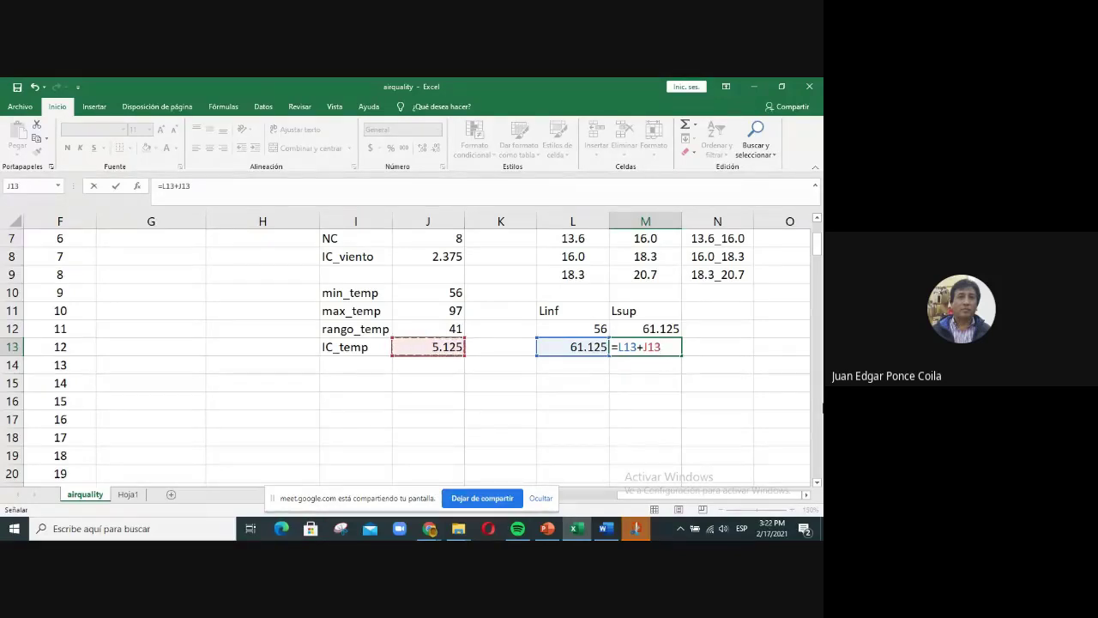
pyautogui.press('Return')
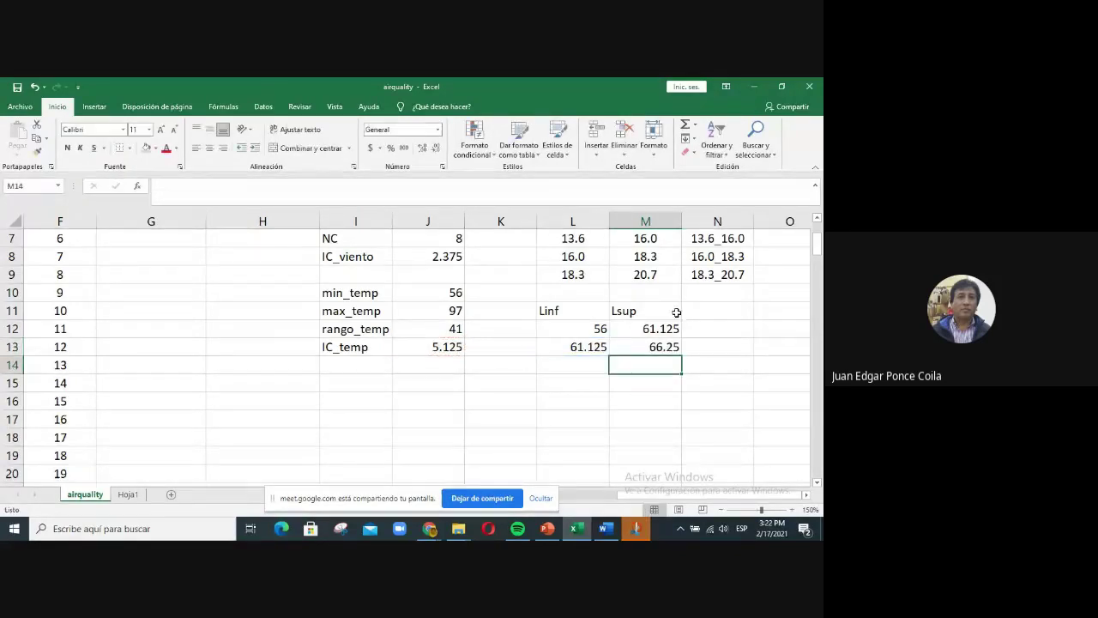
# - Fill the L13:M13 limit formulas down through row 19 and compare the last upper limit with max_temp
pyautogui.moveTo(570, 346)
pyautogui.mouseDown()
pyautogui.moveTo(682, 360)
pyautogui.moveTo(666, 456)
pyautogui.mouseUp()
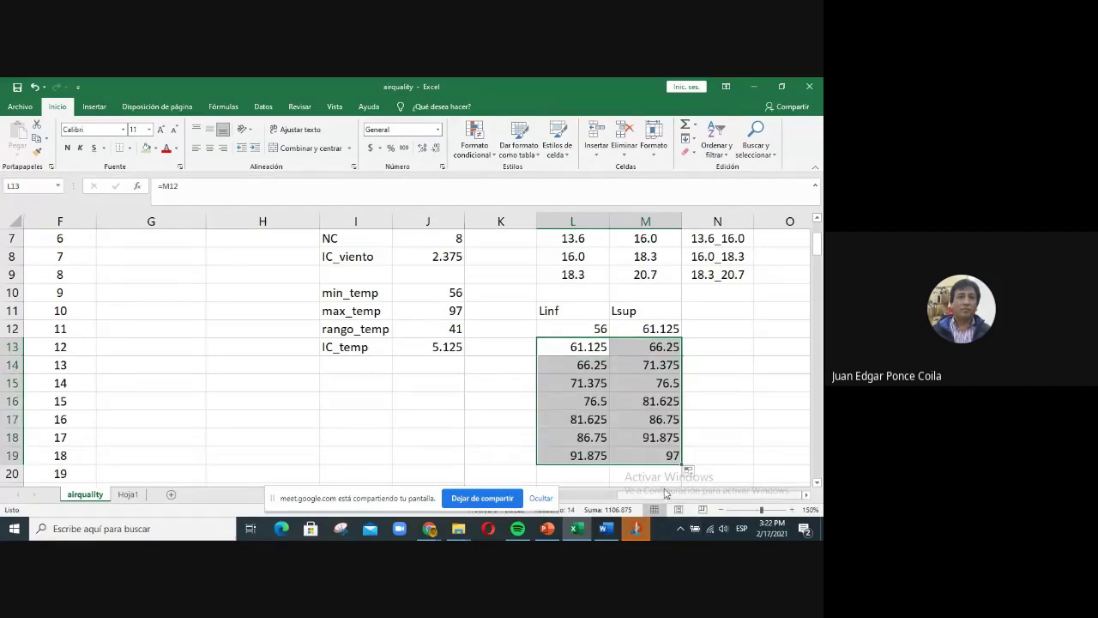
pyautogui.click(666, 455)
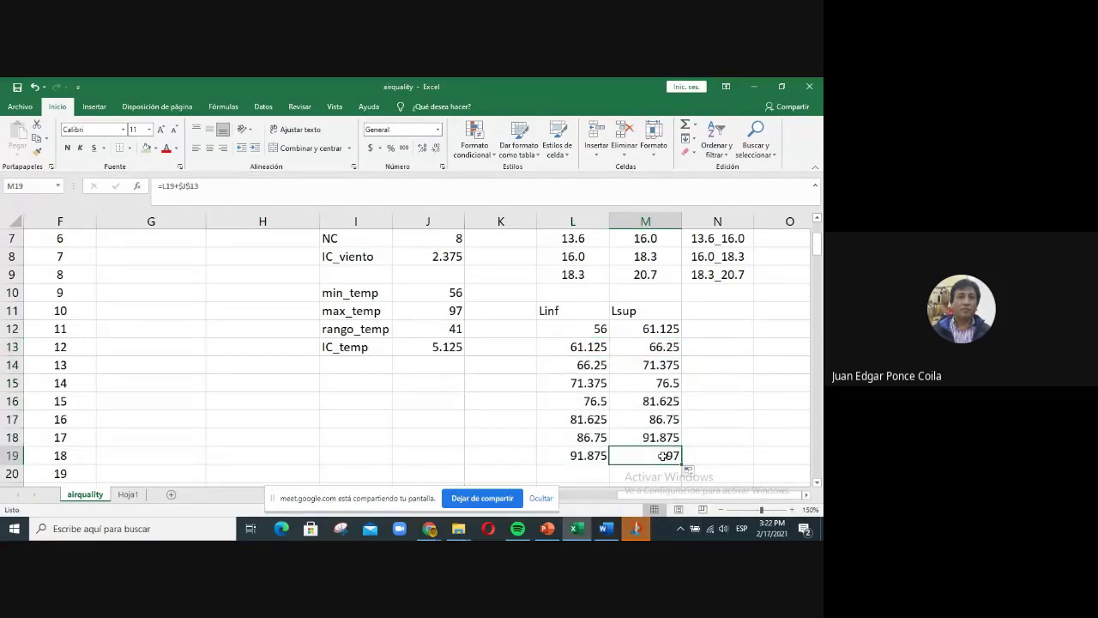
pyautogui.click(440, 314)
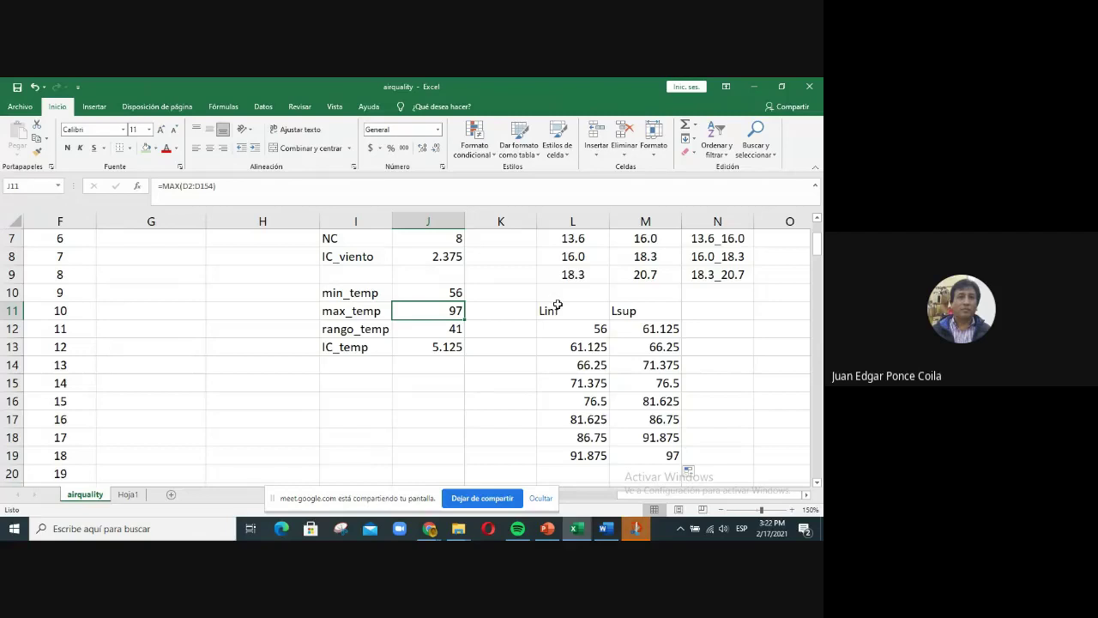
# - Center the contents of the temperature limits table in L11:M19 horizontally
pyautogui.moveTo(557, 306); pyautogui.dragTo(661, 455)
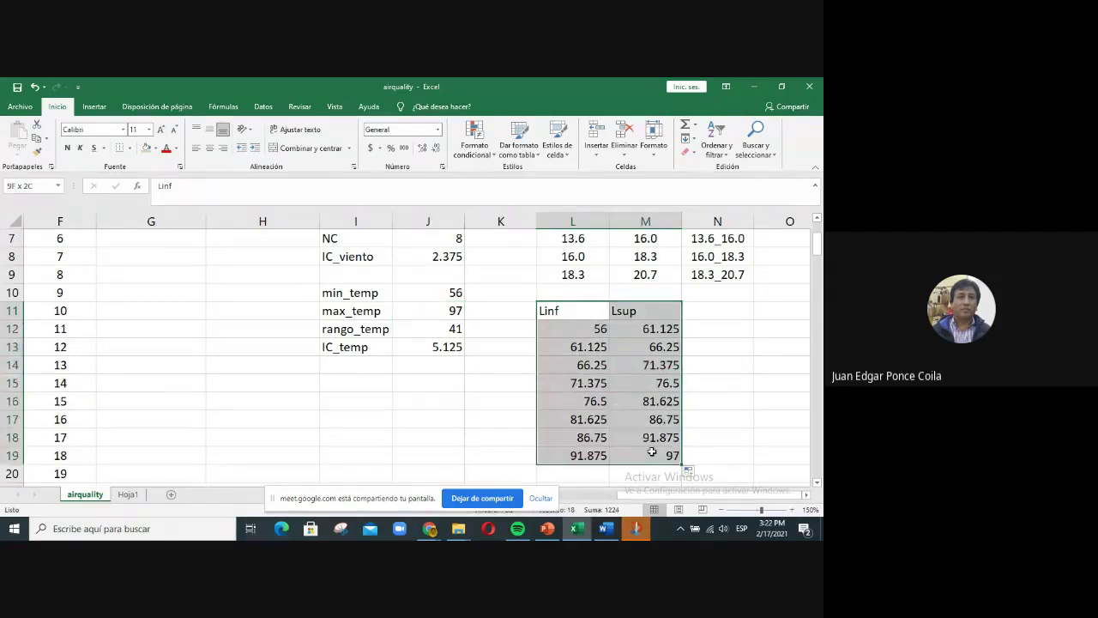
pyautogui.click(209, 148)
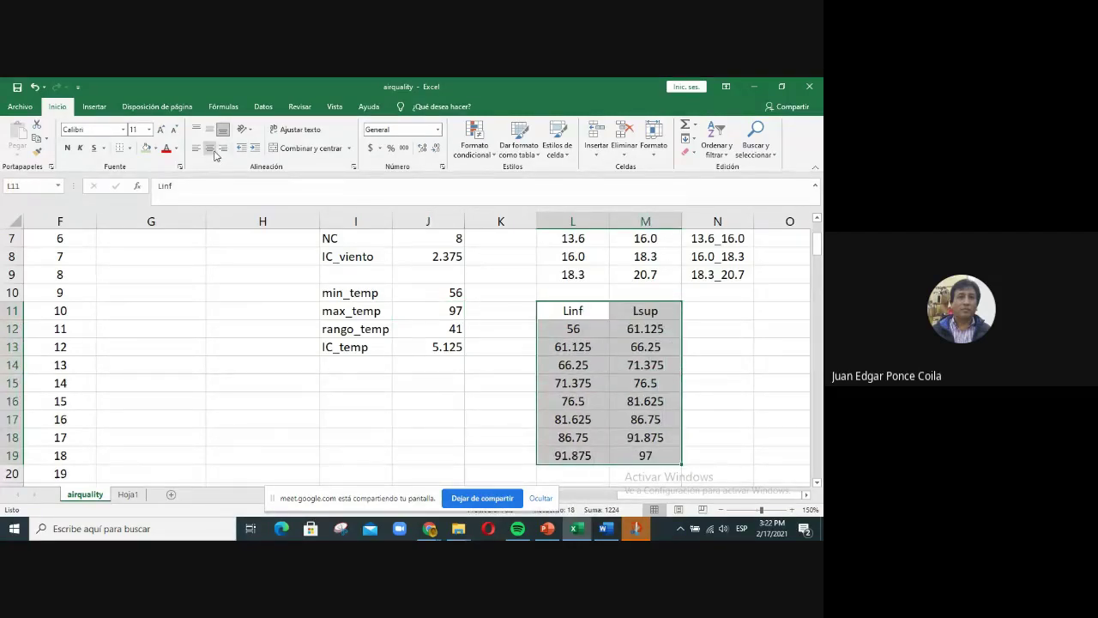
pyautogui.scroll(2, 789, 360)
pyautogui.scroll(-2, 789, 341)
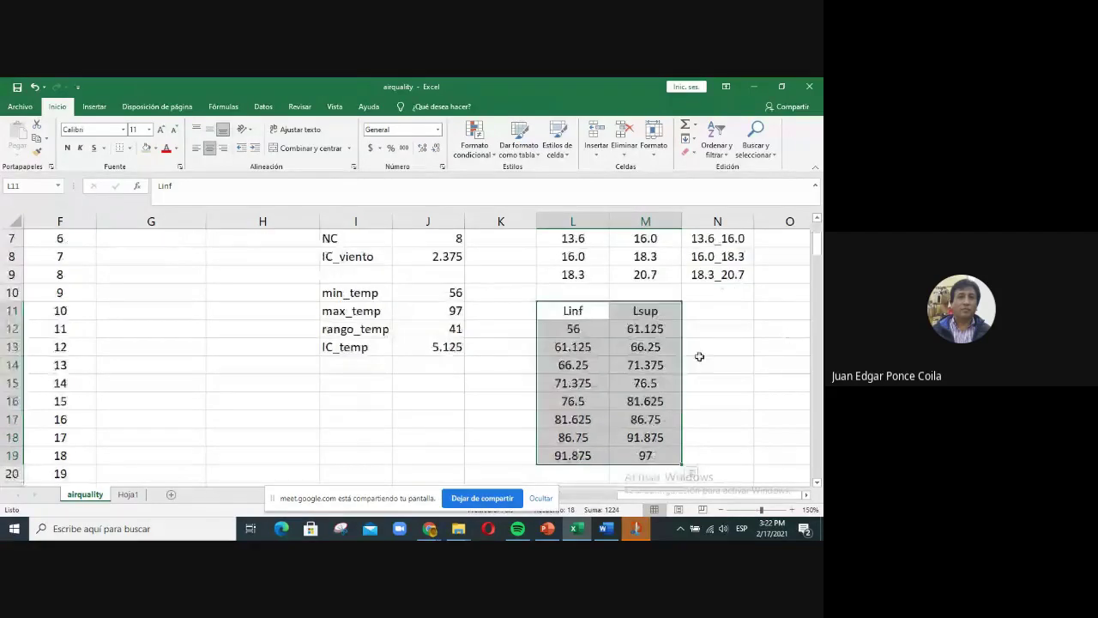
# - Format the limits in L12:M19 as numbers with one decimal place
pyautogui.click(571, 328)
pyautogui.moveTo(569, 330); pyautogui.dragTo(642, 453)
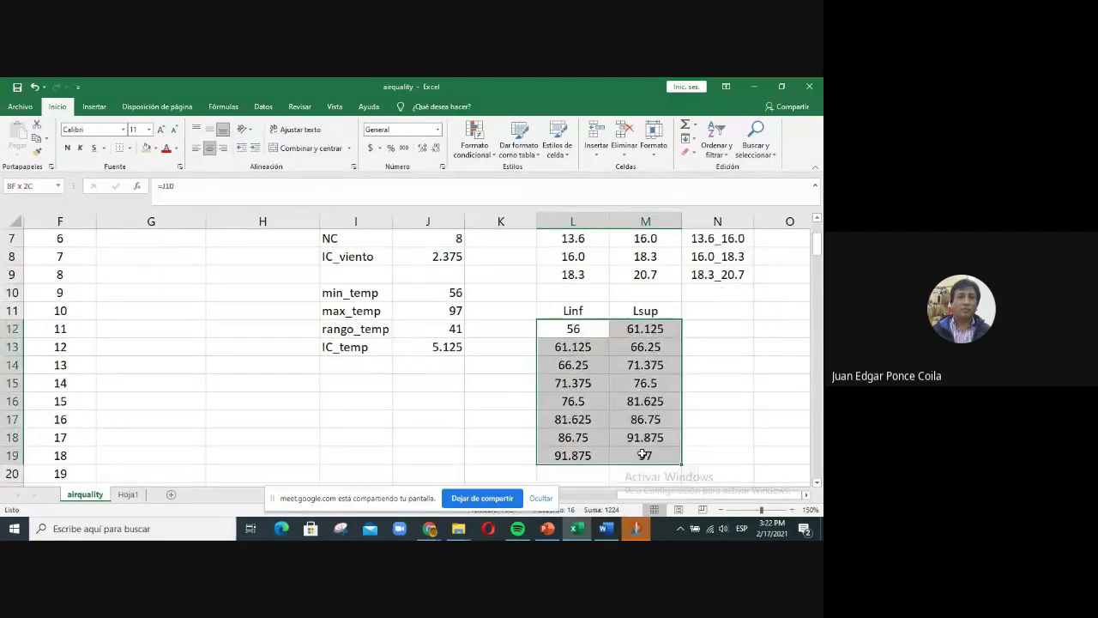
pyautogui.rightClick(643, 429)
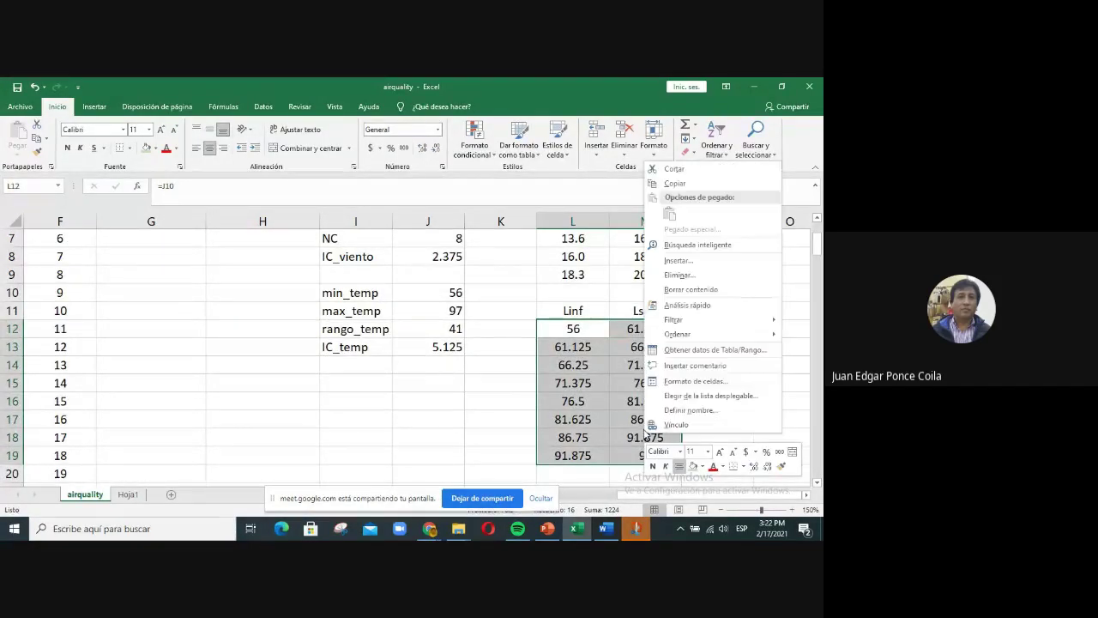
pyautogui.click(672, 382)
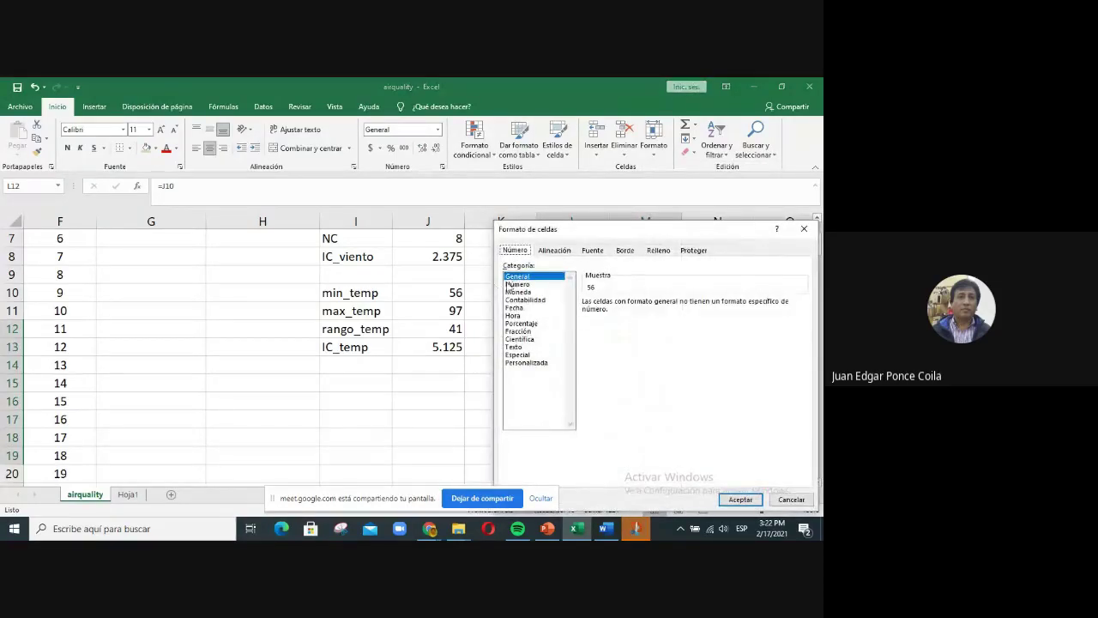
pyautogui.click(517, 284)
pyautogui.click(684, 306)
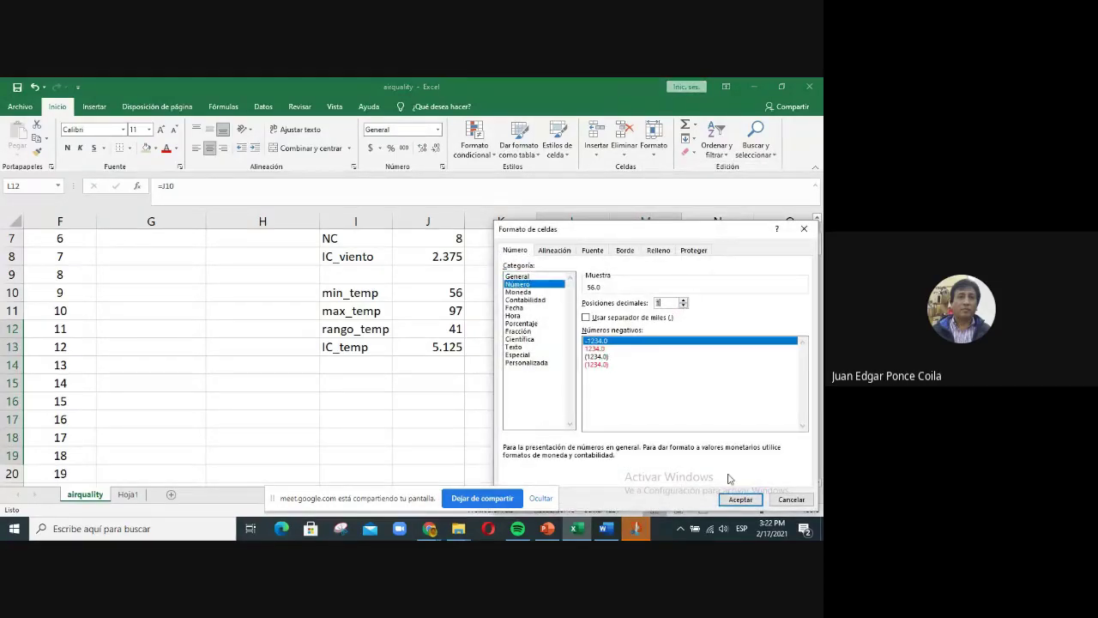
pyautogui.click(740, 499)
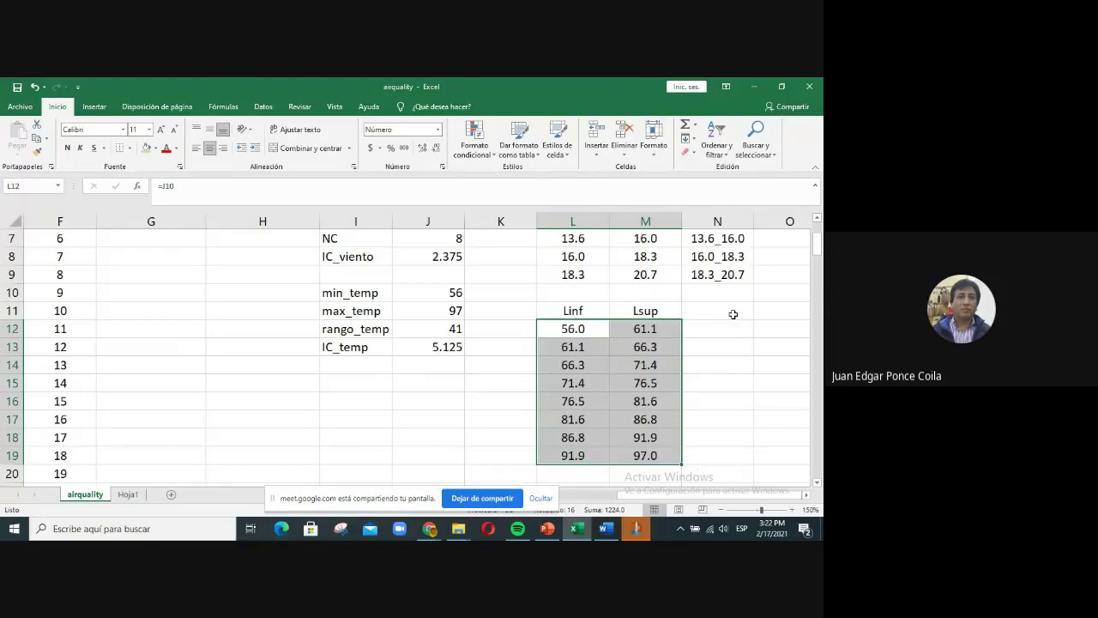
# - Add the column heading Clase in N11 beside the temperature limits
pyautogui.click(730, 310)
pyautogui.scroll(2, 732, 315)
pyautogui.scroll(-2, 732, 315)
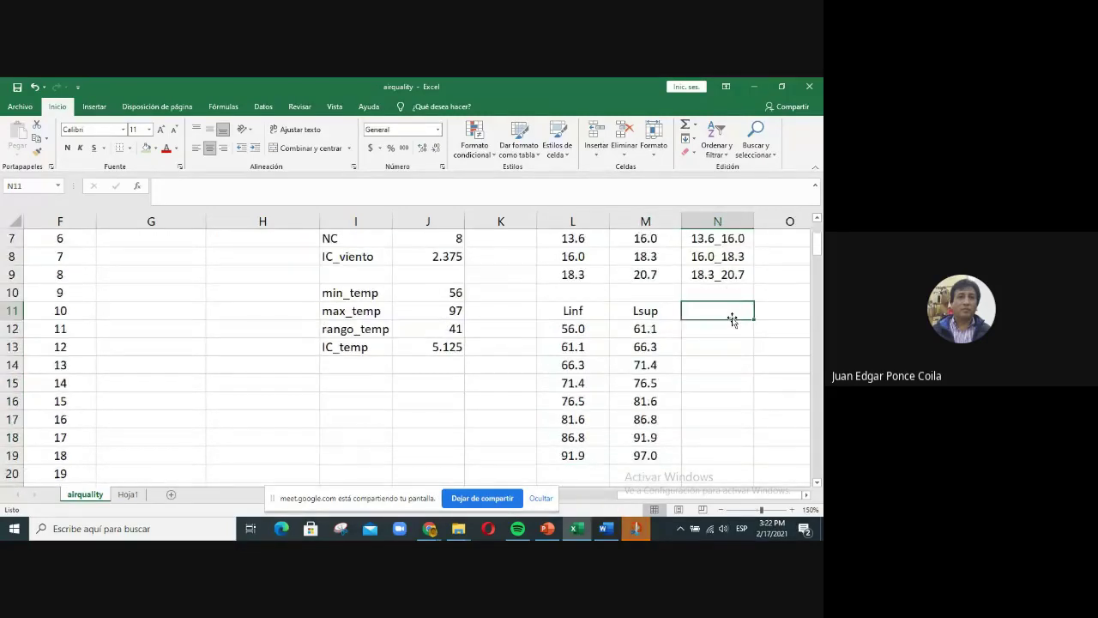
pyautogui.write('Clase')
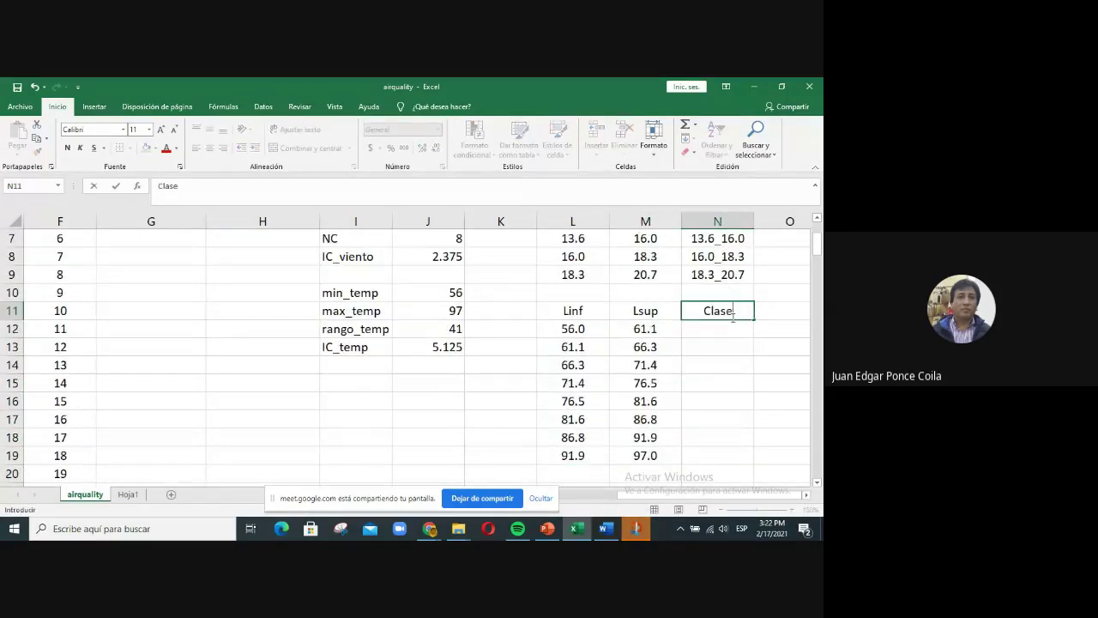
pyautogui.press('Return')
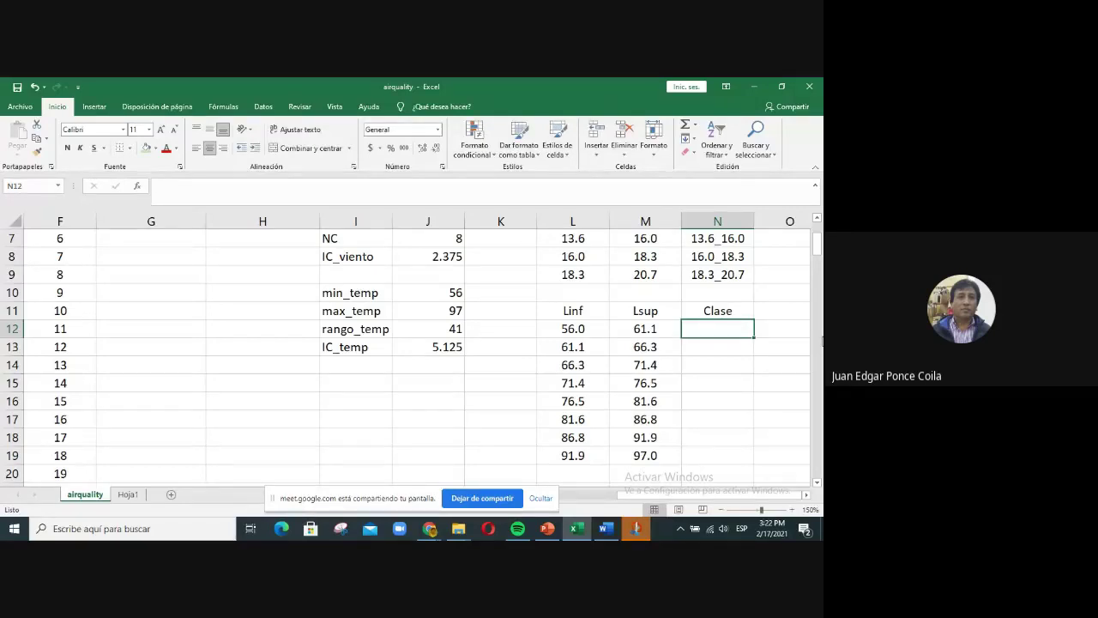
# - Enter class labels 56.0_61.1 in N12 and 61.1_66.3 in N13, accept Flash Fill through N19, and check the filled labels
pyautogui.write('56.')
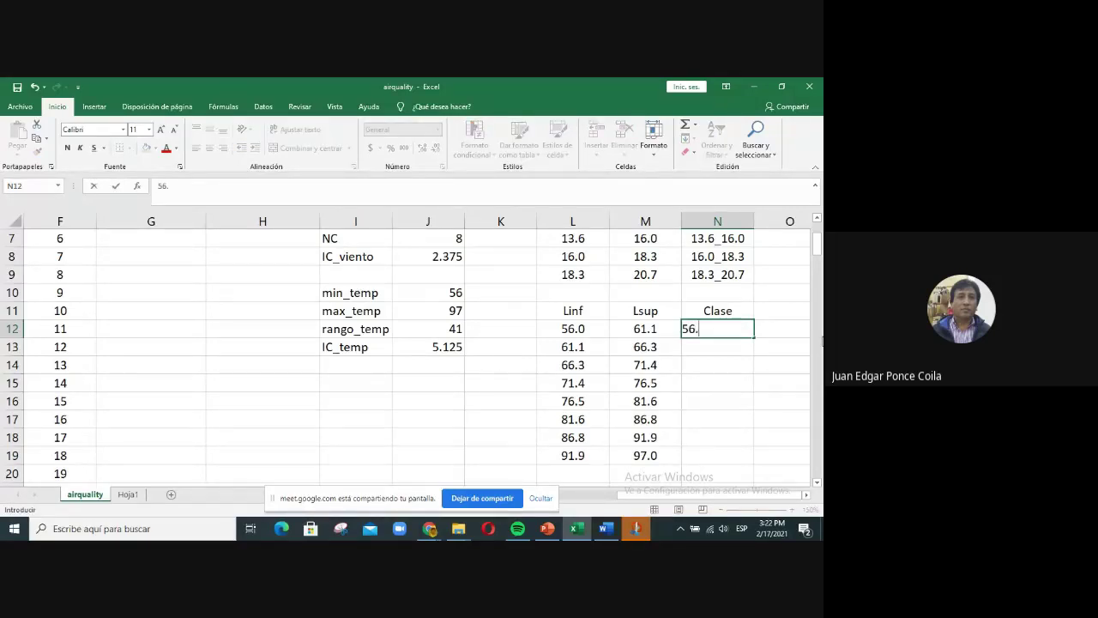
pyautogui.write('0_61.1')
pyautogui.press('Return')
pyautogui.write('61.1_66.3')
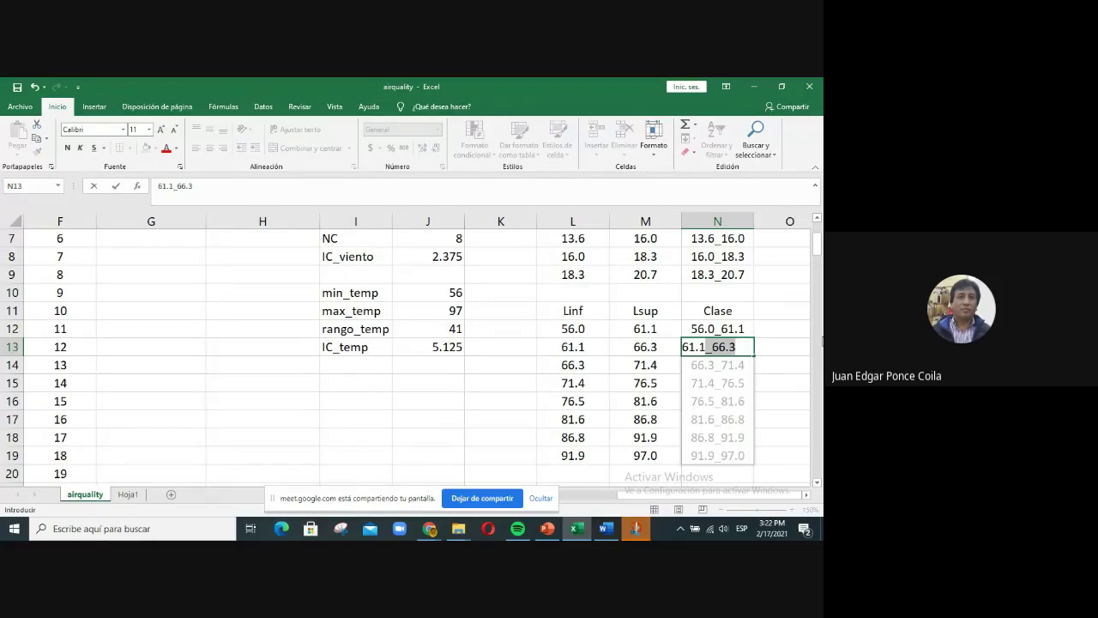
pyautogui.press('Return')
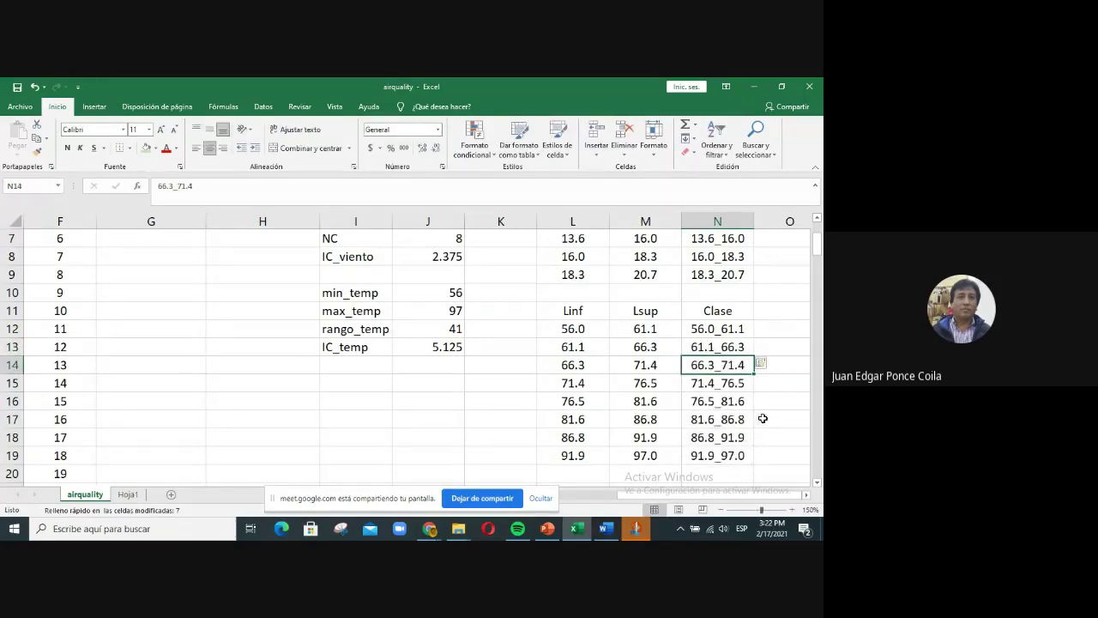
pyautogui.click(699, 385)
pyautogui.click(691, 406)
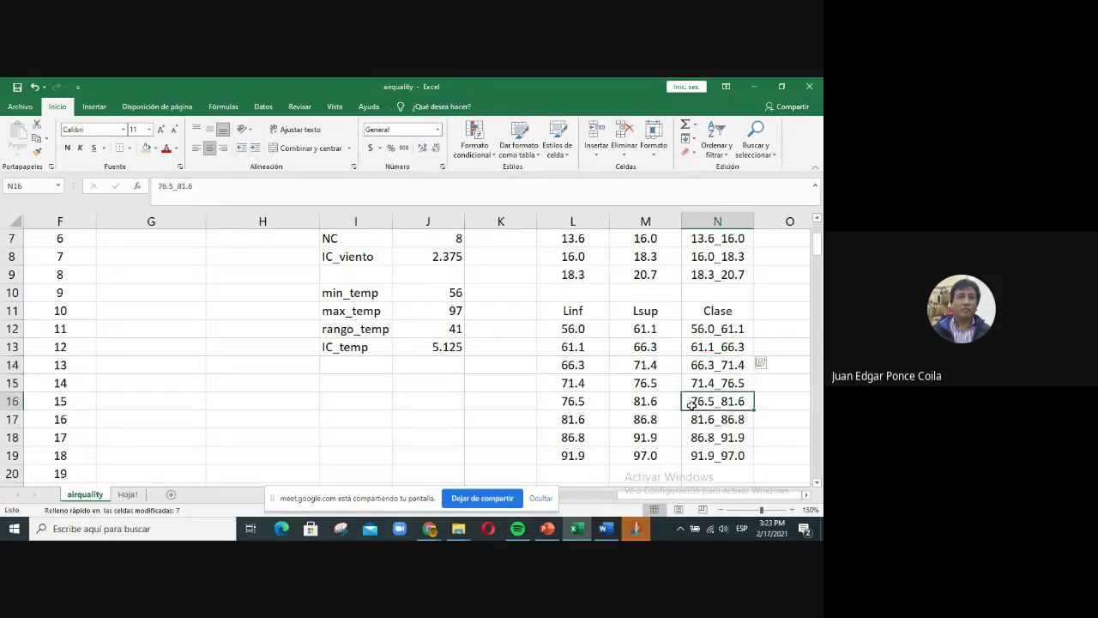
pyautogui.click(706, 416)
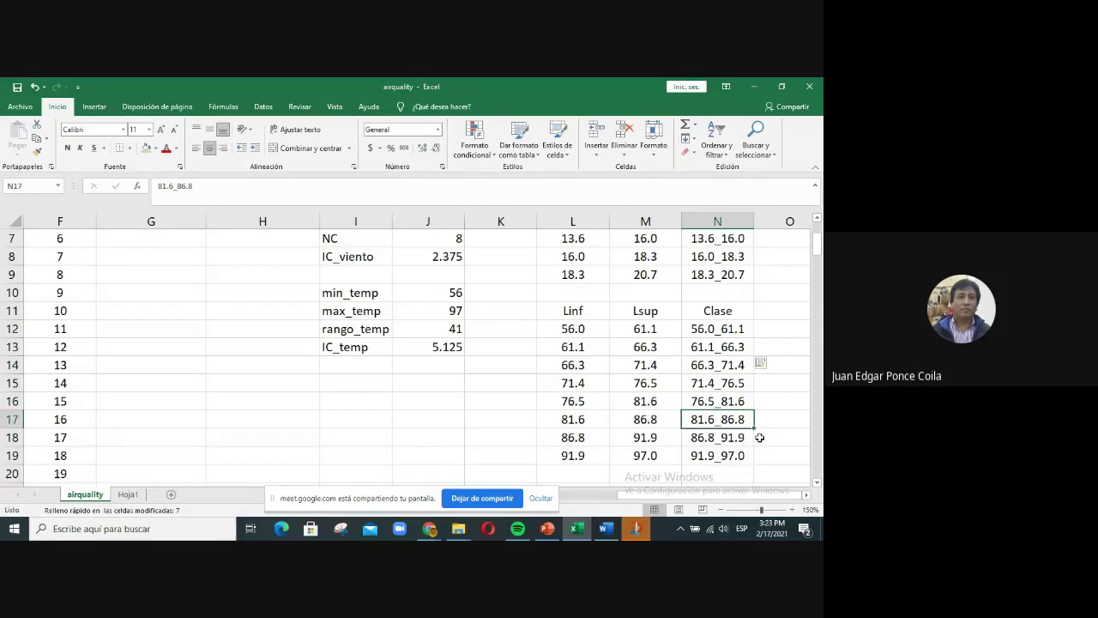
pyautogui.click(697, 443)
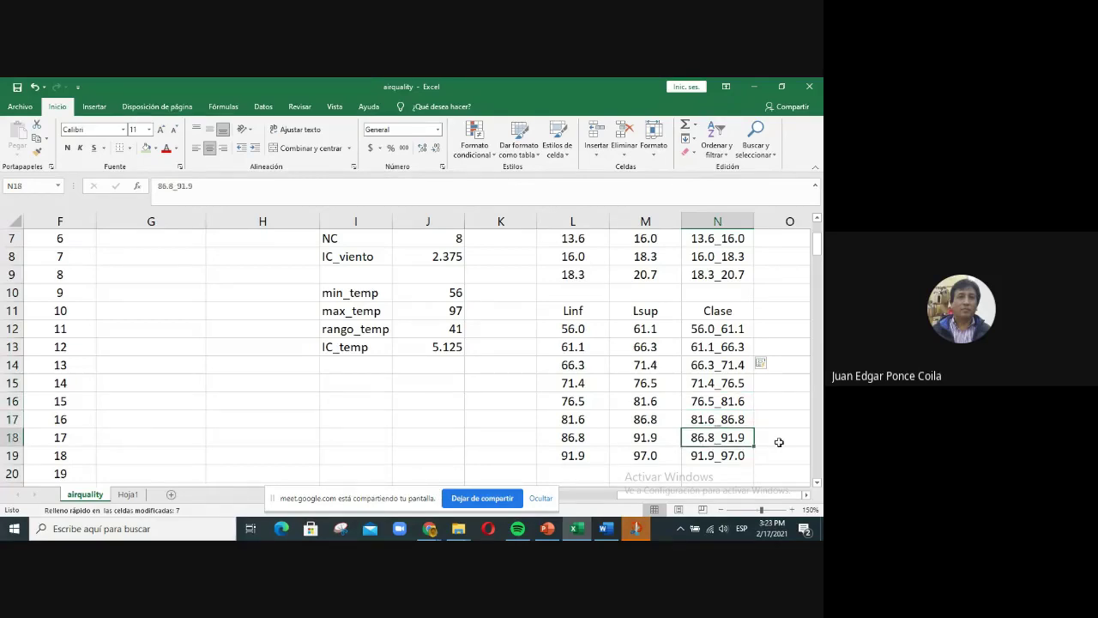
# - Capture a screen snip of the temperature Clase column N11:N19 and switch to the Hoja1 sheet
pyautogui.click(686, 457)
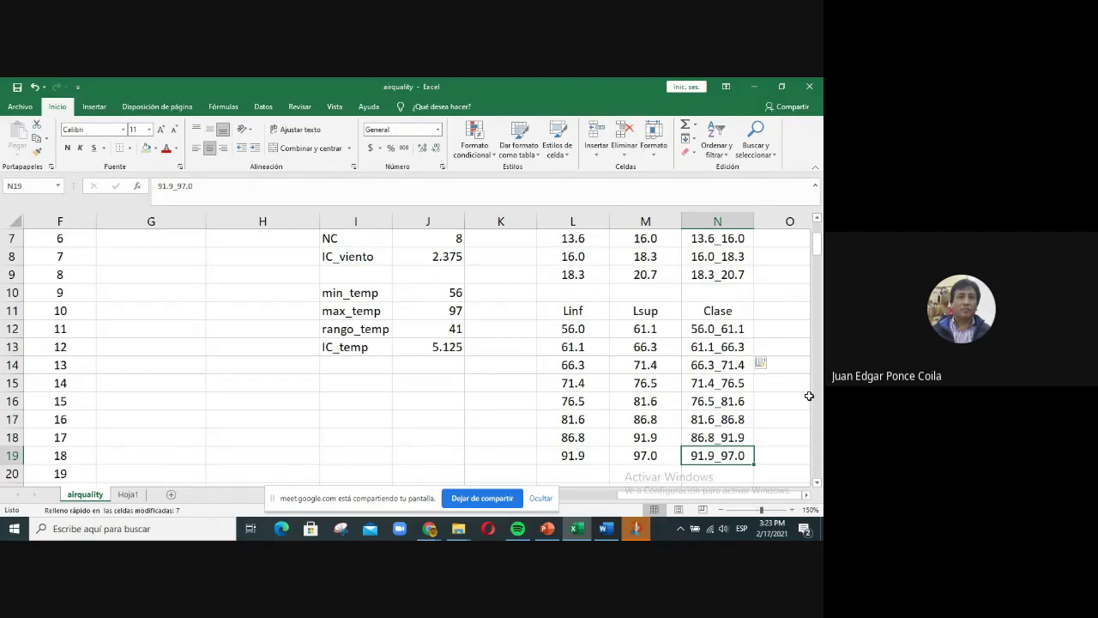
pyautogui.press('super+shift+s')
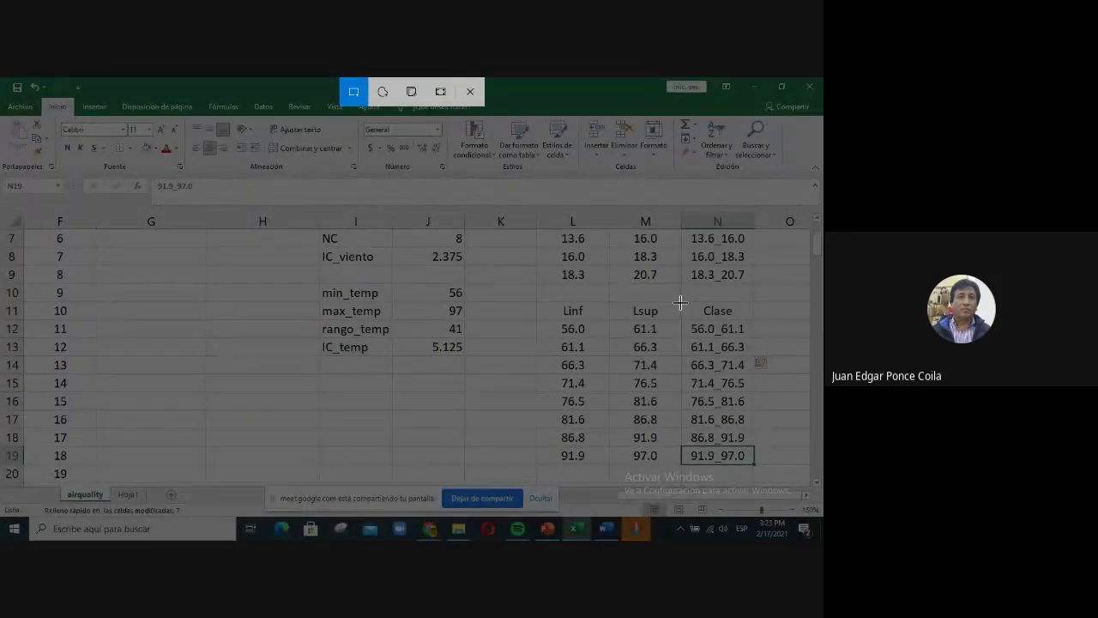
pyautogui.moveTo(678, 300)
pyautogui.mouseDown()
pyautogui.moveTo(724, 437)
pyautogui.moveTo(763, 470)
pyautogui.mouseUp()
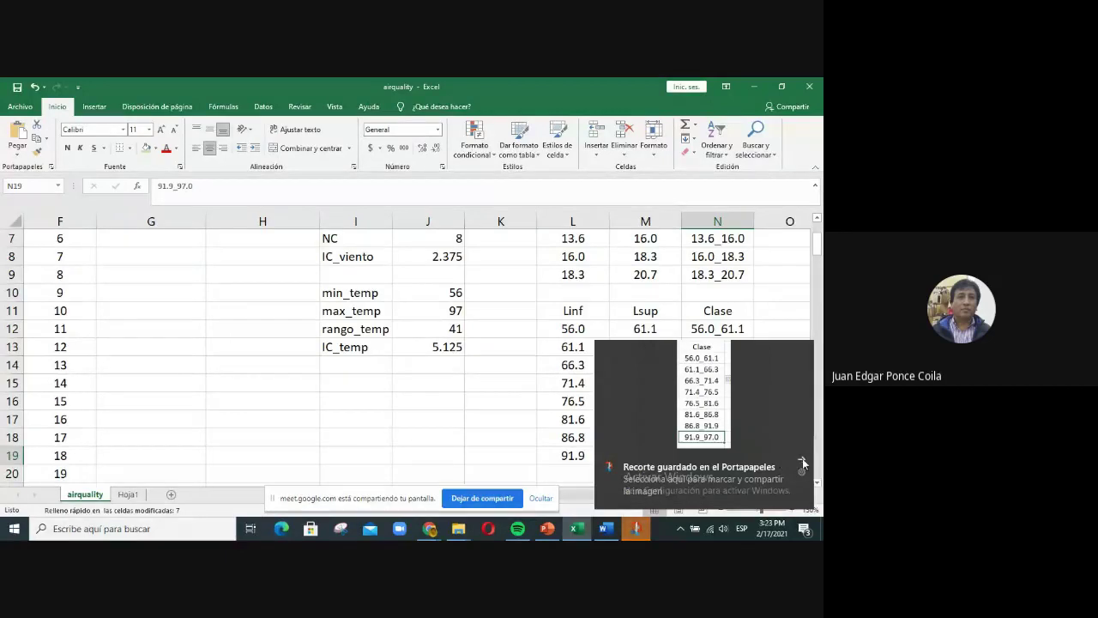
pyautogui.click(801, 463)
pyautogui.click(127, 494)
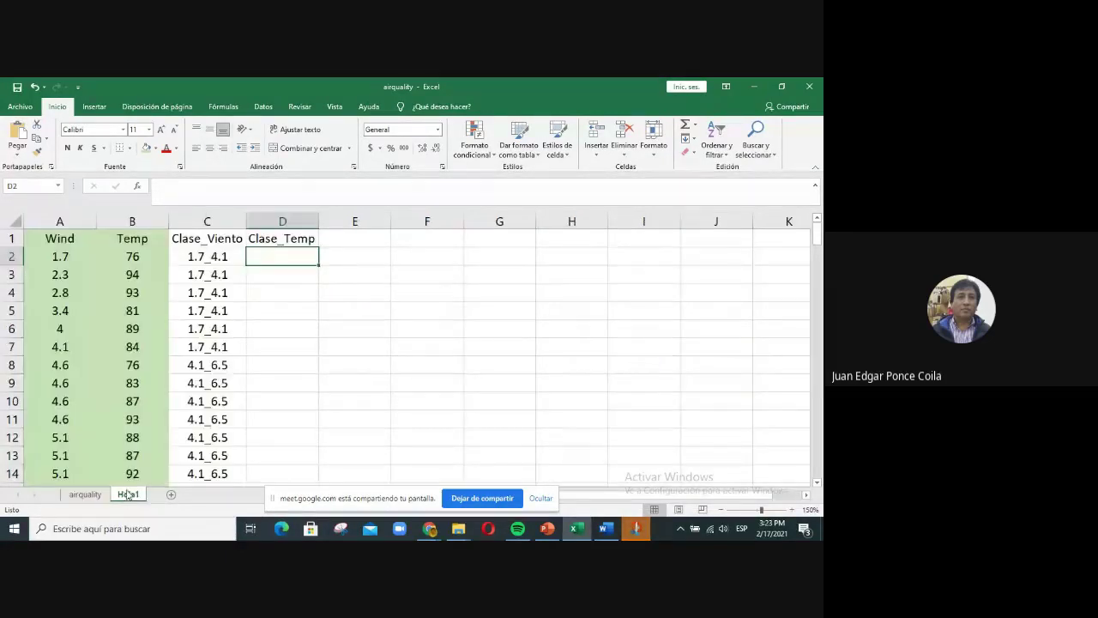
pyautogui.click(418, 307)
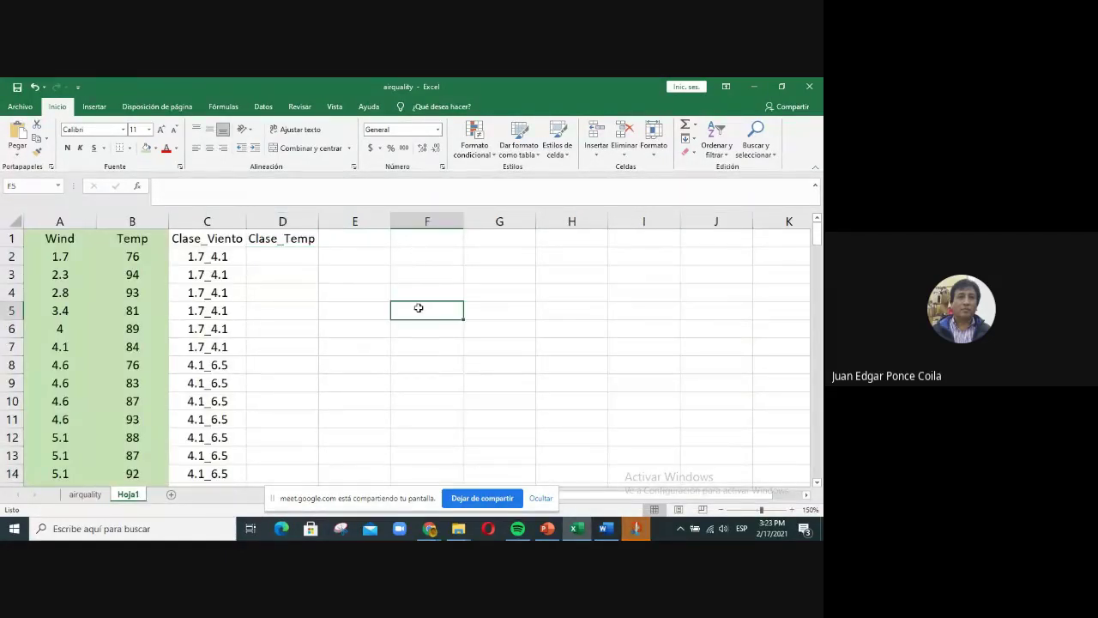
pyautogui.hotkey('ctrl', 'v')
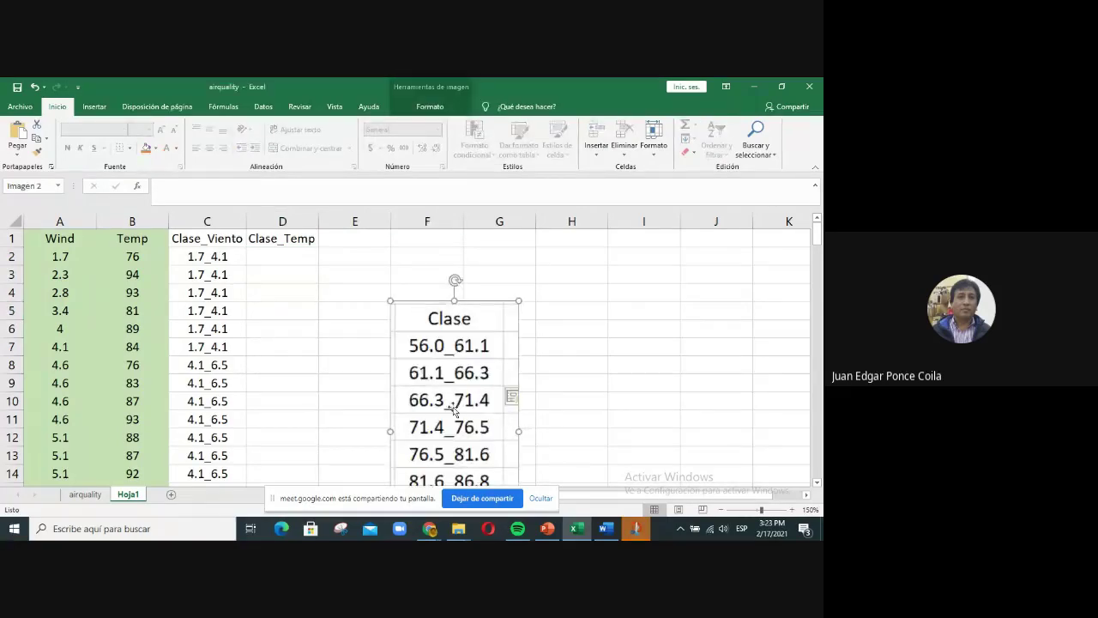
pyautogui.click(308, 296)
pyautogui.click(467, 332)
pyautogui.press('Delete')
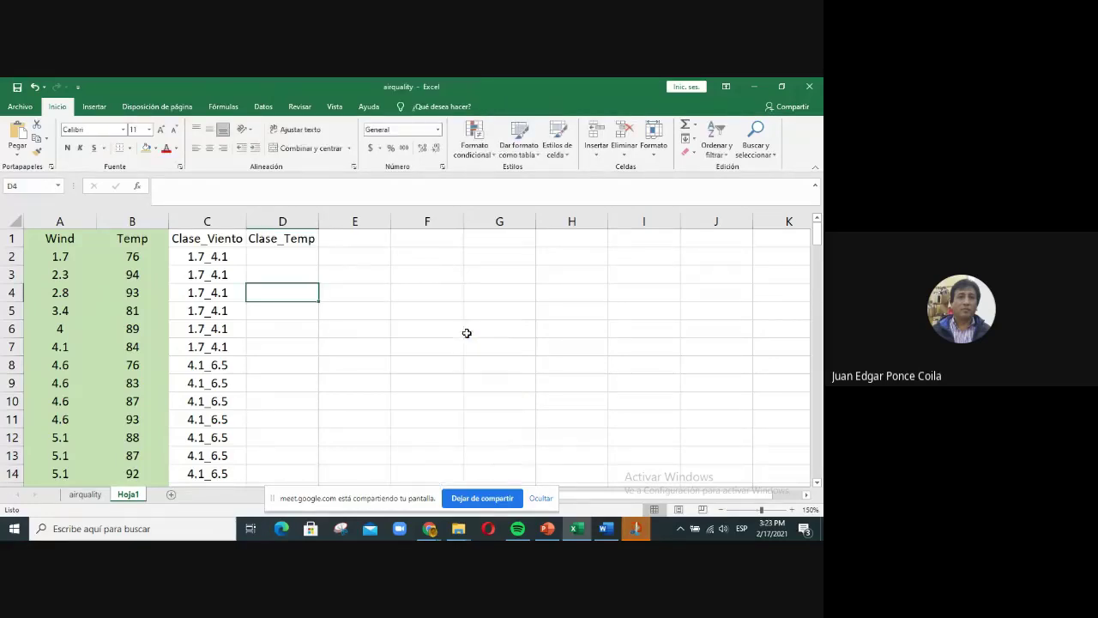
pyautogui.click(357, 363)
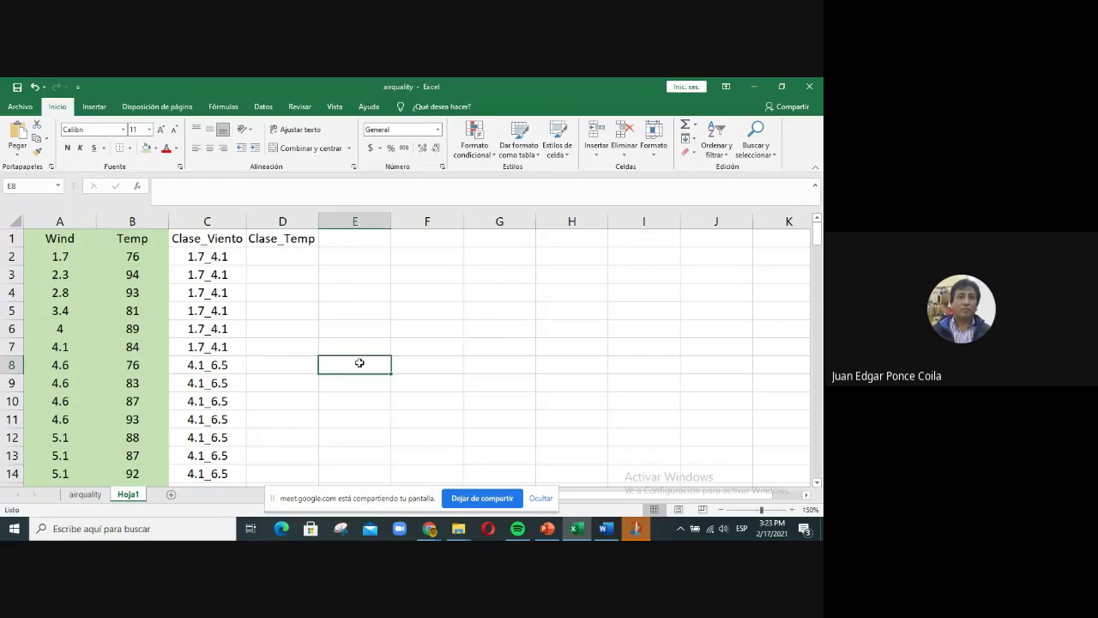
# - Sort the Hoja1 data by the Temp column on cell values, from smallest to largest
pyautogui.click(134, 239)
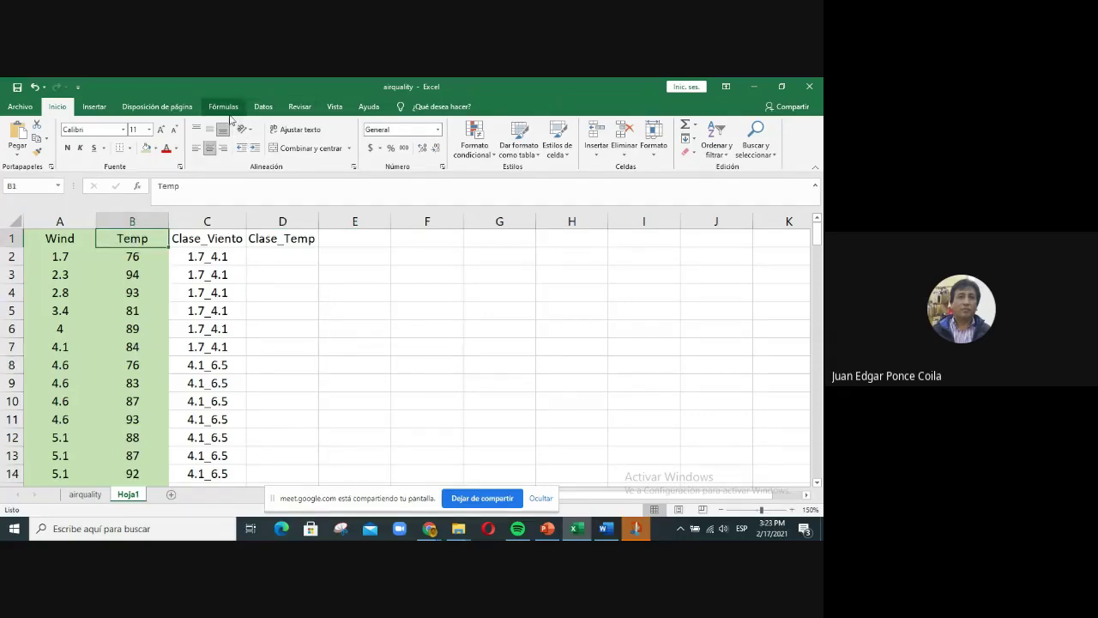
pyautogui.click(260, 113)
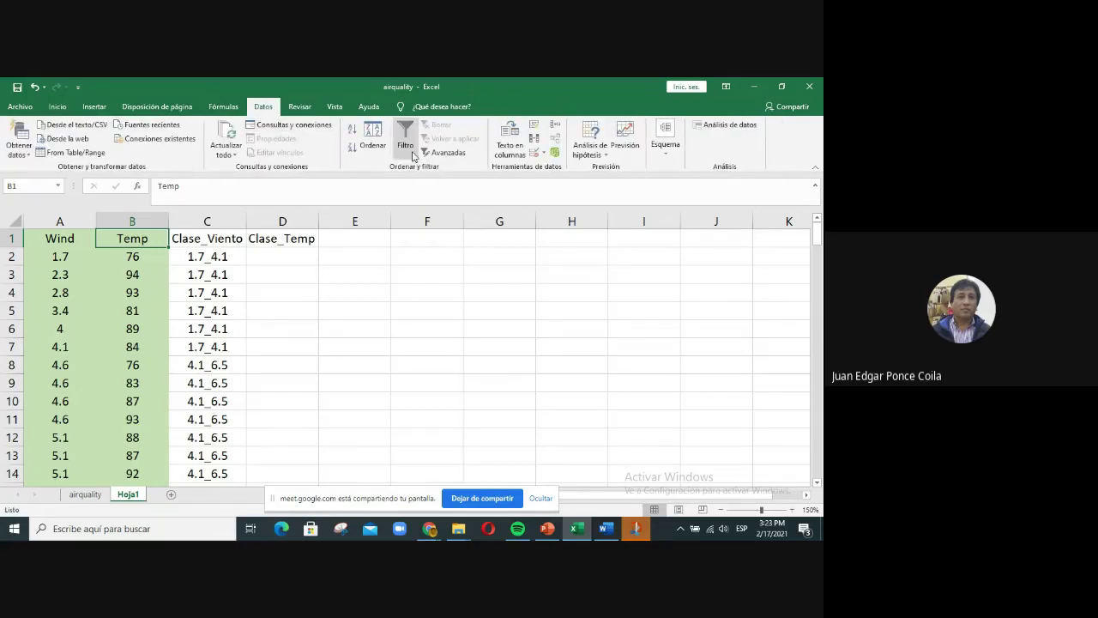
pyautogui.click(373, 137)
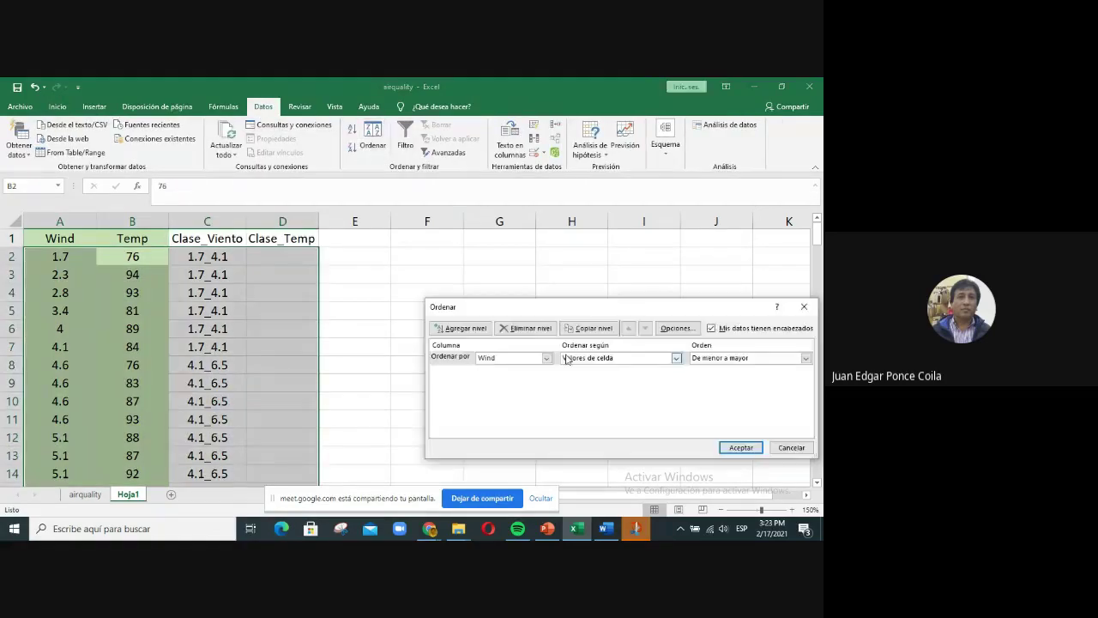
pyautogui.moveTo(559, 308); pyautogui.dragTo(328, 275)
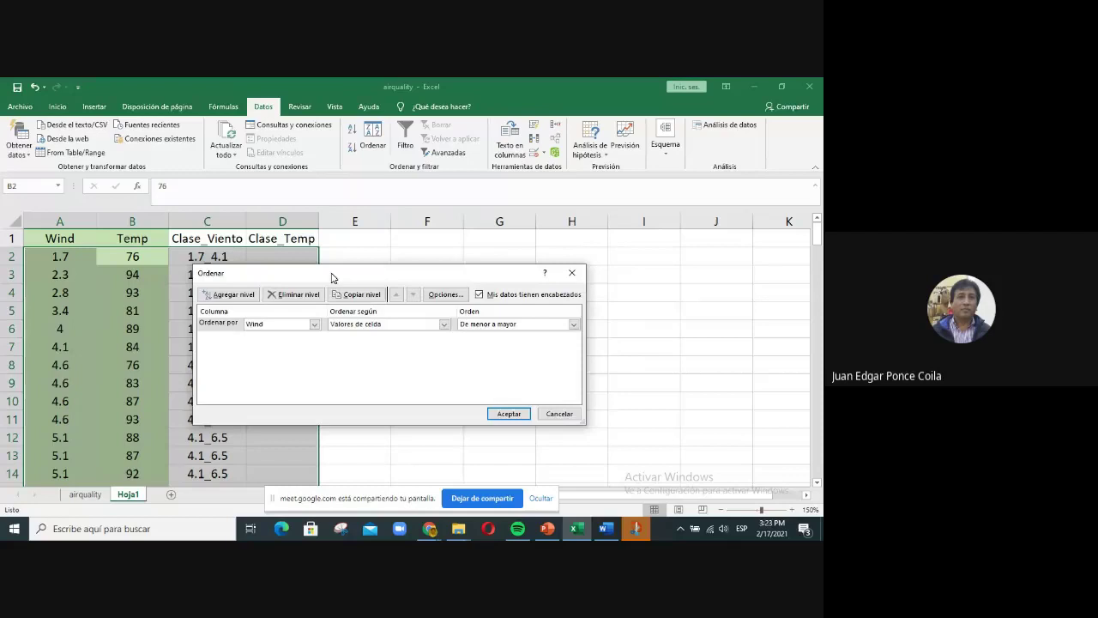
pyautogui.click(314, 325)
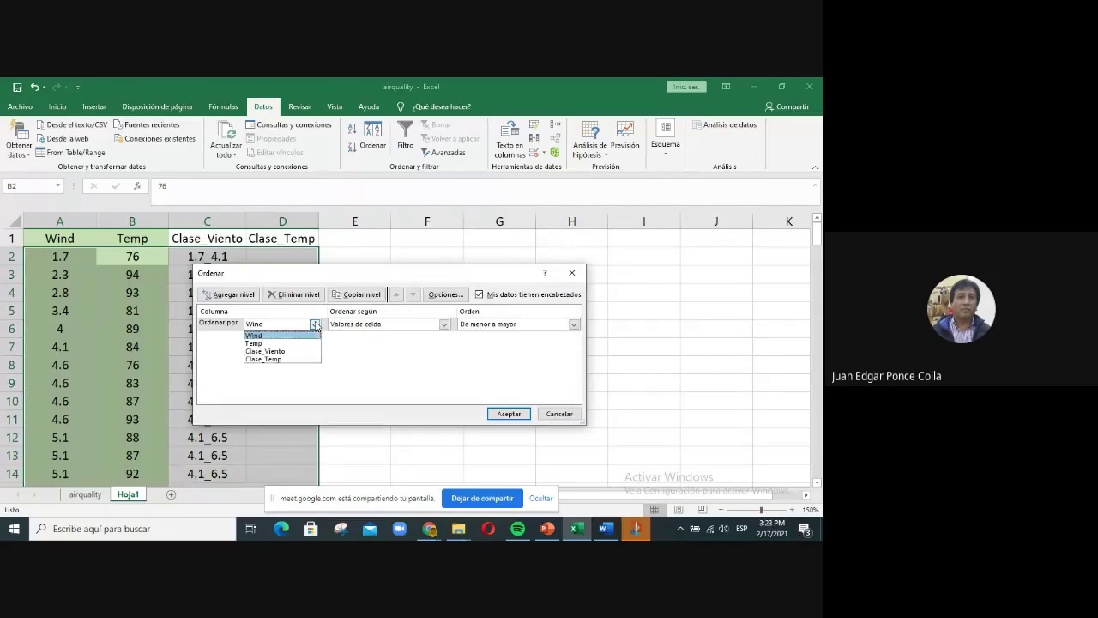
pyautogui.click(269, 346)
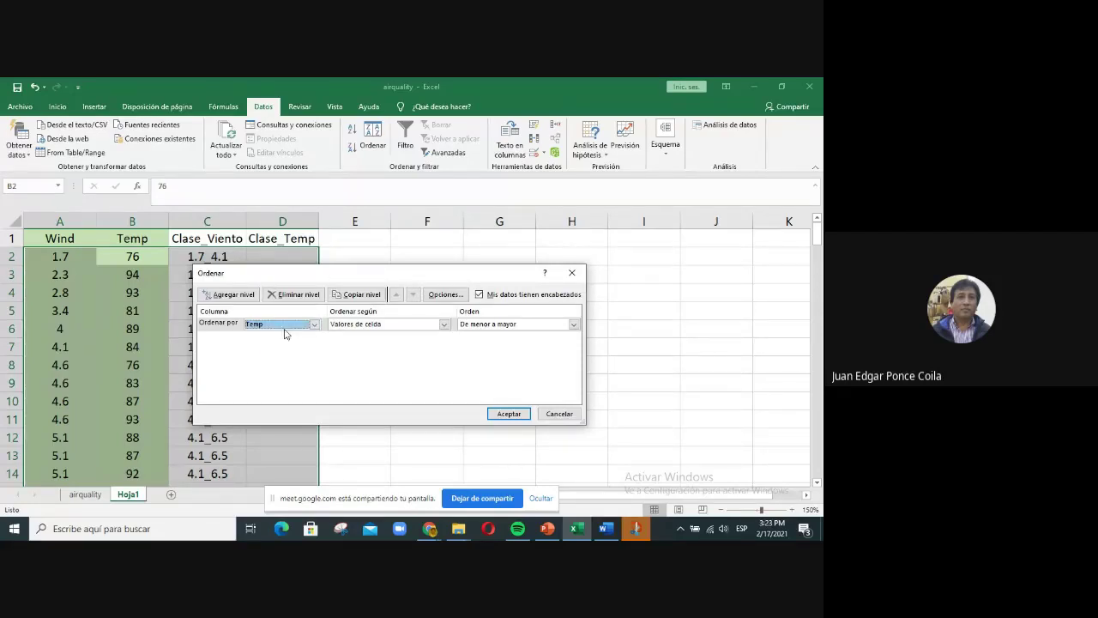
pyautogui.click(509, 413)
pyautogui.click(114, 247)
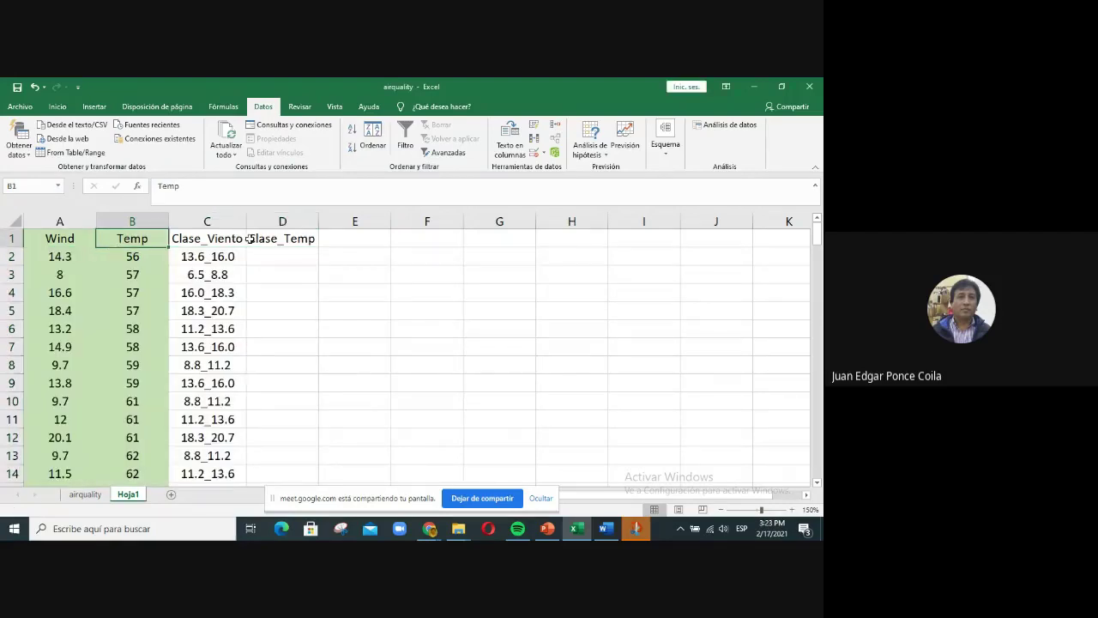
# - Close the old wind class snip window and paste the captured temperature class picture at G5 in Hoja1
pyautogui.click(643, 534)
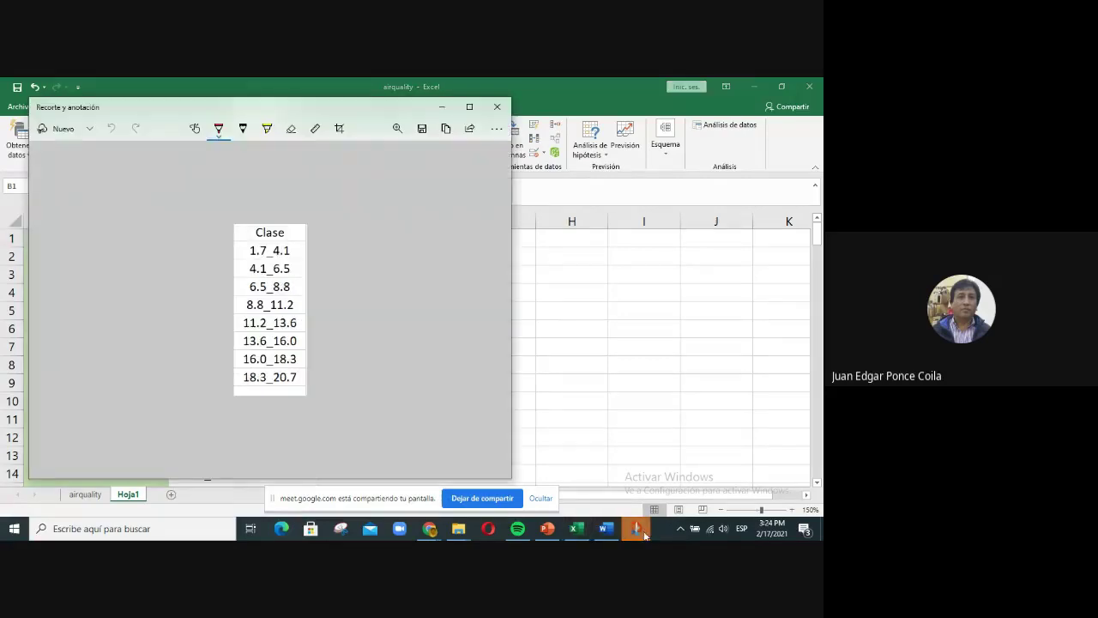
pyautogui.click(499, 107)
pyautogui.click(452, 256)
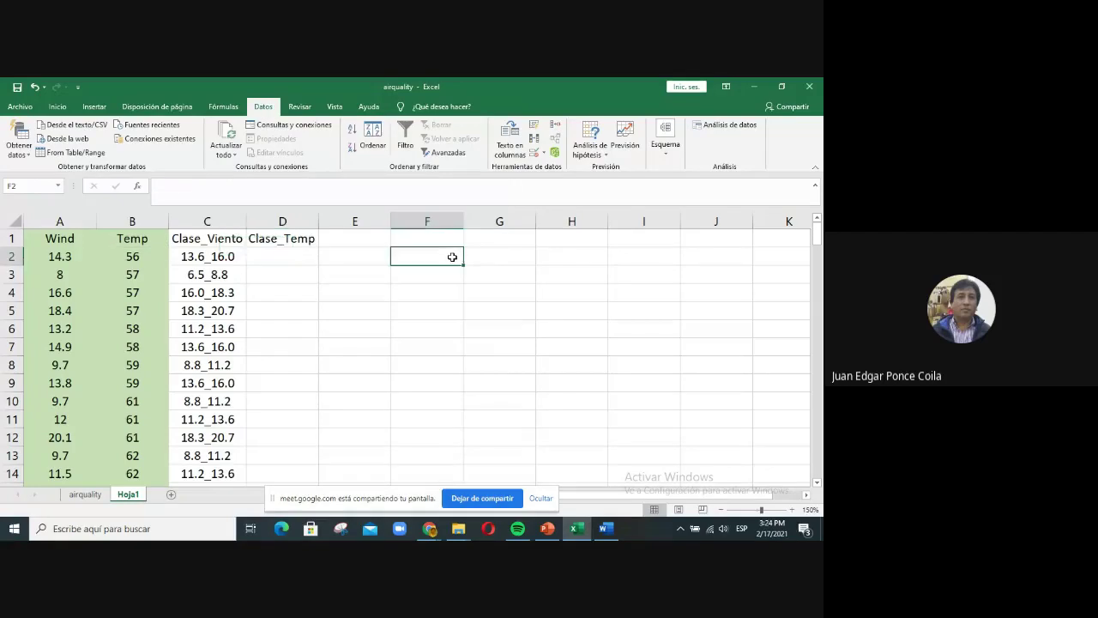
pyautogui.click(493, 314)
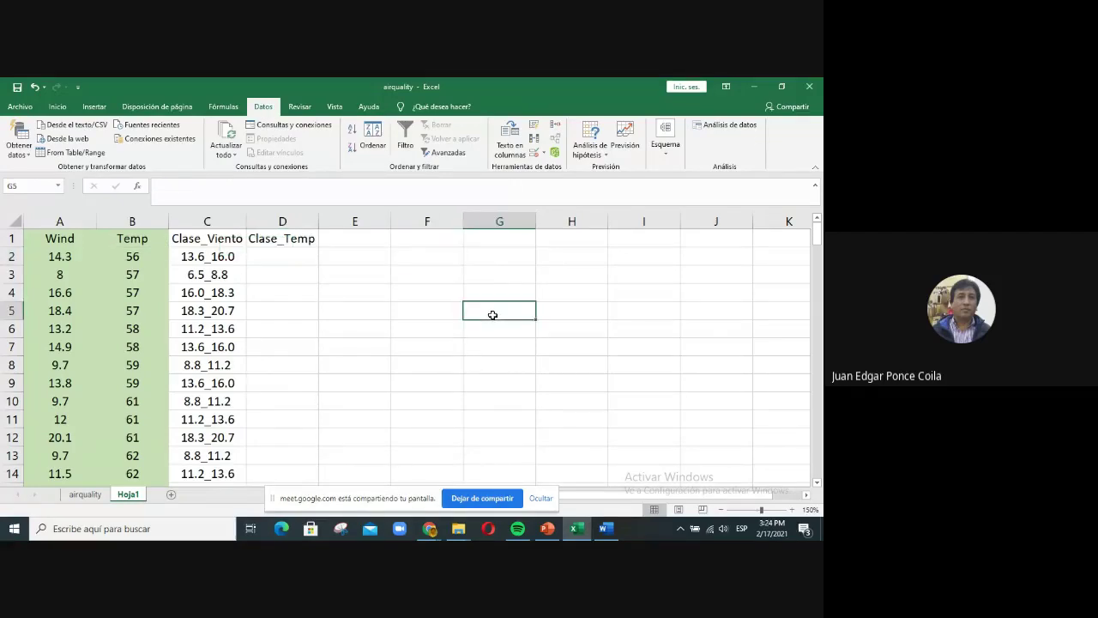
pyautogui.hotkey('ctrl', 'v')
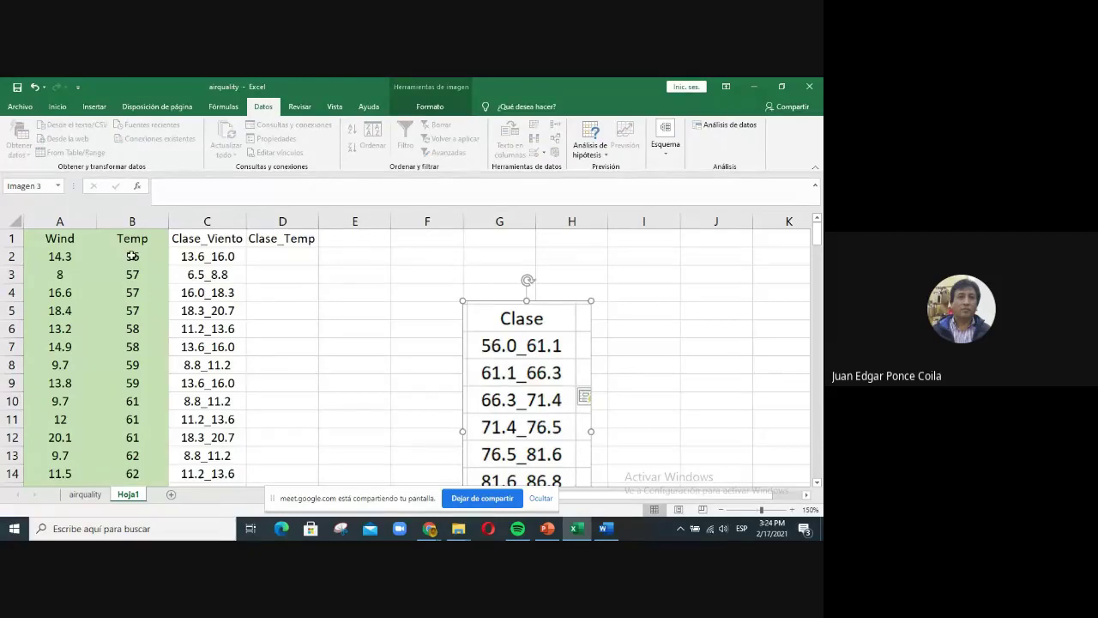
# - Enter the class label 56.0_61.1 in D2 under Clase_Temp
pyautogui.click(299, 256)
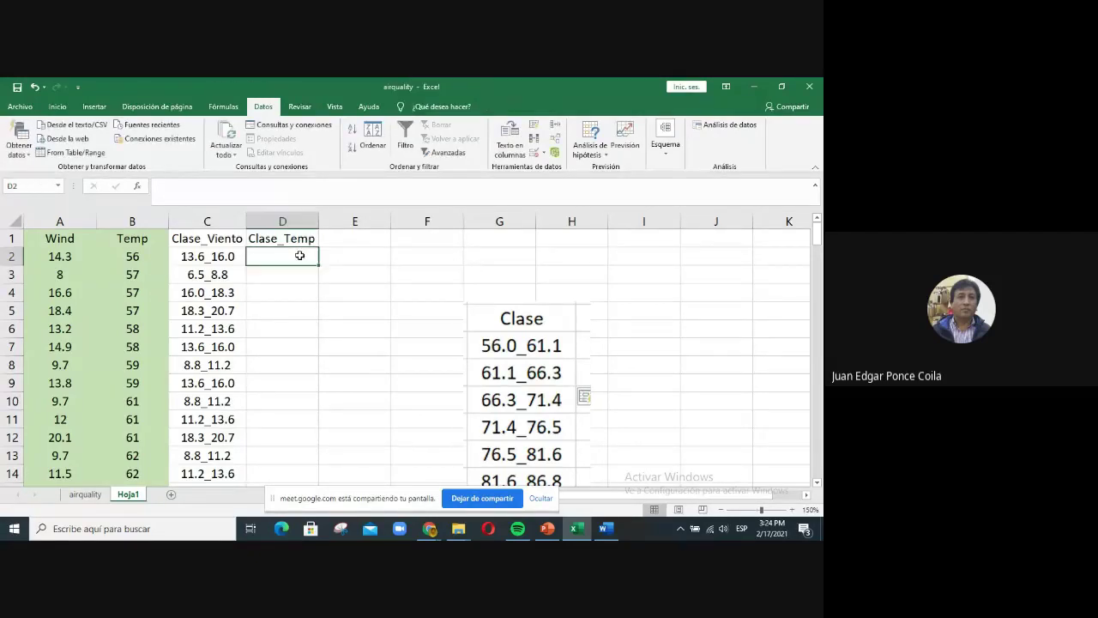
pyautogui.doubleClick(299, 256)
pyautogui.write('56.0')
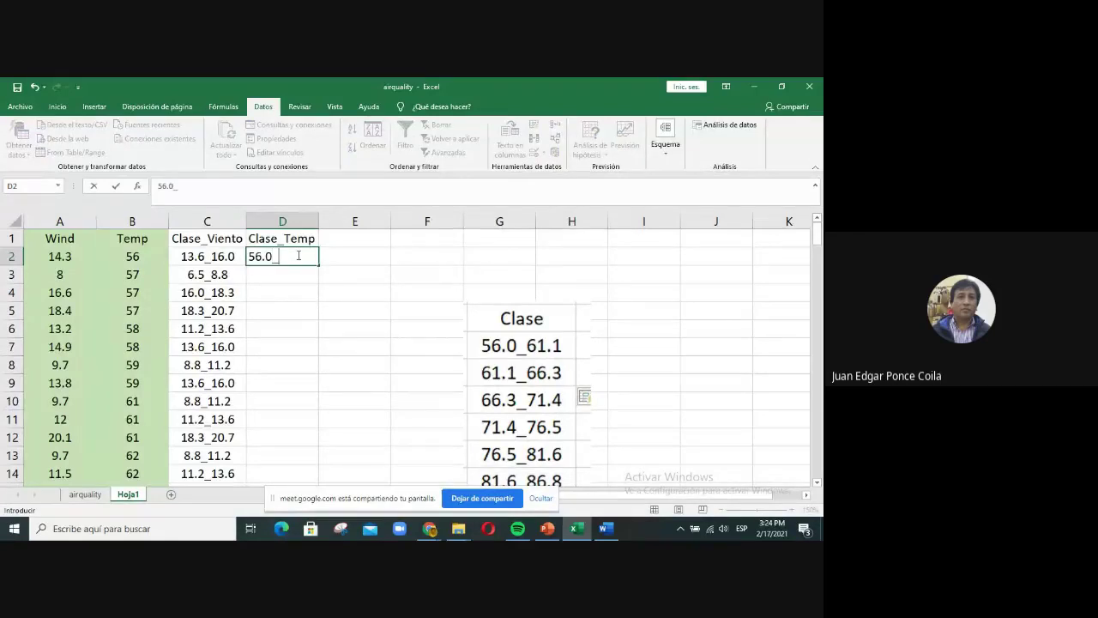
pyautogui.write('_61.1')
pyautogui.press('Return')
# - Copy the 56.0_61.1 label from D2 into D3 and fill it down through D12
pyautogui.click(296, 256)
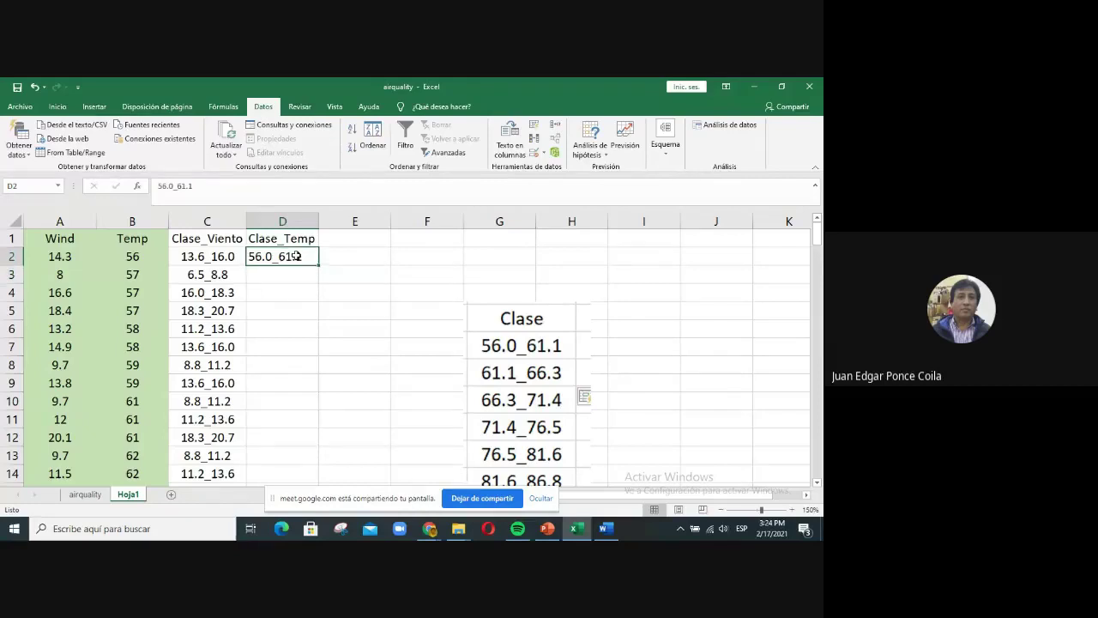
pyautogui.hotkey('ctrl', 'c')
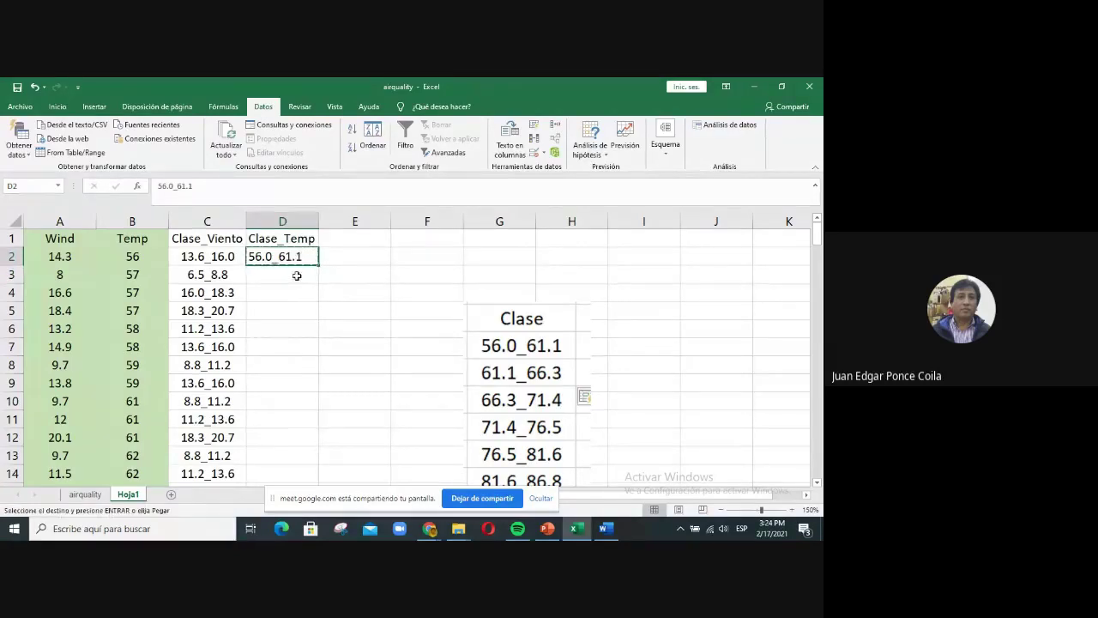
pyautogui.click(296, 274)
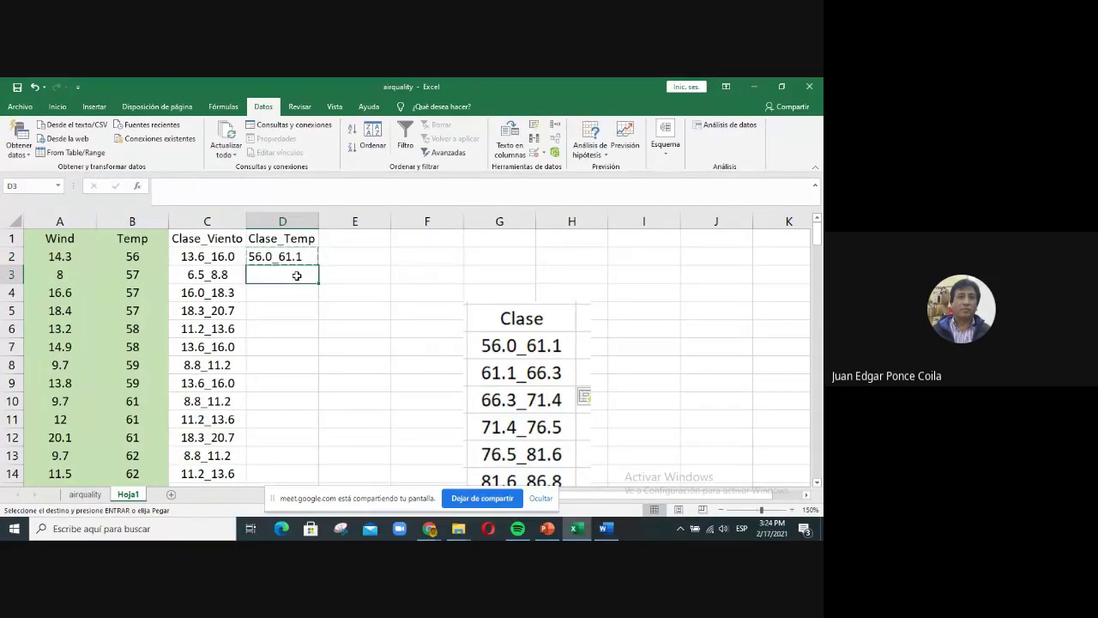
pyautogui.hotkey('ctrl', 'v')
pyautogui.moveTo(296, 256); pyautogui.dragTo(292, 275)
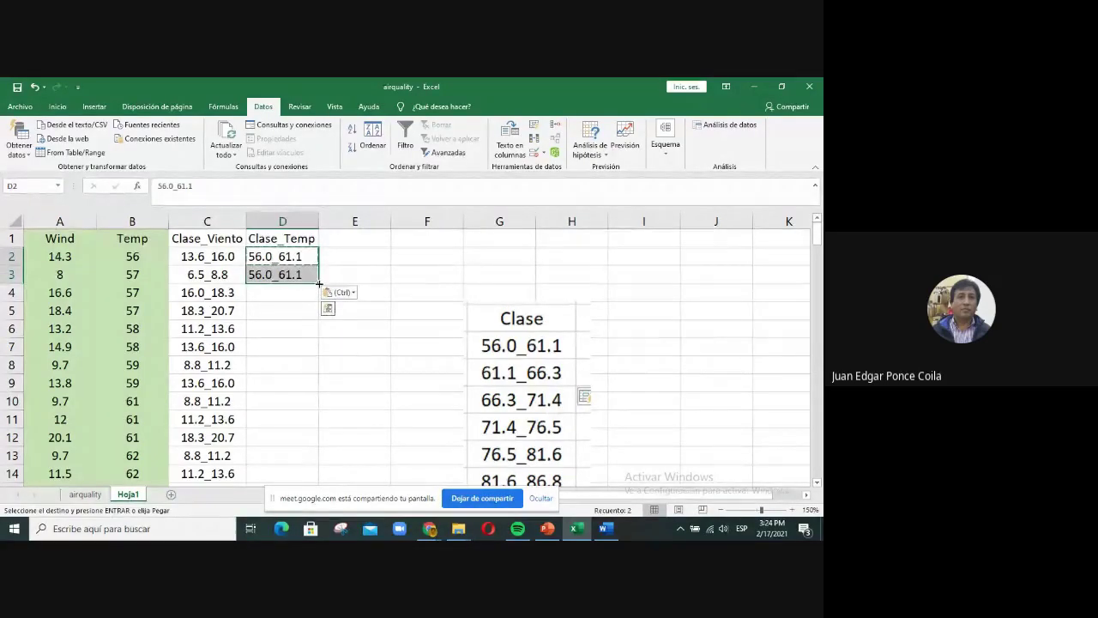
pyautogui.moveTo(319, 283); pyautogui.dragTo(301, 444)
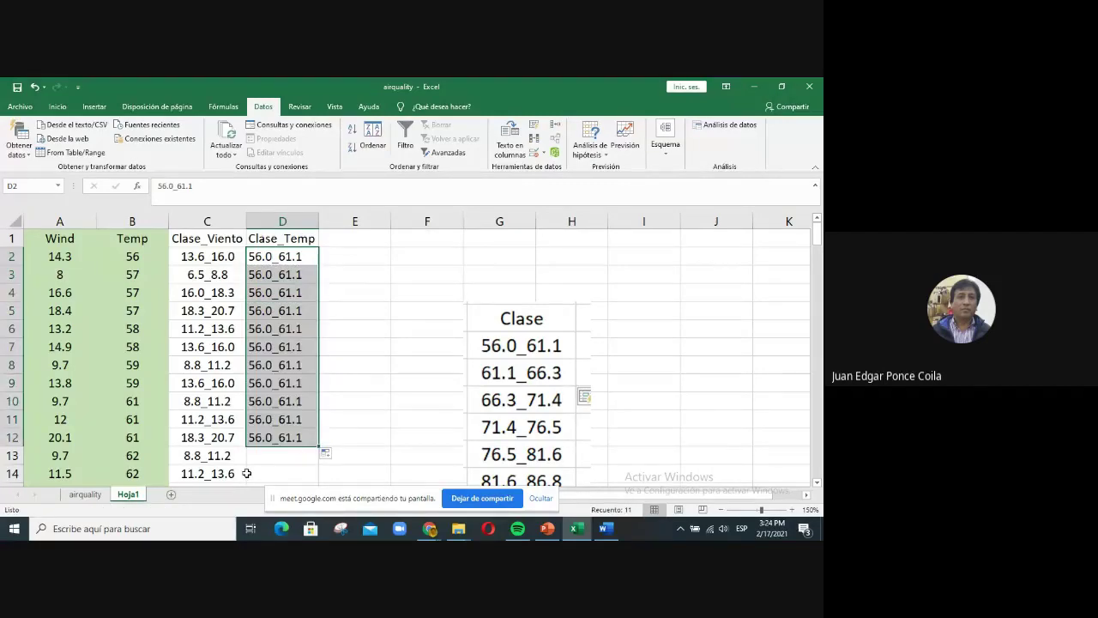
# - Enter the class label 61.1_66.3 in D13 and copy it into D14
pyautogui.click(307, 459)
pyautogui.write('6')
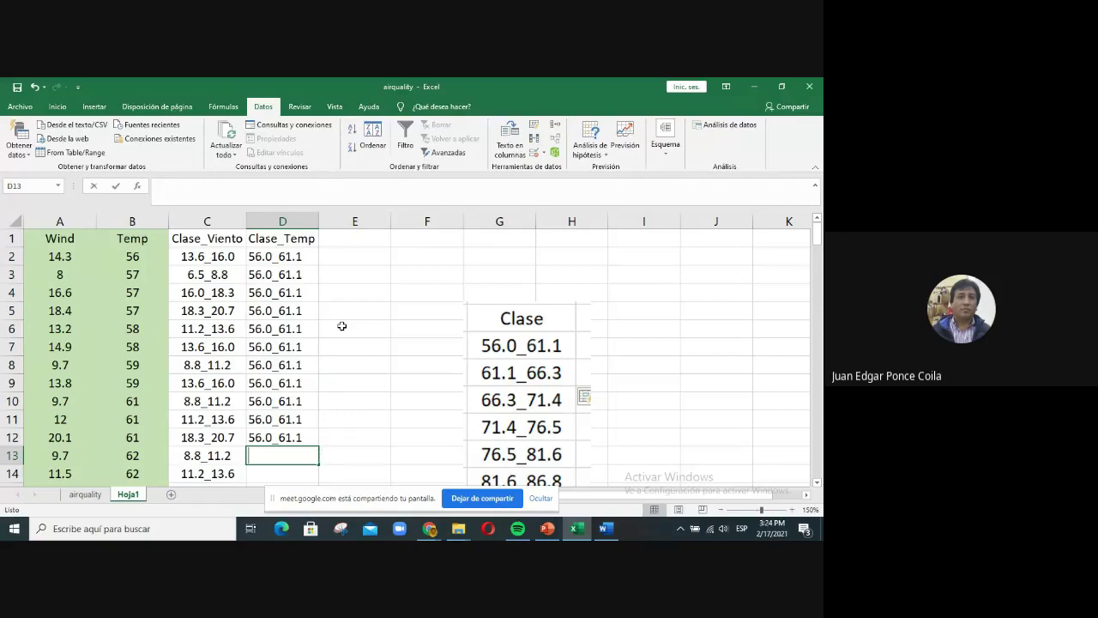
pyautogui.write('1.1')
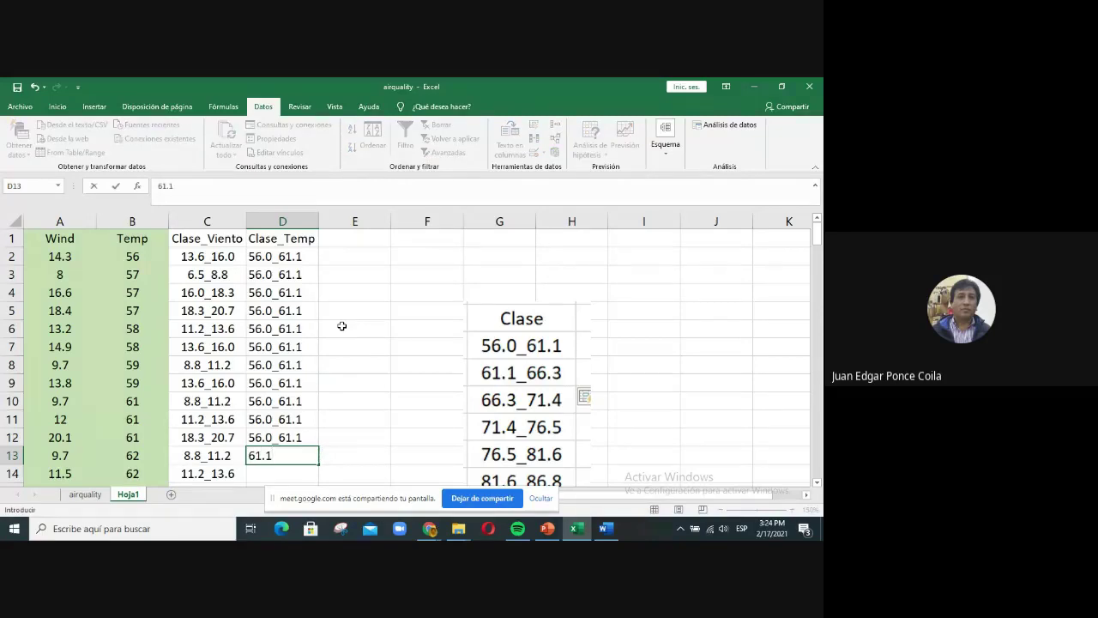
pyautogui.write('_66.3')
pyautogui.press('Return')
pyautogui.click(309, 457)
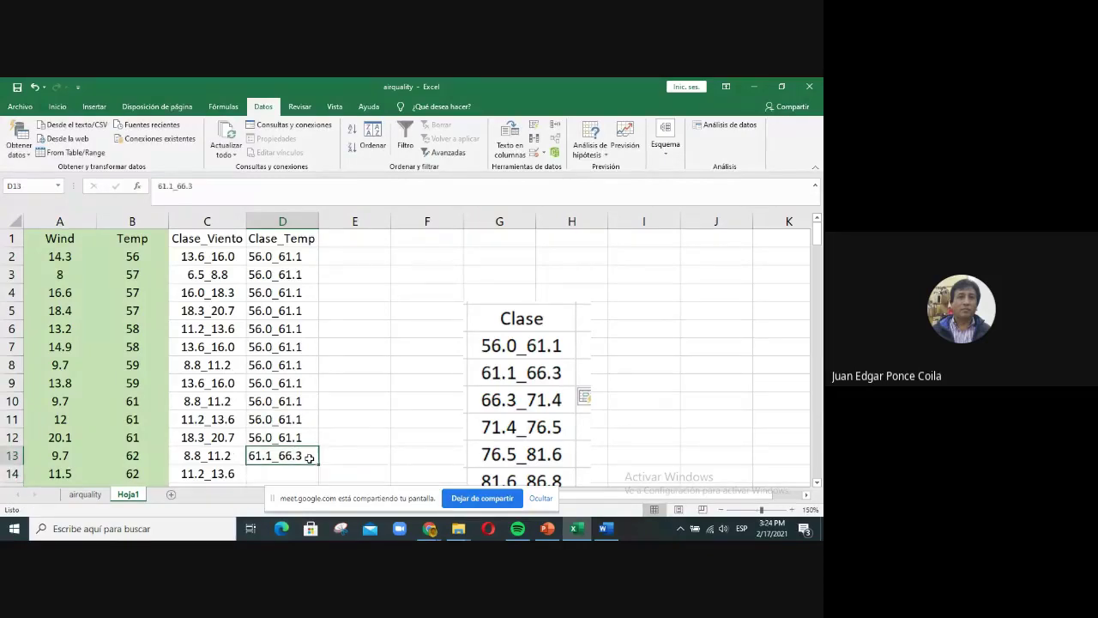
pyautogui.hotkey('ctrl', 'c')
pyautogui.scroll(-3, 265, 313)
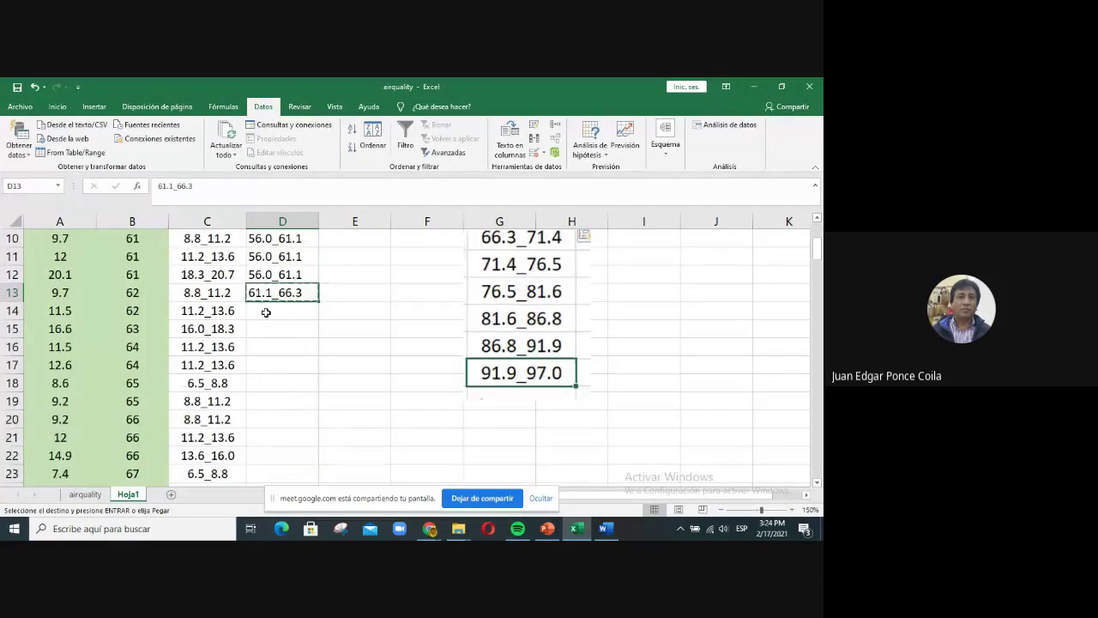
pyautogui.click(276, 315)
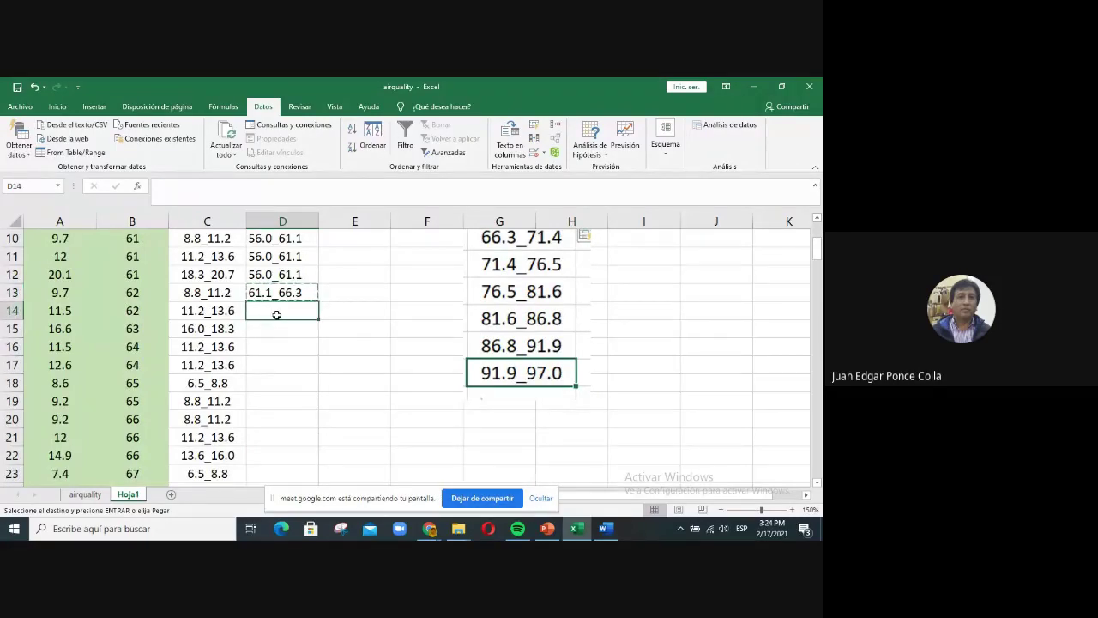
pyautogui.hotkey('ctrl', 'v')
# - Move the class list picture down so it starts near row 18, and fill the 61.1_66.3 label from D13:D14 through D22
pyautogui.moveTo(504, 262); pyautogui.dragTo(478, 441)
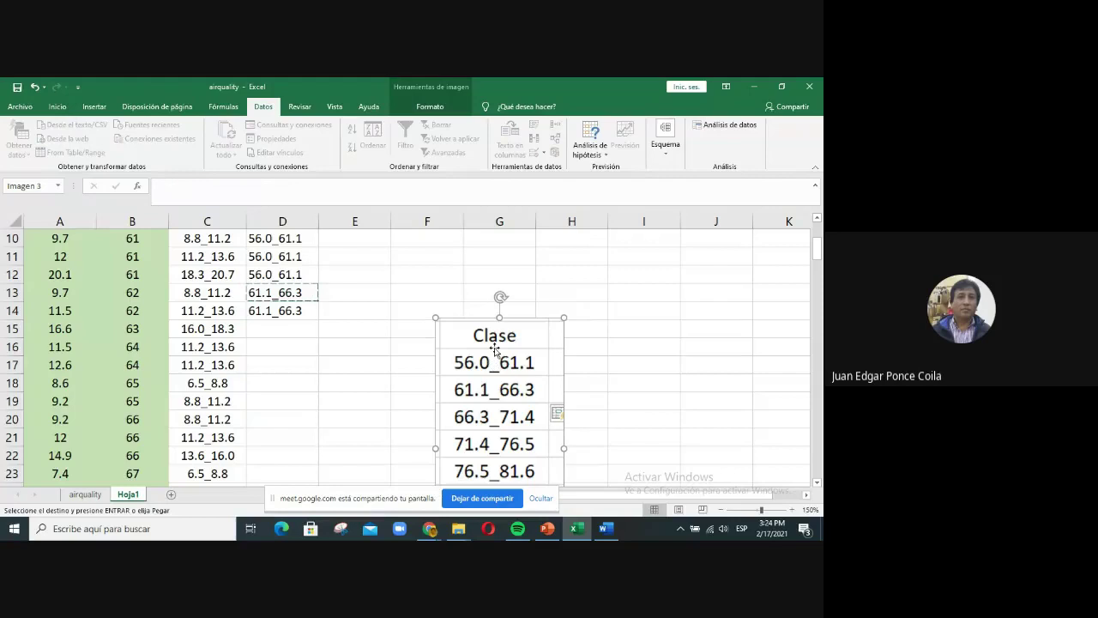
pyautogui.moveTo(494, 349); pyautogui.dragTo(482, 402)
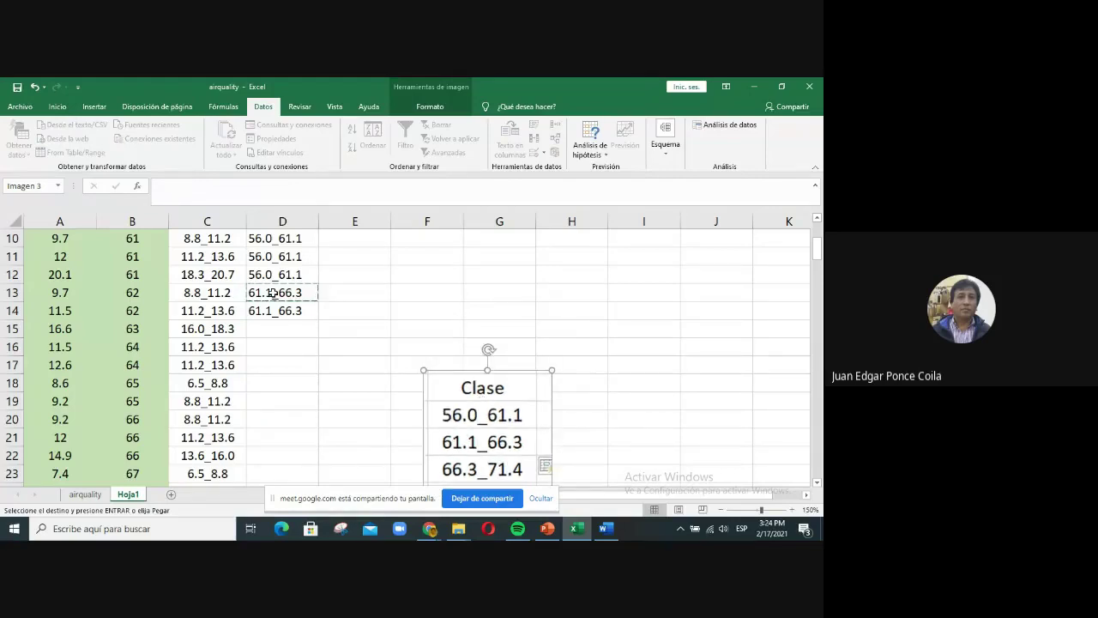
pyautogui.moveTo(271, 293); pyautogui.dragTo(275, 311)
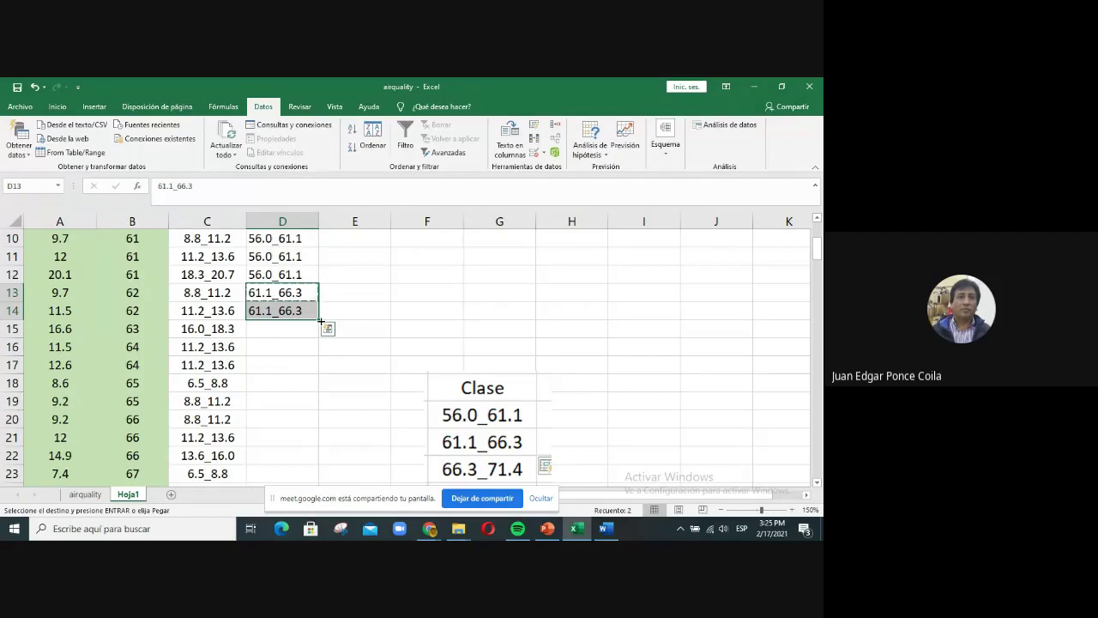
pyautogui.moveTo(318, 320); pyautogui.dragTo(303, 464)
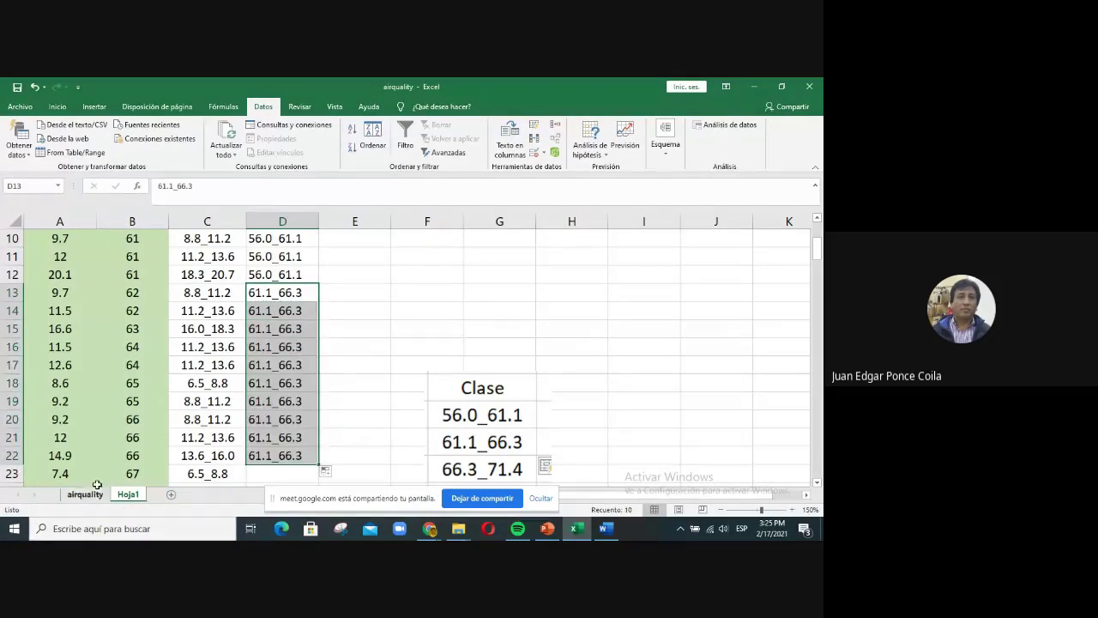
# - Move the class list picture down so it starts near row 27, and enter the class label 66.3_71.4 in D23
pyautogui.scroll(-3, 386, 344)
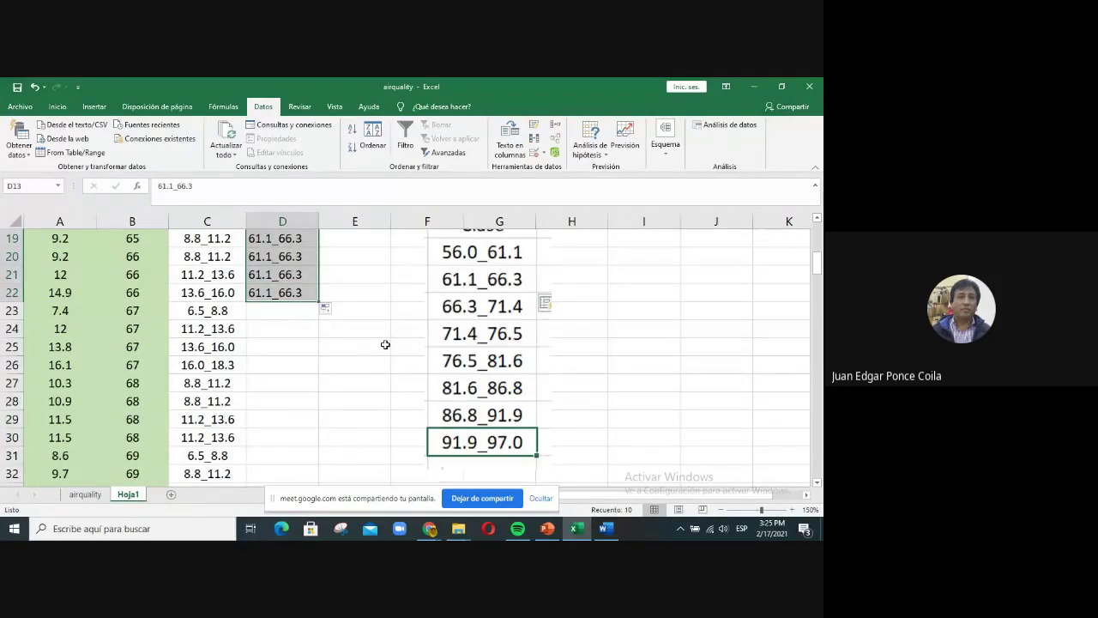
pyautogui.moveTo(477, 309); pyautogui.dragTo(471, 470)
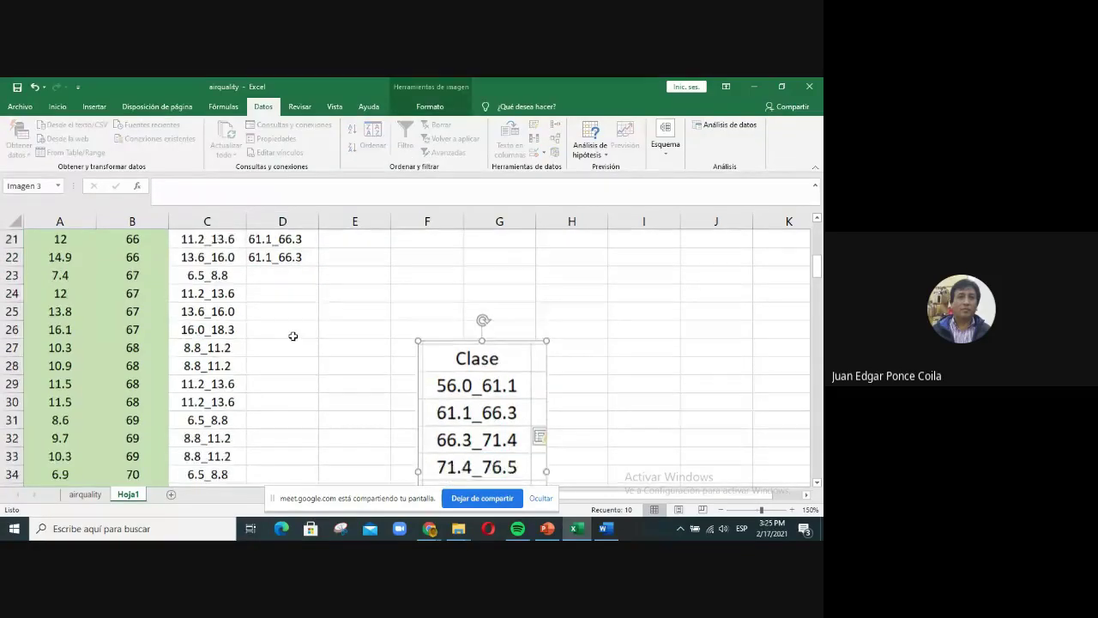
pyautogui.click(275, 257)
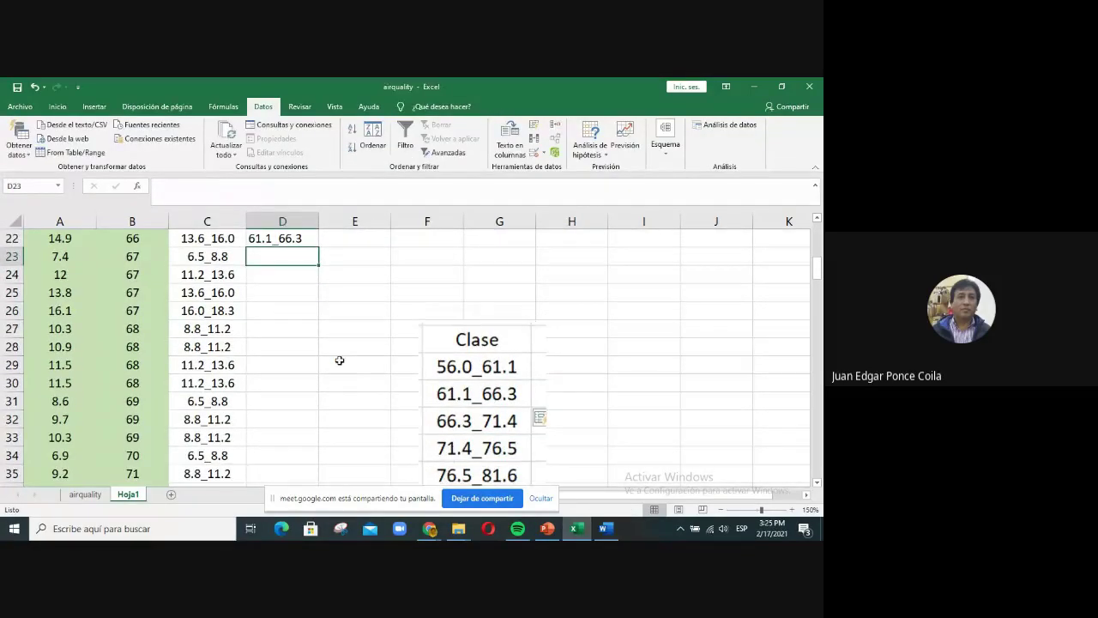
pyautogui.write('66.')
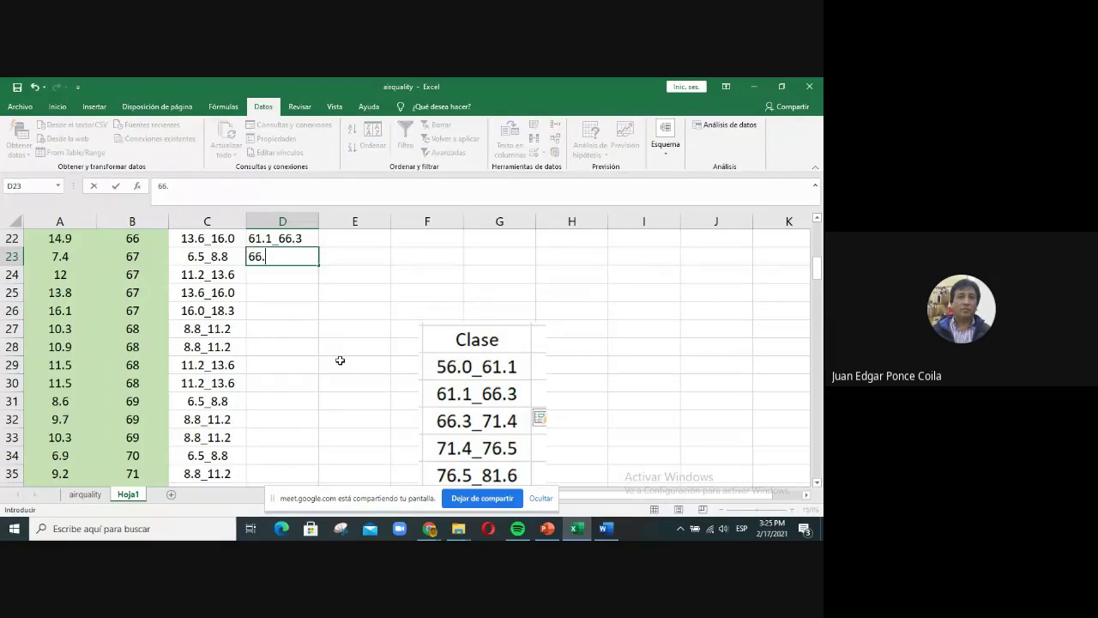
pyautogui.write('3_')
pyautogui.write('71.4')
pyautogui.press('Return')
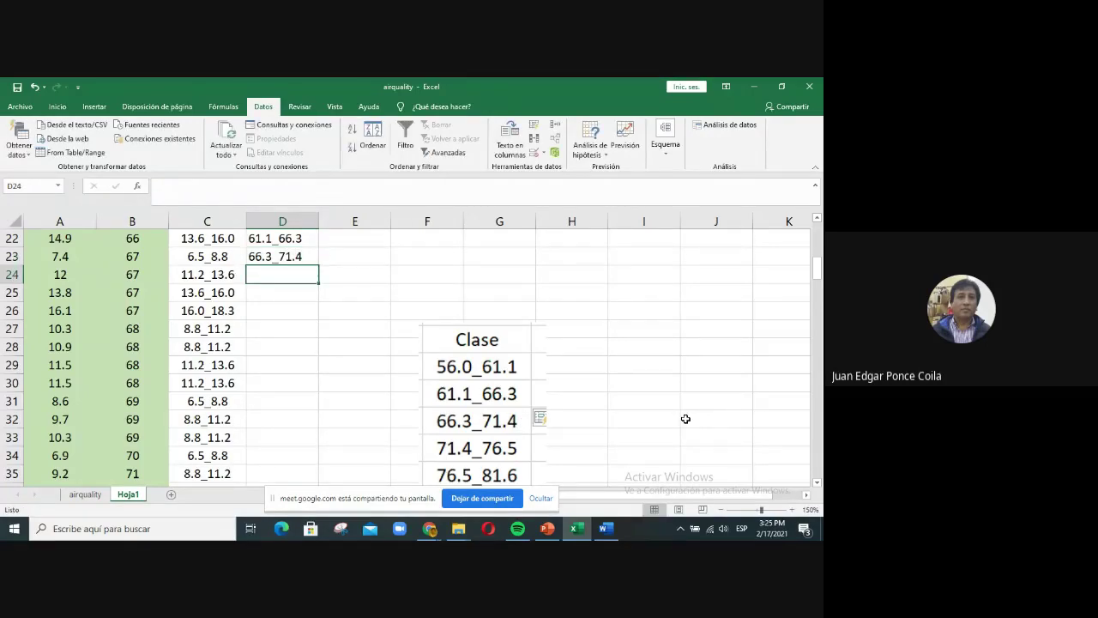
# - Copy the 66.3_71.4 label from D23 into D24 and fill it down through D37
pyautogui.click(281, 257)
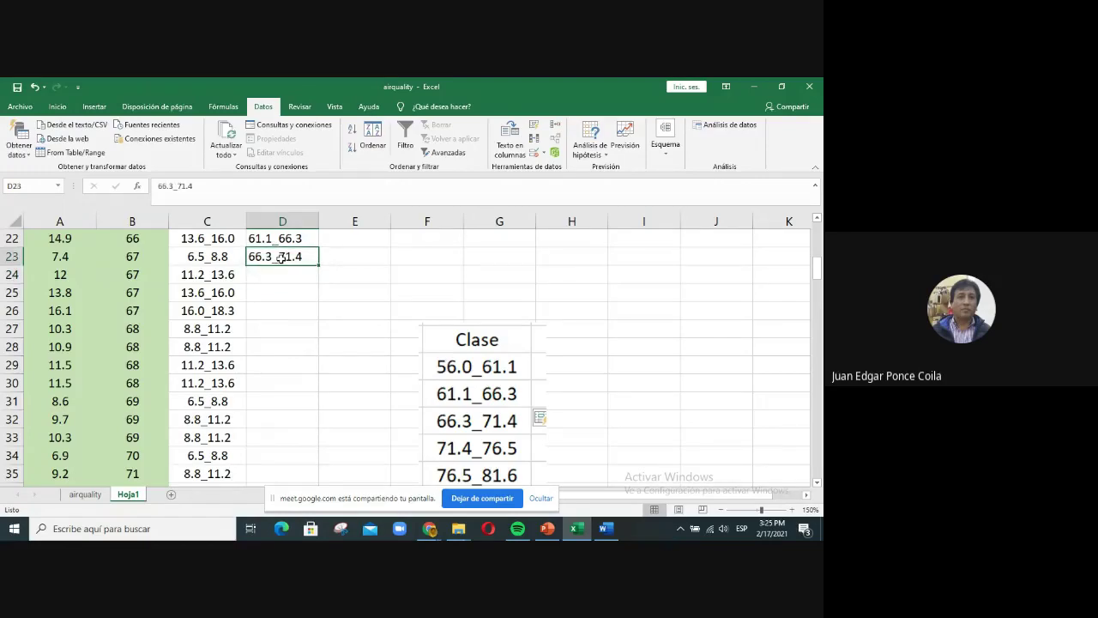
pyautogui.hotkey('ctrl', 'c')
pyautogui.click(288, 276)
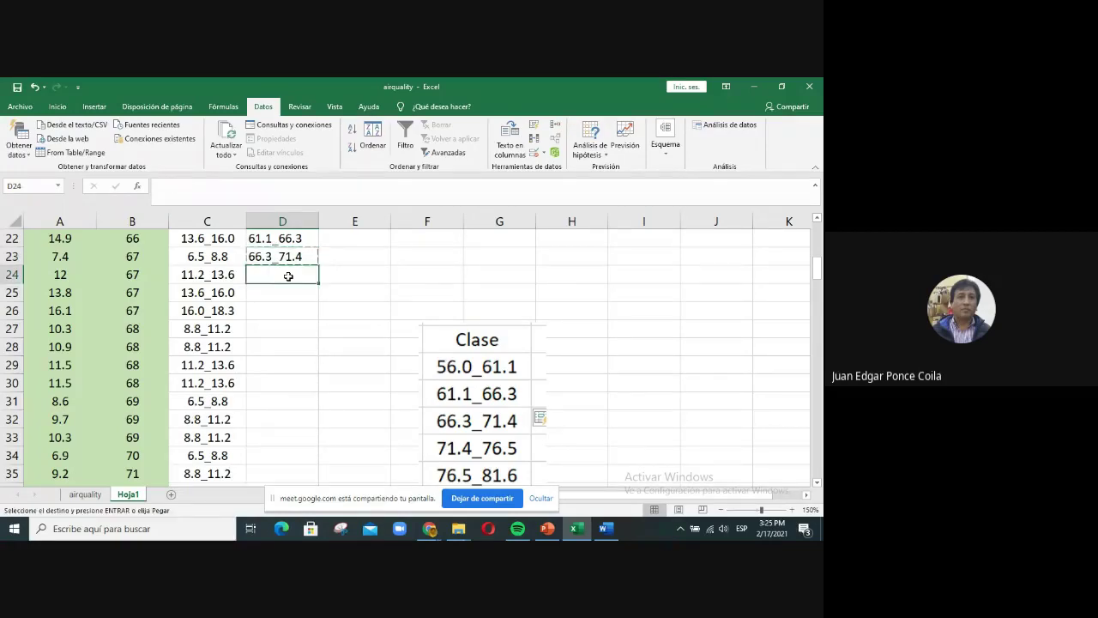
pyautogui.hotkey('ctrl', 'v')
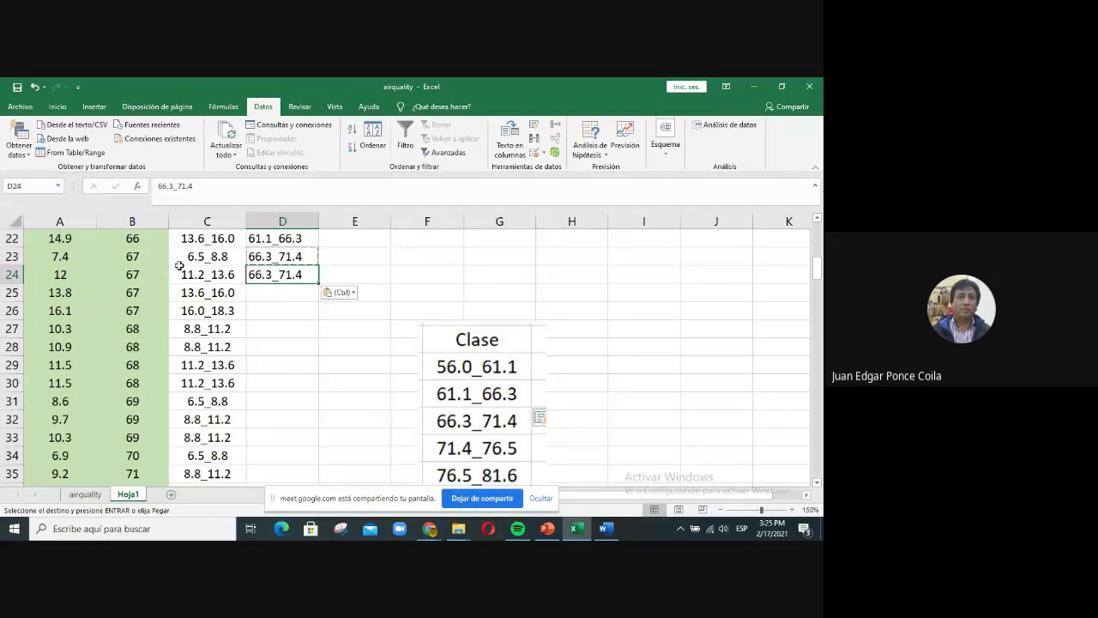
pyautogui.moveTo(260, 257); pyautogui.dragTo(276, 276)
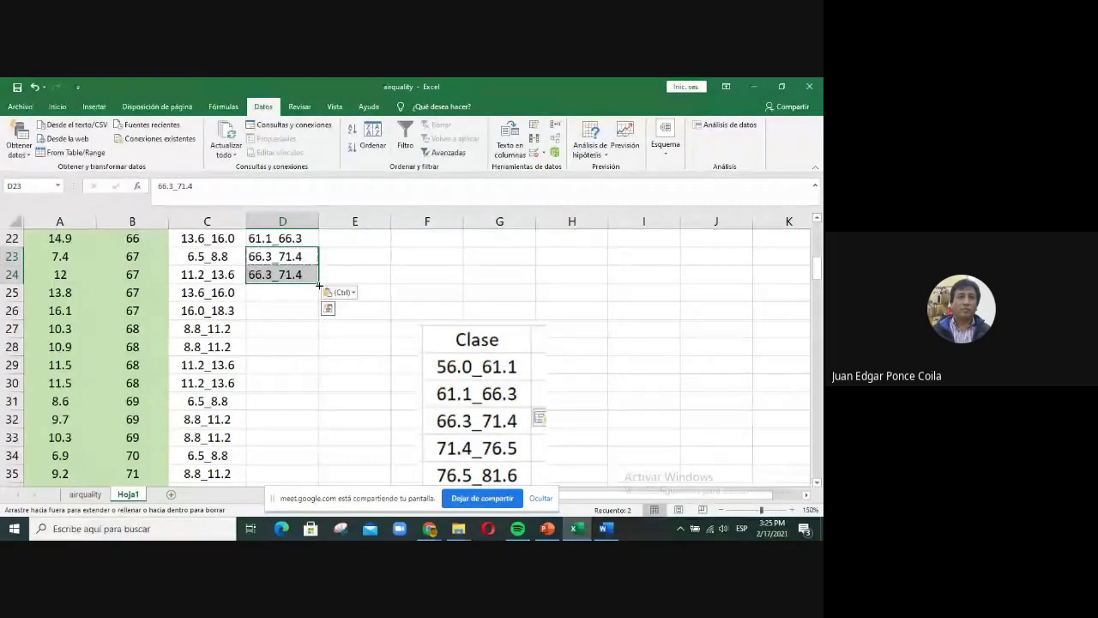
pyautogui.moveTo(319, 284); pyautogui.dragTo(283, 464)
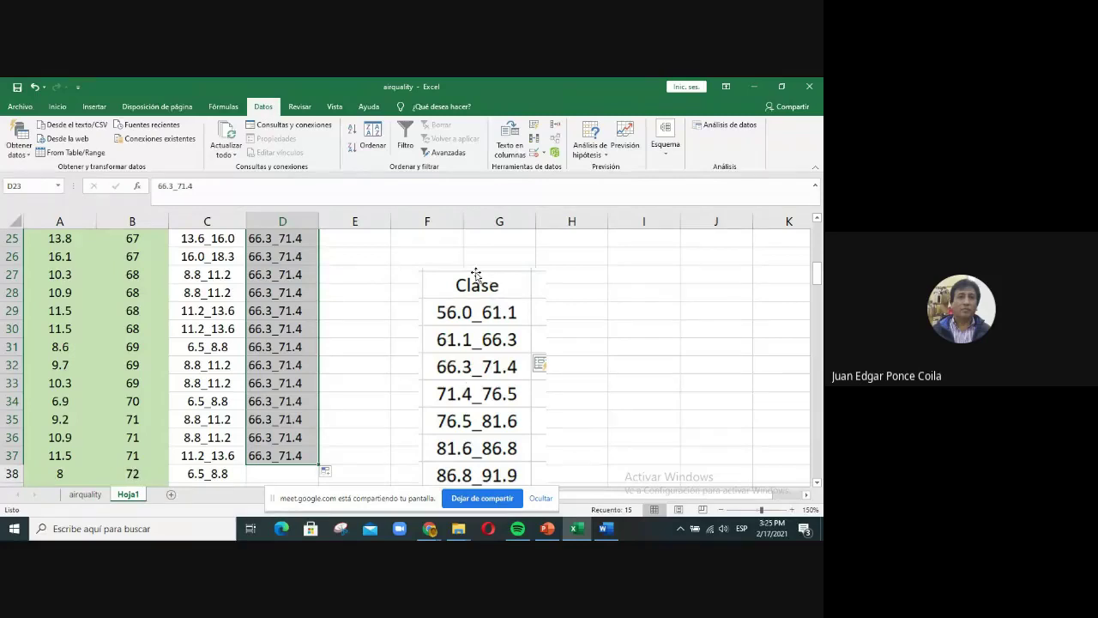
# - Move the class list picture down so it starts near row 36, and enter the class label 71.4_76.5 in D38
pyautogui.moveTo(476, 274); pyautogui.dragTo(438, 444)
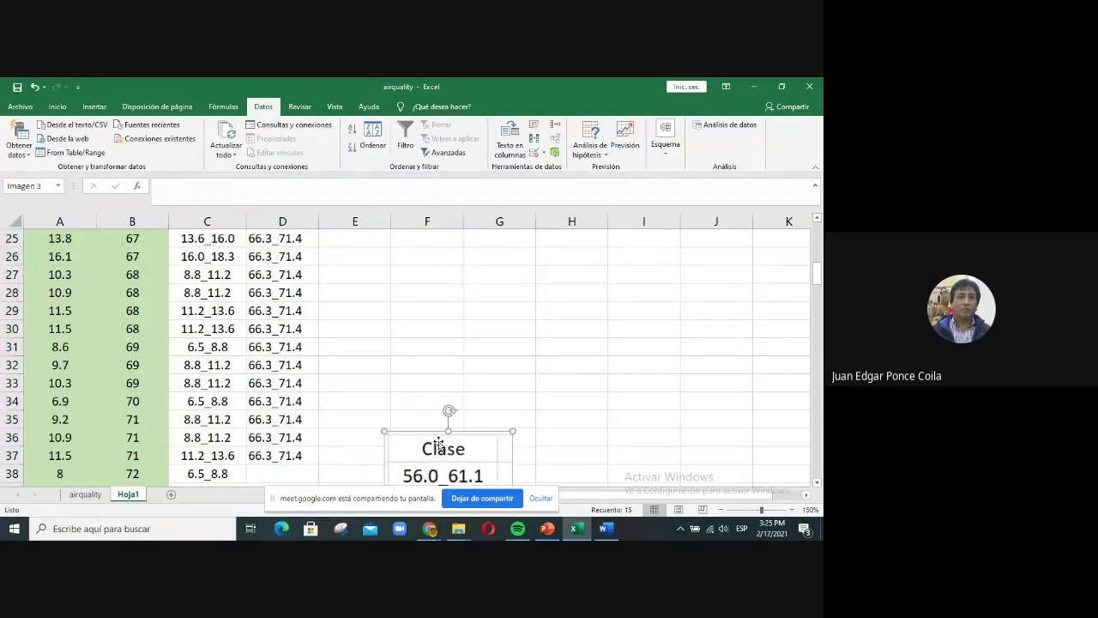
pyautogui.scroll(-4, 438, 444)
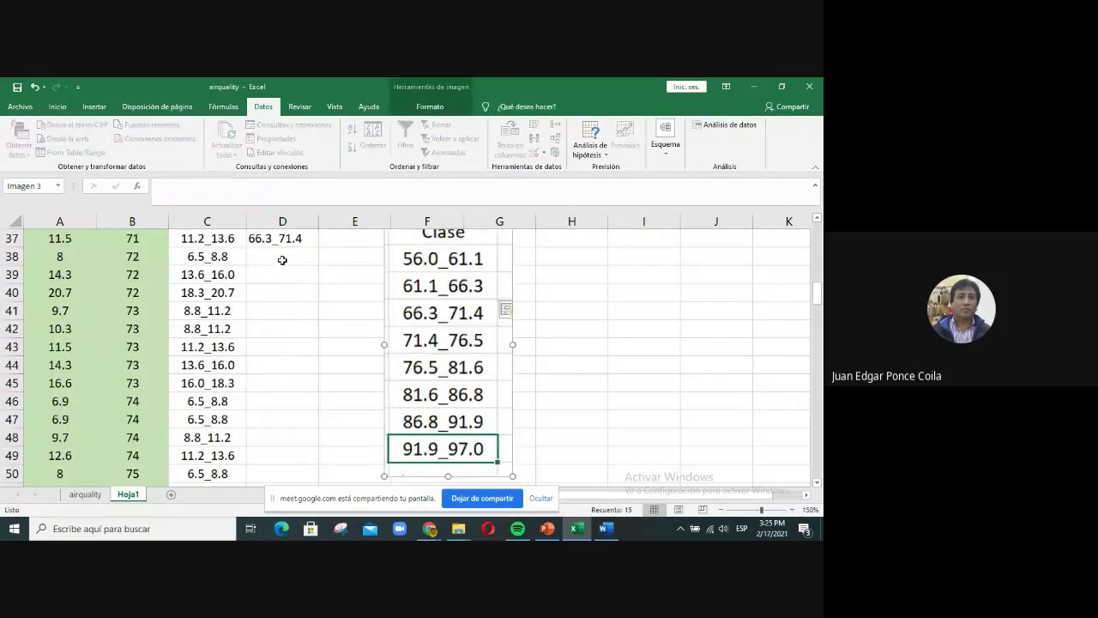
pyautogui.click(282, 257)
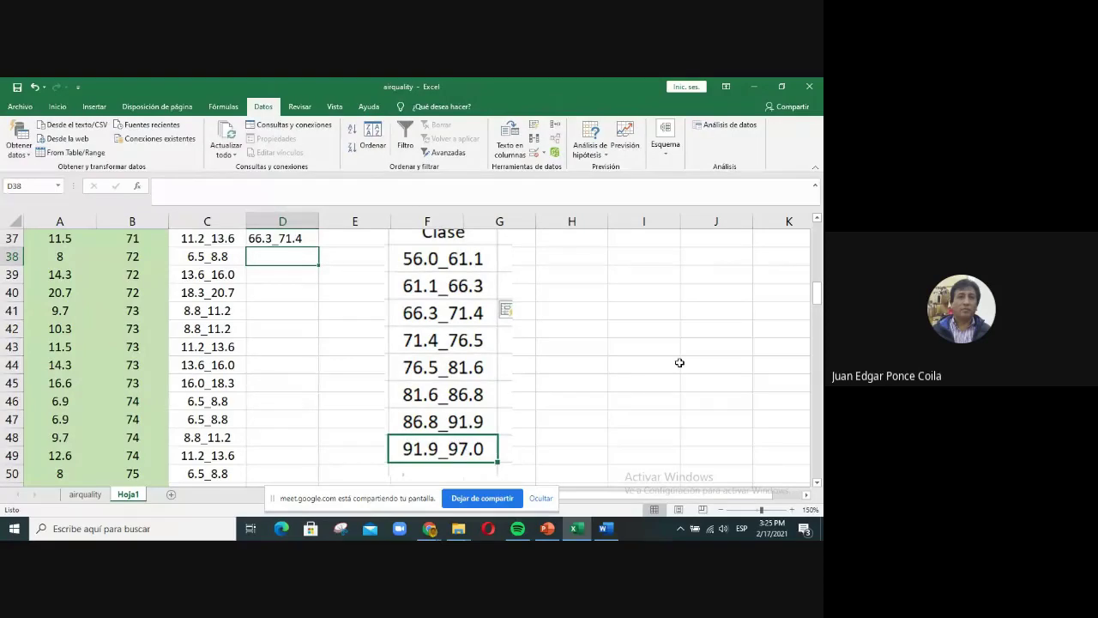
pyautogui.write('71')
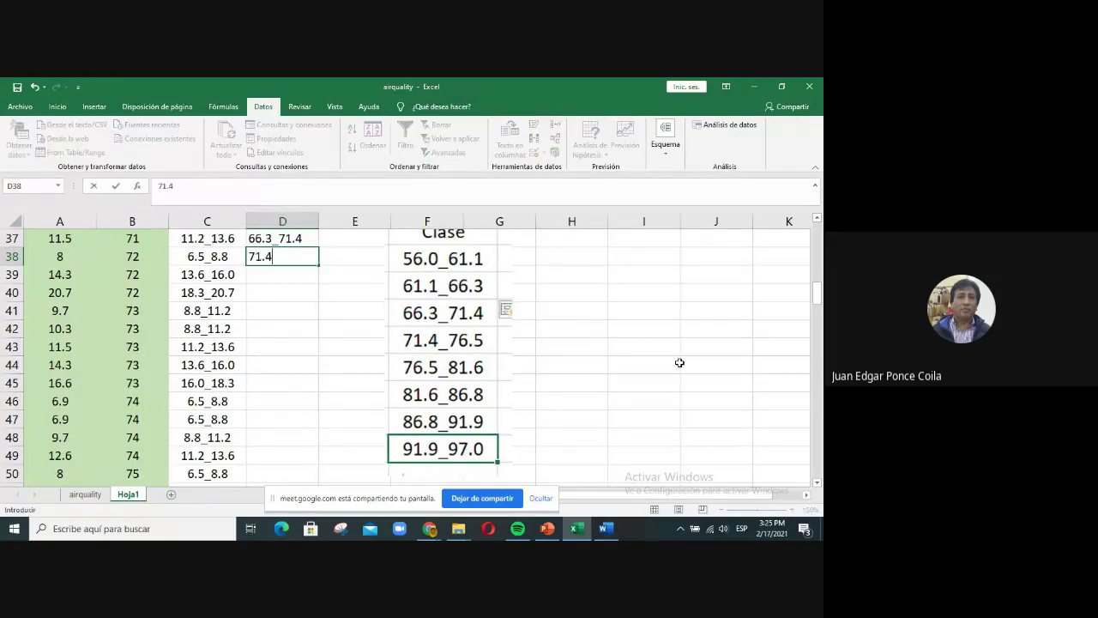
pyautogui.write('.4_76.5')
pyautogui.press('Return')
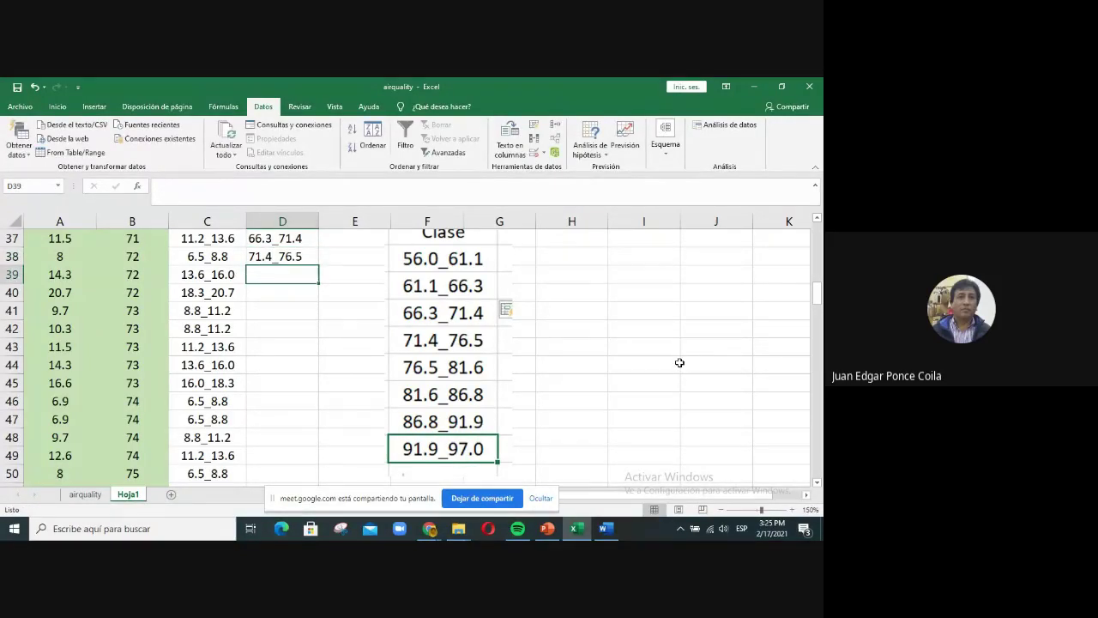
# - Copy the 71.4_76.5 label from D38 into D39 and fill it down through D62
pyautogui.click(307, 260)
pyautogui.hotkey('ctrl', 'c')
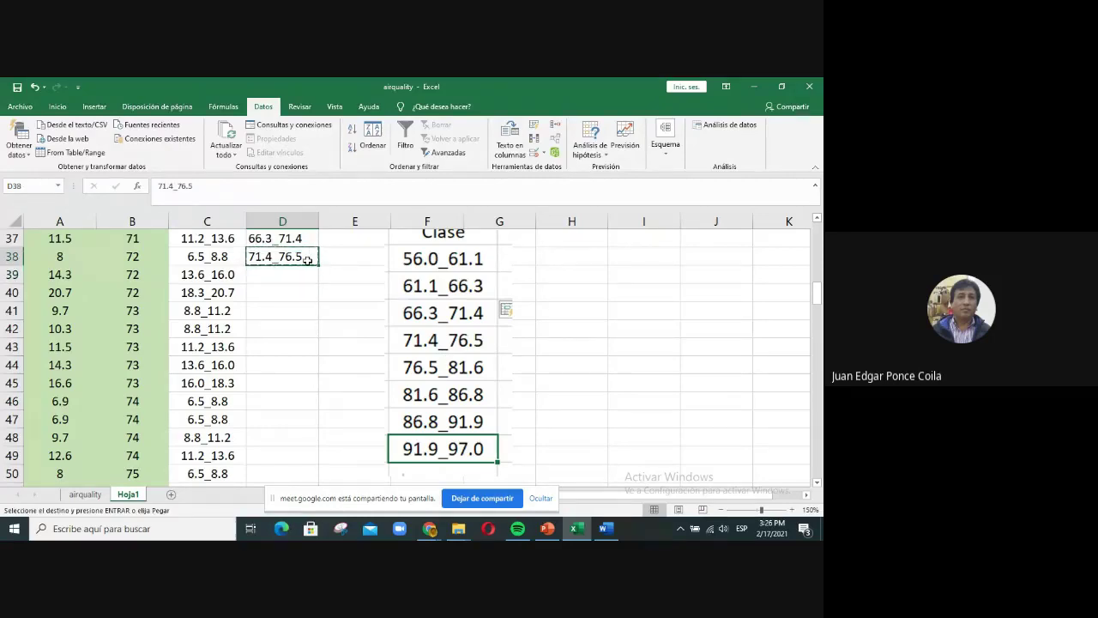
pyautogui.click(297, 274)
pyautogui.hotkey('ctrl', 'v')
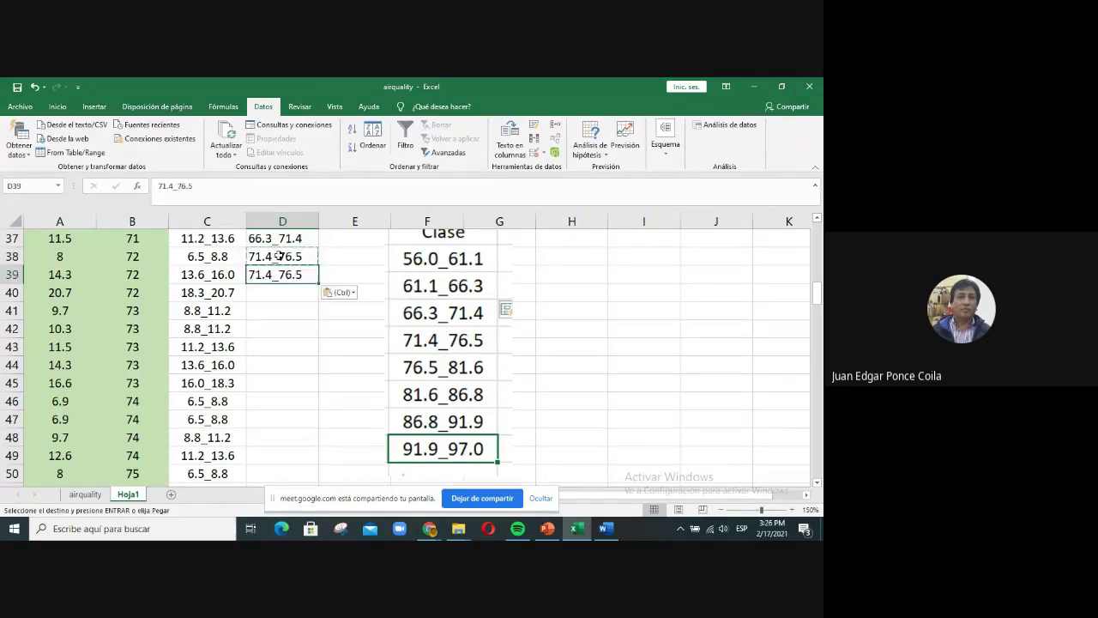
pyautogui.moveTo(289, 257); pyautogui.dragTo(269, 411)
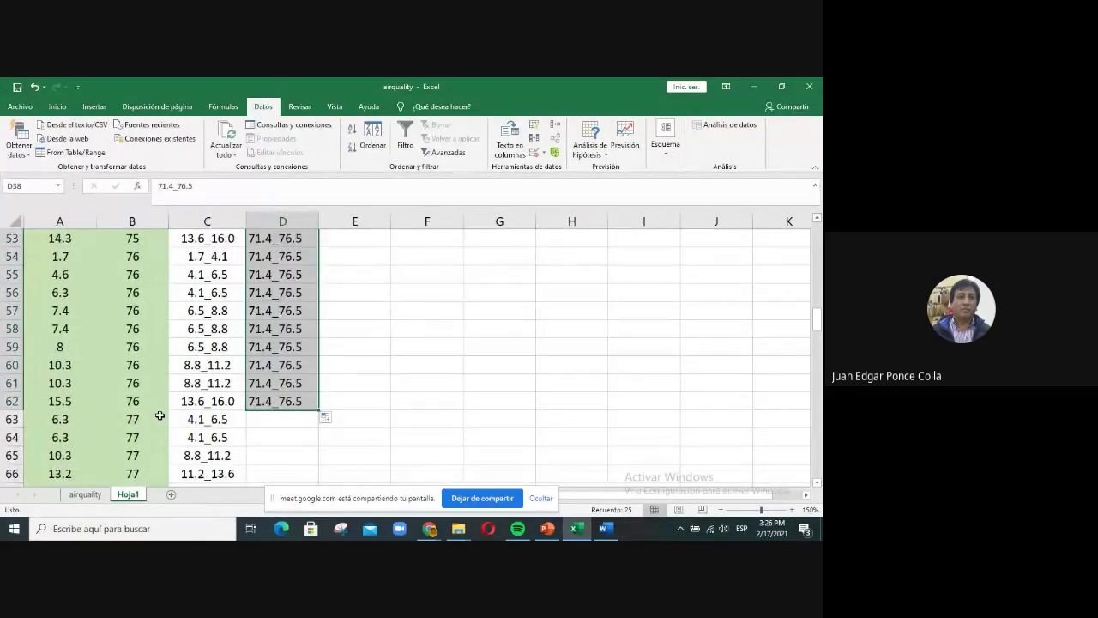
# - Move the class list picture down so it starts near row 54
pyautogui.scroll(2, 399, 329)
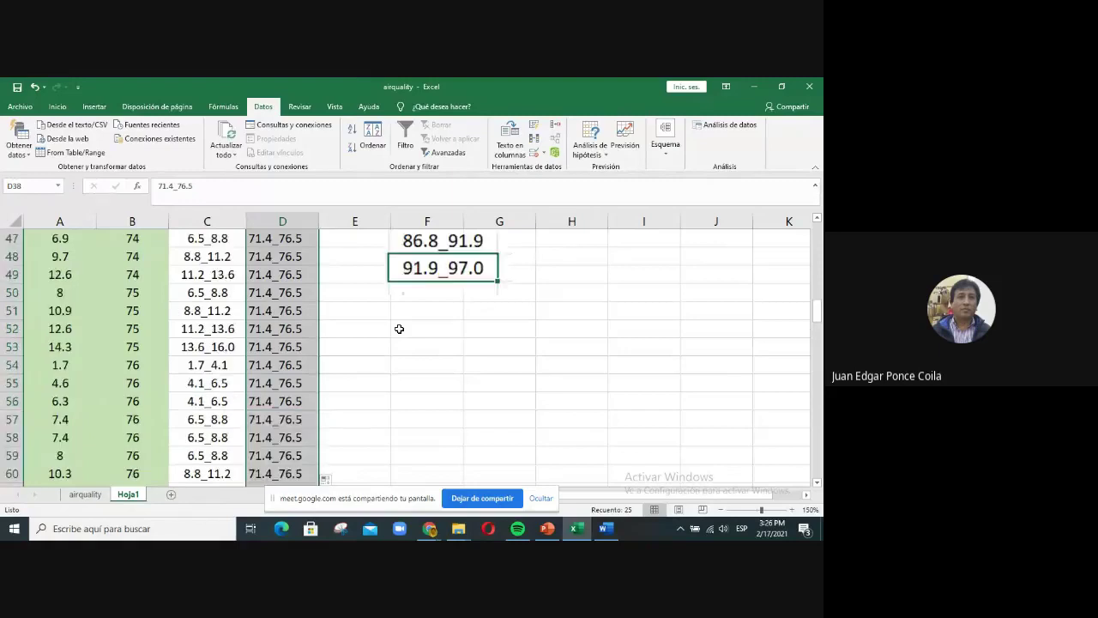
pyautogui.scroll(1, 399, 328)
pyautogui.click(439, 300)
pyautogui.press('Down')
pyautogui.press('Down')
pyautogui.press('Down')
pyautogui.press('Down')
pyautogui.press('Down')
pyautogui.press('Down')
pyautogui.press('Down')
pyautogui.press('Down')
pyautogui.press('Down')
pyautogui.press('Down')
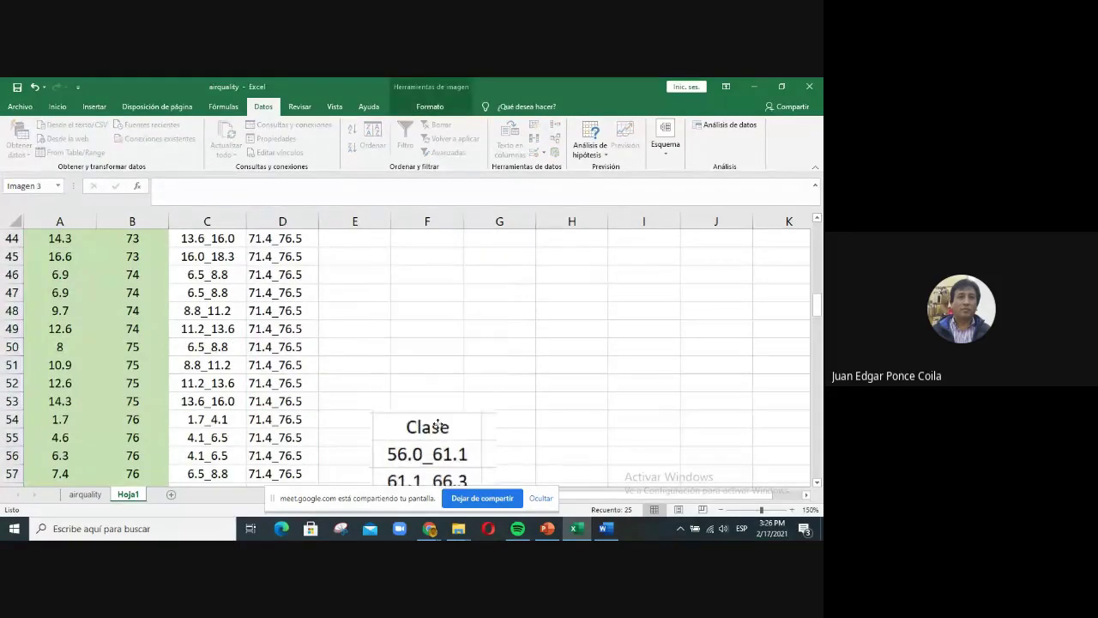
# - Enter the class label 76.5_81.6 in D63
pyautogui.scroll(-3, 437, 300)
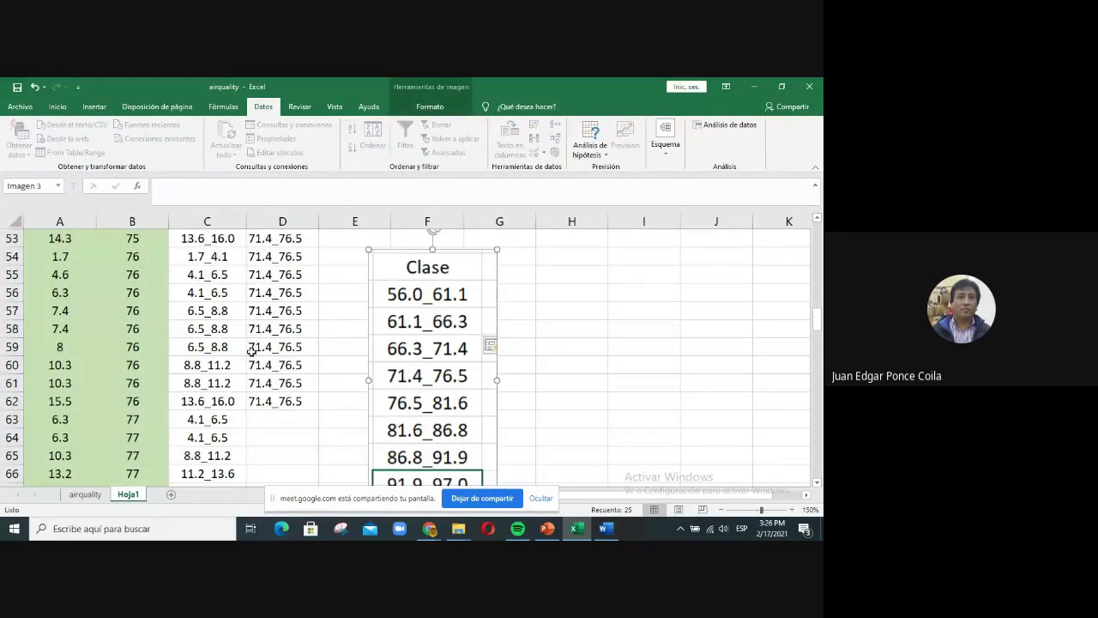
pyautogui.scroll(-2, 253, 352)
pyautogui.click(290, 314)
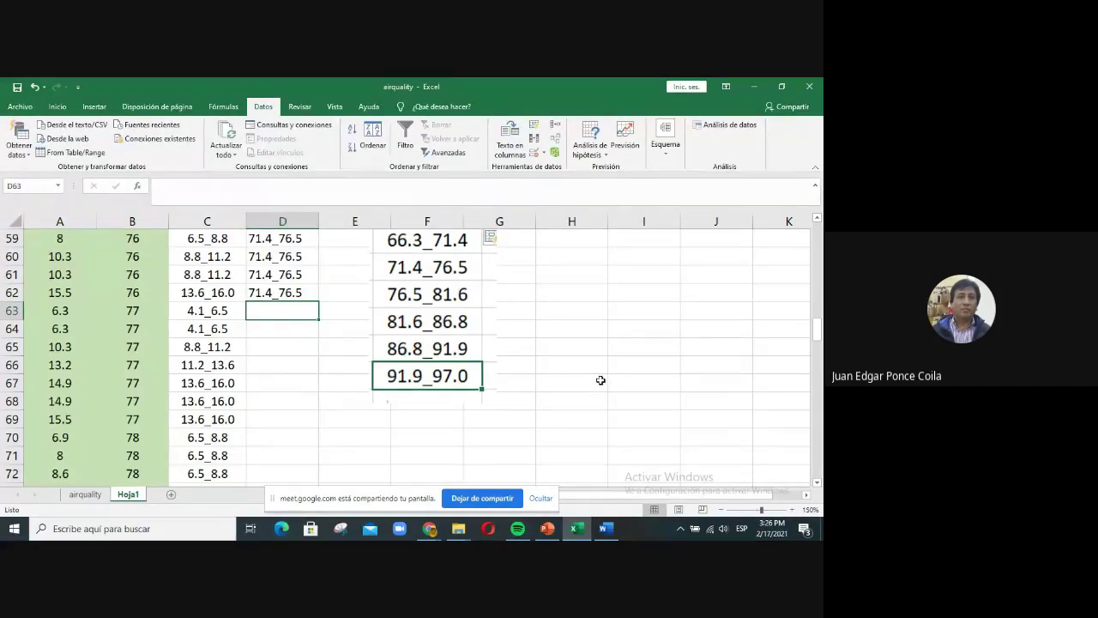
pyautogui.write('76.')
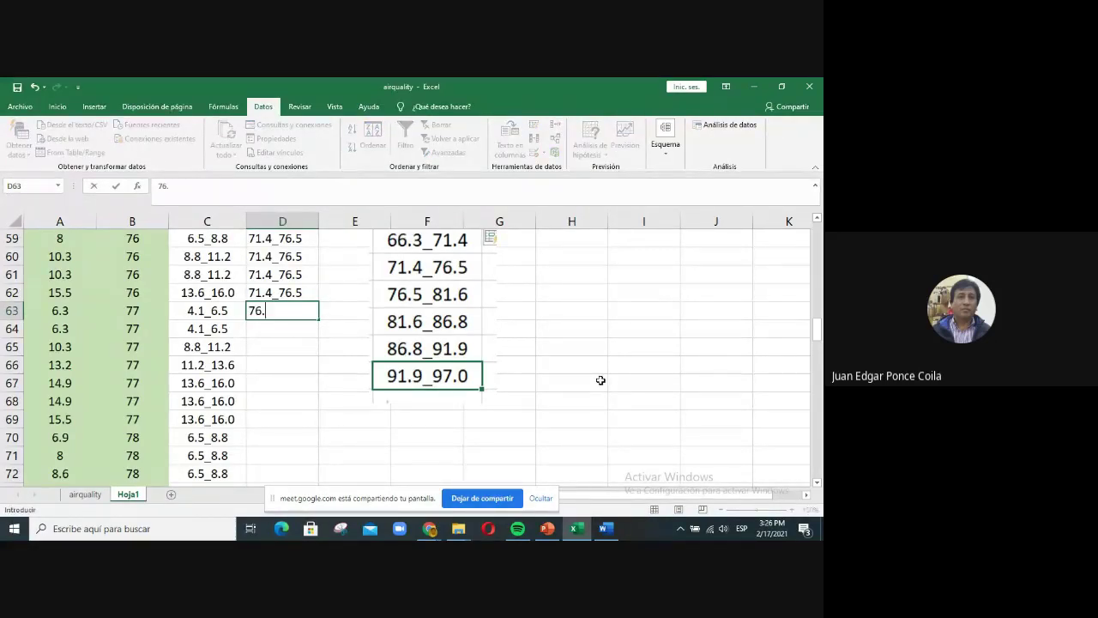
pyautogui.write('5_81.6')
pyautogui.press('Return')
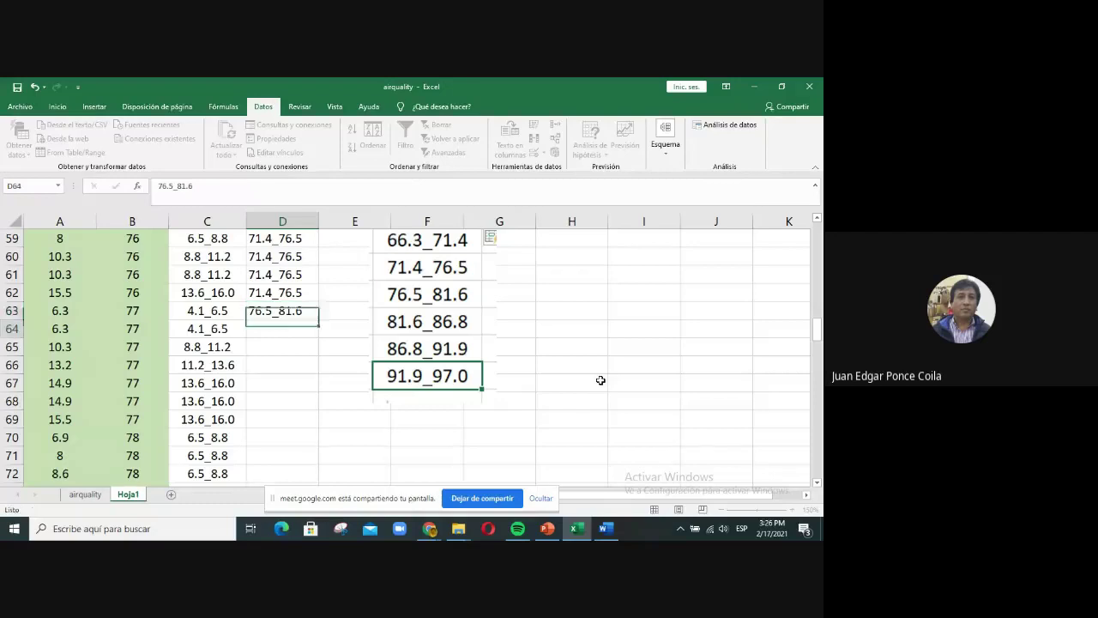
# - Copy the 76.5_81.6 label from D63 into D64 and fill it down through D97
pyautogui.click(295, 310)
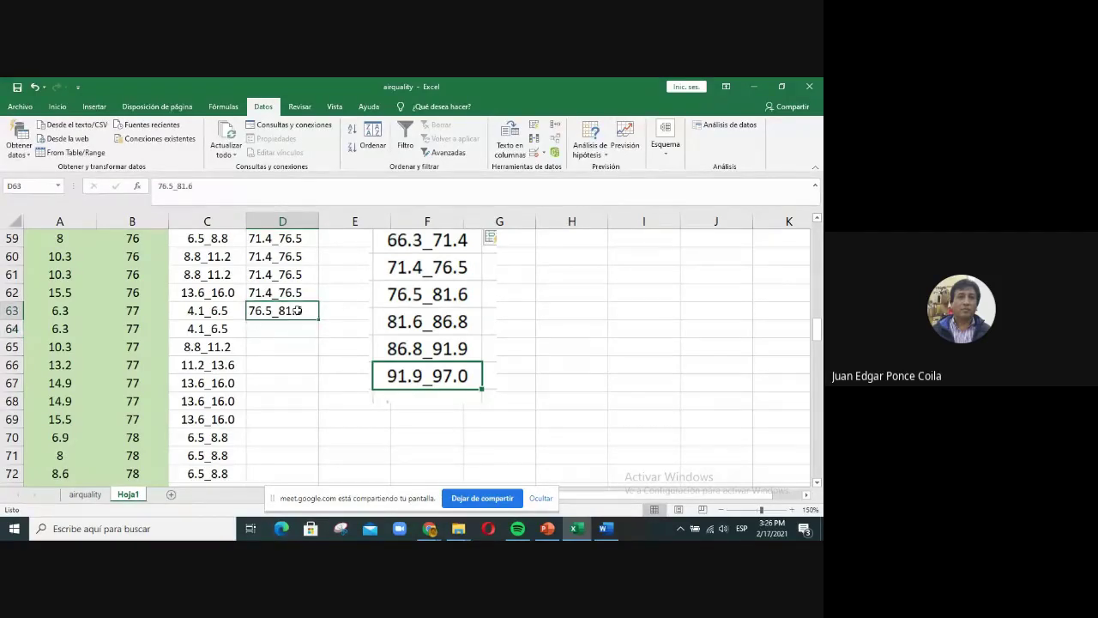
pyautogui.hotkey('ctrl', 'c')
pyautogui.click(285, 327)
pyautogui.hotkey('ctrl', 'v')
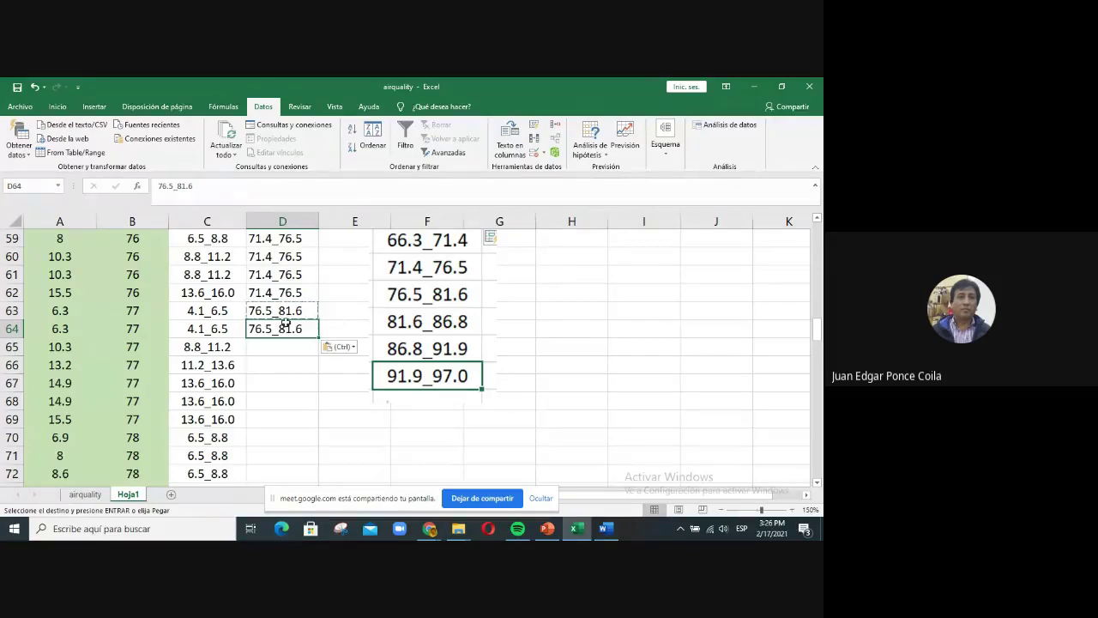
pyautogui.moveTo(297, 311); pyautogui.dragTo(276, 391)
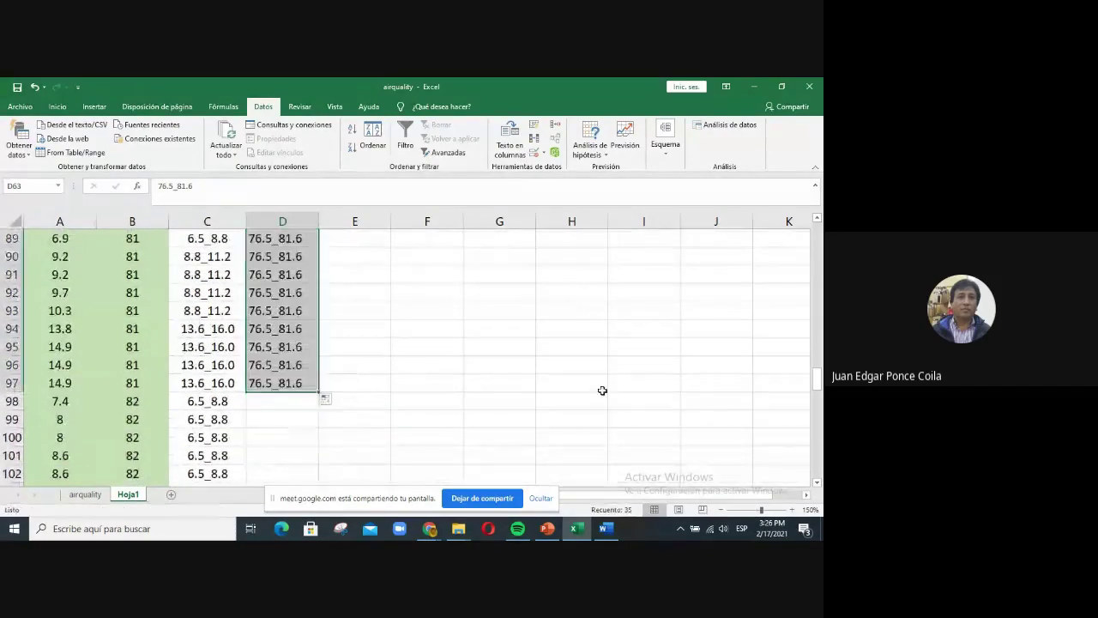
# - Move the class list picture down so it starts near row 99, and select the empty cell D98
pyautogui.scroll(8, 579, 349)
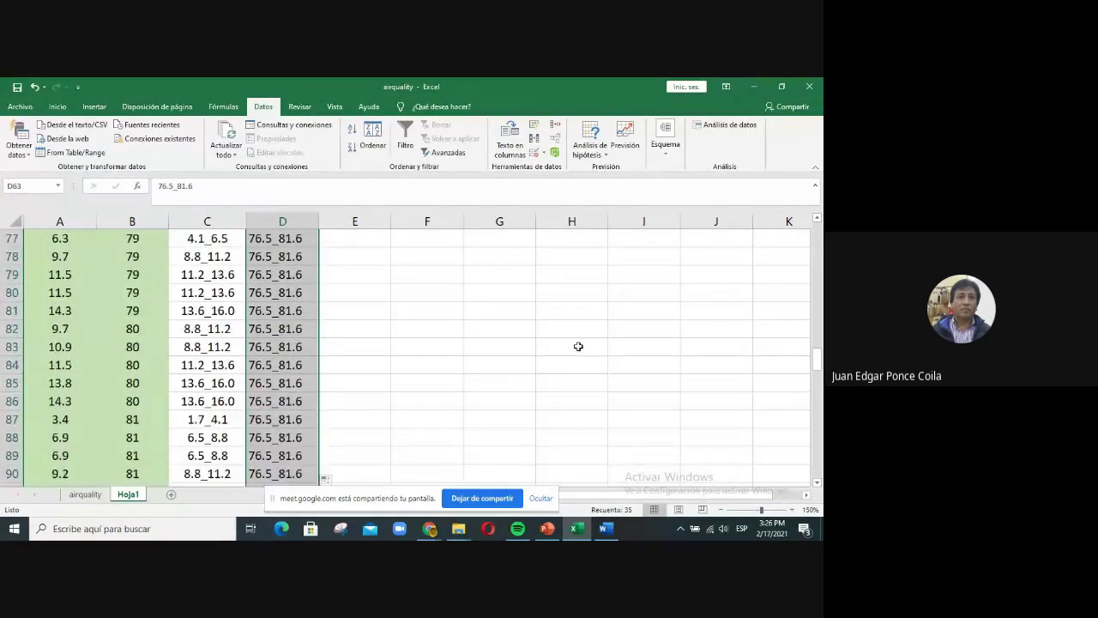
pyautogui.click(397, 397)
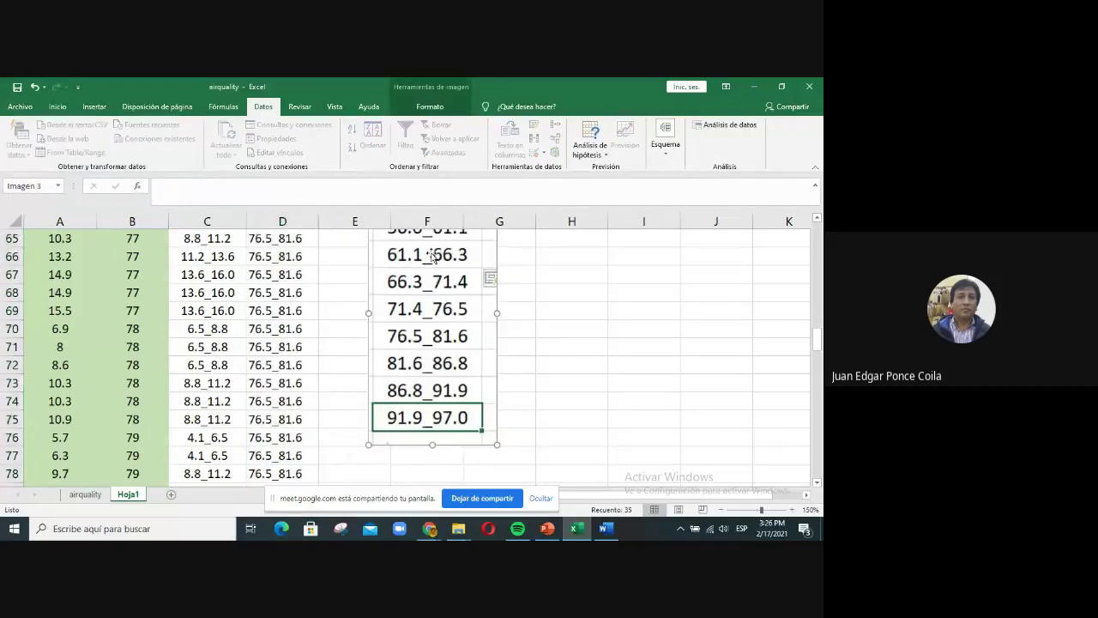
pyautogui.moveTo(431, 250); pyautogui.dragTo(392, 455)
pyautogui.scroll(-4, 494, 383)
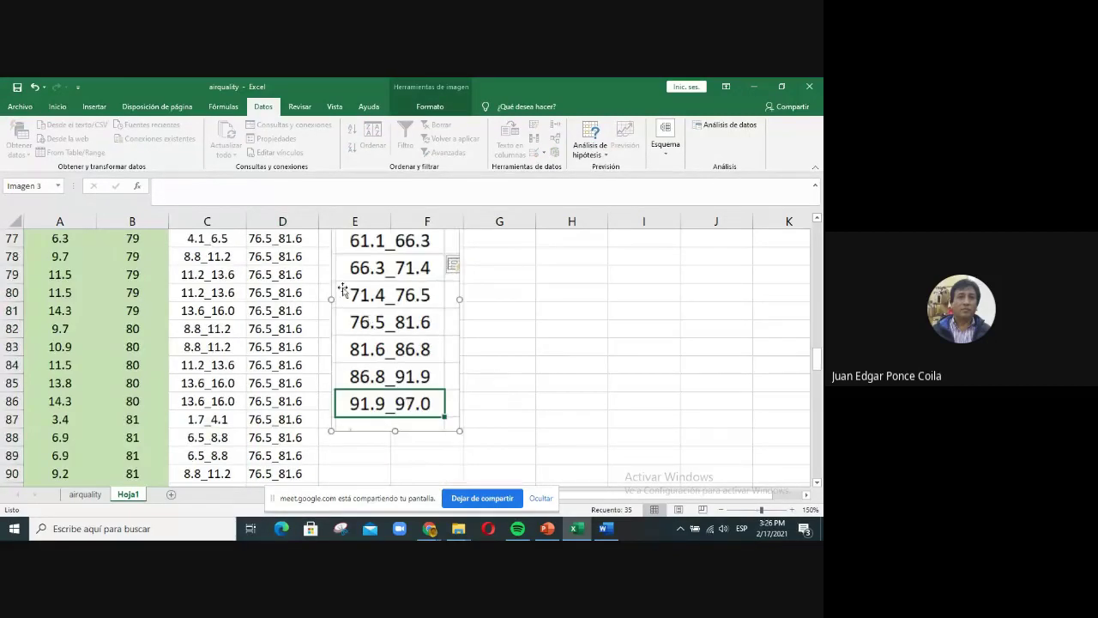
pyautogui.moveTo(385, 295); pyautogui.dragTo(409, 437)
pyautogui.scroll(-3, 652, 348)
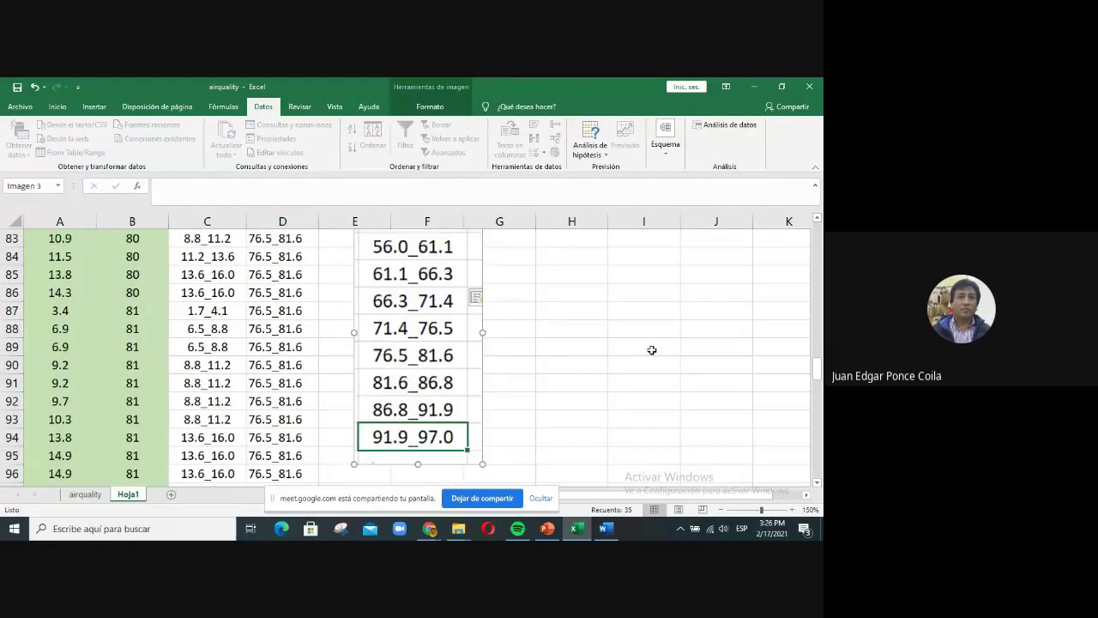
pyautogui.moveTo(428, 277); pyautogui.dragTo(417, 476)
pyautogui.scroll(-2, 454, 379)
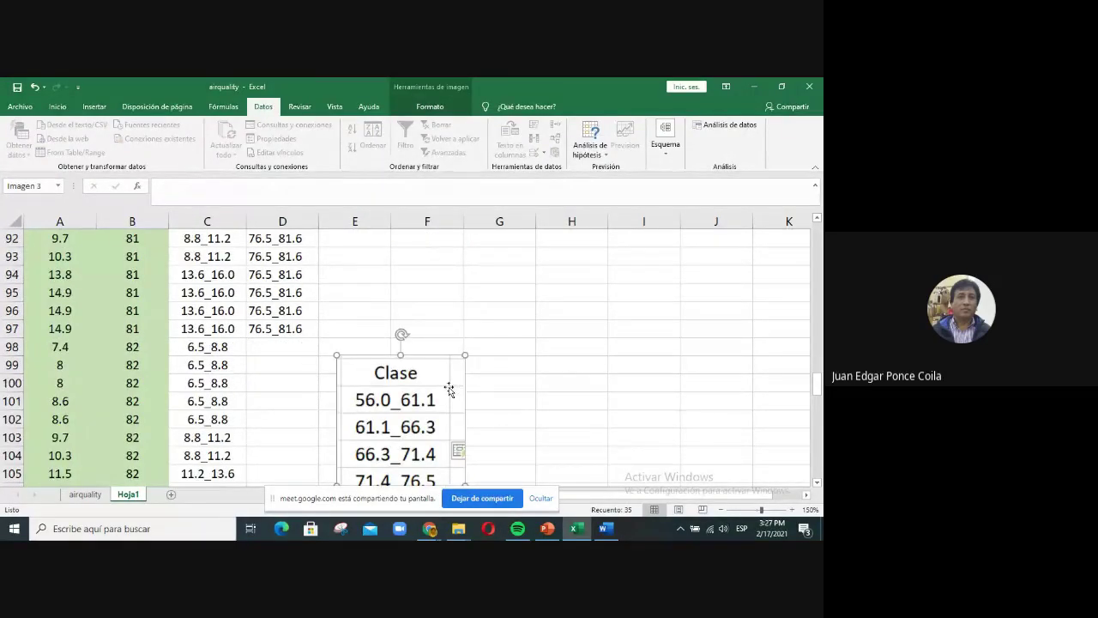
pyautogui.click(290, 344)
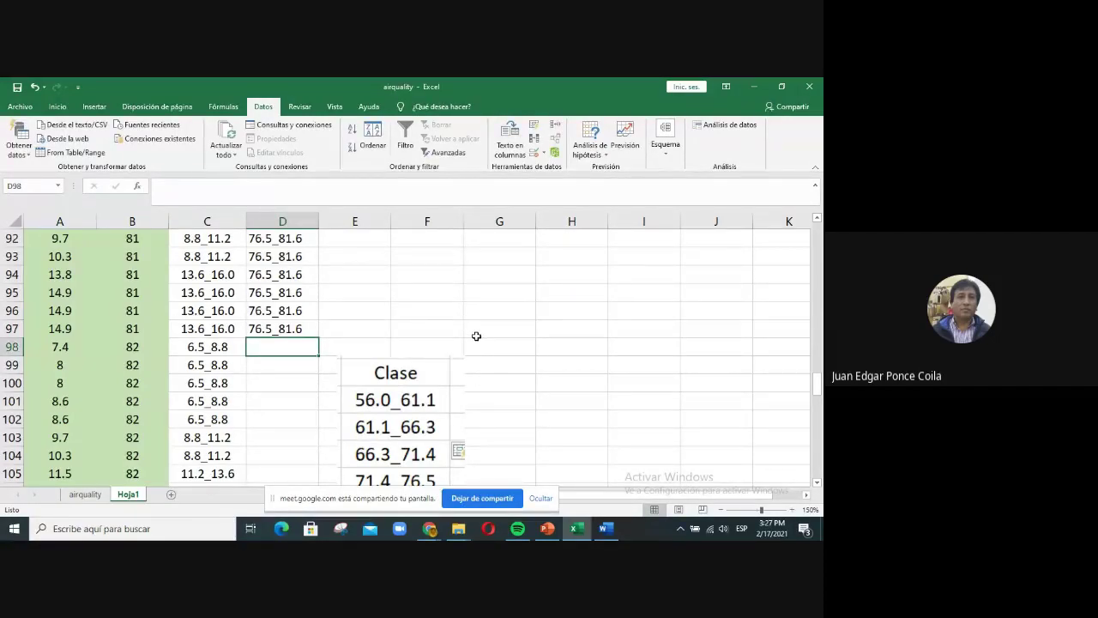
pyautogui.scroll(-1, 456, 311)
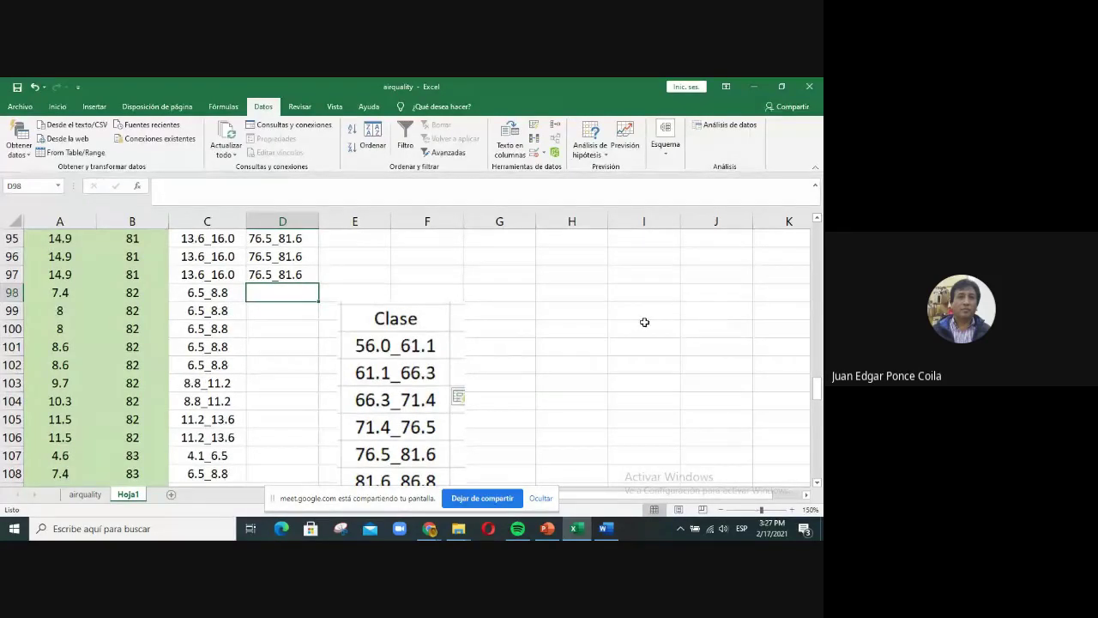
pyautogui.scroll(1, 644, 322)
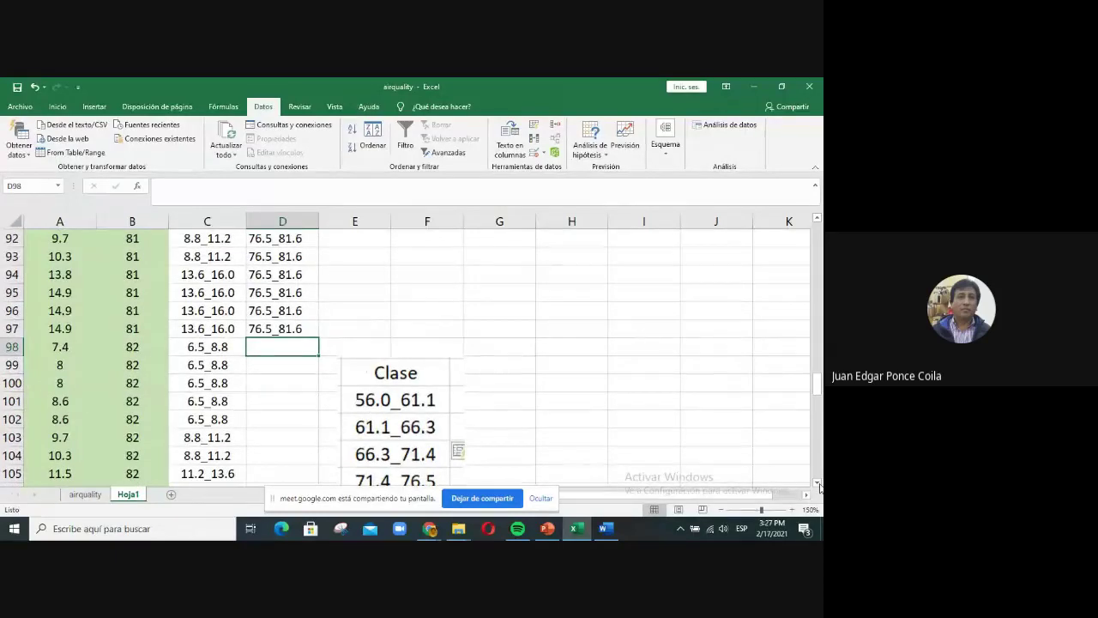
# - Enter the class label 81.6_86.8 in D98
pyautogui.click(817, 483)
pyautogui.click(817, 483)
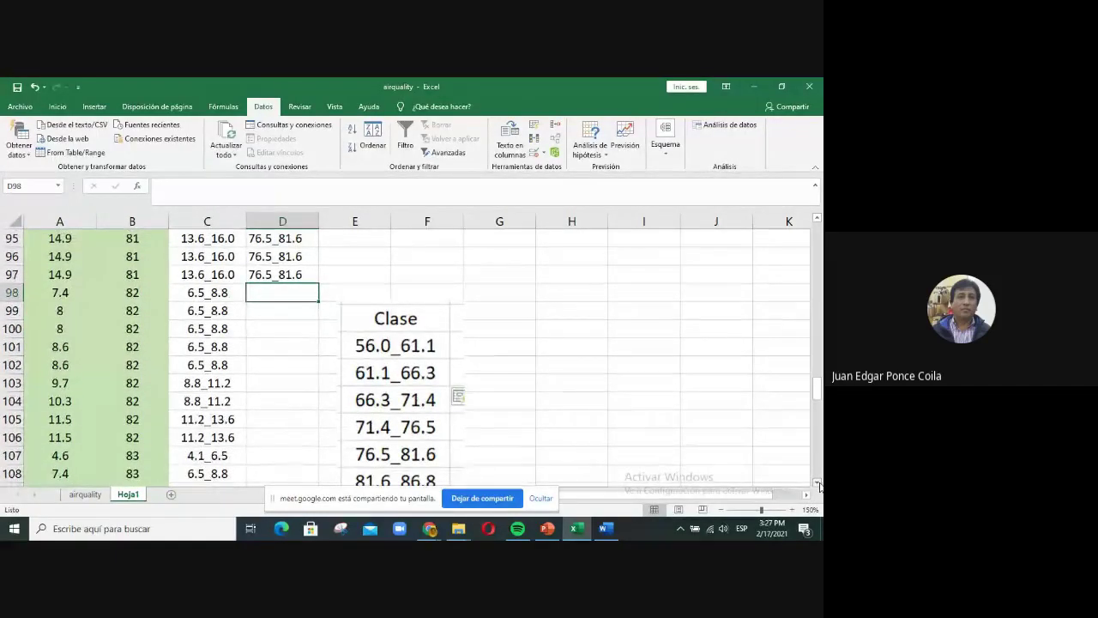
pyautogui.click(818, 483)
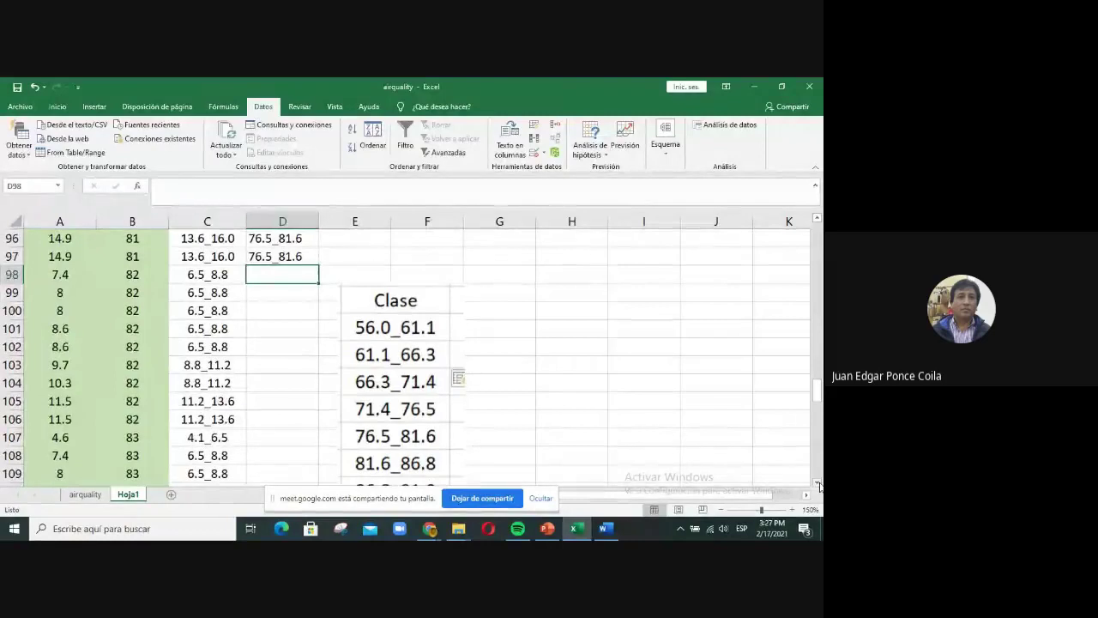
pyautogui.write('81.')
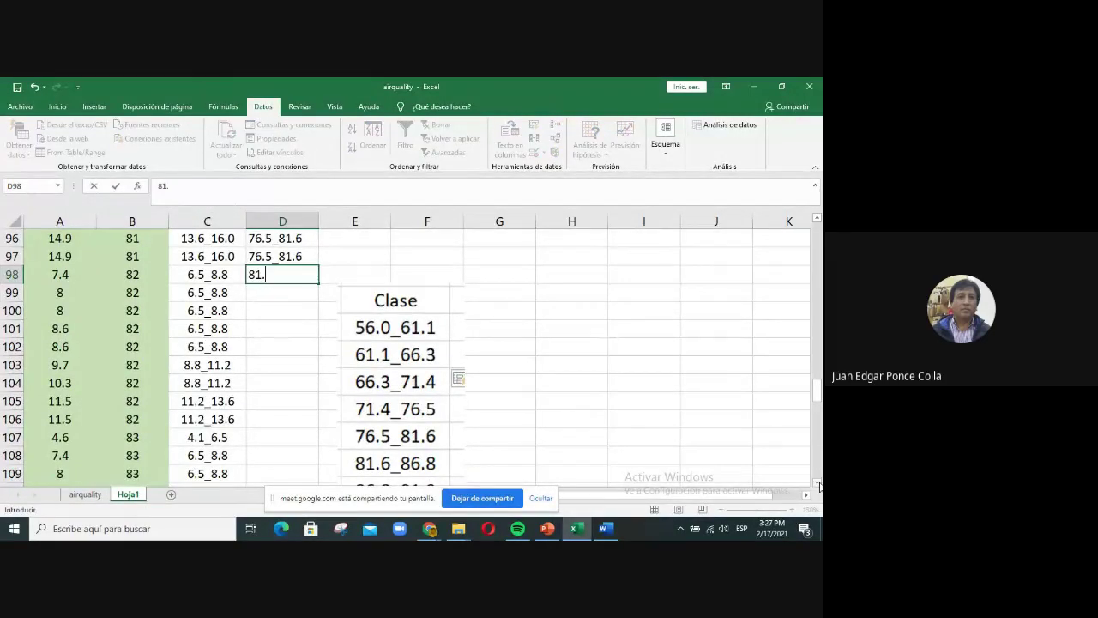
pyautogui.write('6_86.8')
pyautogui.press('Return')
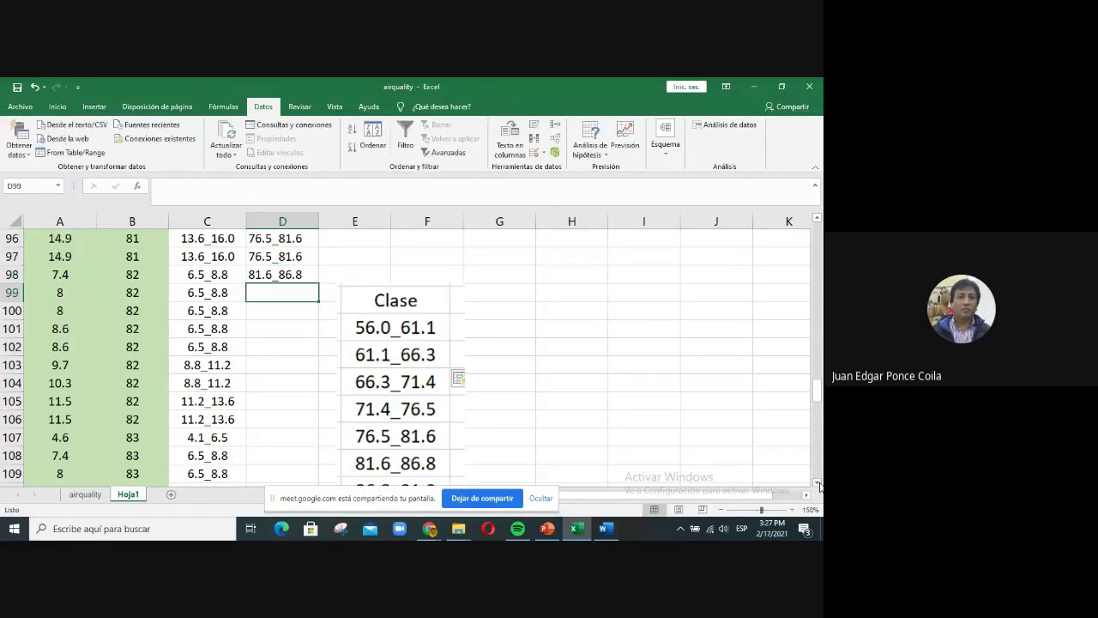
# - Copy the 81.6_86.8 label from D98 into D99 and fill it down through D127
pyautogui.press('Up')
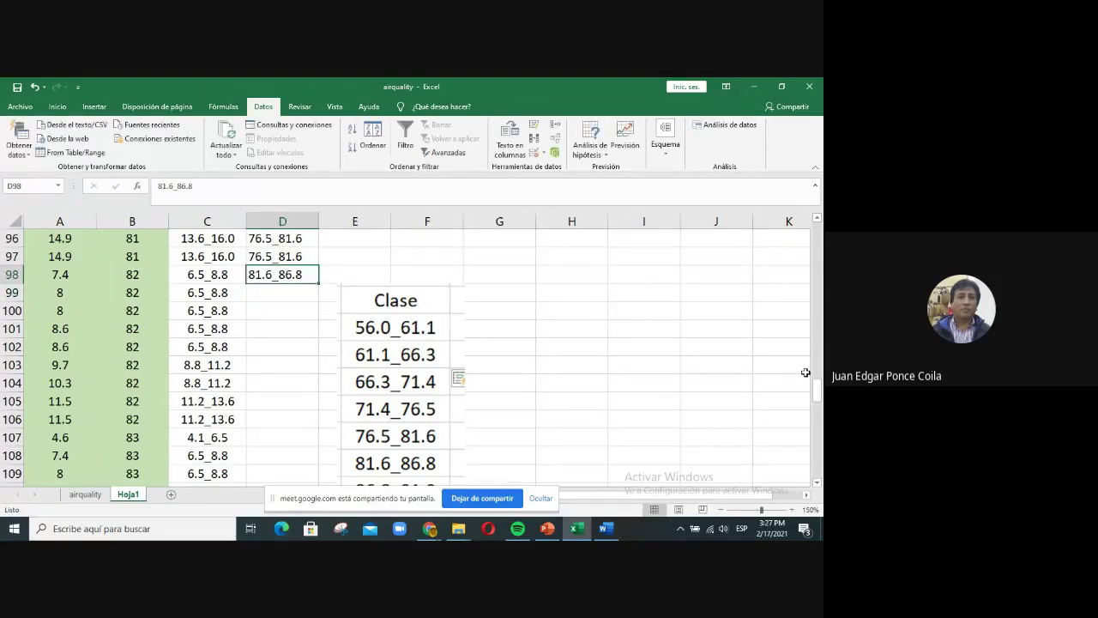
pyautogui.hotkey('ctrl', 'c')
pyautogui.click(300, 293)
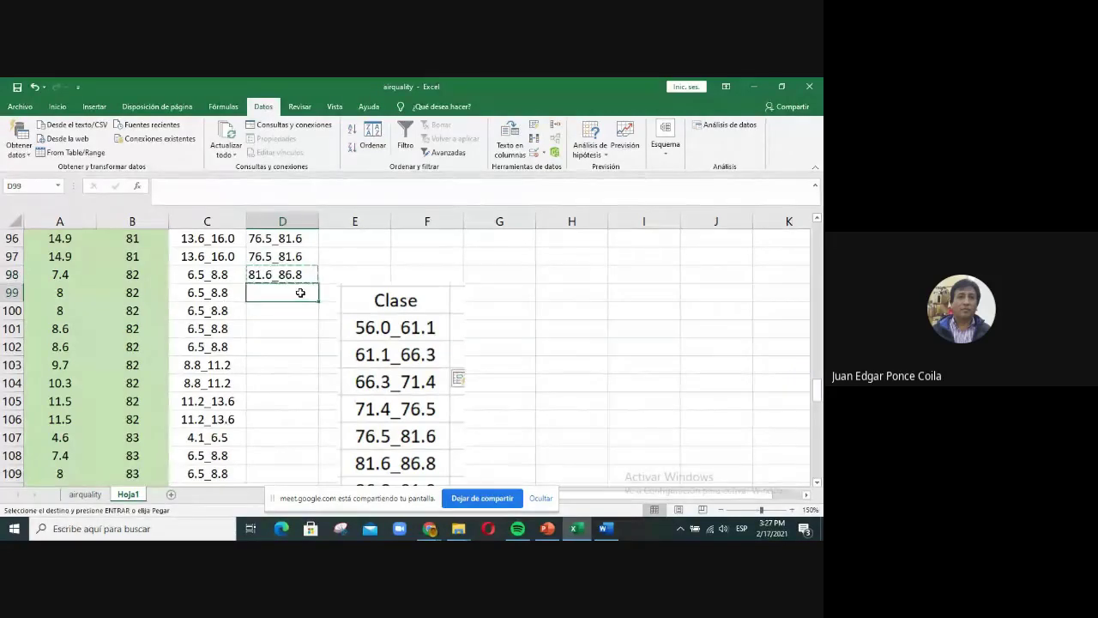
pyautogui.hotkey('ctrl', 'v')
pyautogui.moveTo(276, 274); pyautogui.dragTo(319, 301)
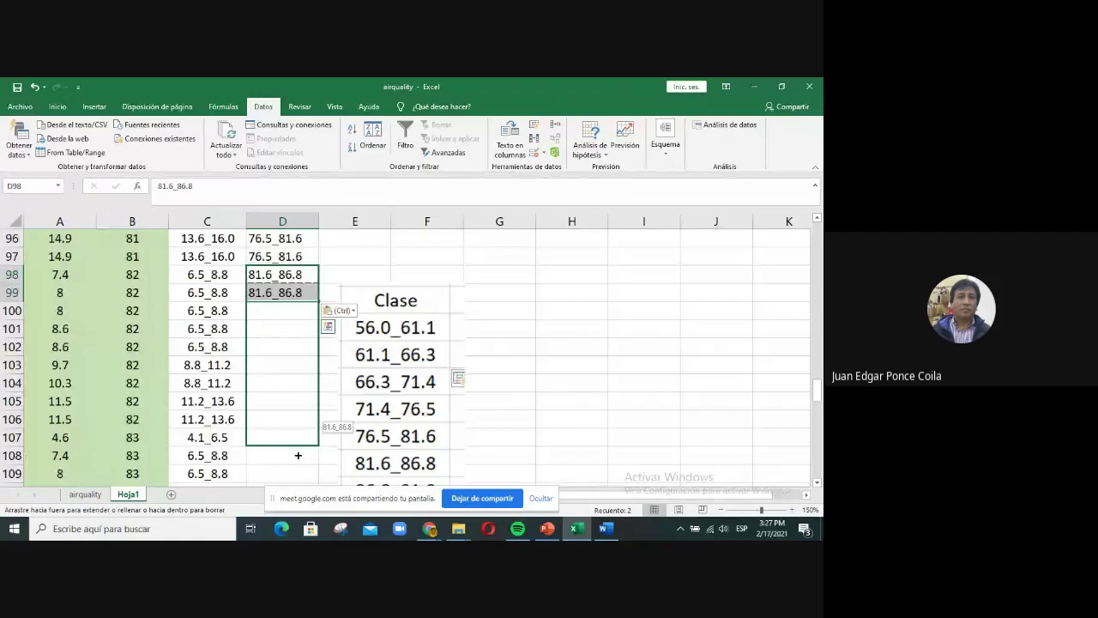
pyautogui.moveTo(298, 456); pyautogui.dragTo(285, 372)
pyautogui.scroll(-2, 419, 369)
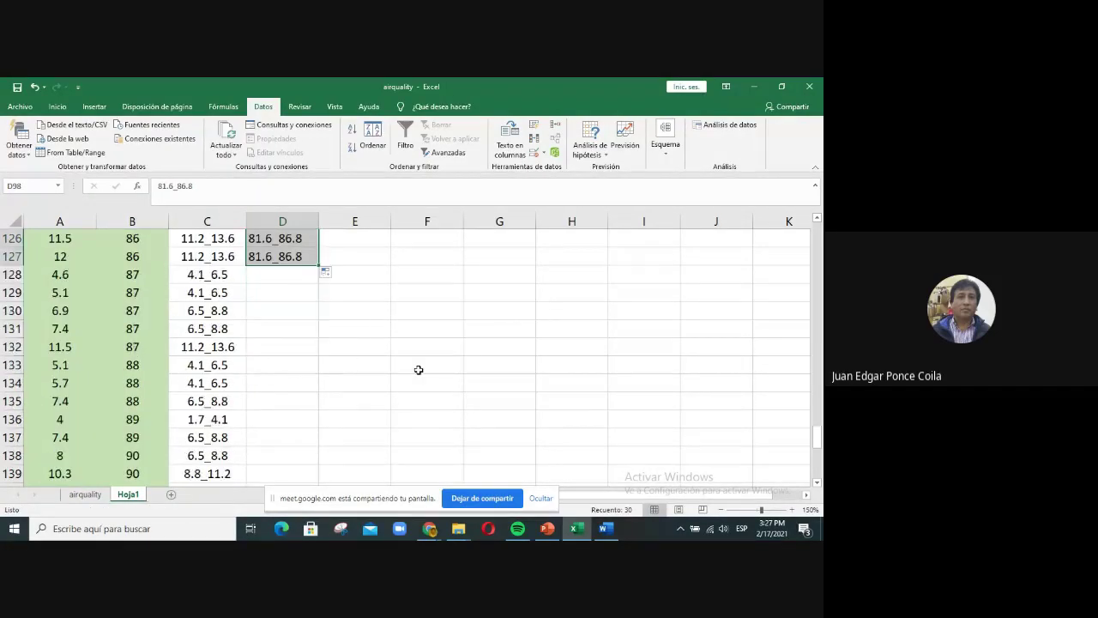
# - Move the class list picture down so it starts near row 126
pyautogui.scroll(7, 419, 370)
pyautogui.moveTo(393, 269); pyautogui.dragTo(392, 457)
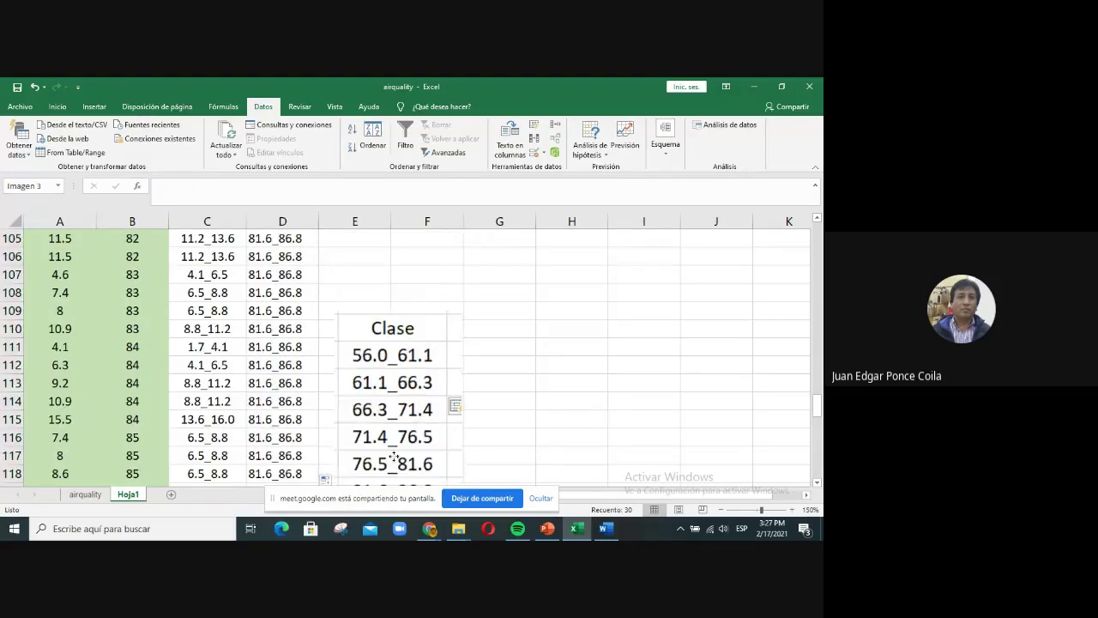
pyautogui.scroll(-3, 400, 352)
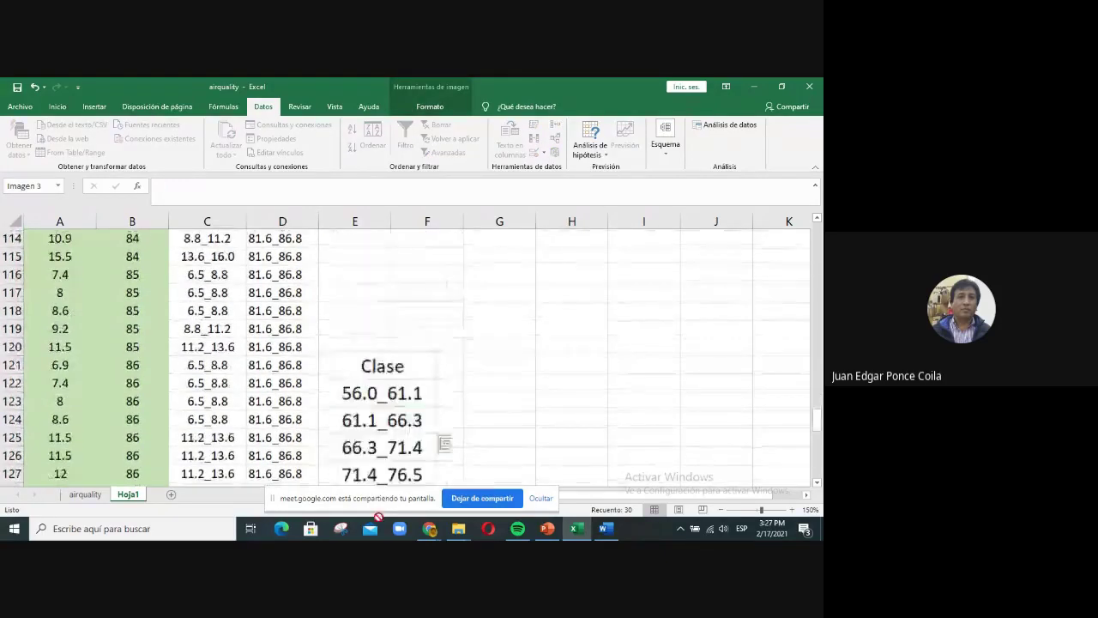
pyautogui.moveTo(397, 362); pyautogui.dragTo(394, 455)
pyautogui.scroll(-2, 393, 455)
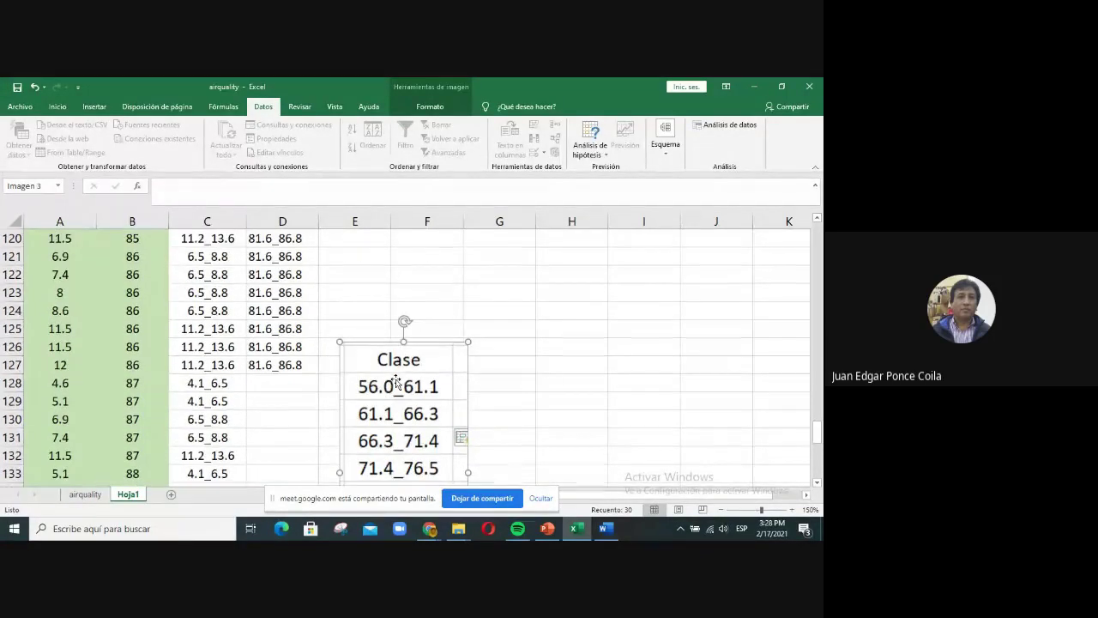
pyautogui.scroll(-2, 324, 328)
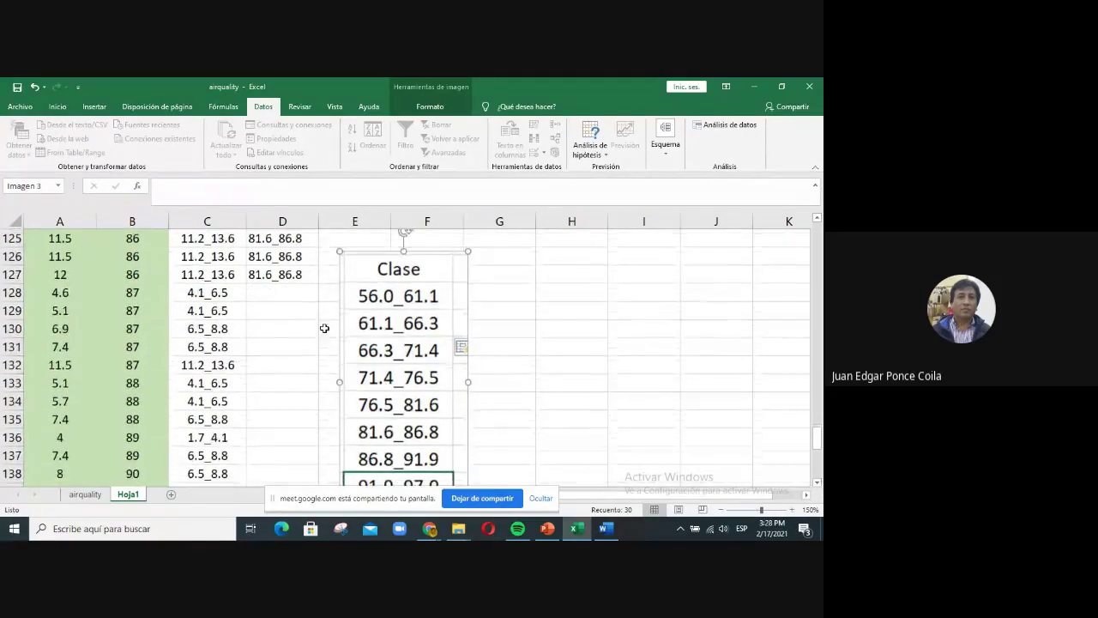
# - Enter the class label 86.8_91.9 in D128
pyautogui.click(295, 294)
pyautogui.write('86')
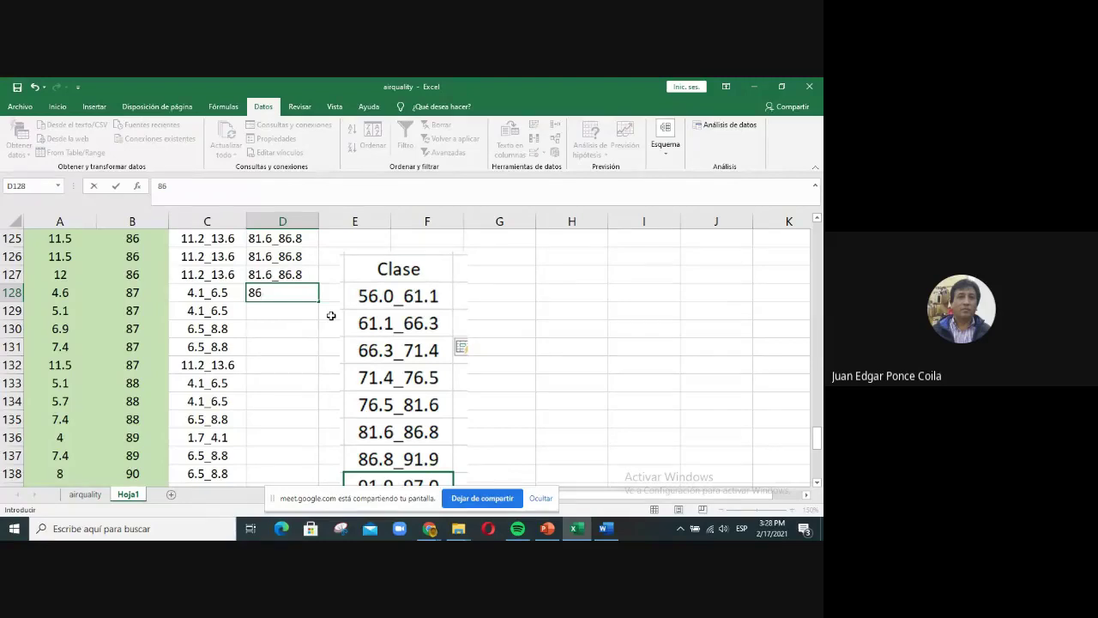
pyautogui.write('.8_91.9')
pyautogui.press('Return')
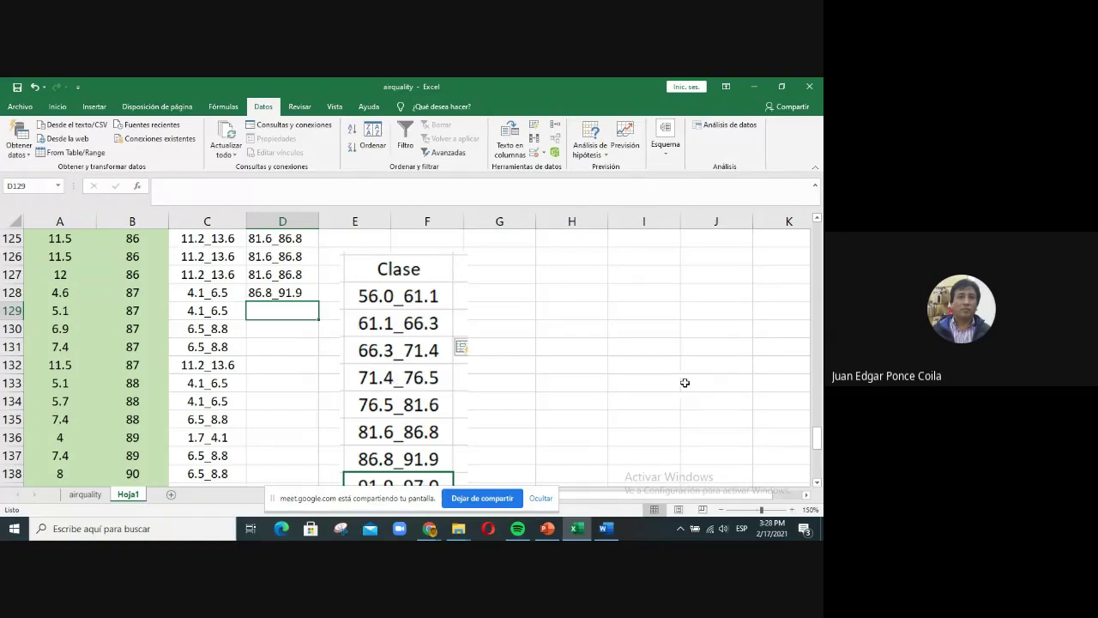
# - Copy the 86.8_91.9 label from D128 into D129 and fill it down through D142
pyautogui.scroll(-1, 819, 485)
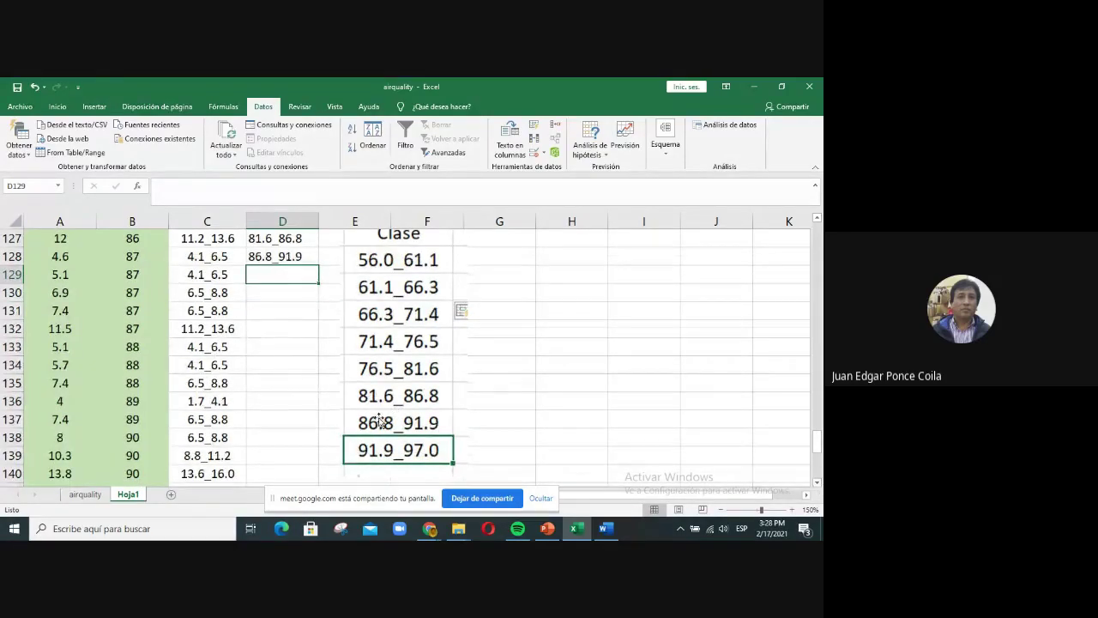
pyautogui.click(282, 256)
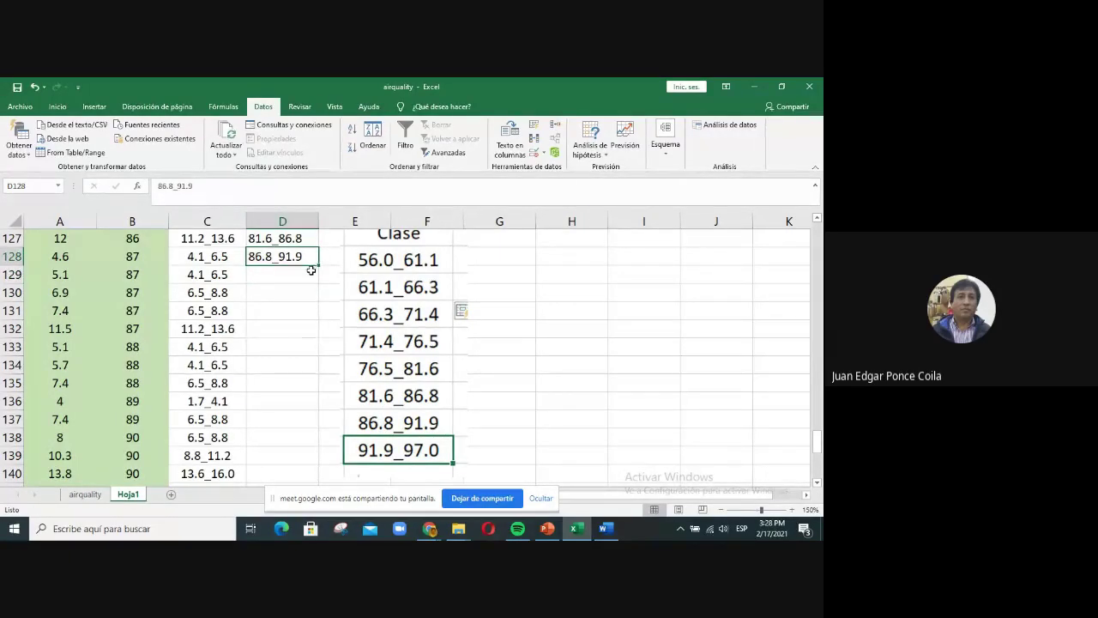
pyautogui.hotkey('ctrl', 'c')
pyautogui.click(295, 275)
pyautogui.hotkey('ctrl', 'v')
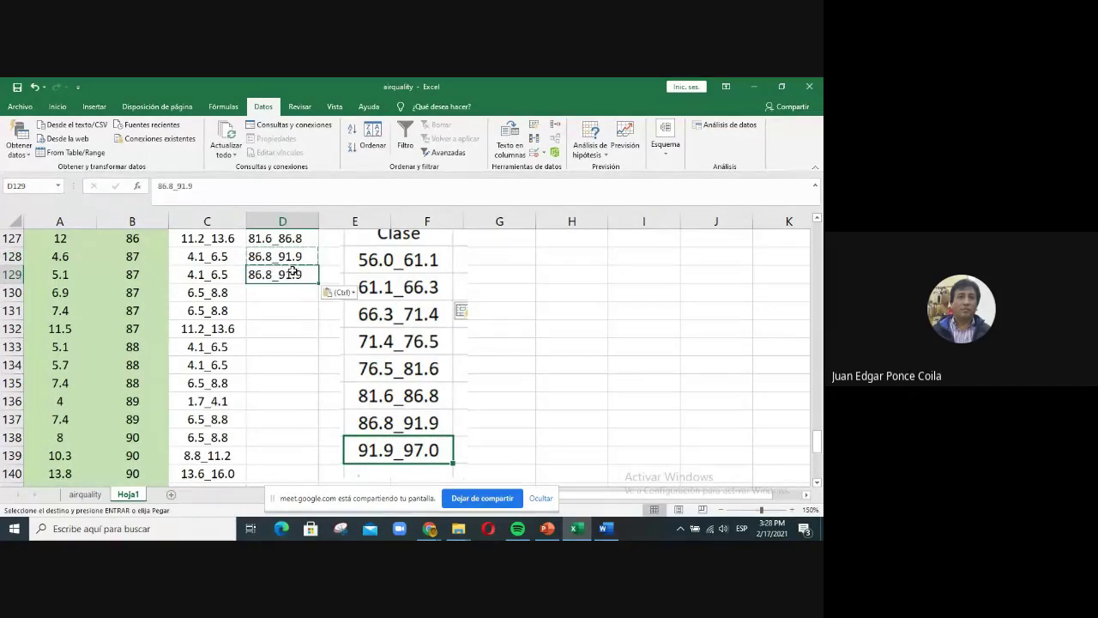
pyautogui.moveTo(290, 255); pyautogui.dragTo(268, 431)
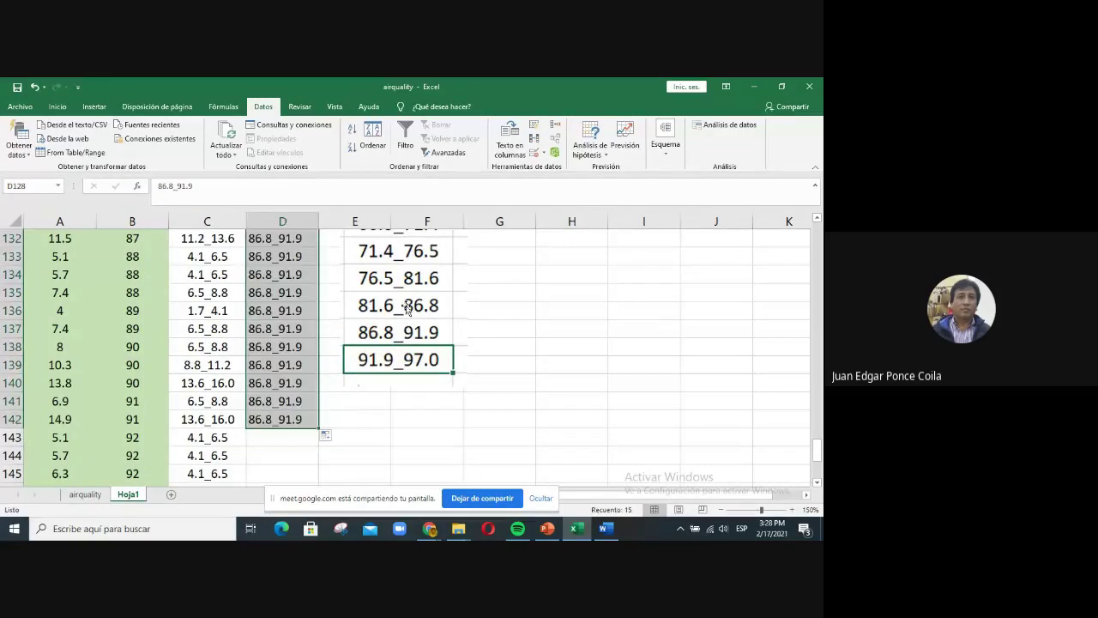
# - Move the class list picture down to start near row 136, and enter the class label 91.9_97.0 in D143
pyautogui.moveTo(407, 307); pyautogui.dragTo(410, 491)
pyautogui.scroll(-2, 595, 332)
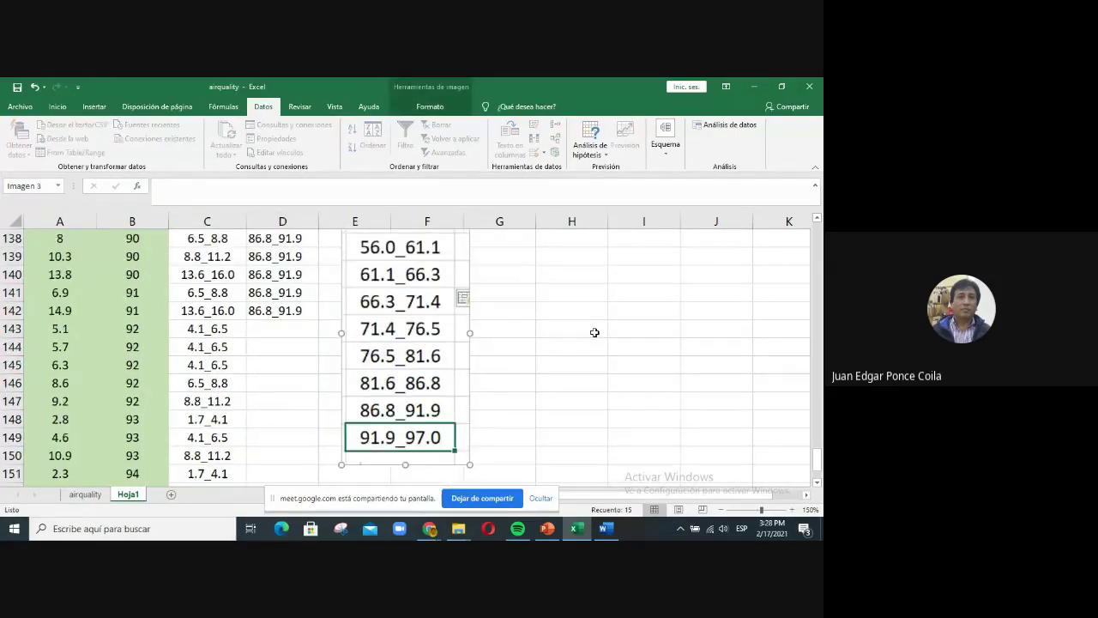
pyautogui.click(289, 325)
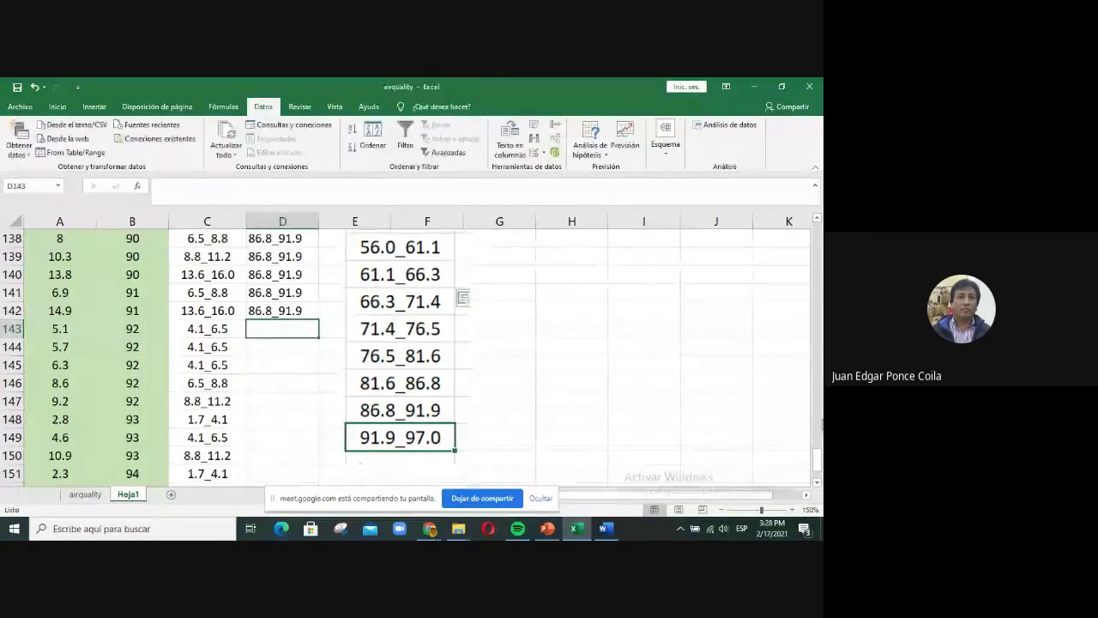
pyautogui.write('91')
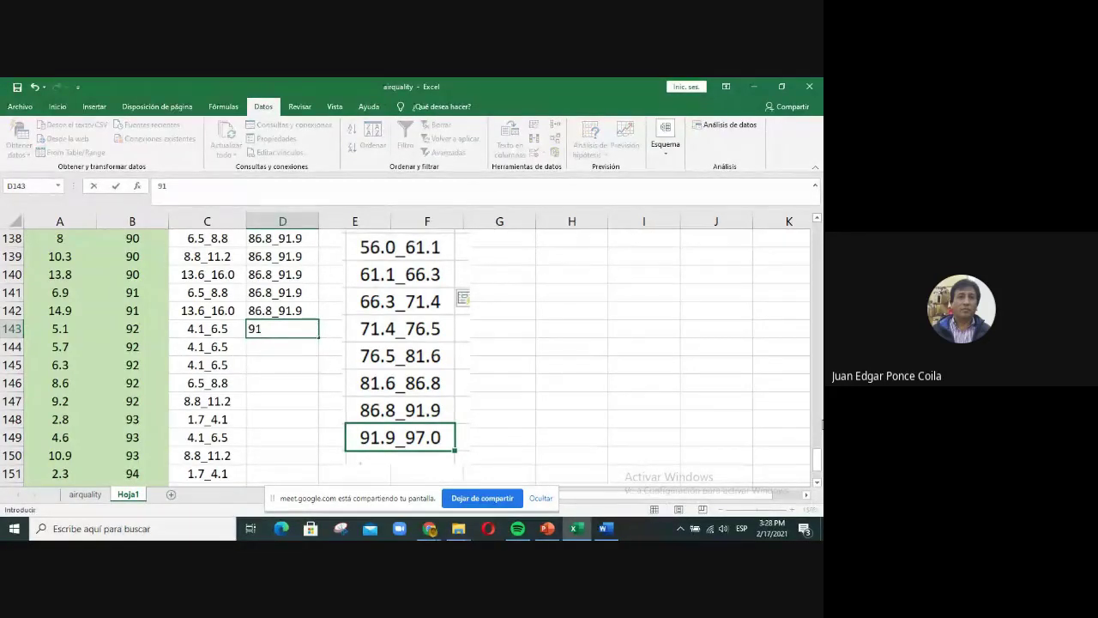
pyautogui.write('.9_97.0')
pyautogui.press('Return')
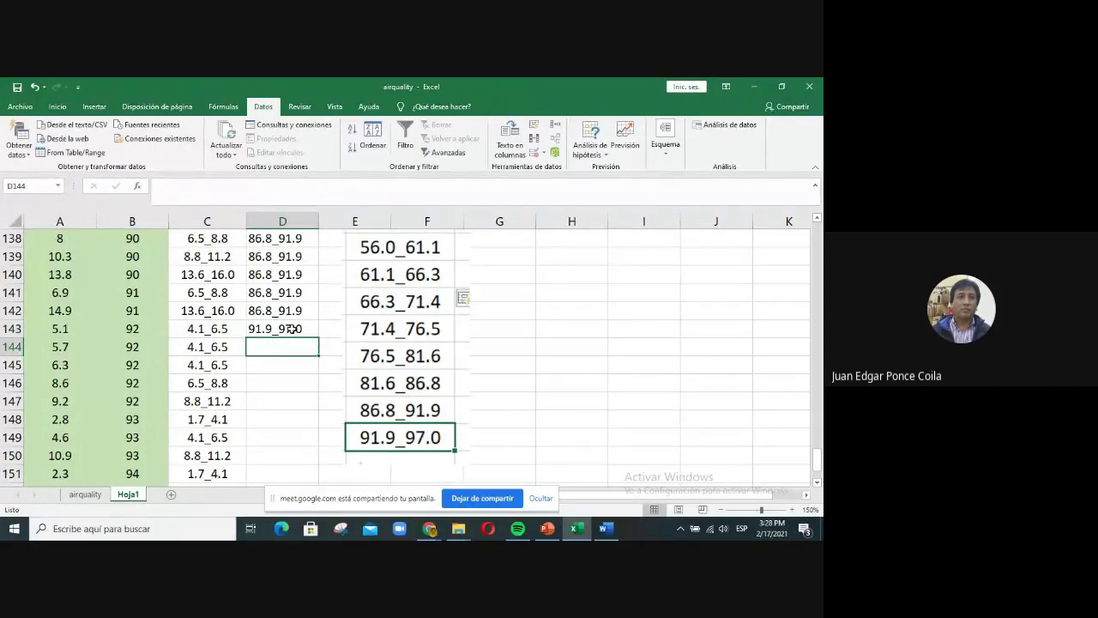
# - Copy the 91.9_97.0 label from D143 into D144 and fill it down through D154
pyautogui.click(293, 329)
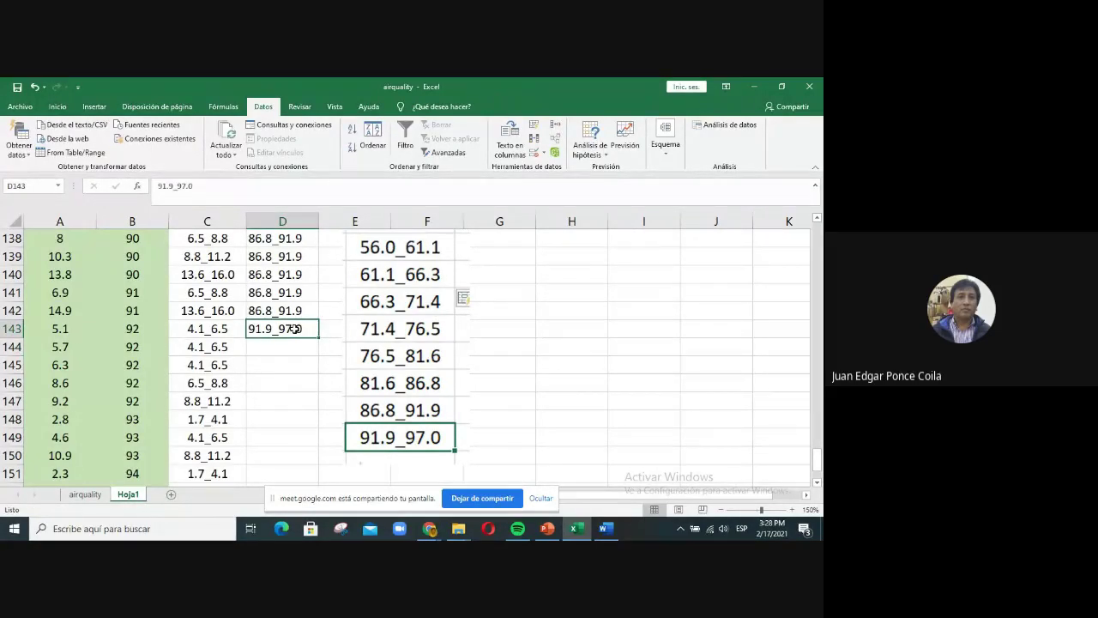
pyautogui.hotkey('ctrl', 'c')
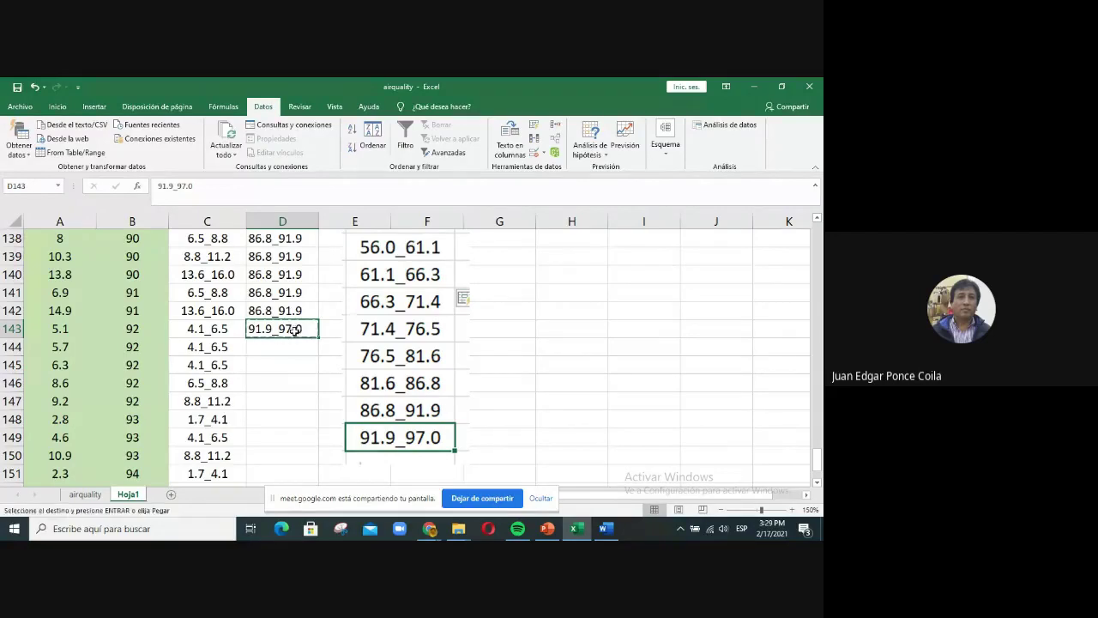
pyautogui.click(295, 347)
pyautogui.hotkey('ctrl', 'v')
pyautogui.moveTo(292, 333); pyautogui.dragTo(307, 483)
# - Review the filled class labels and delete the class list picture beside the last data rows
pyautogui.scroll(2, 456, 412)
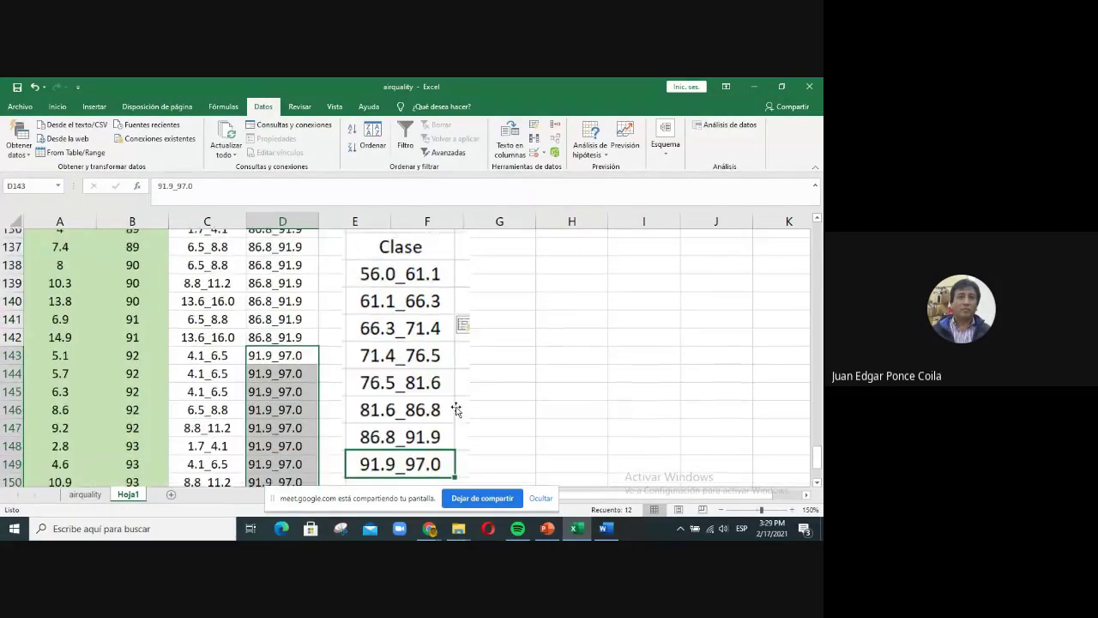
pyautogui.scroll(20, 456, 411)
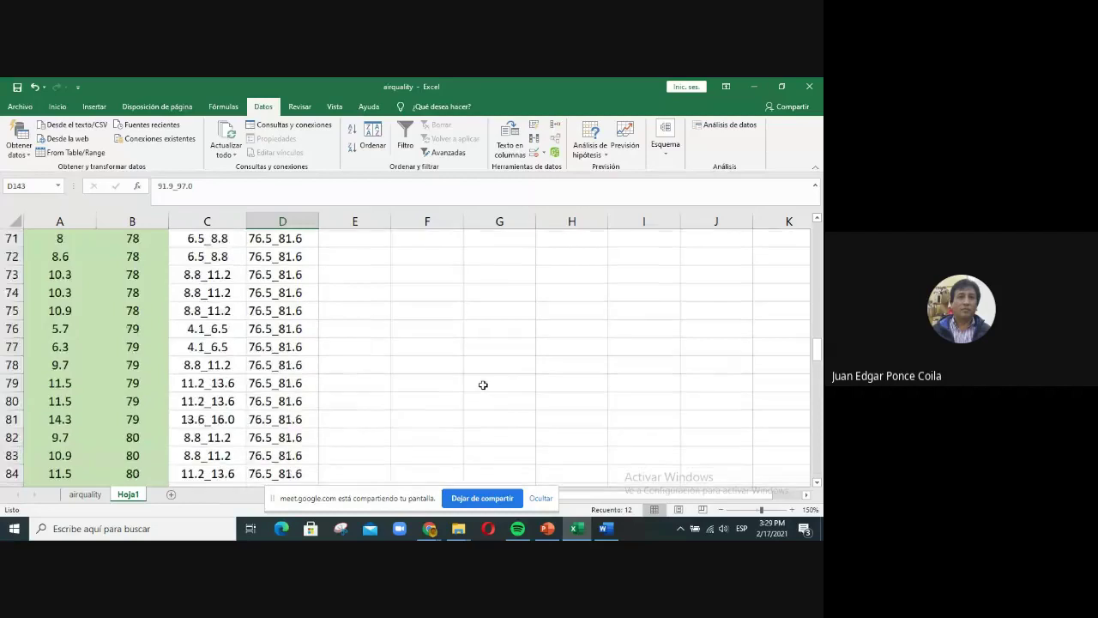
pyautogui.scroll(14, 489, 386)
pyautogui.scroll(-15, 498, 382)
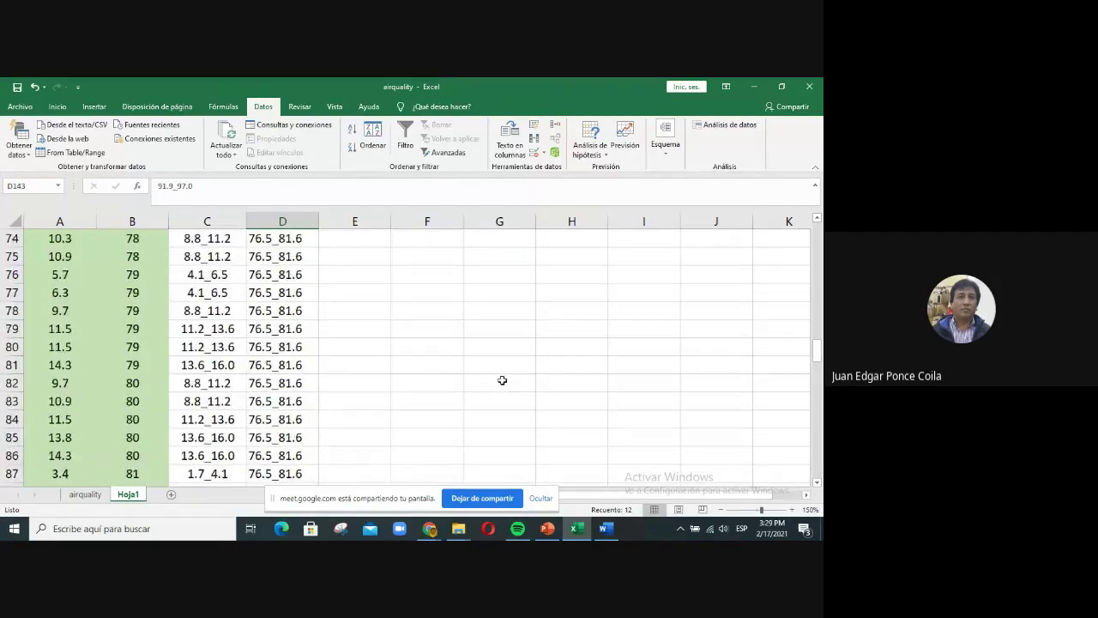
pyautogui.scroll(-18, 502, 381)
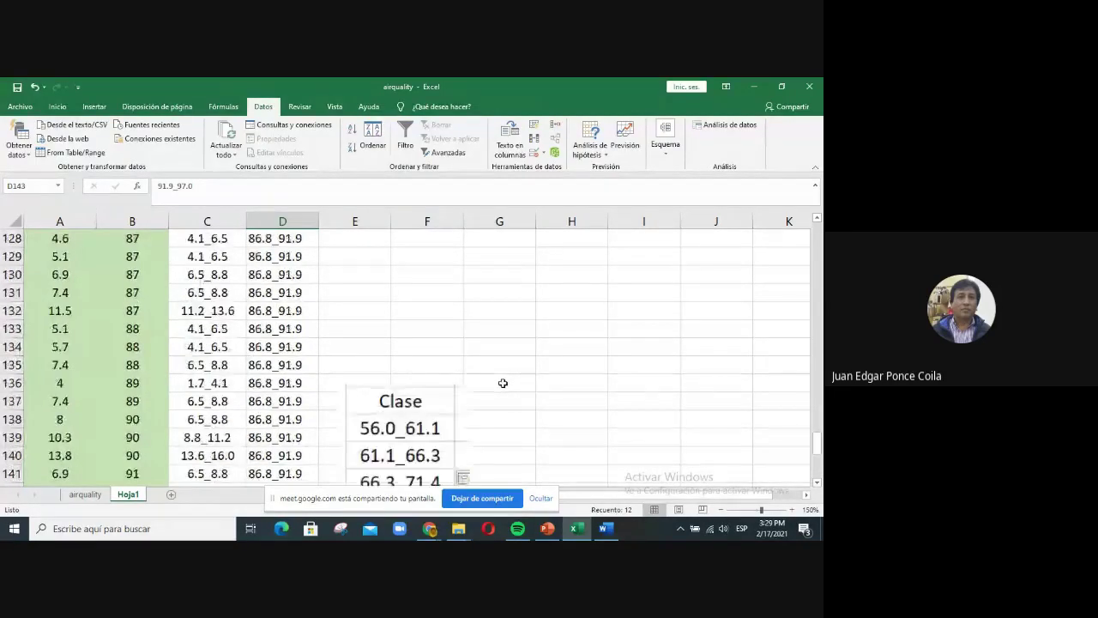
pyautogui.scroll(-5, 502, 382)
pyautogui.click(403, 306)
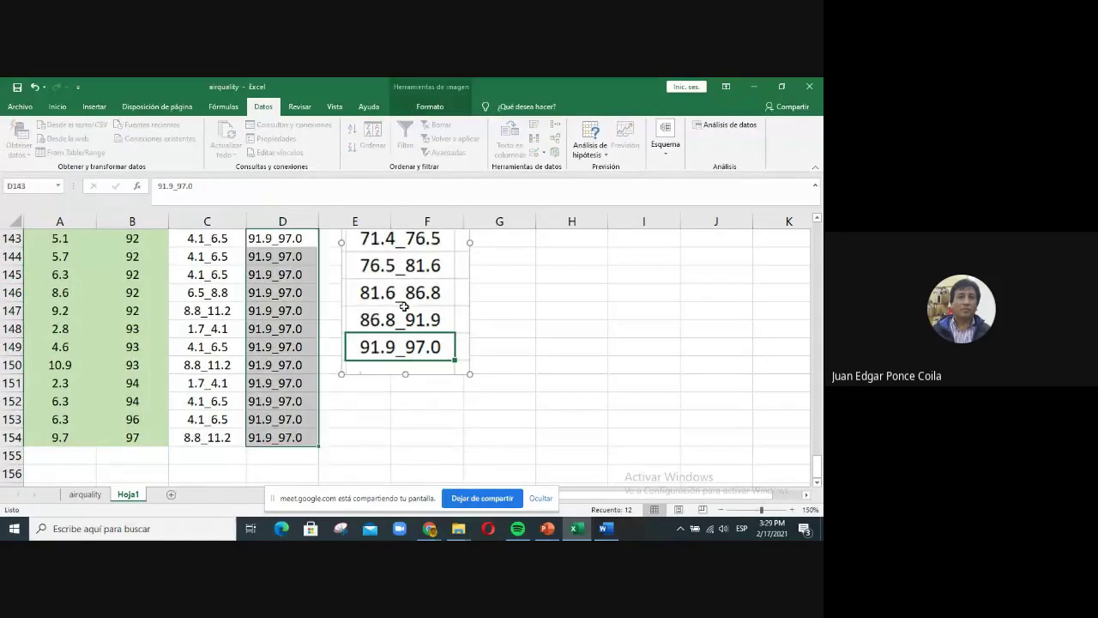
pyautogui.press('Delete')
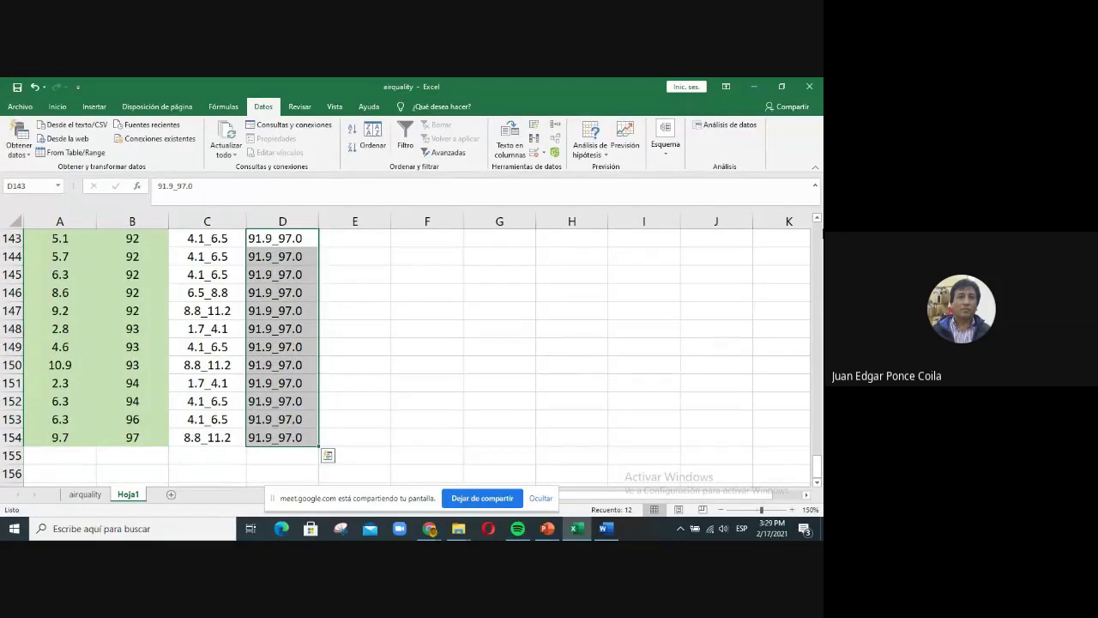
# - Centre the contents of the Clase_Viento and Clase_Temp columns
pyautogui.scroll(7, 818, 237)
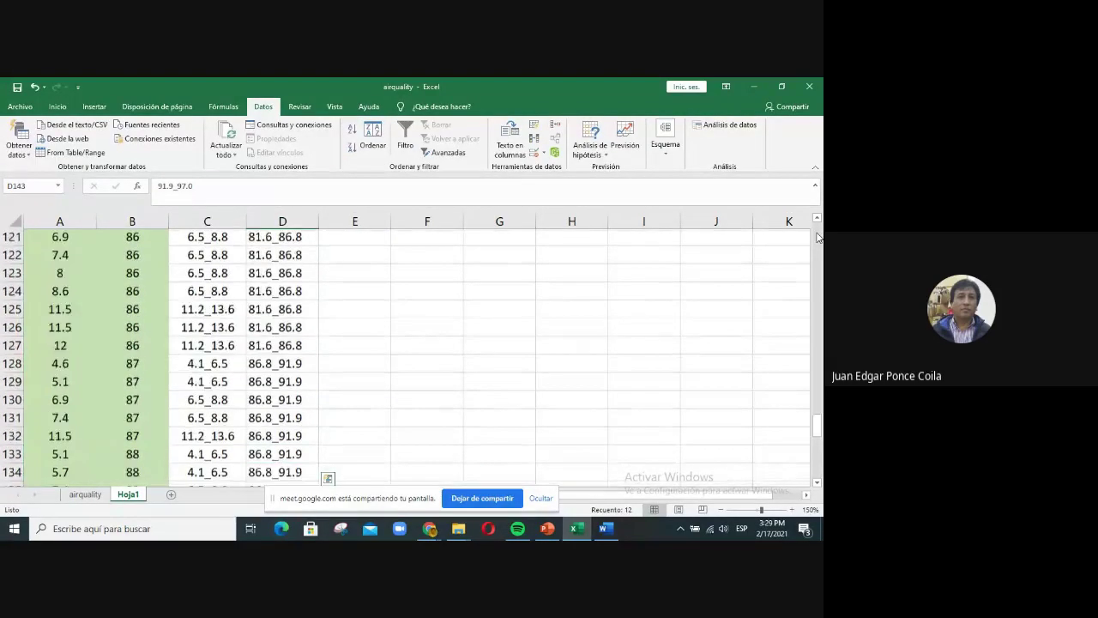
pyautogui.scroll(20, 817, 237)
pyautogui.scroll(1, 818, 246)
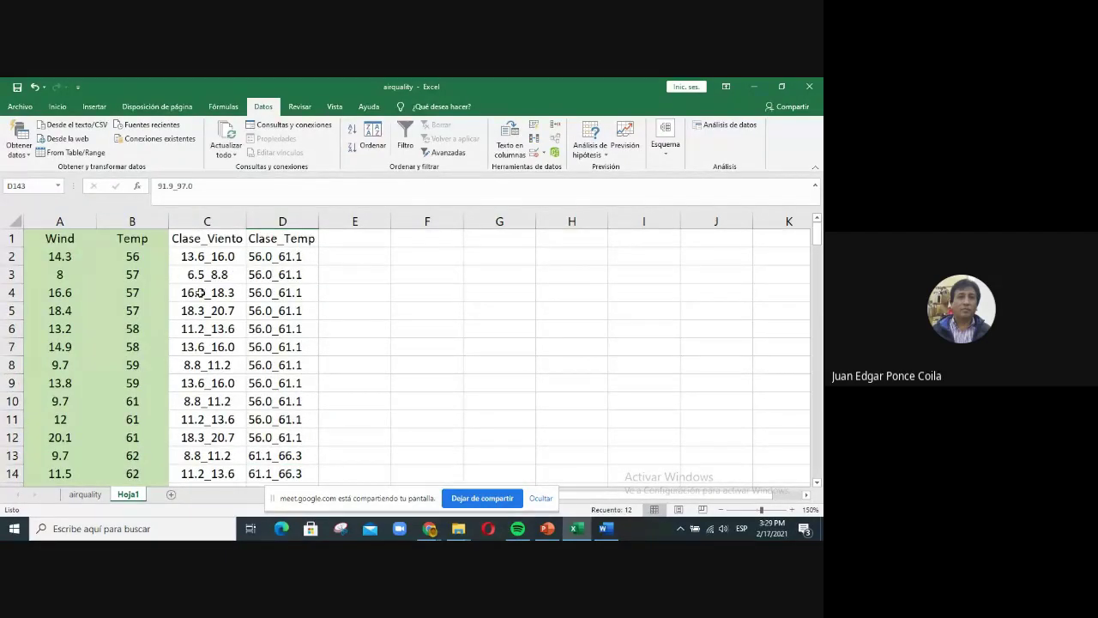
pyautogui.click(196, 222)
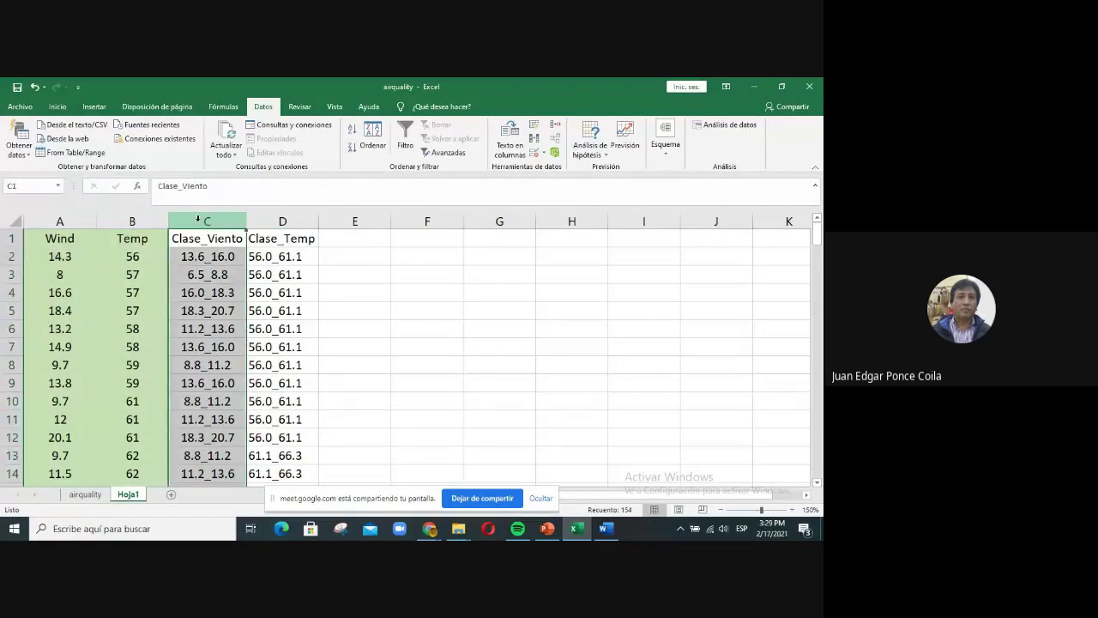
pyautogui.moveTo(196, 221); pyautogui.dragTo(266, 221)
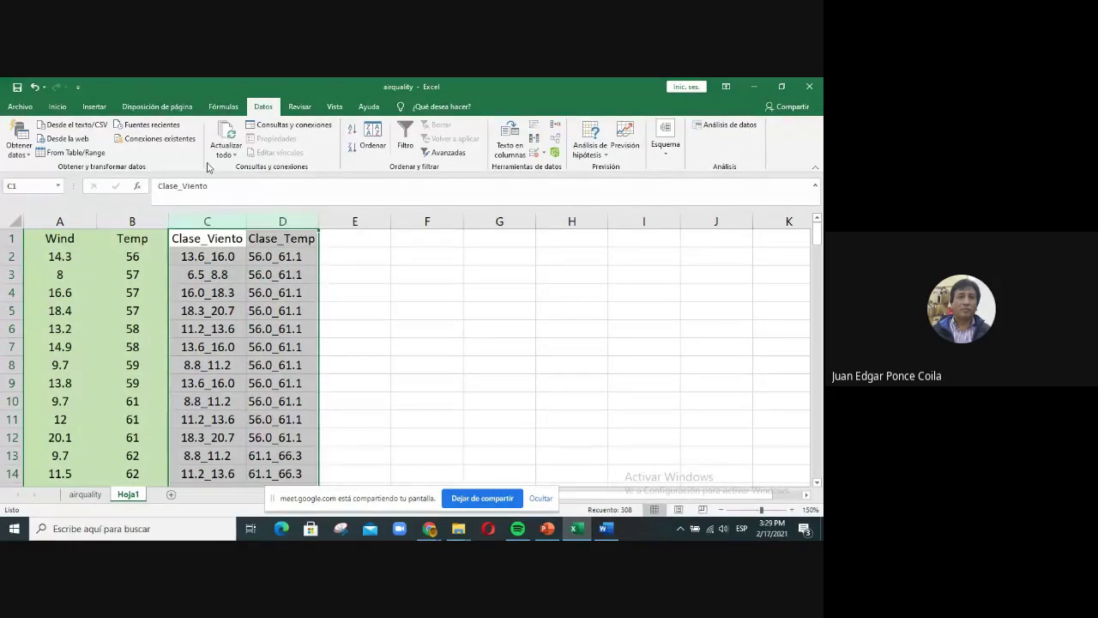
pyautogui.click(57, 107)
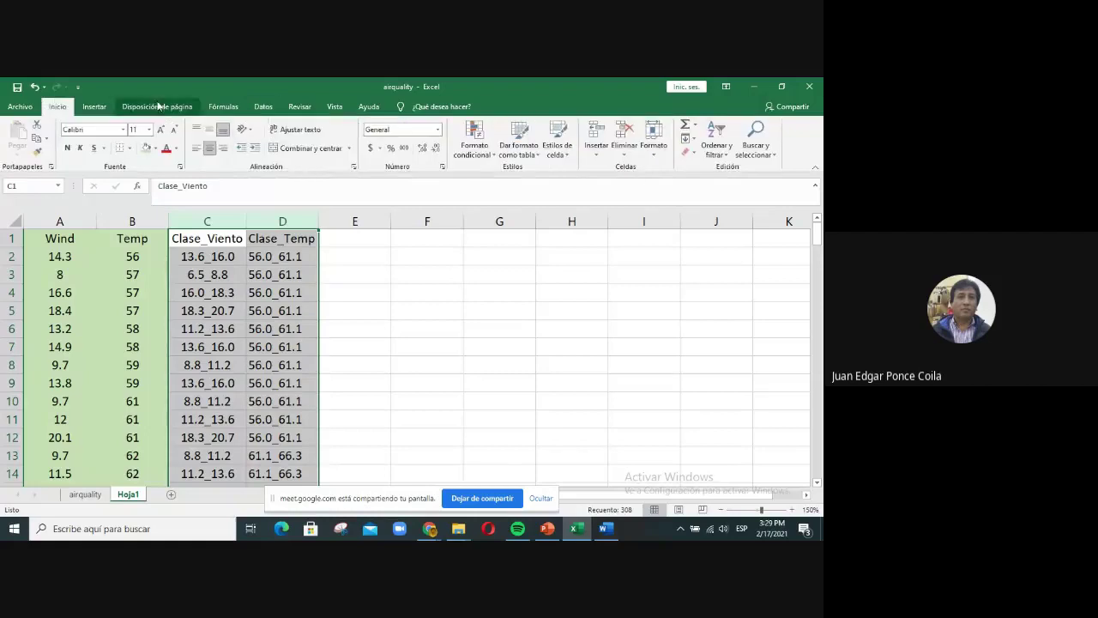
pyautogui.click(211, 147)
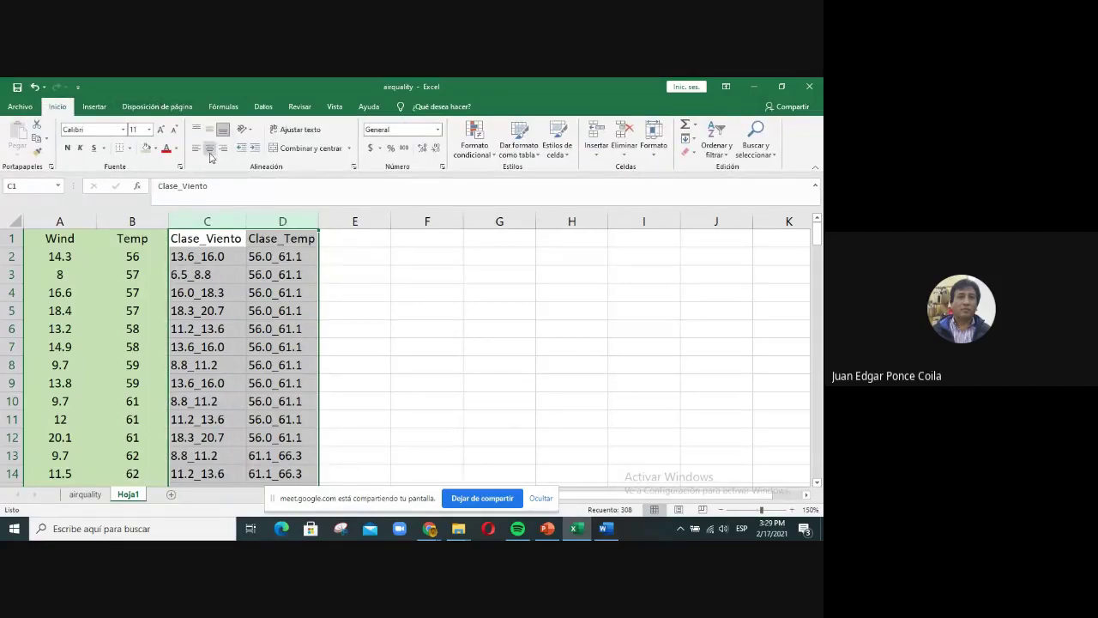
pyautogui.click(210, 152)
pyautogui.click(505, 379)
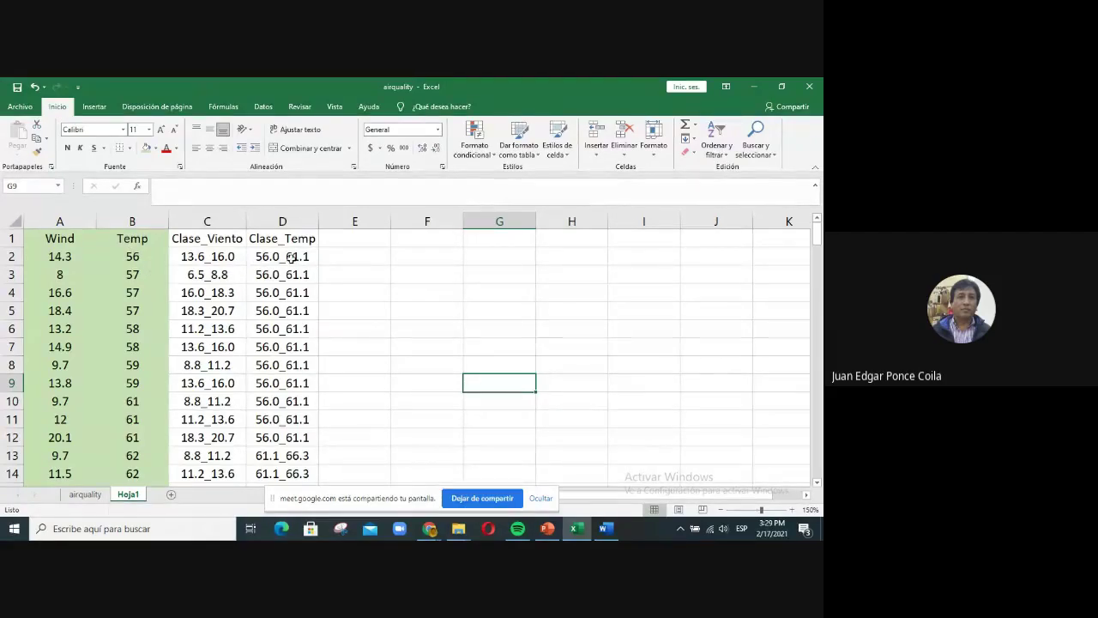
pyautogui.click(365, 269)
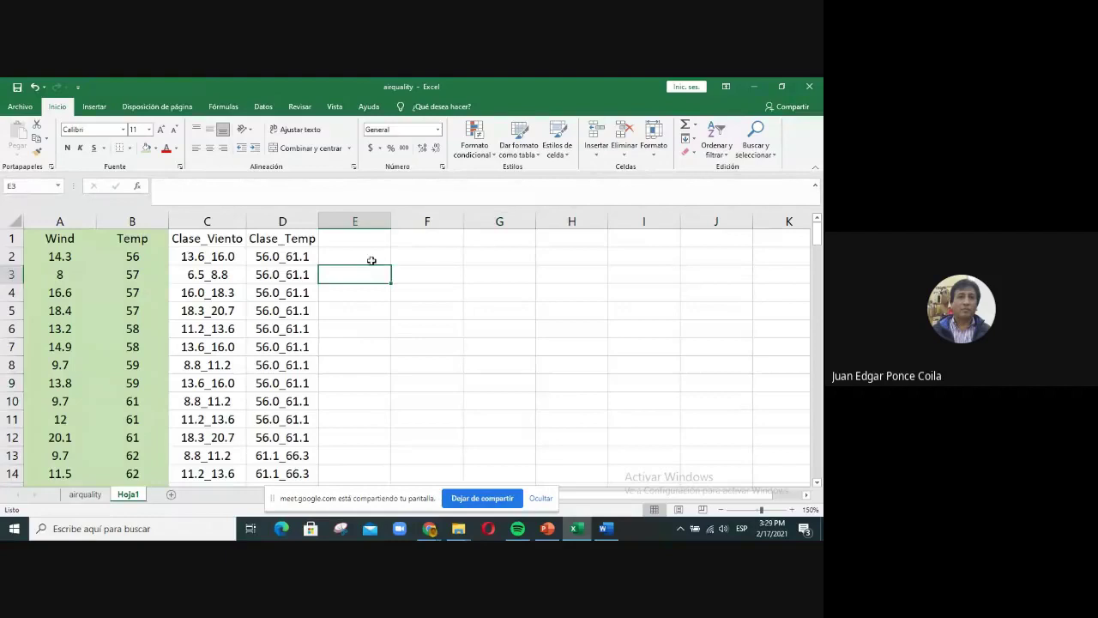
pyautogui.press('Up')
pyautogui.press('Up')
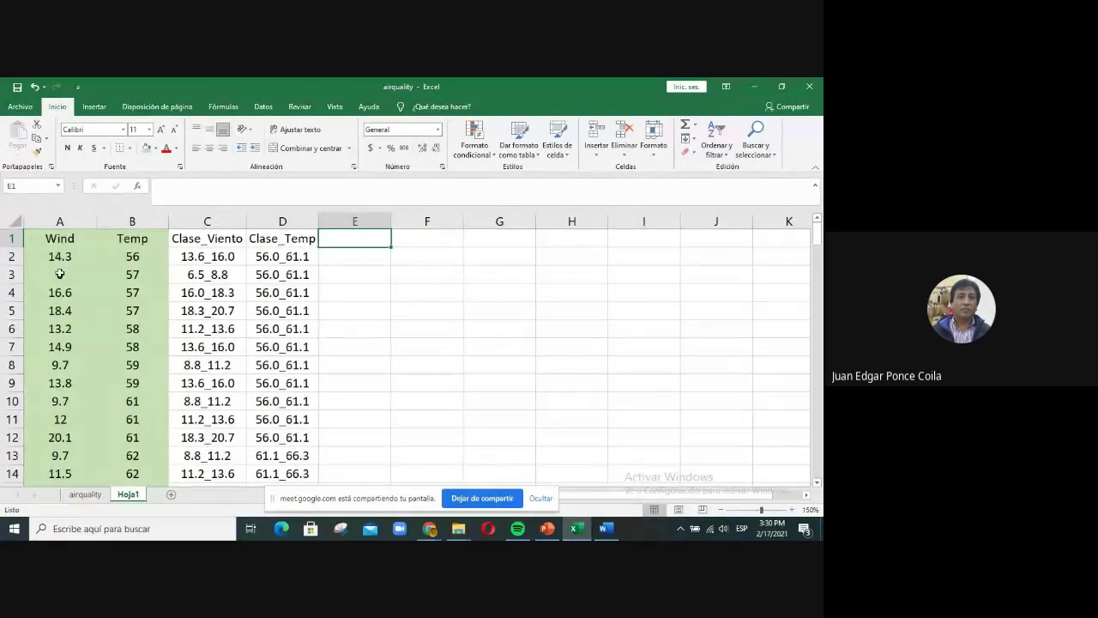
pyautogui.click(12, 256)
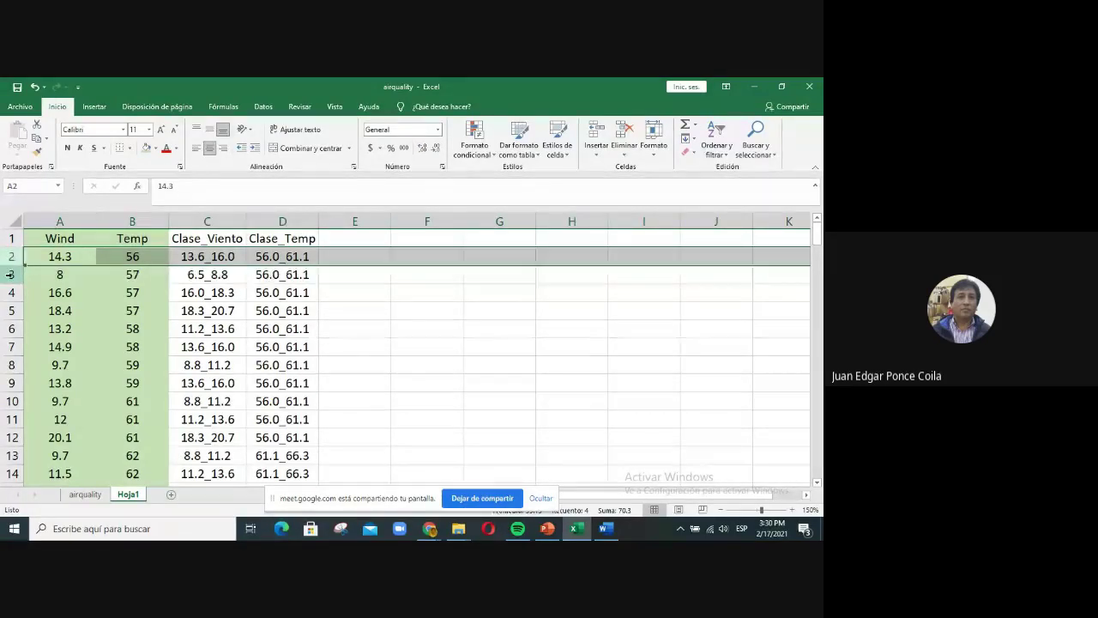
pyautogui.click(10, 274)
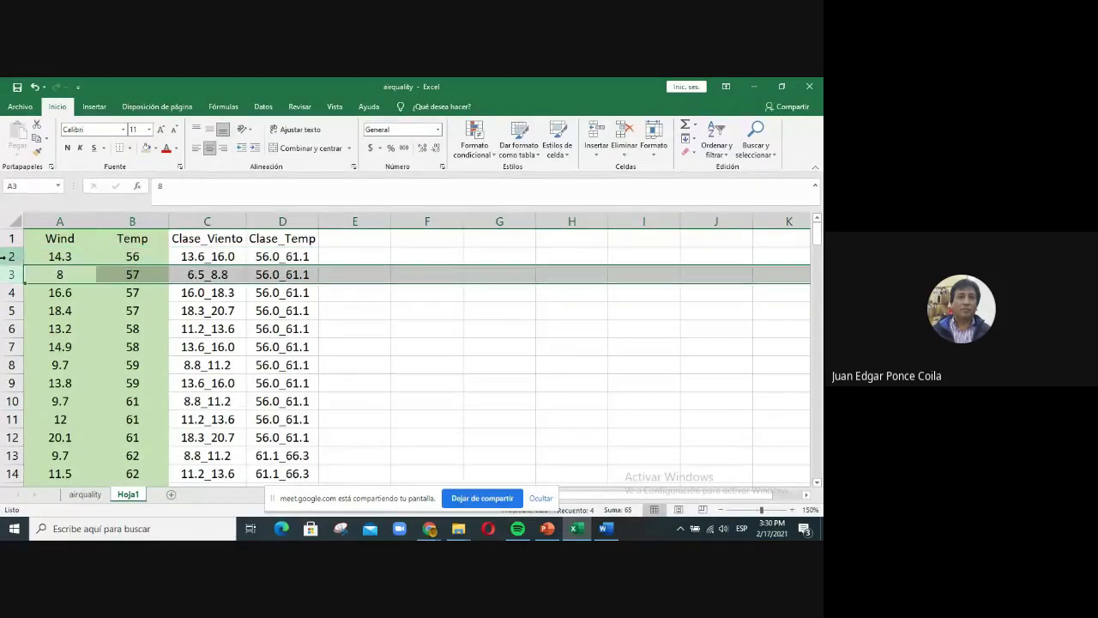
pyautogui.click(8, 257)
pyautogui.moveTo(441, 314); pyautogui.dragTo(442, 320)
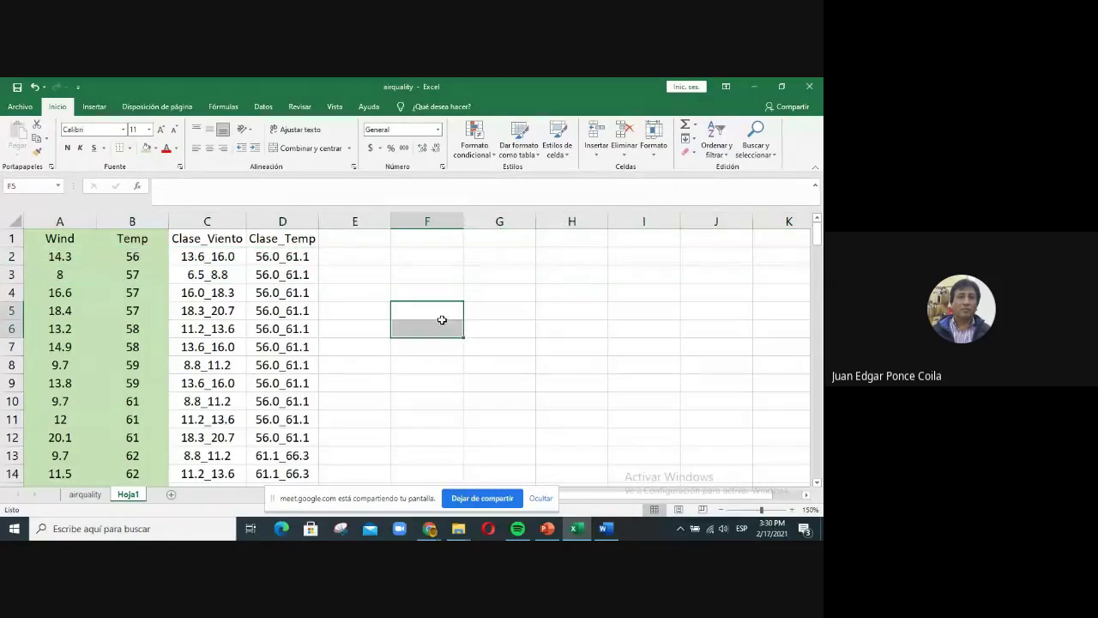
pyautogui.click(476, 295)
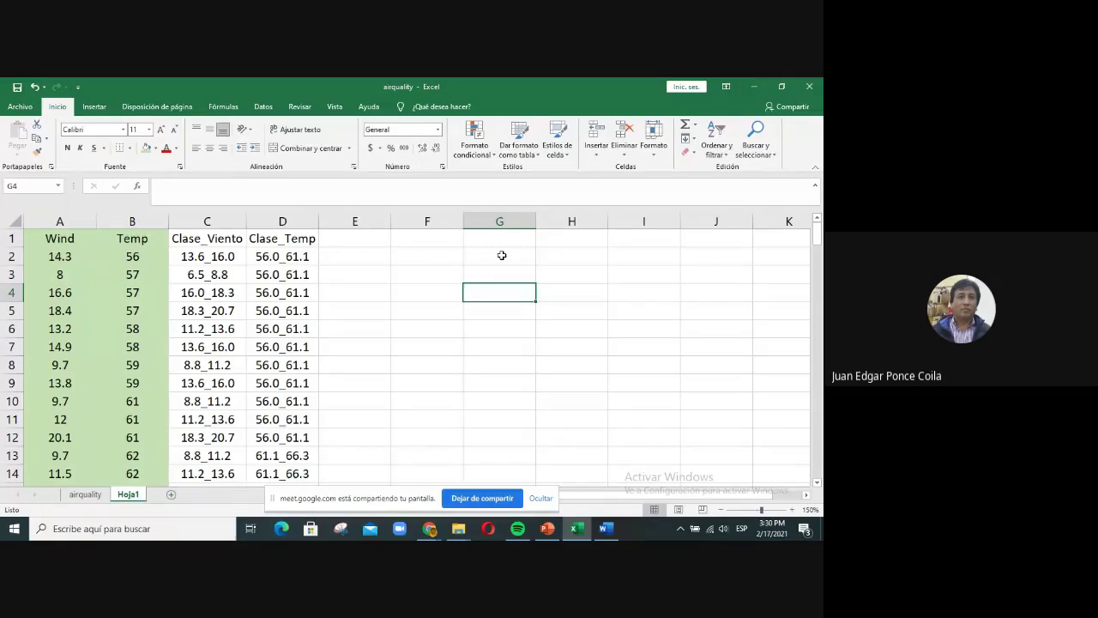
pyautogui.click(387, 273)
pyautogui.click(480, 257)
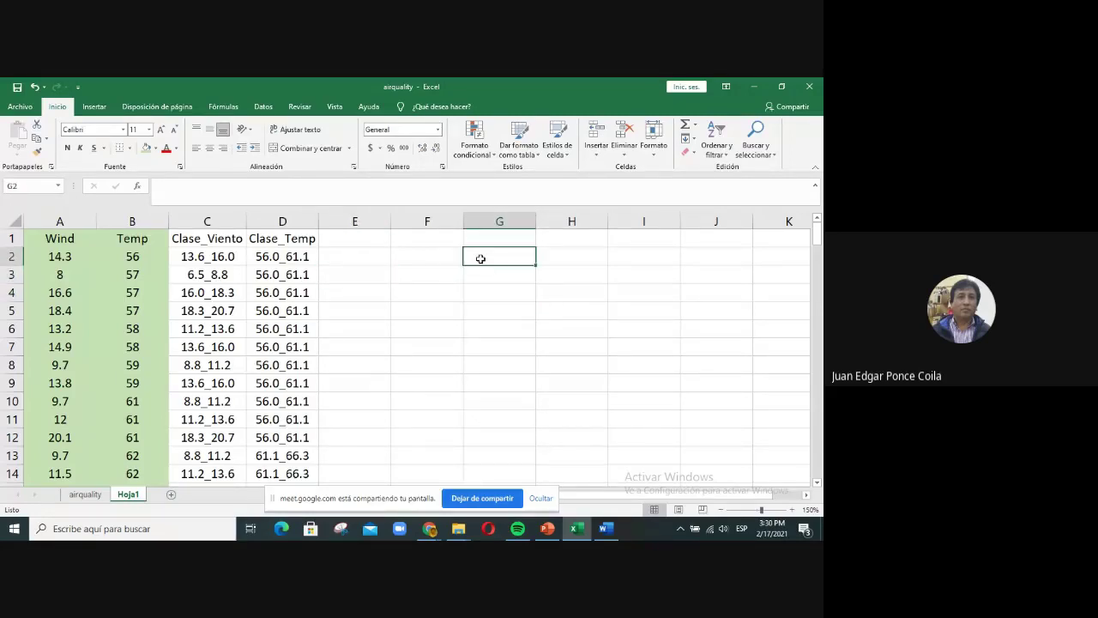
pyautogui.click(422, 242)
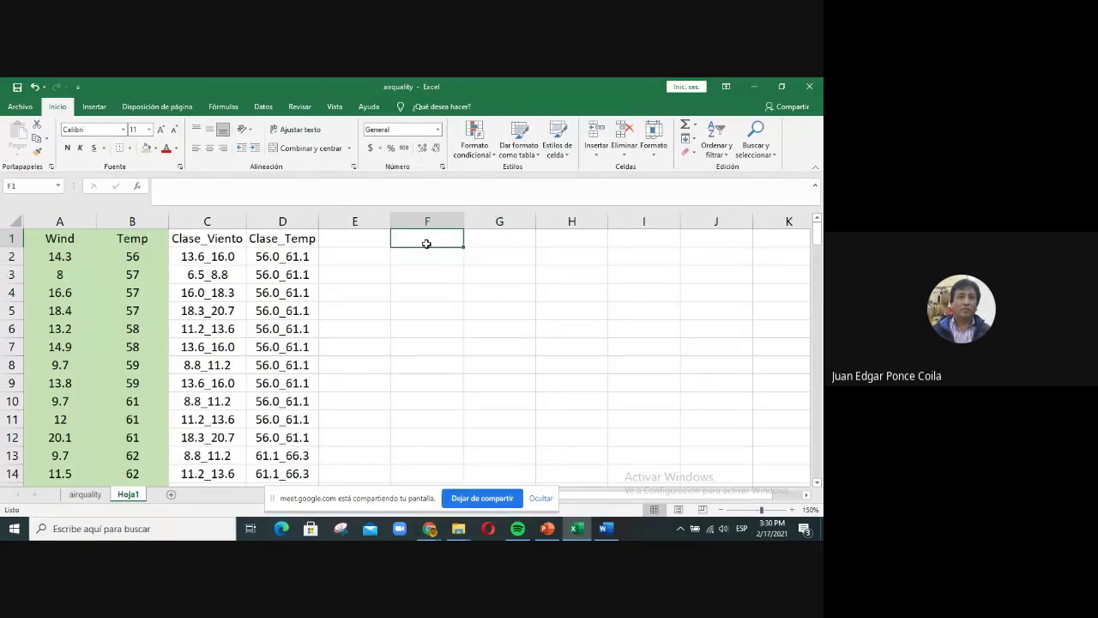
pyautogui.click(354, 244)
# - Create a pivot table from the Hoja1 range A1:D154 on a new worksheet
pyautogui.click(50, 233)
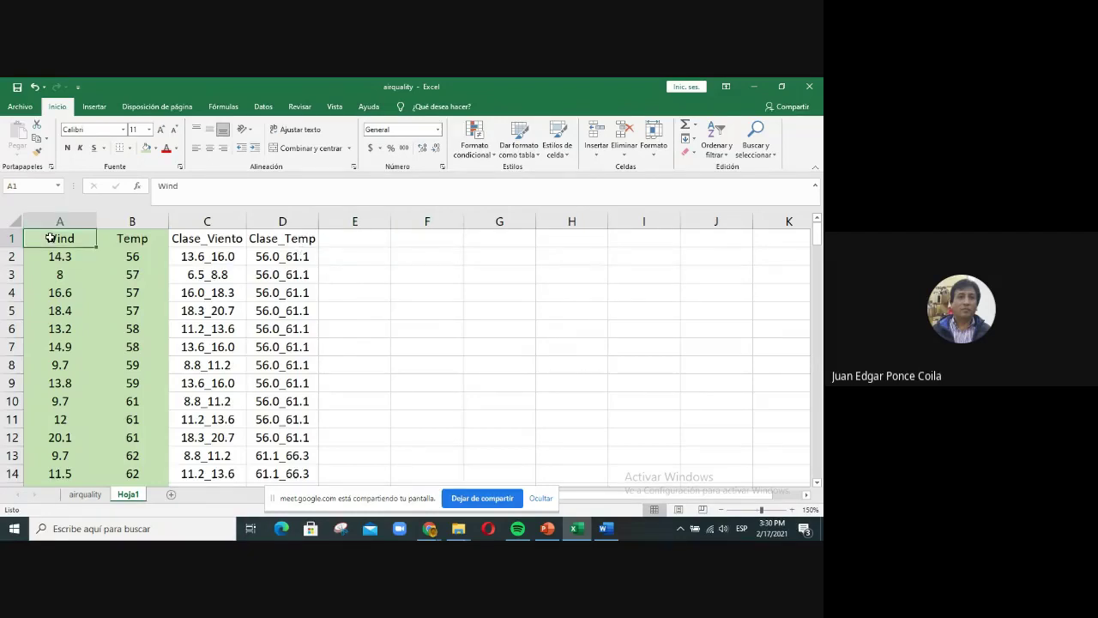
pyautogui.click(96, 107)
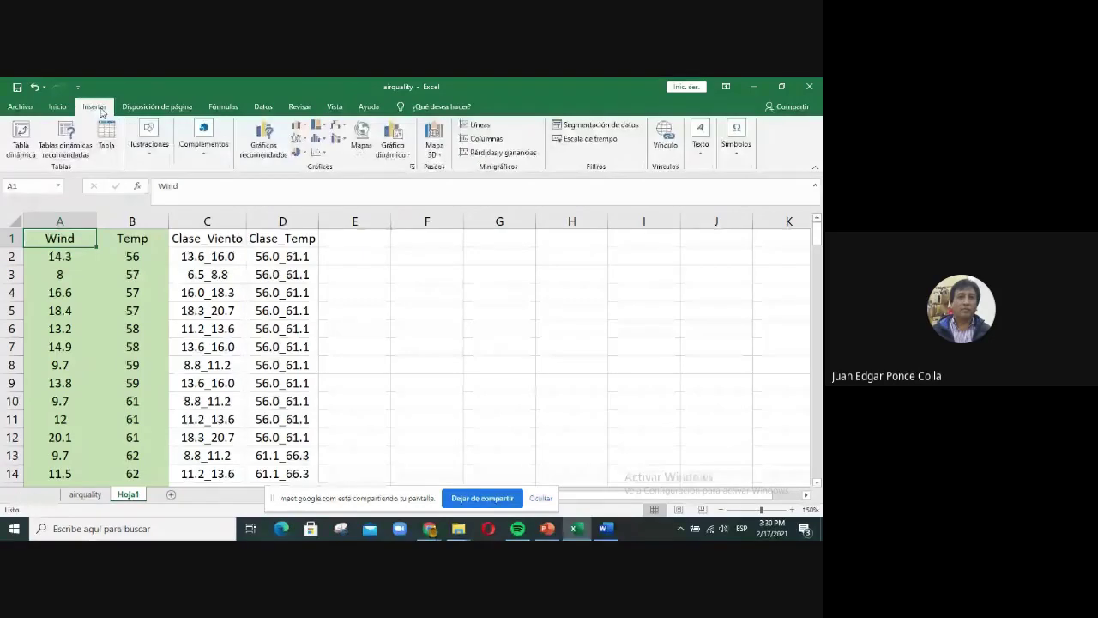
pyautogui.click(21, 152)
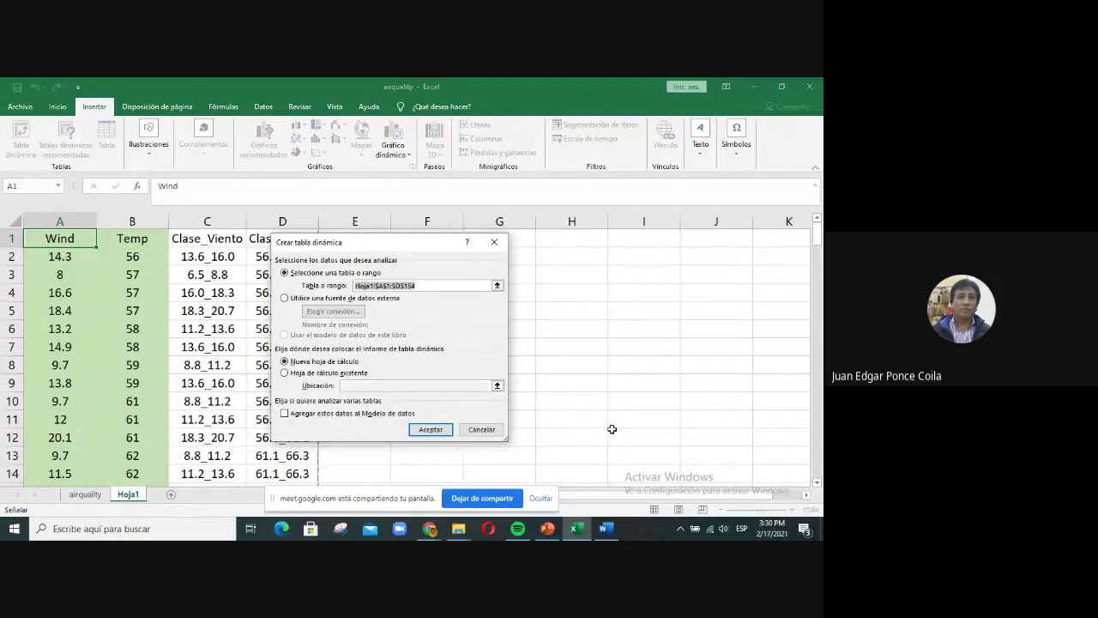
pyautogui.click(432, 430)
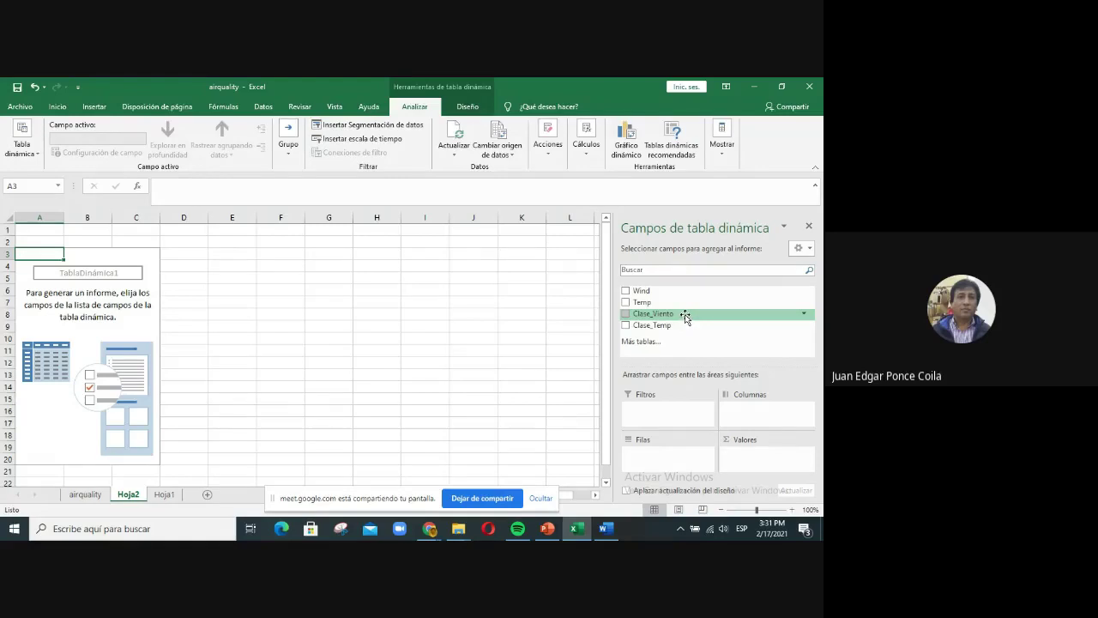
# - Add Clase_Viento as the pivot table's row labels and Clase_Temp as its column labels
pyautogui.moveTo(686, 316); pyautogui.dragTo(233, 303)
pyautogui.rightClick(679, 318)
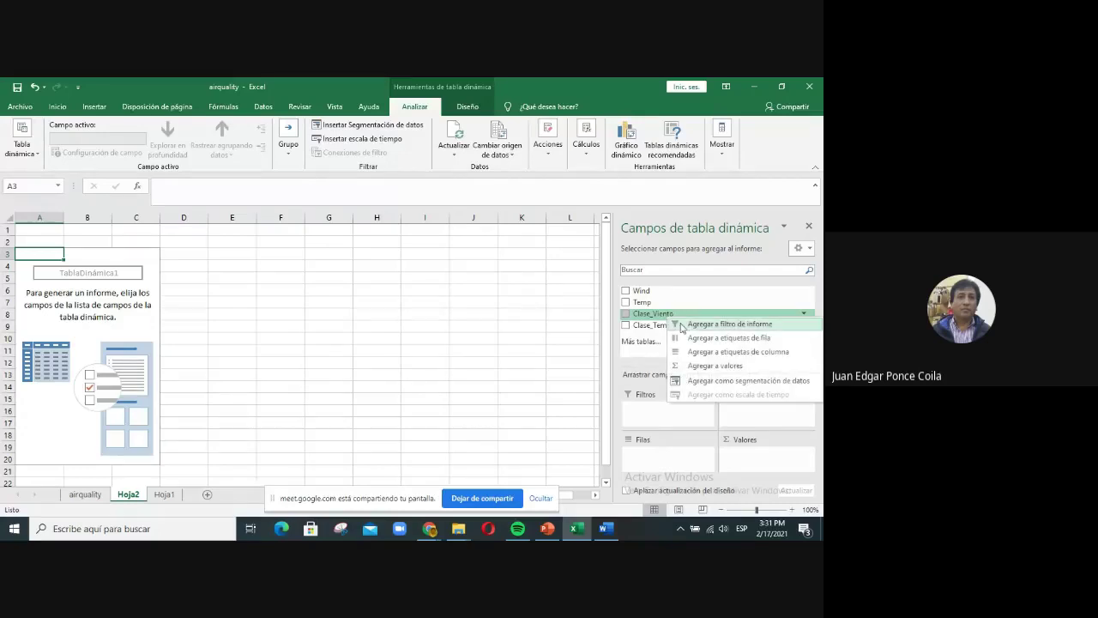
pyautogui.click(695, 339)
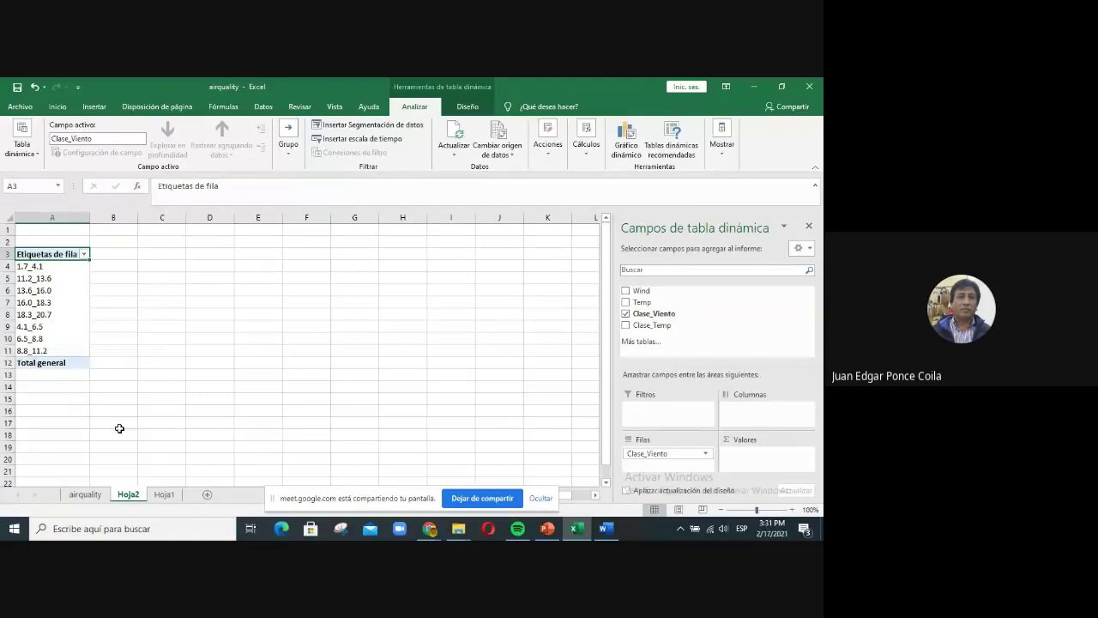
pyautogui.rightClick(706, 327)
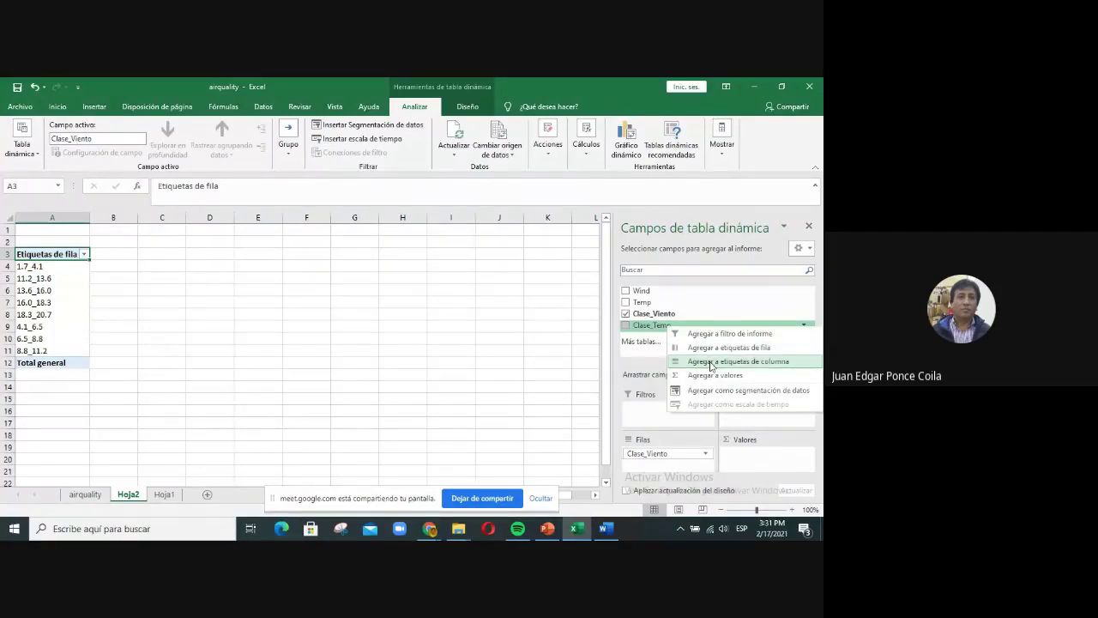
pyautogui.click(710, 361)
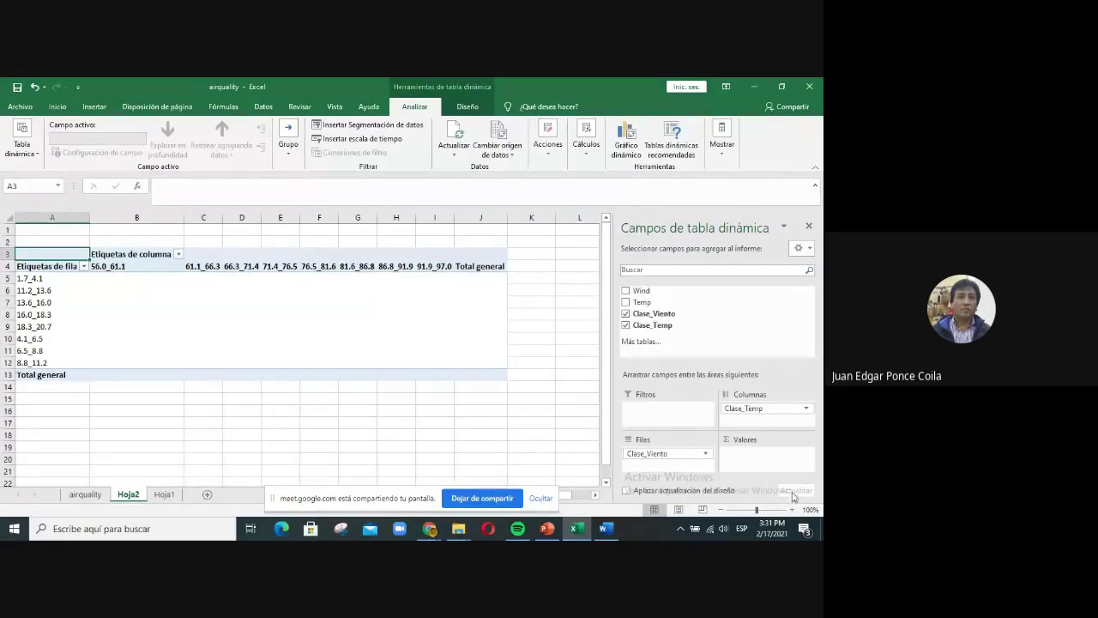
# - Add Temp to the pivot table's values and summarize it by count (Recuento) instead of sum
pyautogui.rightClick(662, 304)
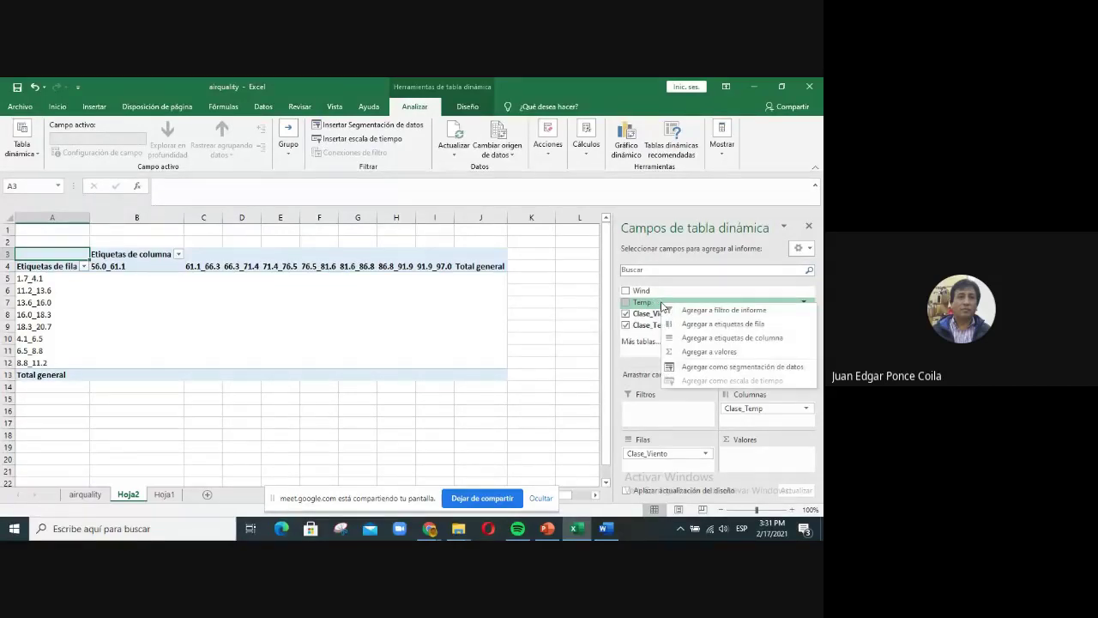
pyautogui.click(705, 352)
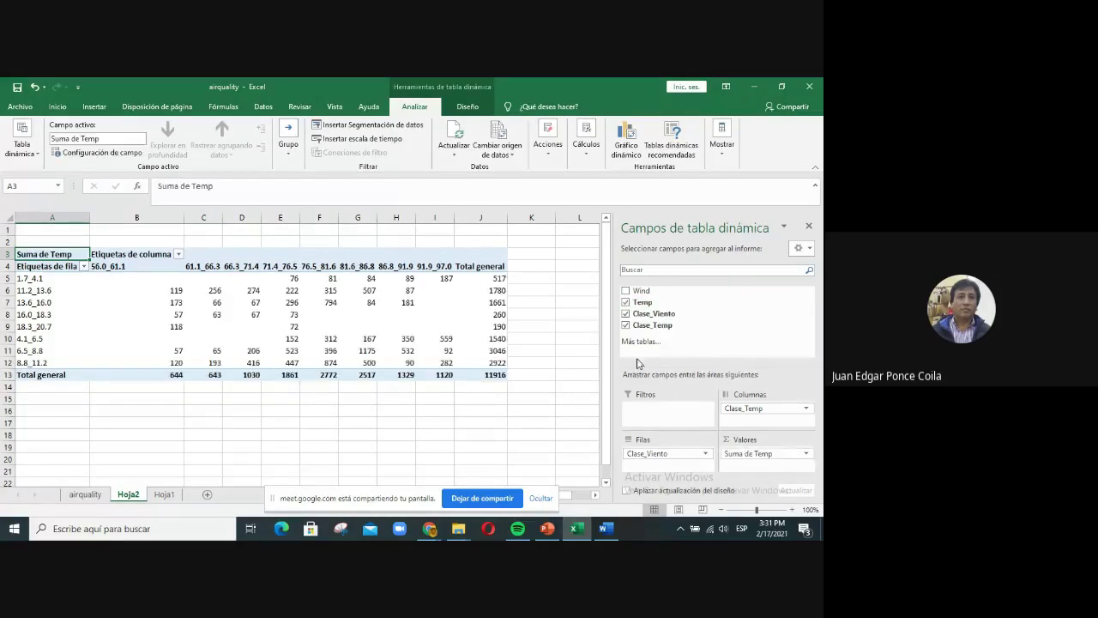
pyautogui.click(290, 279)
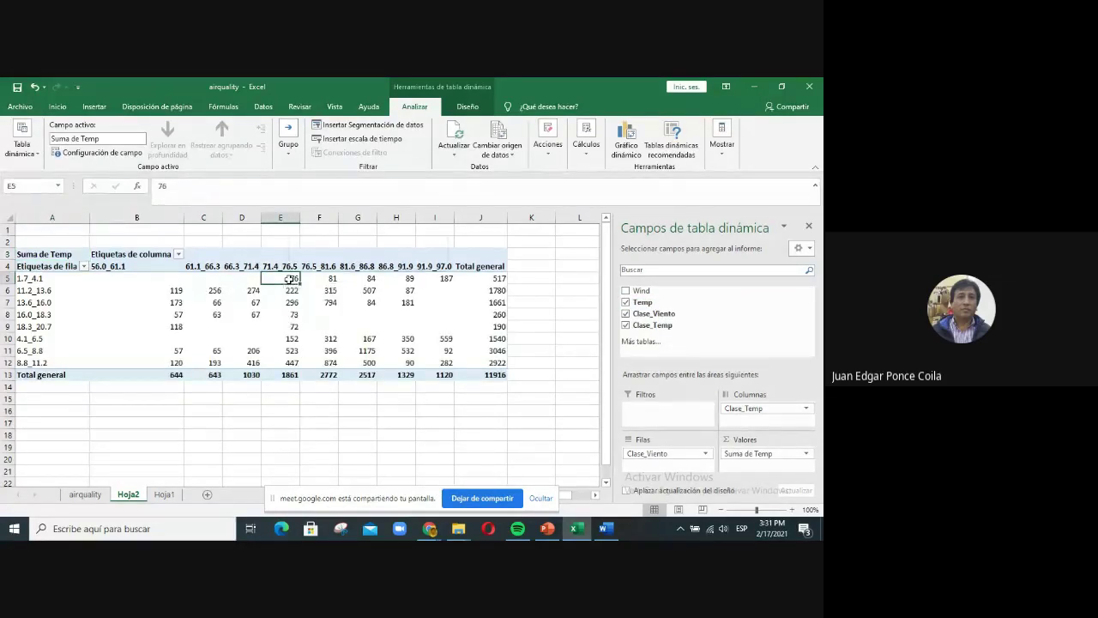
pyautogui.rightClick(290, 279)
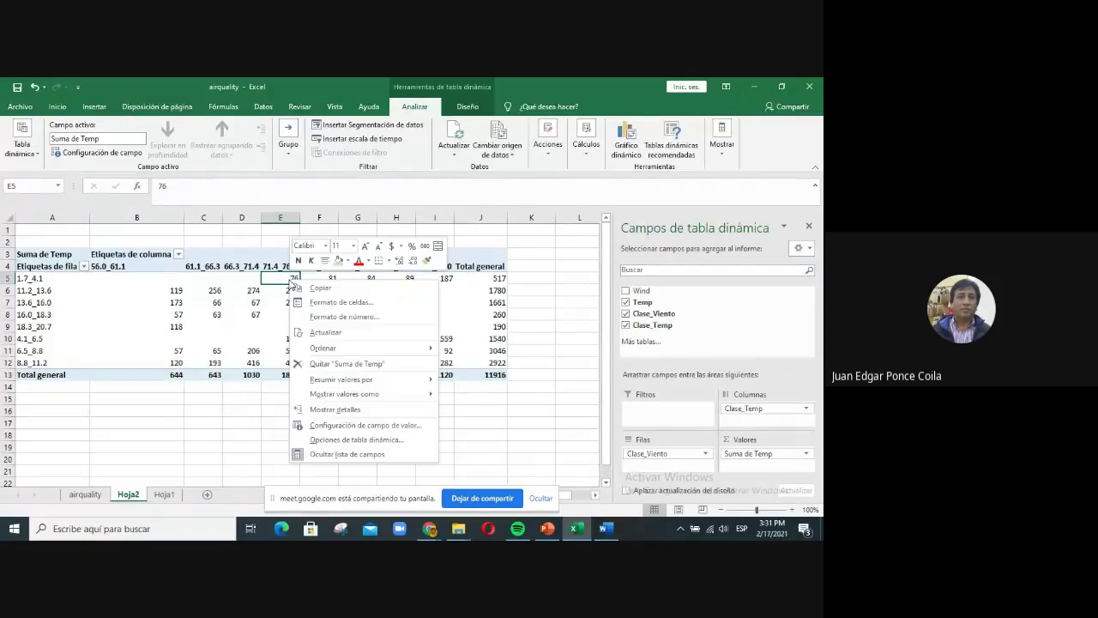
pyautogui.click(367, 425)
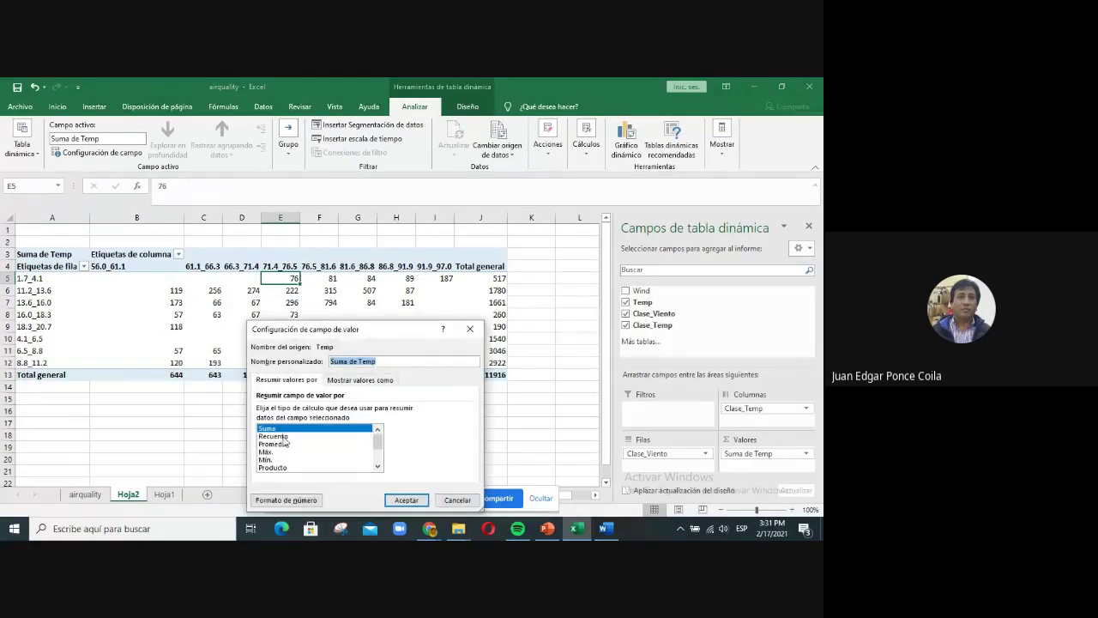
pyautogui.click(273, 436)
pyautogui.click(405, 499)
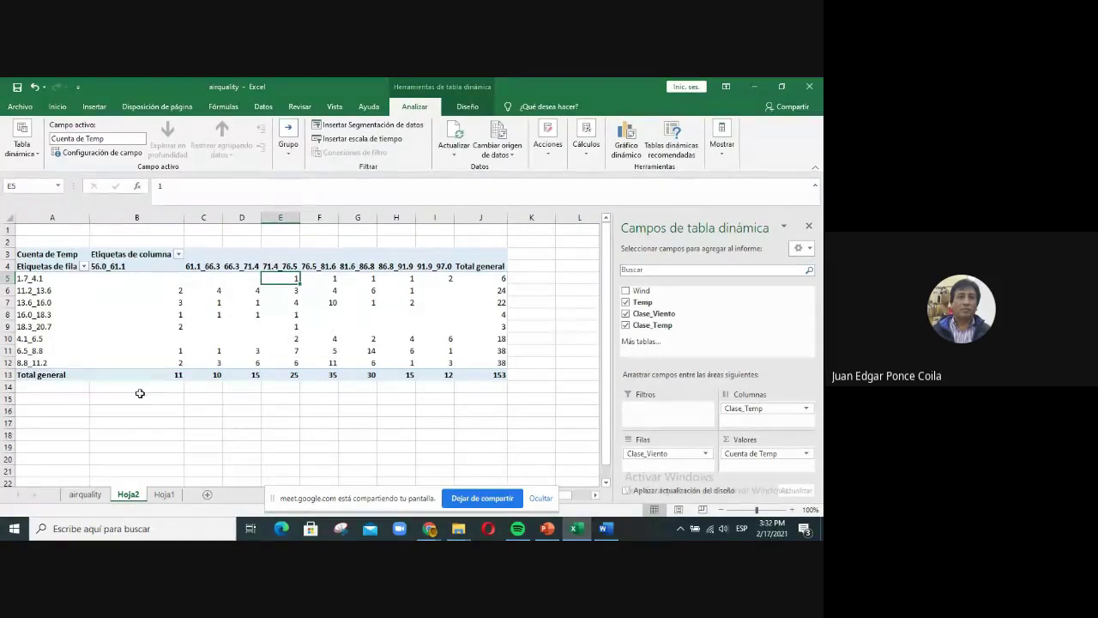
# - Reorder the wind class row labels ascending by moving 11.2_13.6, 13.6_16.0, 16.0_18.3 and 18.3_20.7 below 8.8_11.2
pyautogui.click(45, 290)
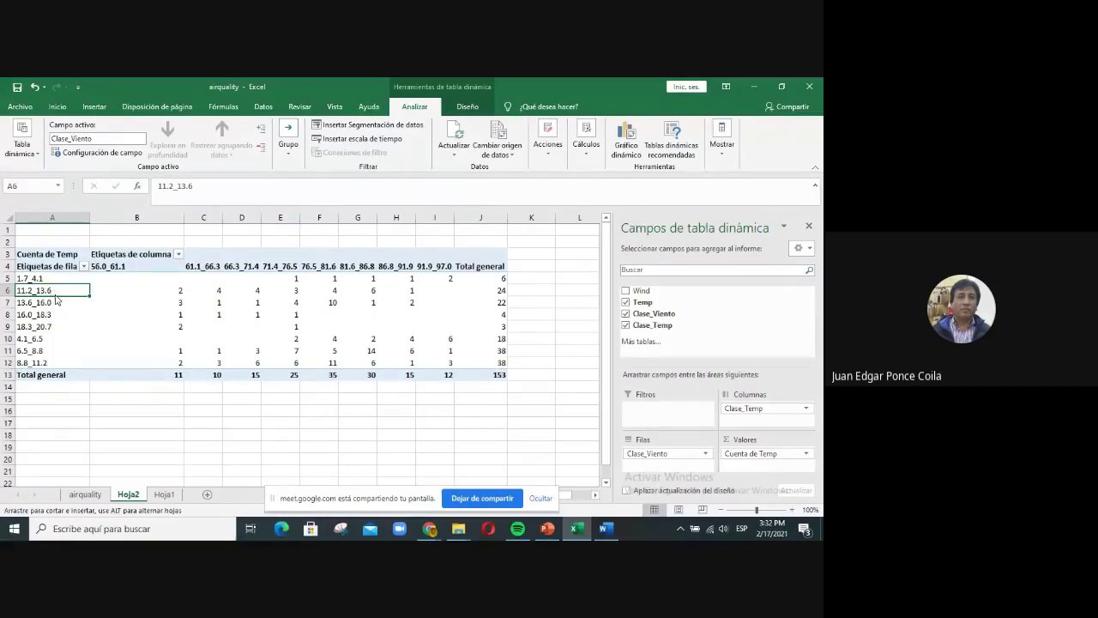
pyautogui.moveTo(55, 299); pyautogui.dragTo(52, 364)
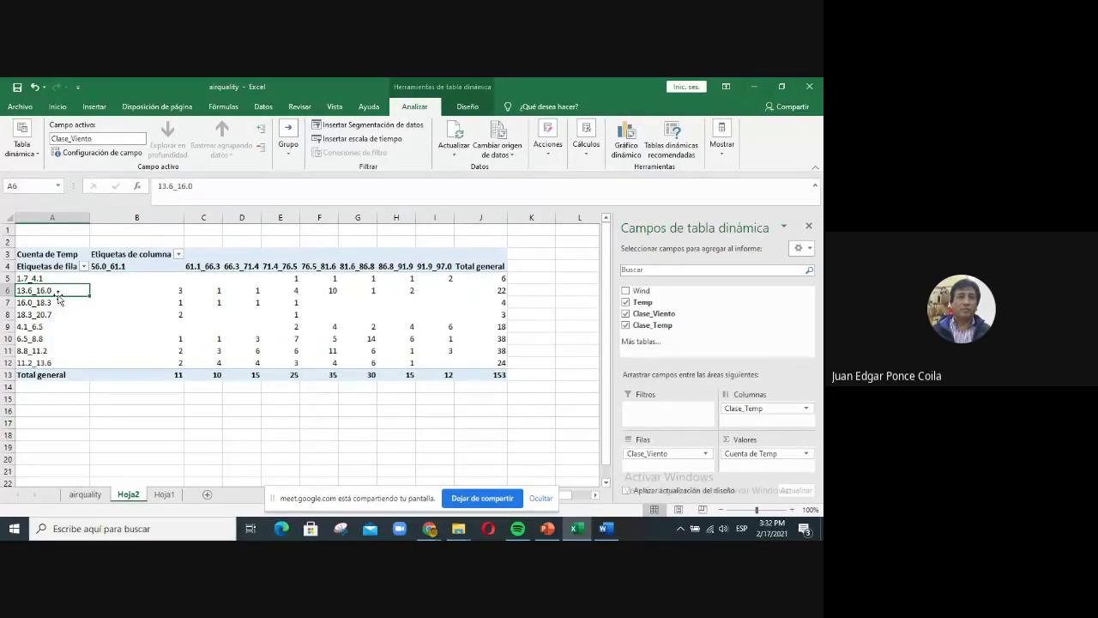
pyautogui.moveTo(58, 297); pyautogui.dragTo(73, 367)
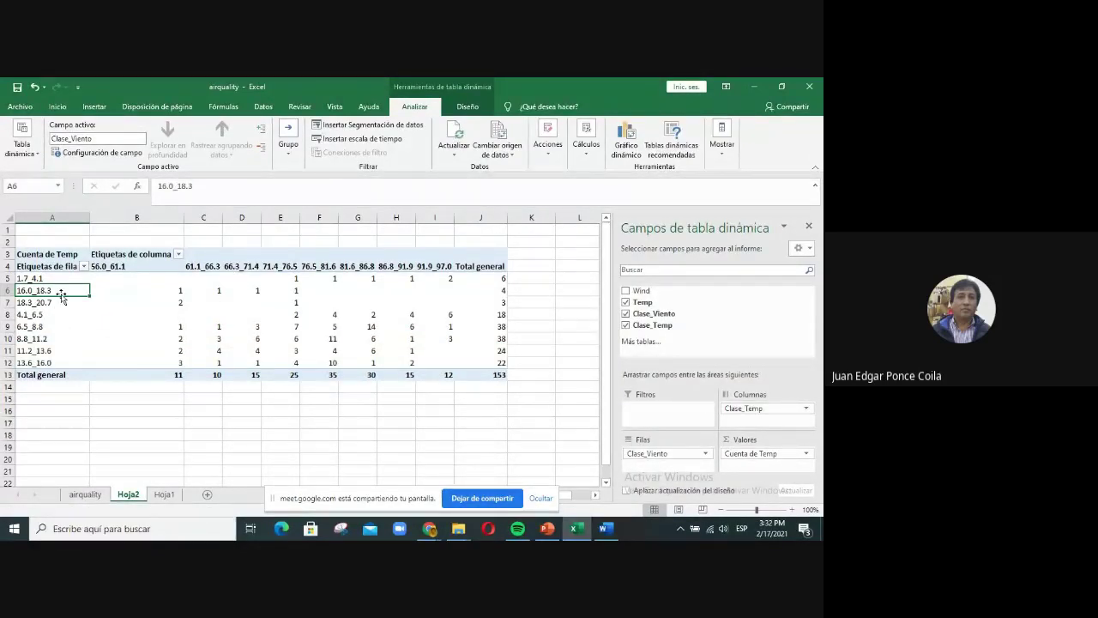
pyautogui.moveTo(62, 302); pyautogui.dragTo(66, 366)
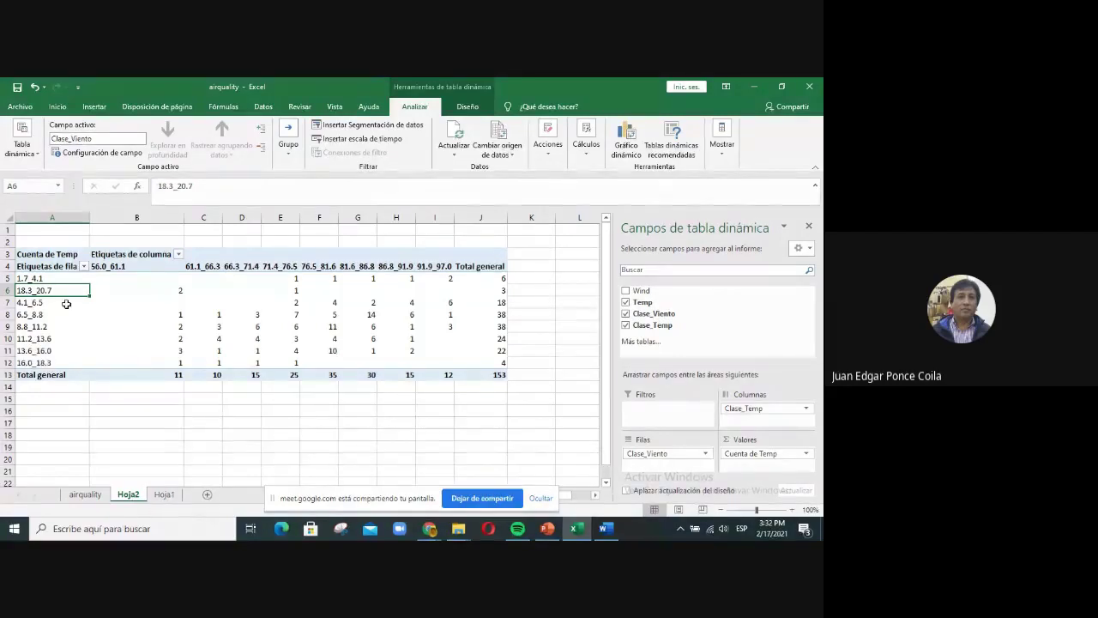
pyautogui.moveTo(68, 296); pyautogui.dragTo(70, 367)
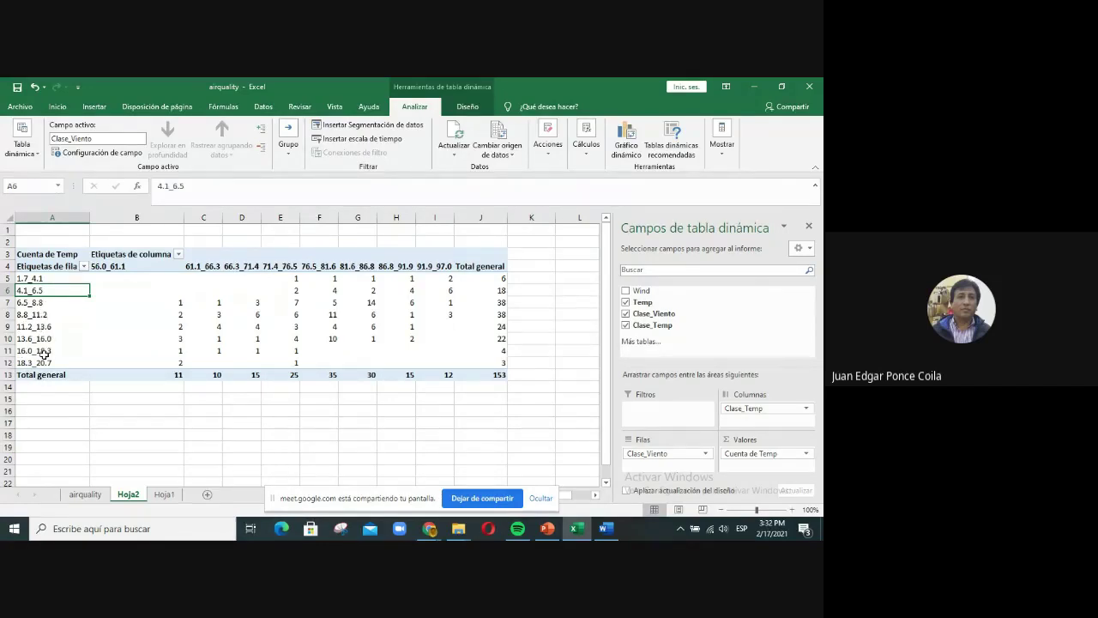
pyautogui.click(79, 333)
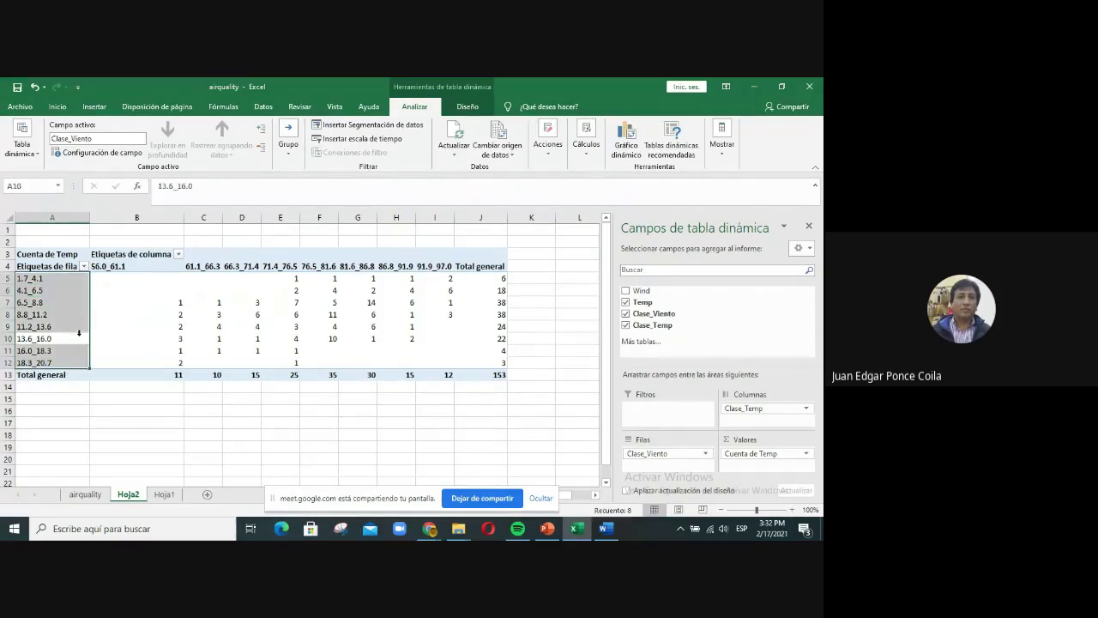
pyautogui.click(68, 307)
pyautogui.click(65, 290)
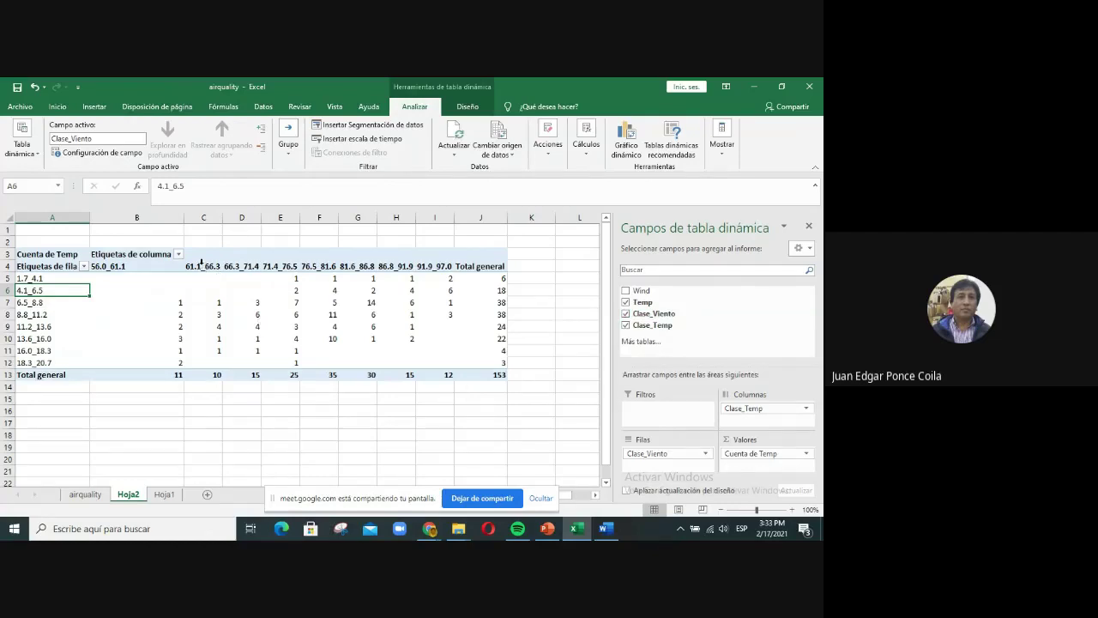
pyautogui.click(201, 259)
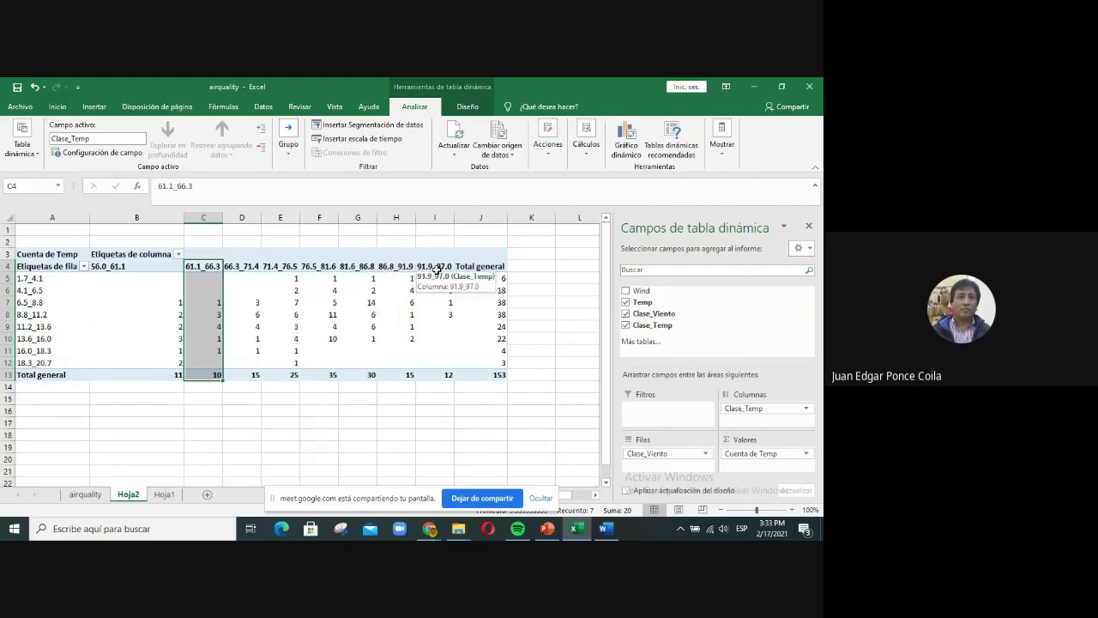
pyautogui.click(471, 327)
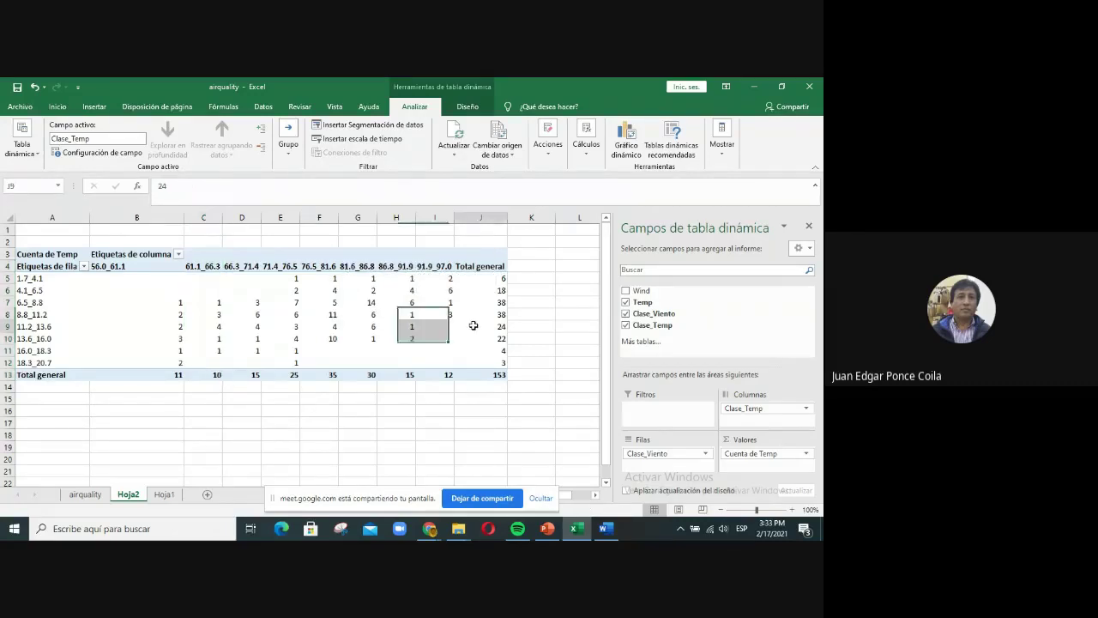
pyautogui.click(481, 409)
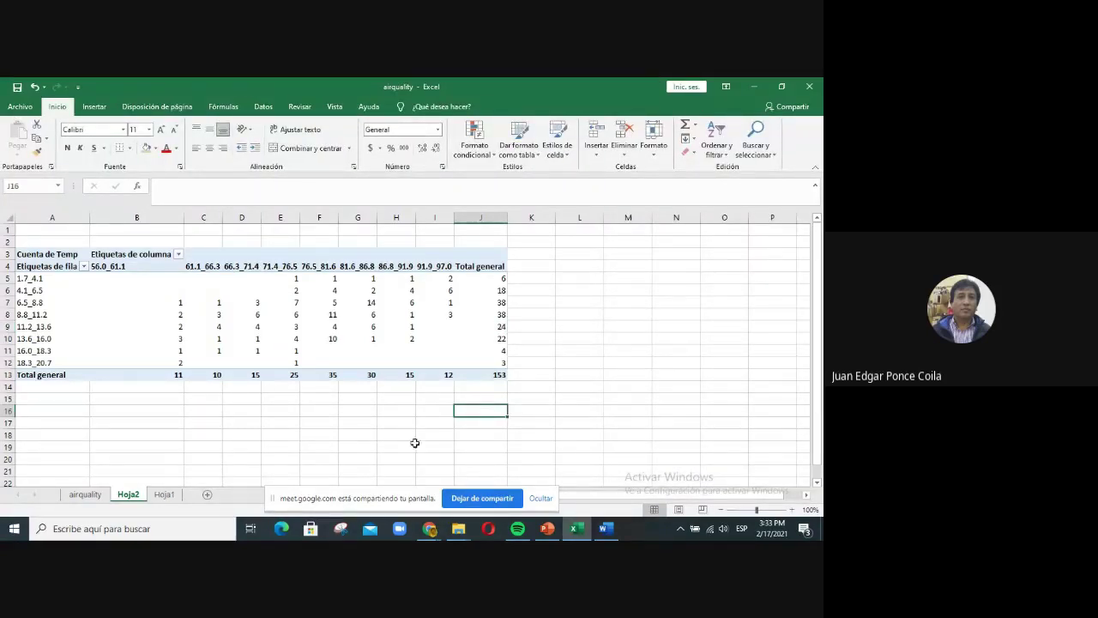
# - Move the pivot table sheet Hoja2 after Hoja1 and rename Hoja1 as Datos_clases
pyautogui.click(84, 495)
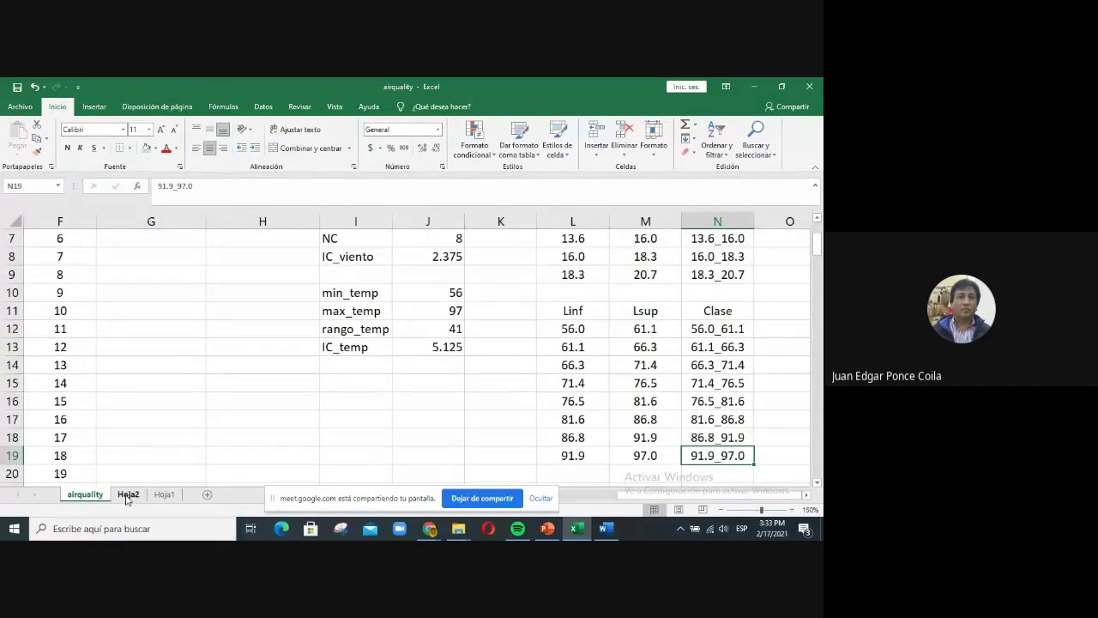
pyautogui.moveTo(127, 498); pyautogui.dragTo(181, 504)
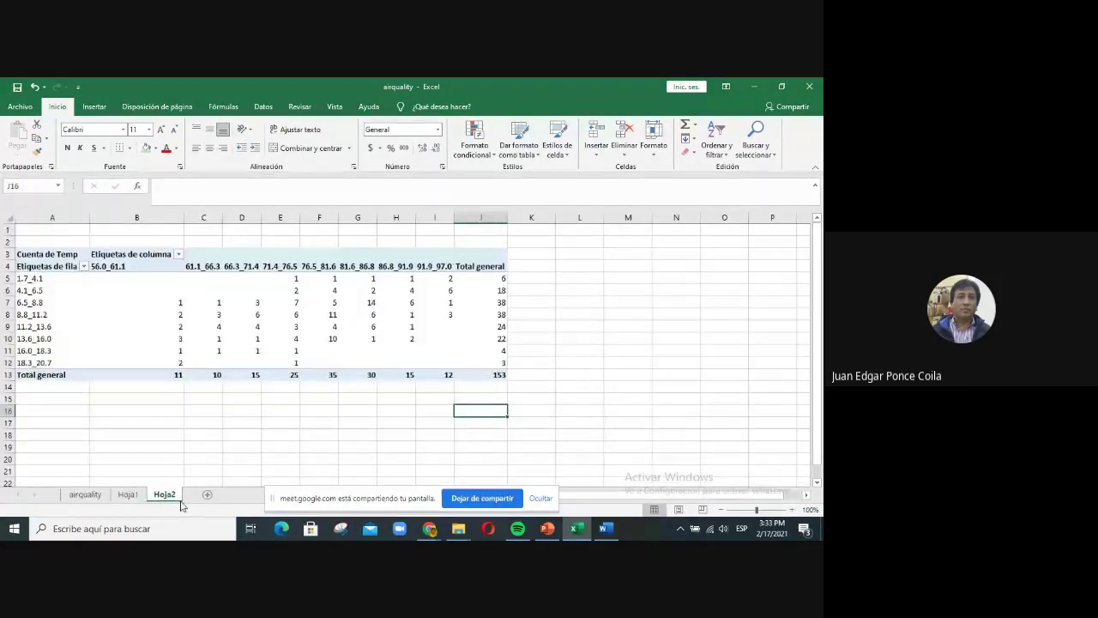
pyautogui.click(127, 495)
pyautogui.rightClick(127, 498)
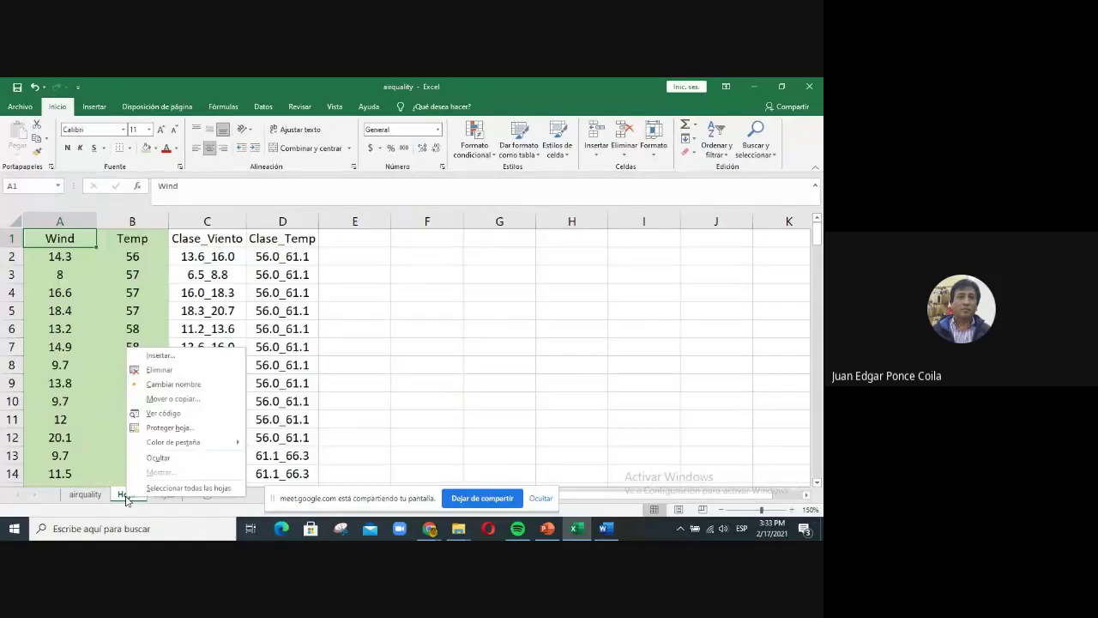
pyautogui.click(227, 385)
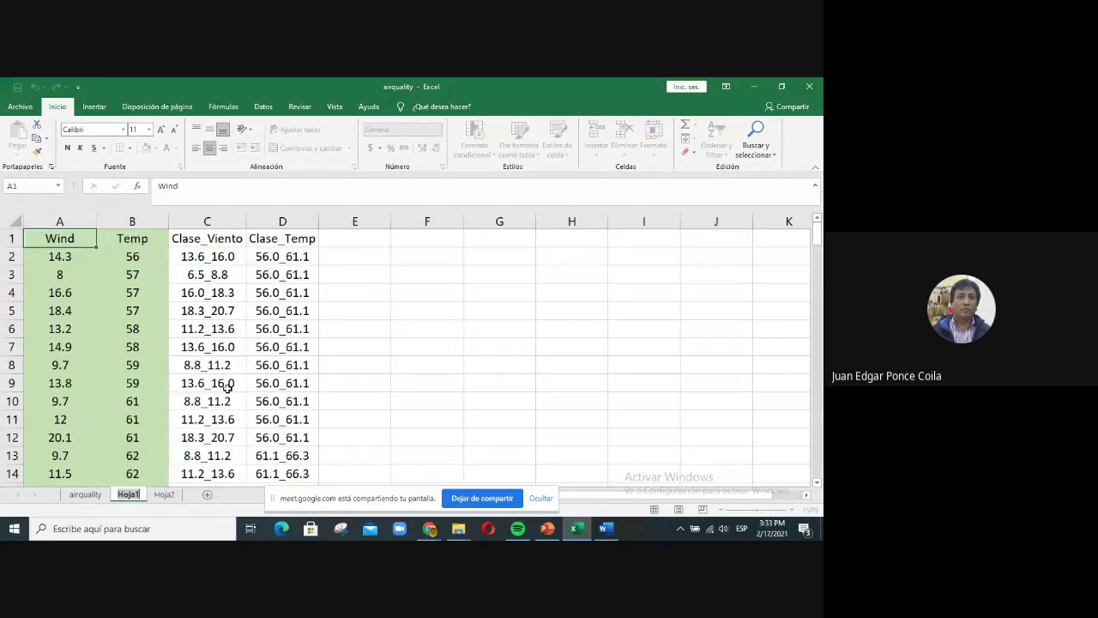
pyautogui.write('Datos_clases')
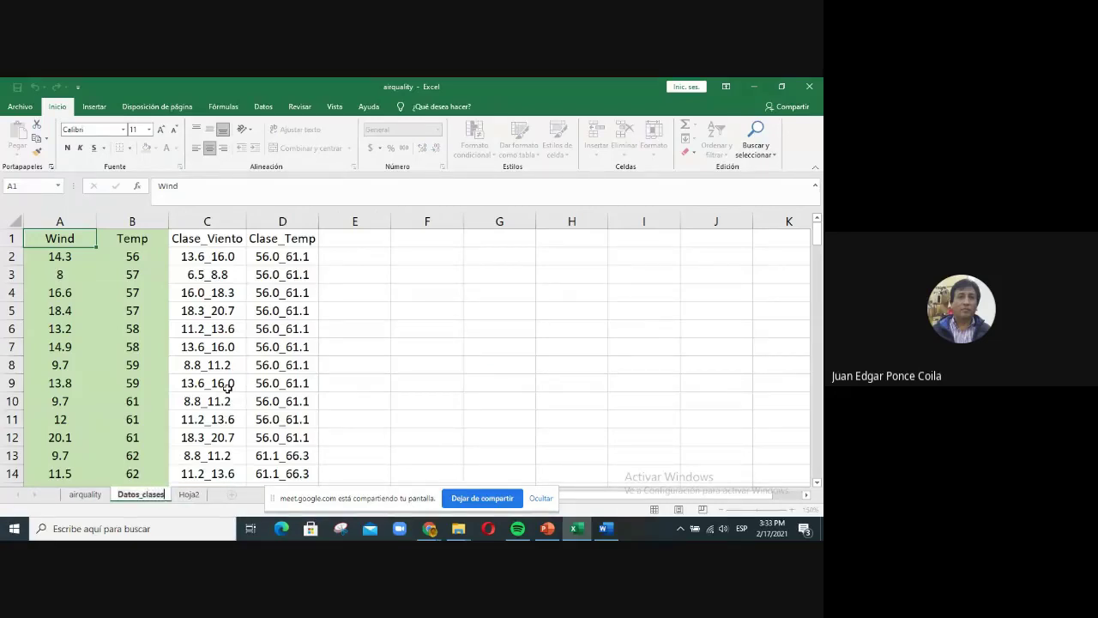
# - Rename the pivot table sheet Hoja2 as TD
pyautogui.click(191, 495)
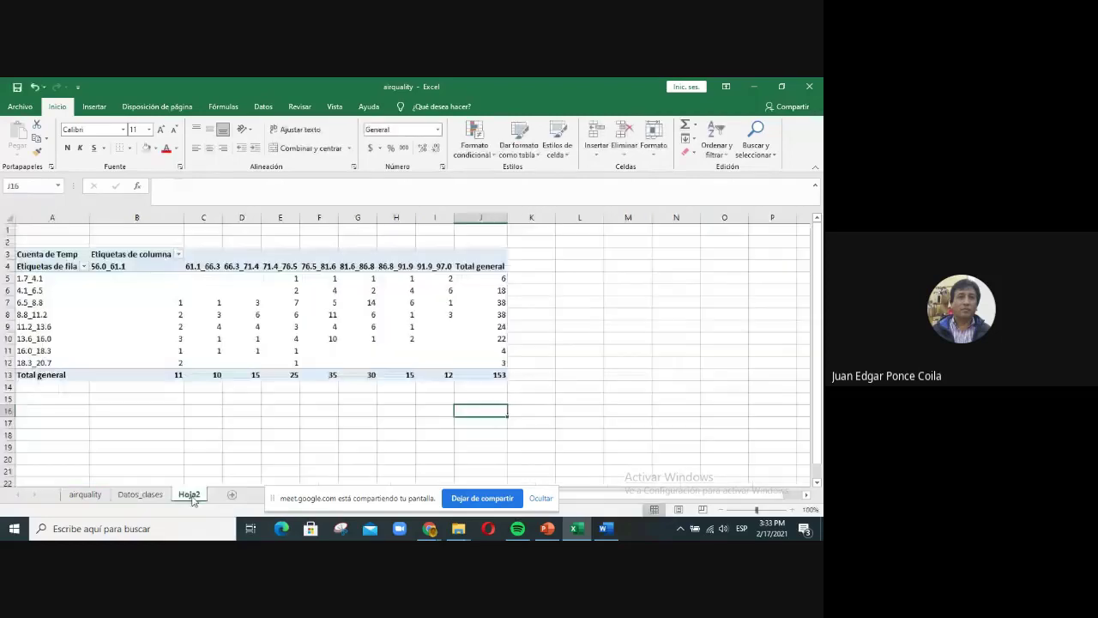
pyautogui.rightClick(193, 498)
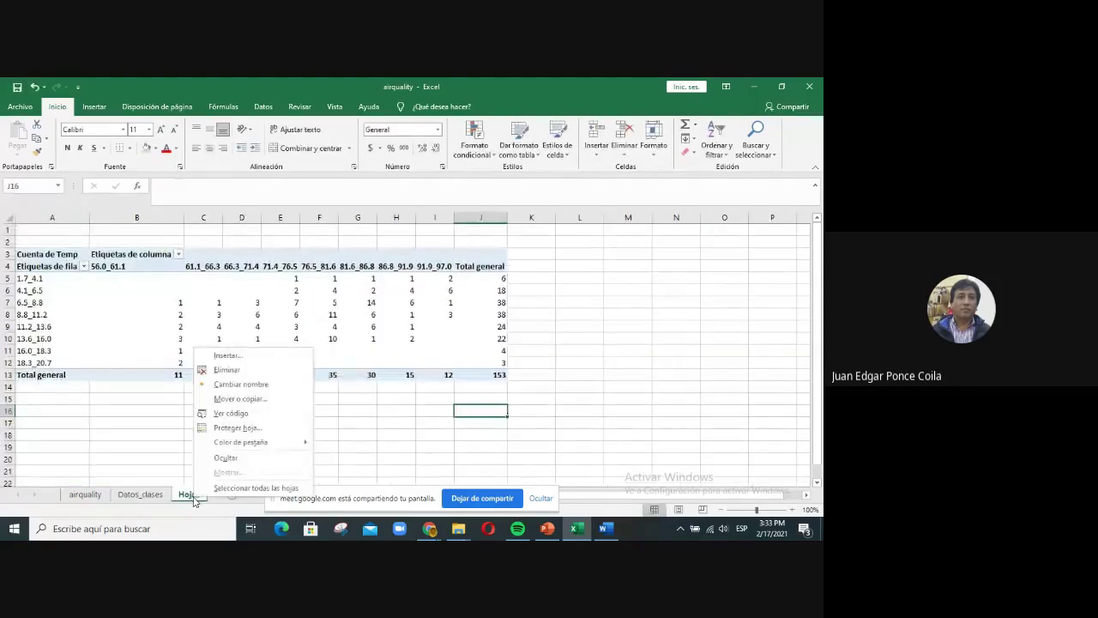
pyautogui.click(239, 386)
pyautogui.write('TD')
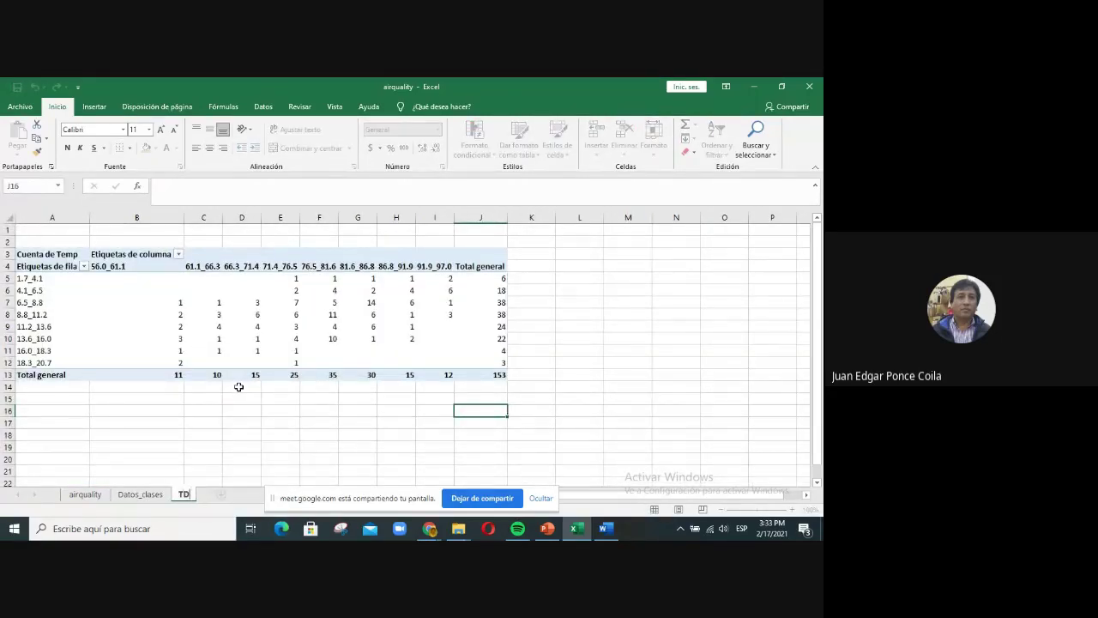
pyautogui.click(248, 396)
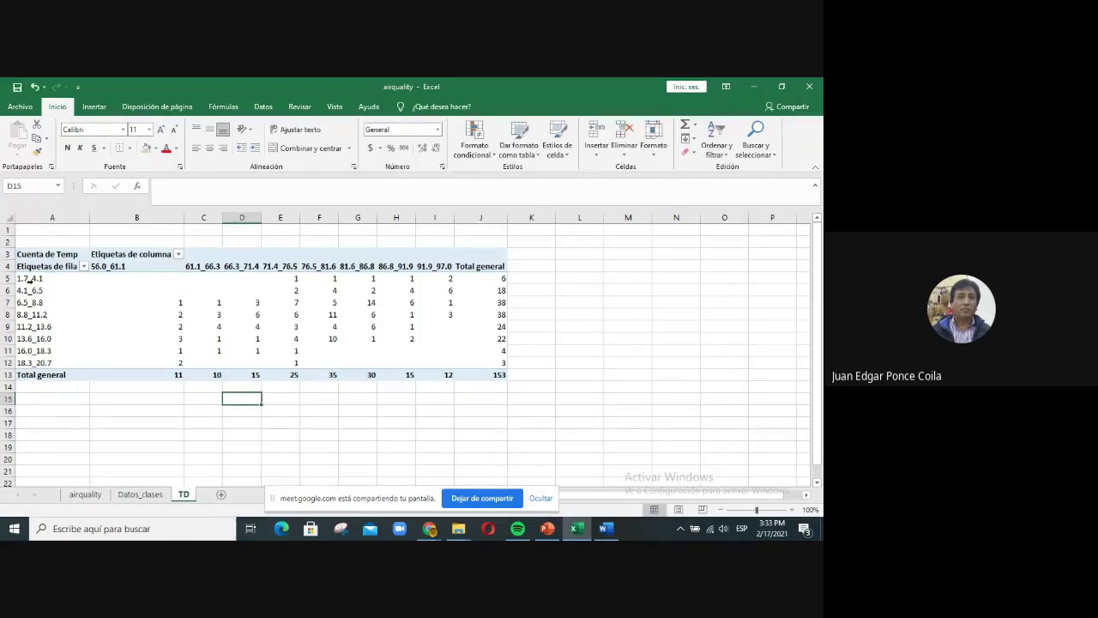
# - Copy the pivot table range A4:I12, without the grand totals, and add a new worksheet
pyautogui.click(190, 288)
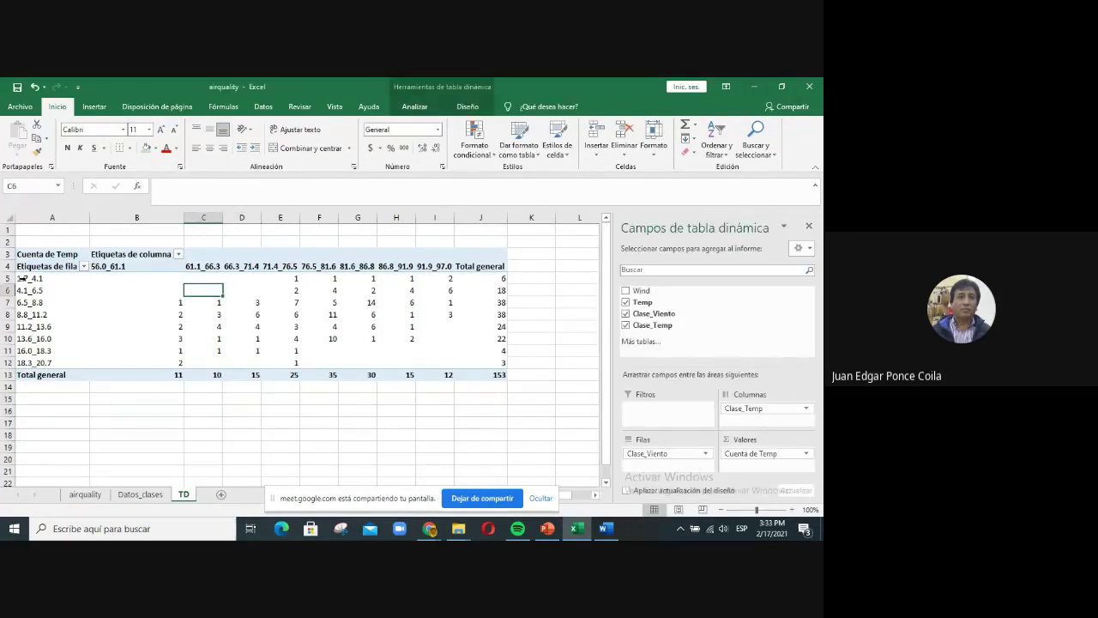
pyautogui.moveTo(26, 266); pyautogui.dragTo(448, 361)
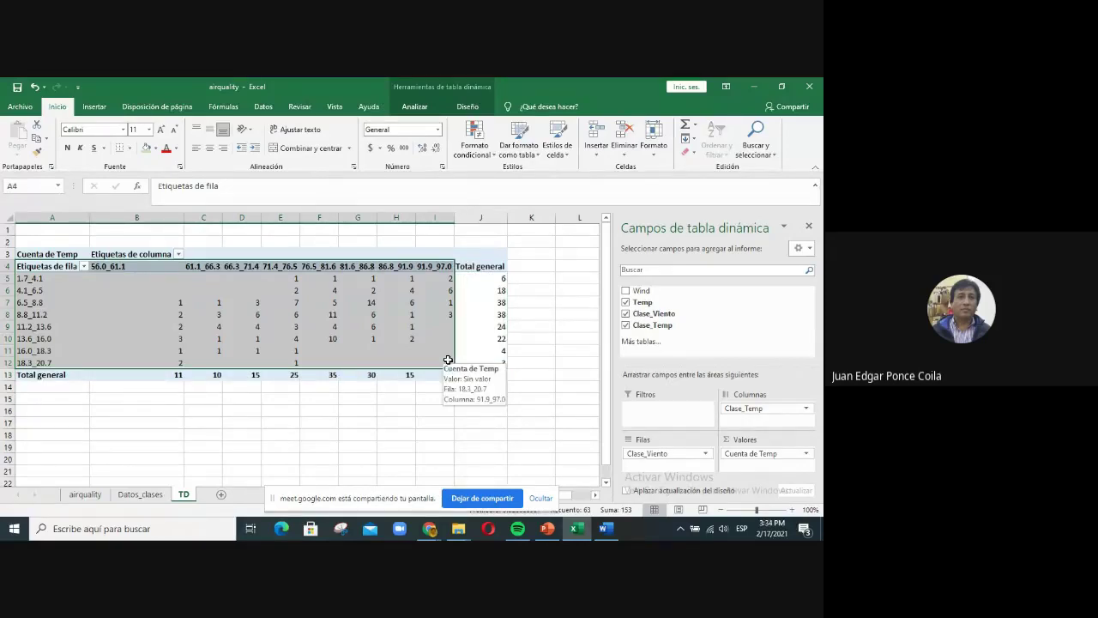
pyautogui.hotkey('ctrl', 'c')
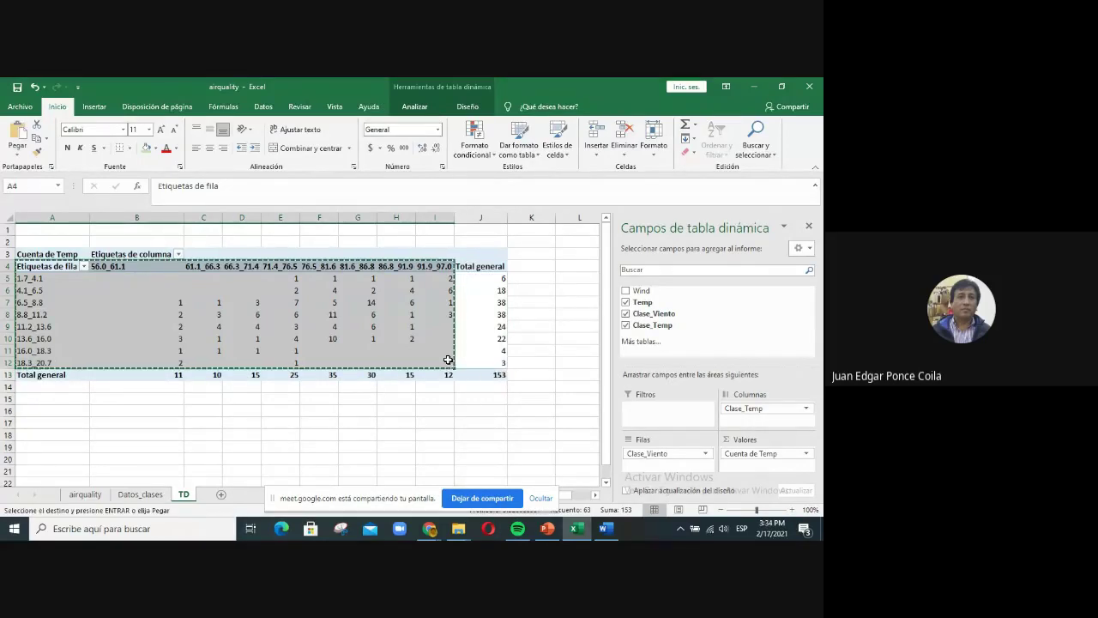
pyautogui.click(222, 498)
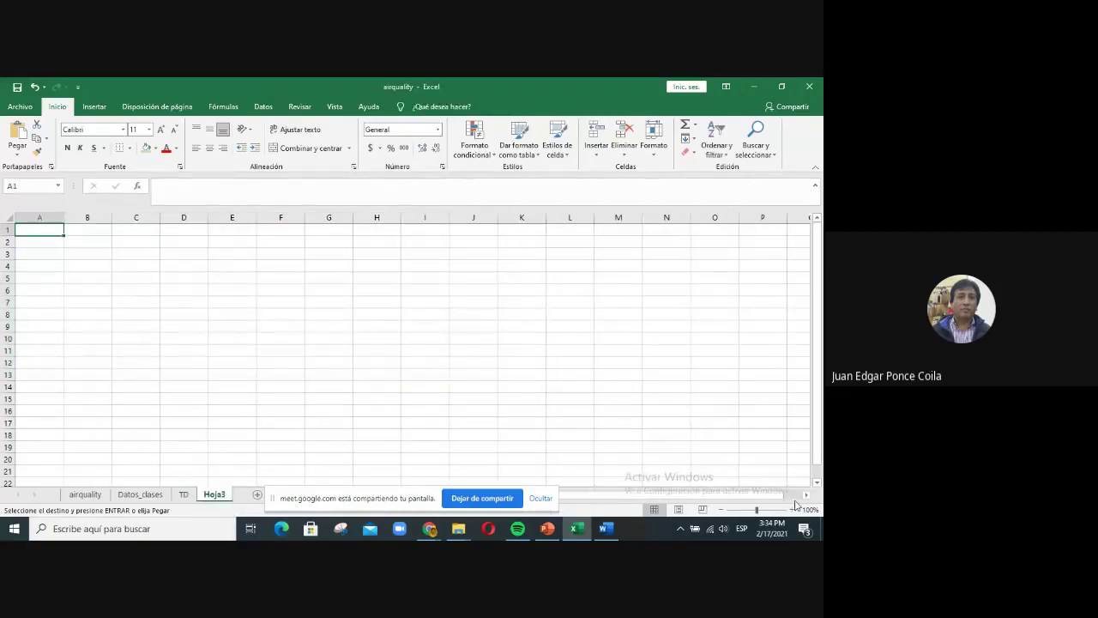
# - Set the new worksheet's zoom to 150% and paste the copied table starting at cell A2
pyautogui.click(811, 509)
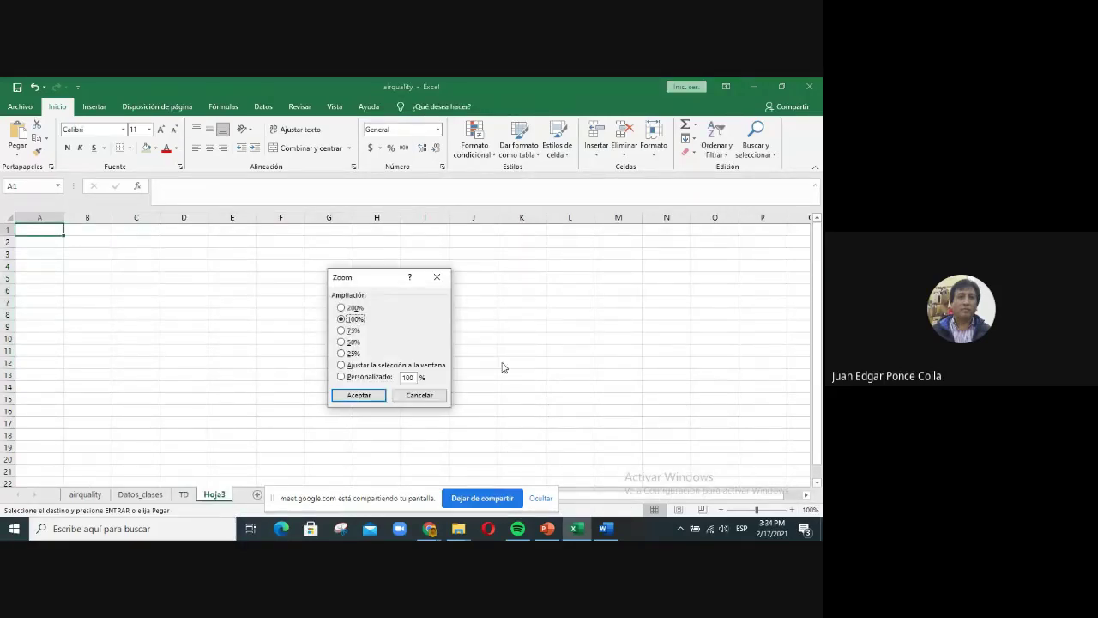
pyautogui.click(410, 377)
pyautogui.write('150')
pyautogui.press('Return')
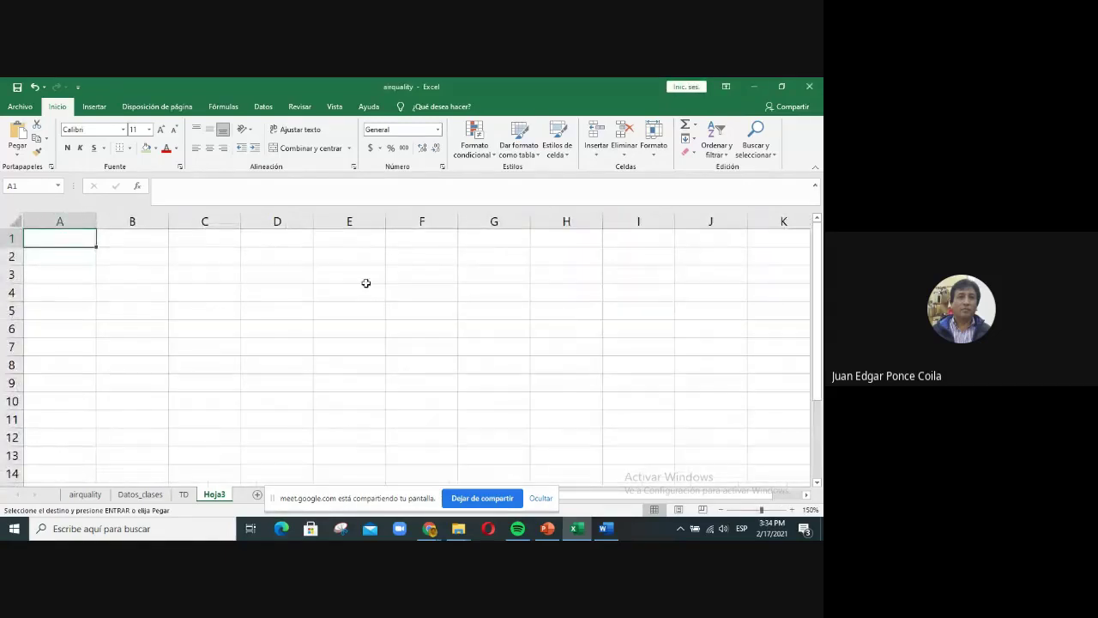
pyautogui.click(390, 255)
pyautogui.click(68, 256)
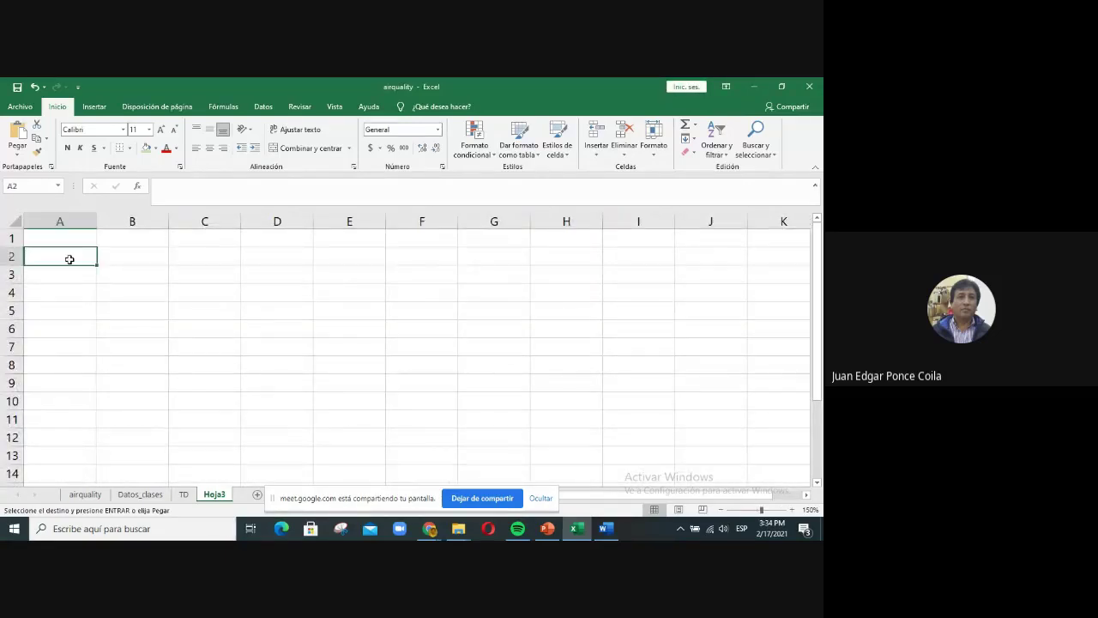
pyautogui.hotkey('ctrl', 'v')
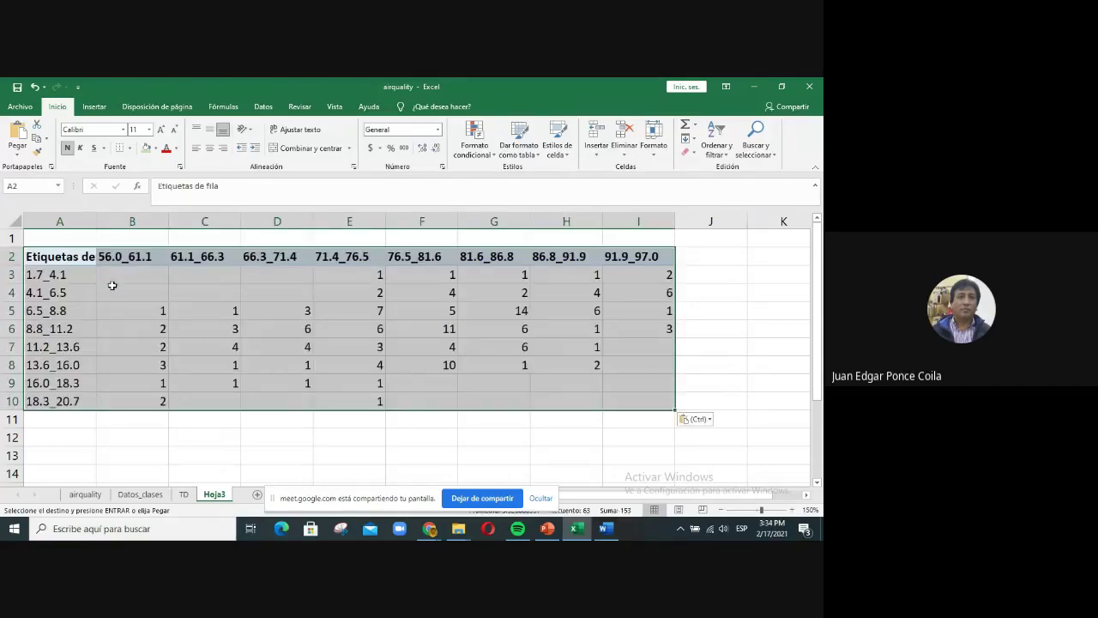
pyautogui.click(112, 288)
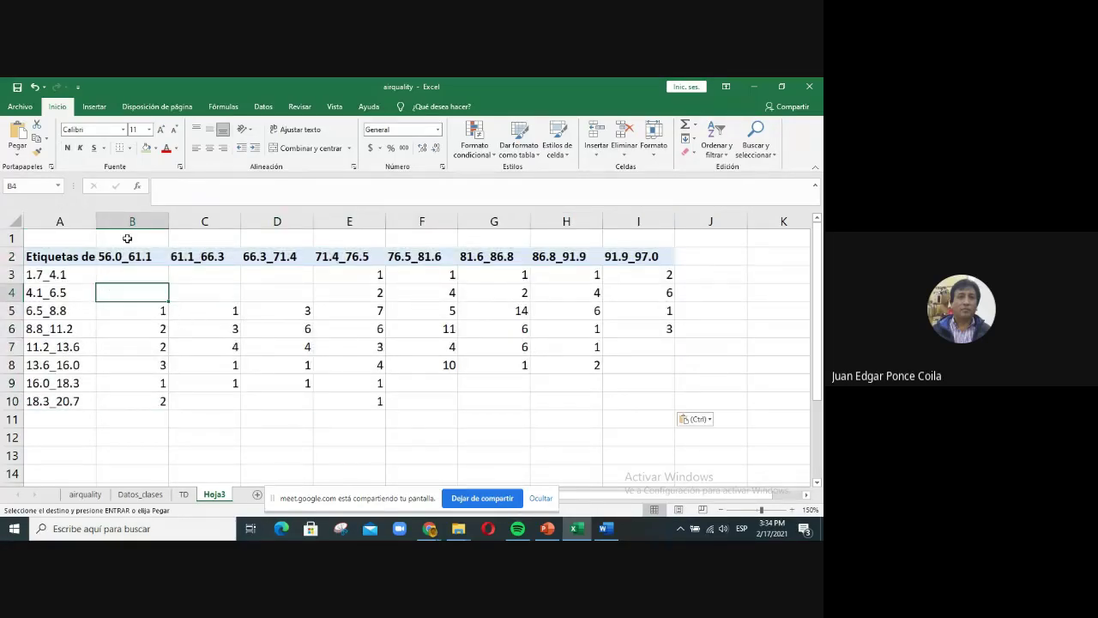
# - Merge cells B1:I1 above the temperature class headers using the cell format's alignment settings
pyautogui.moveTo(127, 237); pyautogui.dragTo(624, 230)
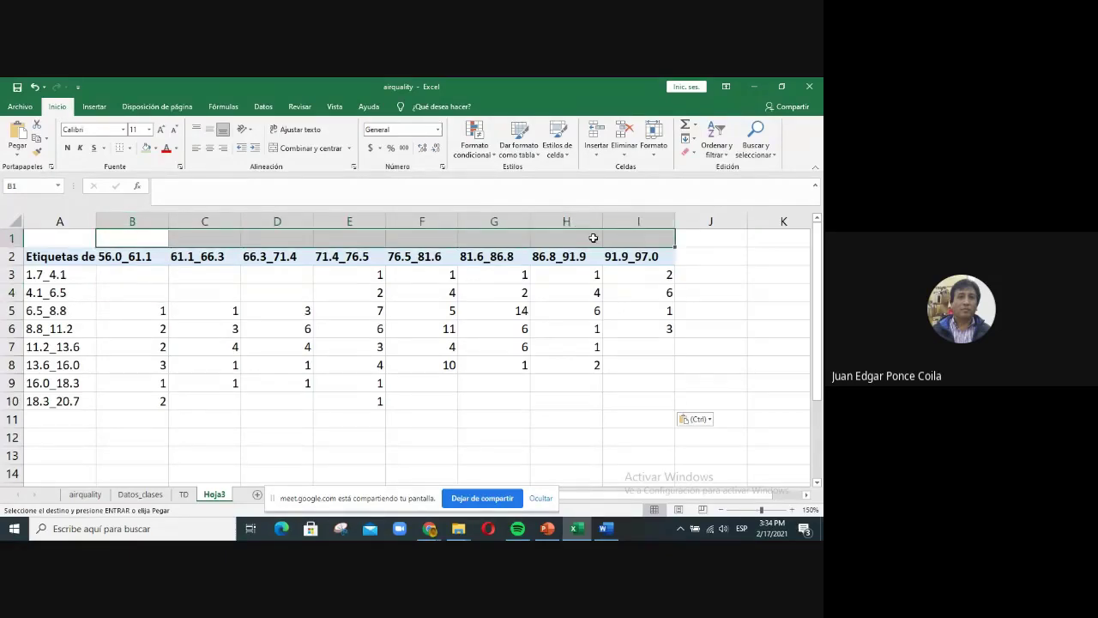
pyautogui.rightClick(275, 239)
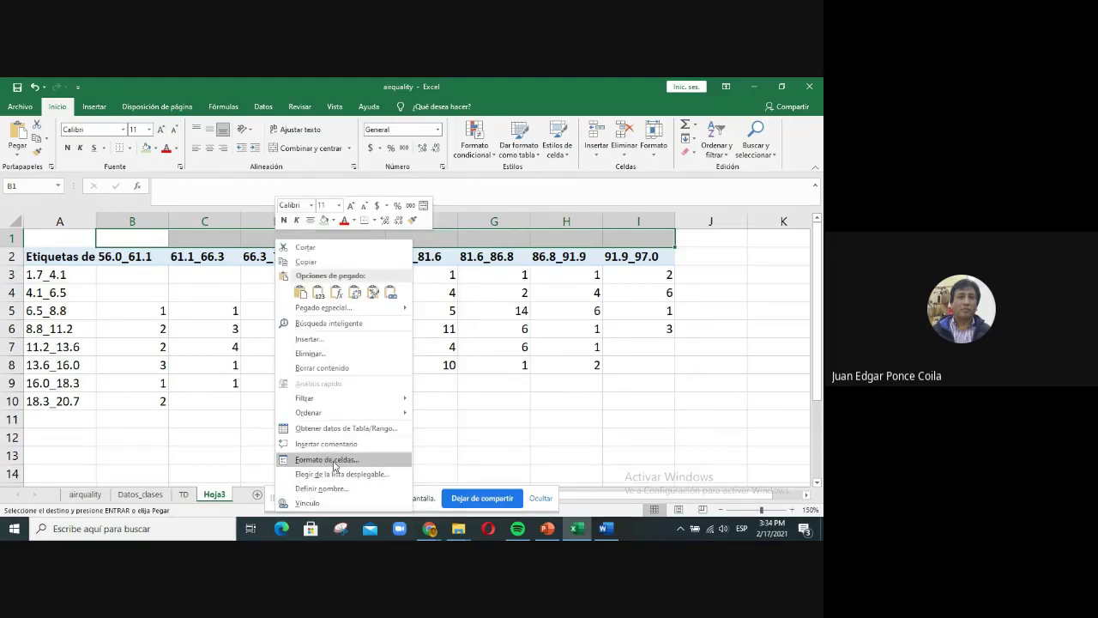
pyautogui.click(334, 461)
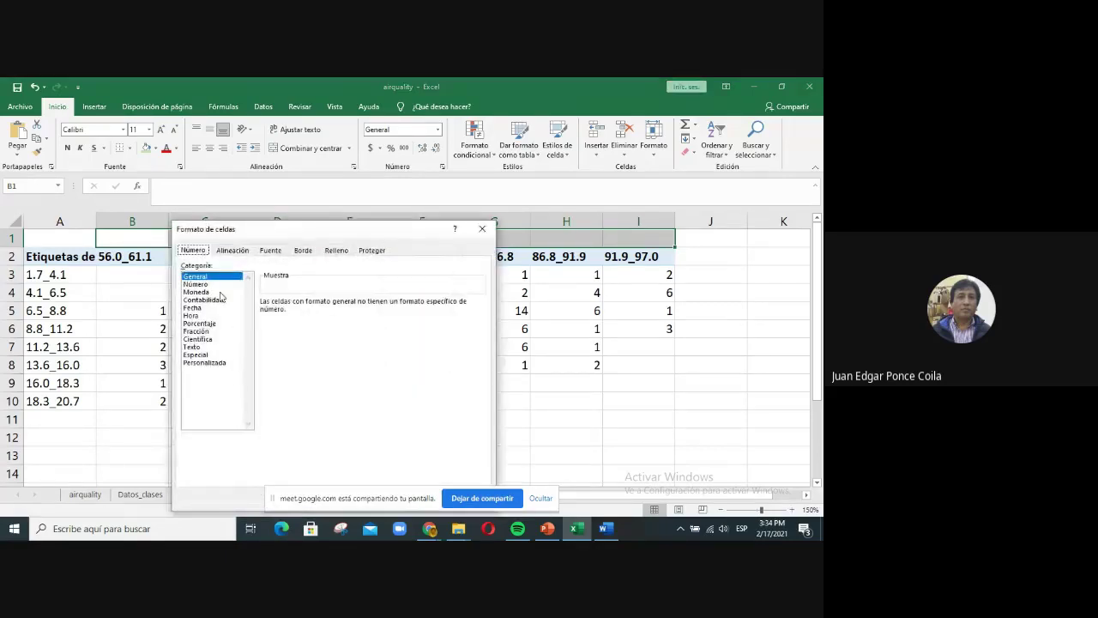
pyautogui.click(238, 251)
pyautogui.click(221, 378)
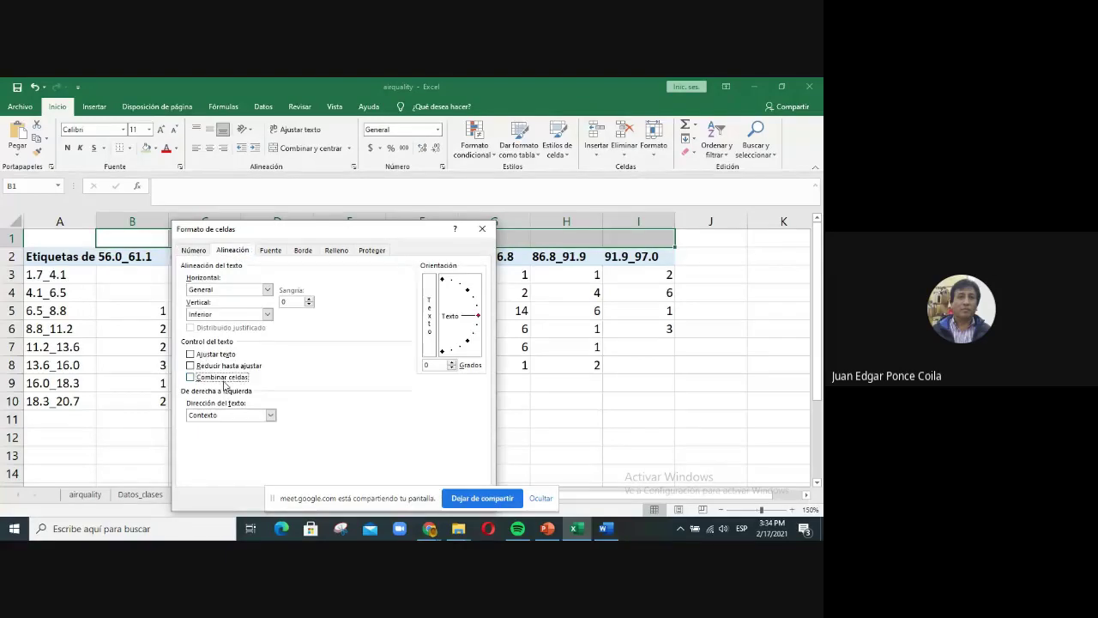
pyautogui.moveTo(383, 236); pyautogui.dragTo(329, 207)
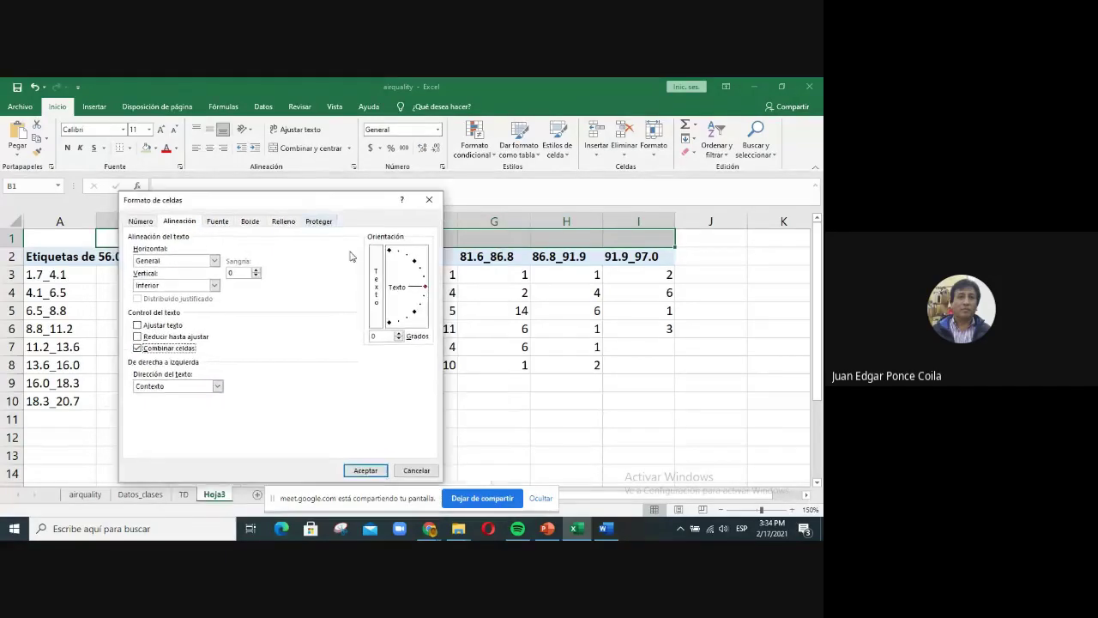
pyautogui.click(365, 470)
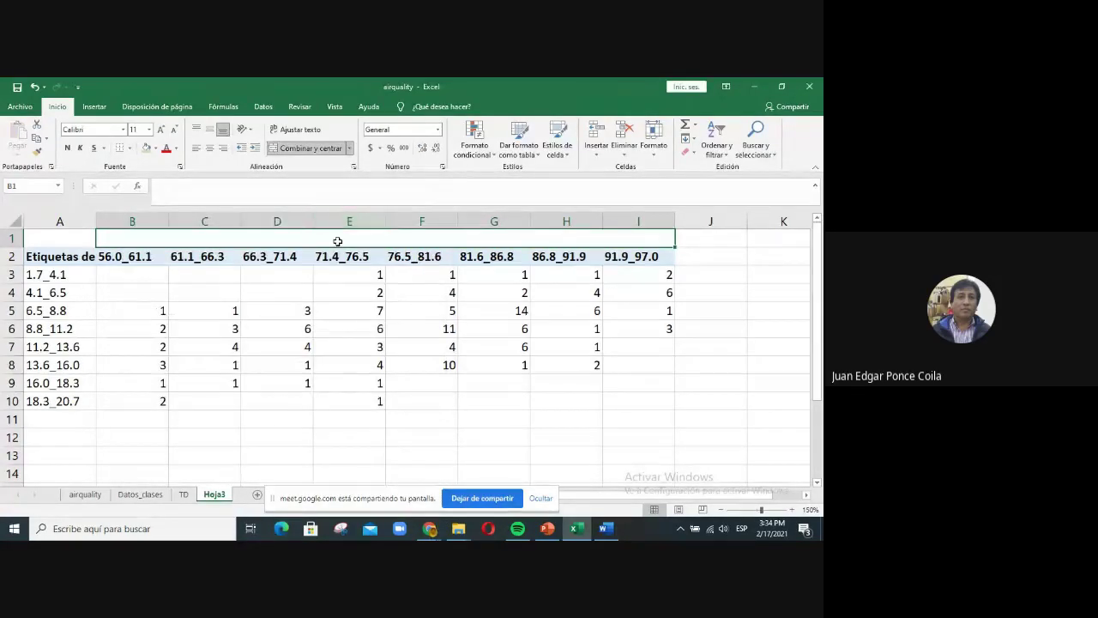
# - Enter the heading "Clases de Temperatura maxima en grados farenheit" in the merged cell B1
pyautogui.write('Clase')
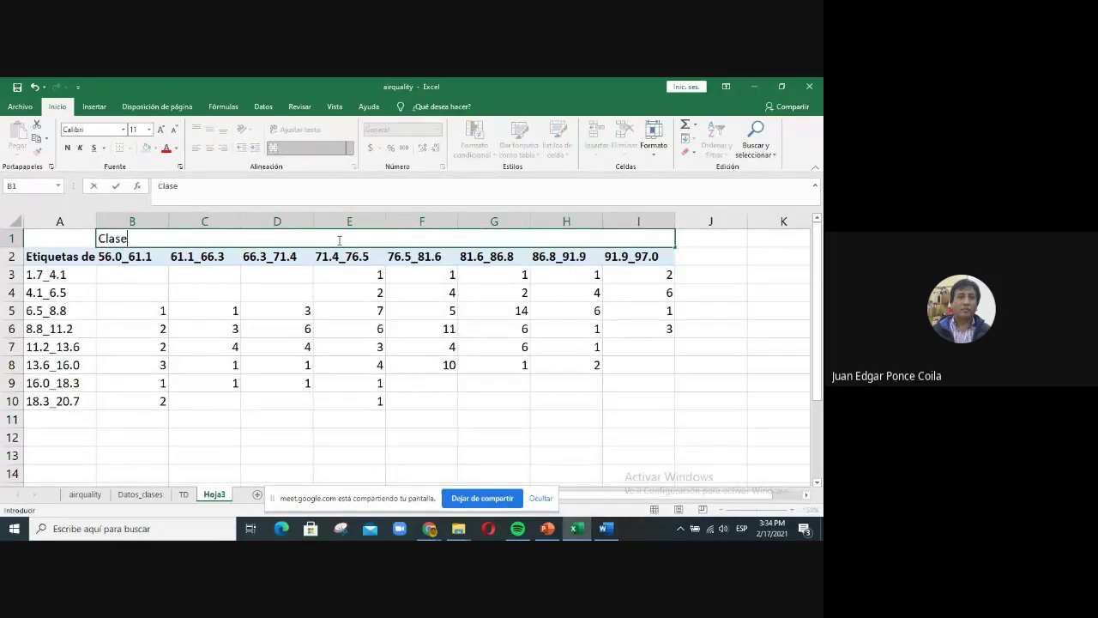
pyautogui.write('s de teméra')
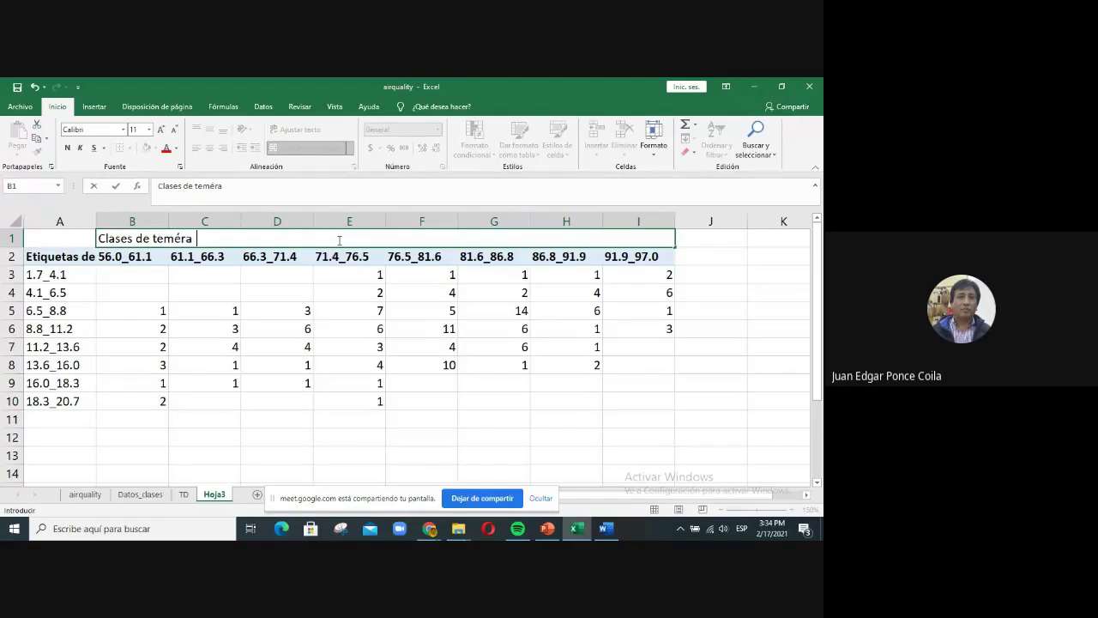
pyautogui.write('tura')
pyautogui.write('m')
pyautogui.press('BackSpace')
pyautogui.press('BackSpace')
pyautogui.press('BackSpace')
pyautogui.press('BackSpace')
pyautogui.press('BackSpace')
pyautogui.press('BackSpace')
pyautogui.press('BackSpace')
pyautogui.press('BackSpace')
pyautogui.press('BackSpace')
pyautogui.write('Teméra')
pyautogui.press('BackSpace')
pyautogui.write('peratura ')
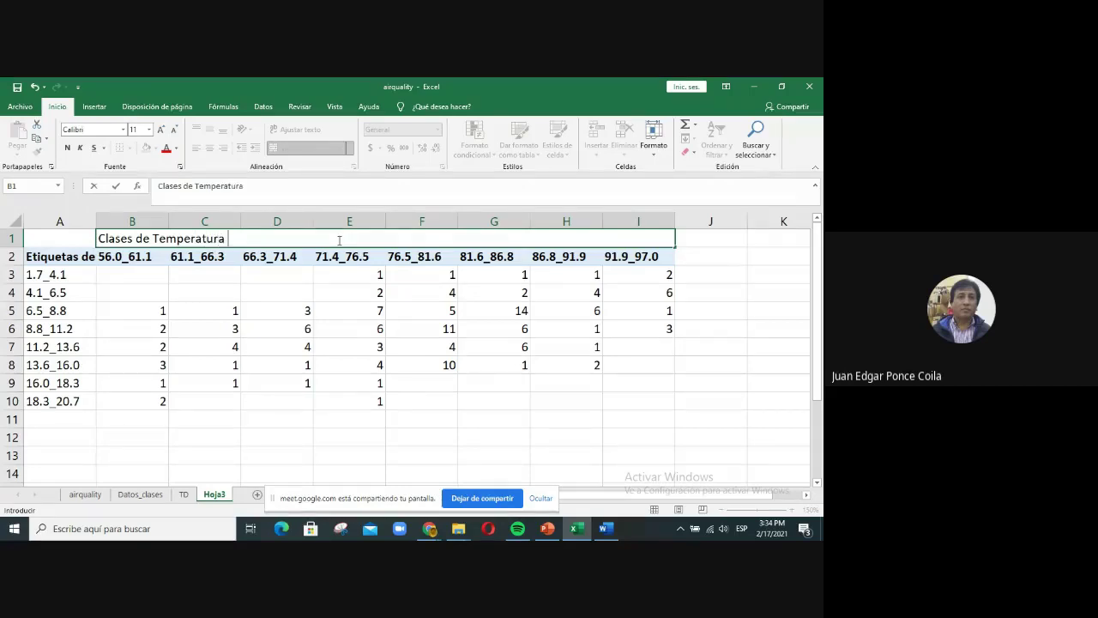
pyautogui.write('maxima en grados ')
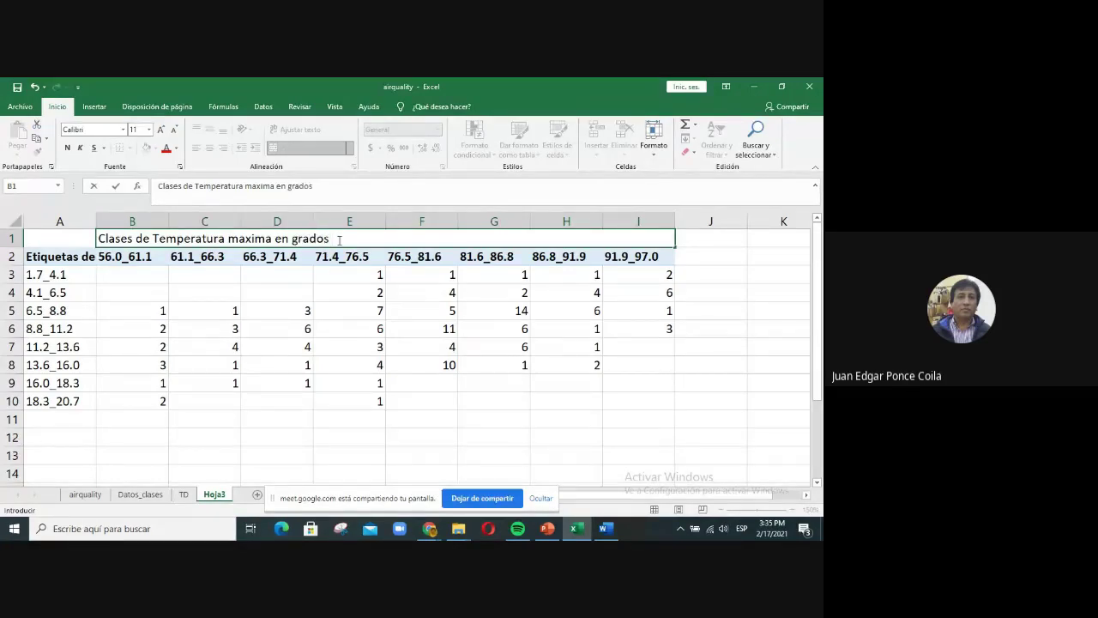
pyautogui.write('farenheit')
pyautogui.click(60, 273)
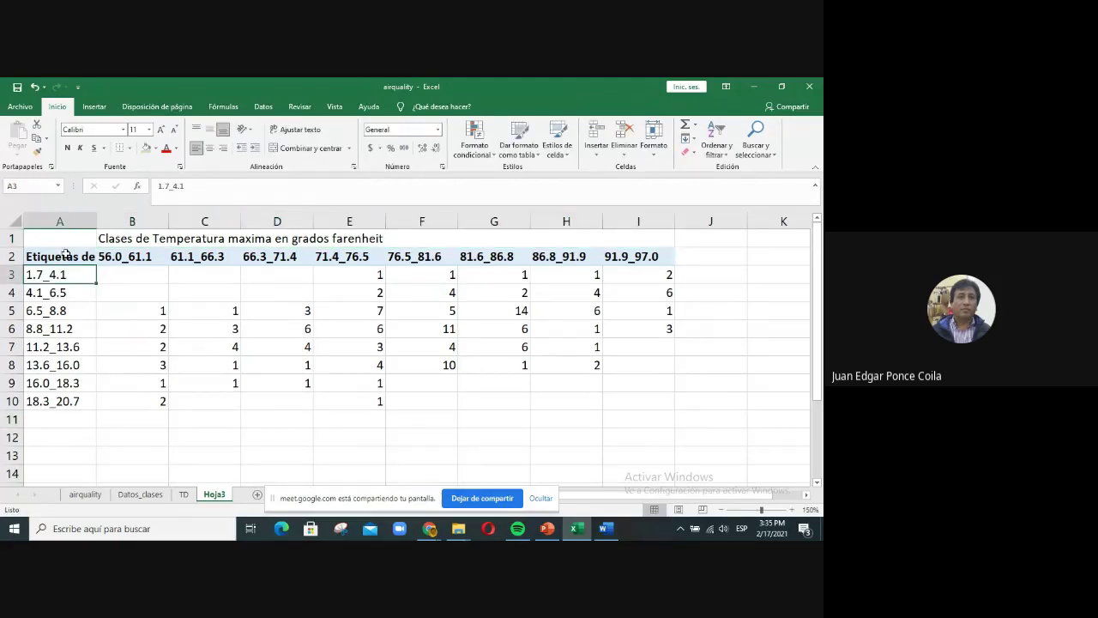
# - Clear the "Etiquetas de fila" label from cell A2
pyautogui.click(65, 255)
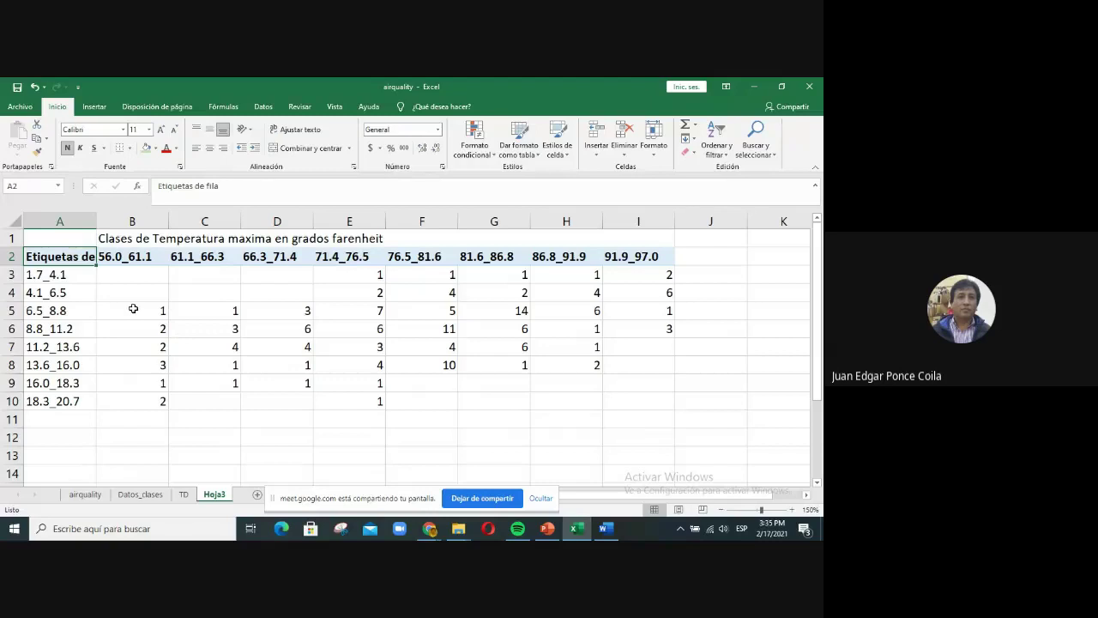
pyautogui.press('Delete')
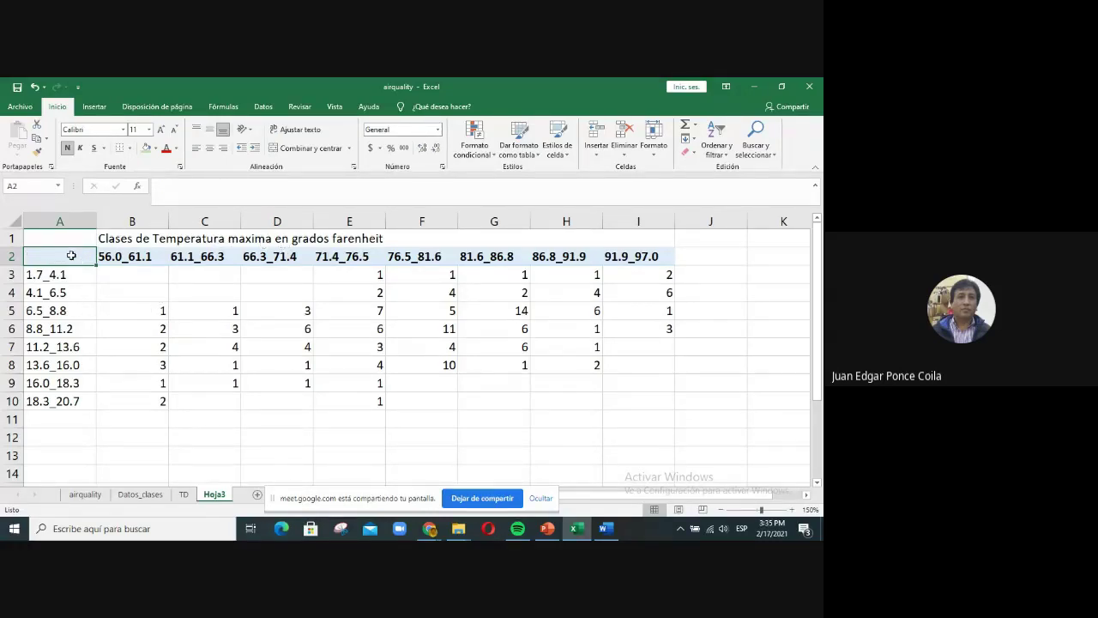
# - Insert an entire new column before the table's first column, starting from cell A1
pyautogui.click(51, 233)
pyautogui.rightClick(52, 233)
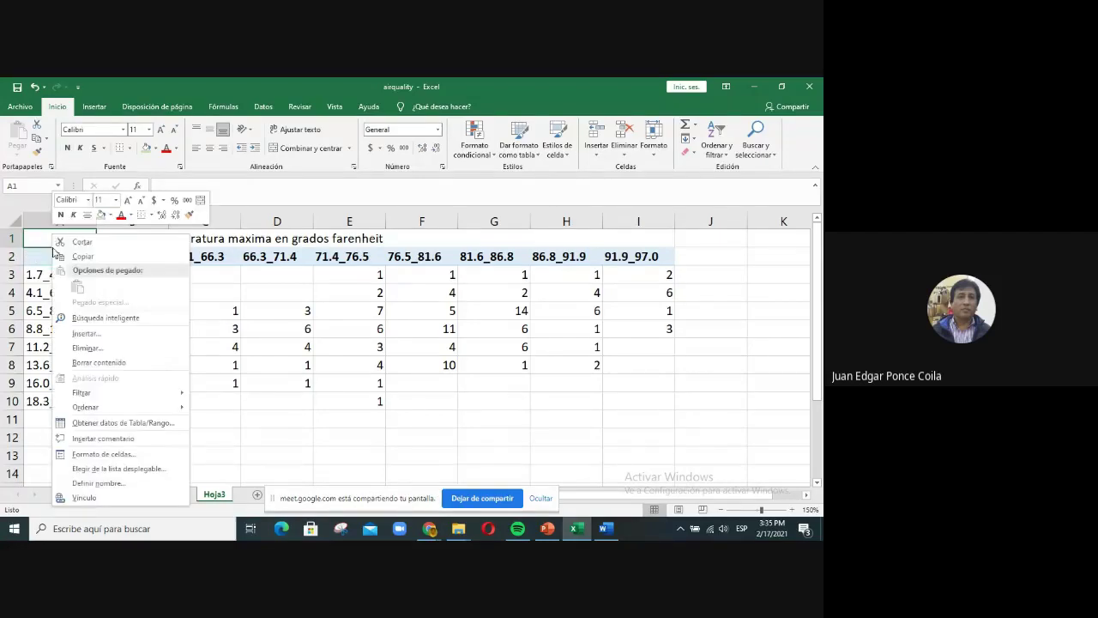
pyautogui.click(90, 341)
pyautogui.click(99, 345)
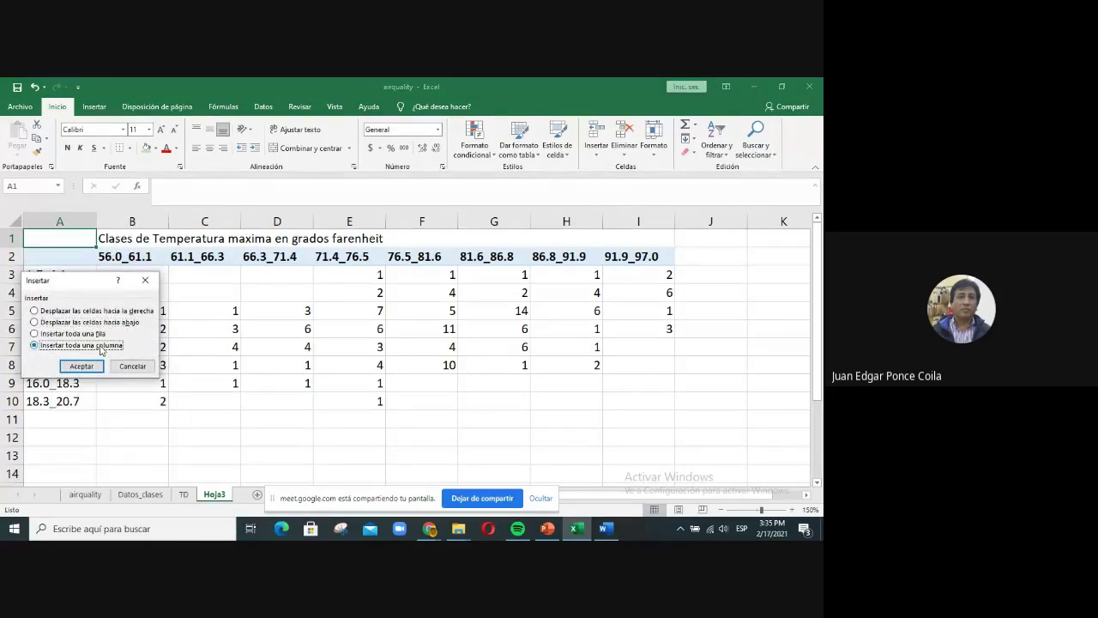
pyautogui.click(82, 366)
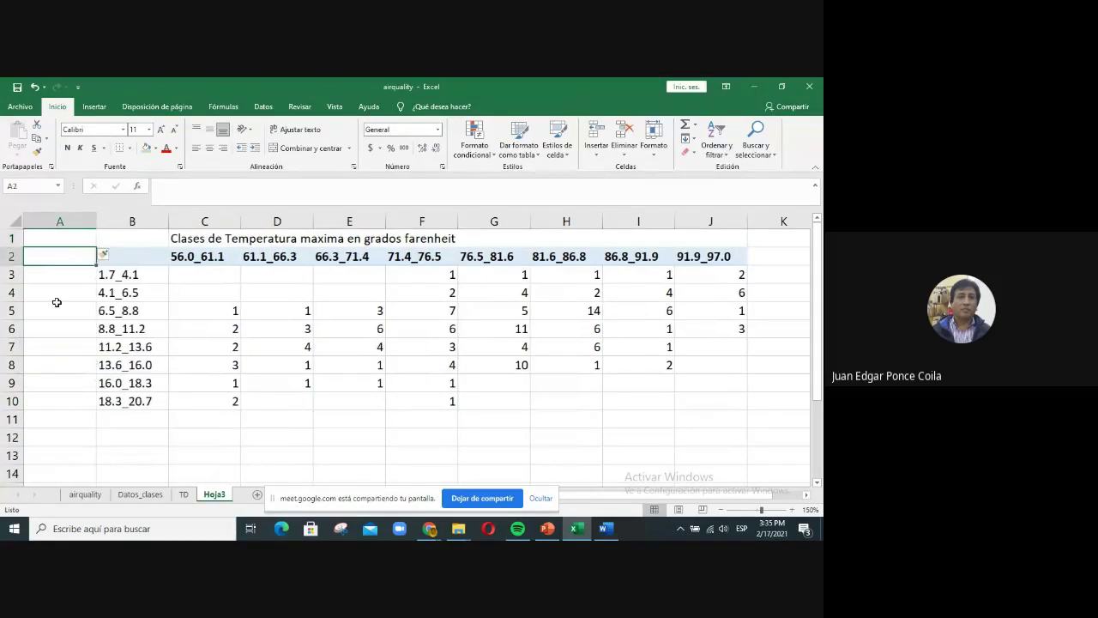
# - Merge cells A3:A10 beside the wind classes using the cell format's alignment settings
pyautogui.moveTo(64, 275); pyautogui.dragTo(60, 397)
pyautogui.rightClick(66, 365)
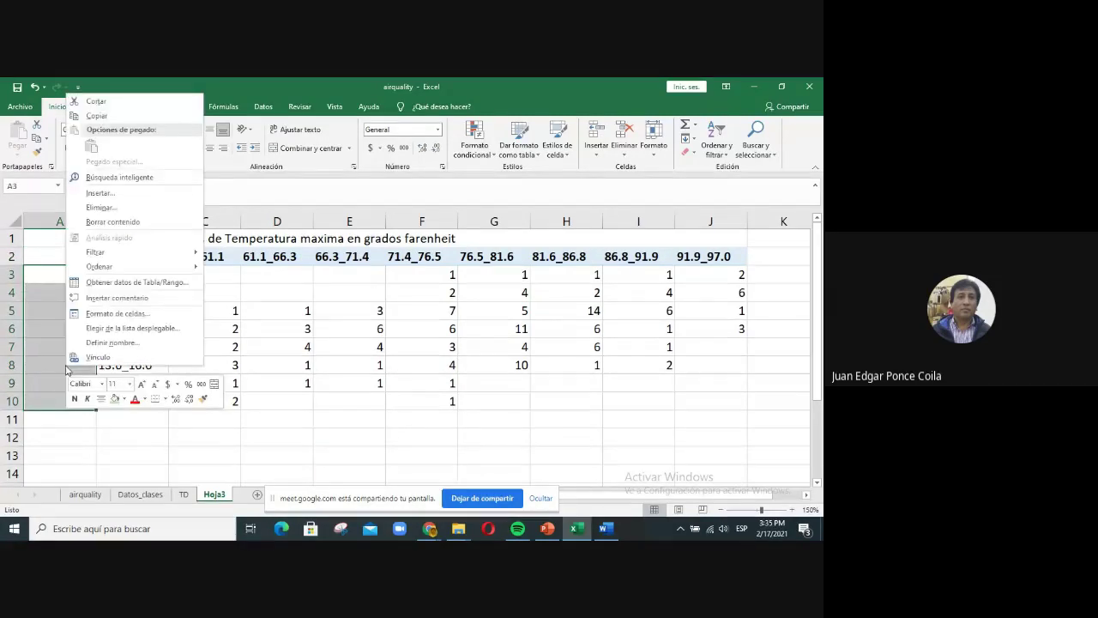
pyautogui.click(122, 313)
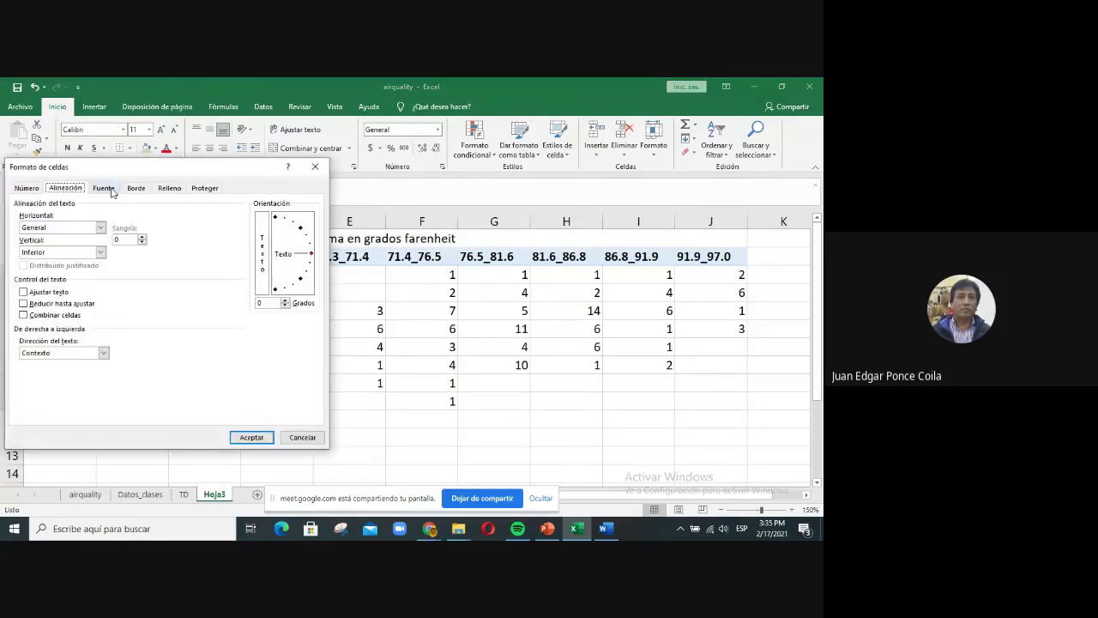
pyautogui.click(63, 317)
pyautogui.click(250, 439)
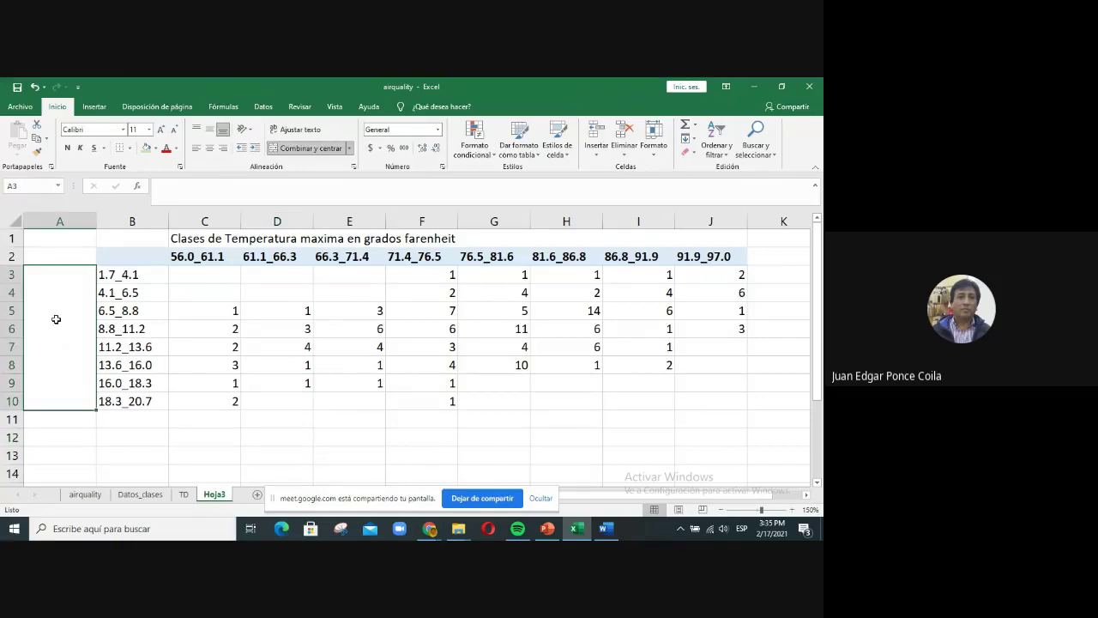
# - Enter the heading "Clases de velocidad del viento en millas por hora" in the merged cell A3
pyautogui.write('Cla')
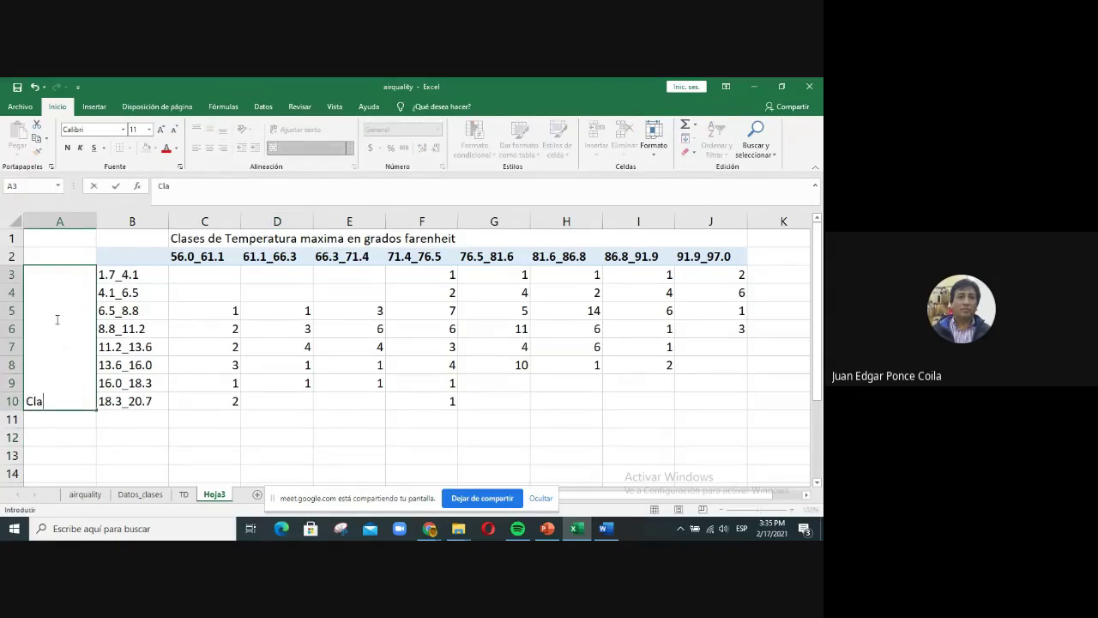
pyautogui.write('ses de velo')
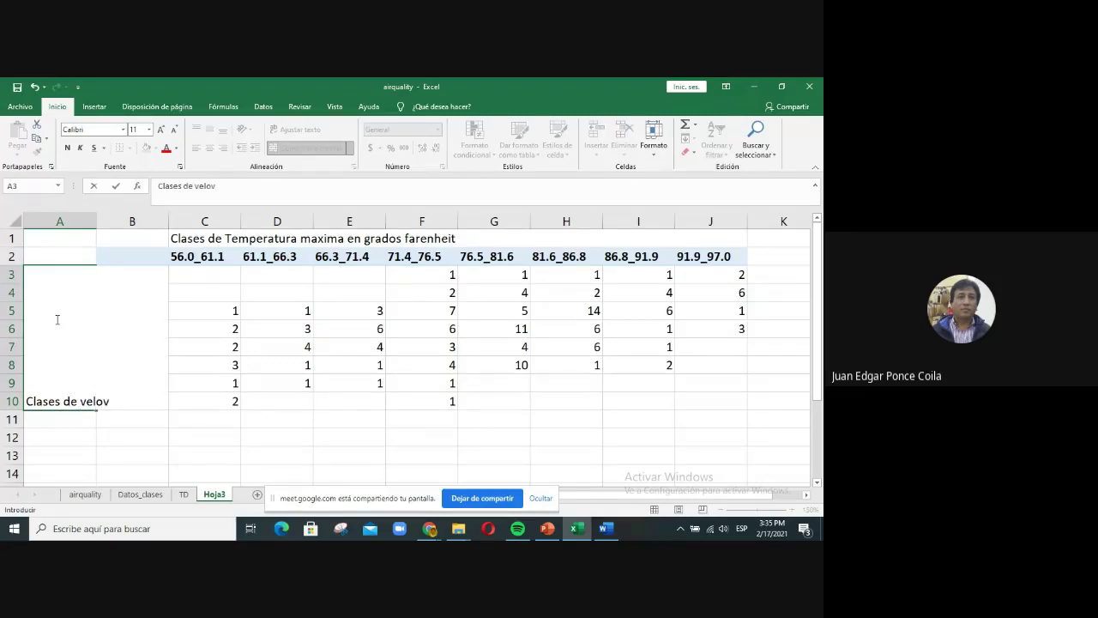
pyautogui.write('cidad del v')
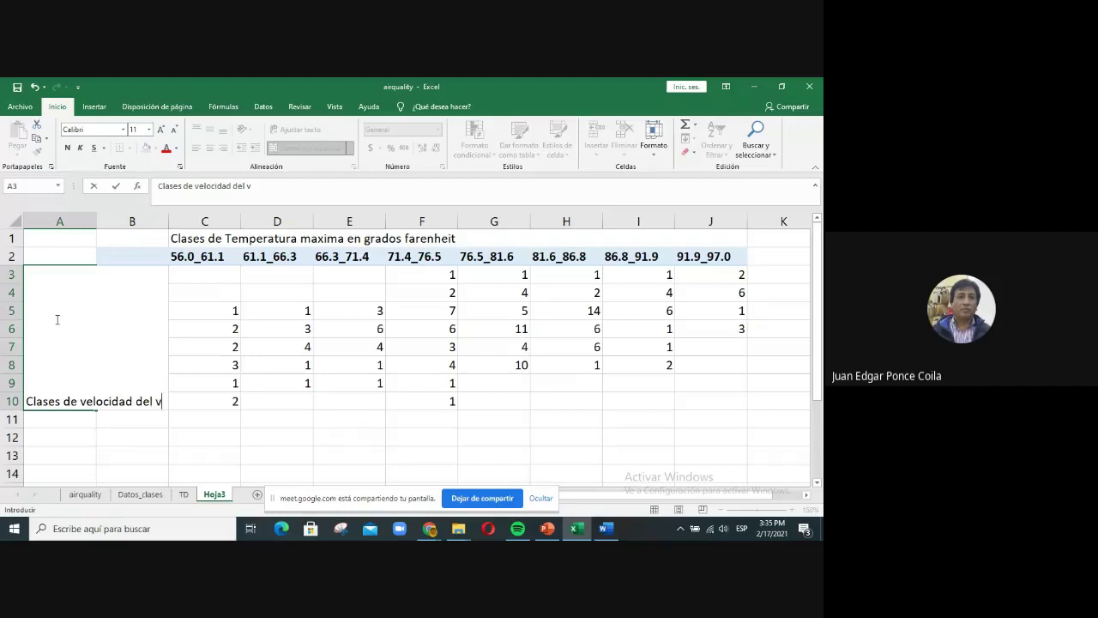
pyautogui.write('iento en m')
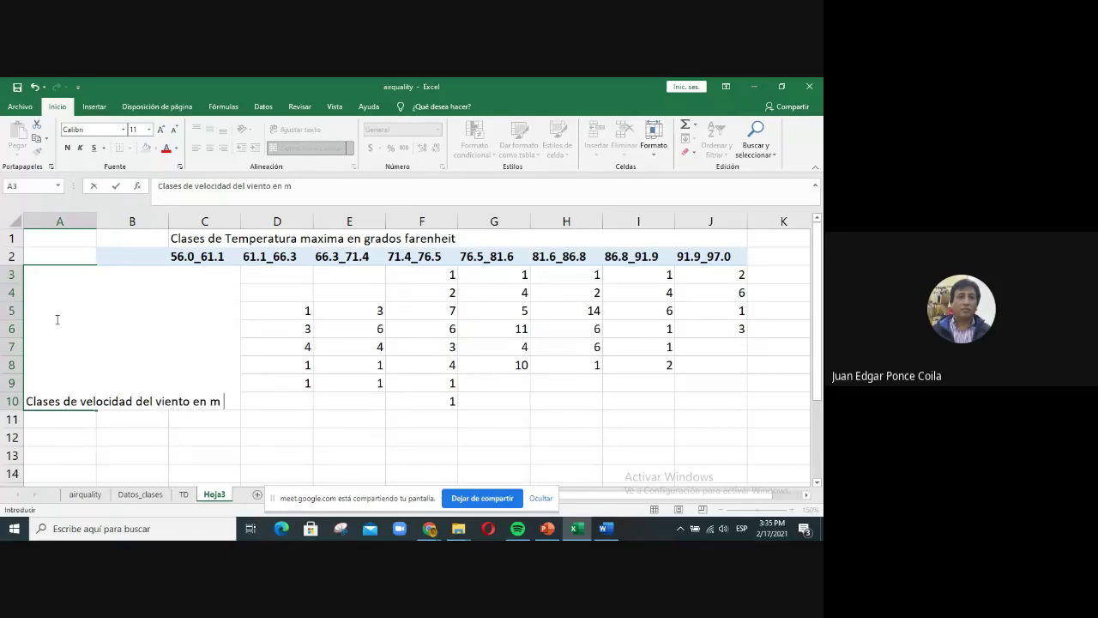
pyautogui.write('illas po')
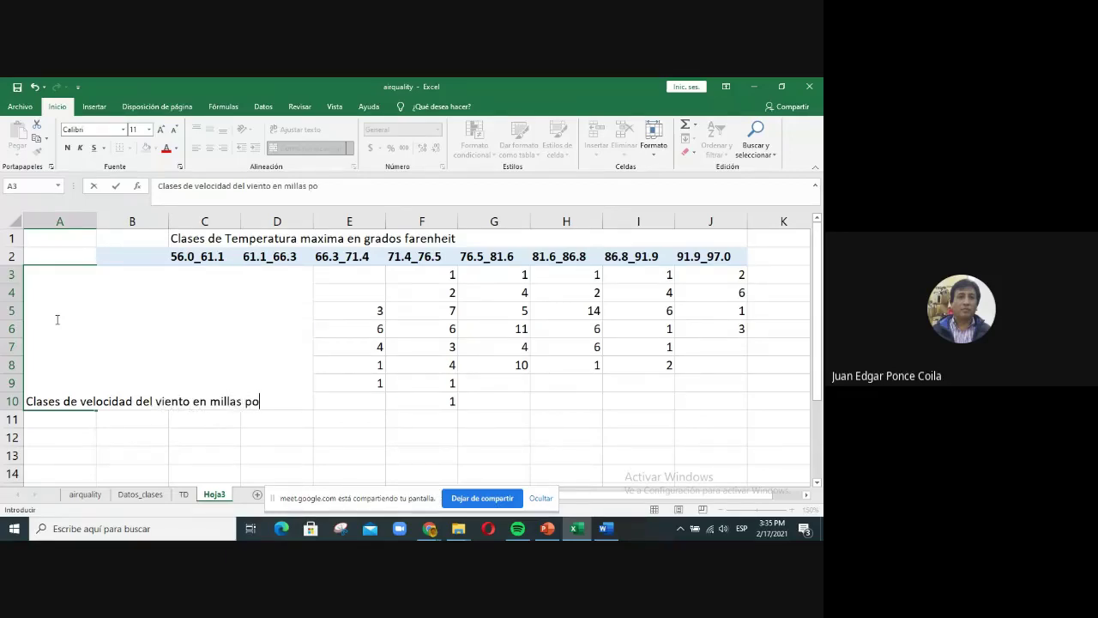
pyautogui.write('r hora')
pyautogui.press('Return')
# - Rotate the text of the merged wind-speed heading to 90 degrees in the cell format's alignment settings
pyautogui.click(63, 307)
pyautogui.rightClick(64, 307)
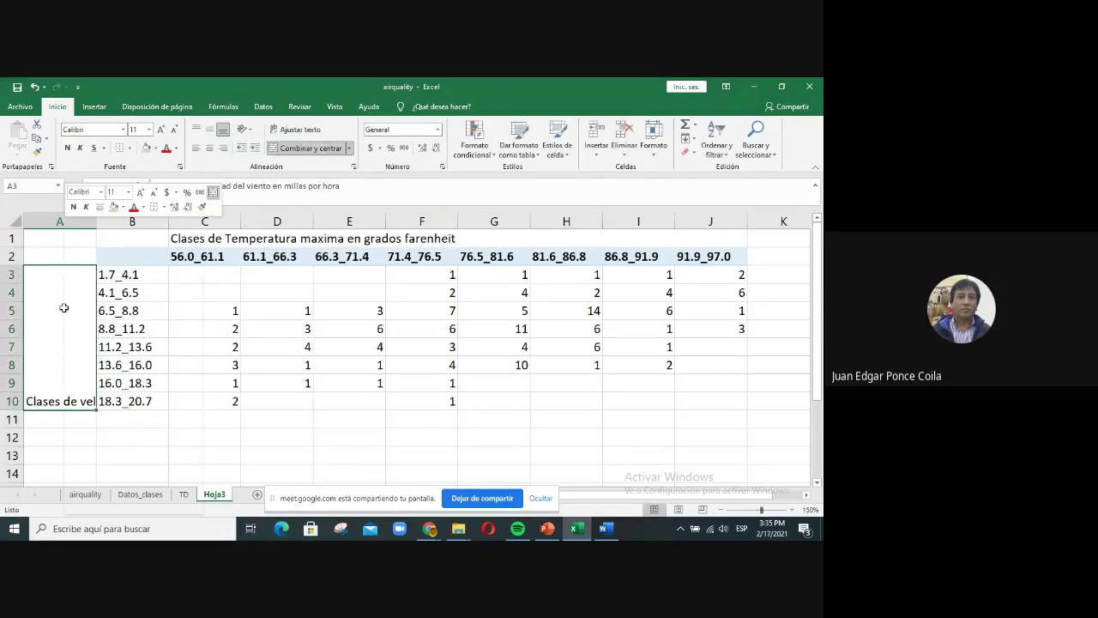
pyautogui.click(122, 461)
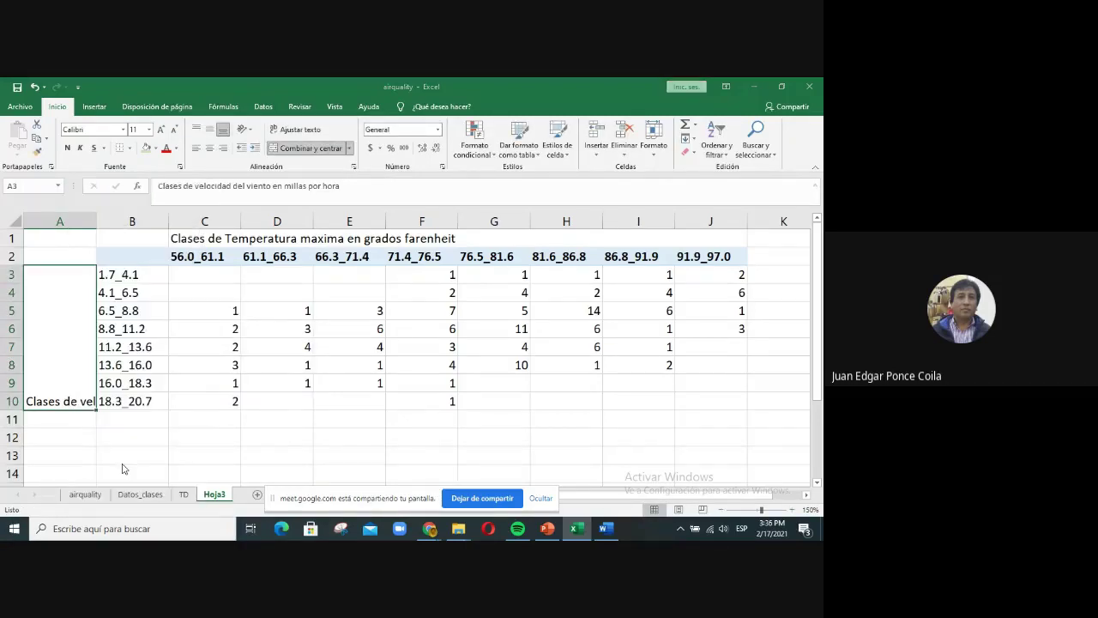
pyautogui.moveTo(314, 314); pyautogui.dragTo(274, 279)
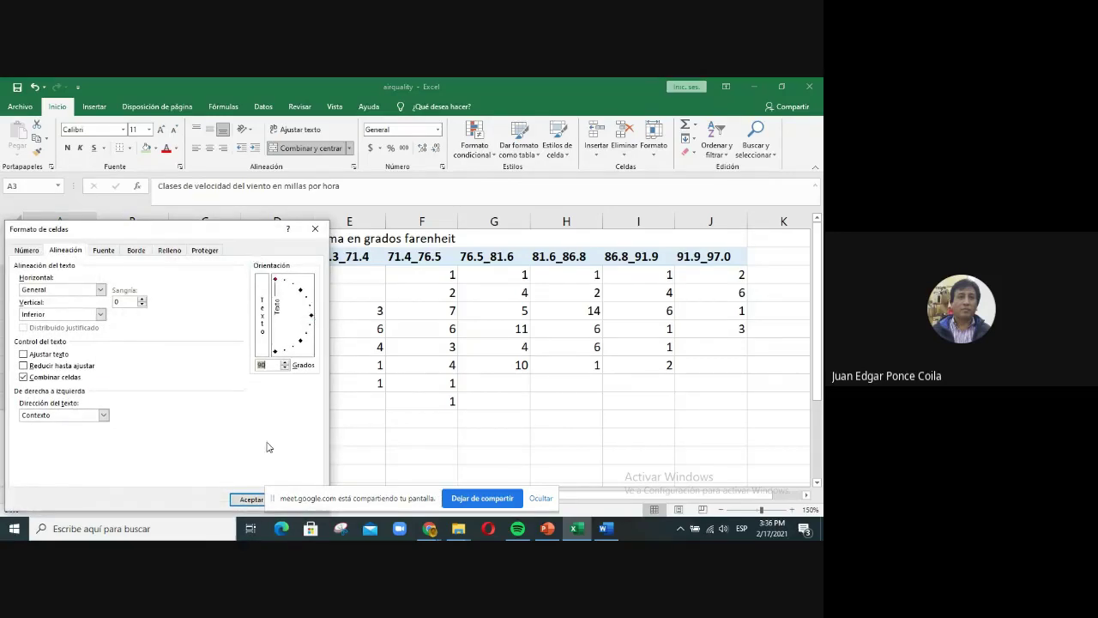
pyautogui.click(250, 498)
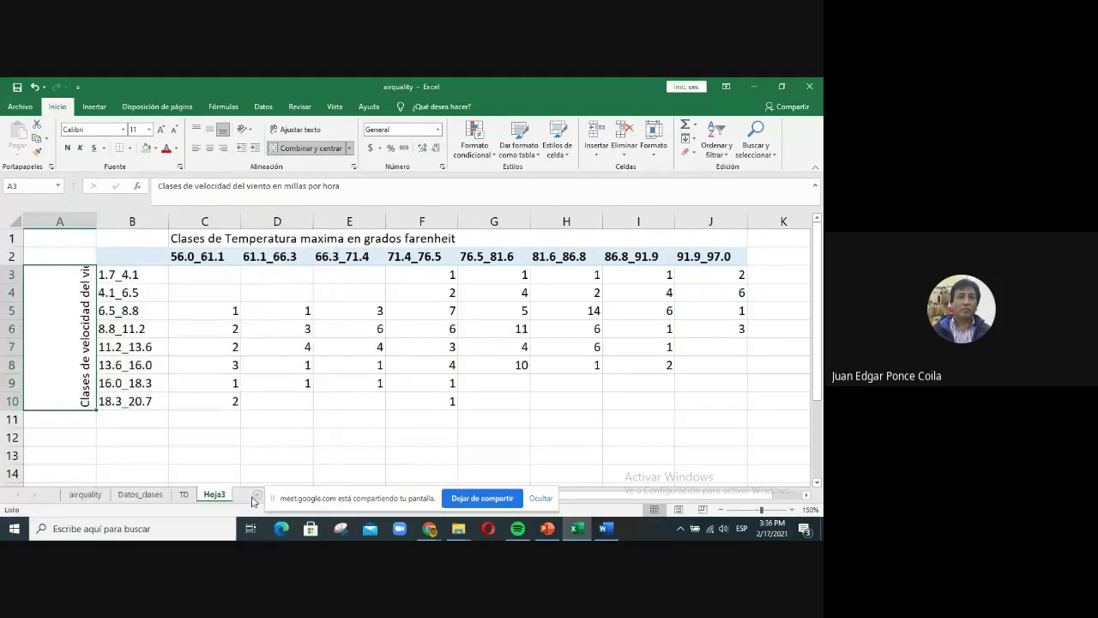
# - Turn on text wrapping for the rotated wind-speed heading in the cell format's alignment settings
pyautogui.rightClick(81, 296)
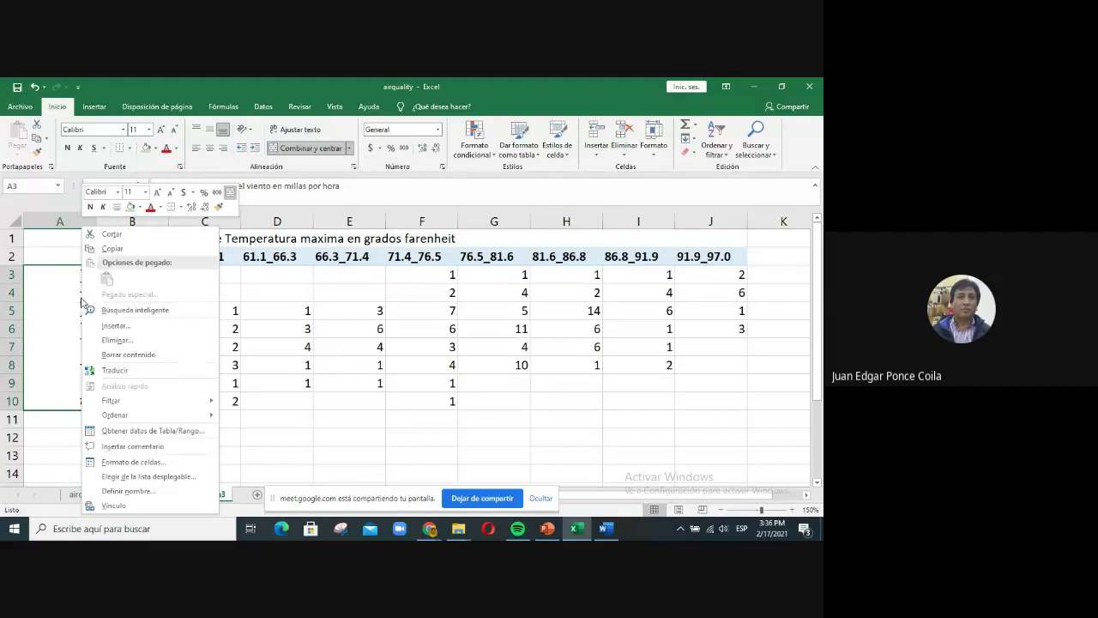
pyautogui.click(124, 464)
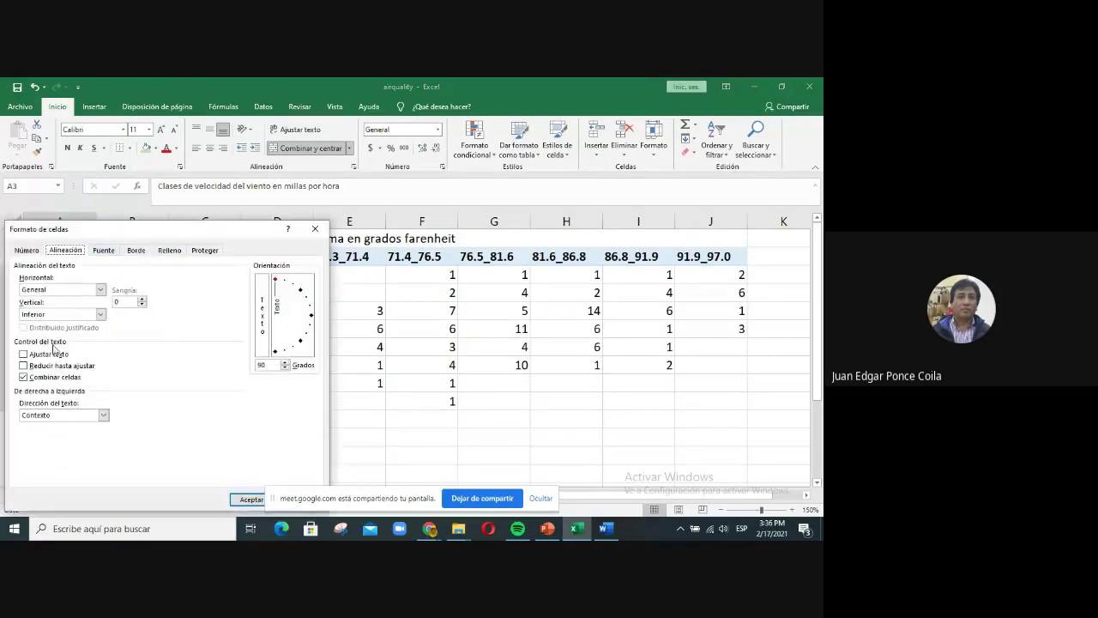
pyautogui.click(49, 353)
pyautogui.click(249, 499)
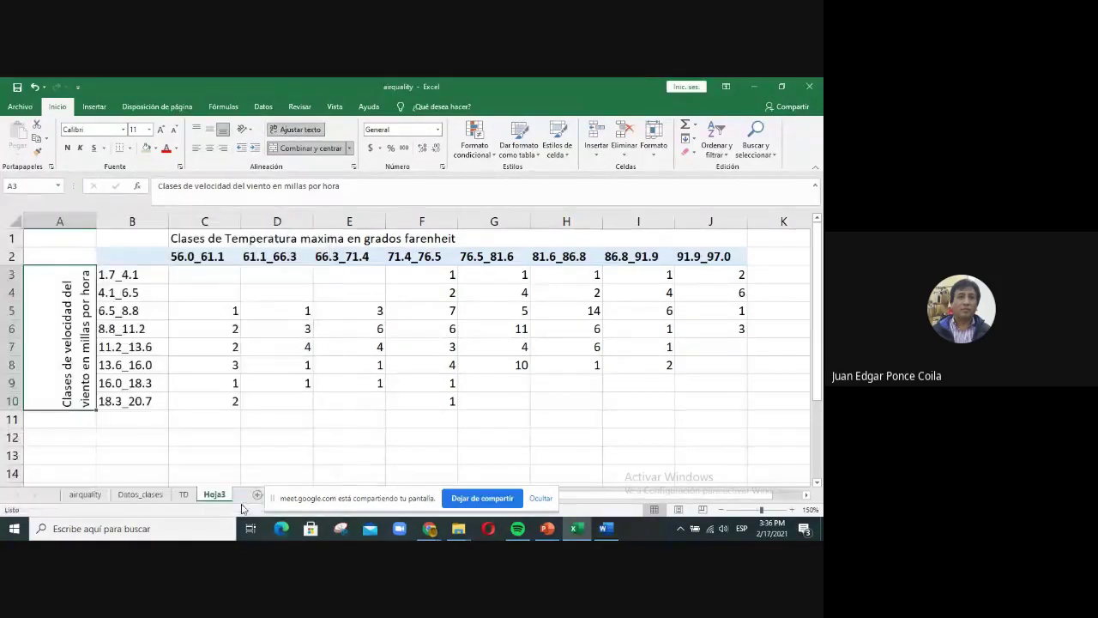
pyautogui.click(224, 383)
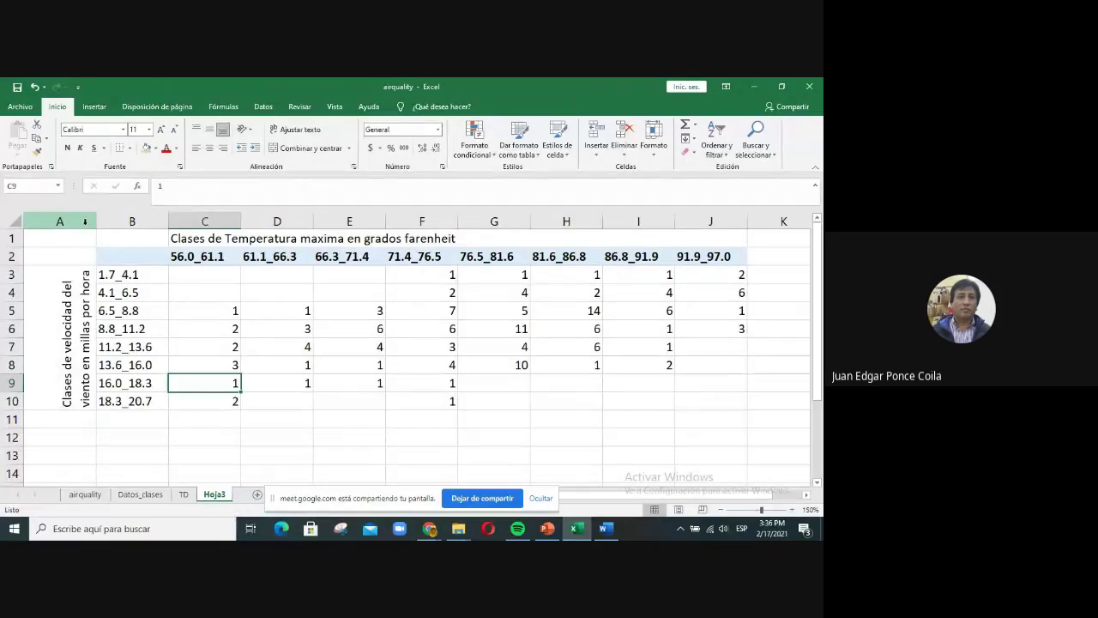
# - Narrow column A around its rotated heading and slightly narrow columns C through J to a common width
pyautogui.moveTo(97, 216); pyautogui.dragTo(68, 215)
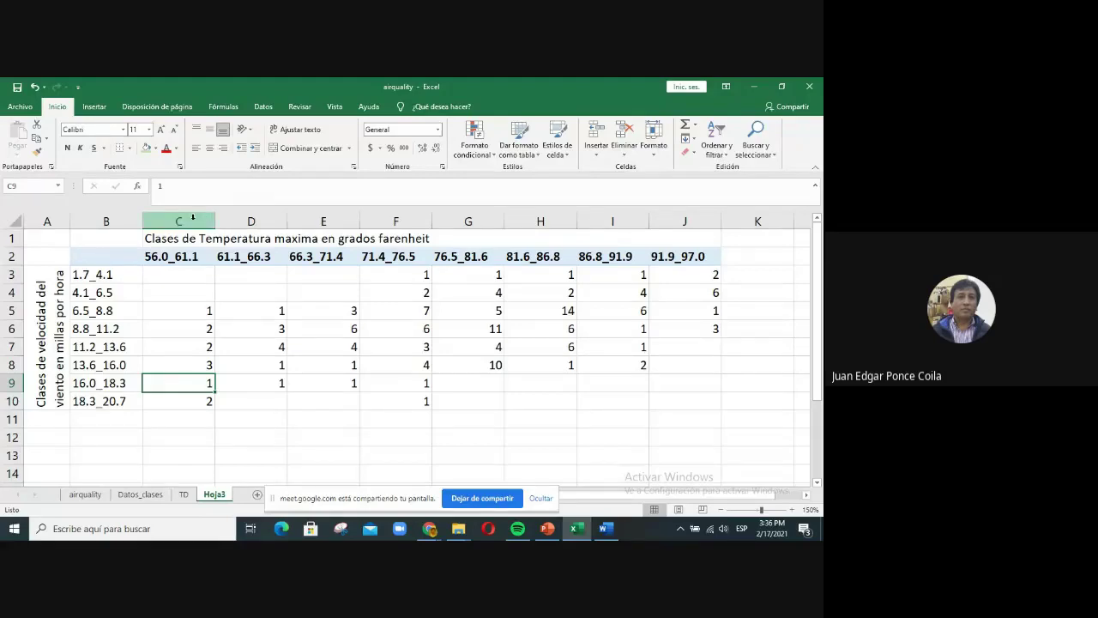
pyautogui.moveTo(192, 217); pyautogui.dragTo(687, 220)
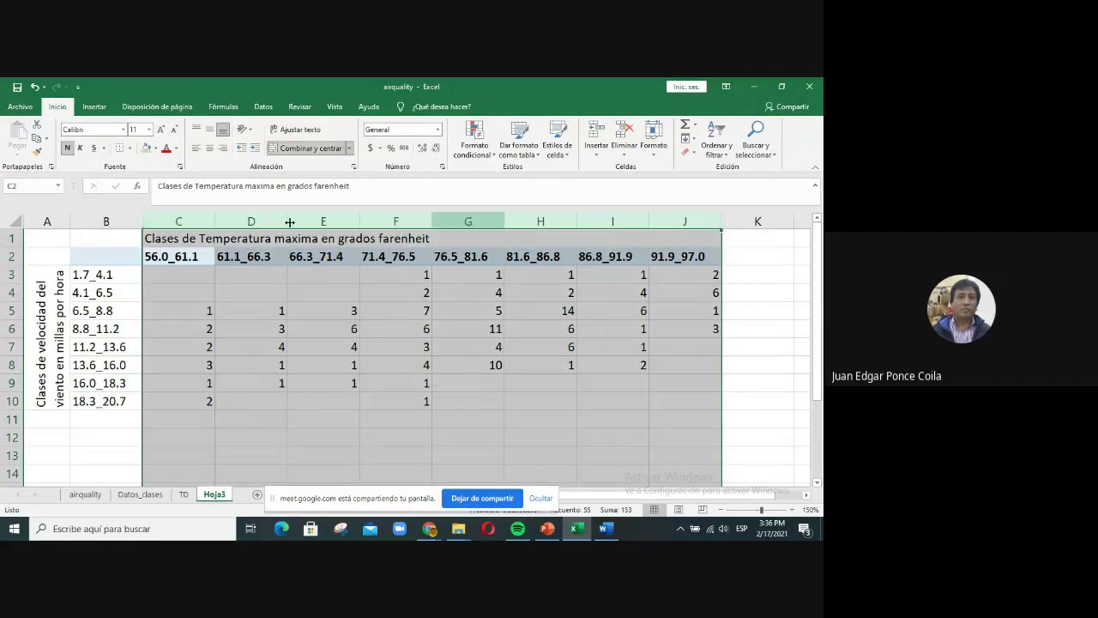
pyautogui.moveTo(214, 220); pyautogui.dragTo(209, 220)
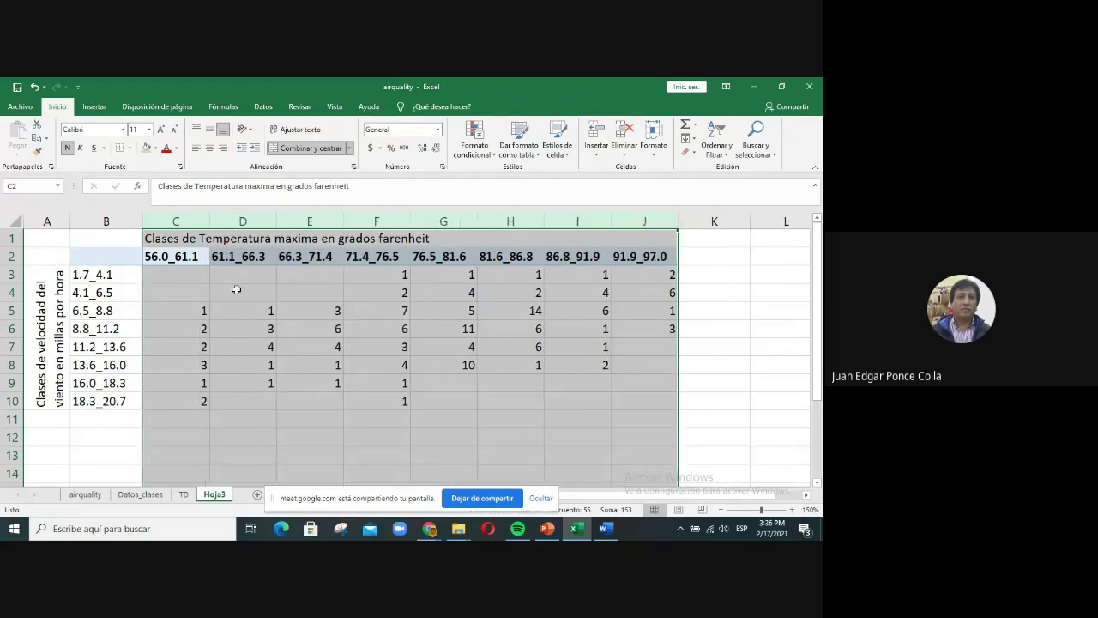
pyautogui.click(313, 329)
pyautogui.click(269, 310)
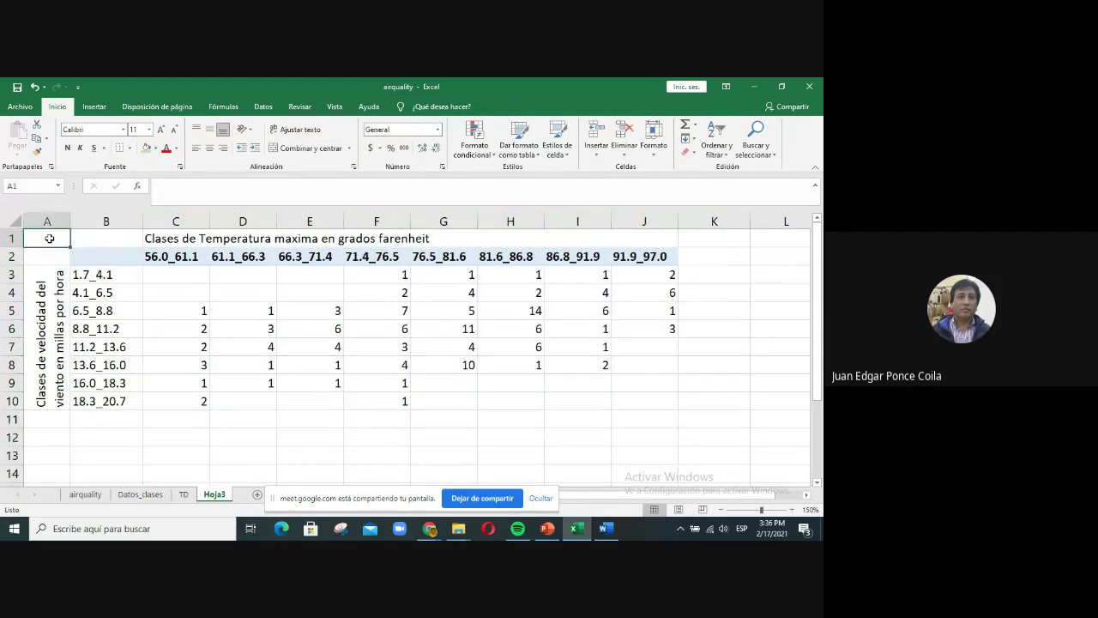
# - Change the font of the whole table, A1:J10, to Times New Roman
pyautogui.moveTo(47, 239); pyautogui.dragTo(664, 383)
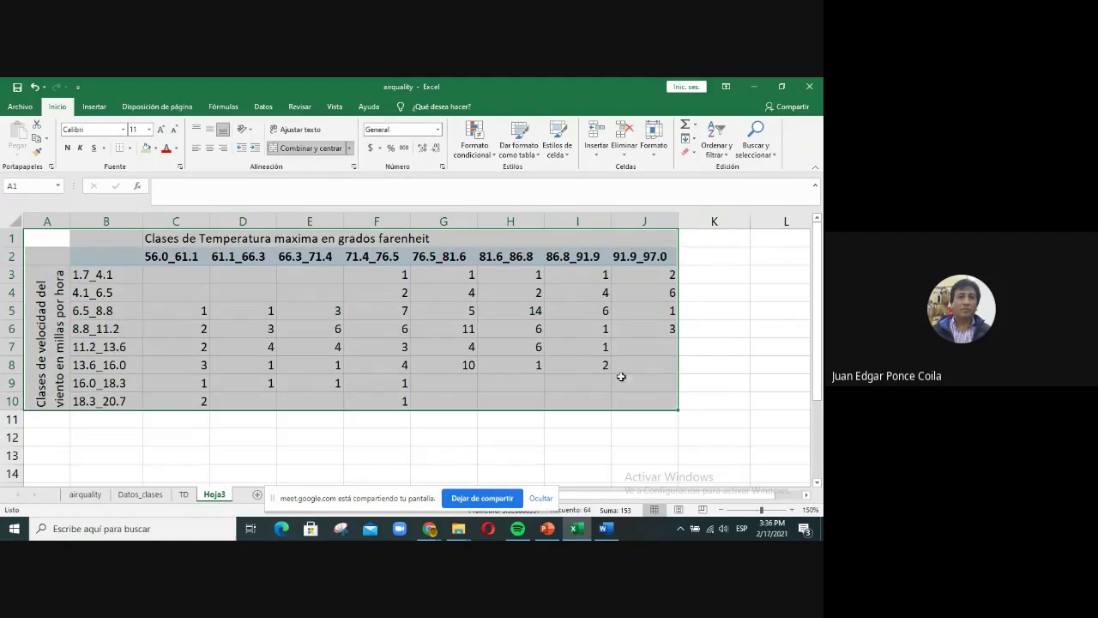
pyautogui.click(123, 129)
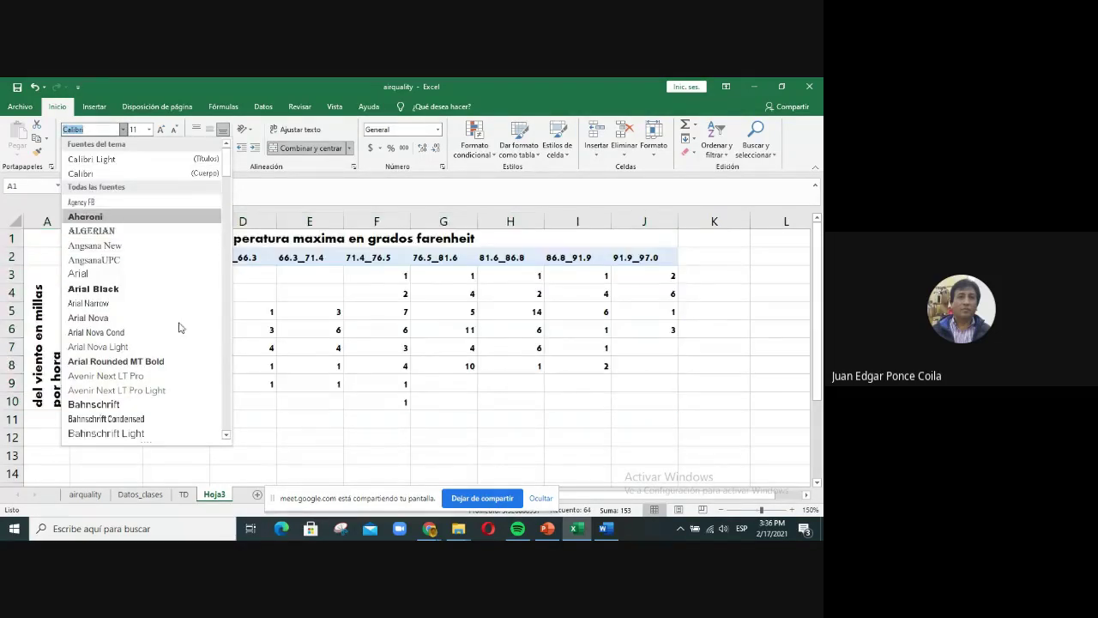
pyautogui.click(227, 358)
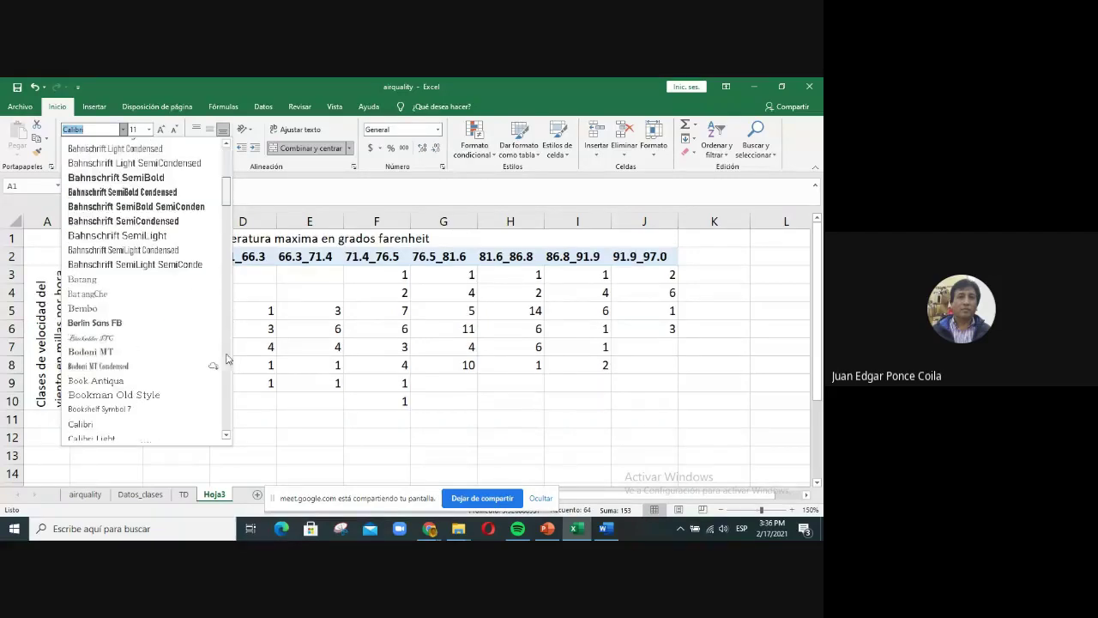
pyautogui.click(230, 422)
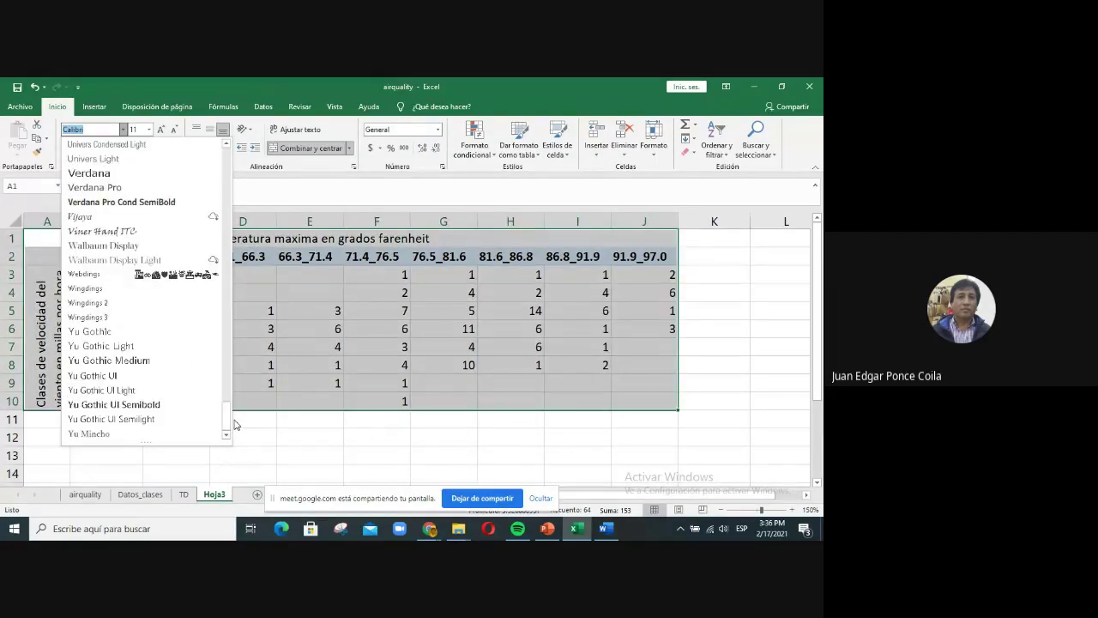
pyautogui.click(228, 184)
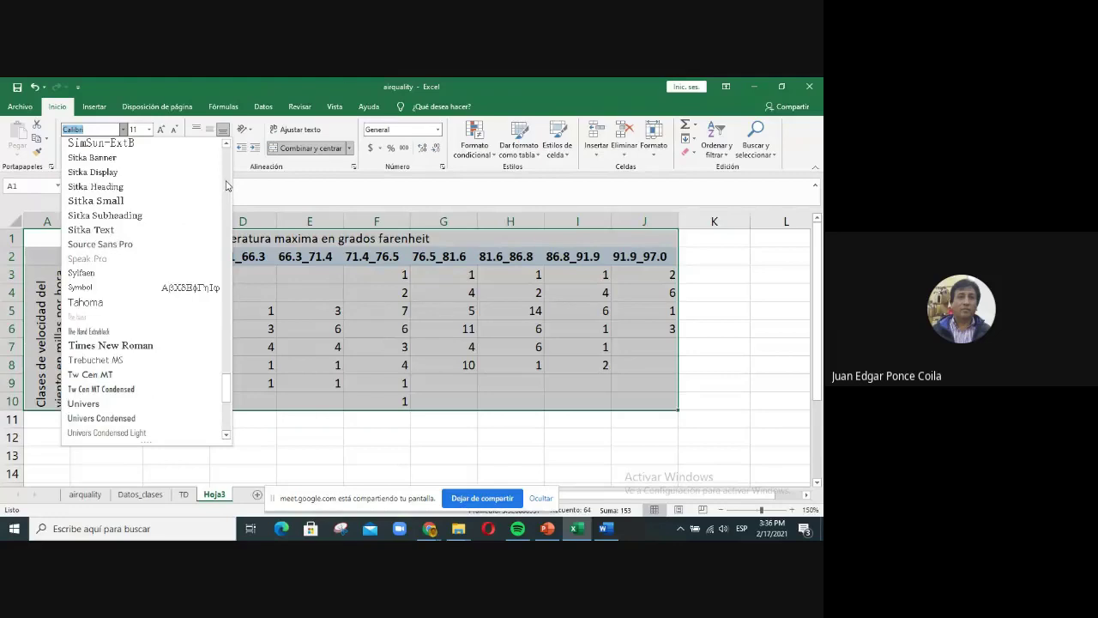
pyautogui.click(138, 347)
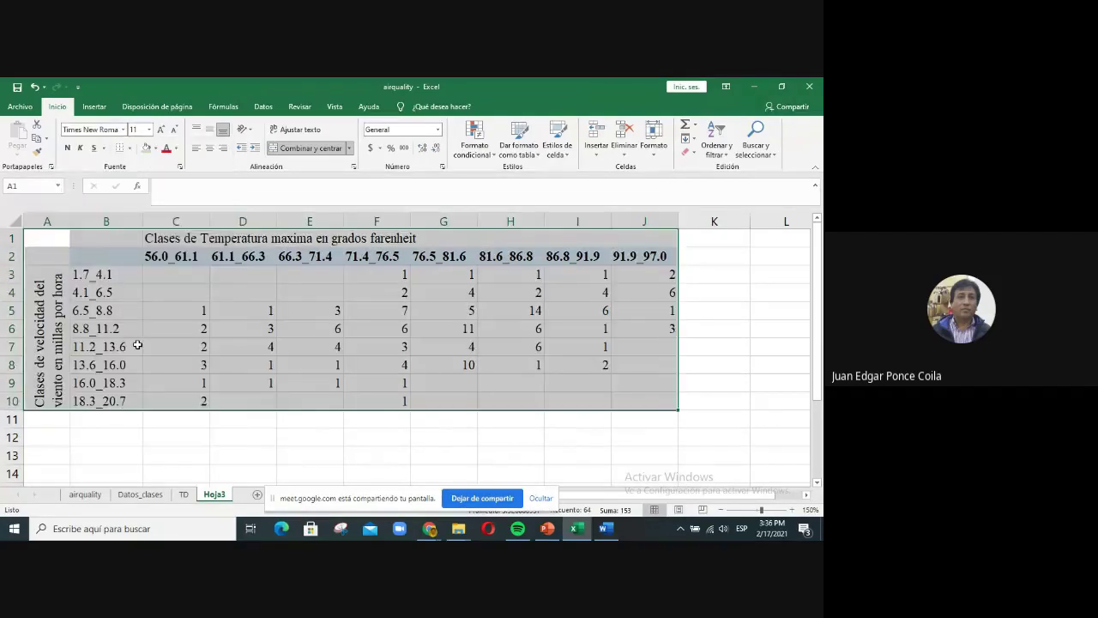
# - Remove bold formatting from the whole table, including the temperature class headers
pyautogui.click(67, 149)
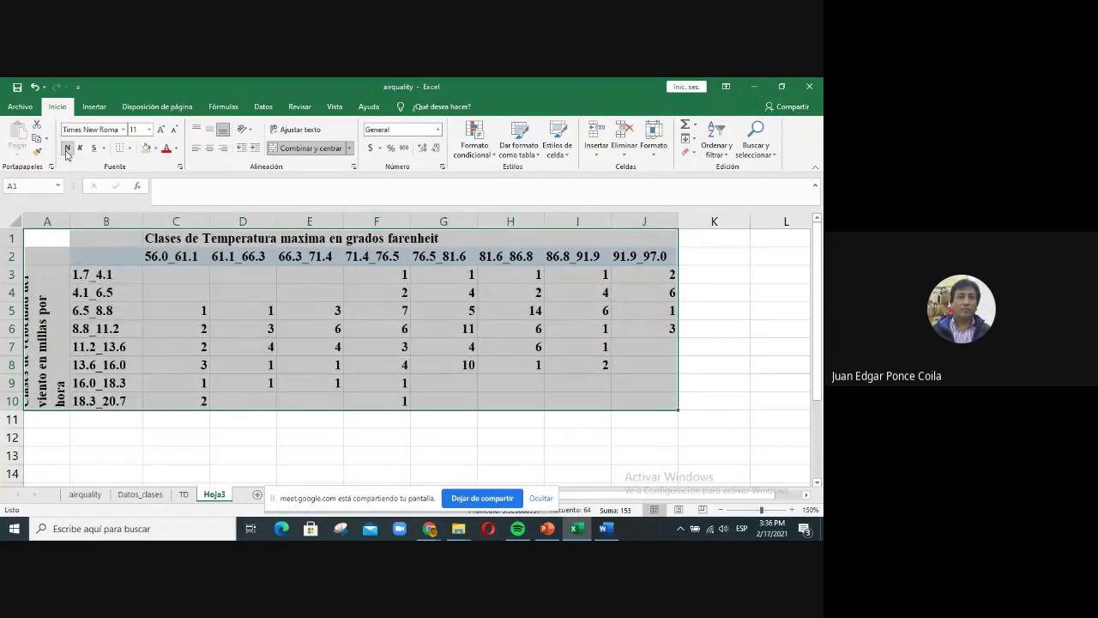
pyautogui.click(67, 149)
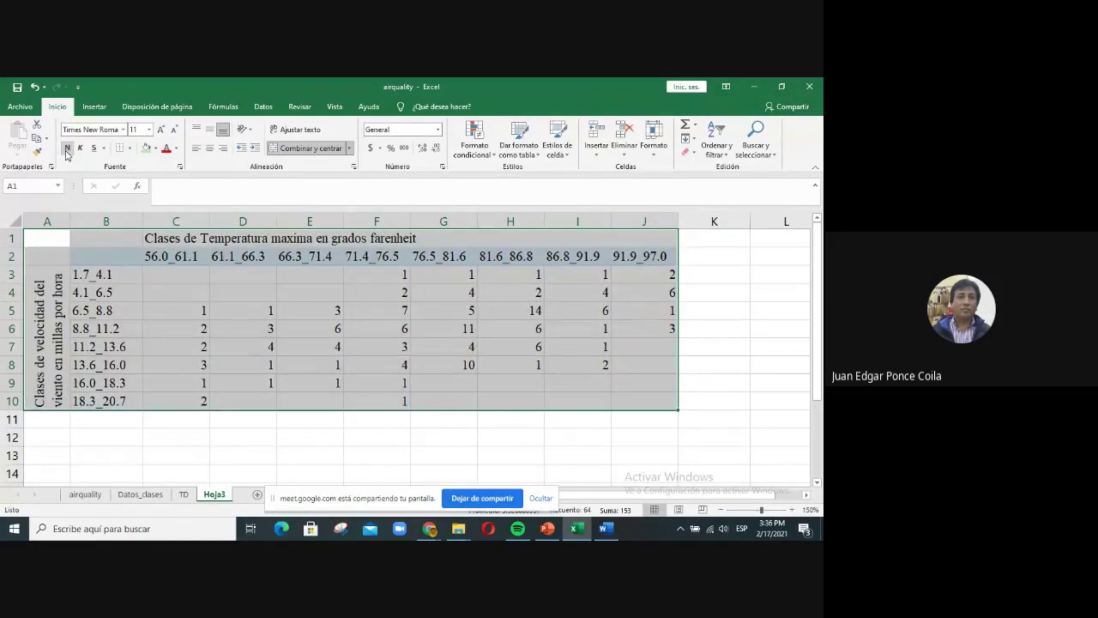
pyautogui.click(278, 295)
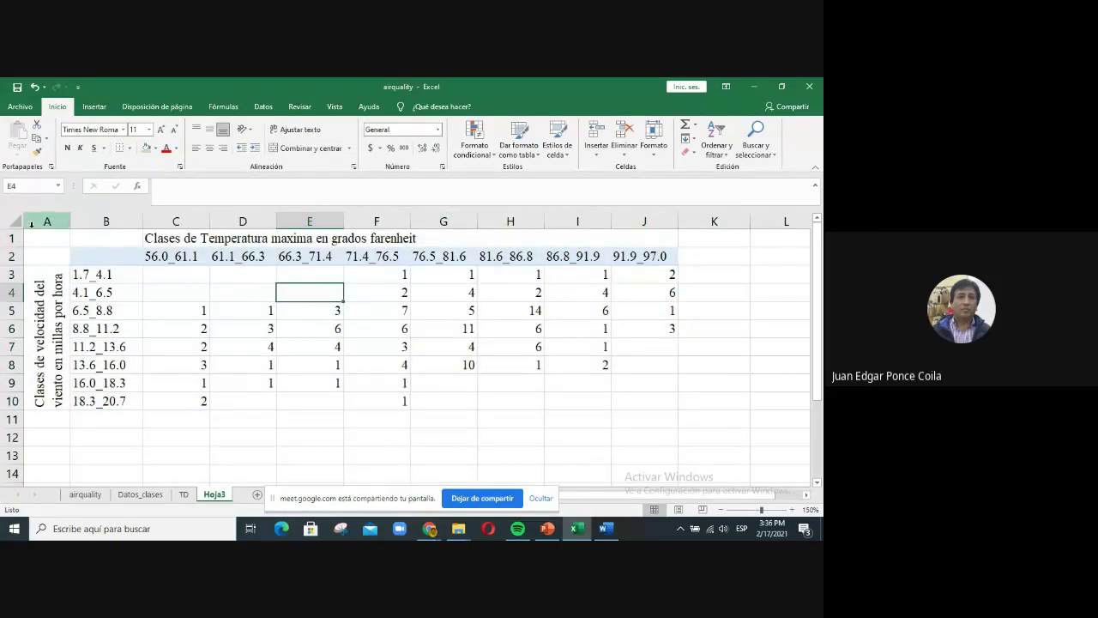
# - Set the table range A1:J10 to no fill to clear the header row's blue shading
pyautogui.moveTo(41, 237); pyautogui.dragTo(634, 386)
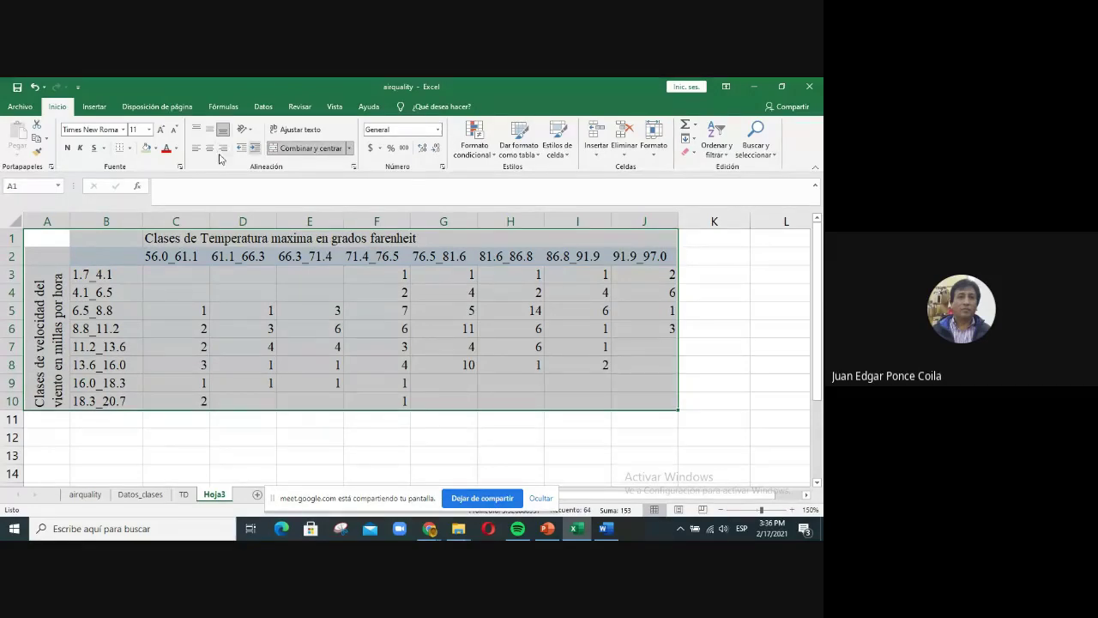
pyautogui.click(156, 149)
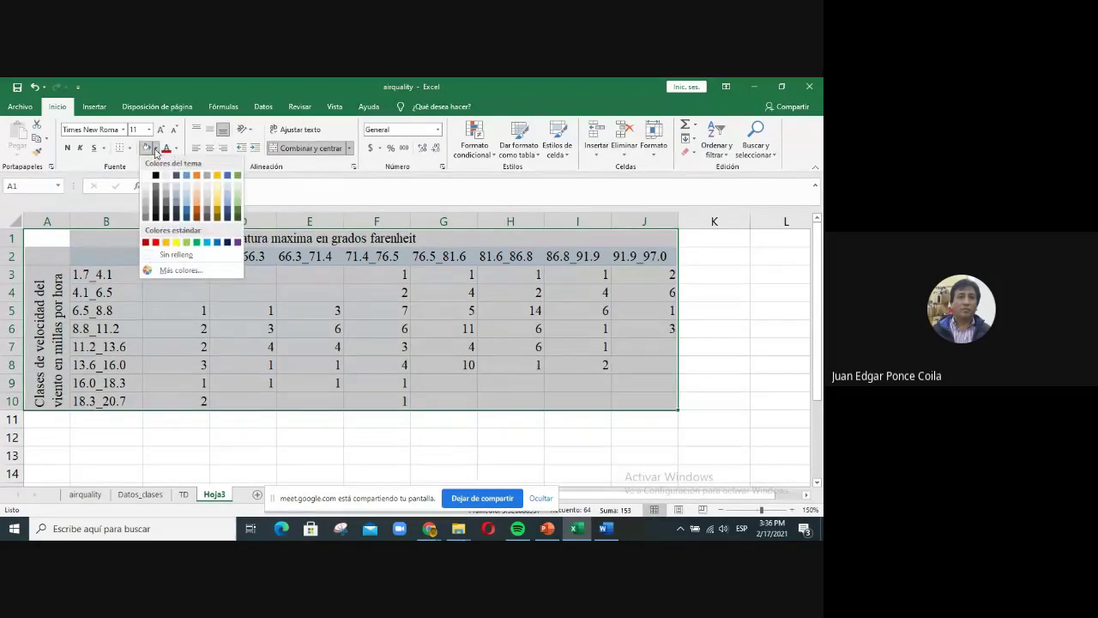
pyautogui.click(176, 254)
pyautogui.moveTo(184, 292); pyautogui.dragTo(514, 384)
pyautogui.click(388, 355)
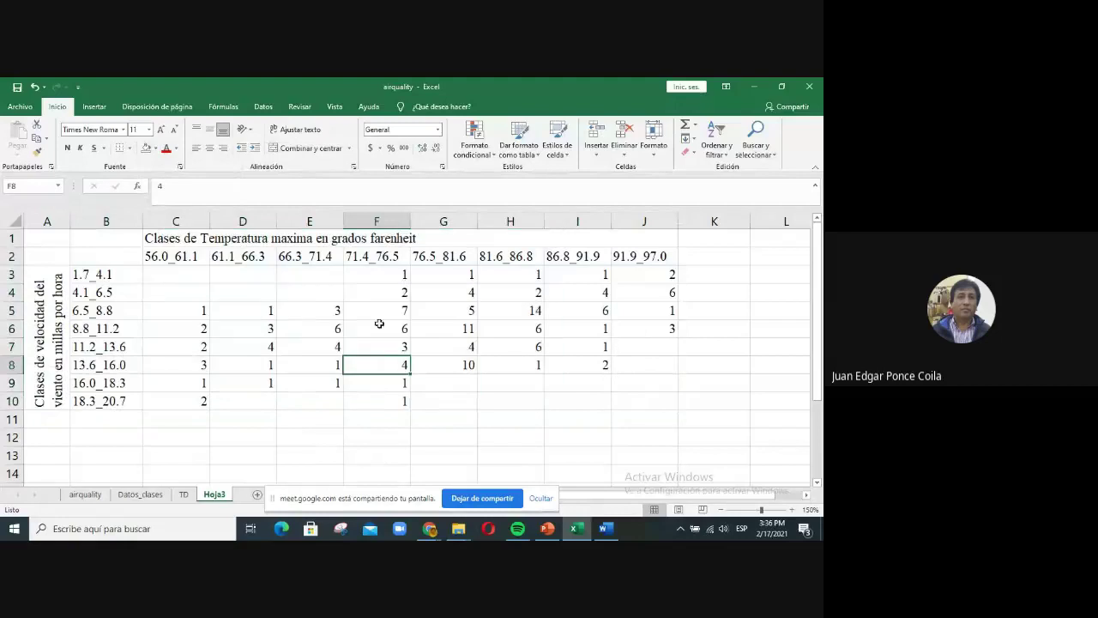
# - Fill the table range B2:J10 with the light gold theme color
pyautogui.click(161, 256)
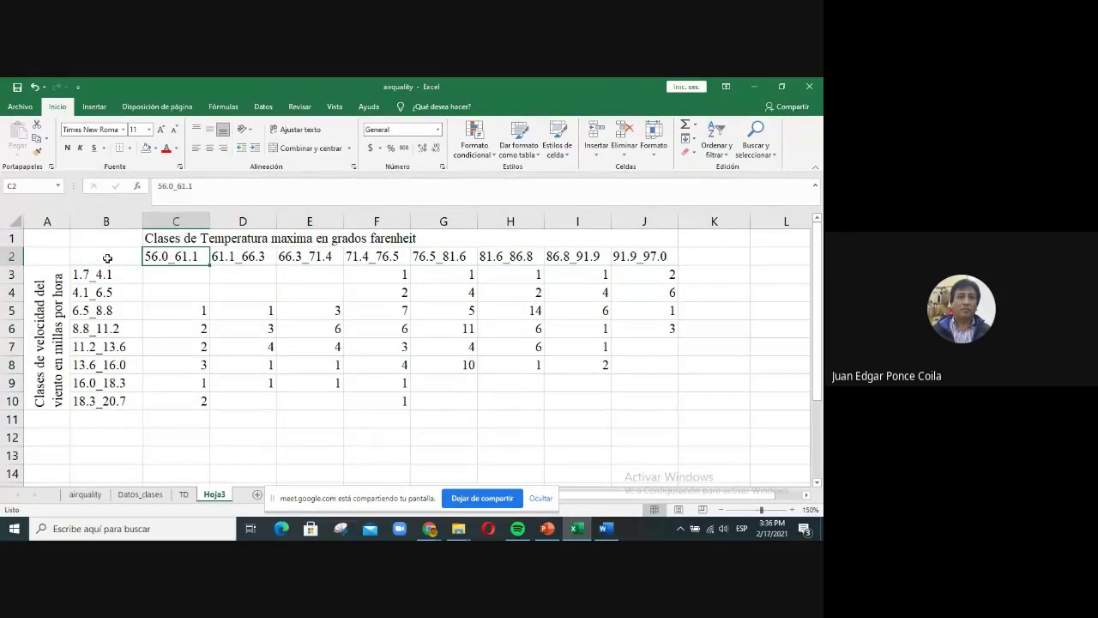
pyautogui.click(127, 256)
pyautogui.moveTo(127, 256); pyautogui.dragTo(650, 404)
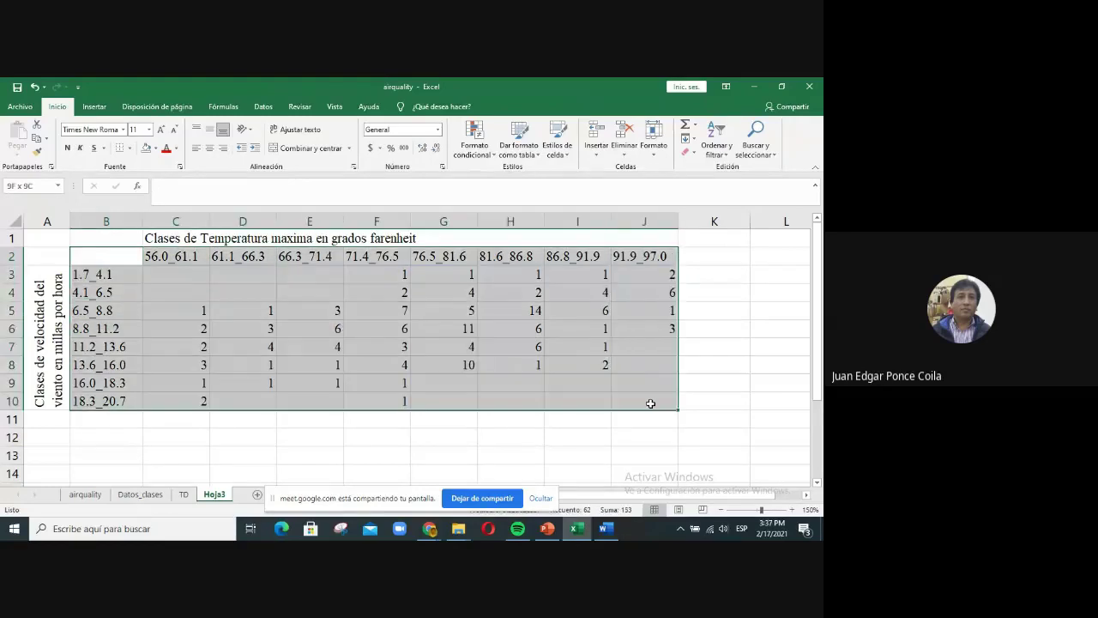
pyautogui.click(155, 148)
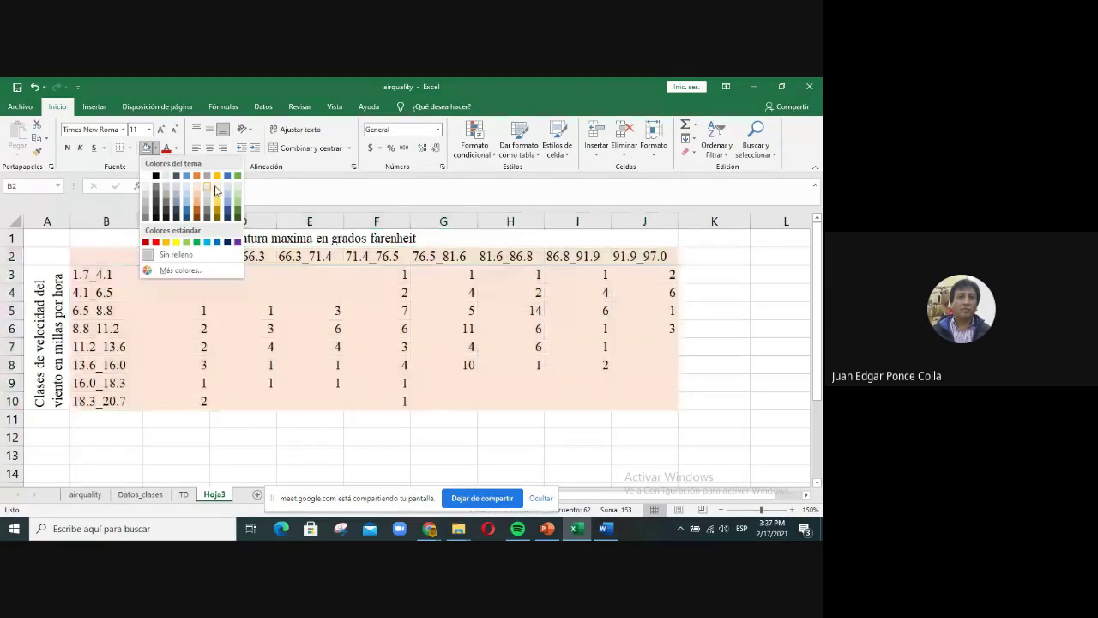
pyautogui.click(217, 182)
pyautogui.click(324, 299)
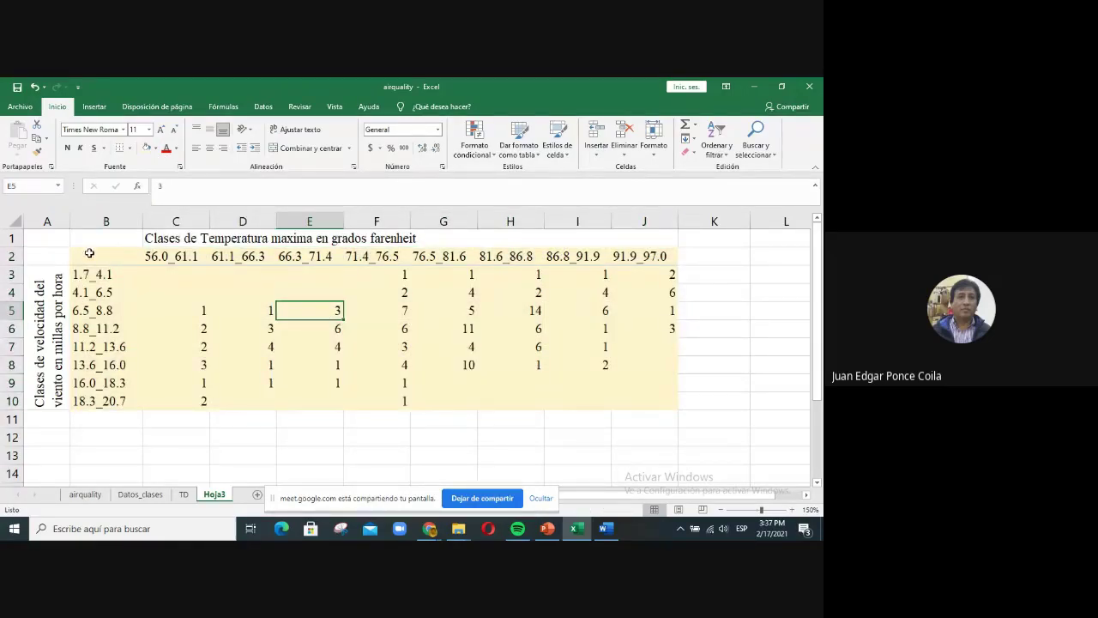
# - Enter 0 in the empty cells C3, D3 and E3 of the 1.7_4.1 wind class row
pyautogui.click(206, 276)
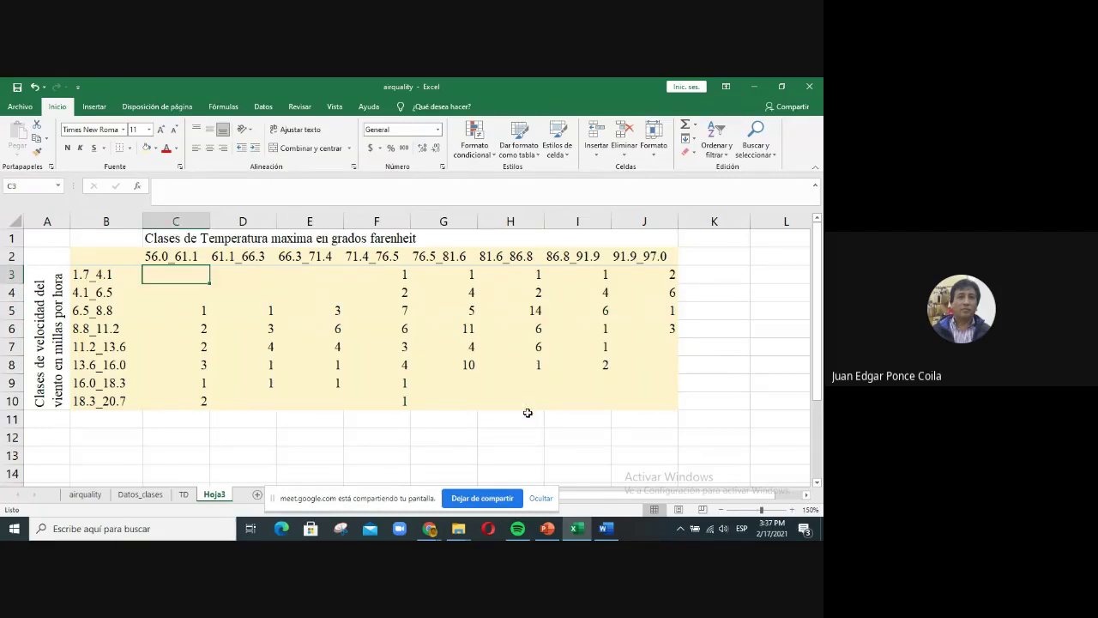
pyautogui.write('0')
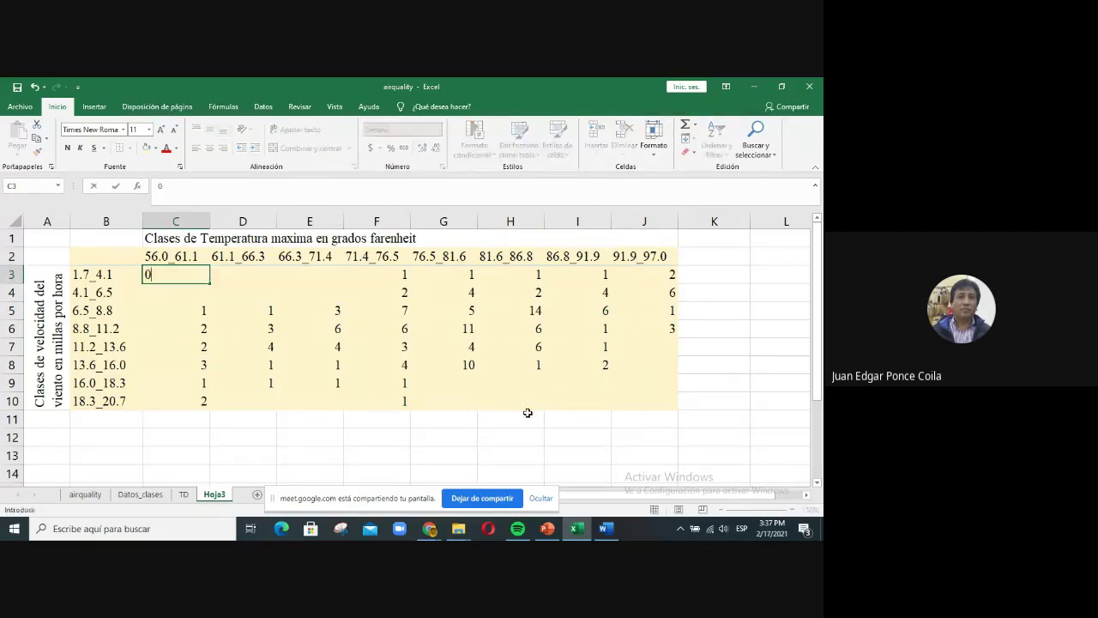
pyautogui.press('Tab')
pyautogui.write('0')
pyautogui.press('Tab')
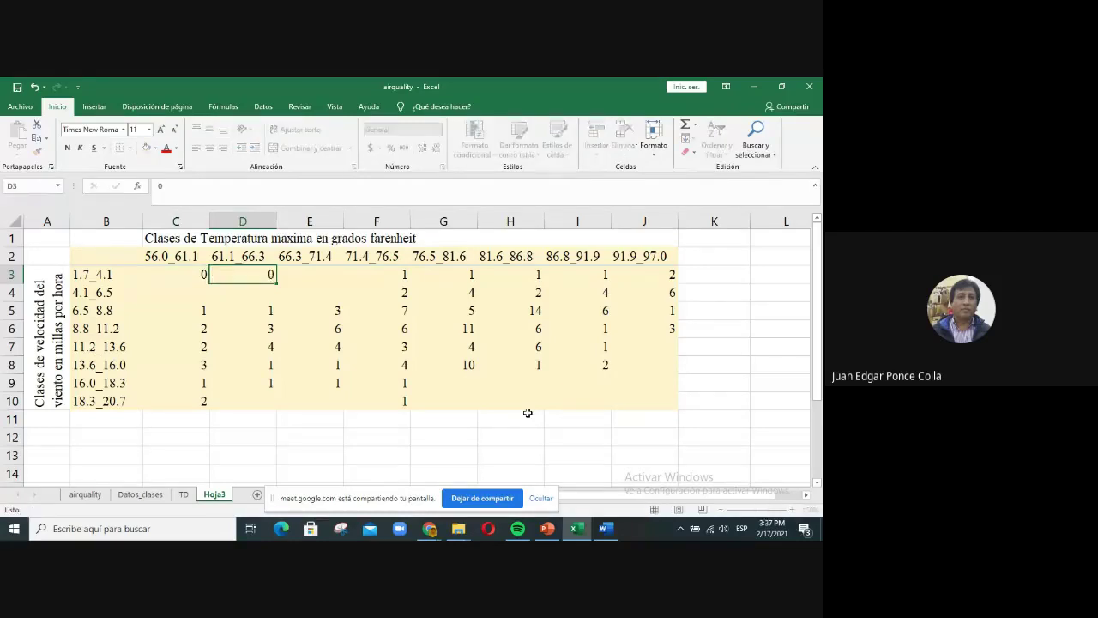
pyautogui.write('0')
pyautogui.press('Tab')
pyautogui.write('0')
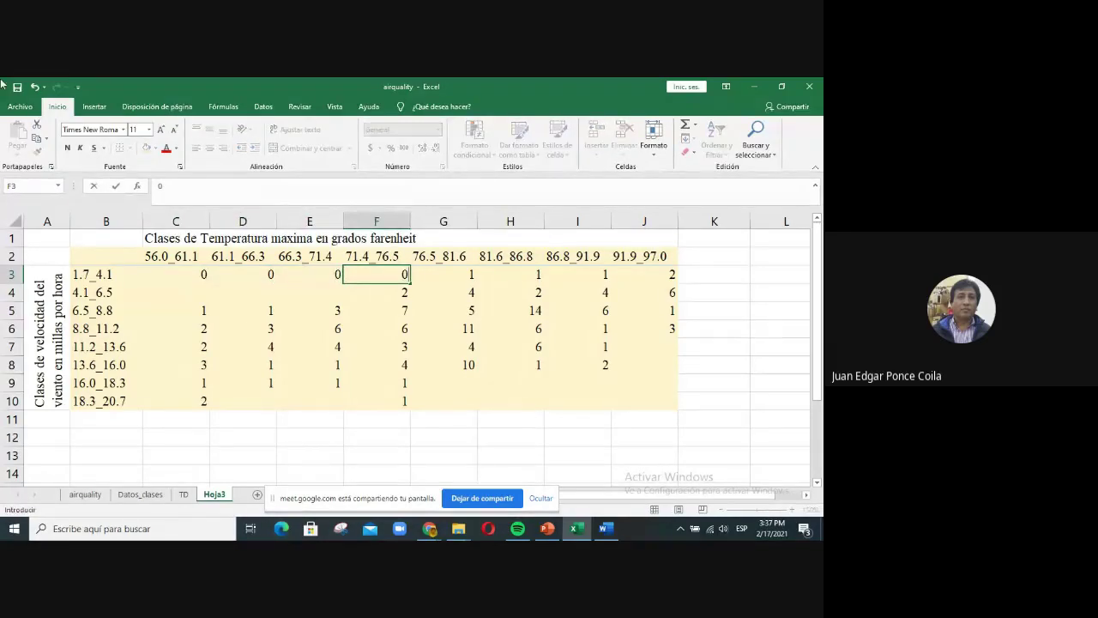
pyautogui.click(34, 86)
# - Enter 0 in the empty cells C4, D4 and E4 of the 4.1_6.5 wind class row
pyautogui.click(214, 293)
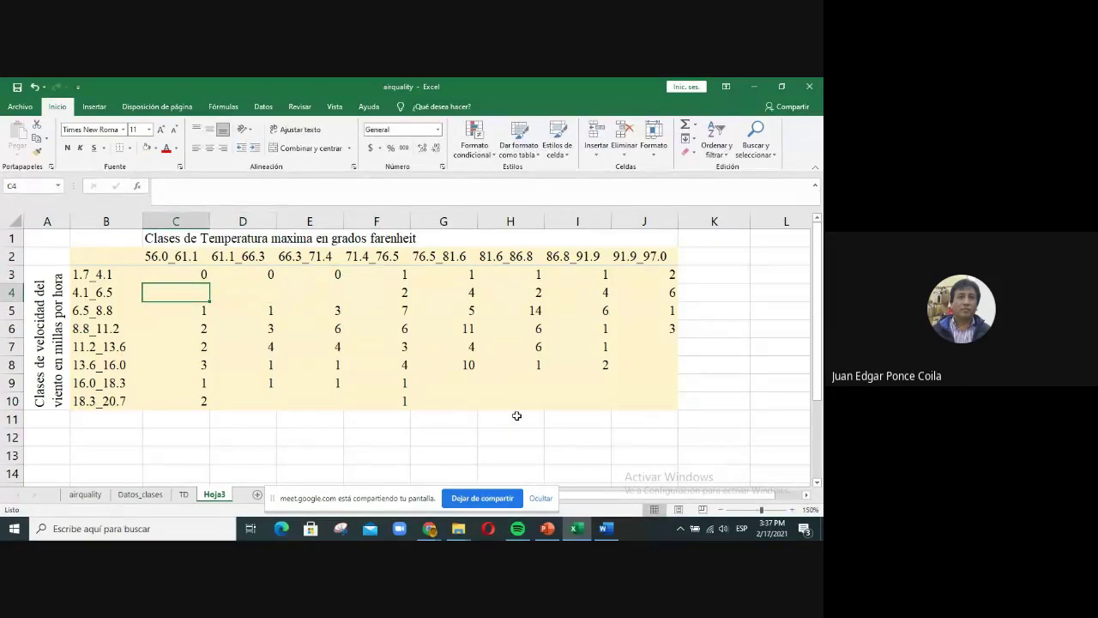
pyautogui.write('0')
pyautogui.press('Tab')
pyautogui.write('0')
pyautogui.press('Tab')
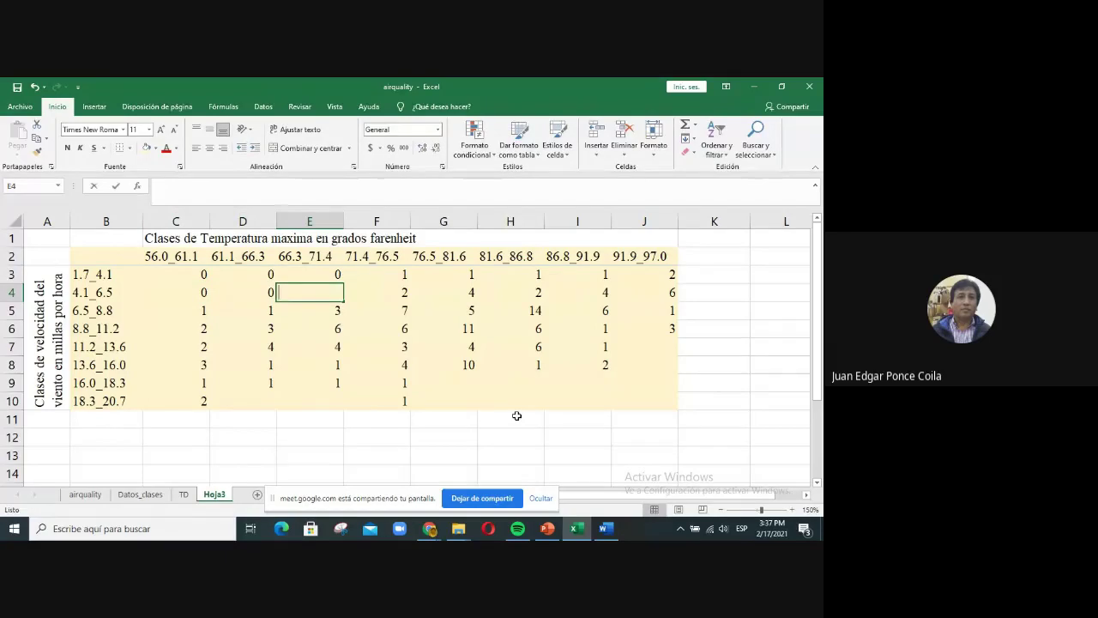
pyautogui.write('0')
# - Enter 0 in the empty cells J7 and J8 under the 91.9_97.0 temperature class
pyautogui.press('Down')
pyautogui.press('Down')
pyautogui.press('Down')
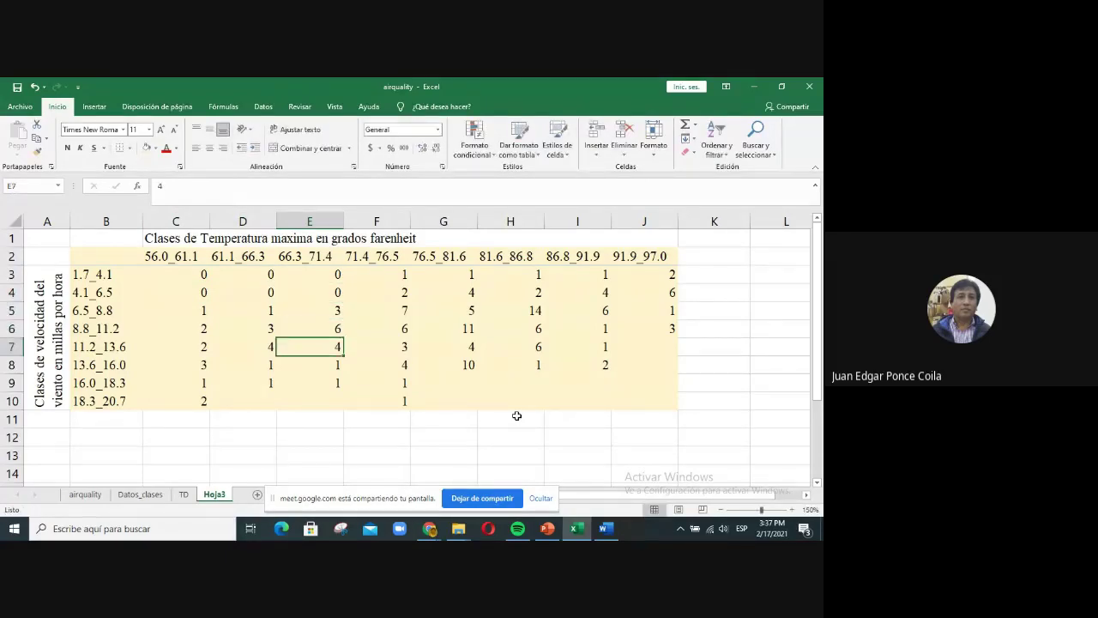
pyautogui.press('Down')
pyautogui.press('Right')
pyautogui.press('Right')
pyautogui.press('Right')
pyautogui.press('Right')
pyautogui.press('Right')
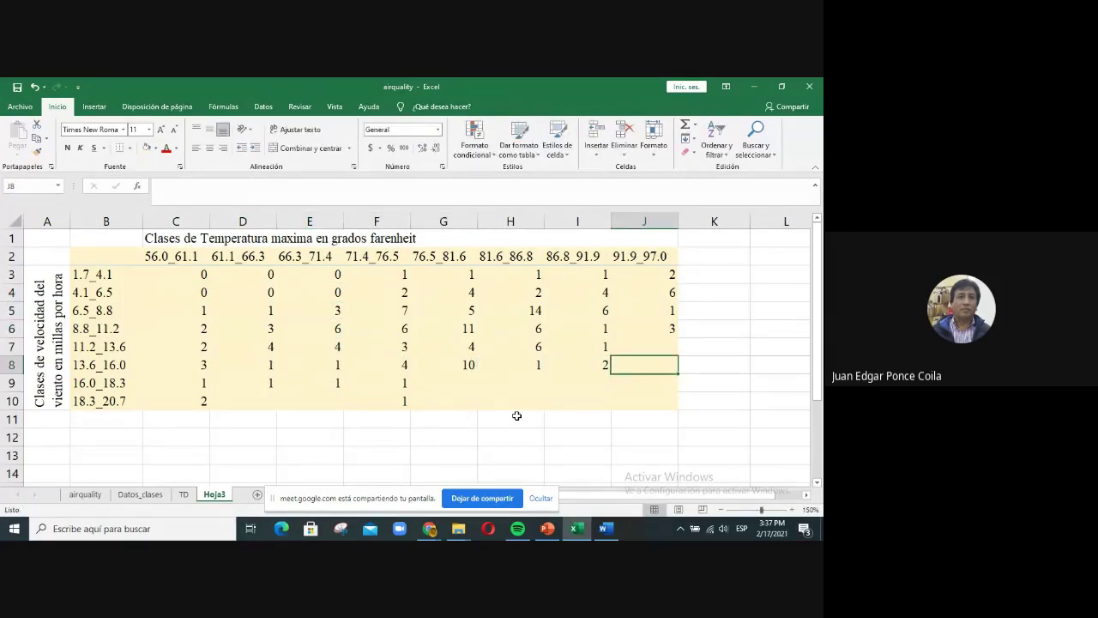
pyautogui.press('Up')
pyautogui.write('0')
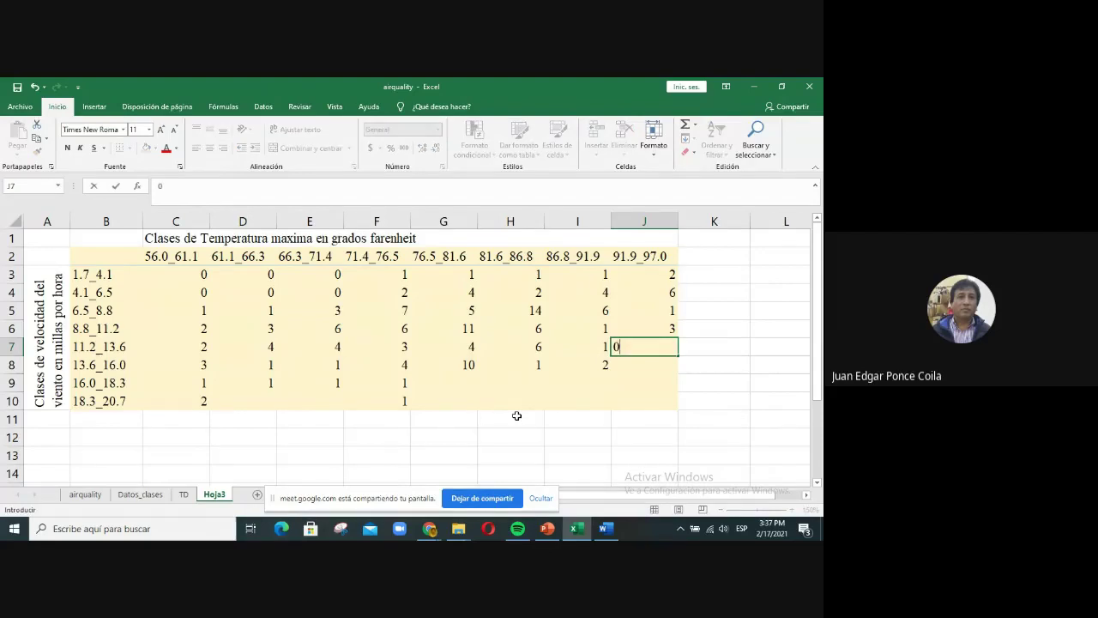
pyautogui.press('Return')
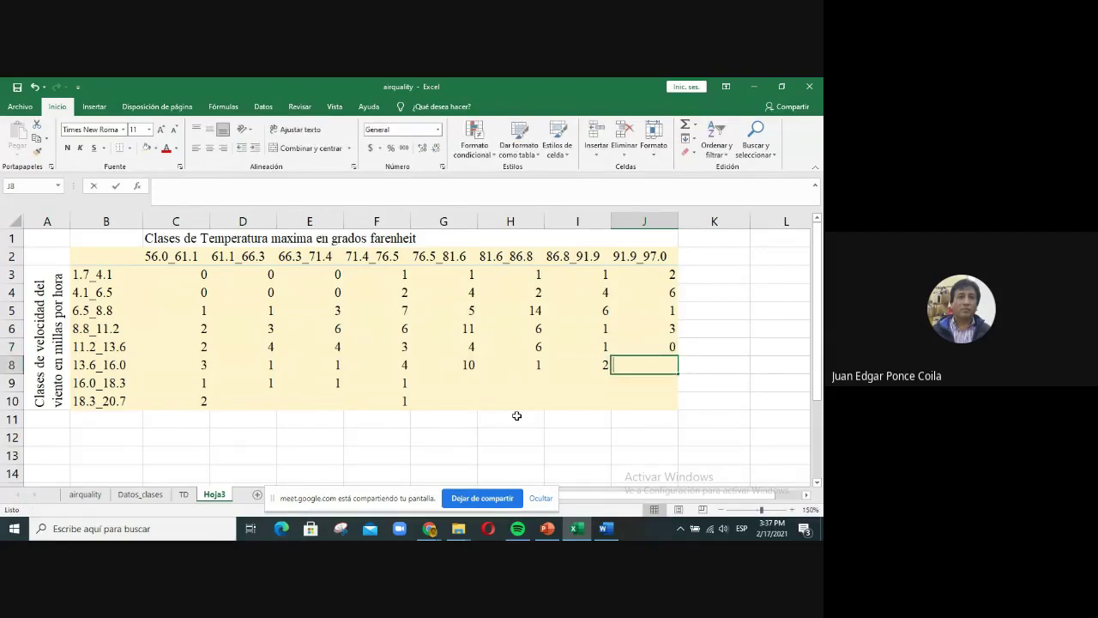
pyautogui.write('0')
pyautogui.press('Return')
# - Enter 0 in the empty cells G9 through J9 of the 16.0_18.3 wind class row
pyautogui.press('Left')
pyautogui.press('Left')
pyautogui.press('Left')
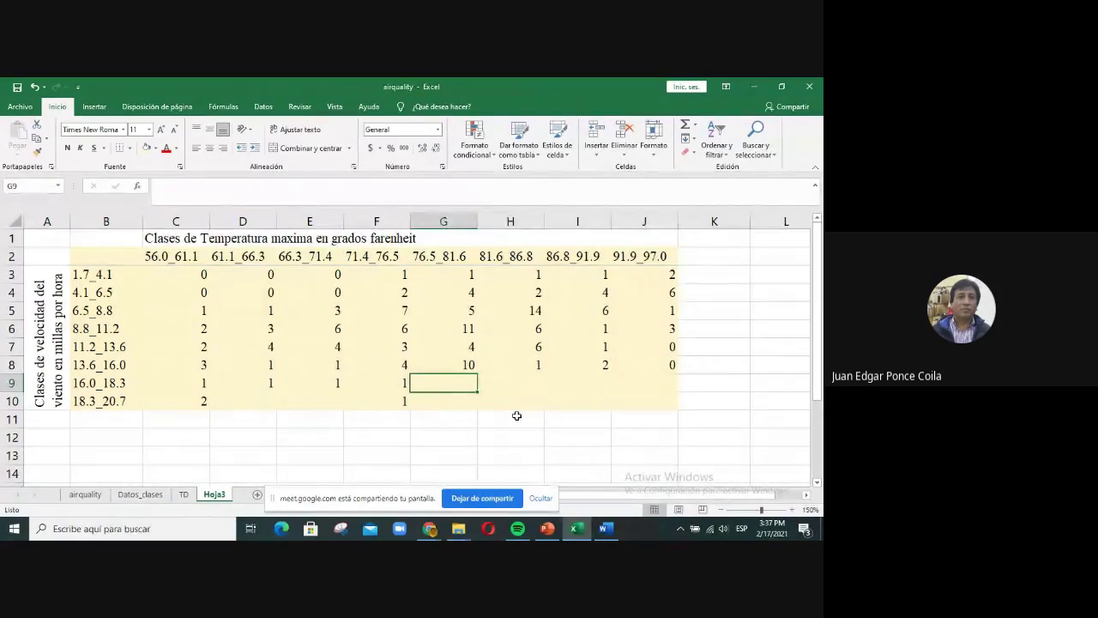
pyautogui.write('0')
pyautogui.press('Tab')
pyautogui.write('0')
pyautogui.press('Tab')
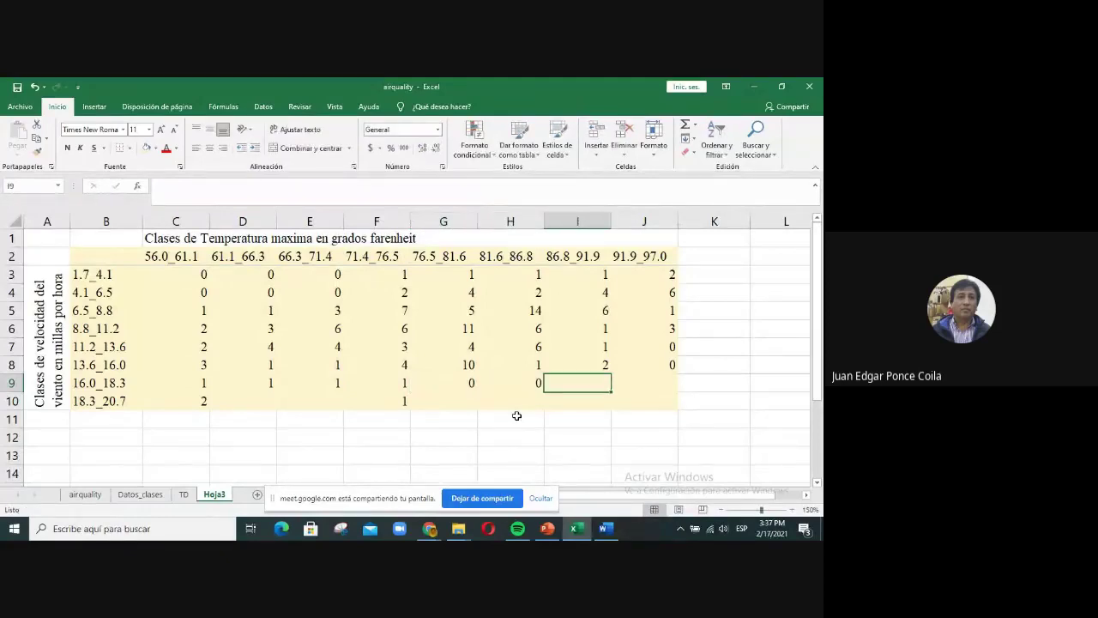
pyautogui.write('0')
pyautogui.press('Tab')
pyautogui.write('0')
pyautogui.press('Return')
# - Enter 0 in the empty cells G10 through J10 of the 18.3_20.7 wind class row
pyautogui.press('Left')
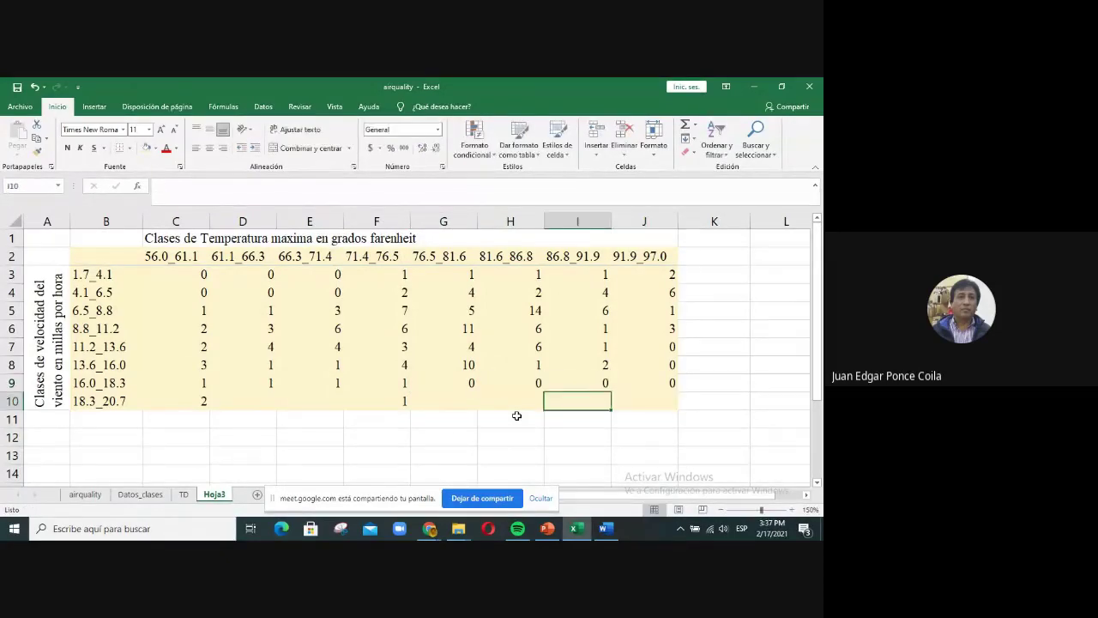
pyautogui.press('Left')
pyautogui.press('Left')
pyautogui.write('0')
pyautogui.press('Tab')
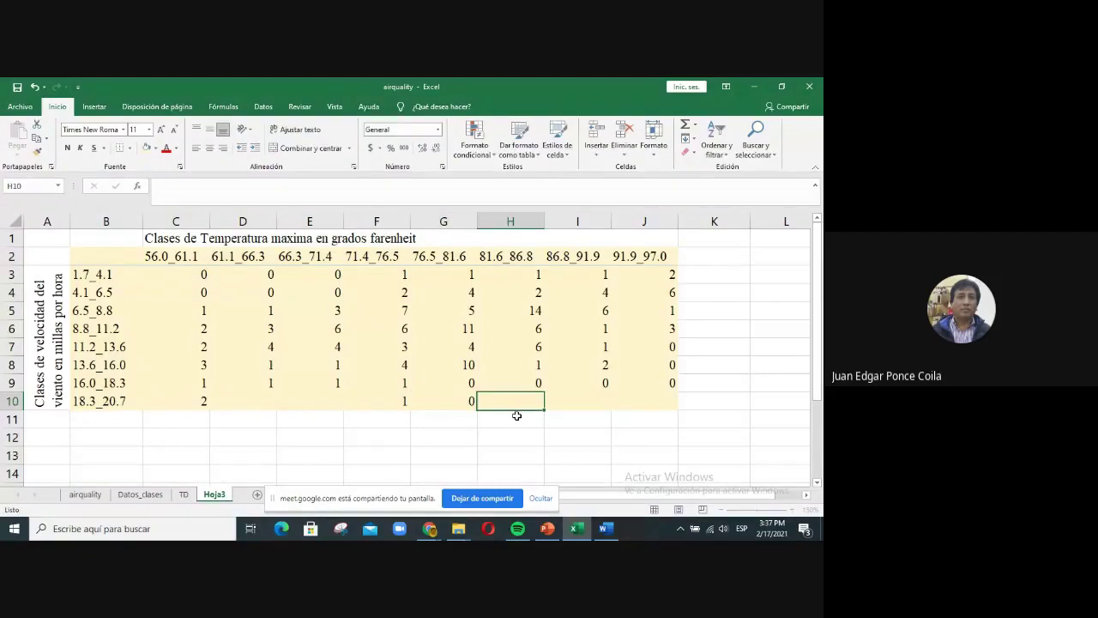
pyautogui.write('0')
pyautogui.press('Tab')
pyautogui.write('0')
pyautogui.press('Tab')
pyautogui.write('0')
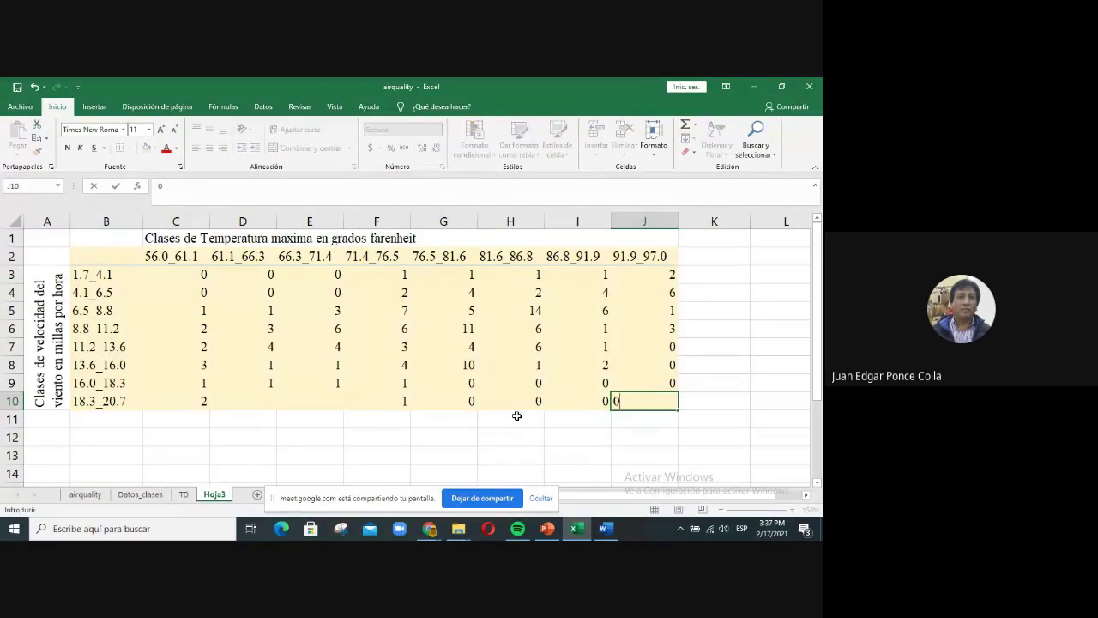
# - Enter 0 in the remaining empty cells D10 and E10 of the 18.3_20.7 row
pyautogui.press('Left')
pyautogui.press('Left')
pyautogui.press('Left')
pyautogui.press('Left')
pyautogui.press('Left')
pyautogui.press('Left')
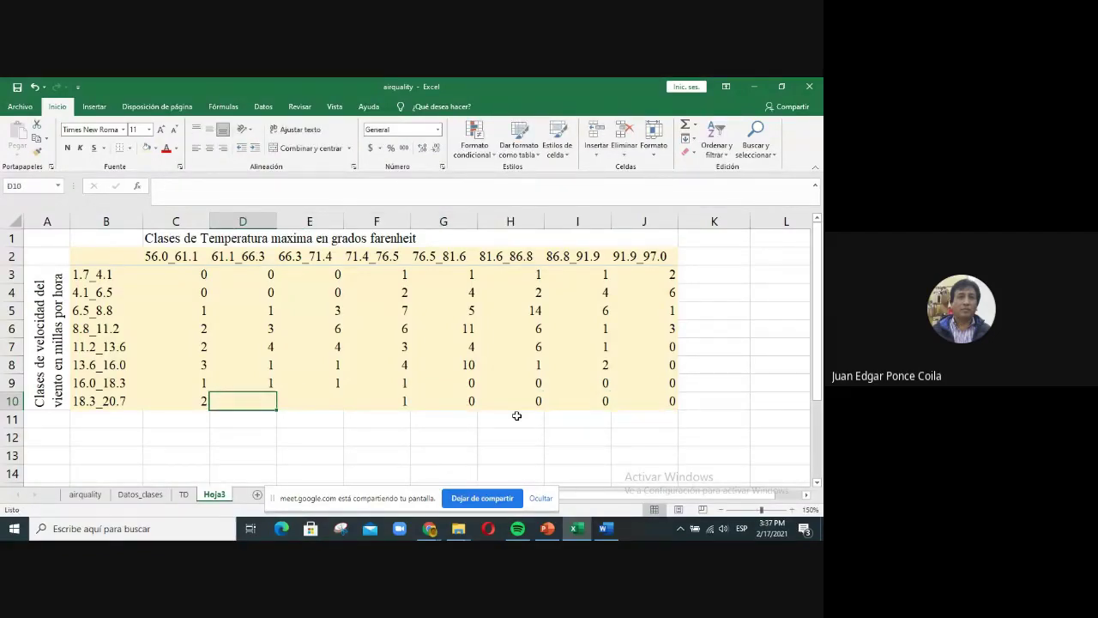
pyautogui.write('0')
pyautogui.press('Tab')
pyautogui.write('0')
pyautogui.press('Tab')
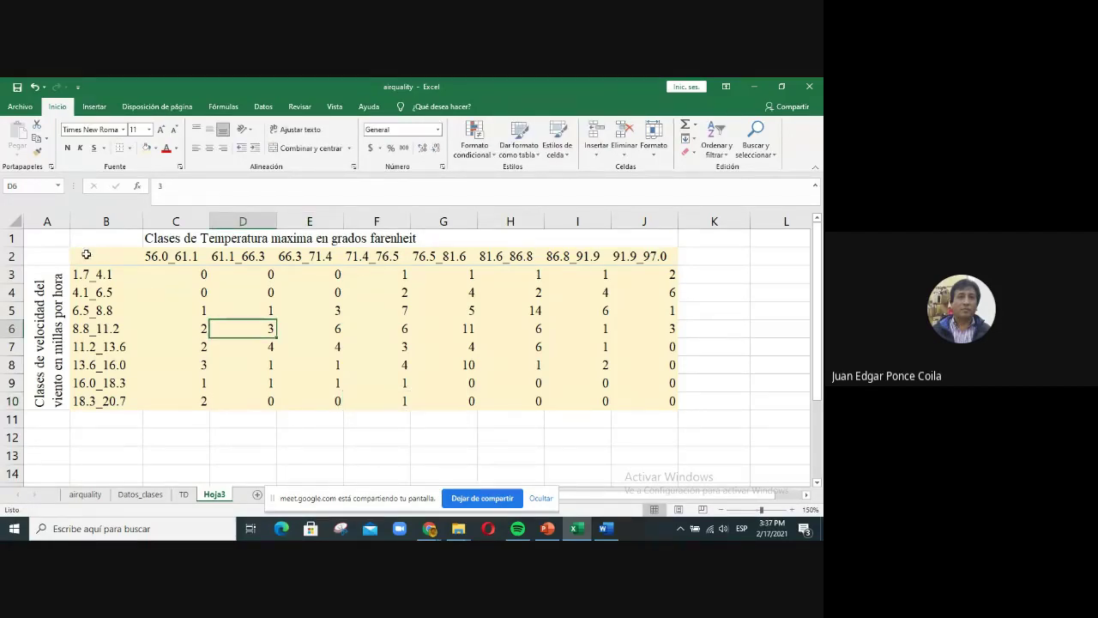
# - Apply all borders to the table range B2:J10
pyautogui.moveTo(86, 255); pyautogui.dragTo(673, 400)
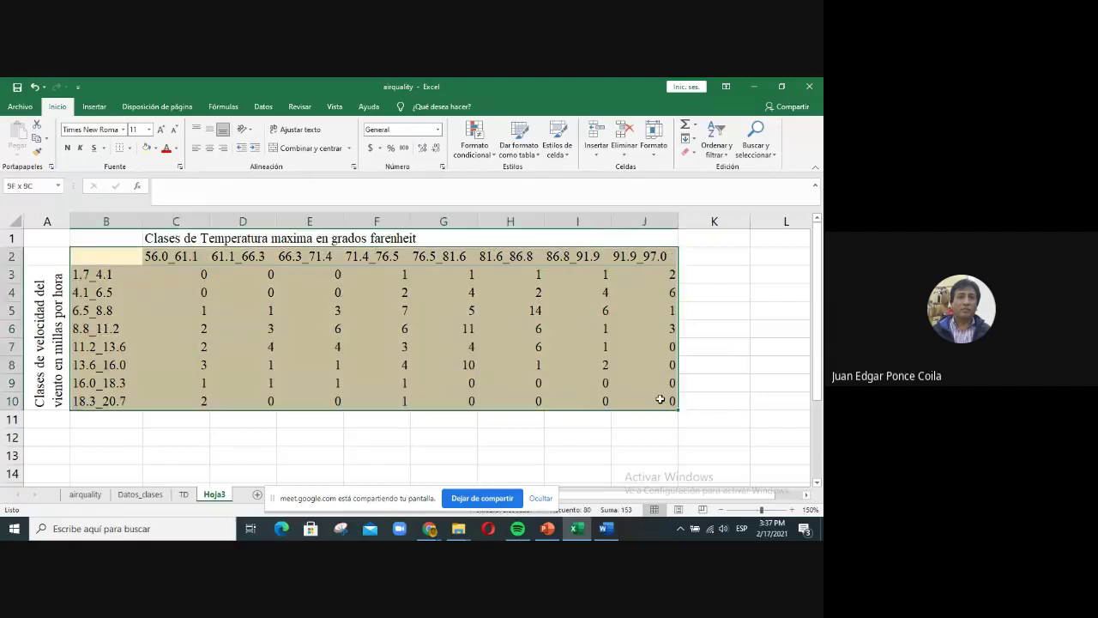
pyautogui.click(131, 151)
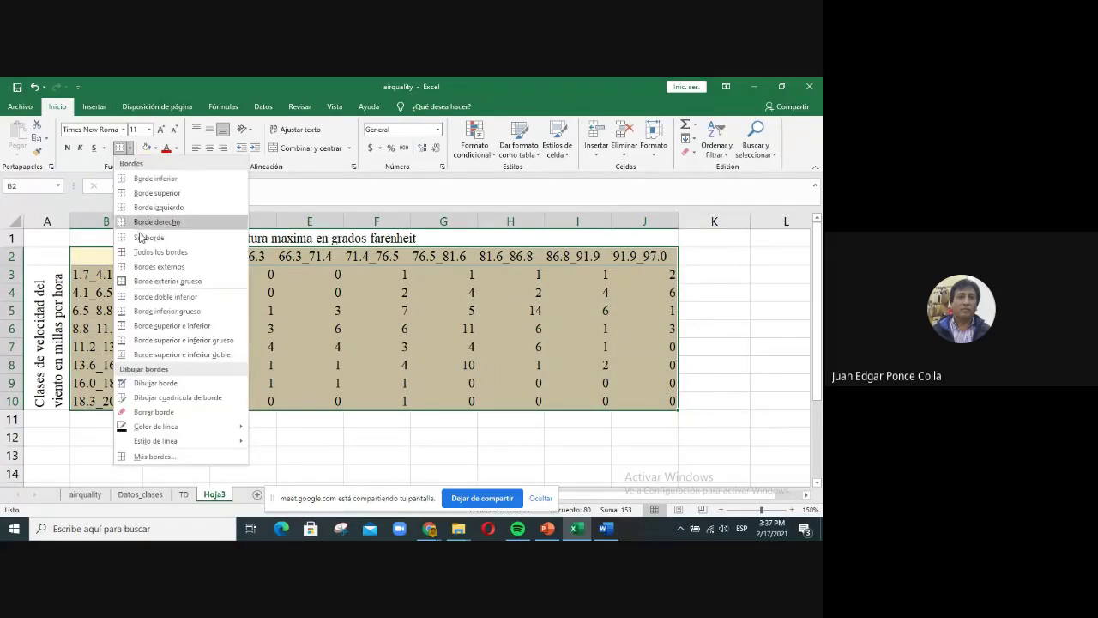
pyautogui.click(147, 249)
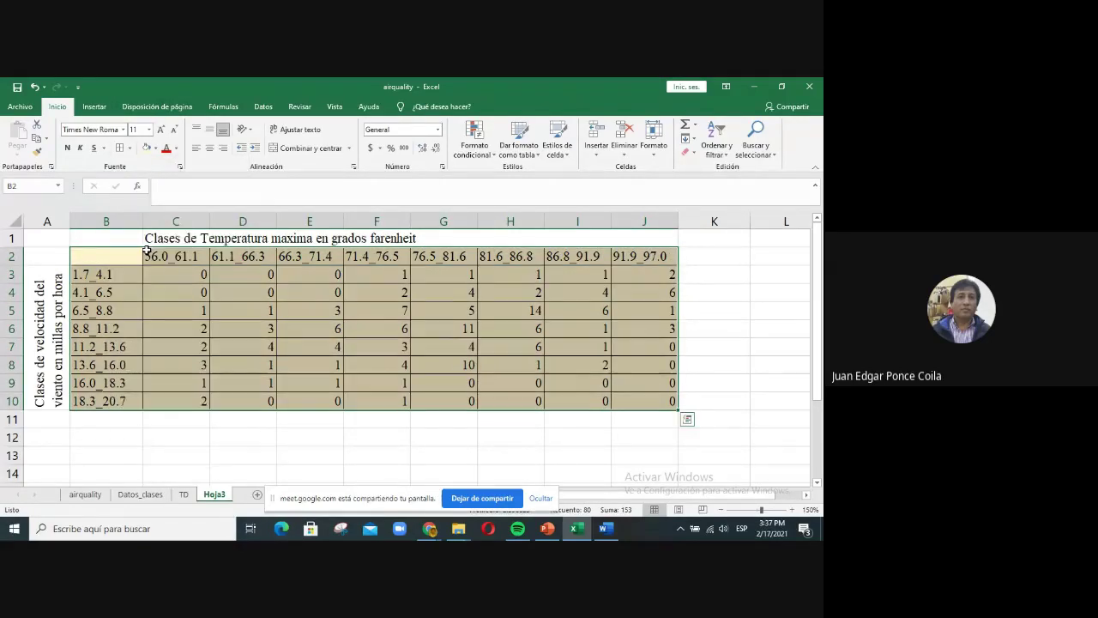
pyautogui.click(397, 329)
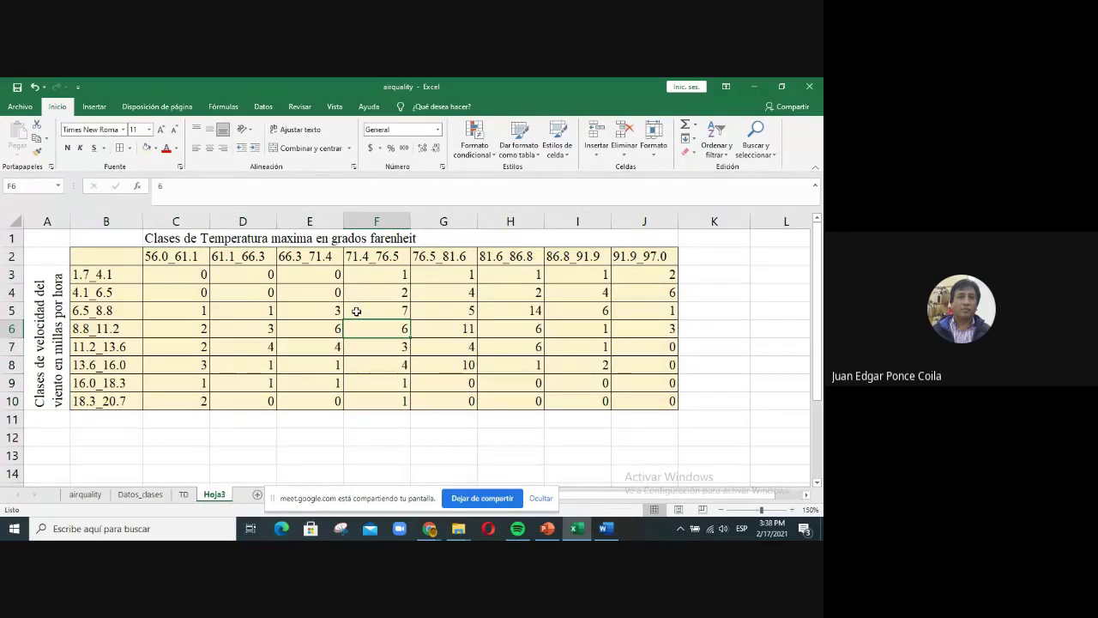
# - Center the frequency values in C3:J10 horizontally
pyautogui.moveTo(148, 273); pyautogui.dragTo(661, 398)
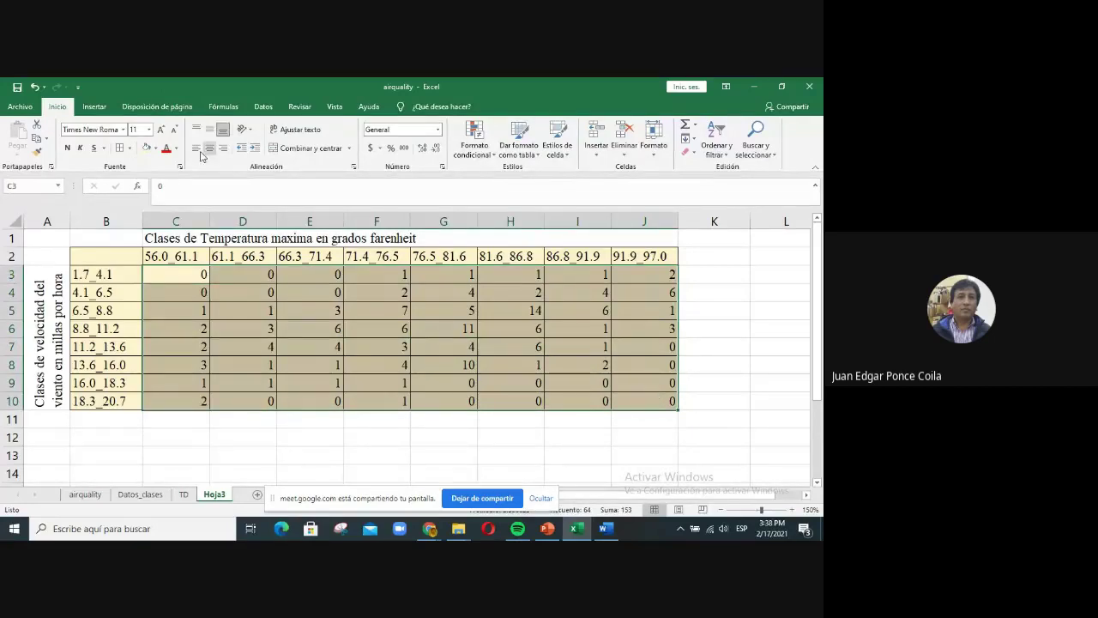
pyautogui.click(211, 152)
pyautogui.click(354, 346)
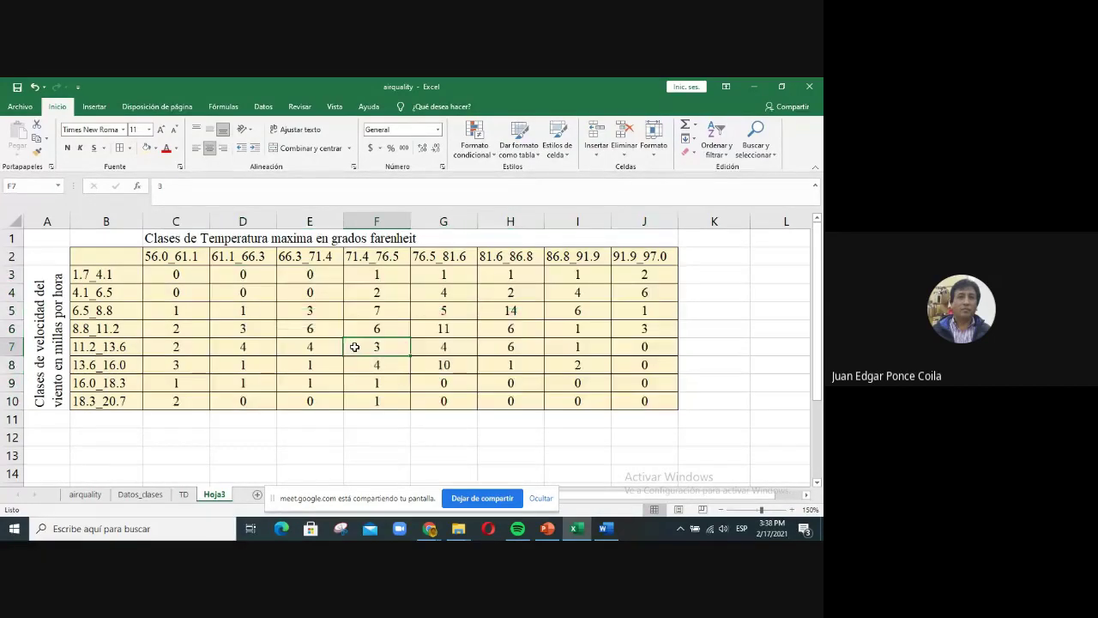
# - Rename the sheet Hoja3 as Tabla_Contingencia
pyautogui.rightClick(218, 502)
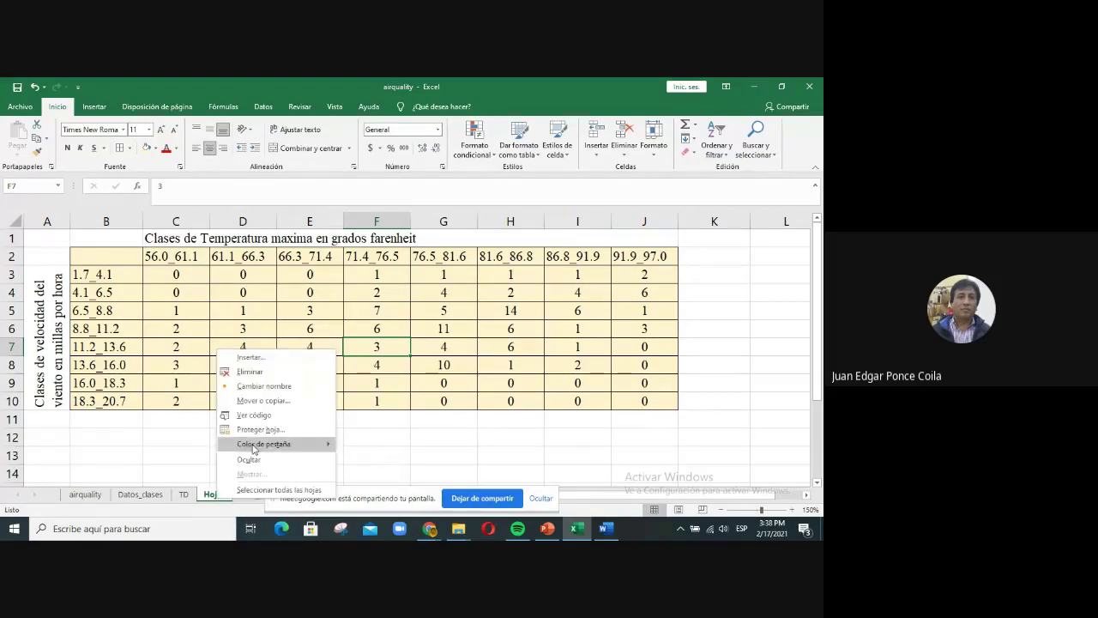
pyautogui.click(258, 385)
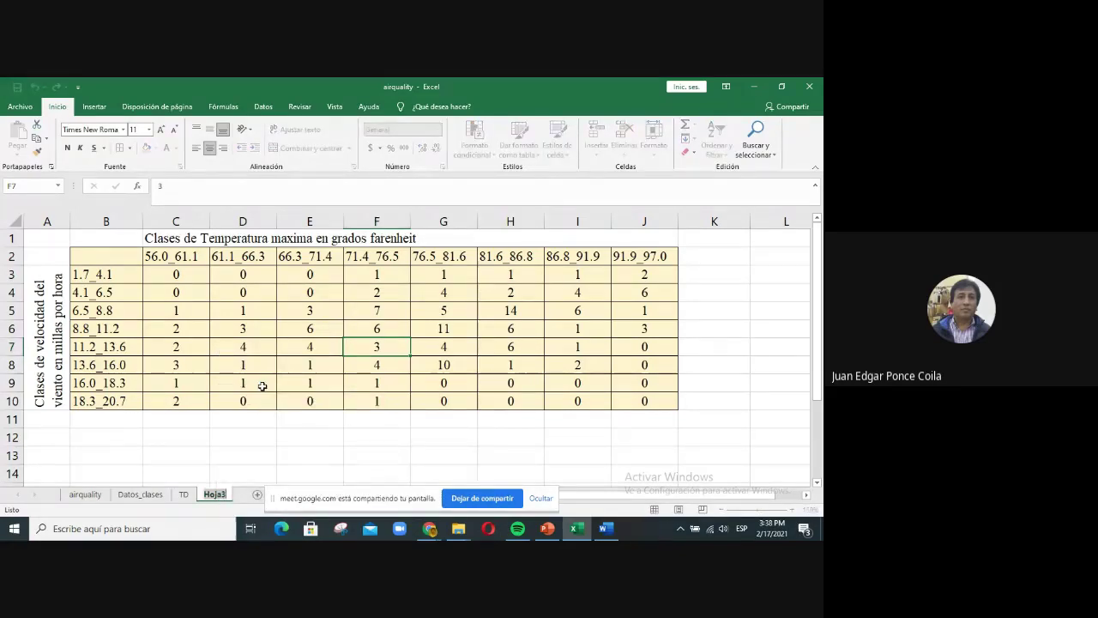
pyautogui.write('Tabl')
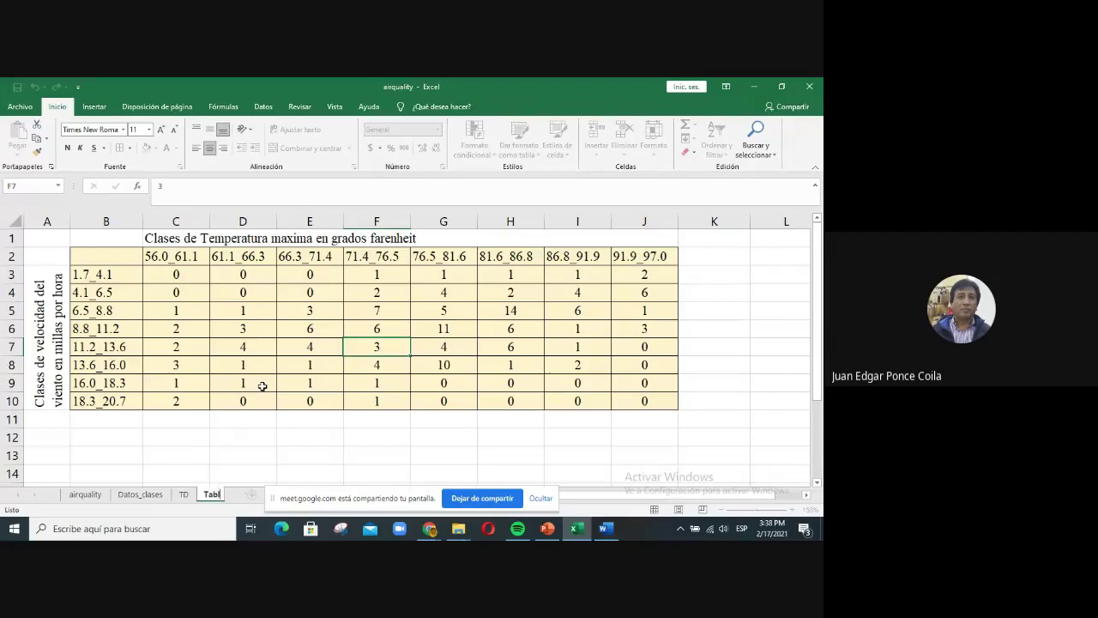
pyautogui.write('a')
pyautogui.press('Return')
pyautogui.write('_Contingen')
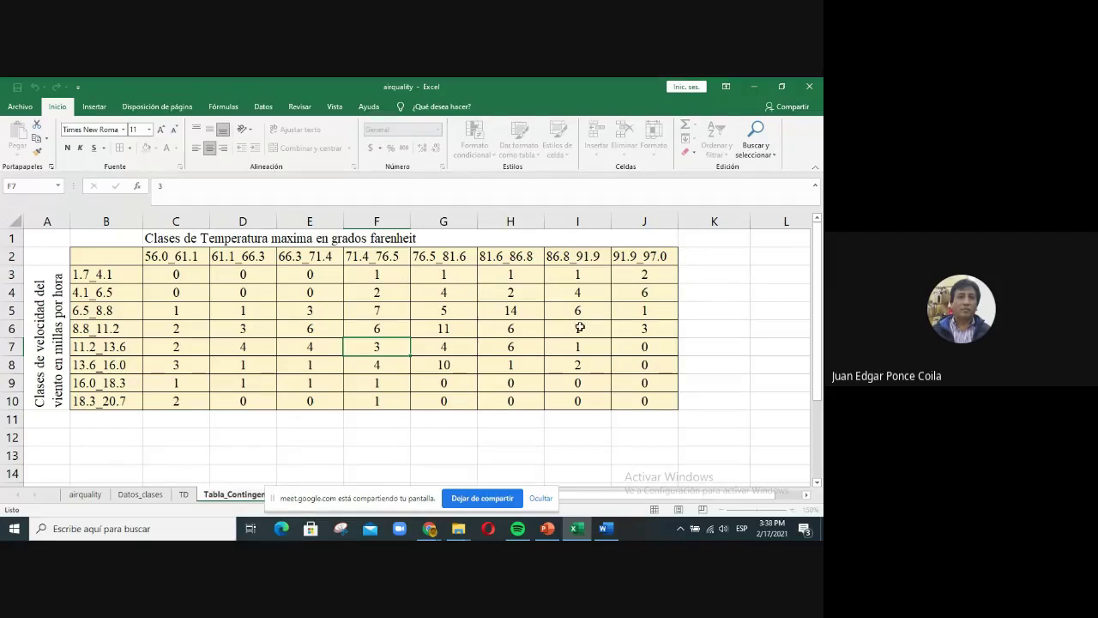
pyautogui.moveTo(403, 496); pyautogui.dragTo(483, 470)
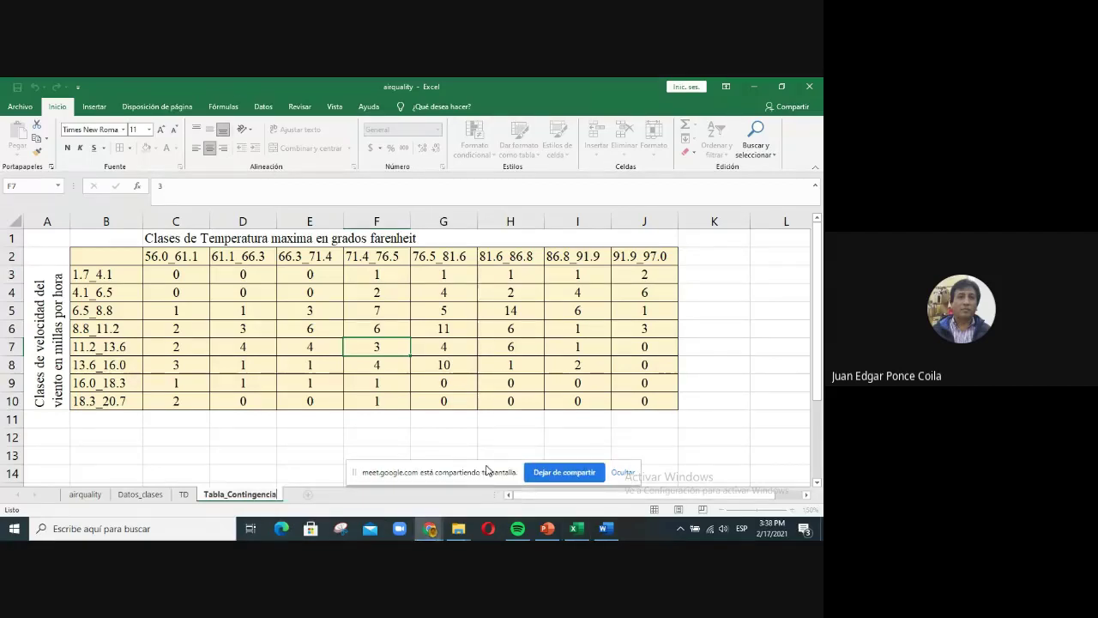
pyautogui.click(516, 419)
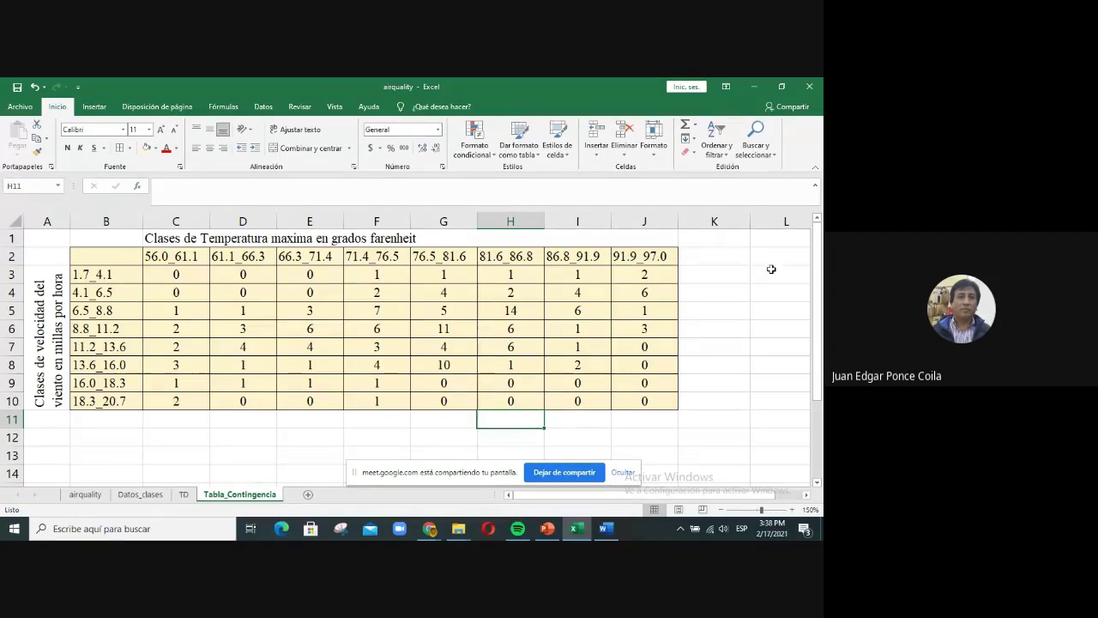
# - Add the heading Total in K2, beside the last temperature class
pyautogui.click(730, 262)
pyautogui.write('Total')
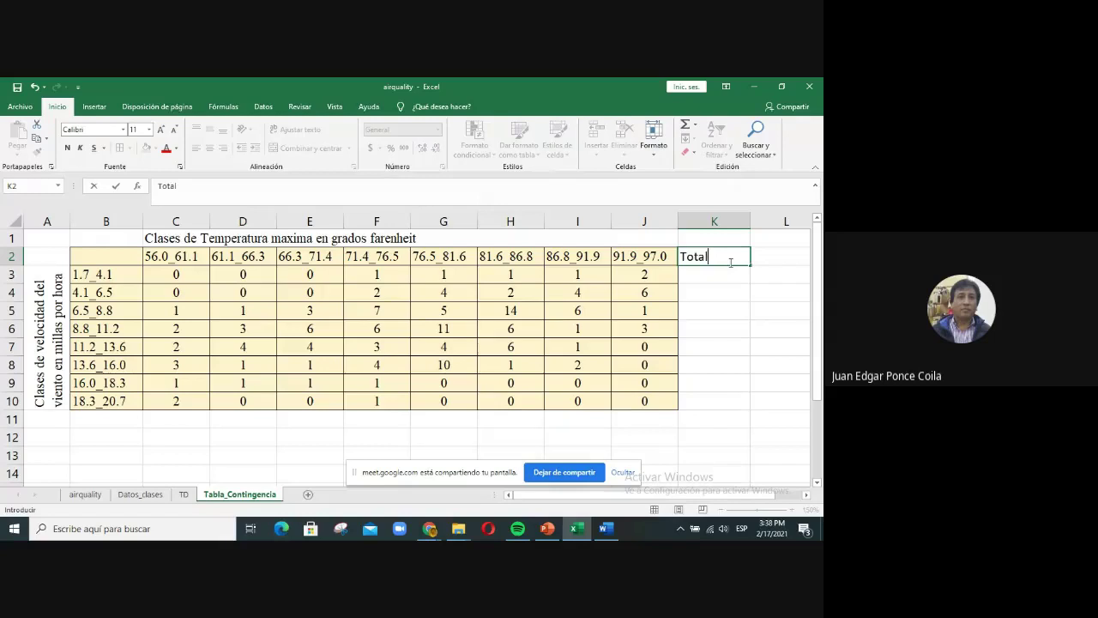
pyautogui.press('Return')
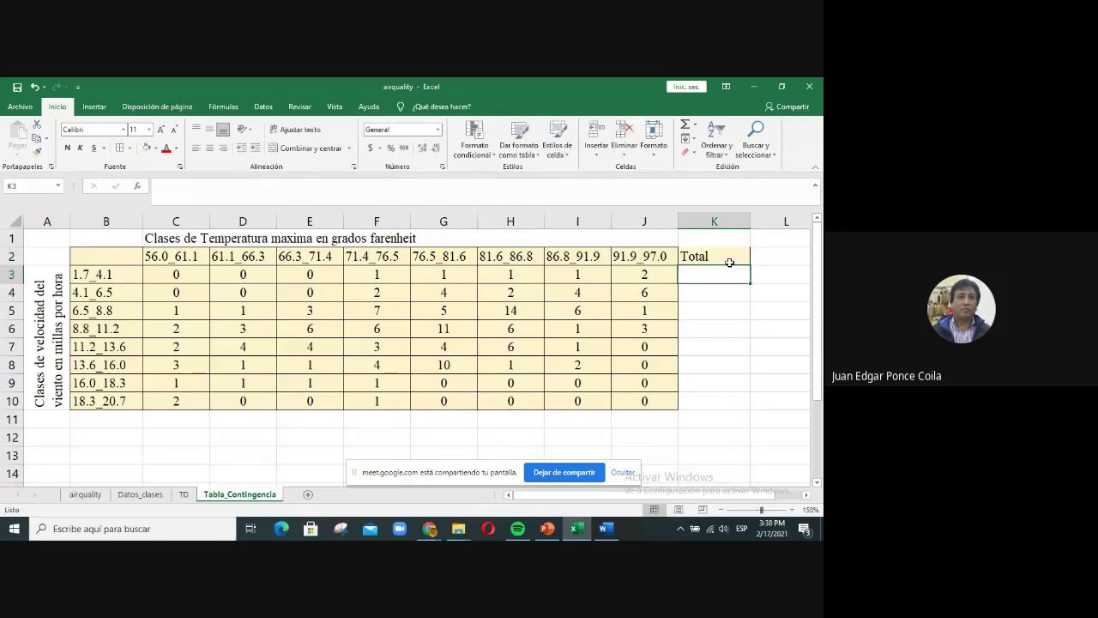
# - Enter a SUMA formula over C3:J3 in K3 and fill it down to K10 for the row totals
pyautogui.write('=')
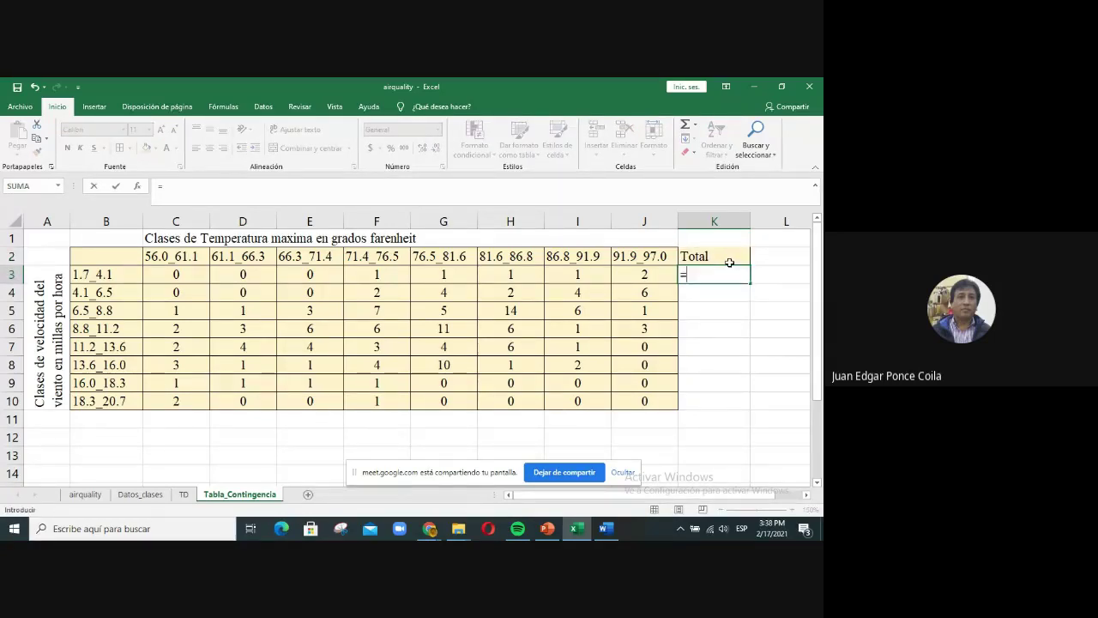
pyautogui.write('suma(')
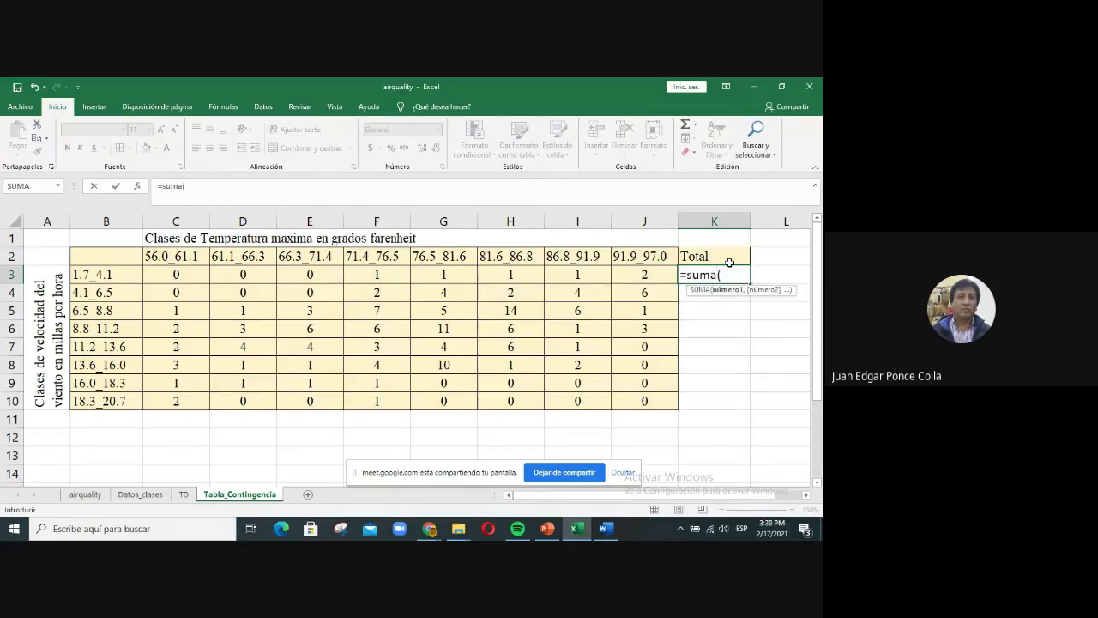
pyautogui.press('Left')
pyautogui.press('Left')
pyautogui.press('Left')
pyautogui.press('Left')
pyautogui.press('Left')
pyautogui.press('Left')
pyautogui.press('Left')
pyautogui.press('Left')
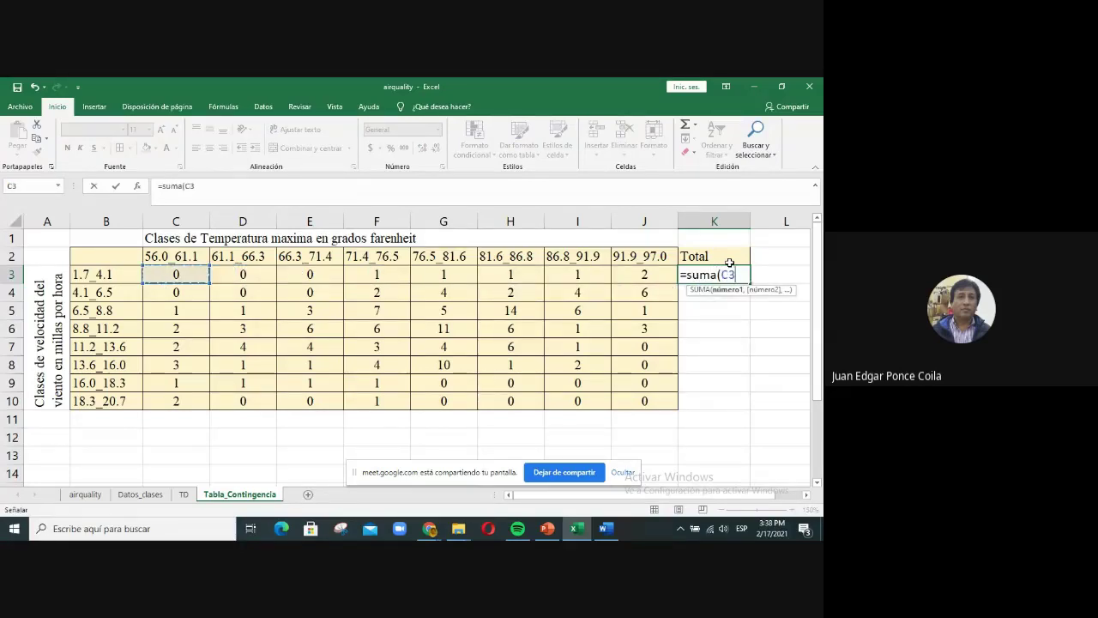
pyautogui.hotkey('shift', 'Right')
pyautogui.hotkey('shift', 'Right')
pyautogui.hotkey('shift', 'Right')
pyautogui.hotkey('shift', 'Right')
pyautogui.hotkey('shift', 'Right')
pyautogui.hotkey('shift', 'Right')
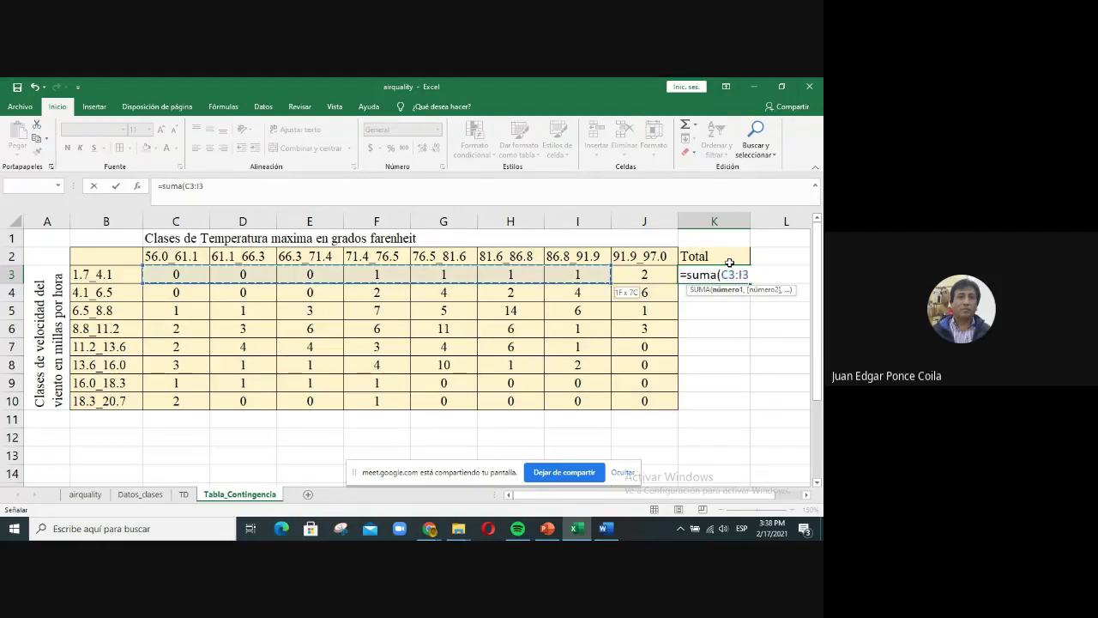
pyautogui.hotkey('shift', 'Right')
pyautogui.press('Return')
pyautogui.click(742, 280)
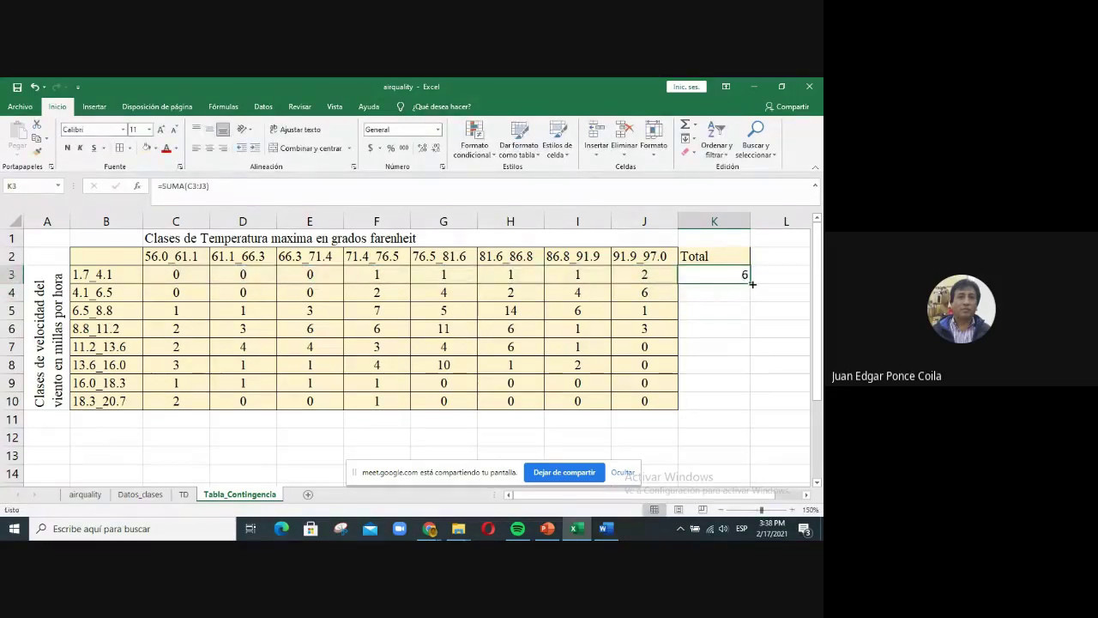
pyautogui.moveTo(752, 283); pyautogui.dragTo(731, 412)
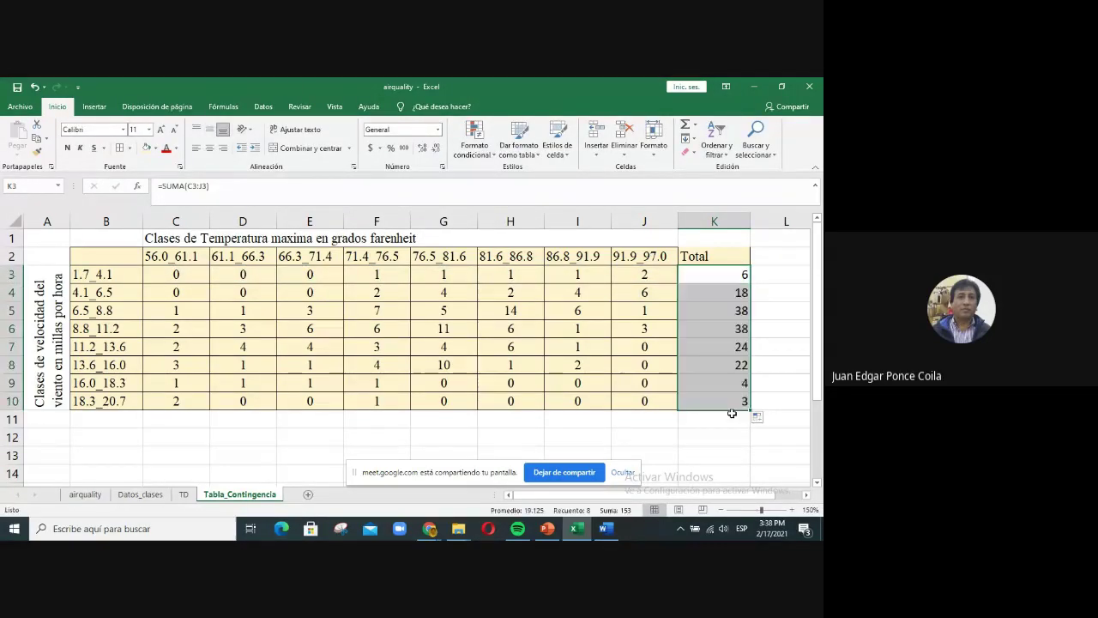
# - Enter a SUMA formula over C3:C10 in C11 and fill it across to J11 for the column totals
pyautogui.click(211, 419)
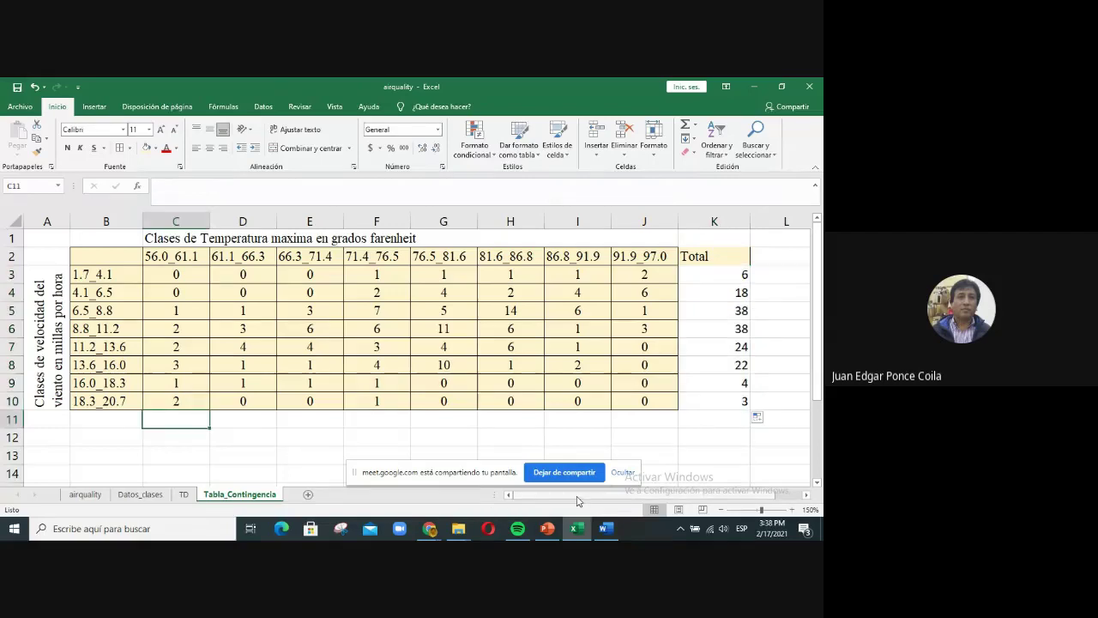
pyautogui.write('=suma')
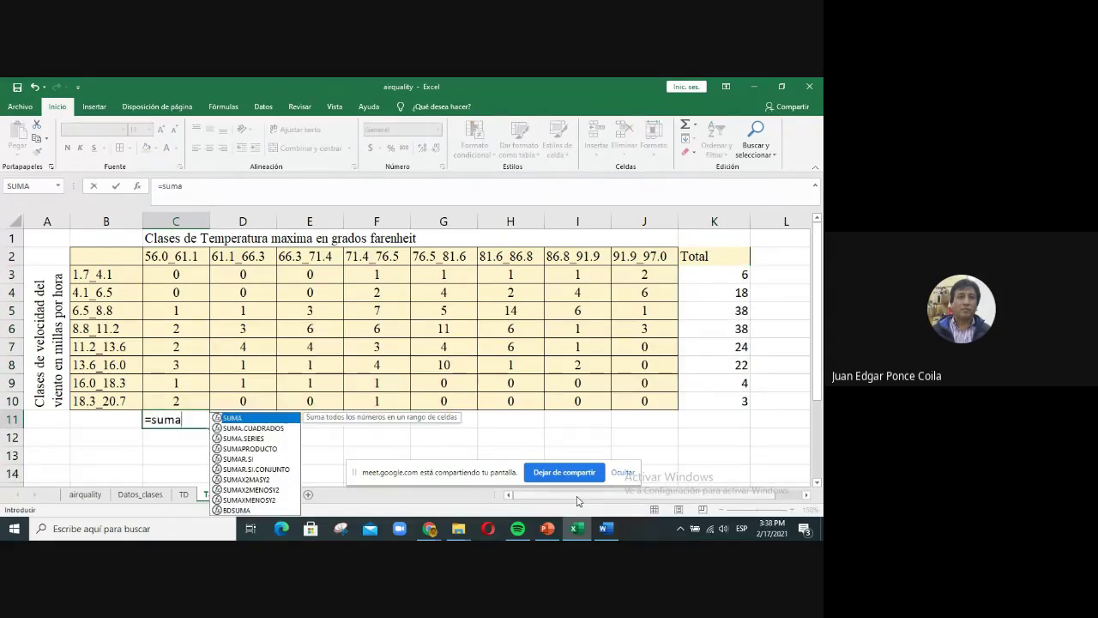
pyautogui.write('(')
pyautogui.press('Up')
pyautogui.press('Up')
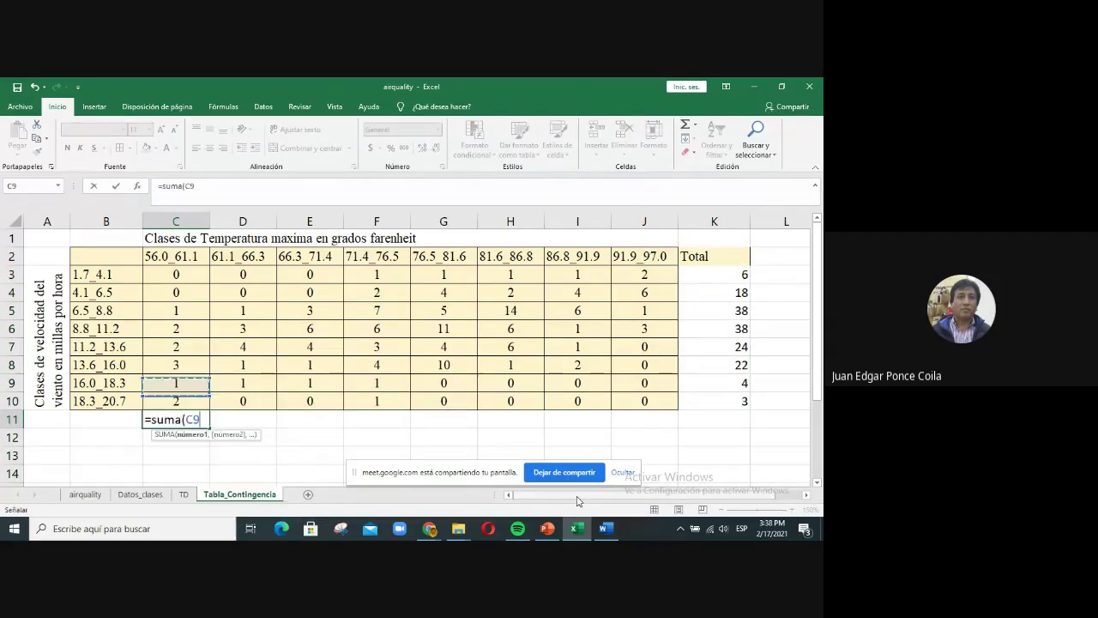
pyautogui.press('Up')
pyautogui.press('Up')
pyautogui.press('Up')
pyautogui.press('Up')
pyautogui.press('Up')
pyautogui.press('Up')
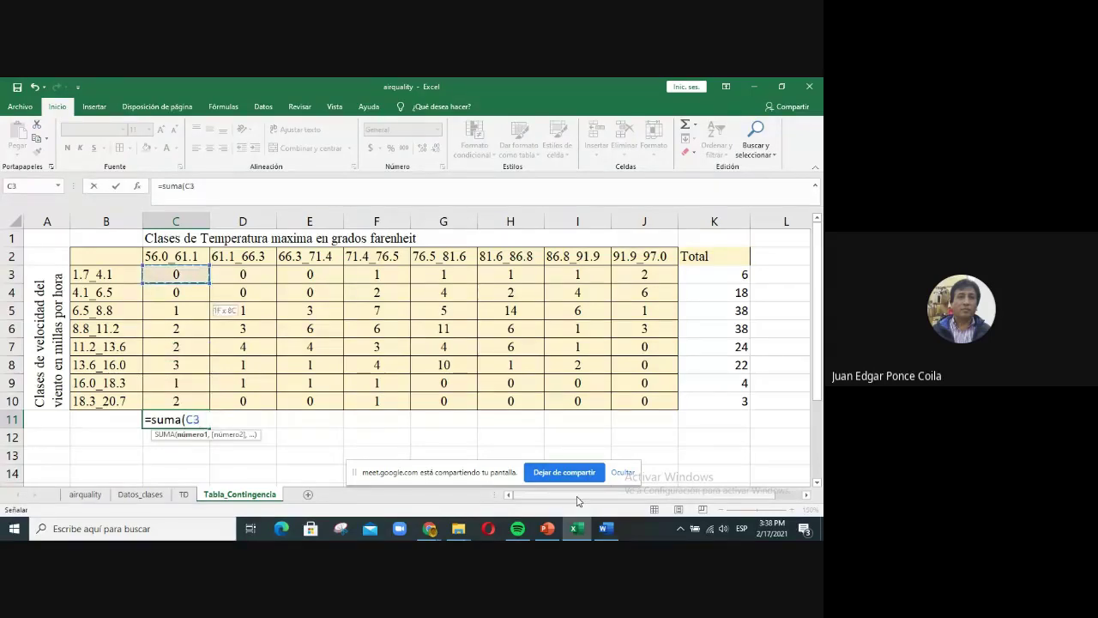
pyautogui.hotkey('shift', 'Down')
pyautogui.hotkey('shift', 'Down')
pyautogui.hotkey('shift', 'Down')
pyautogui.hotkey('shift', 'Down')
pyautogui.hotkey('shift', 'Down')
pyautogui.hotkey('shift', 'Down')
pyautogui.hotkey('shift', 'Down')
pyautogui.write(')')
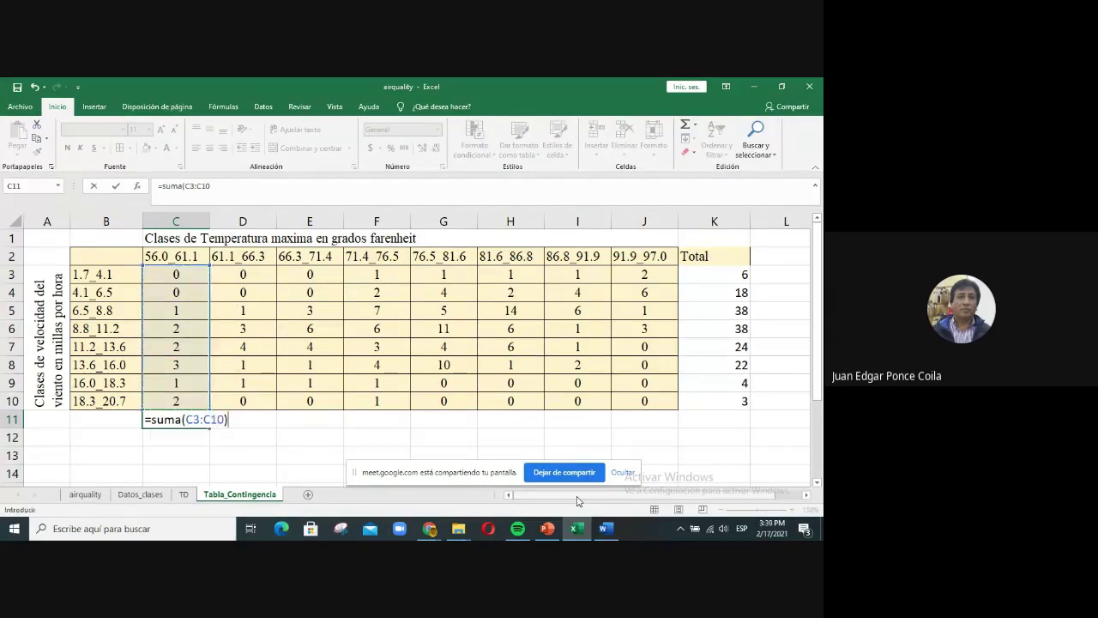
pyautogui.press('Return')
pyautogui.click(191, 421)
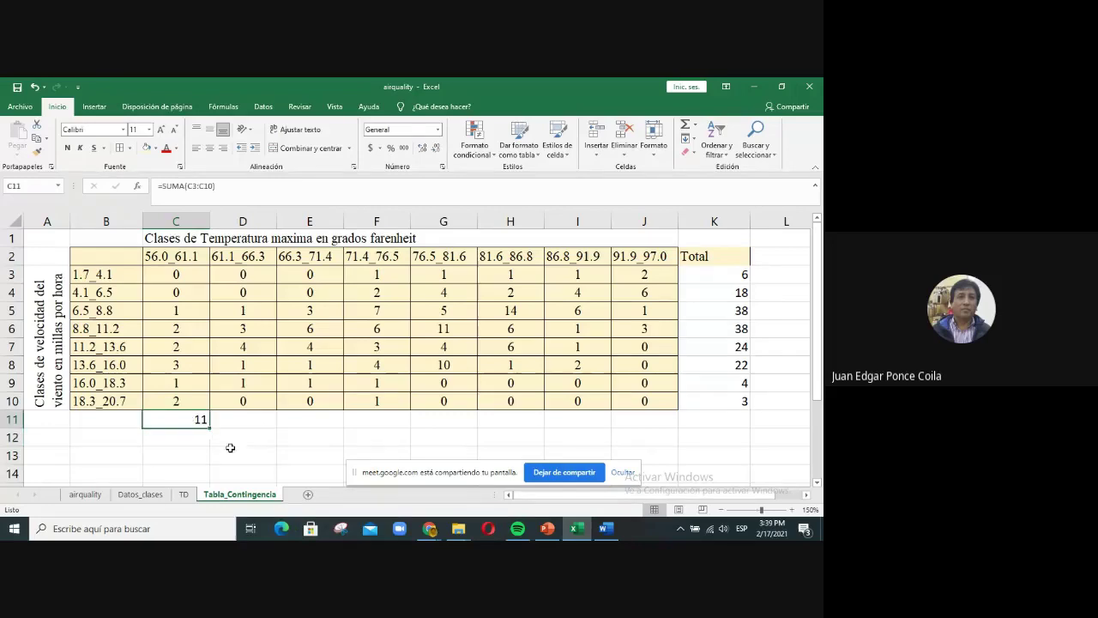
pyautogui.moveTo(209, 430); pyautogui.dragTo(665, 420)
# - Calculate the grand total in K11 with a SUMA formula over K3:K10
pyautogui.click(741, 417)
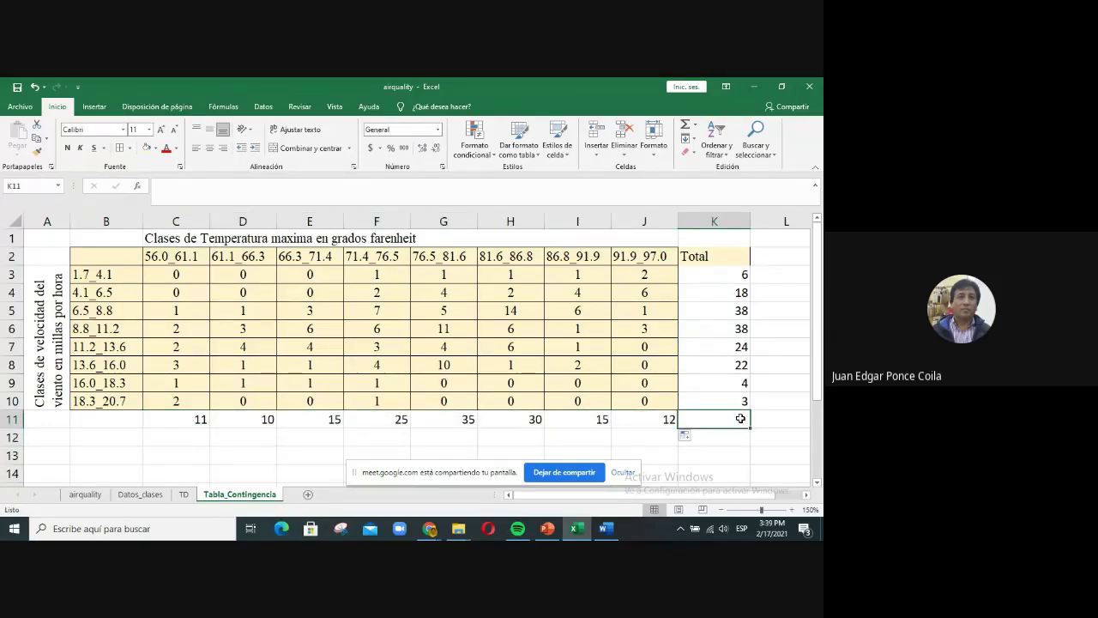
pyautogui.write('=')
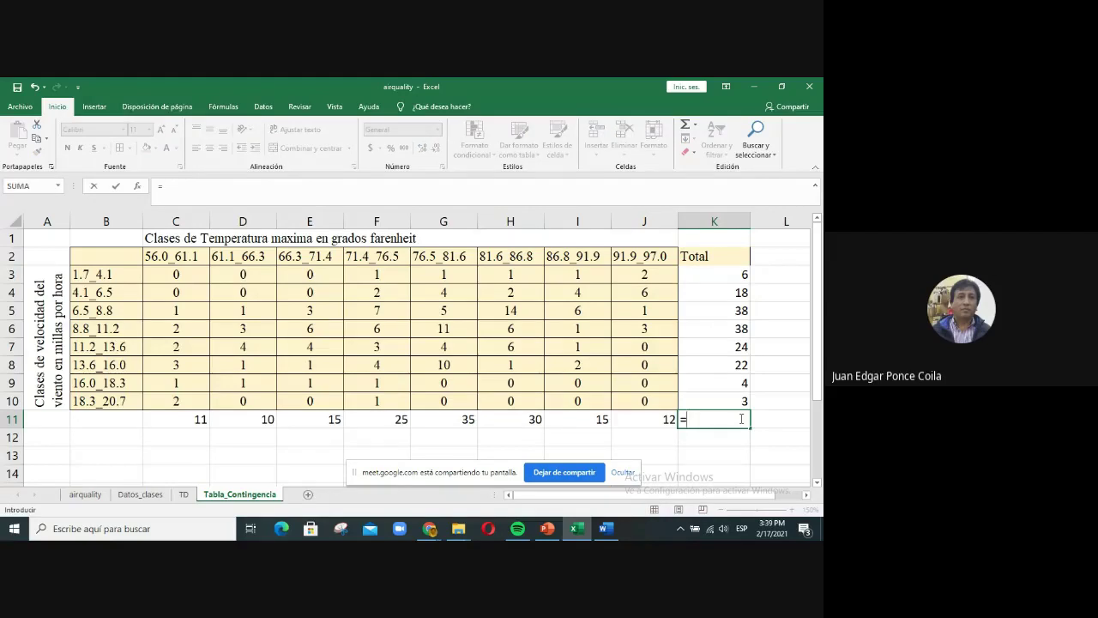
pyautogui.write('suam')
pyautogui.press('BackSpace')
pyautogui.press('BackSpace')
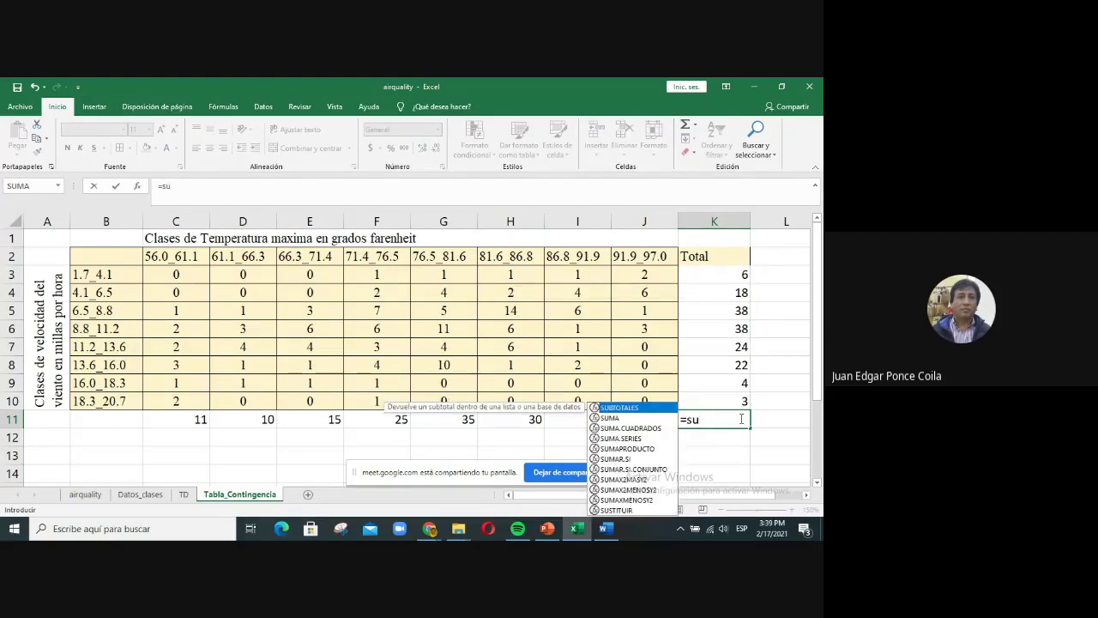
pyautogui.write('ma')
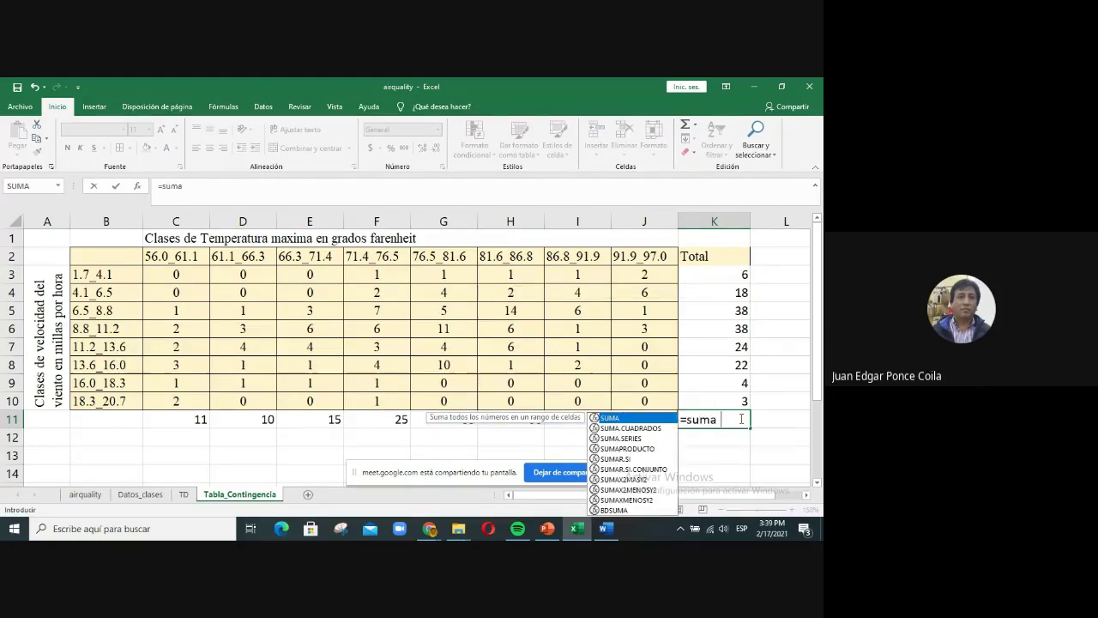
pyautogui.write('(')
pyautogui.press('Up')
pyautogui.press('Up')
pyautogui.press('Up')
pyautogui.press('Up')
pyautogui.press('Up')
pyautogui.press('Up')
pyautogui.press('Up')
pyautogui.press('Up')
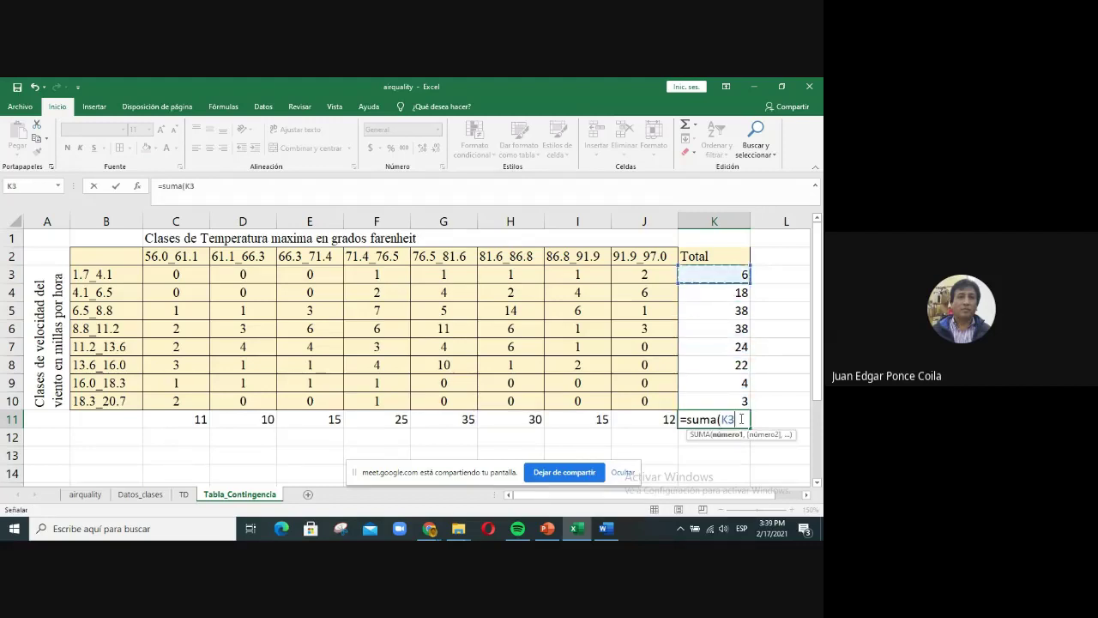
pyautogui.hotkey('shift', 'Down')
pyautogui.hotkey('shift', 'Down')
pyautogui.hotkey('shift', 'Down')
pyautogui.hotkey('shift', 'Down')
pyautogui.hotkey('shift', 'Down')
pyautogui.hotkey('shift', 'Down')
pyautogui.hotkey('shift', 'Down')
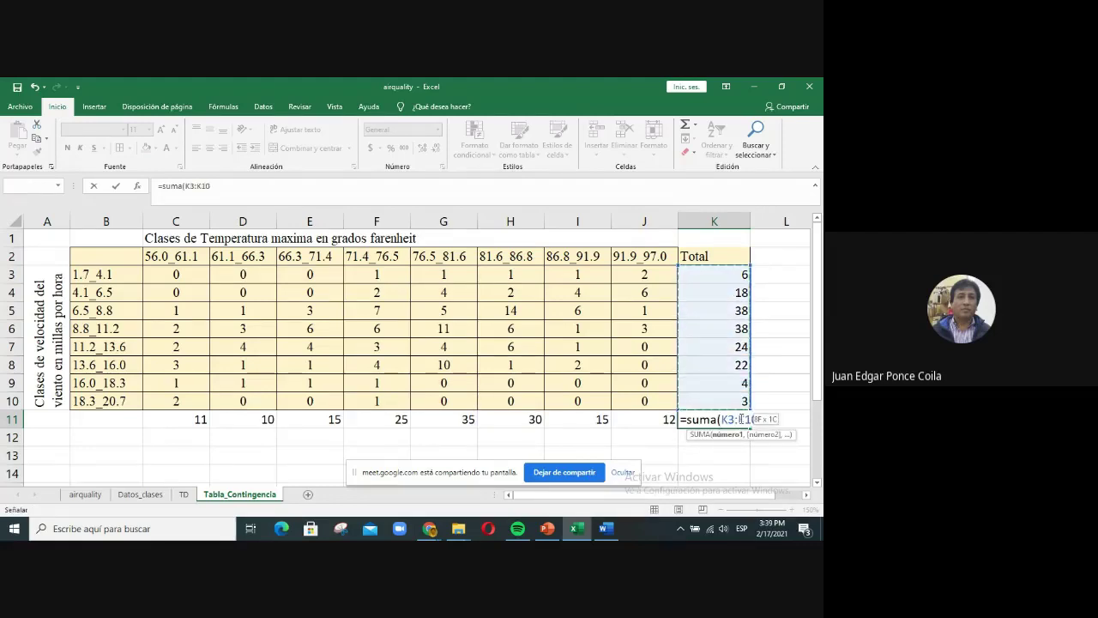
pyautogui.press('Return')
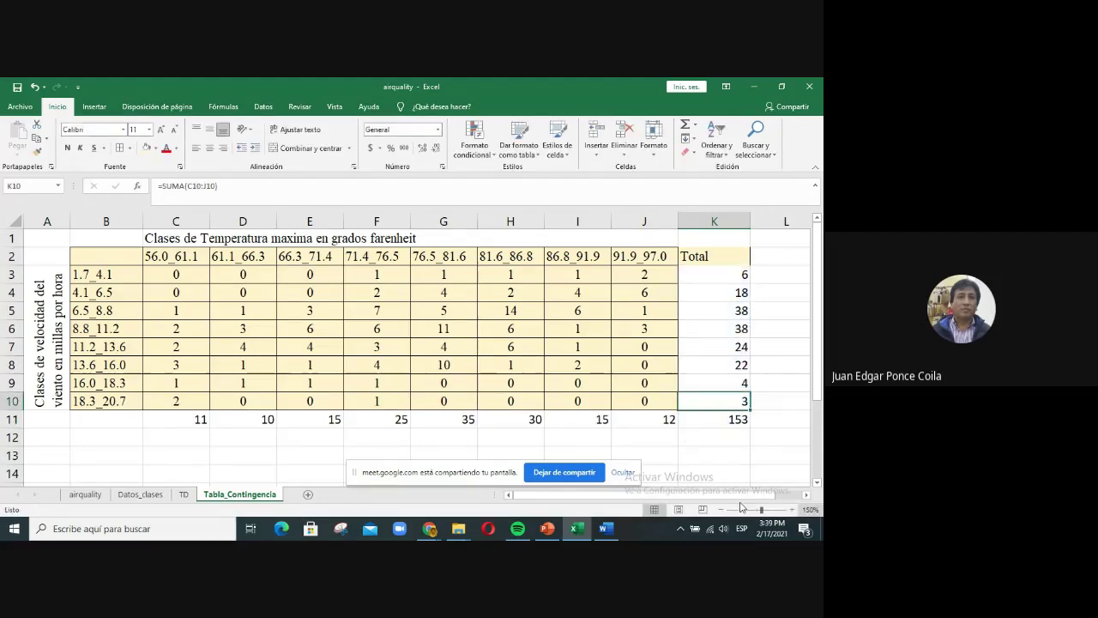
# - Center the Total column K2:K10 horizontally and remove its fill color
pyautogui.click(699, 275)
pyautogui.moveTo(705, 255); pyautogui.dragTo(717, 400)
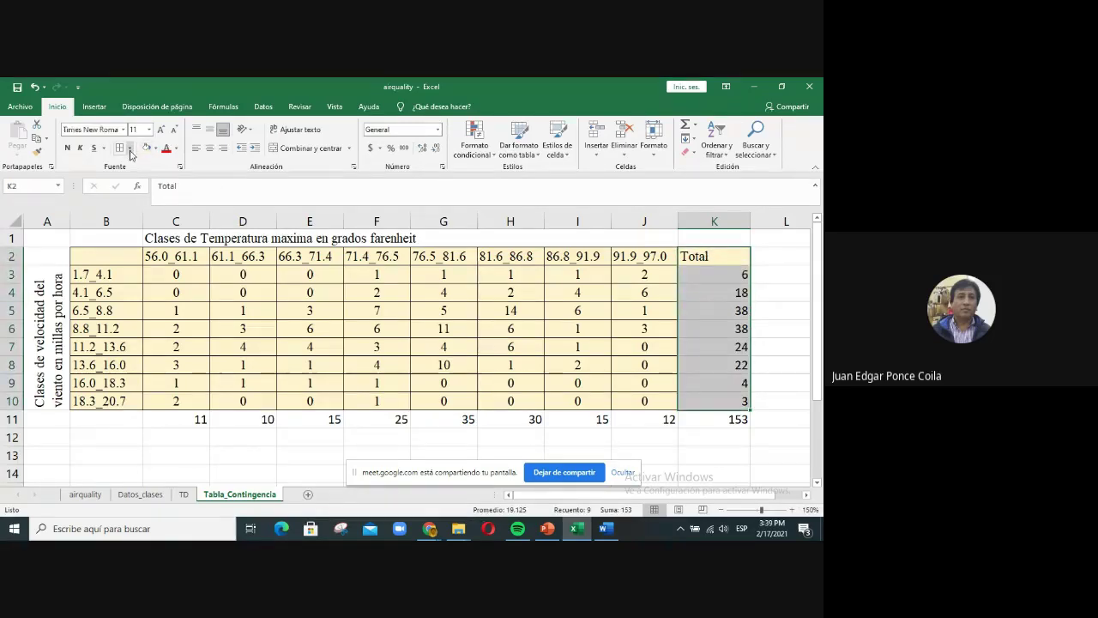
pyautogui.click(210, 149)
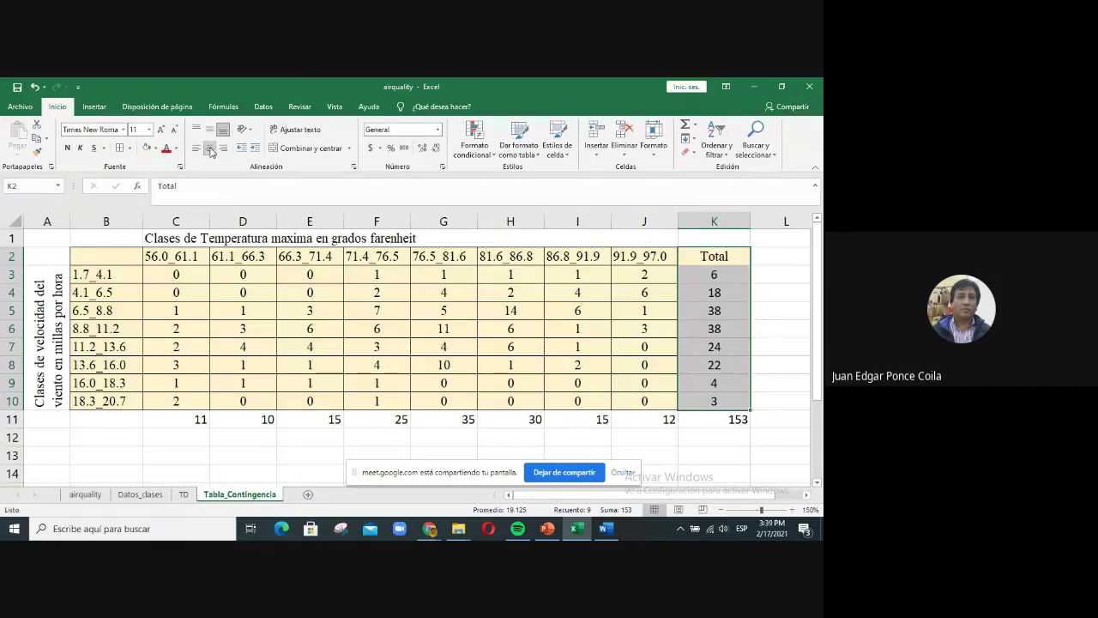
pyautogui.click(155, 149)
pyautogui.click(185, 253)
pyautogui.click(757, 308)
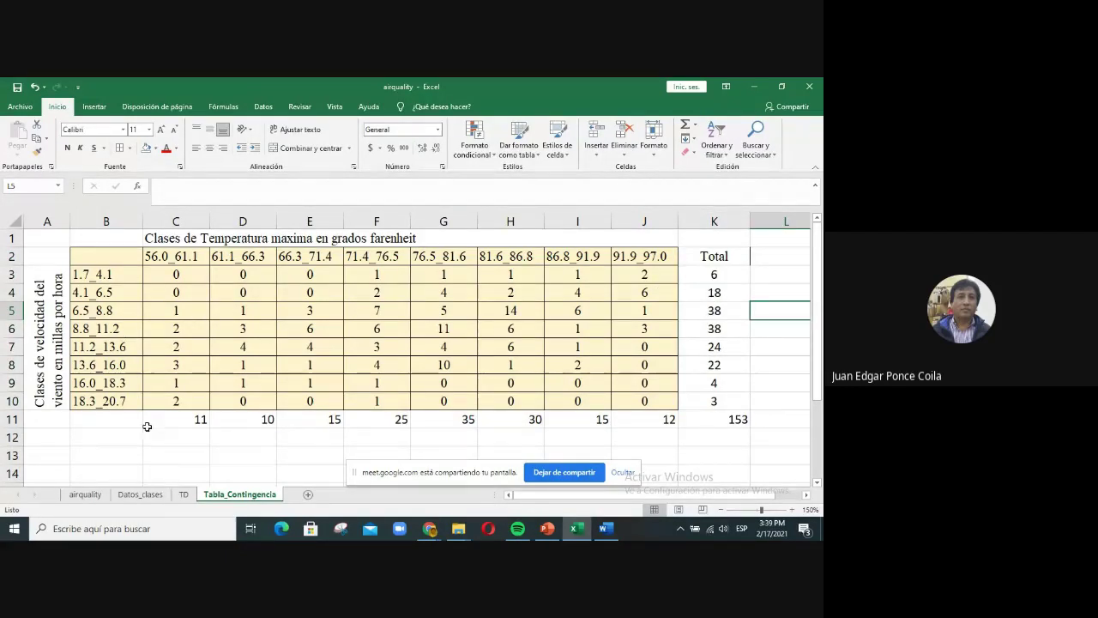
# - Center the column totals in C11:J11 horizontally
pyautogui.moveTo(161, 423); pyautogui.dragTo(665, 420)
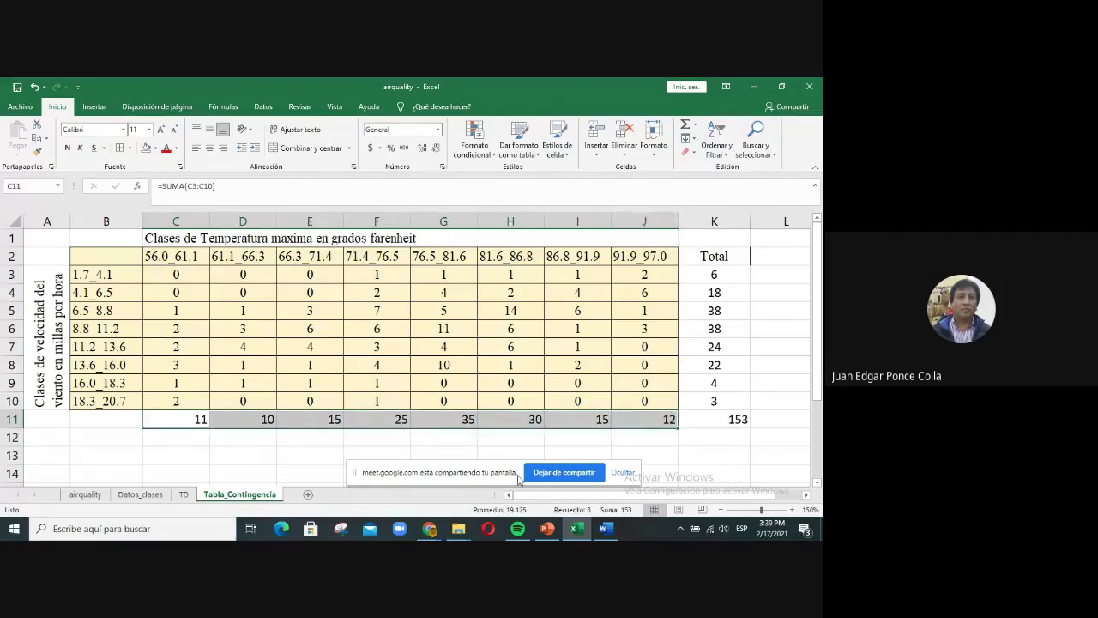
pyautogui.click(208, 147)
pyautogui.click(242, 437)
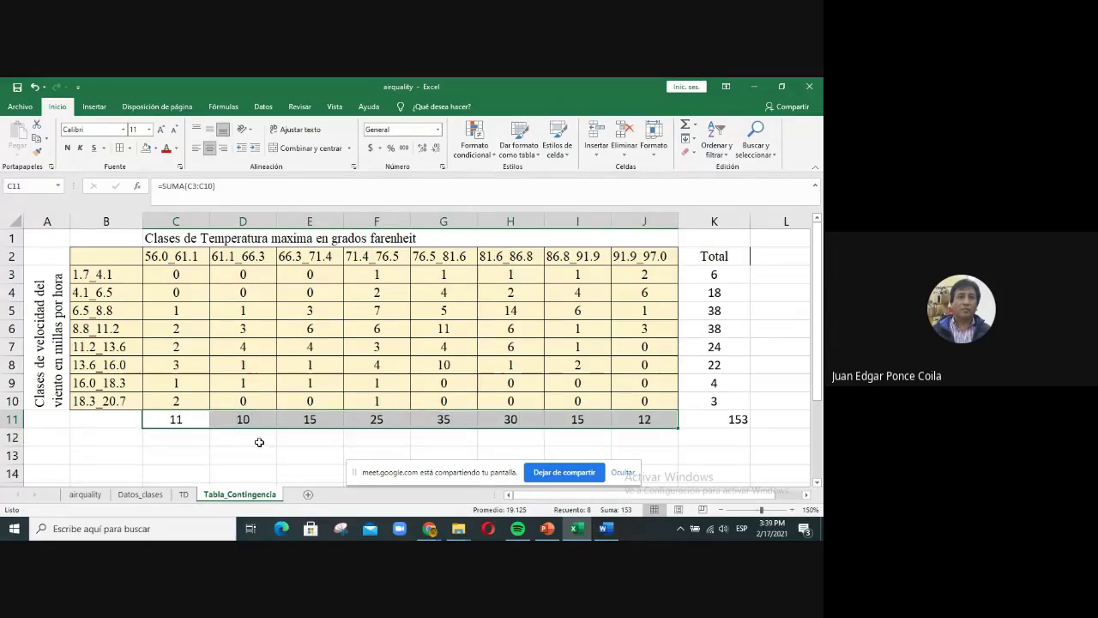
# - Add the label Total in B11, below the last wind class, and clear the cell's fill color
pyautogui.click(99, 425)
pyautogui.write('Tota')
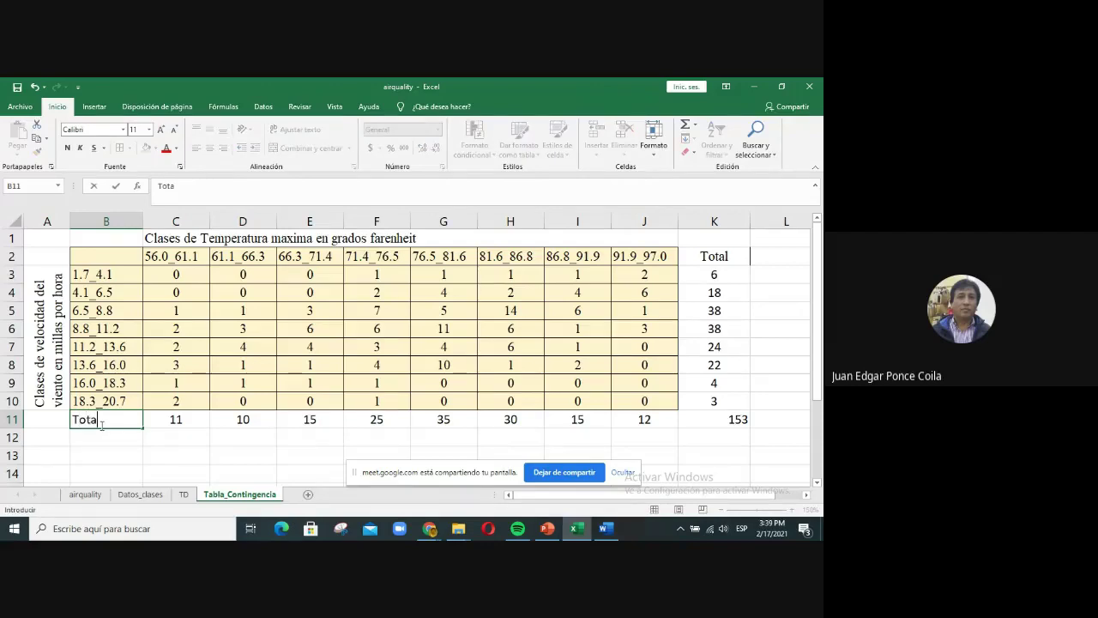
pyautogui.write('l')
pyautogui.click(164, 446)
pyautogui.click(108, 418)
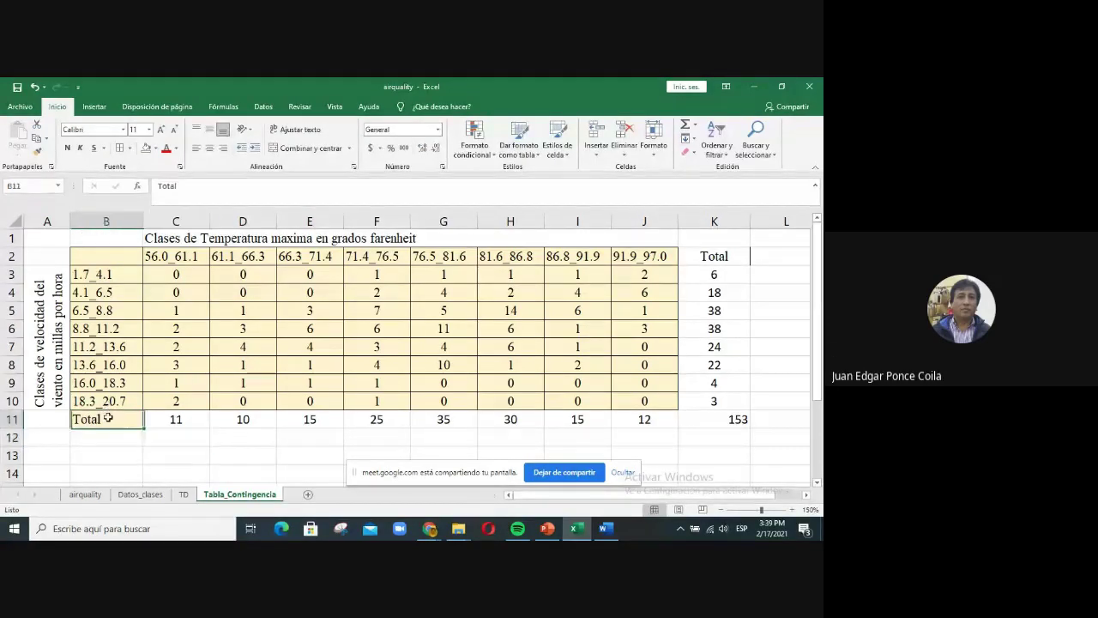
pyautogui.click(253, 447)
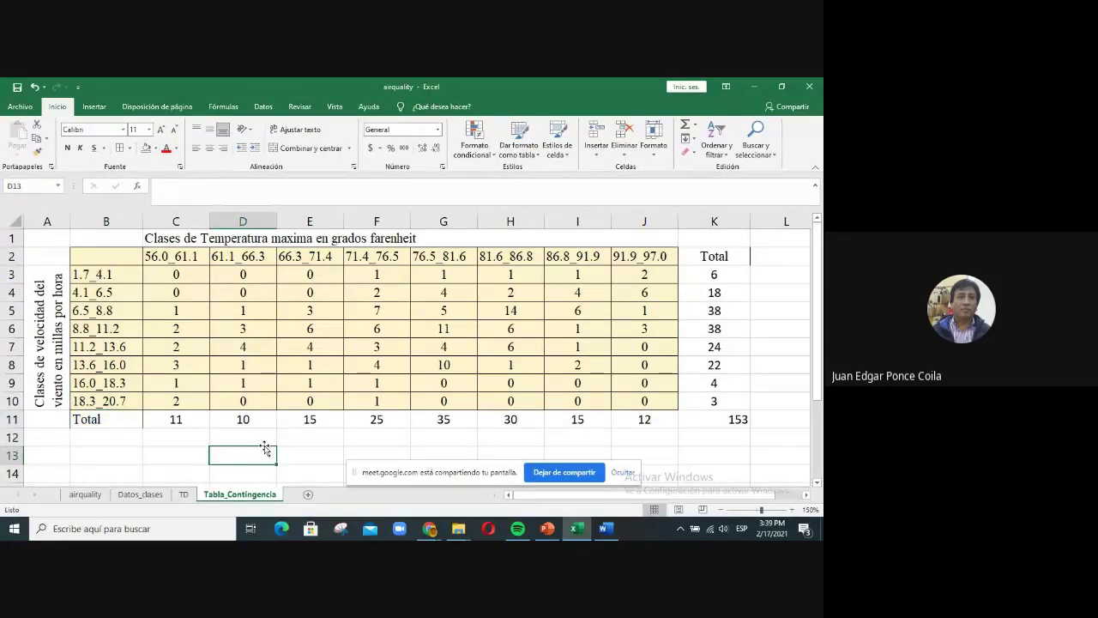
# - Center the grand total in K11 and make it bold and red
pyautogui.click(705, 422)
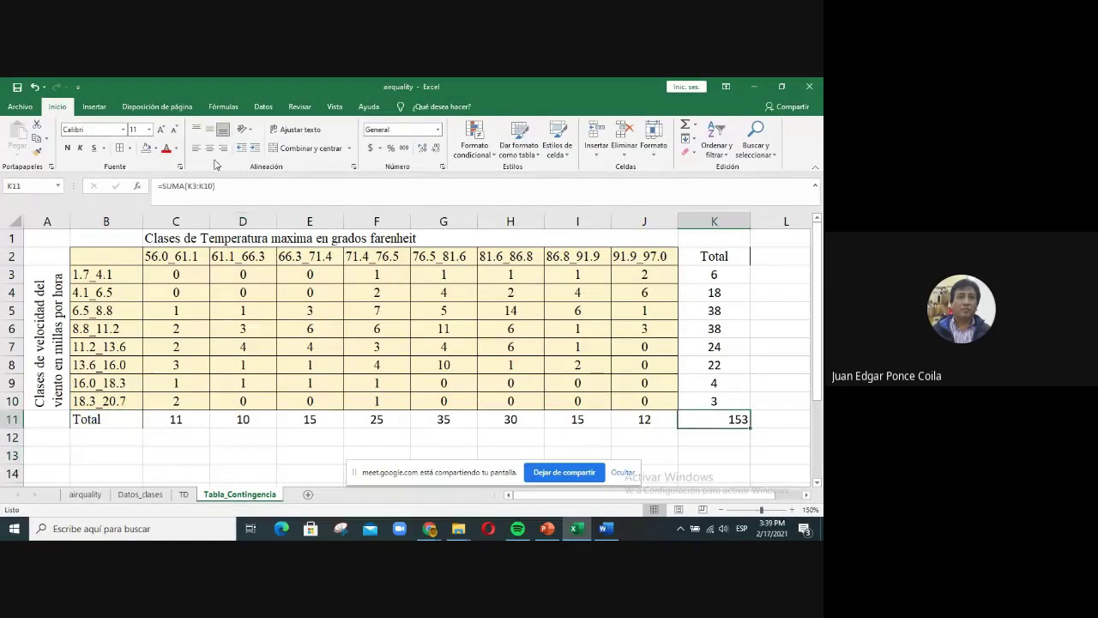
pyautogui.click(210, 149)
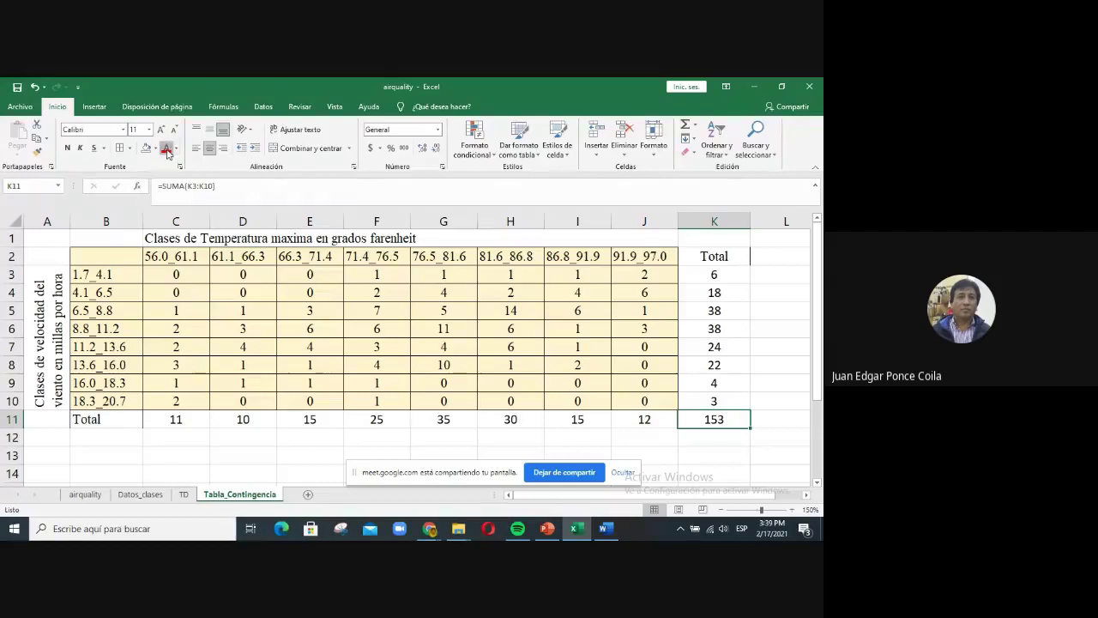
pyautogui.click(166, 148)
pyautogui.click(69, 148)
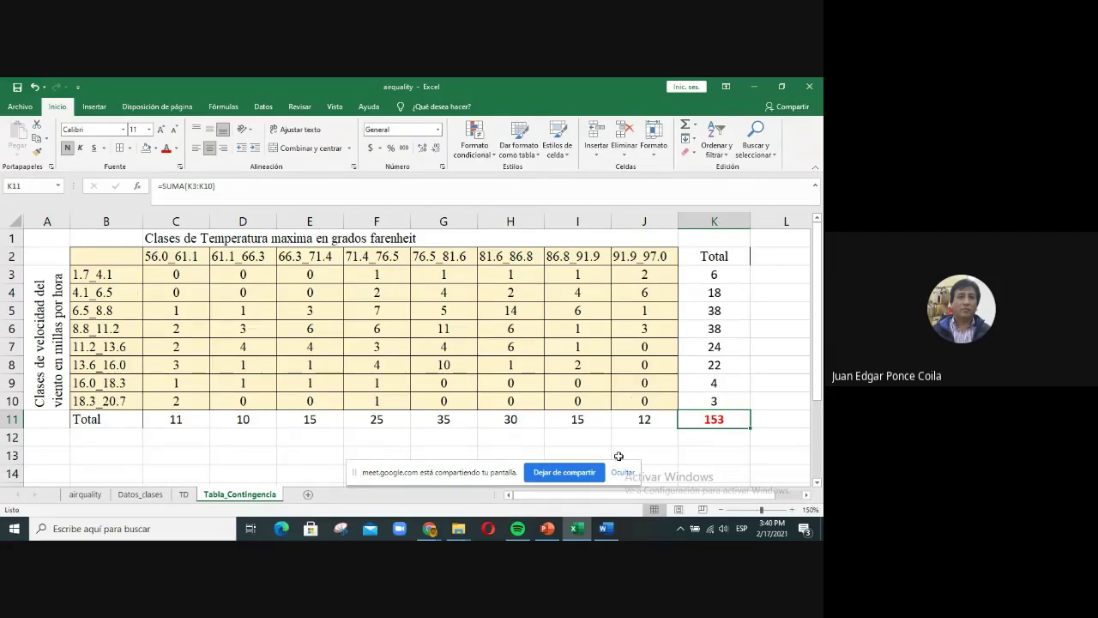
# - Center the wind class labels in B3:B10 horizontally
pyautogui.moveTo(117, 275); pyautogui.dragTo(128, 398)
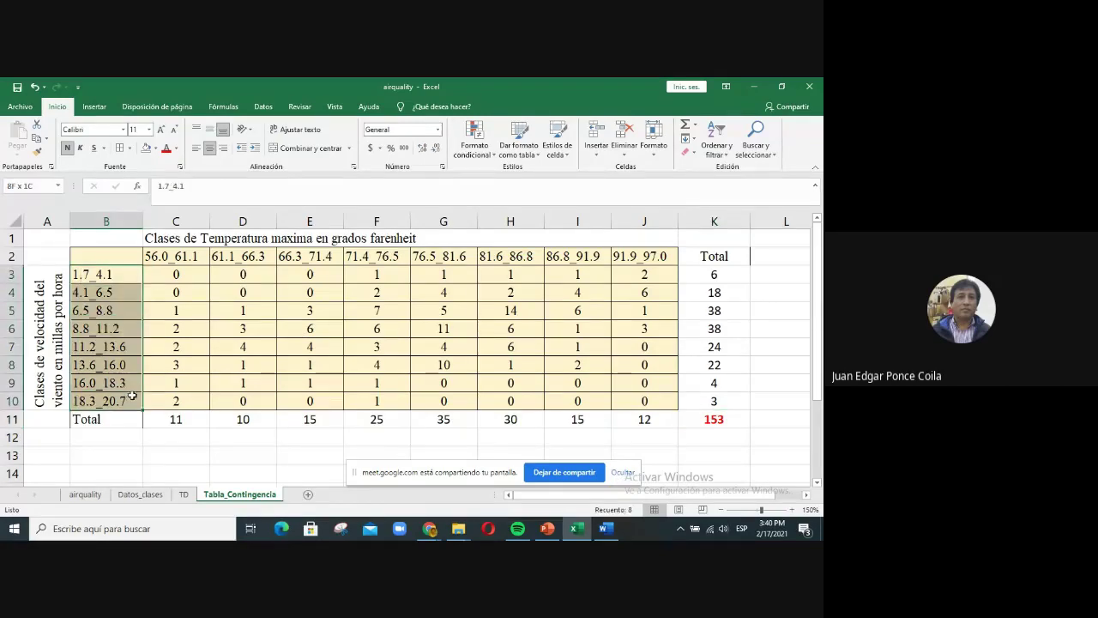
pyautogui.click(210, 148)
pyautogui.click(757, 262)
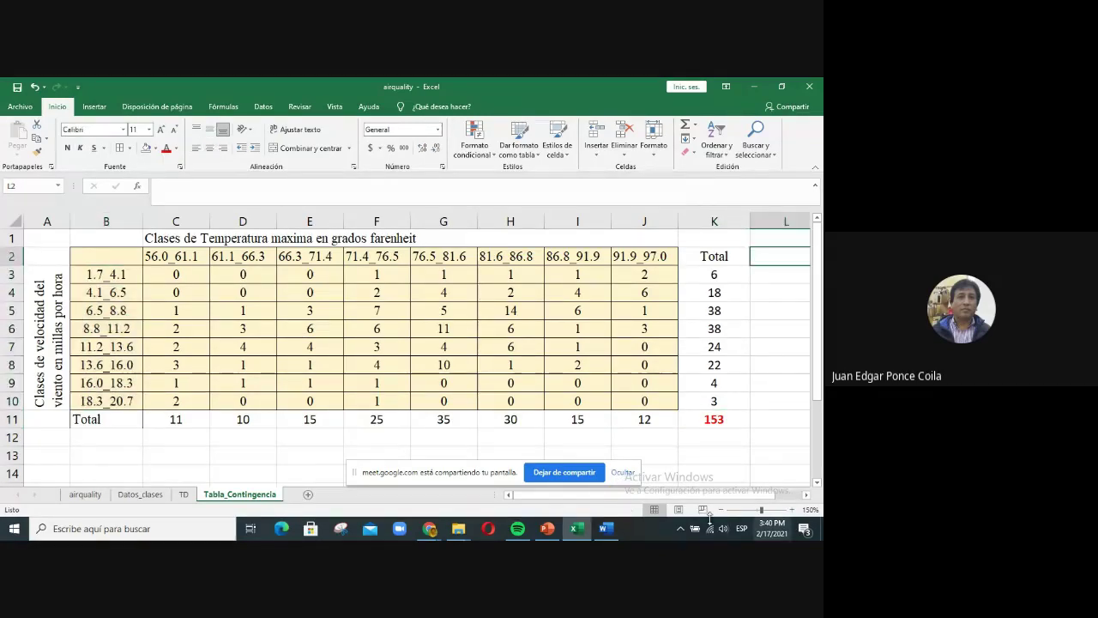